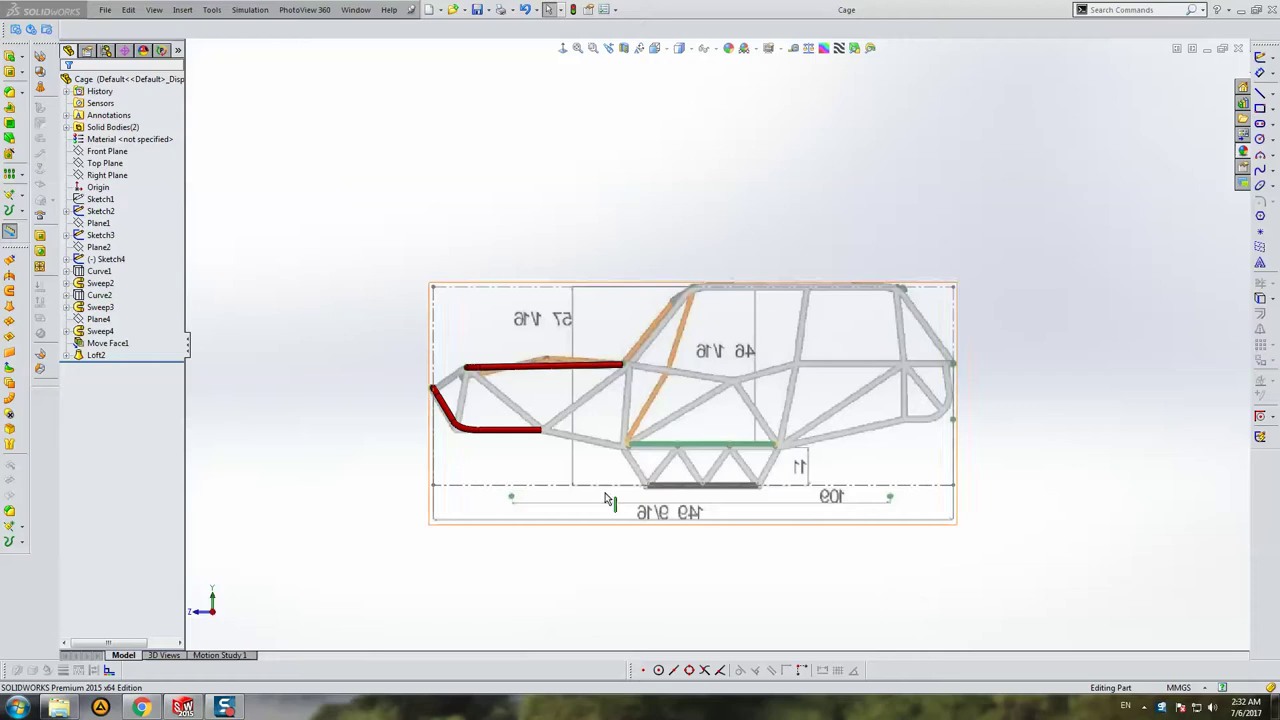
Step: On the Right Plane, draw a horizontal line tracing the cage's roof tube
{"action": "middle_click_drag", "start_coordinate": [676, 470], "coordinate": [606, 450], "text": "ctrl"}
{"action": "left_click", "coordinate": [107, 175]}
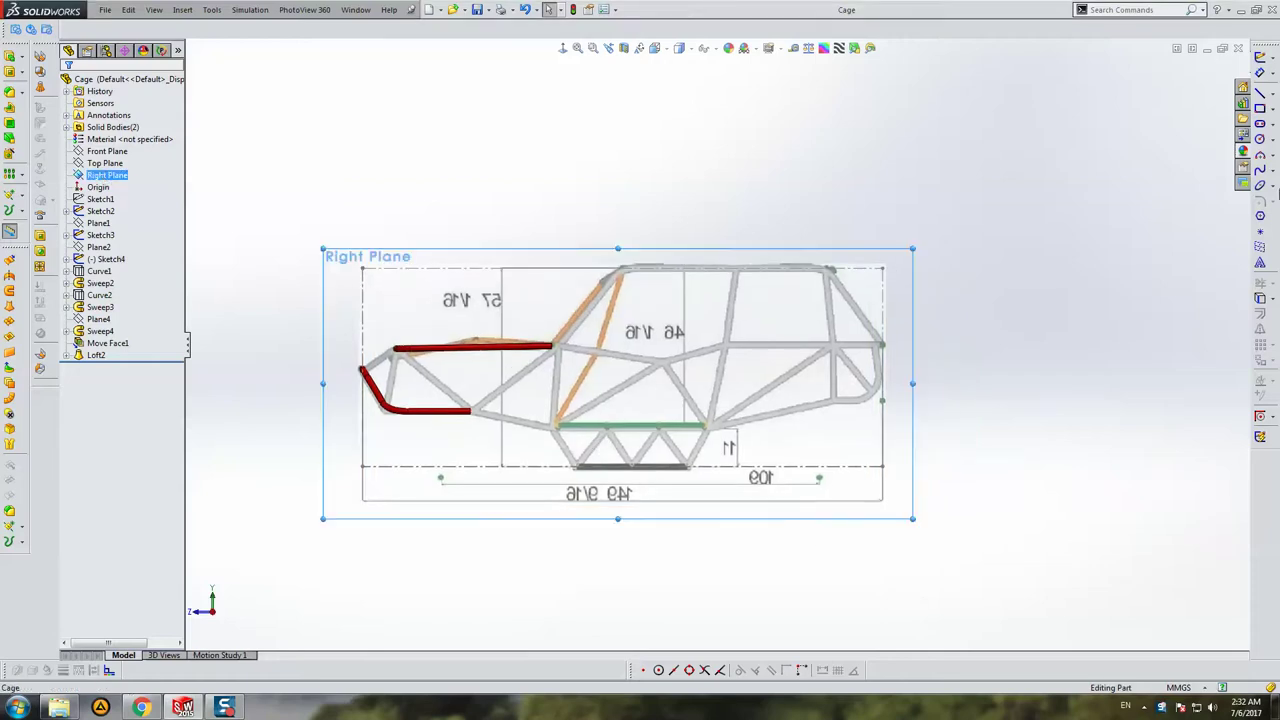
{"action": "left_click", "coordinate": [1259, 92]}
{"action": "scroll", "coordinate": [797, 226], "scroll_direction": "down", "scroll_amount": 4}
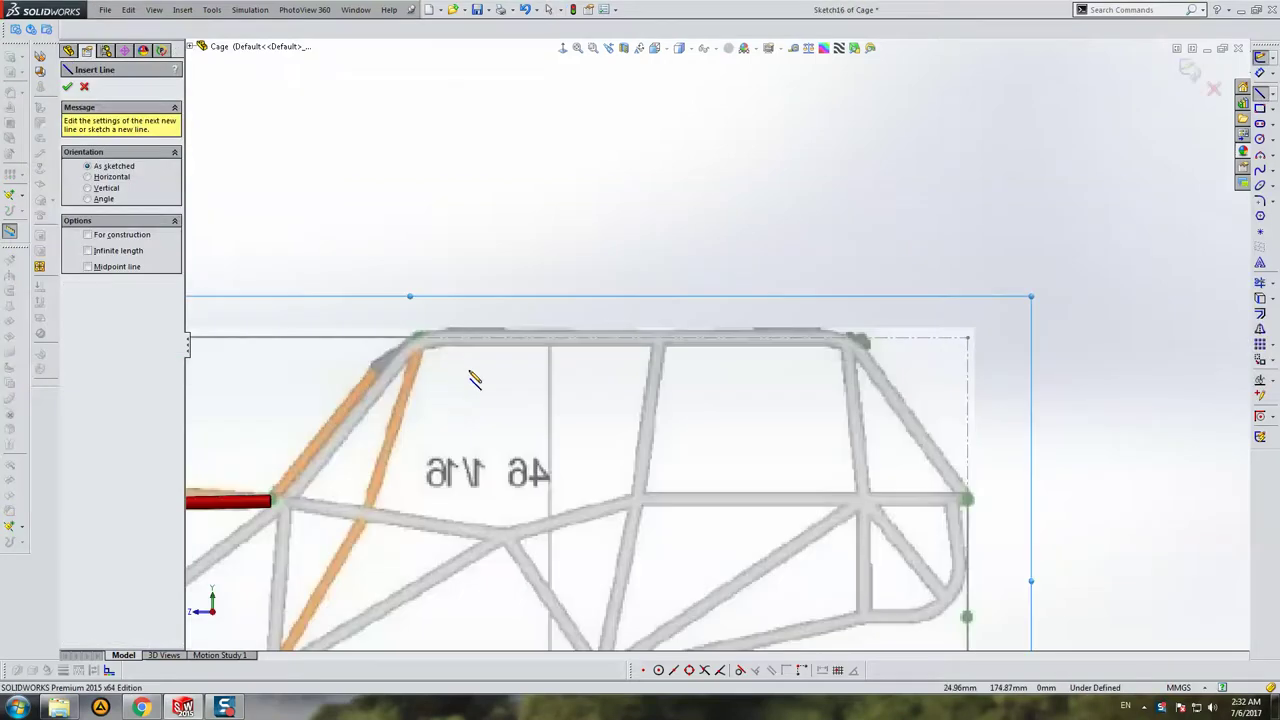
{"action": "left_click", "coordinate": [419, 337]}
{"action": "left_click", "coordinate": [784, 339]}
{"action": "key", "text": "Escape"}
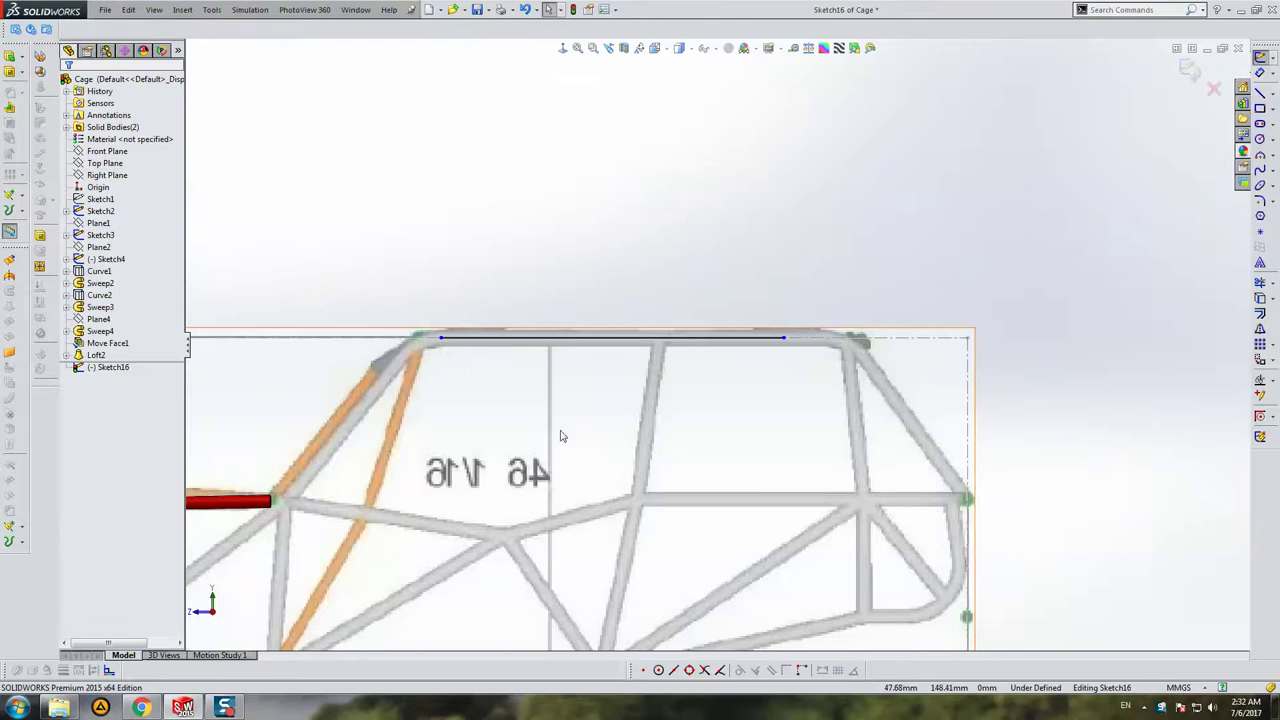
Step: Draw a sloping line tracing the front pillar from near the roof down to its foot
{"action": "middle_click_drag", "start_coordinate": [560, 434], "coordinate": [685, 388], "text": "ctrl"}
{"action": "left_click", "coordinate": [1259, 92]}
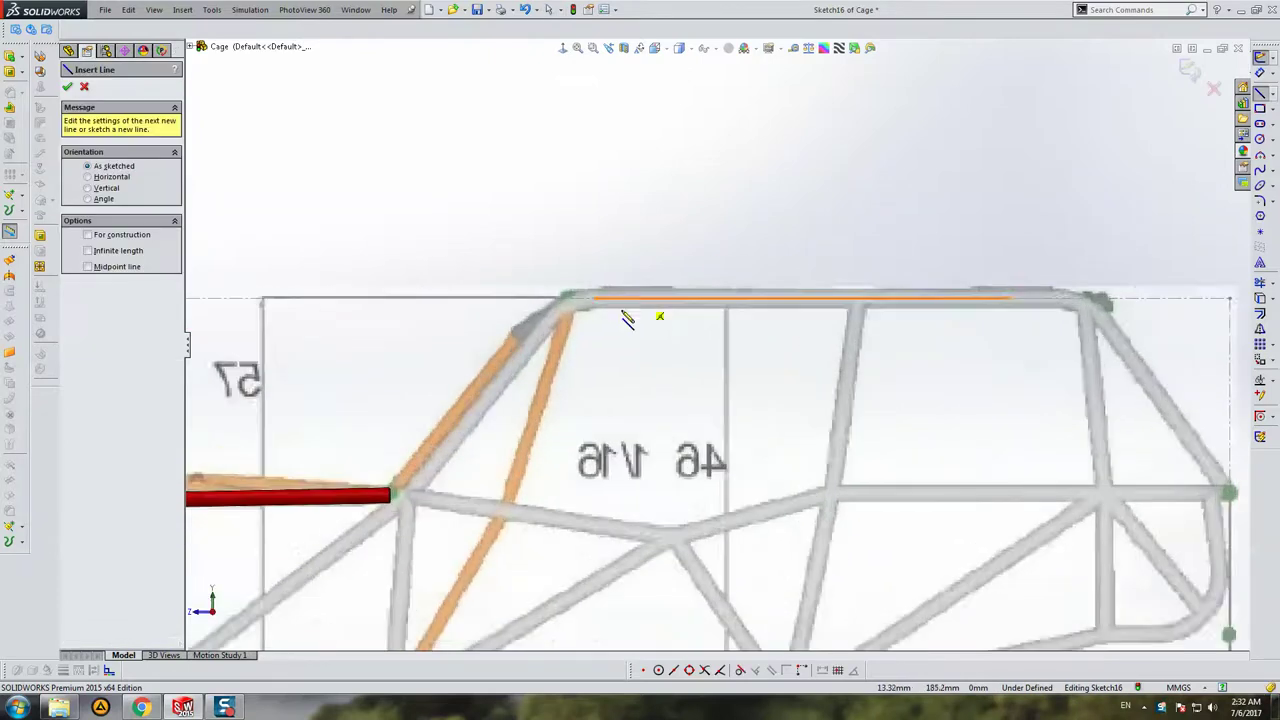
{"action": "scroll", "coordinate": [629, 314], "scroll_direction": "down", "scroll_amount": 3}
{"action": "left_click", "coordinate": [500, 362]}
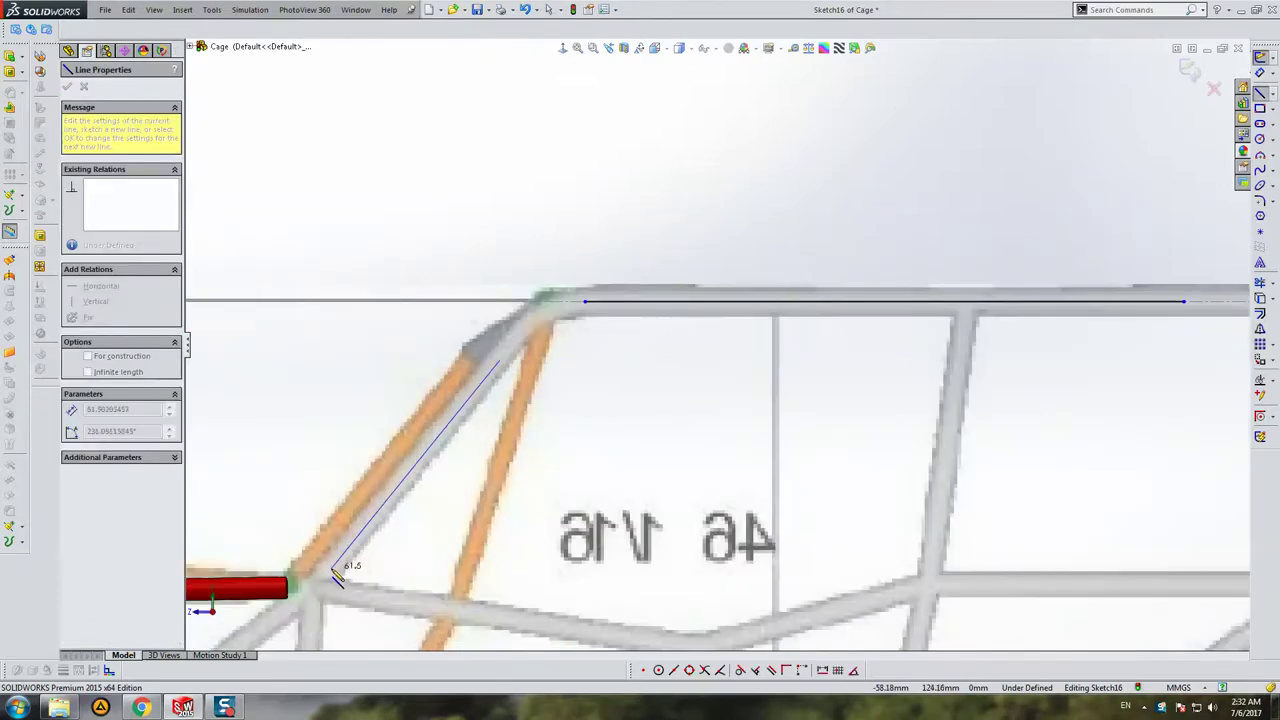
{"action": "left_click", "coordinate": [332, 568]}
{"action": "key", "text": "Escape"}
Step: Join the pillar line's top end to the roof line's front end
{"action": "left_click_drag", "start_coordinate": [500, 362], "coordinate": [512, 343]}
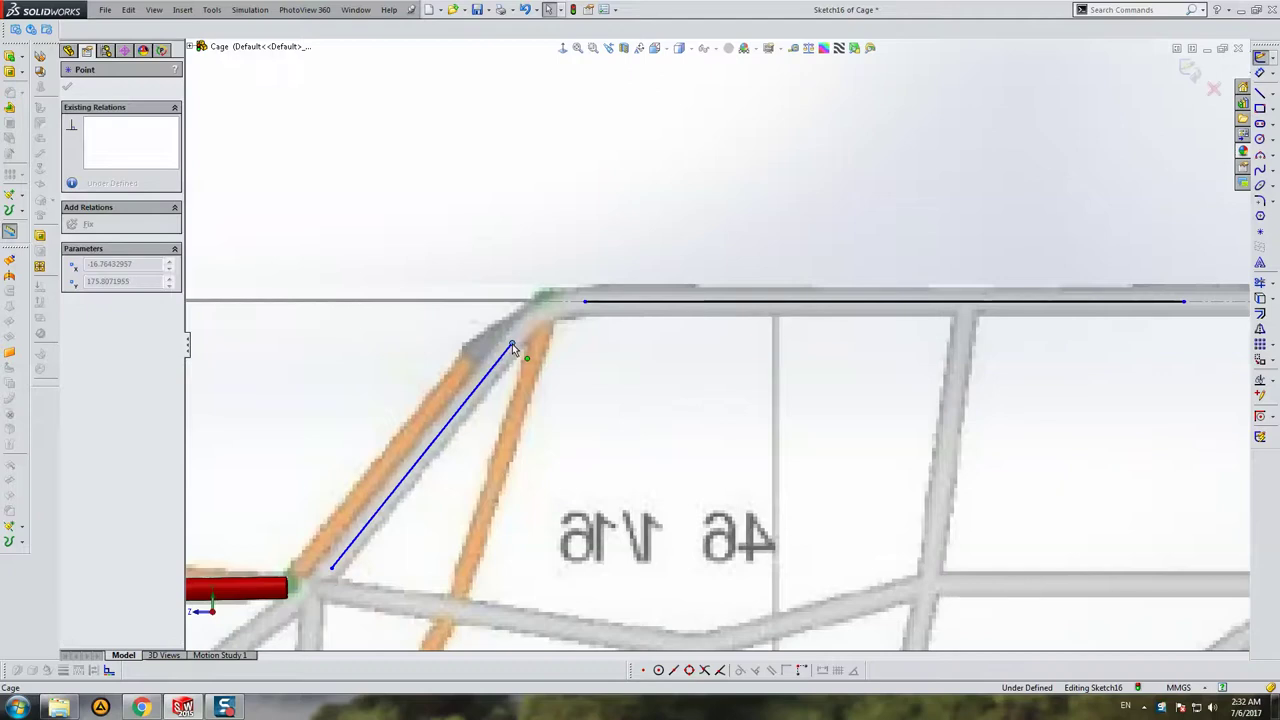
{"action": "left_click", "coordinate": [489, 374]}
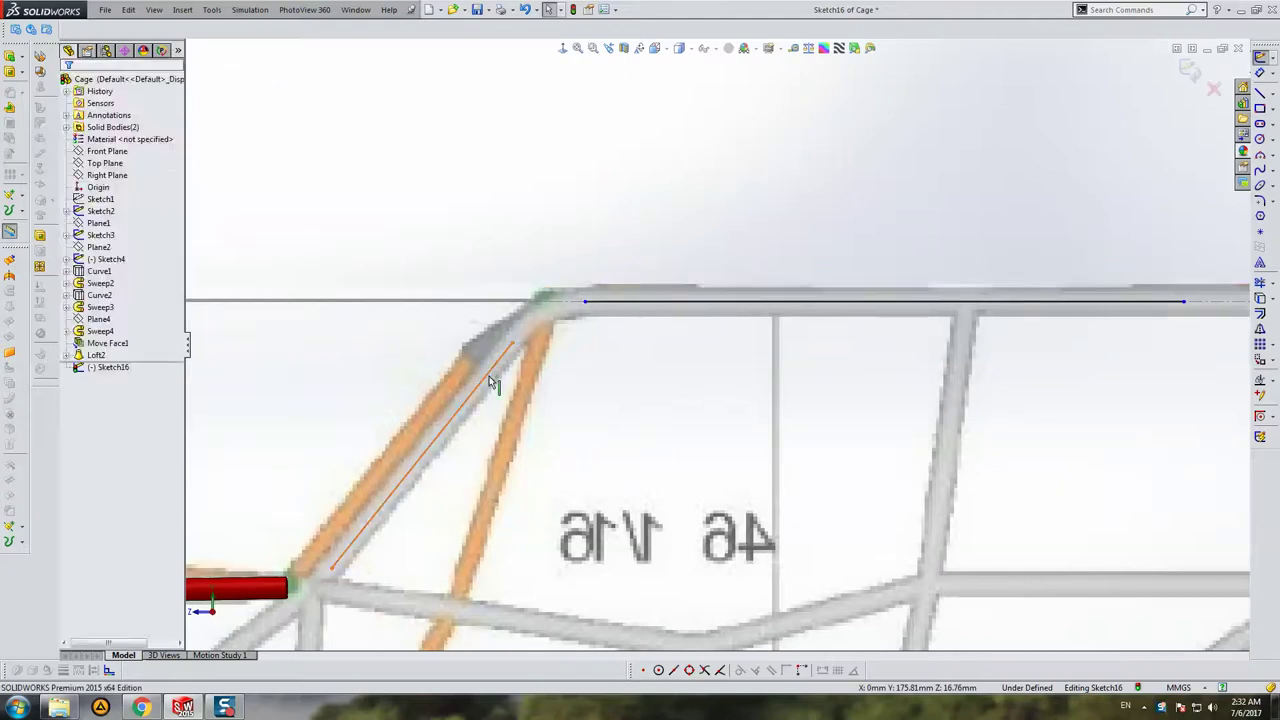
{"action": "mouse_move", "coordinate": [513, 343]}
{"action": "left_mouse_down"}
{"action": "mouse_move", "coordinate": [548, 320]}
{"action": "mouse_move", "coordinate": [548, 299]}
{"action": "left_mouse_up"}
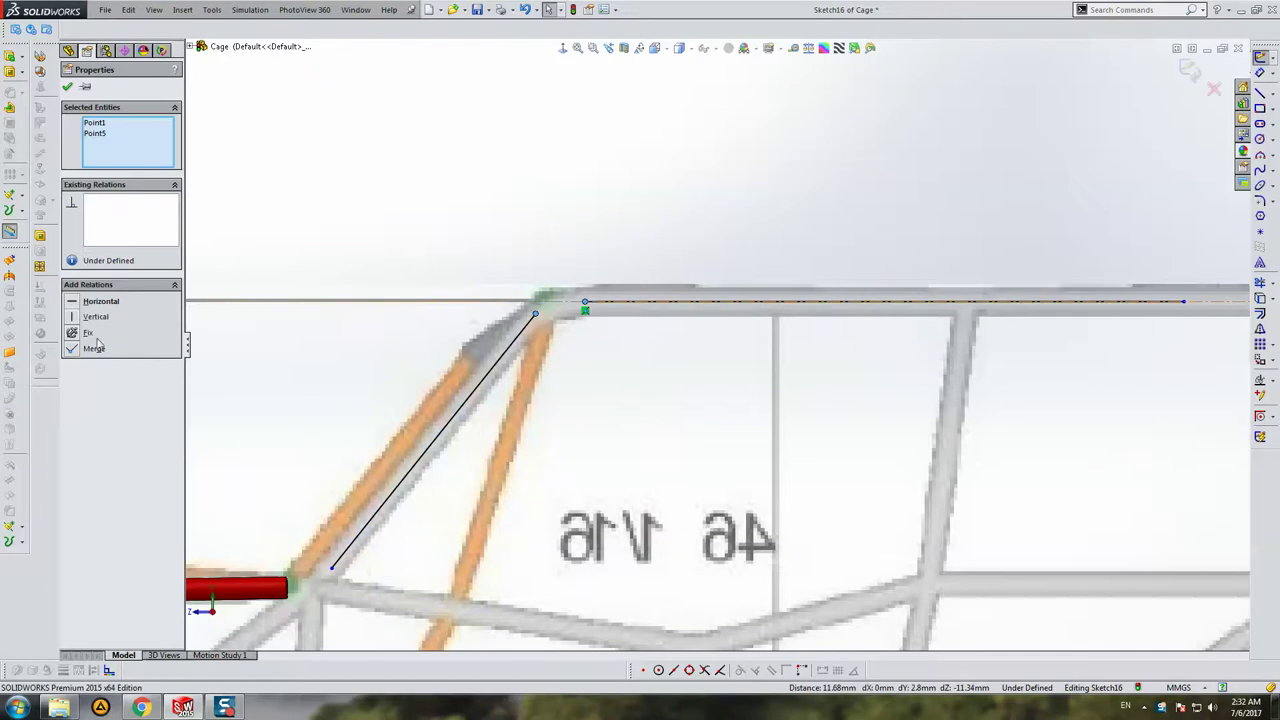
{"action": "scroll", "coordinate": [585, 330], "scroll_direction": "up", "scroll_amount": 2}
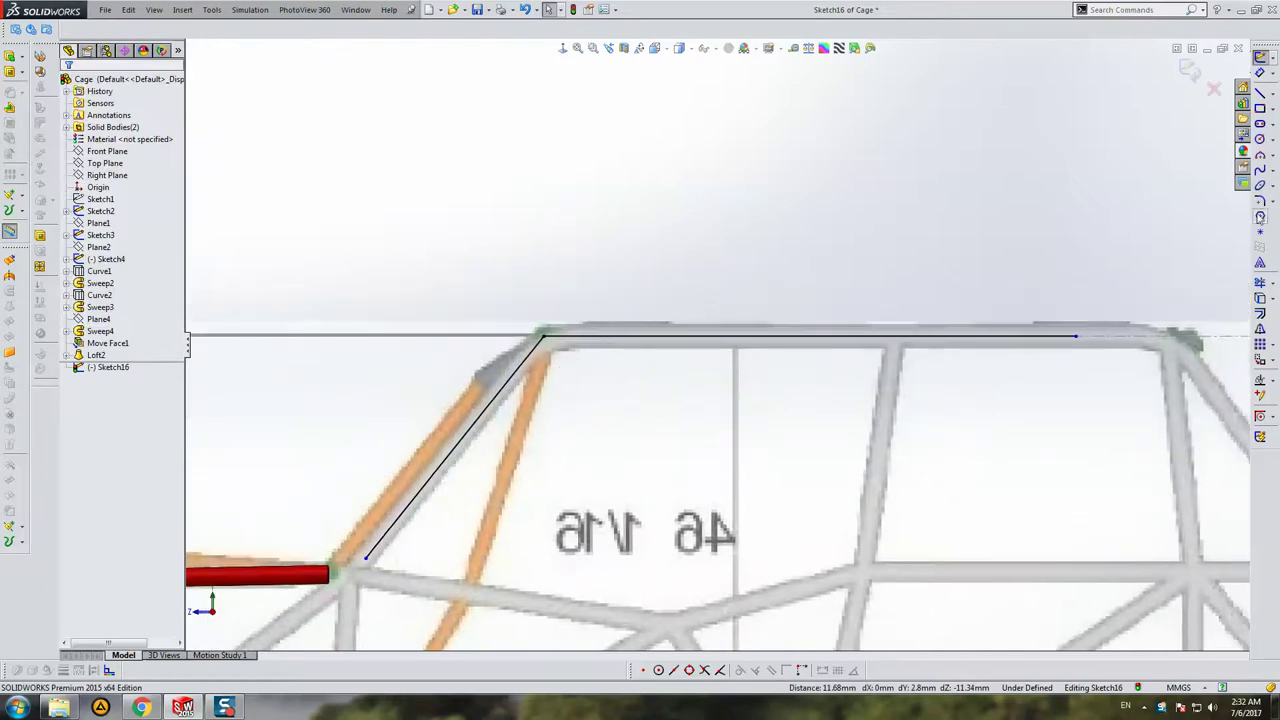
{"action": "left_click", "coordinate": [1260, 202]}
{"action": "type", "text": "20"}
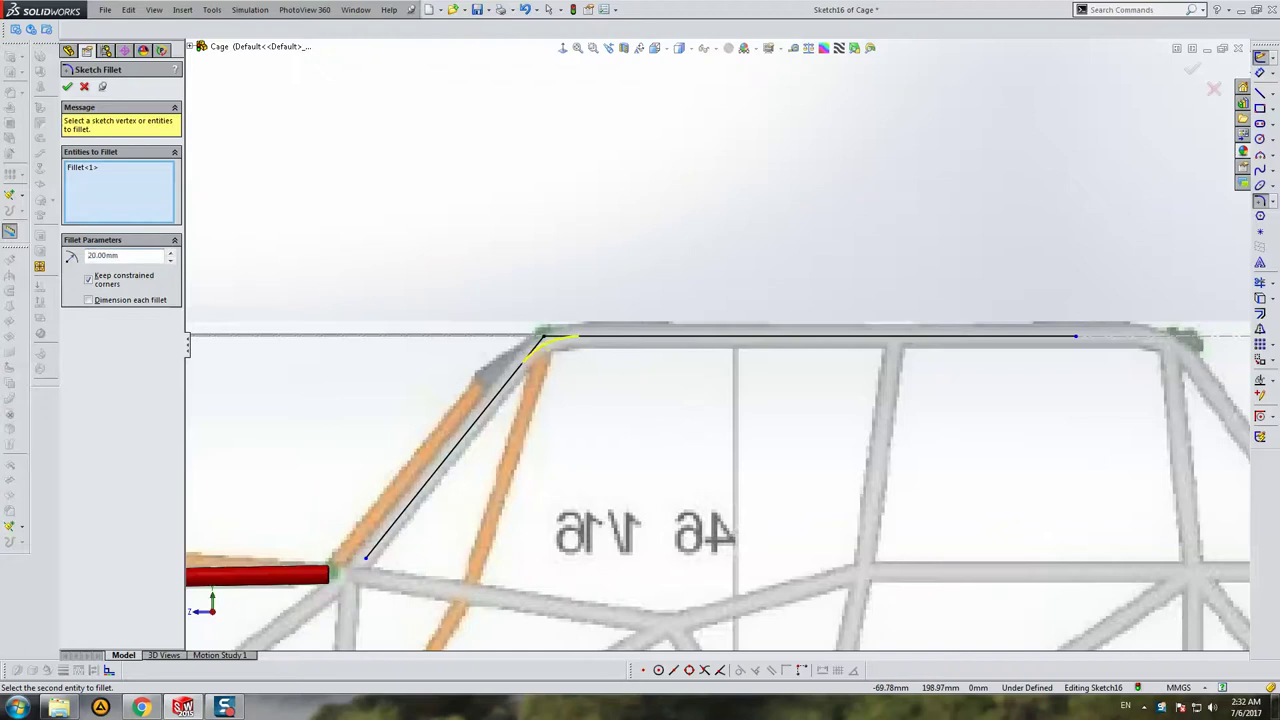
Step: Apply an R20 fillet at the roof-to-pillar corner, then check the top and side views
{"action": "left_click", "coordinate": [550, 343]}
{"action": "key", "text": "Escape"}
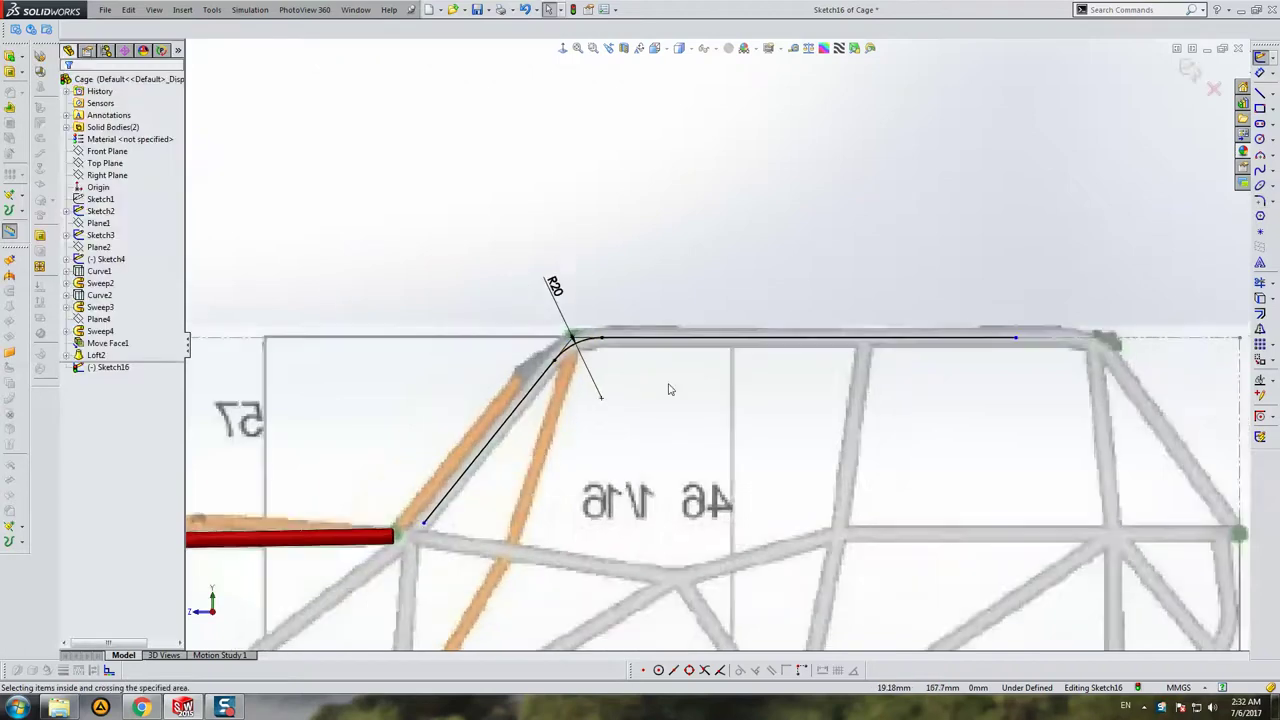
{"action": "scroll", "coordinate": [666, 386], "scroll_direction": "up", "scroll_amount": 4}
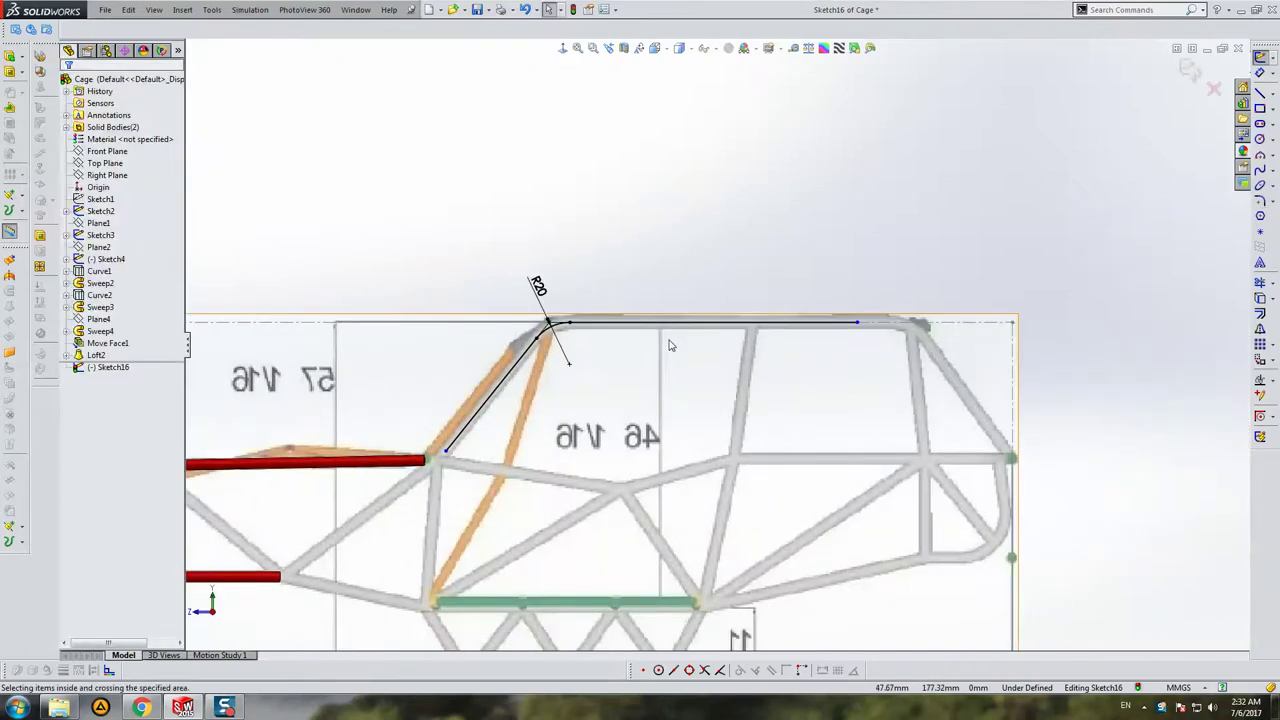
{"action": "scroll", "coordinate": [670, 345], "scroll_direction": "up", "scroll_amount": 3}
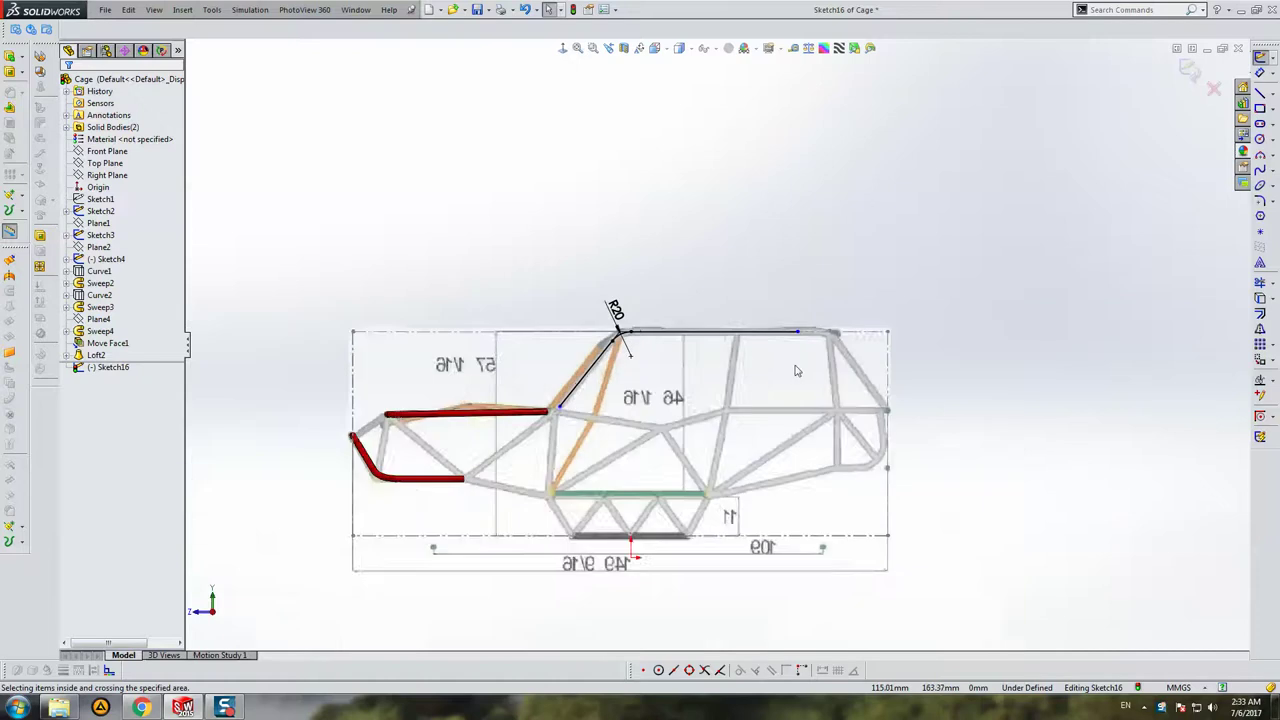
{"action": "key", "text": "ctrl+5"}
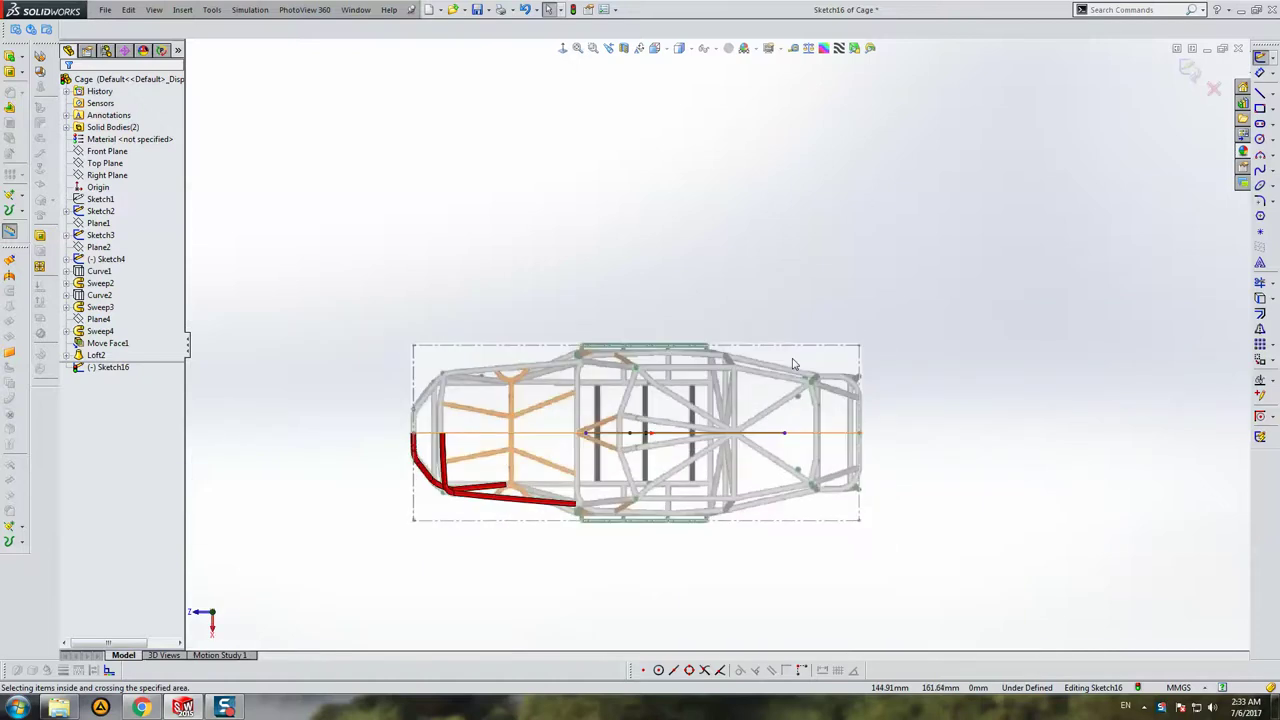
{"action": "key", "text": "ctrl+1"}
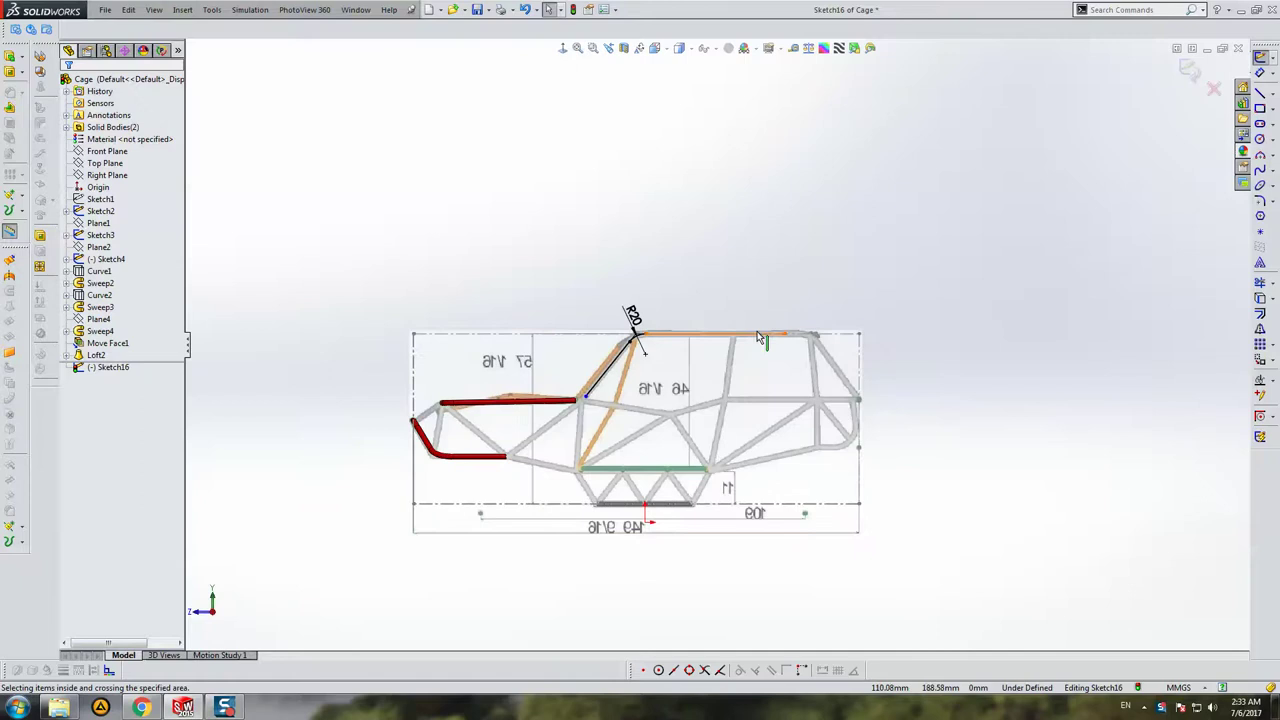
Step: Draw a vertical line from the pillar's lower end down to the cage bottom
{"action": "left_click", "coordinate": [1260, 92]}
{"action": "scroll", "coordinate": [635, 404], "scroll_direction": "down", "scroll_amount": 3}
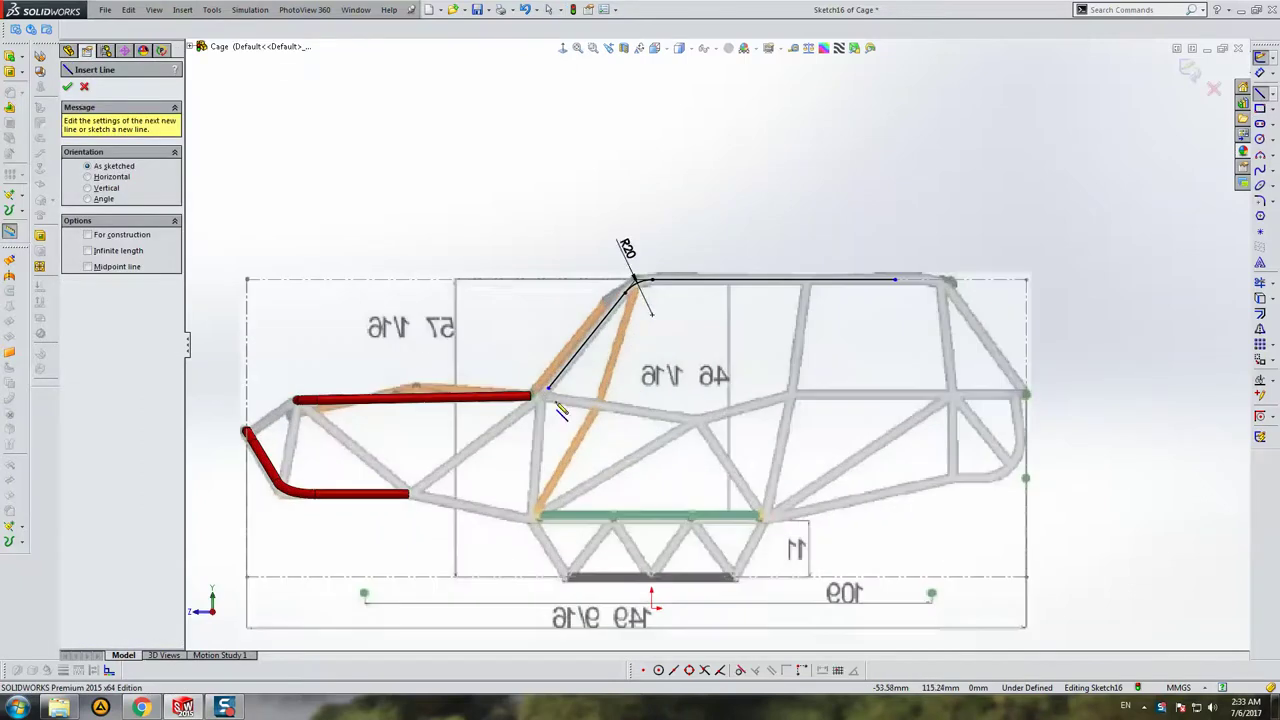
{"action": "left_click", "coordinate": [543, 397]}
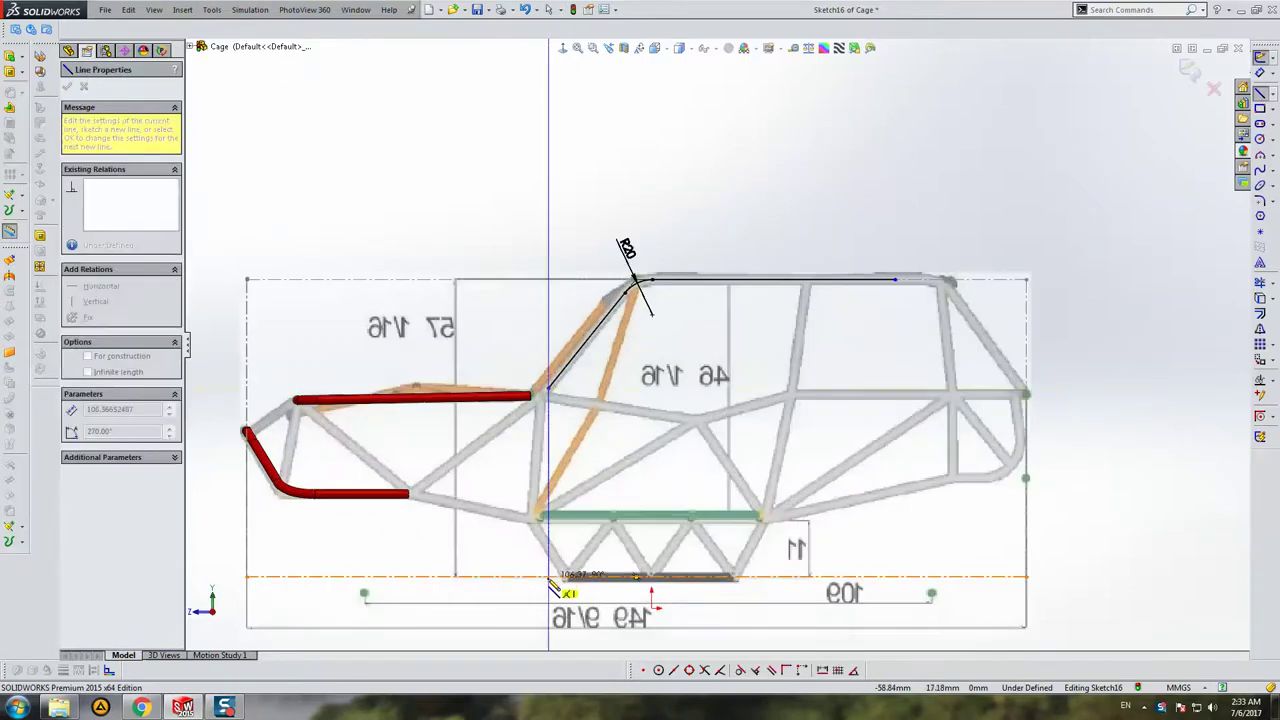
{"action": "left_click", "coordinate": [549, 578]}
{"action": "key", "text": "Escape"}
{"action": "left_click", "coordinate": [549, 412]}
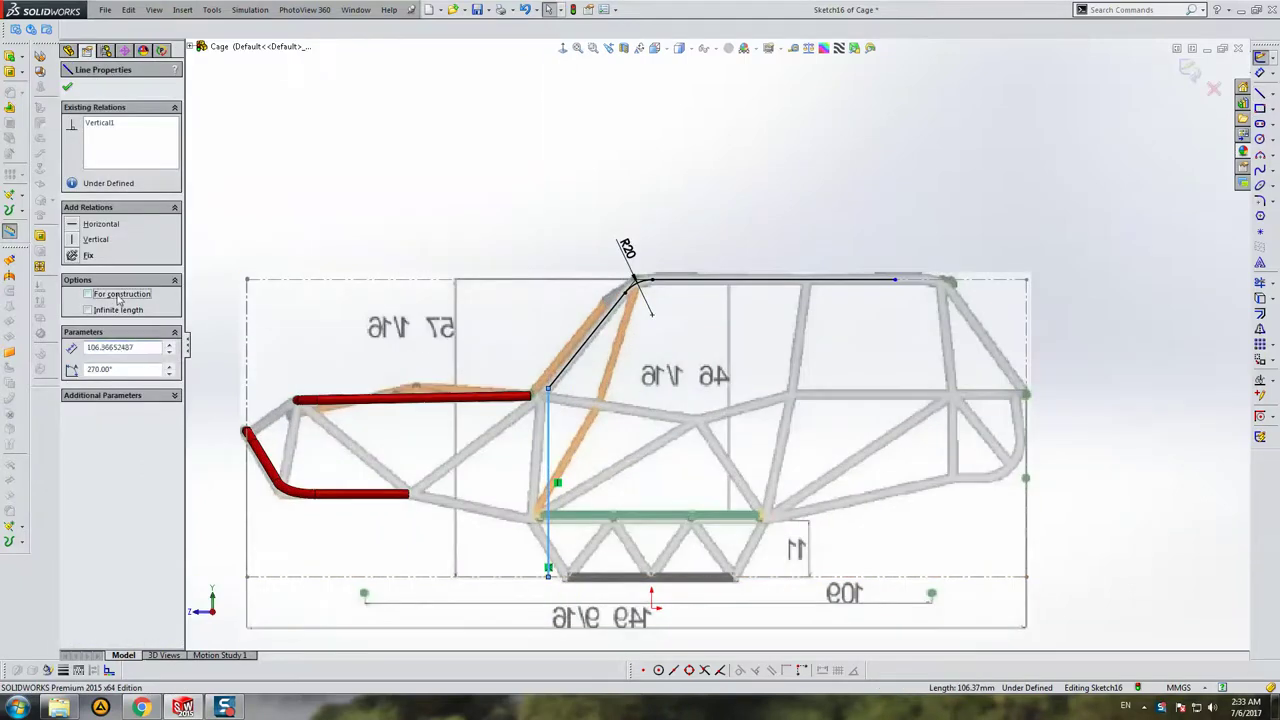
{"action": "key", "text": "Escape"}
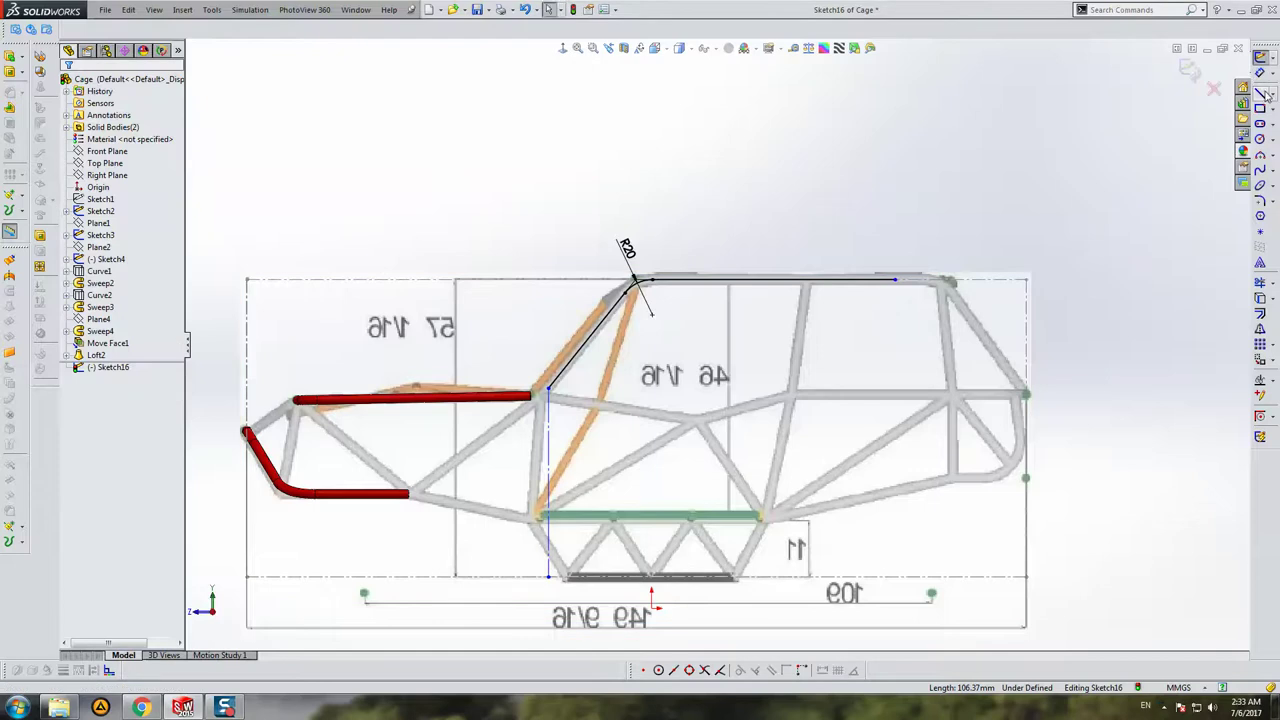
Step: Draw a construction vertical line from the roof line's rear end down to the bottom edge
{"action": "left_click", "coordinate": [1260, 92]}
{"action": "left_click", "coordinate": [895, 279]}
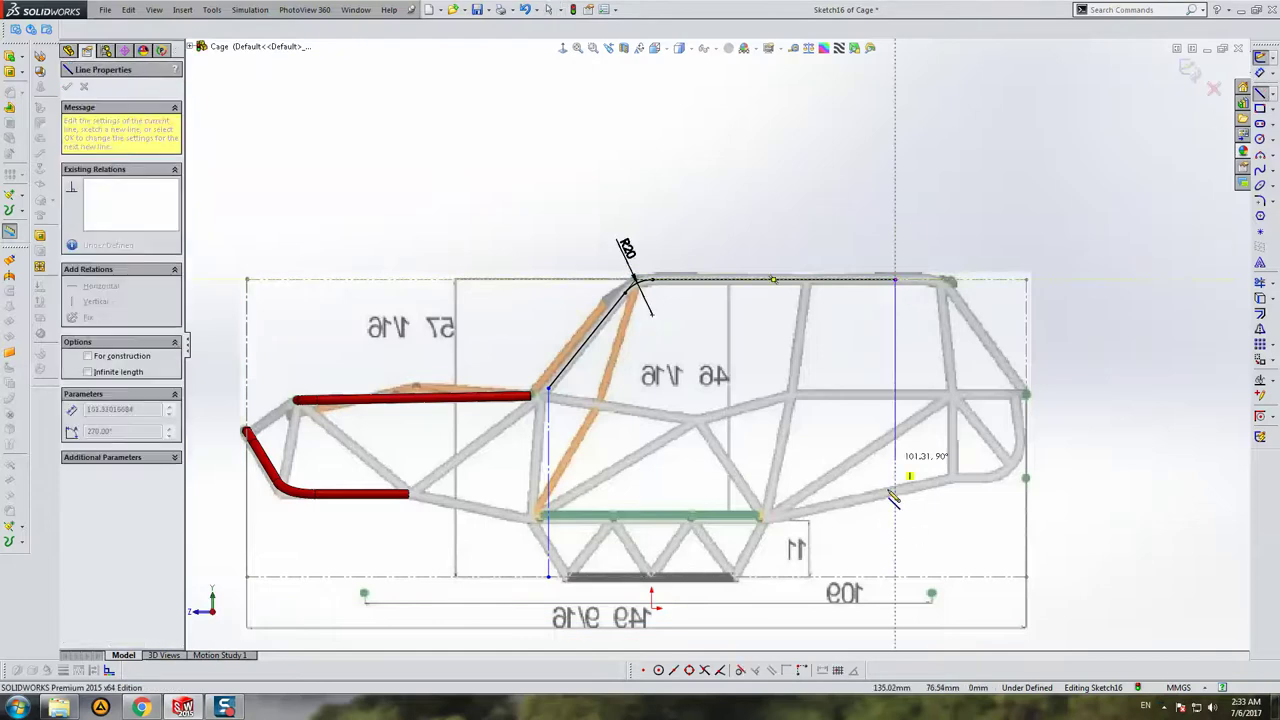
{"action": "left_click", "coordinate": [897, 578]}
{"action": "key", "text": "Escape"}
{"action": "left_click", "coordinate": [895, 360]}
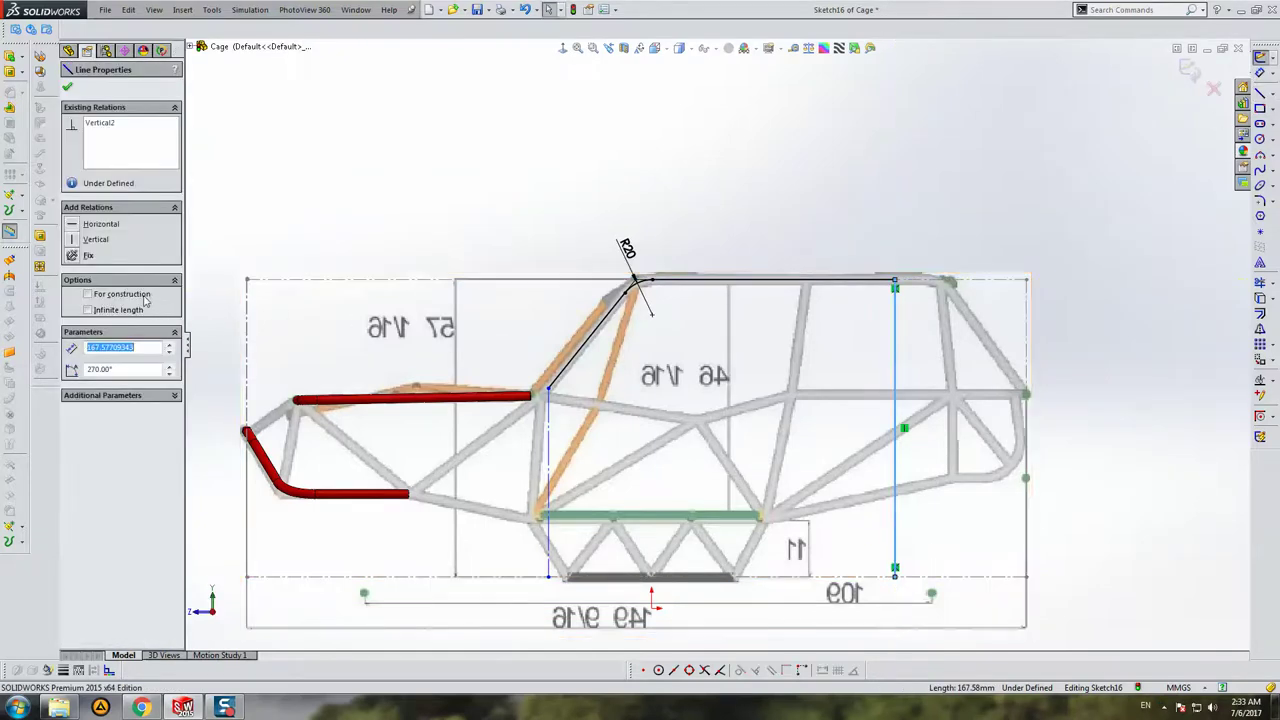
{"action": "left_click", "coordinate": [646, 212]}
{"action": "scroll", "coordinate": [717, 345], "scroll_direction": "up", "scroll_amount": 3}
{"action": "key", "text": "ctrl+5"}
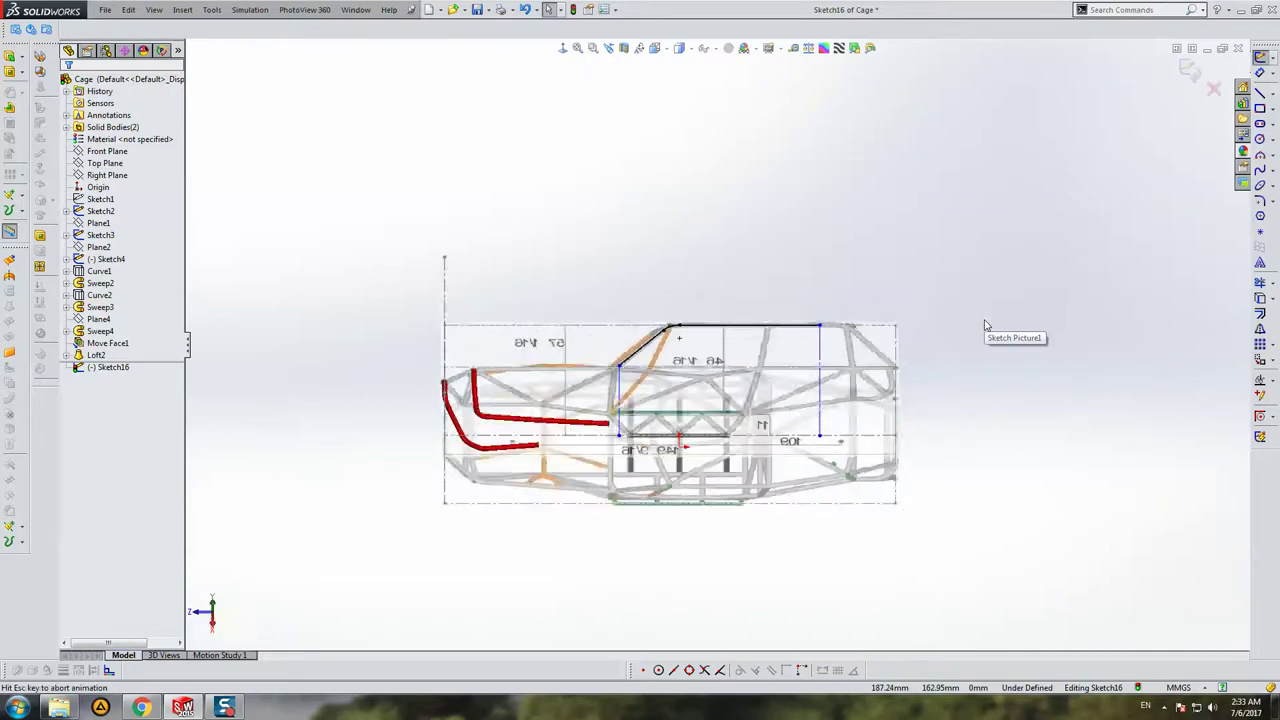
Step: Slide the rear vertical line forward to match the top reference picture
{"action": "scroll", "coordinate": [814, 429], "scroll_direction": "down", "scroll_amount": 2}
{"action": "scroll", "coordinate": [790, 395], "scroll_direction": "down", "scroll_amount": 1}
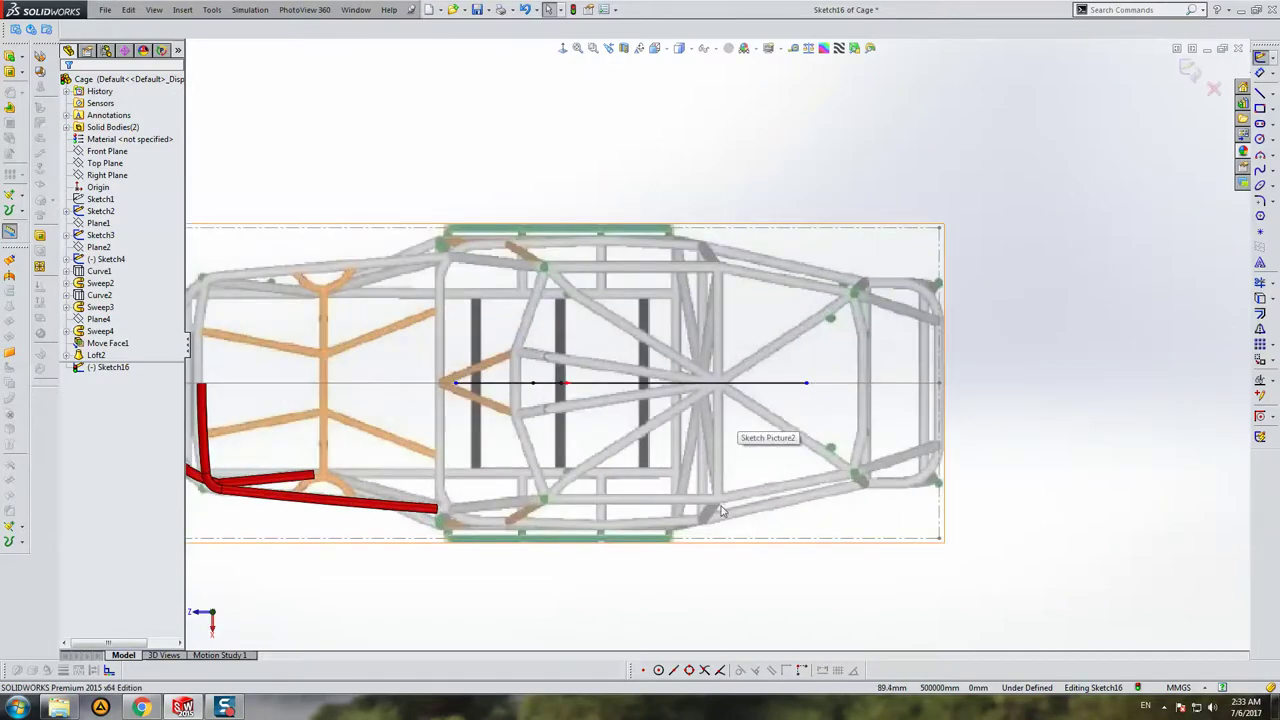
{"action": "left_click_drag", "start_coordinate": [800, 423], "coordinate": [805, 390]}
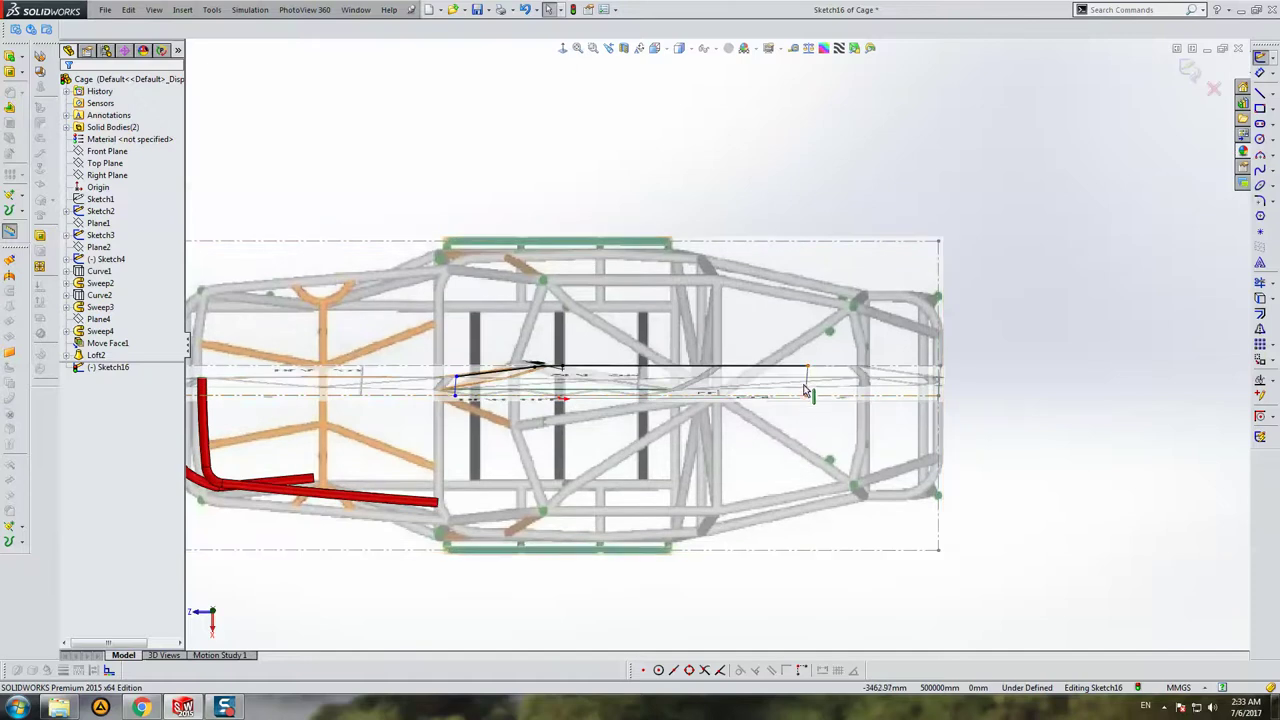
{"action": "left_click", "coordinate": [812, 375]}
{"action": "middle_click_drag", "start_coordinate": [814, 371], "coordinate": [809, 380]}
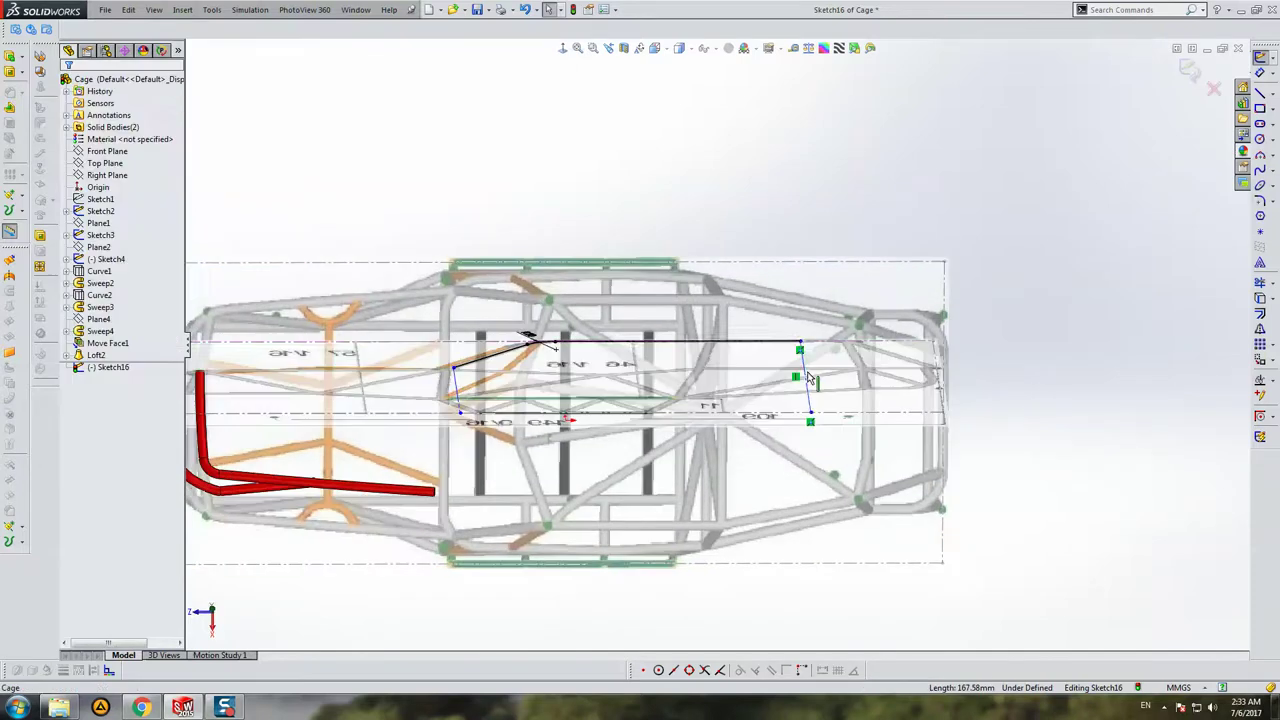
{"action": "left_click_drag", "start_coordinate": [777, 357], "coordinate": [726, 367]}
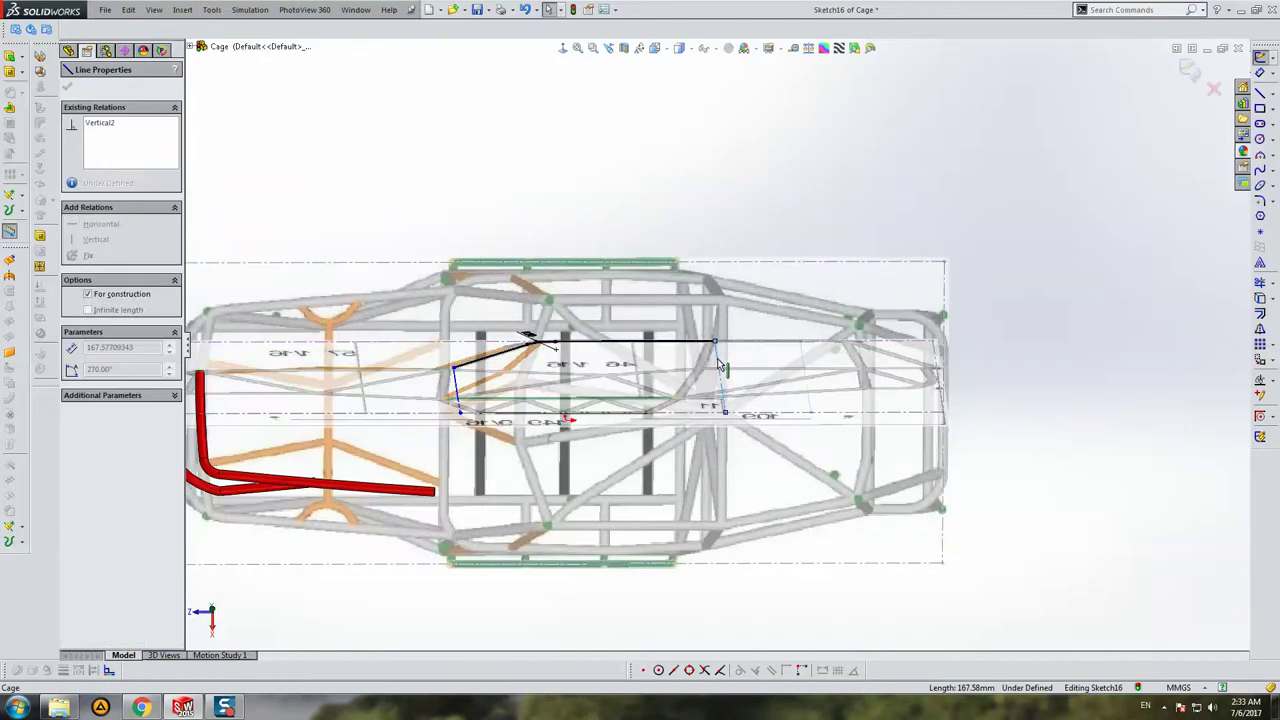
{"action": "middle_click_drag", "start_coordinate": [717, 365], "coordinate": [723, 451]}
{"action": "key", "text": "Escape"}
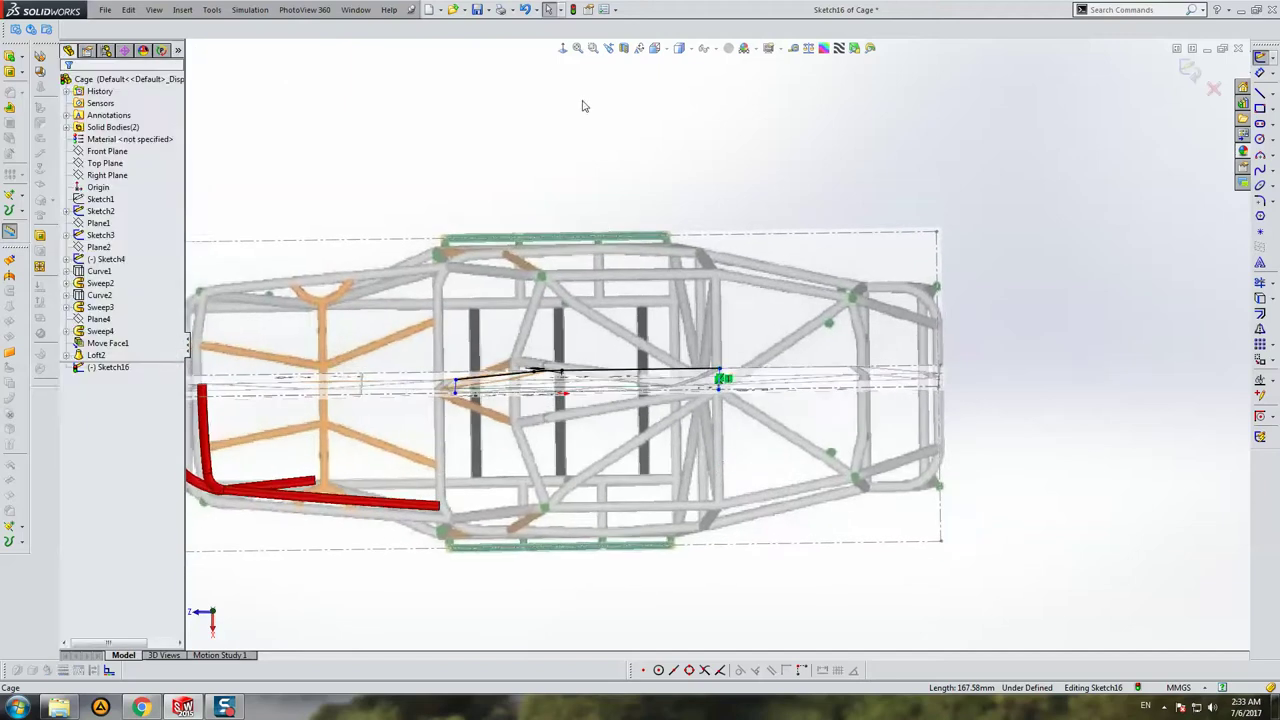
{"action": "left_click", "coordinate": [565, 49]}
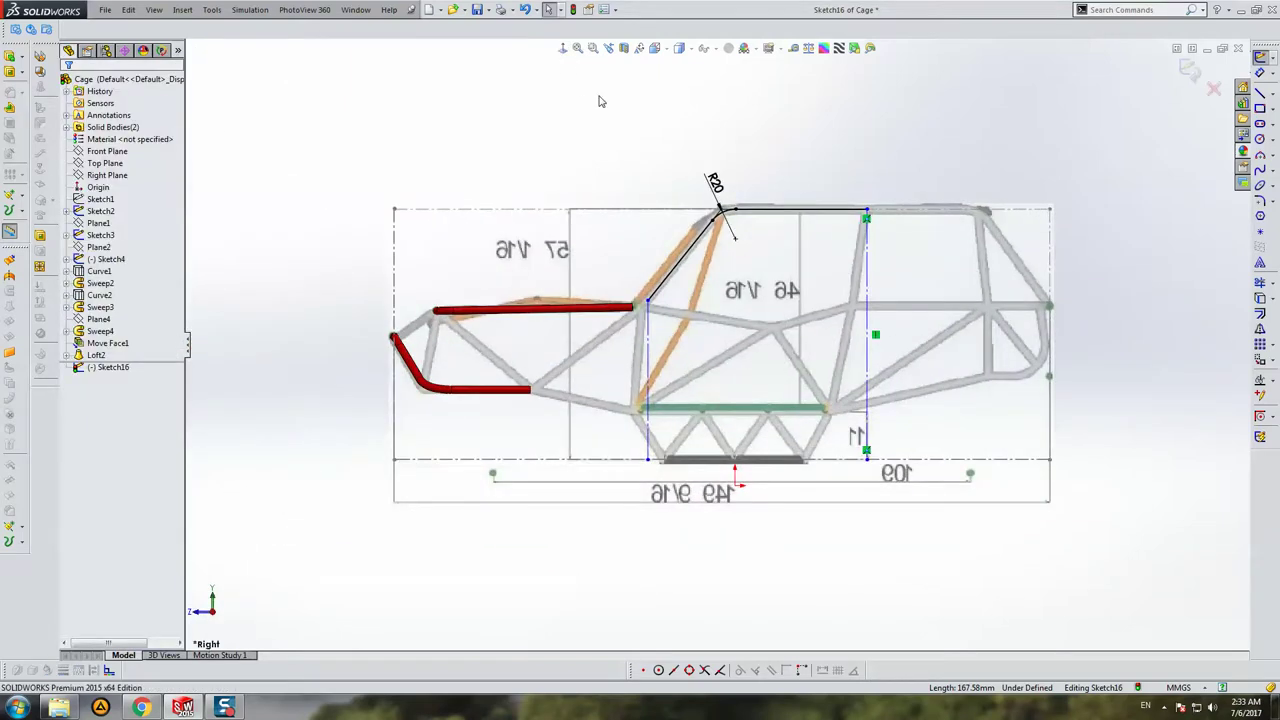
Step: Compare the sketch's rounded upper corner against the top and side reference pictures
{"action": "key", "text": "ctrl+5"}
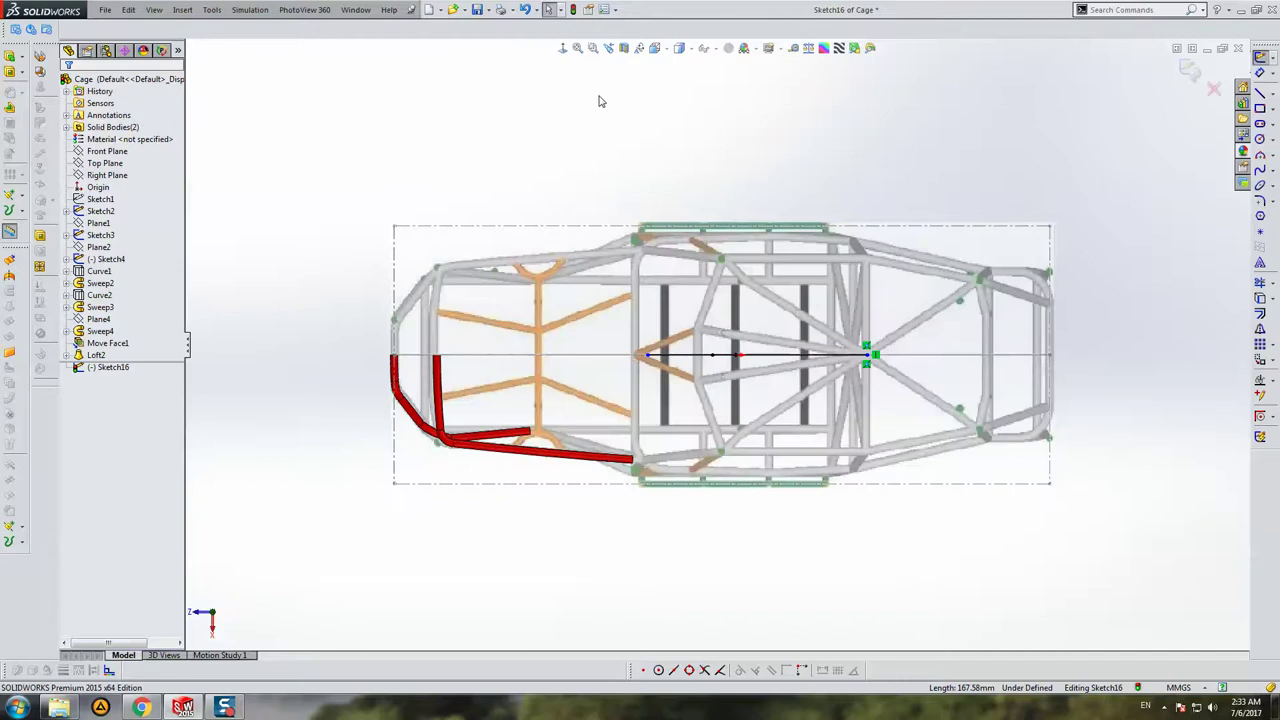
{"action": "key", "text": "ctrl+shift+z"}
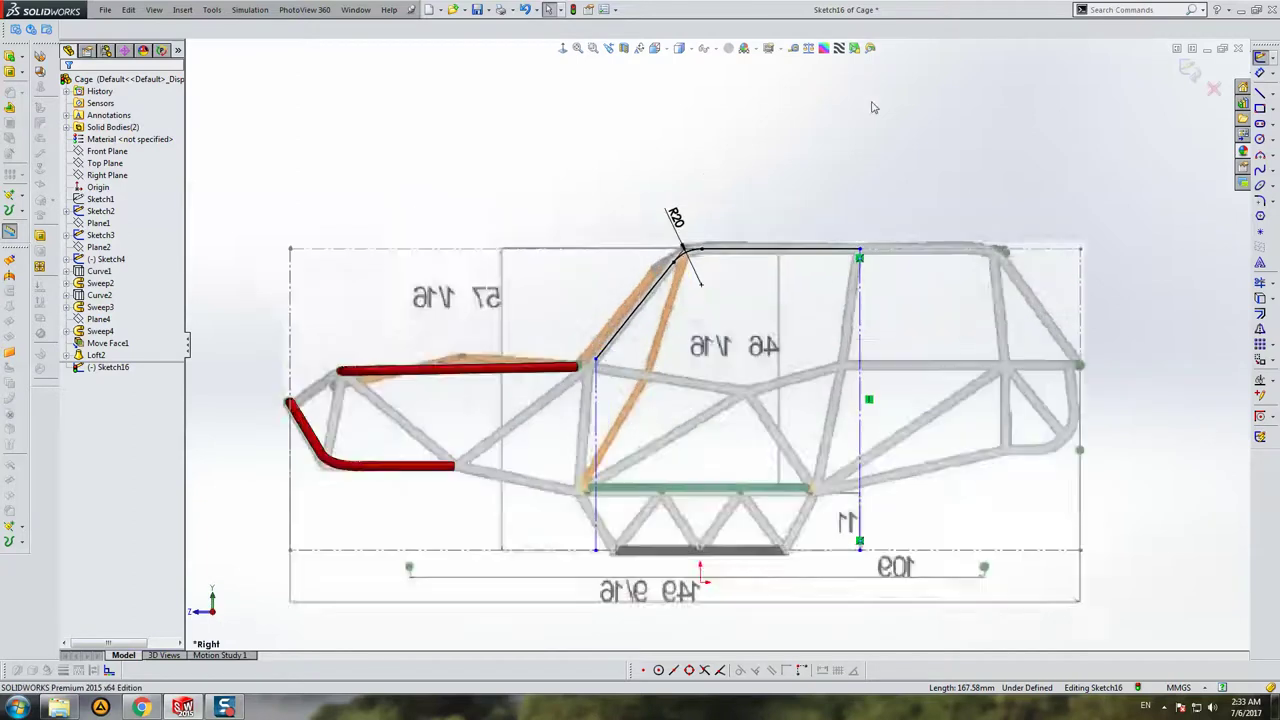
{"action": "left_click", "coordinate": [828, 211]}
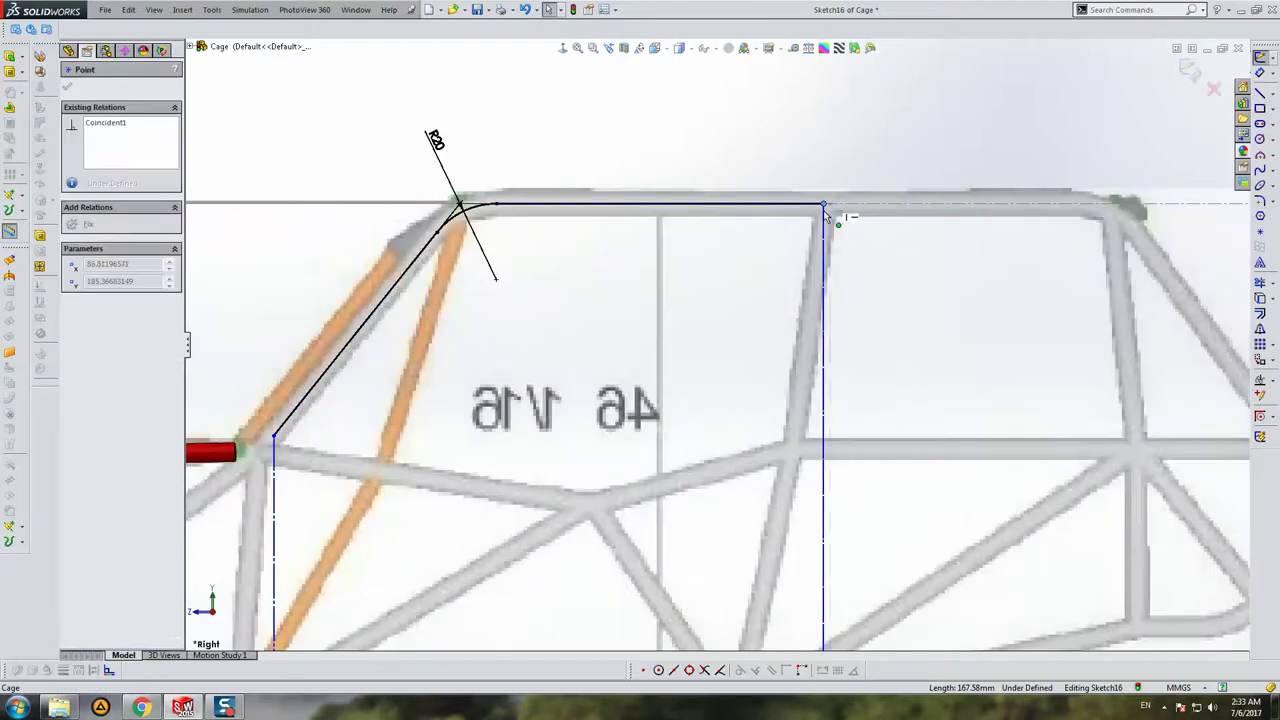
{"action": "scroll", "coordinate": [727, 363], "scroll_direction": "up", "scroll_amount": 2}
{"action": "scroll", "coordinate": [727, 363], "scroll_direction": "up", "scroll_amount": 3}
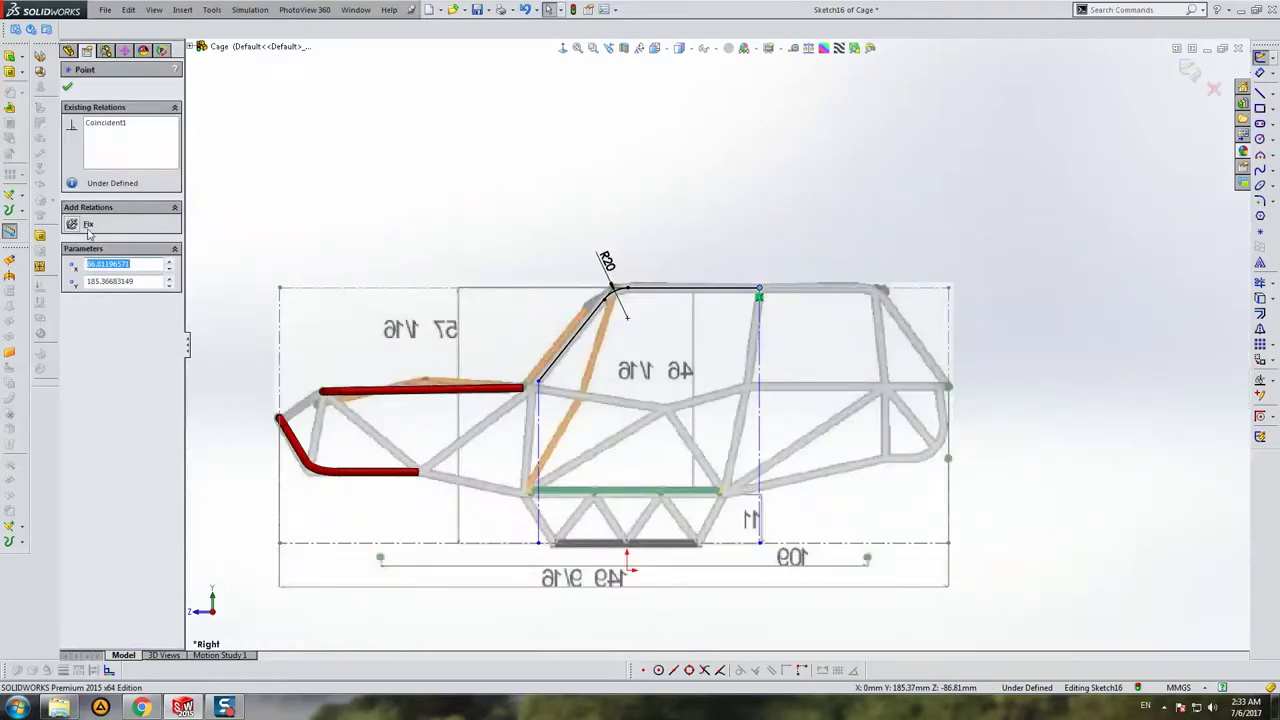
{"action": "left_click", "coordinate": [410, 155]}
{"action": "key", "text": "ctrl+5"}
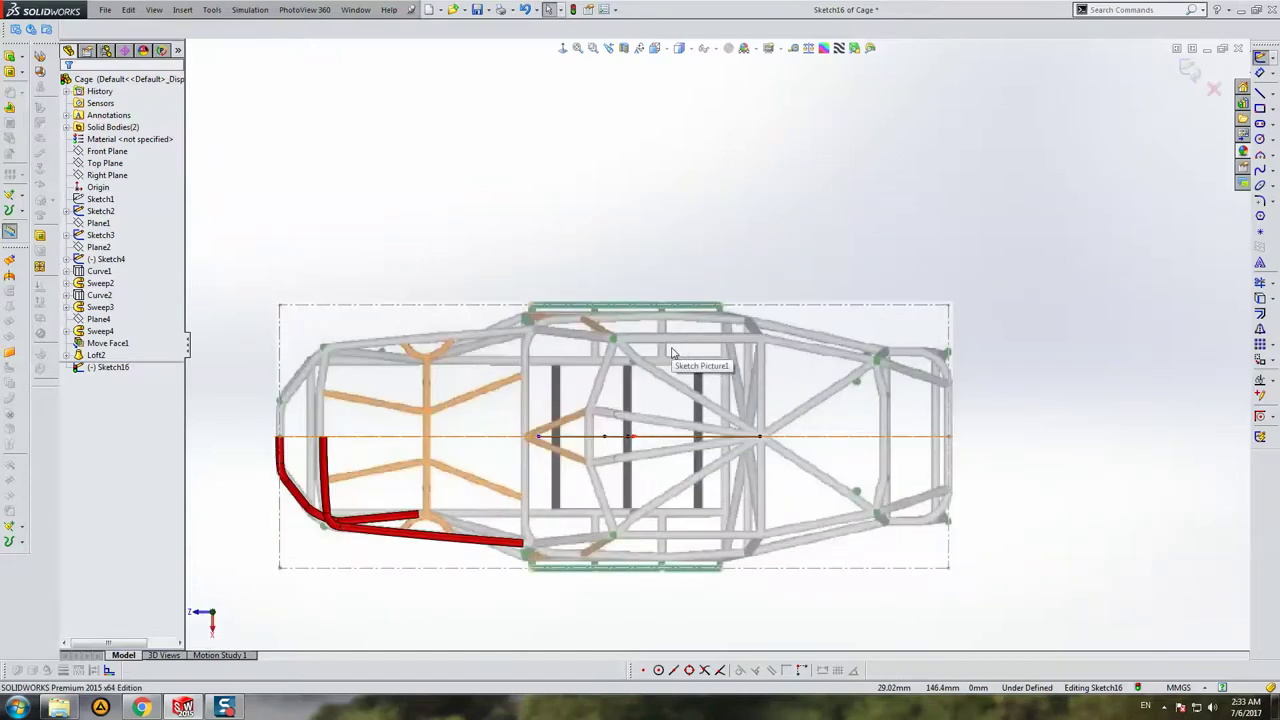
{"action": "scroll", "coordinate": [530, 545], "scroll_direction": "down", "scroll_amount": 3}
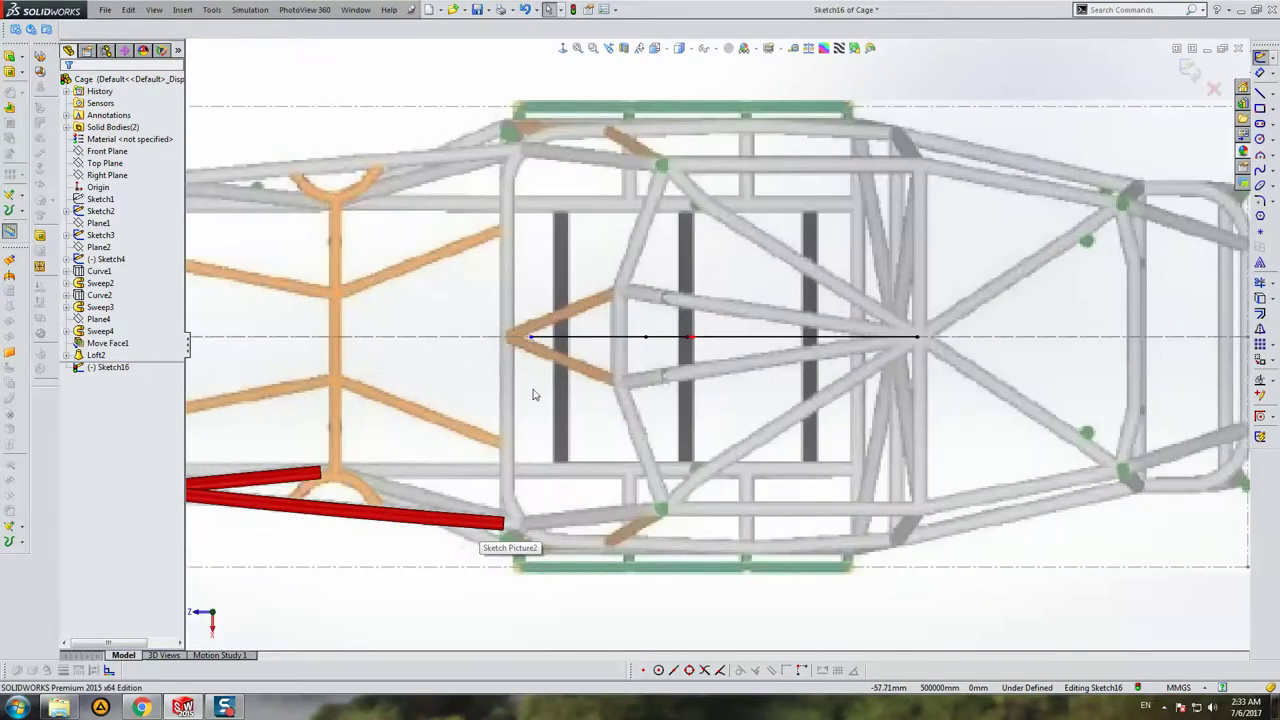
{"action": "key", "text": "ctrl+4"}
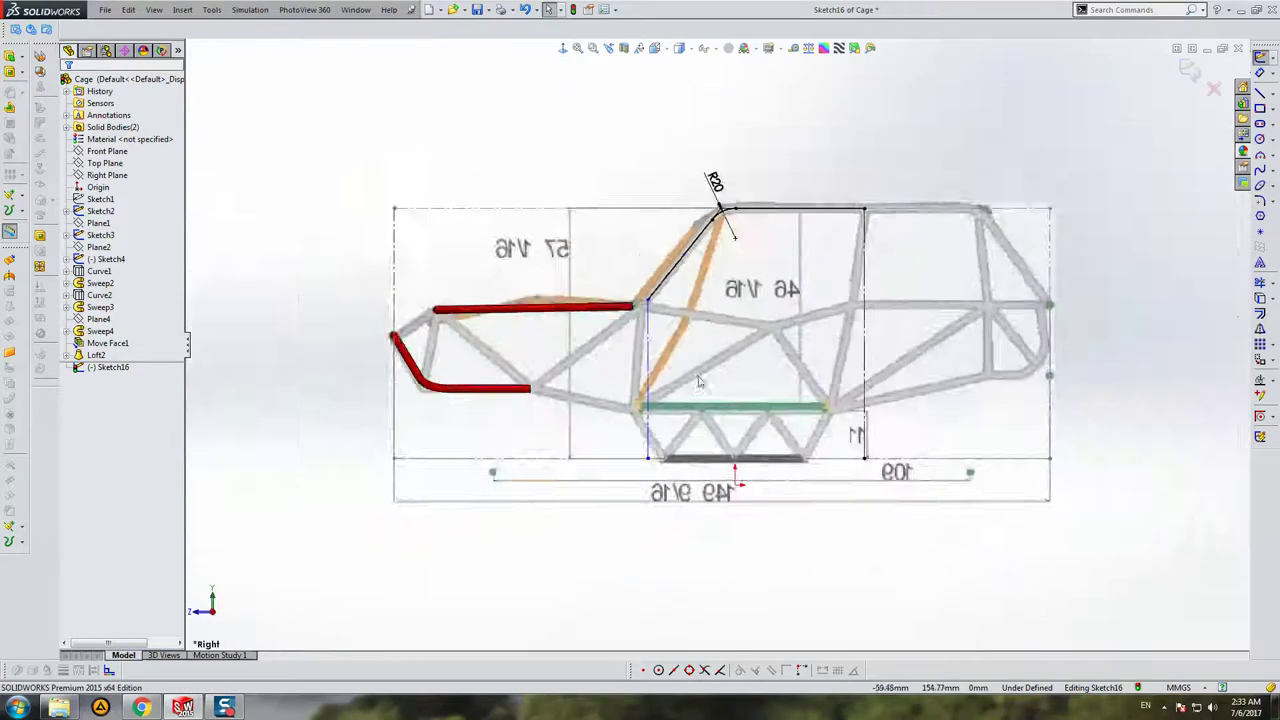
{"action": "scroll", "coordinate": [655, 452], "scroll_direction": "down", "scroll_amount": 4}
Step: Snap the vertical line's bottom point onto the floor line, then exit Sketch16 and zoom to fit
{"action": "left_click", "coordinate": [645, 449]}
{"action": "left_click_drag", "start_coordinate": [643, 449], "coordinate": [636, 448]}
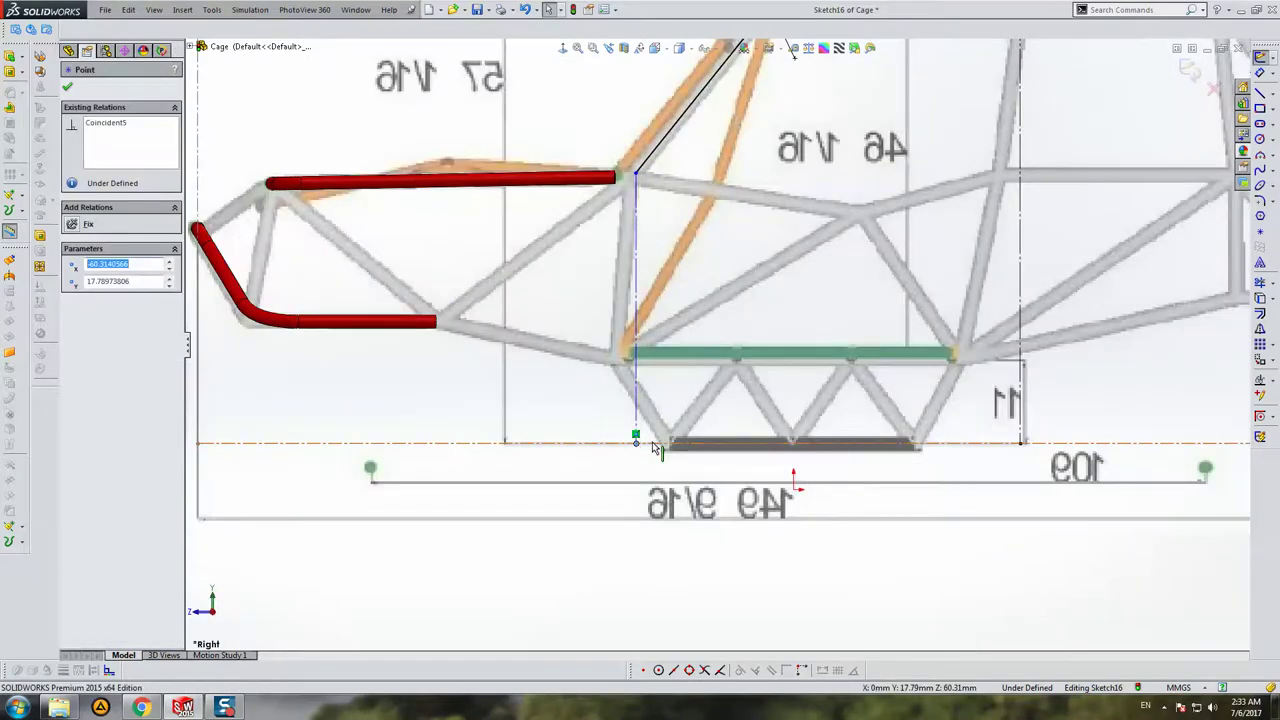
{"action": "key", "text": "ctrl+5"}
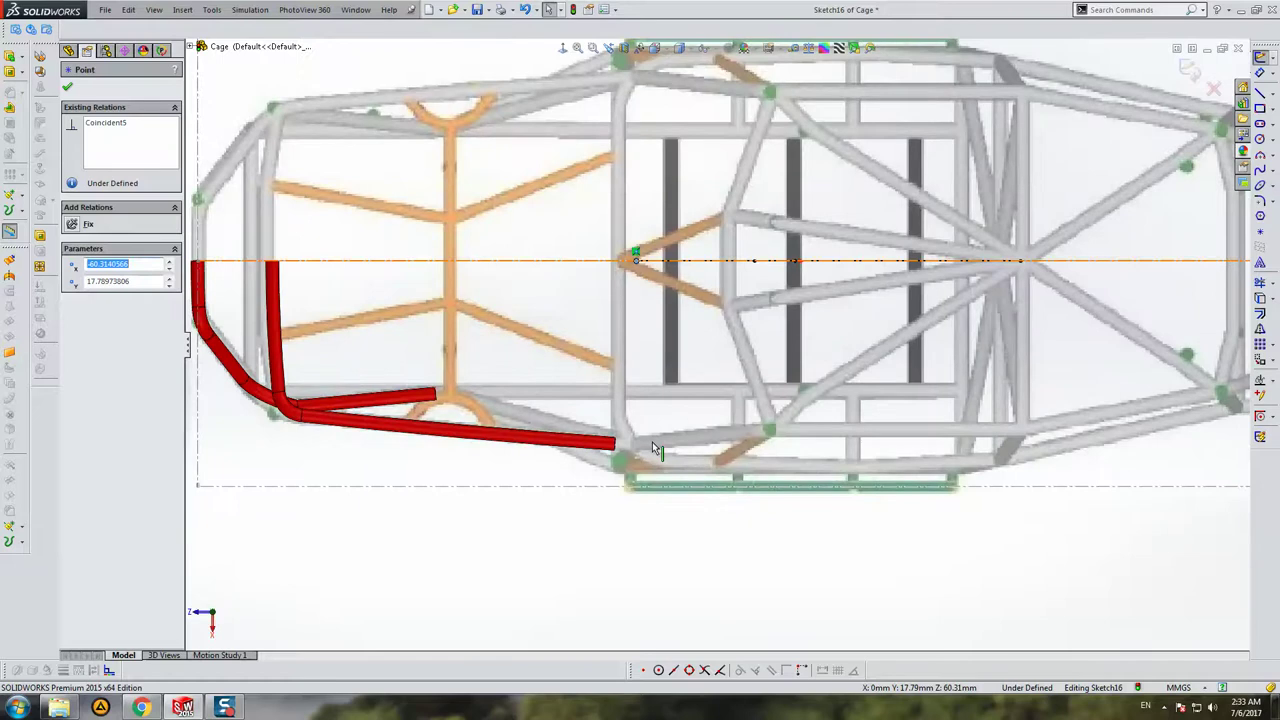
{"action": "key", "text": "ctrl+4"}
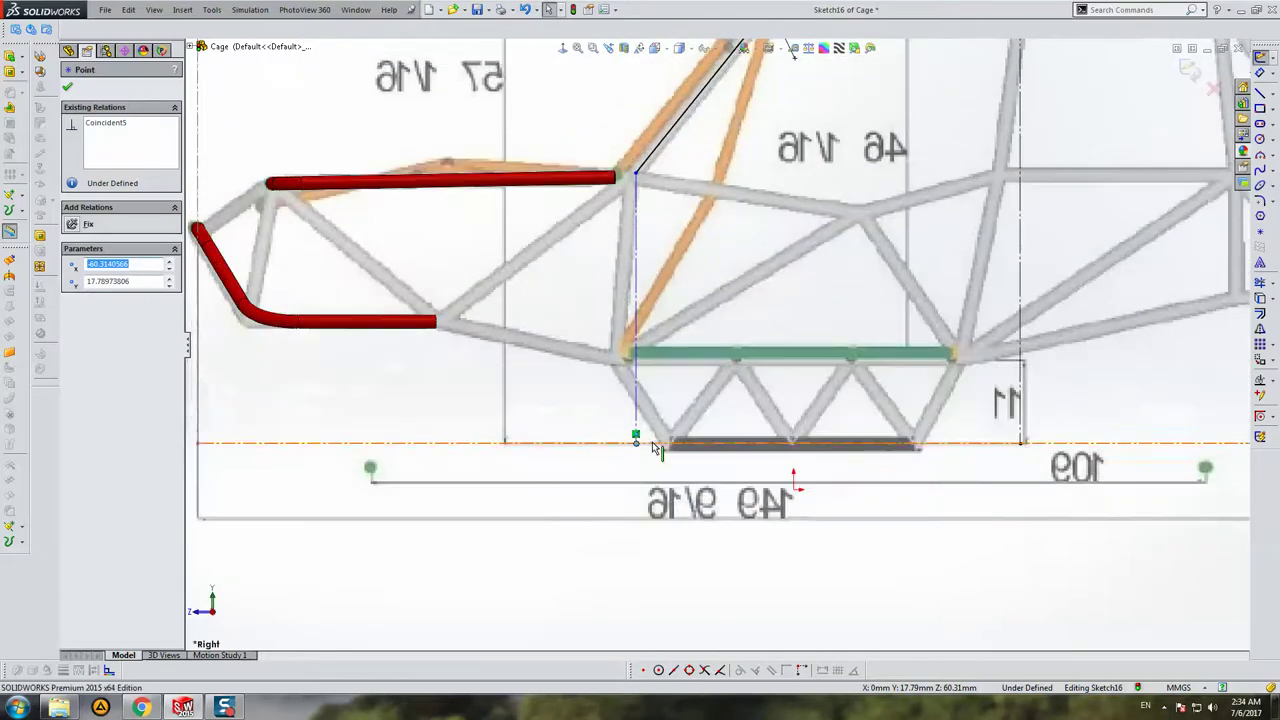
{"action": "left_click", "coordinate": [1189, 68]}
{"action": "key", "text": "f"}
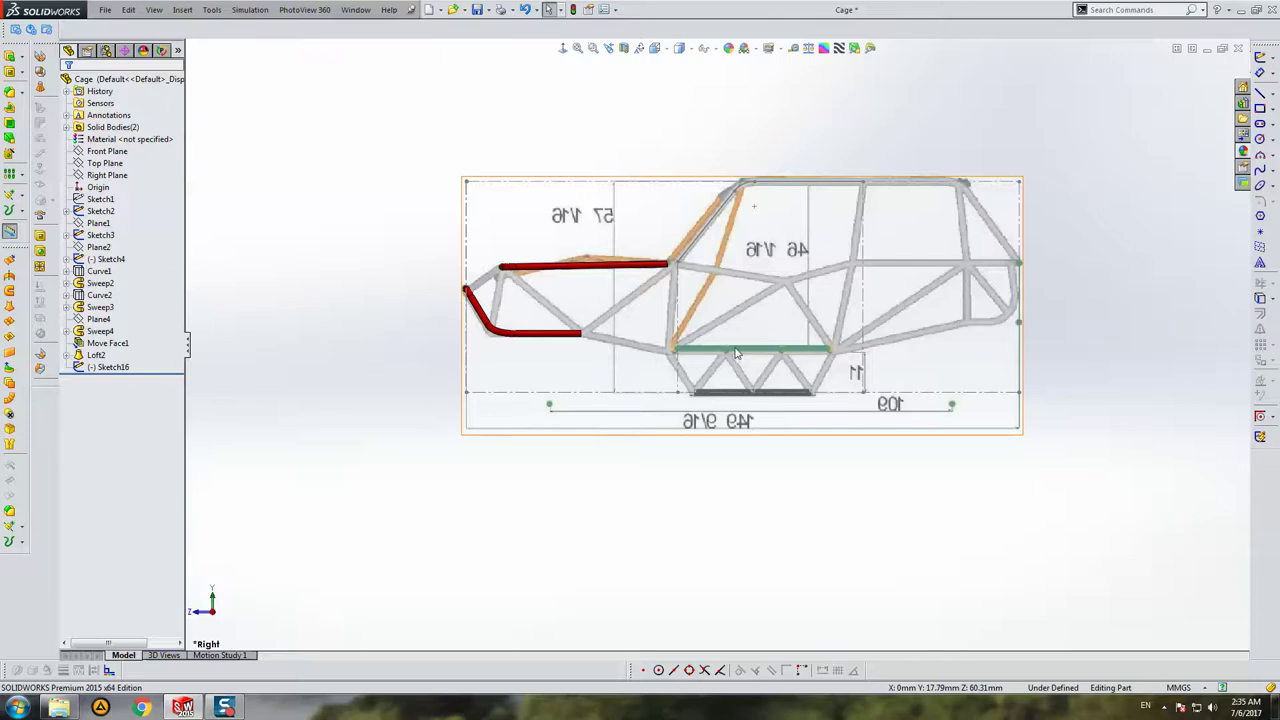
Step: From the top view, start a new sketch on Plane1
{"action": "middle_click_drag", "start_coordinate": [735, 352], "coordinate": [693, 356], "text": "ctrl"}
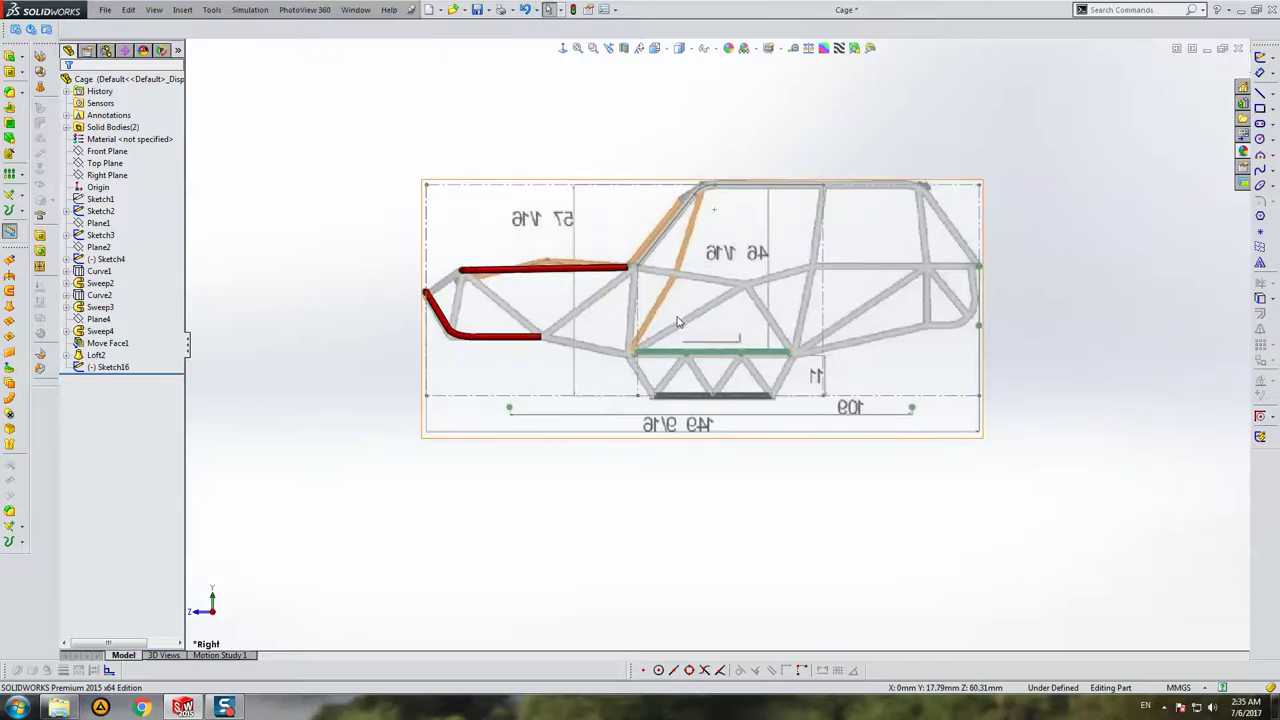
{"action": "key", "text": "ctrl+5"}
{"action": "scroll", "coordinate": [690, 320], "scroll_direction": "down", "scroll_amount": 5}
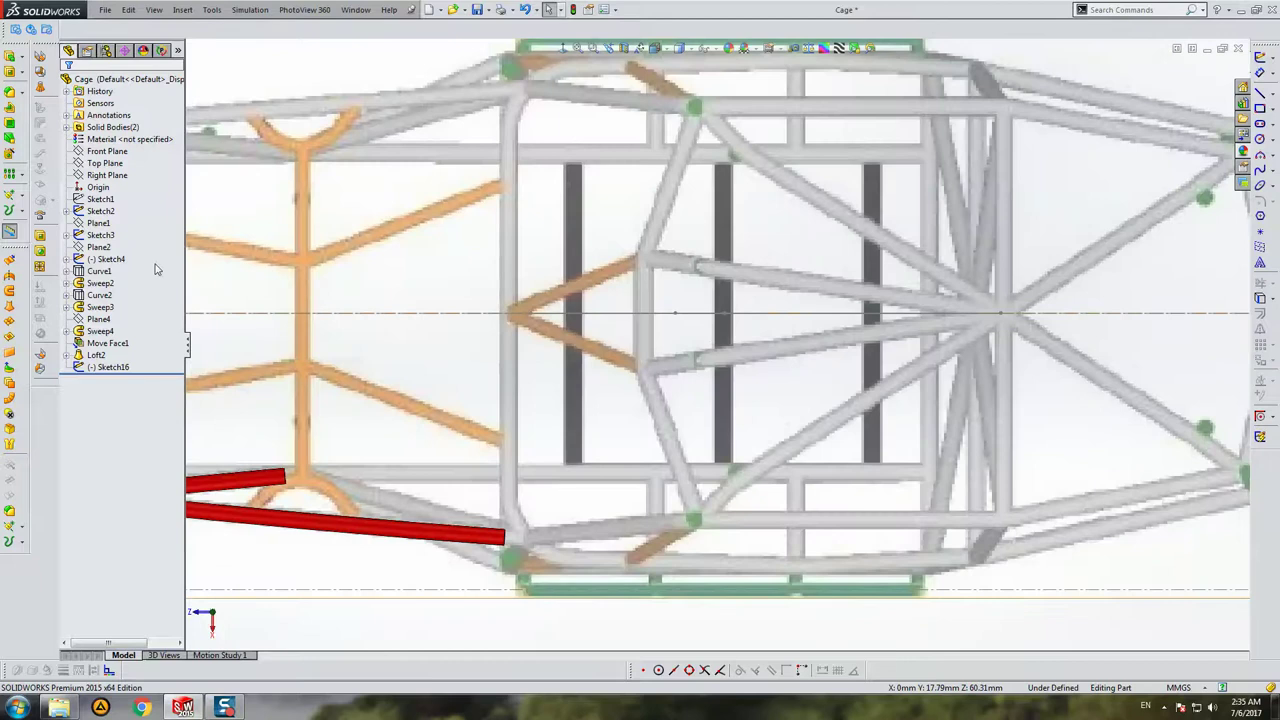
{"action": "left_click", "coordinate": [100, 222]}
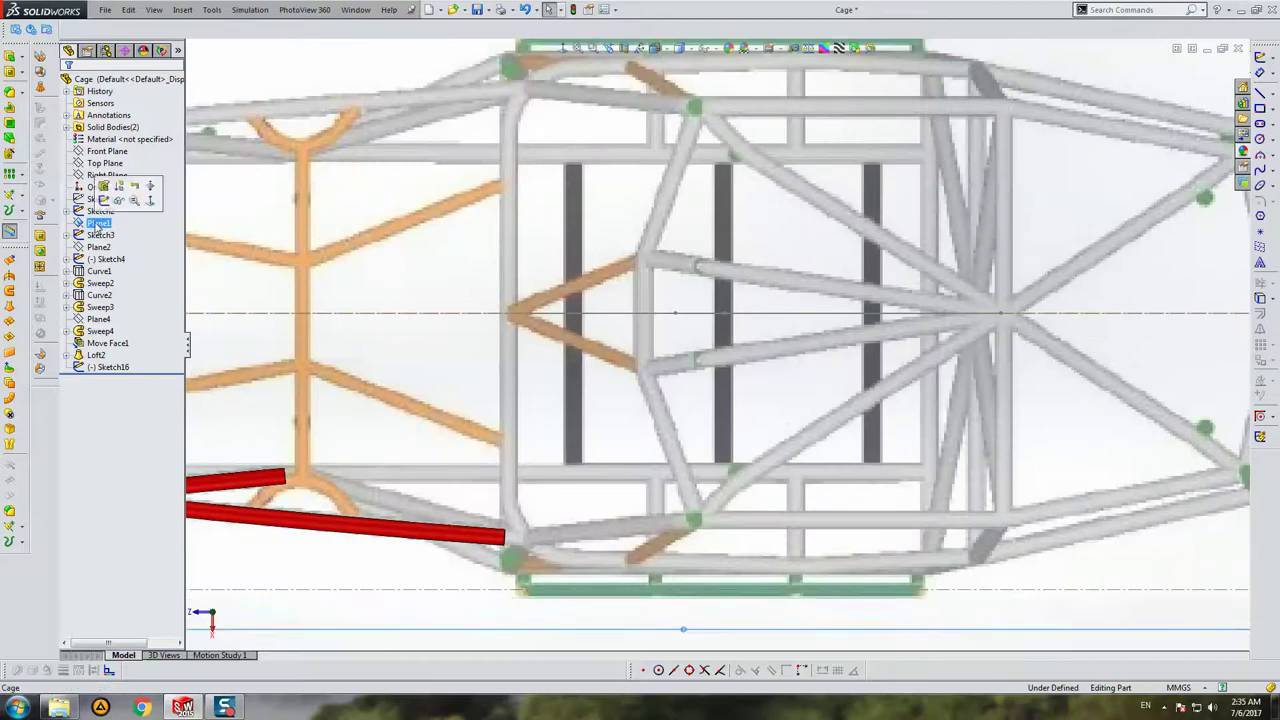
{"action": "key", "text": "f"}
{"action": "left_click", "coordinate": [1263, 62]}
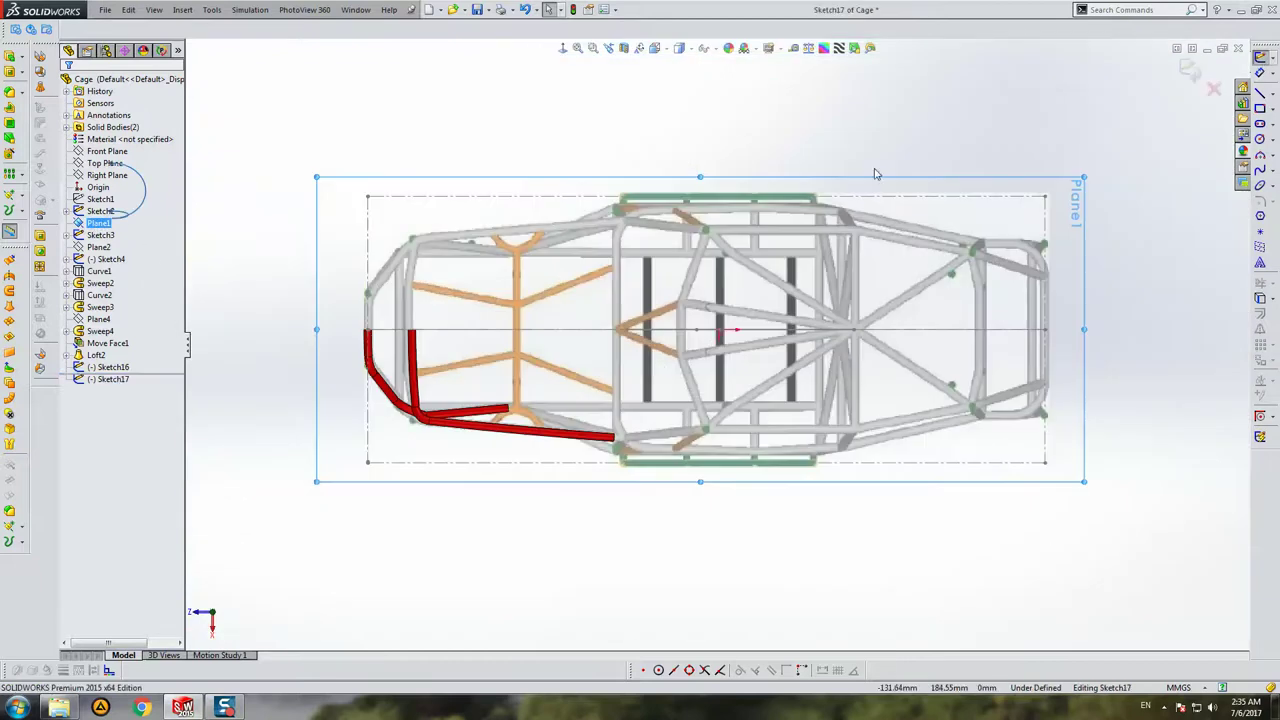
Step: Draw two vertical lines, one on the cage centreline and one near the rear node
{"action": "left_click", "coordinate": [1260, 92]}
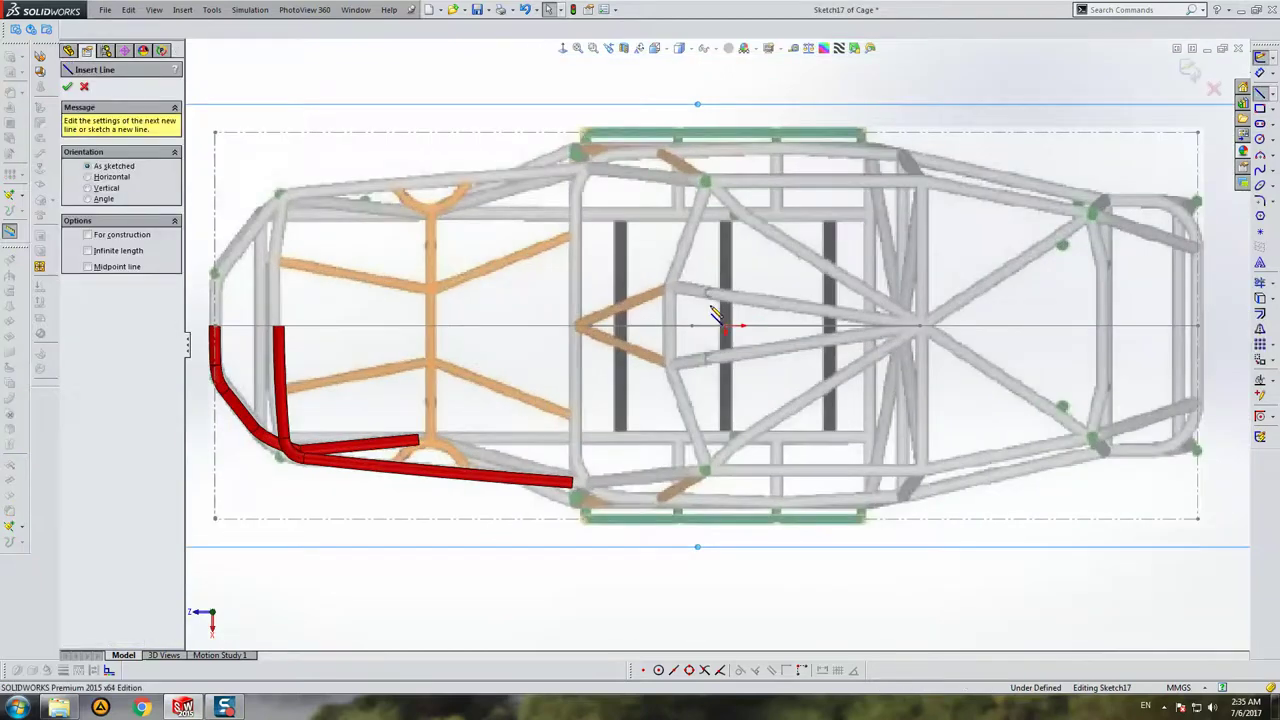
{"action": "left_click", "coordinate": [592, 340]}
{"action": "double_click", "coordinate": [592, 496]}
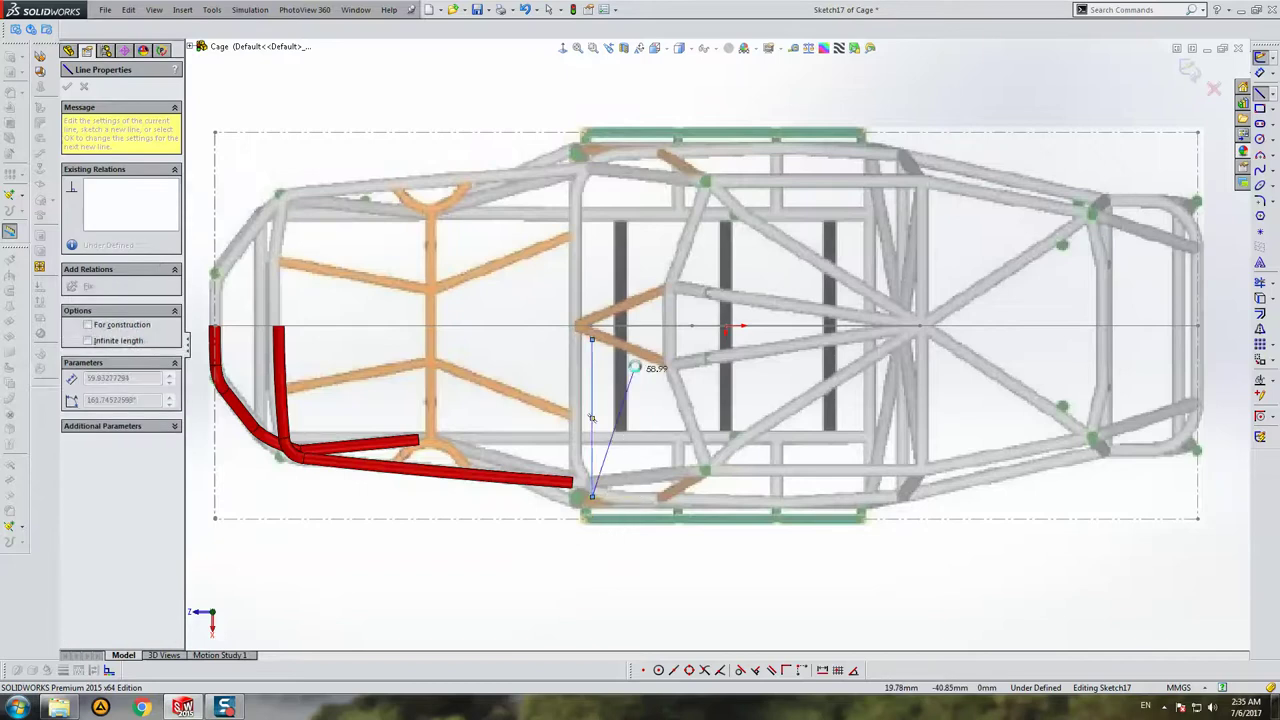
{"action": "left_click", "coordinate": [919, 352]}
{"action": "double_click", "coordinate": [919, 452]}
{"action": "left_click", "coordinate": [919, 352]}
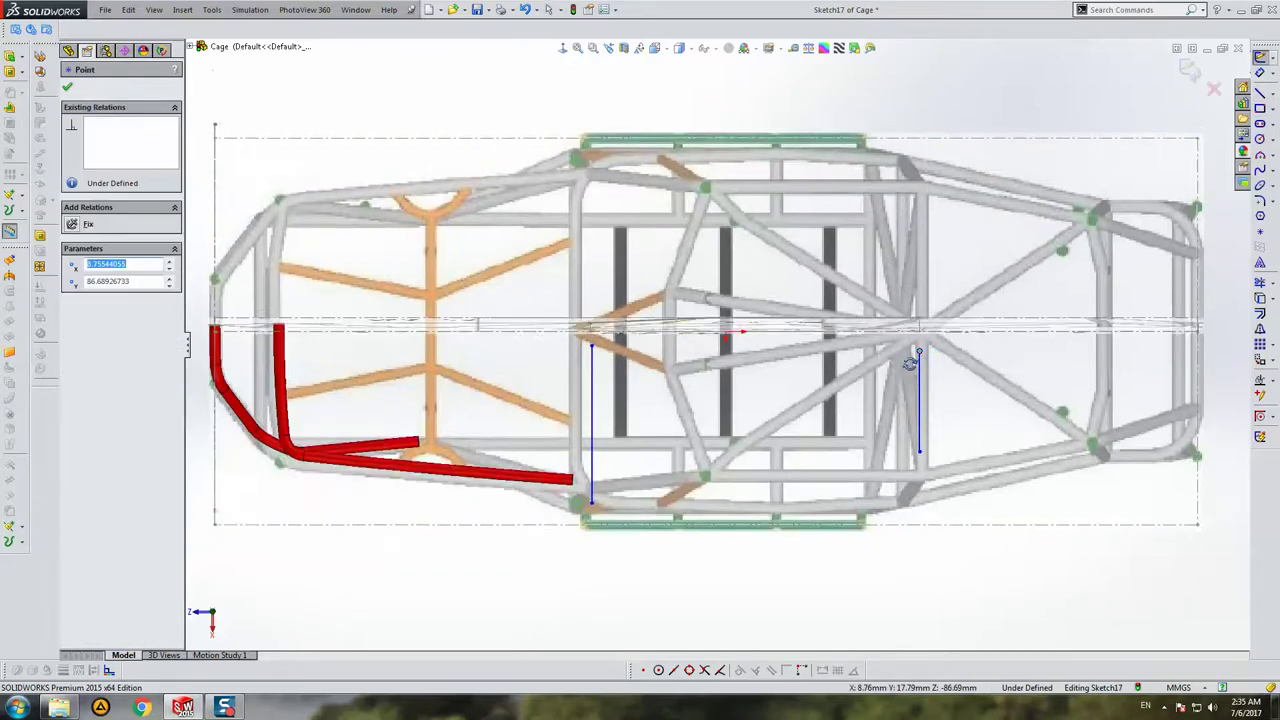
{"action": "middle_click_drag", "start_coordinate": [910, 362], "coordinate": [918, 330]}
{"action": "key", "text": "Escape"}
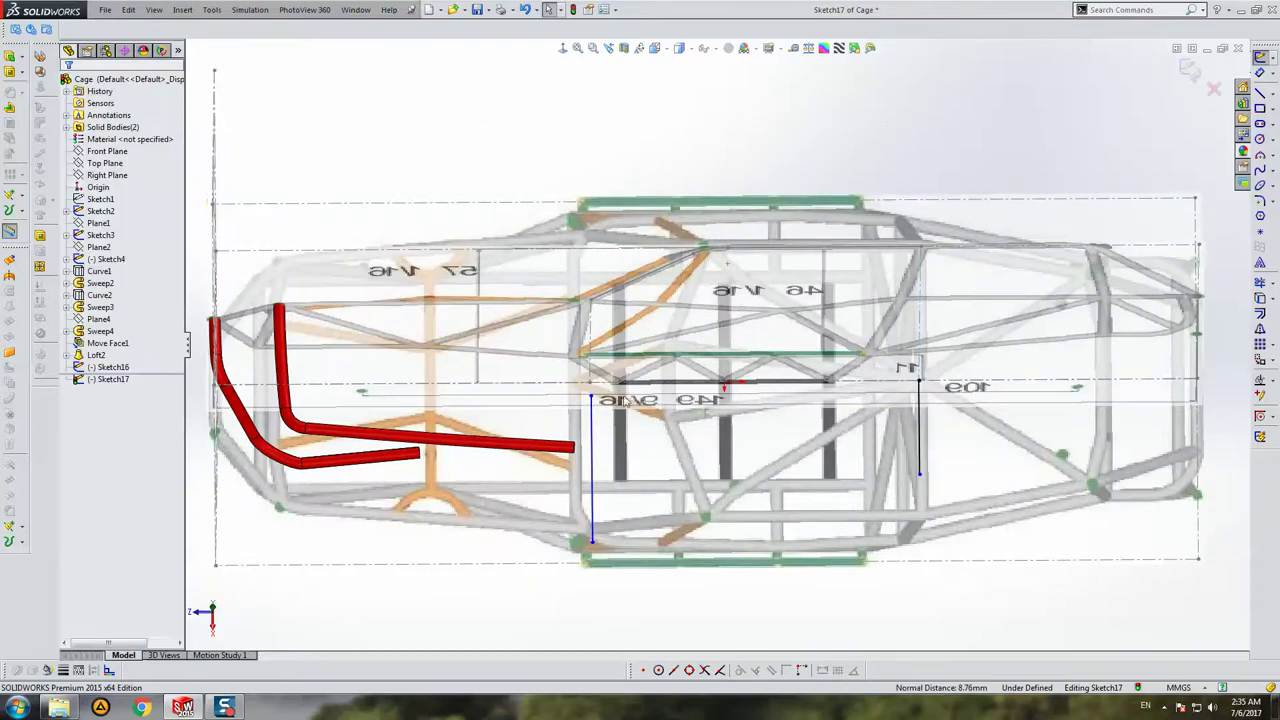
Step: Tie the line endpoint to the side-view sketch with a Pierce relation
{"action": "double_click", "coordinate": [592, 398]}
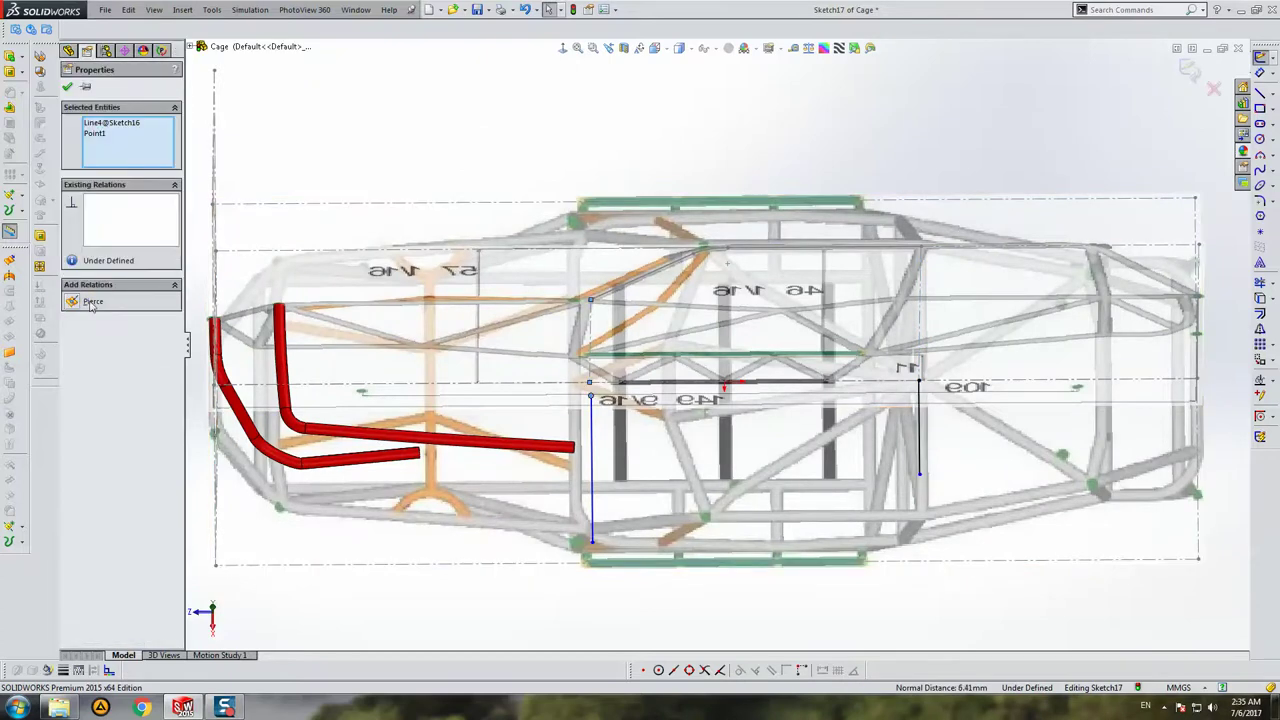
{"action": "key", "text": "Escape"}
{"action": "key", "text": "ctrl+8"}
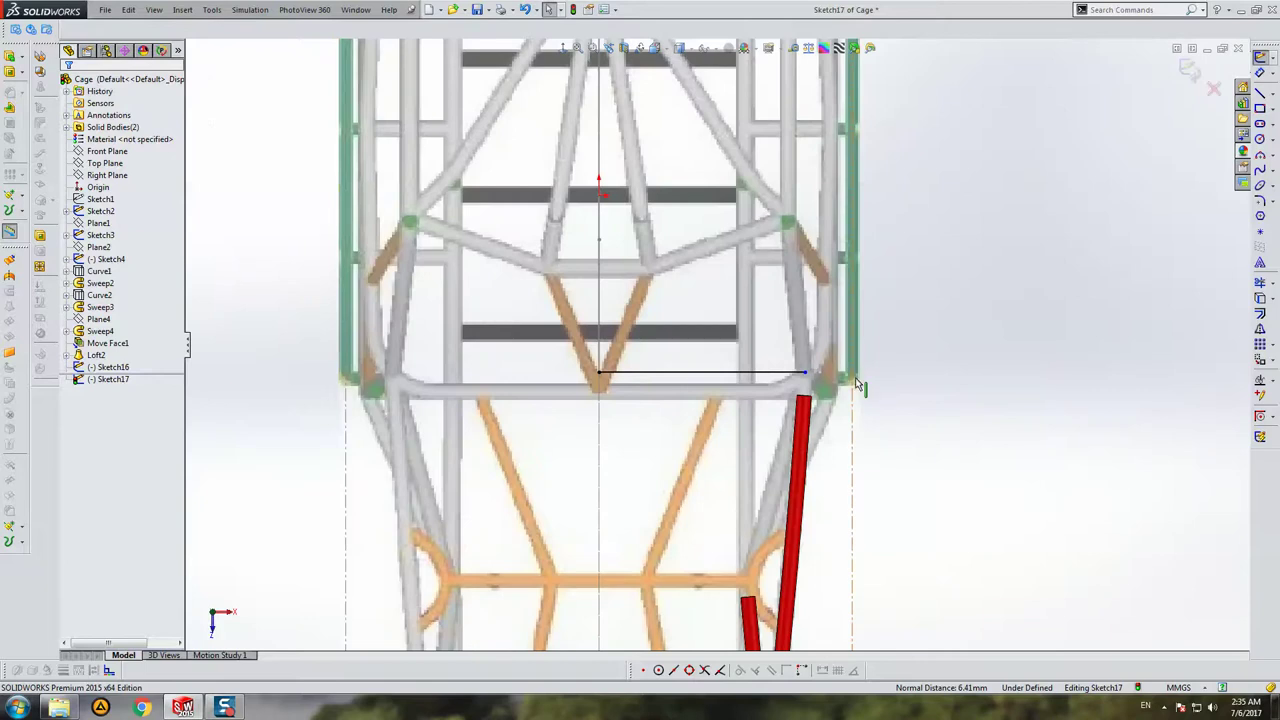
{"action": "middle_click_drag", "start_coordinate": [811, 376], "coordinate": [803, 420], "text": "ctrl"}
{"action": "left_click", "coordinate": [796, 421]}
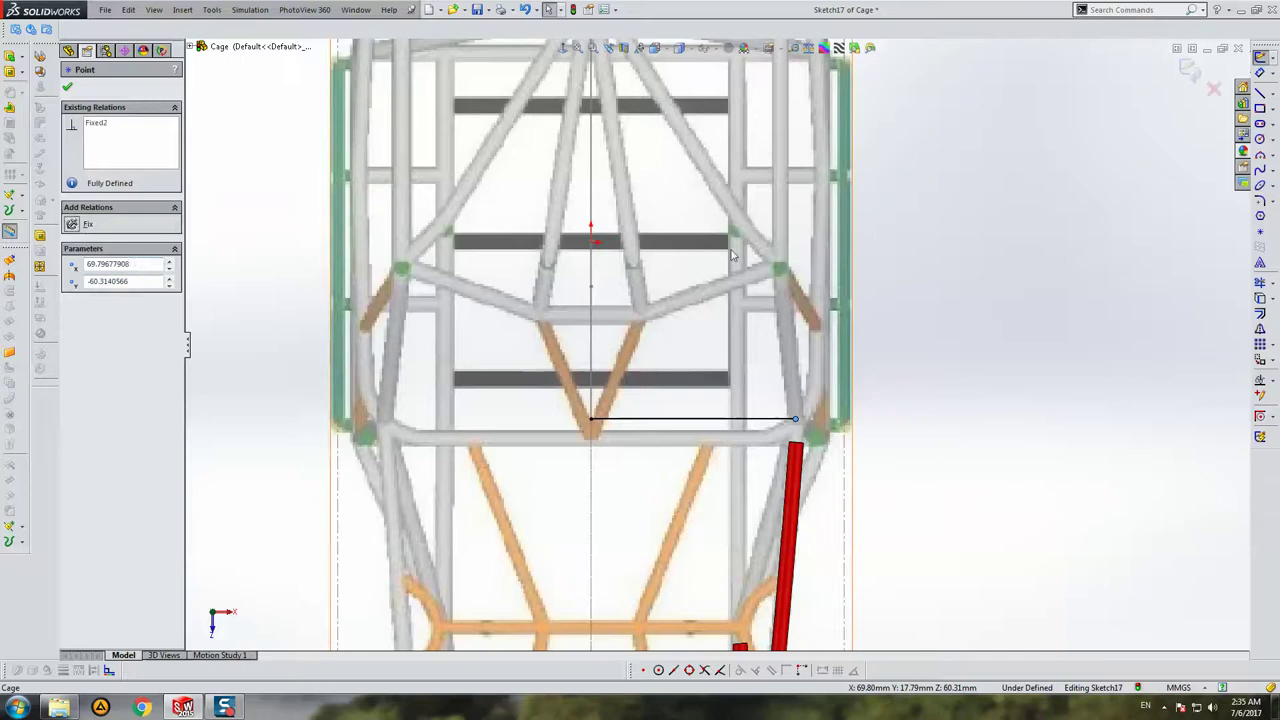
{"action": "key", "text": "Escape"}
{"action": "left_click", "coordinate": [670, 421]}
{"action": "key", "text": "Escape"}
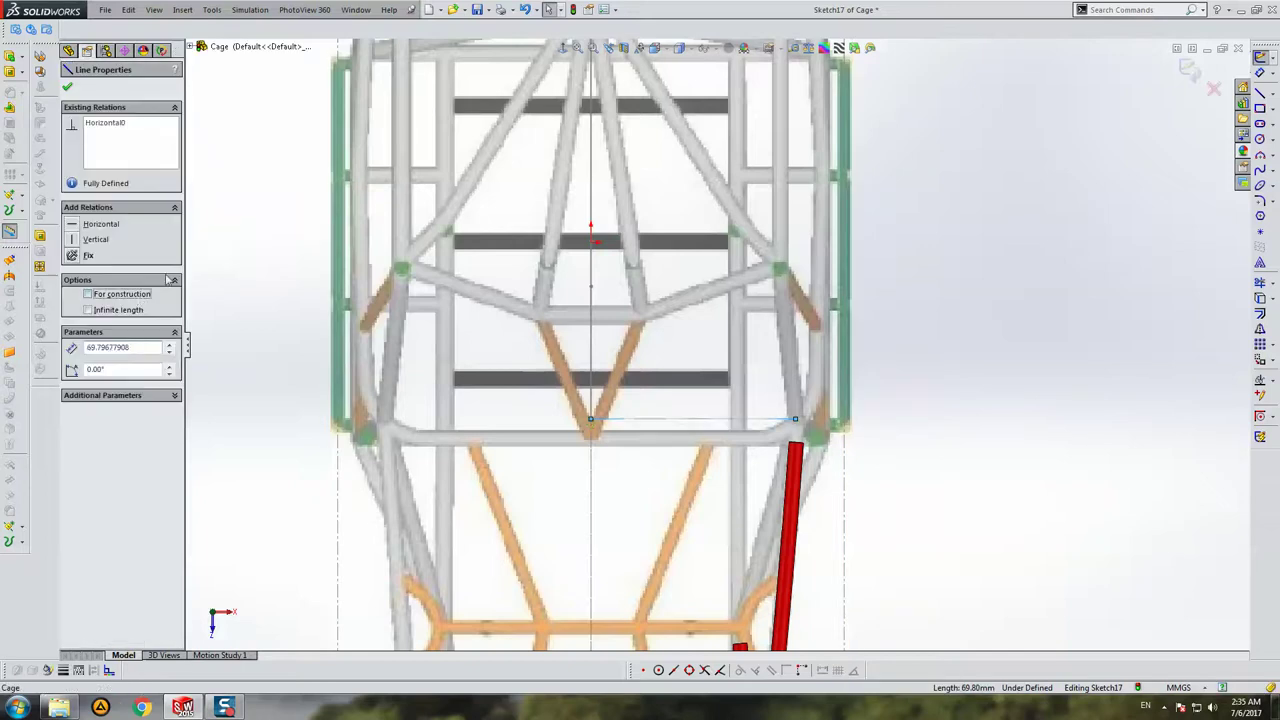
Step: Extend the upper horizontal line to the rear corner and make it construction geometry
{"action": "scroll", "coordinate": [740, 276], "scroll_direction": "down", "scroll_amount": 3}
{"action": "middle_click_drag", "start_coordinate": [745, 175], "coordinate": [739, 201], "text": "ctrl"}
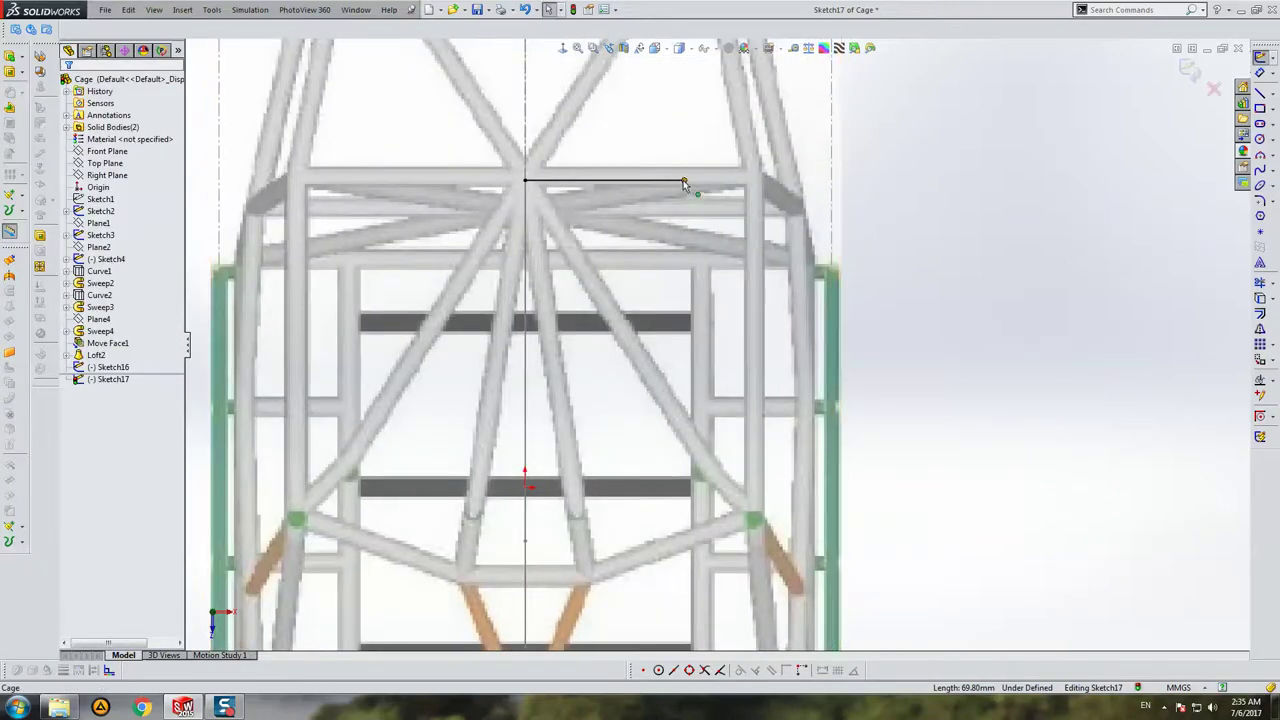
{"action": "left_click_drag", "start_coordinate": [684, 180], "coordinate": [746, 182]}
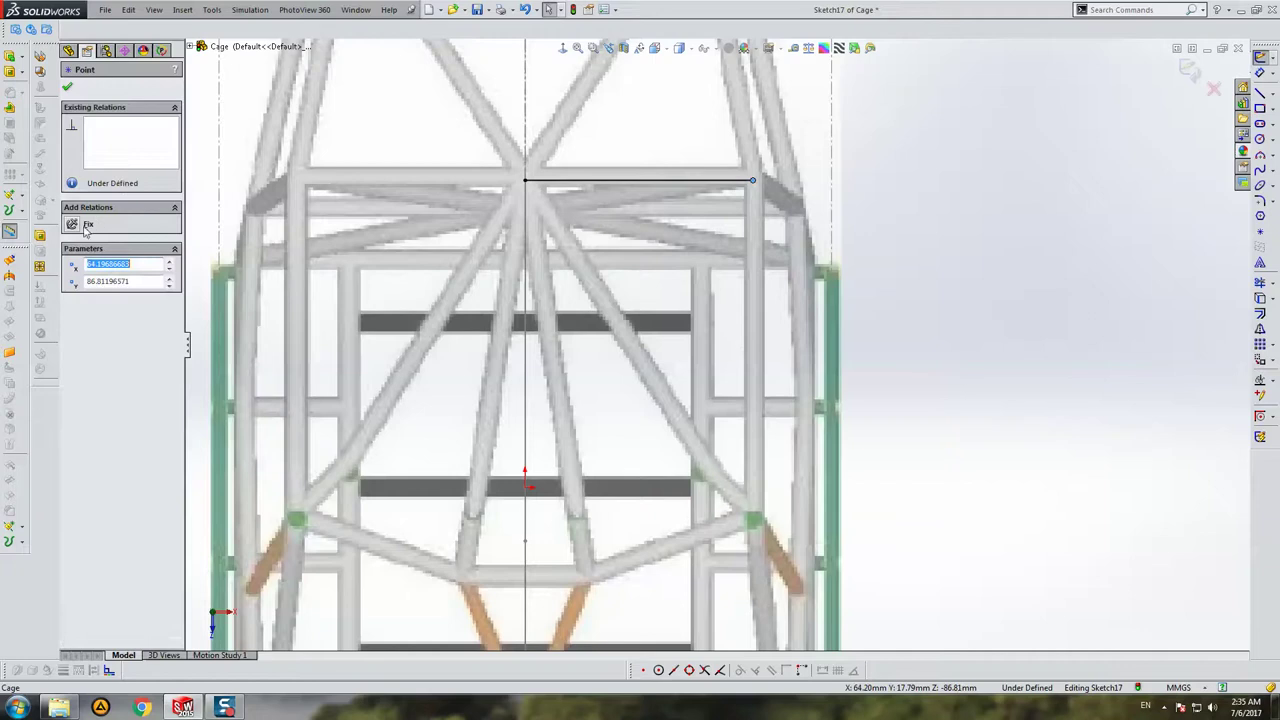
{"action": "key", "text": "Escape"}
{"action": "left_click", "coordinate": [713, 184]}
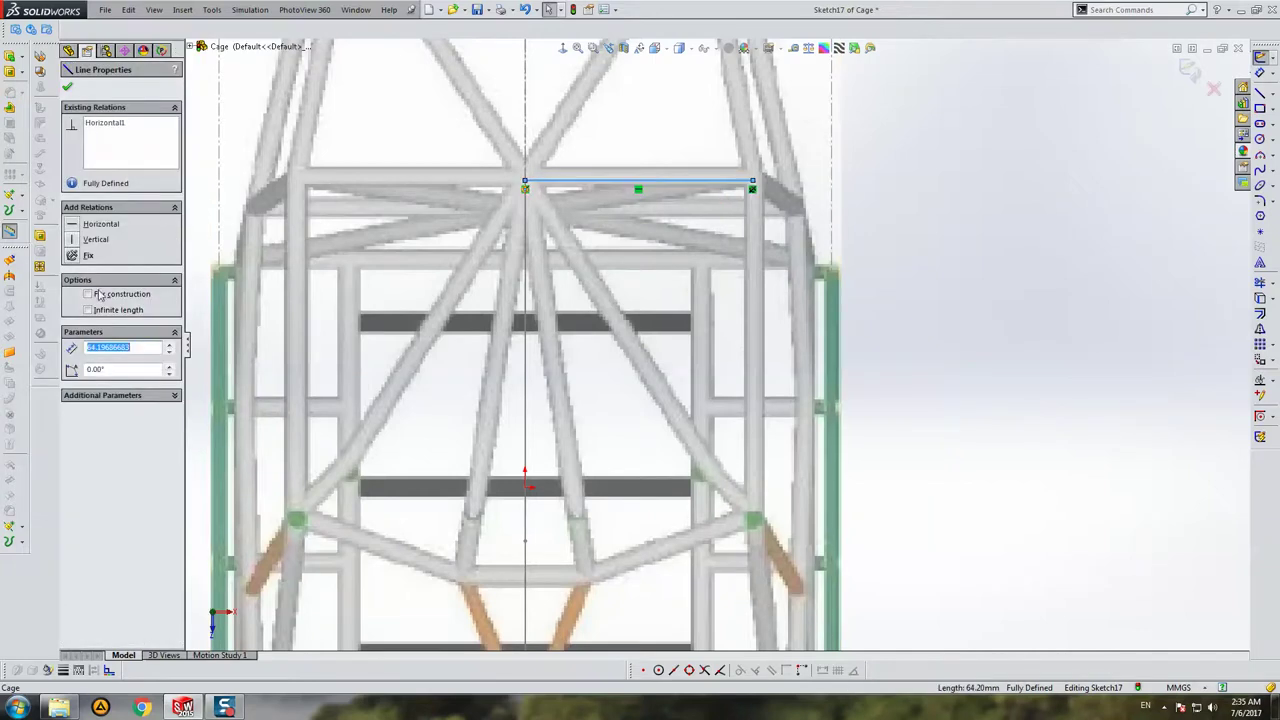
{"action": "left_click", "coordinate": [89, 294]}
{"action": "key", "text": "Escape"}
{"action": "scroll", "coordinate": [746, 305], "scroll_direction": "up", "scroll_amount": 3}
{"action": "scroll", "coordinate": [746, 305], "scroll_direction": "down", "scroll_amount": 2}
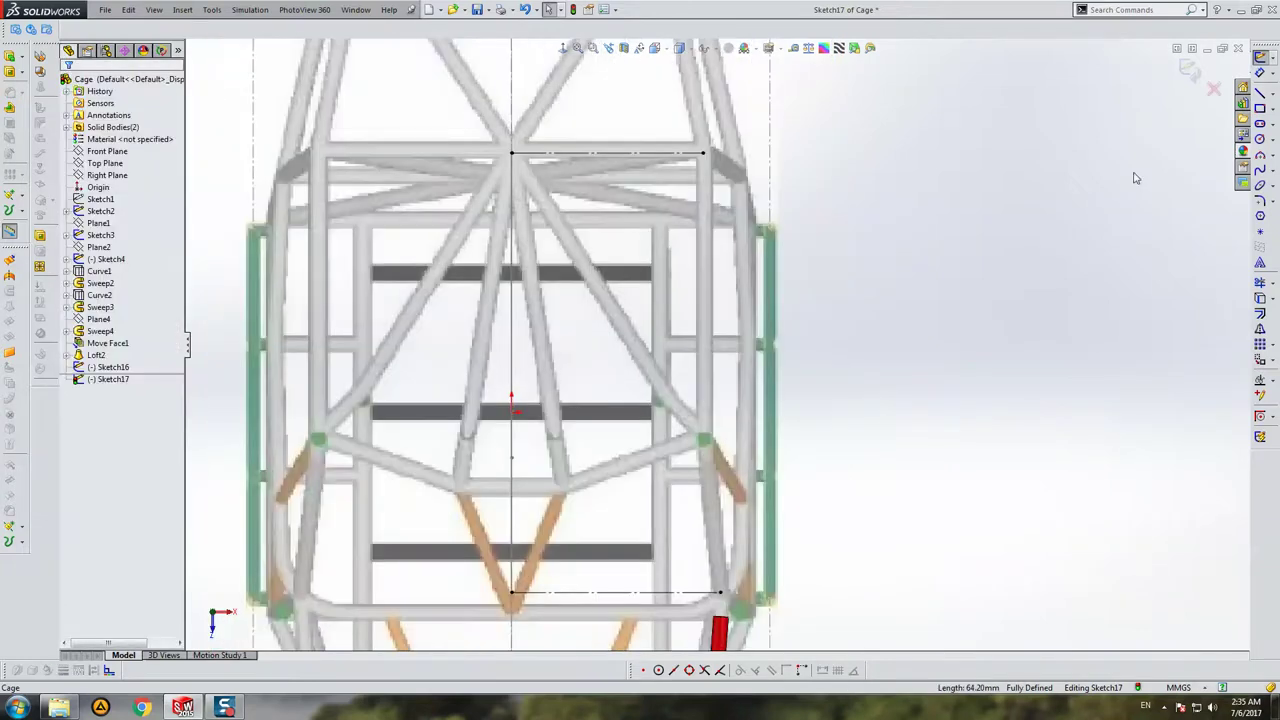
Step: Draw a two-segment line from the upper line's end via the side node to the lower line's end
{"action": "left_click", "coordinate": [1261, 91]}
{"action": "left_click", "coordinate": [705, 154]}
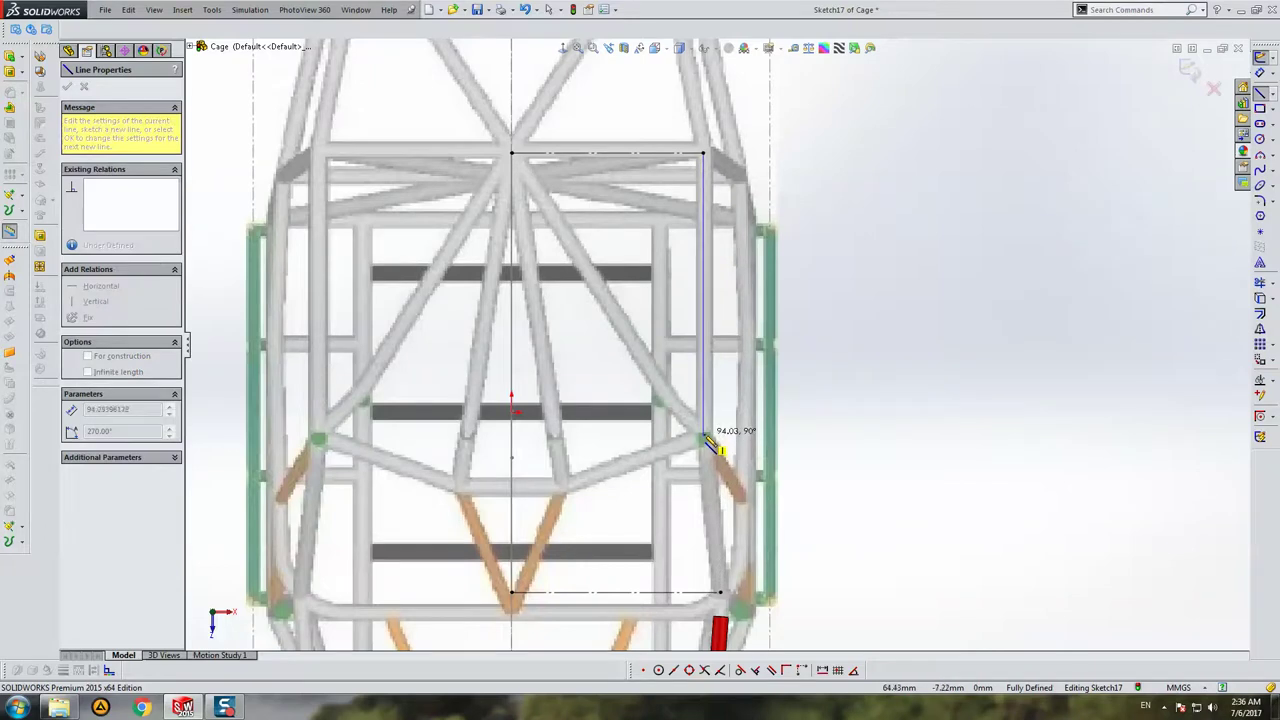
{"action": "left_click", "coordinate": [706, 434]}
{"action": "left_click", "coordinate": [720, 592]}
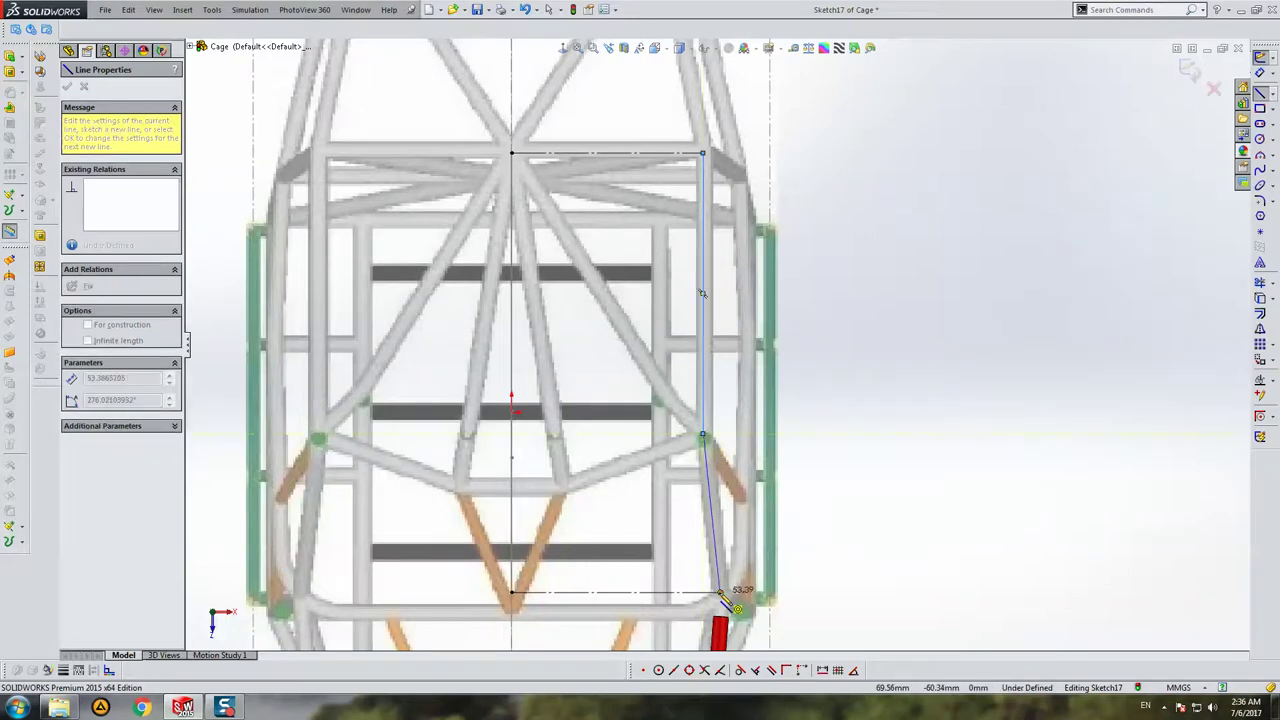
{"action": "key", "text": "Escape"}
Step: Inspect the new corner vertex and the sketch's fixed corner point
{"action": "scroll", "coordinate": [720, 592], "scroll_direction": "down", "scroll_amount": 2}
{"action": "left_click", "coordinate": [704, 408]}
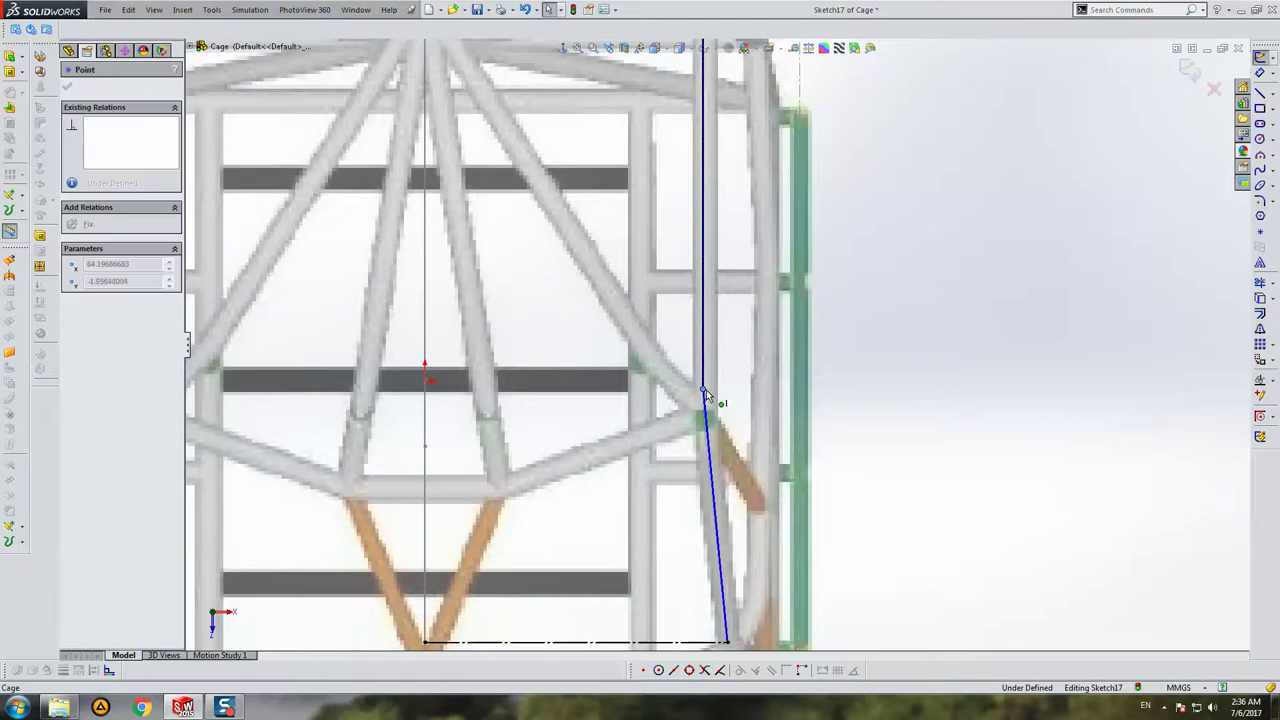
{"action": "scroll", "coordinate": [706, 404], "scroll_direction": "up", "scroll_amount": 3}
{"action": "scroll", "coordinate": [706, 404], "scroll_direction": "up", "scroll_amount": 1}
{"action": "scroll", "coordinate": [713, 198], "scroll_direction": "down", "scroll_amount": 1}
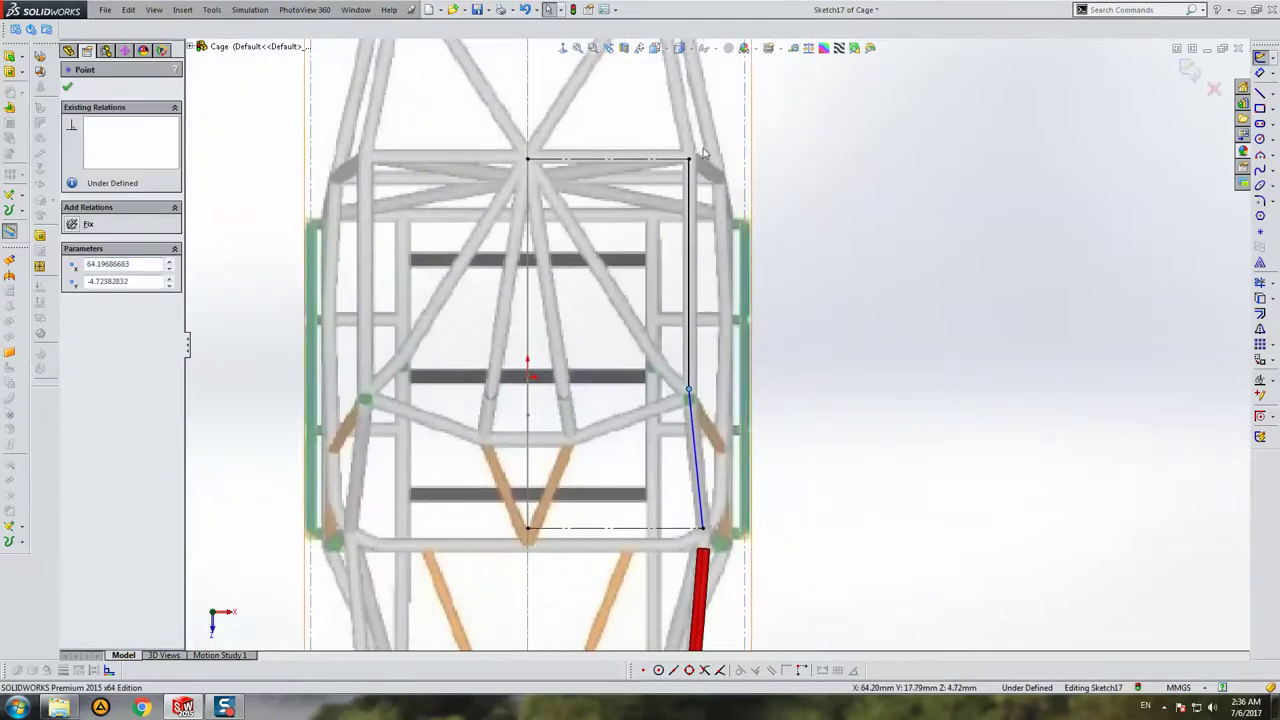
{"action": "scroll", "coordinate": [713, 198], "scroll_direction": "down", "scroll_amount": 3}
{"action": "scroll", "coordinate": [713, 200], "scroll_direction": "up", "scroll_amount": 1}
{"action": "scroll", "coordinate": [790, 270], "scroll_direction": "up", "scroll_amount": 2}
{"action": "scroll", "coordinate": [800, 280], "scroll_direction": "up", "scroll_amount": 1}
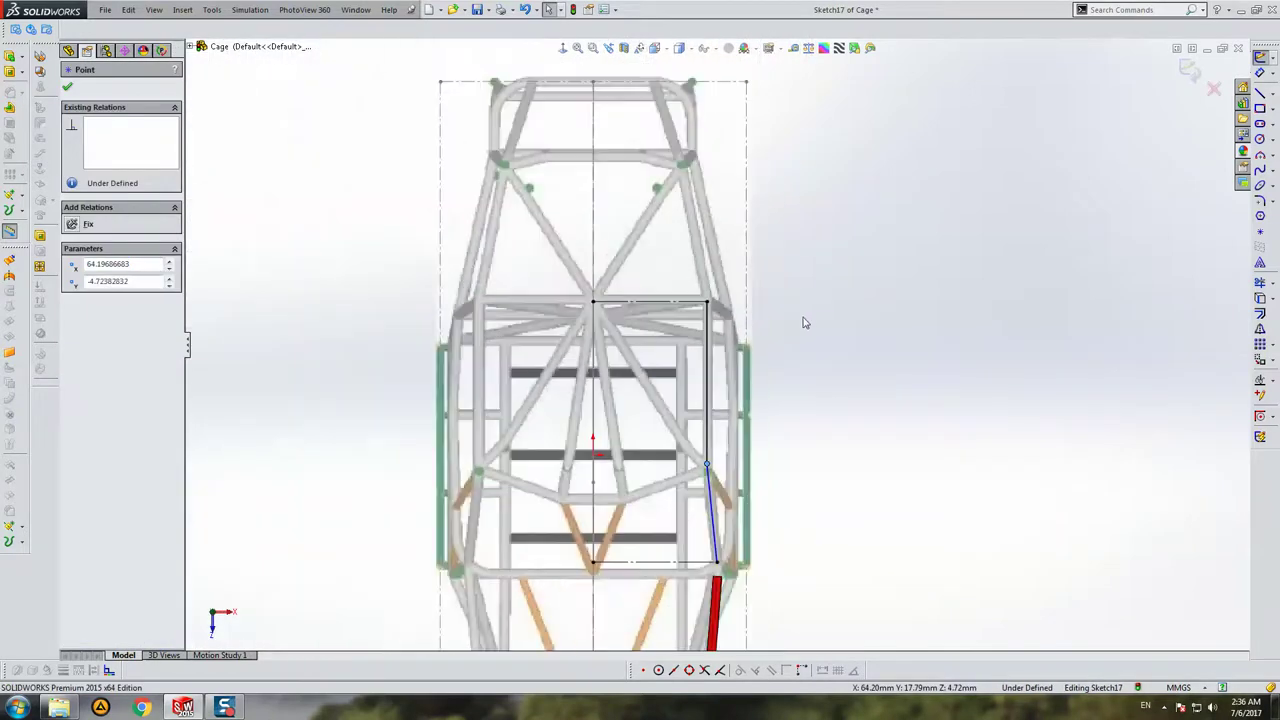
{"action": "scroll", "coordinate": [737, 412], "scroll_direction": "down", "scroll_amount": 2}
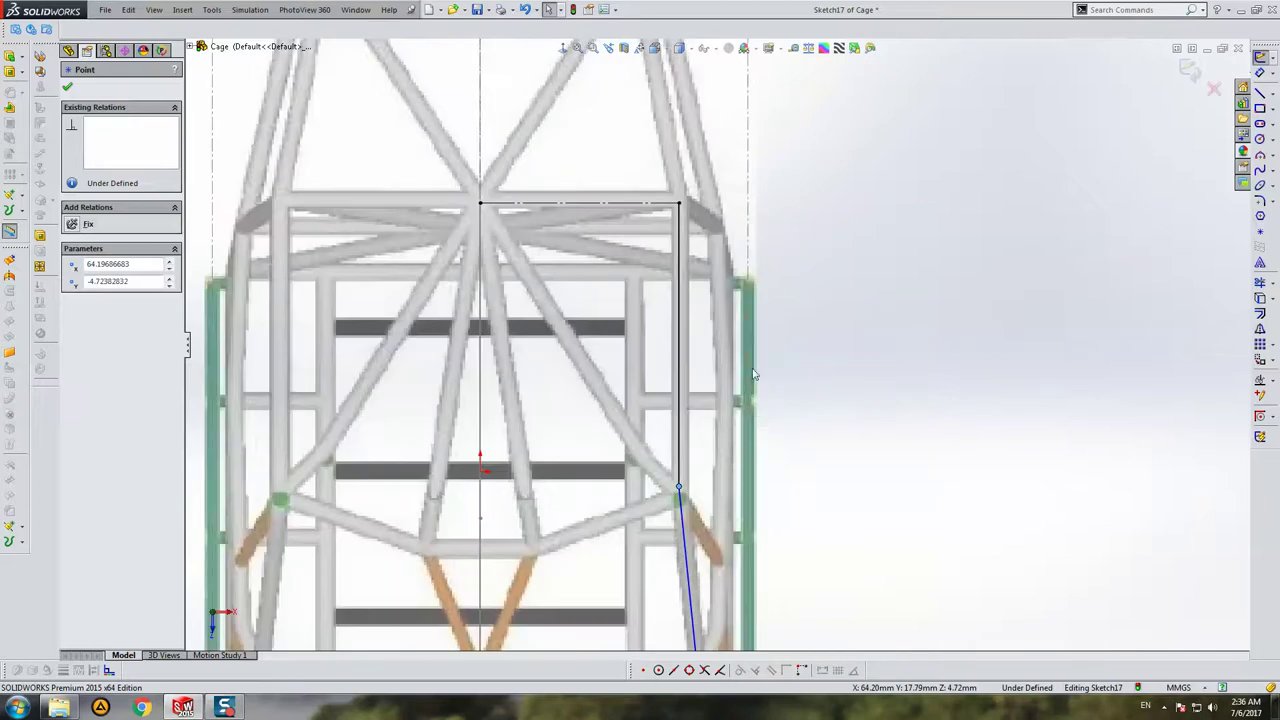
{"action": "scroll", "coordinate": [690, 245], "scroll_direction": "down", "scroll_amount": 2}
{"action": "scroll", "coordinate": [680, 250], "scroll_direction": "up", "scroll_amount": 1}
{"action": "left_click", "coordinate": [670, 232]}
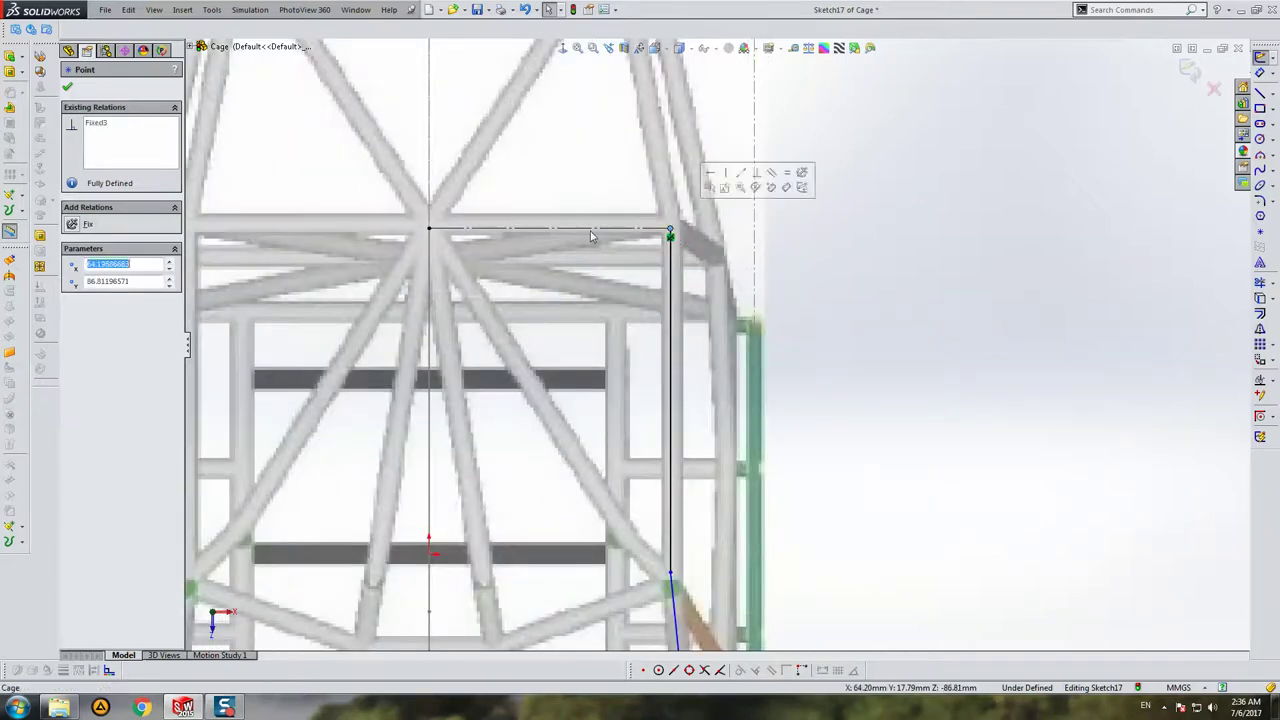
{"action": "scroll", "coordinate": [646, 267], "scroll_direction": "down", "scroll_amount": 2}
{"action": "key", "text": "Escape"}
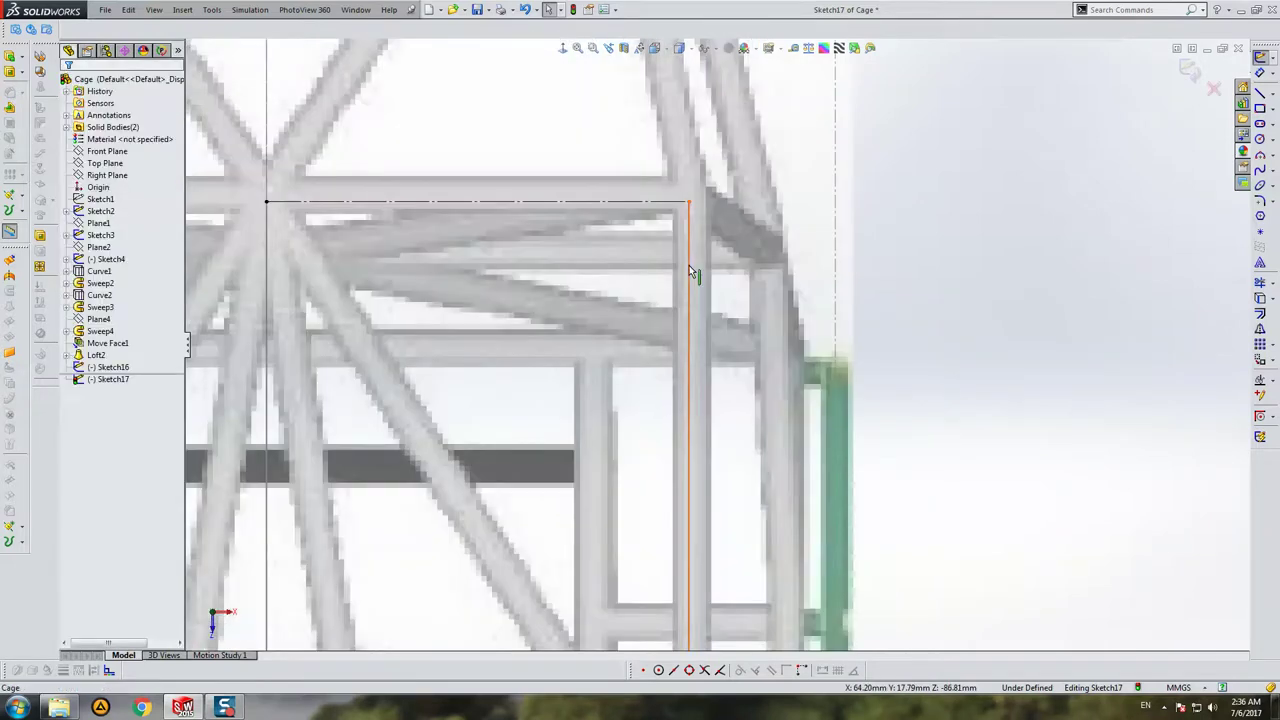
Step: Drag the vertical-to-slanted line joint onto the tube crossing and fix the line to fully define the sketch
{"action": "left_click", "coordinate": [689, 268]}
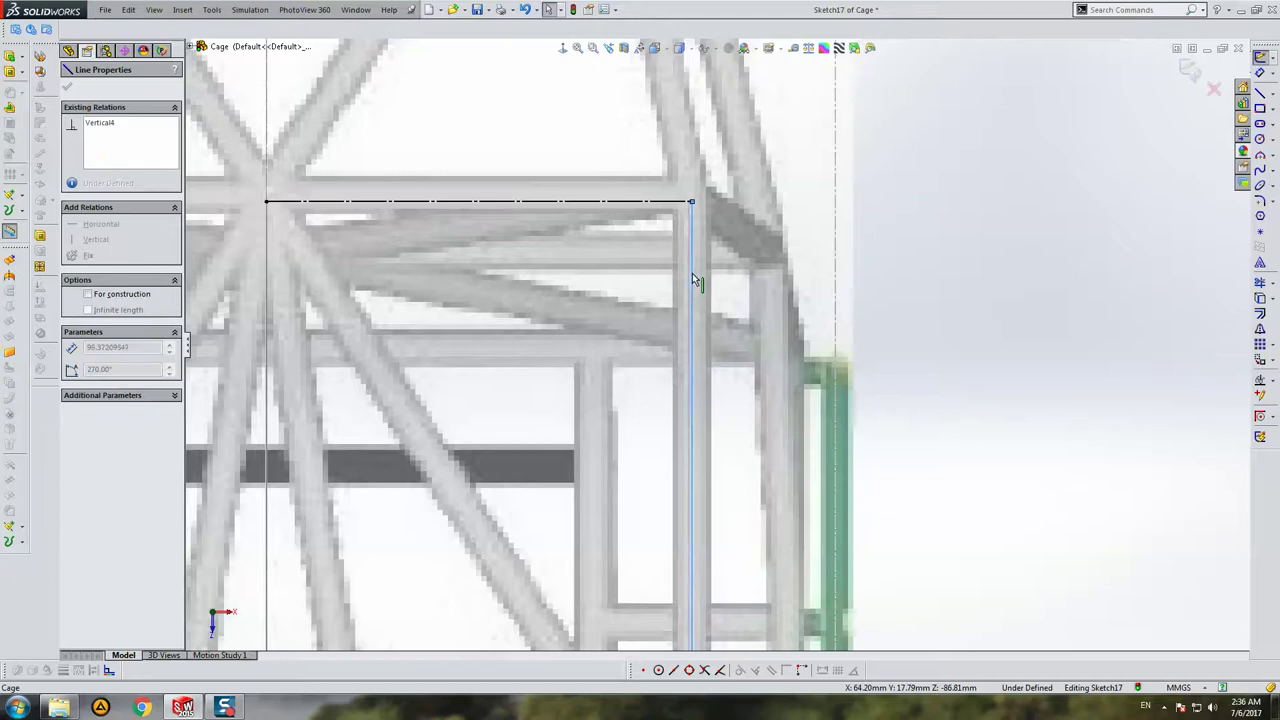
{"action": "scroll", "coordinate": [712, 342], "scroll_direction": "up", "scroll_amount": 3}
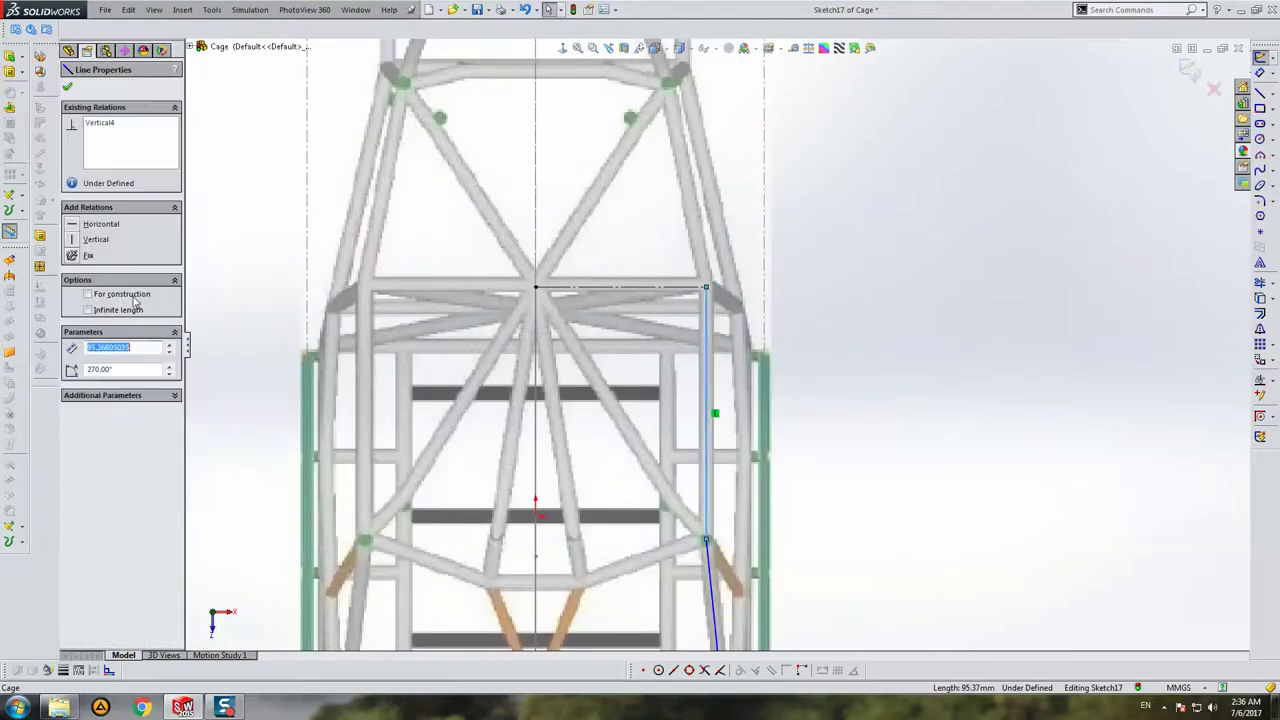
{"action": "key", "text": "Escape"}
{"action": "scroll", "coordinate": [560, 291], "scroll_direction": "down", "scroll_amount": 2}
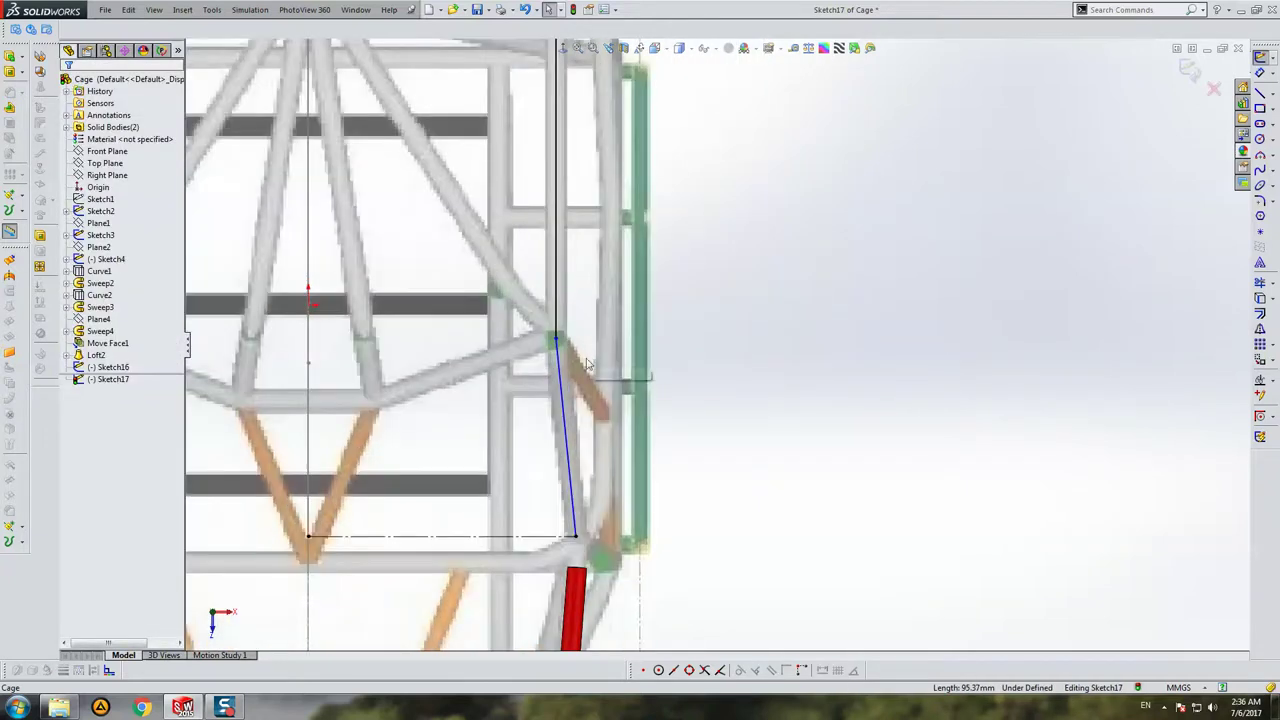
{"action": "scroll", "coordinate": [580, 350], "scroll_direction": "down", "scroll_amount": 2}
{"action": "left_click", "coordinate": [565, 341]}
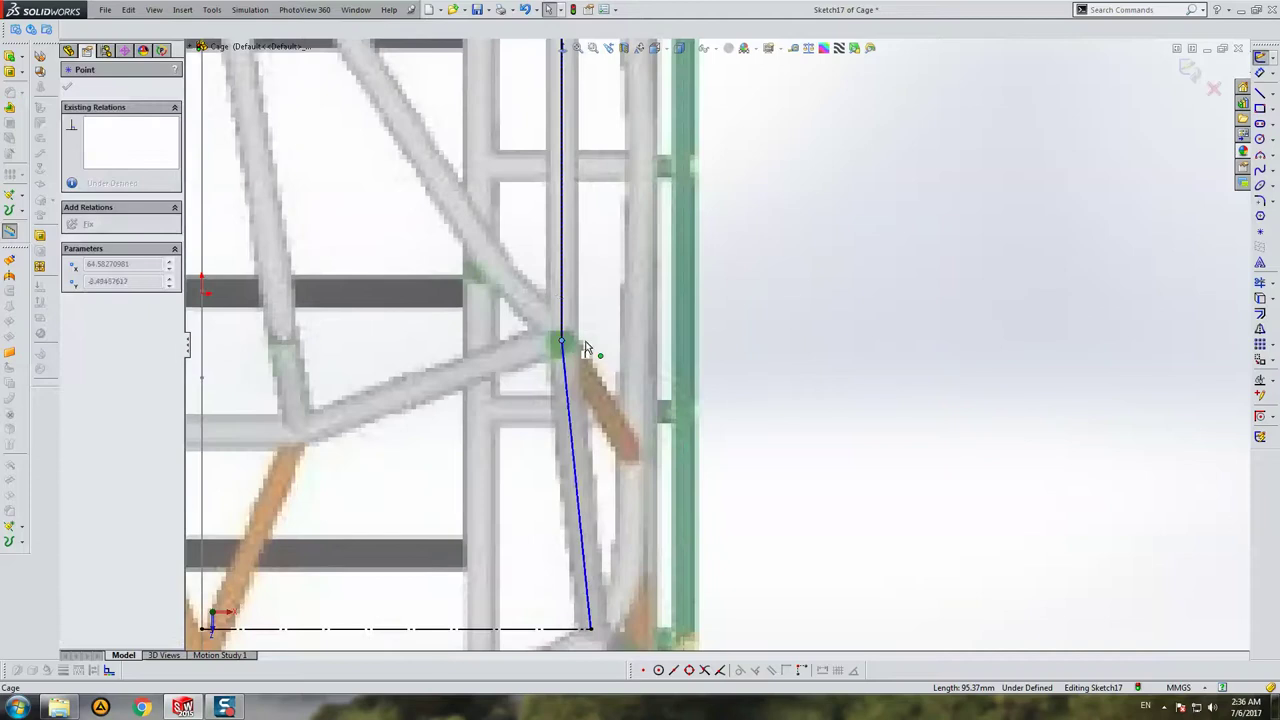
{"action": "mouse_move", "coordinate": [563, 341]}
{"action": "left_mouse_down"}
{"action": "mouse_move", "coordinate": [590, 373]}
{"action": "mouse_move", "coordinate": [592, 332]}
{"action": "left_mouse_up"}
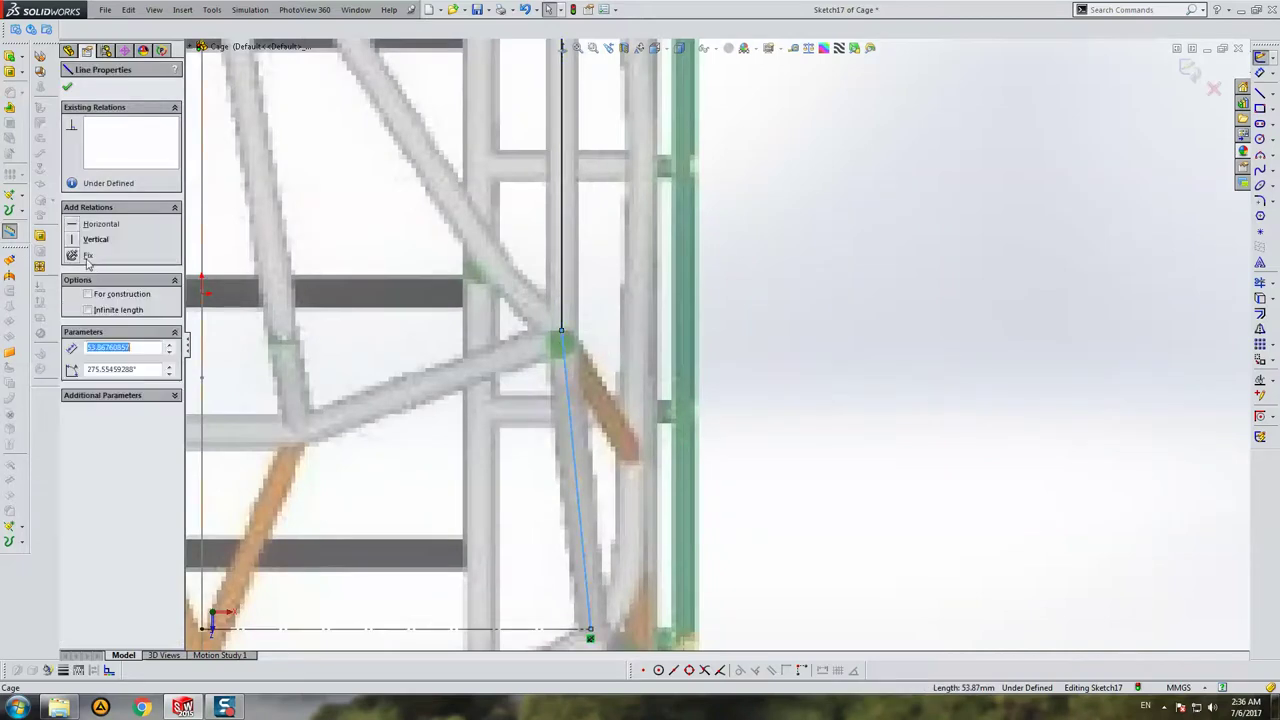
{"action": "left_click", "coordinate": [587, 274]}
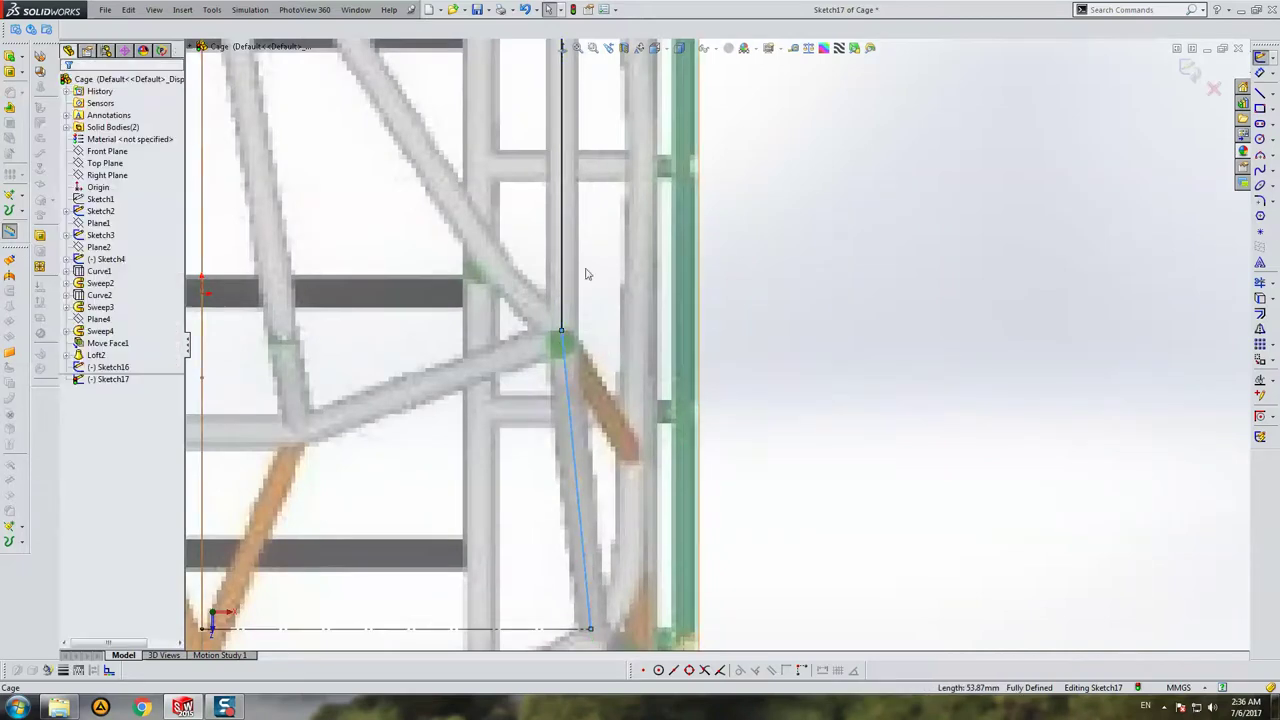
{"action": "left_click", "coordinate": [1262, 200]}
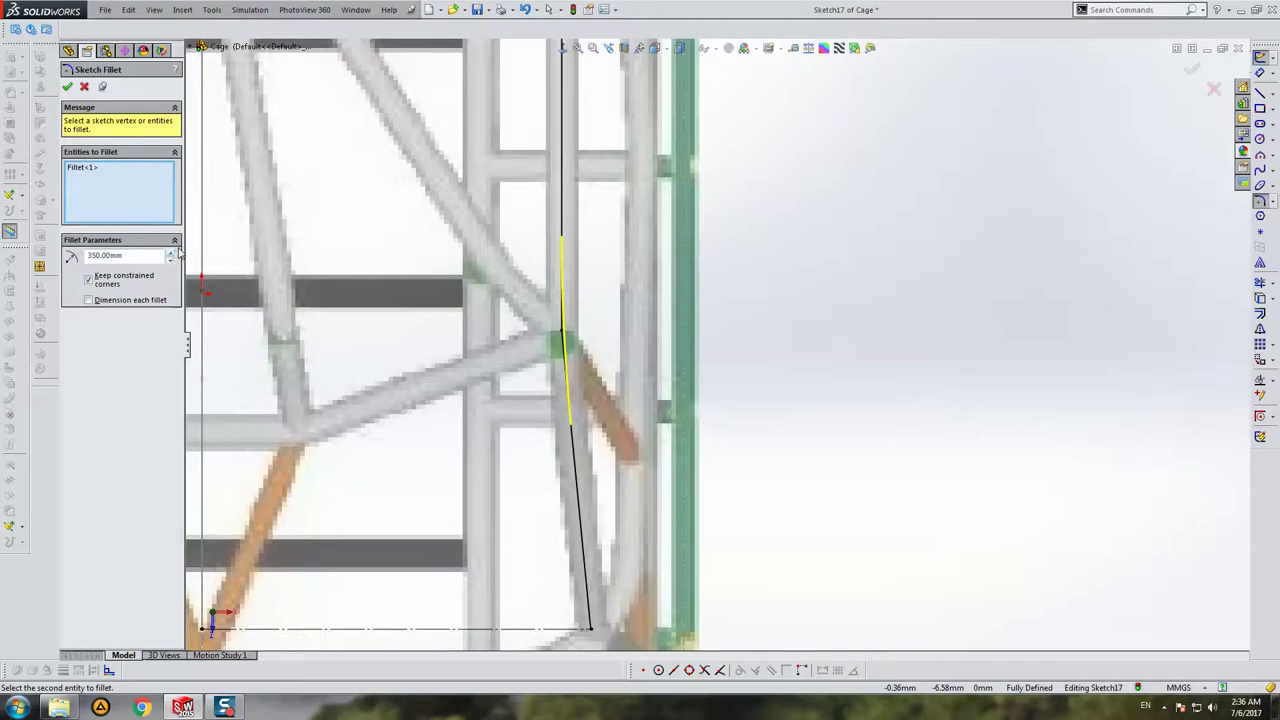
Step: Confirm the 350 mm corner fillet and exit Sketch17
{"action": "key", "text": "Return"}
{"action": "key", "text": "f"}
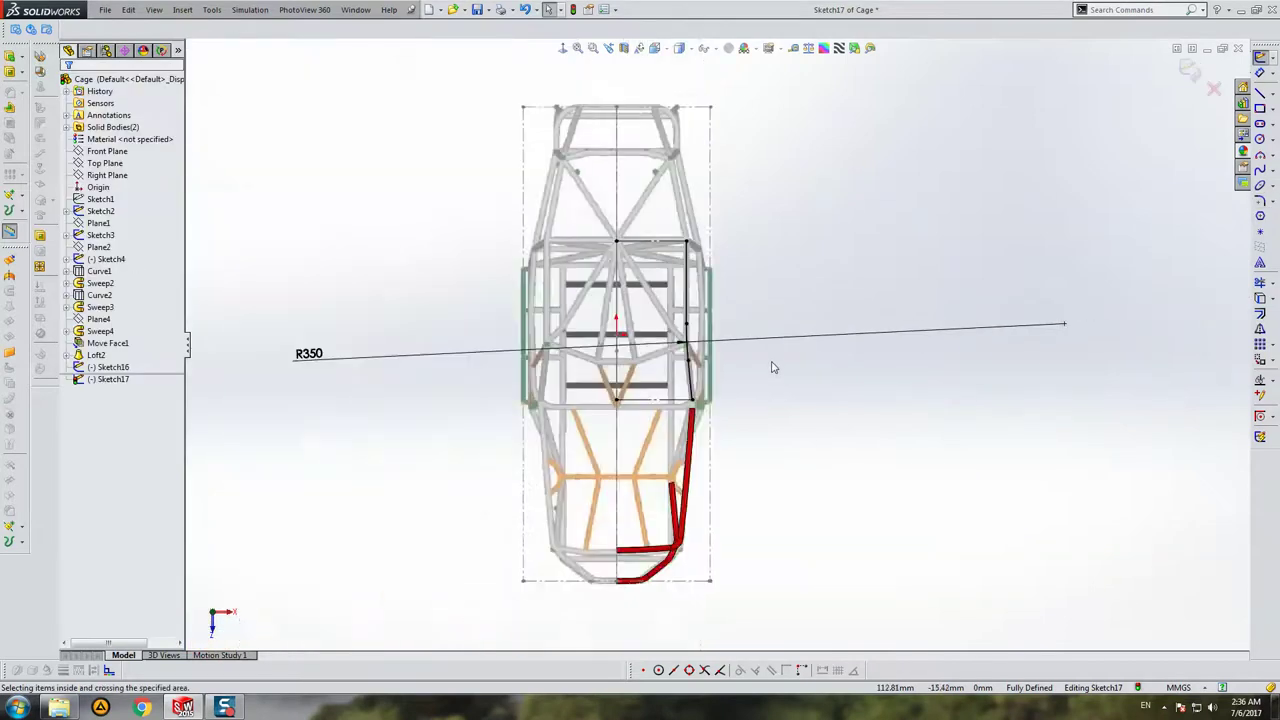
{"action": "middle_click_drag", "start_coordinate": [789, 346], "coordinate": [1083, 137]}
{"action": "left_click", "coordinate": [1190, 70]}
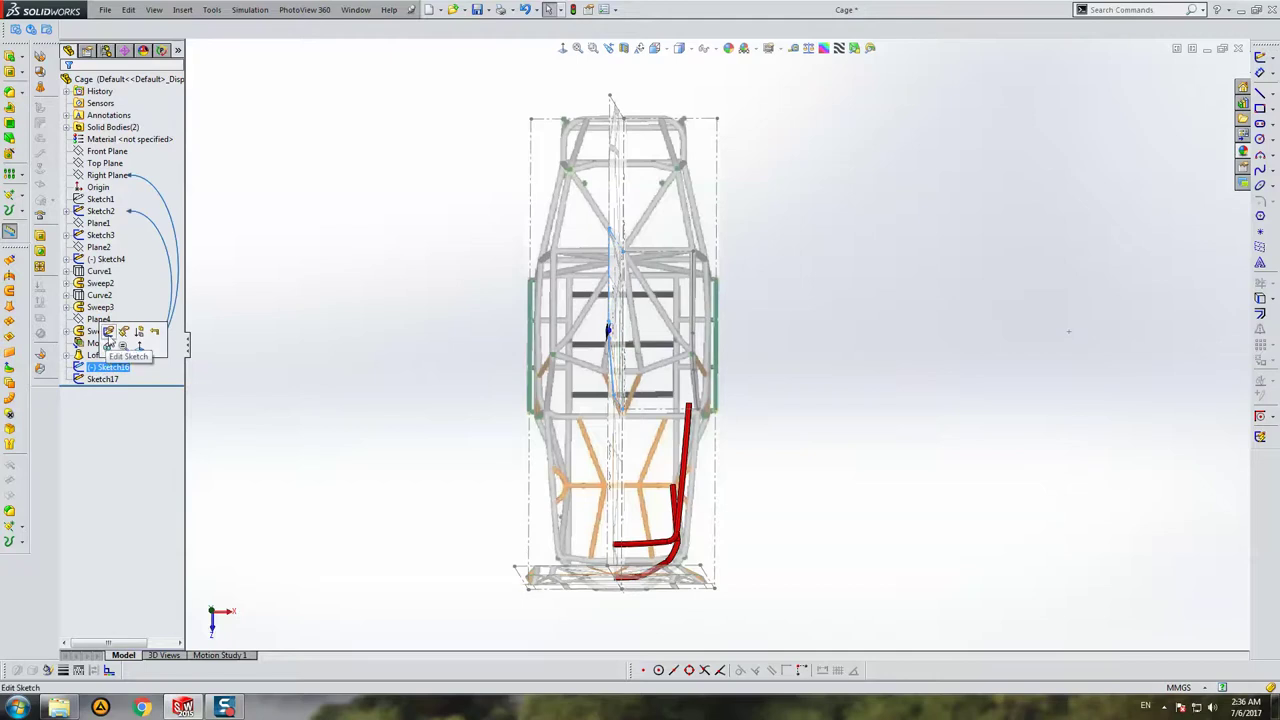
Step: Project Sketch16 and Sketch17 together into 3D curve Curve4 (sketch on sketch)
{"action": "left_click", "coordinate": [106, 338]}
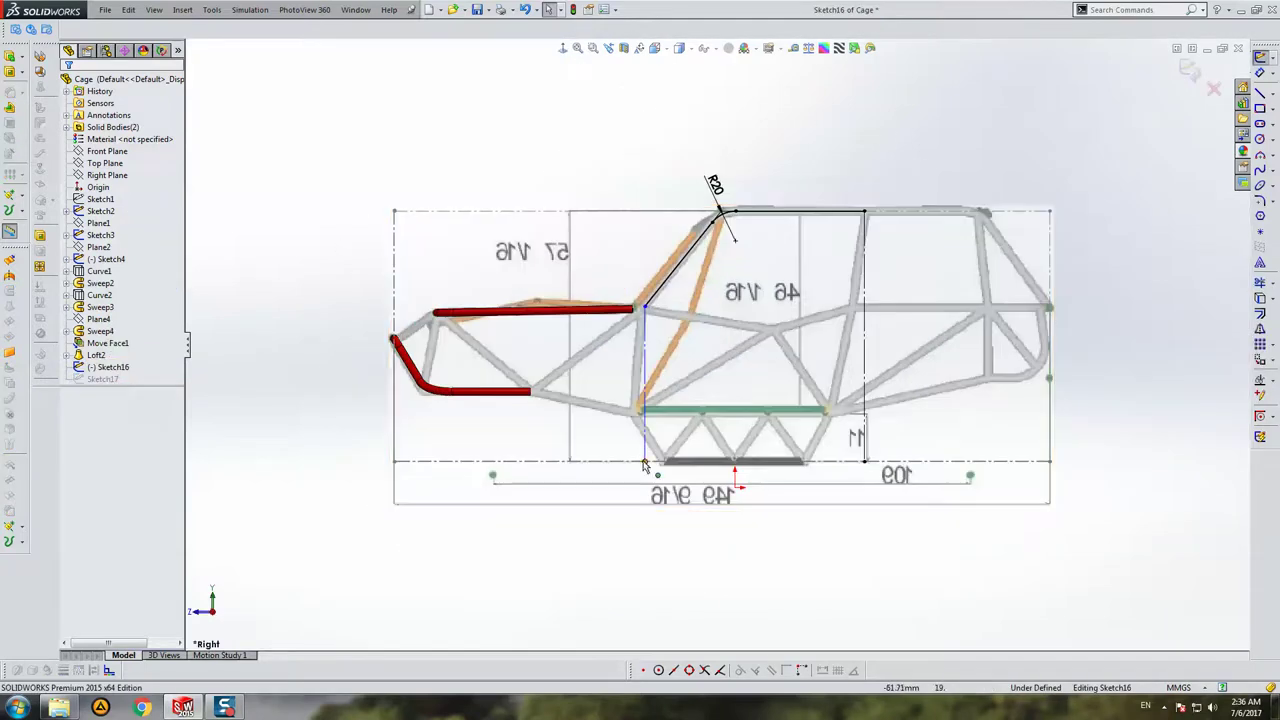
{"action": "left_click", "coordinate": [648, 440]}
{"action": "left_click", "coordinate": [531, 129]}
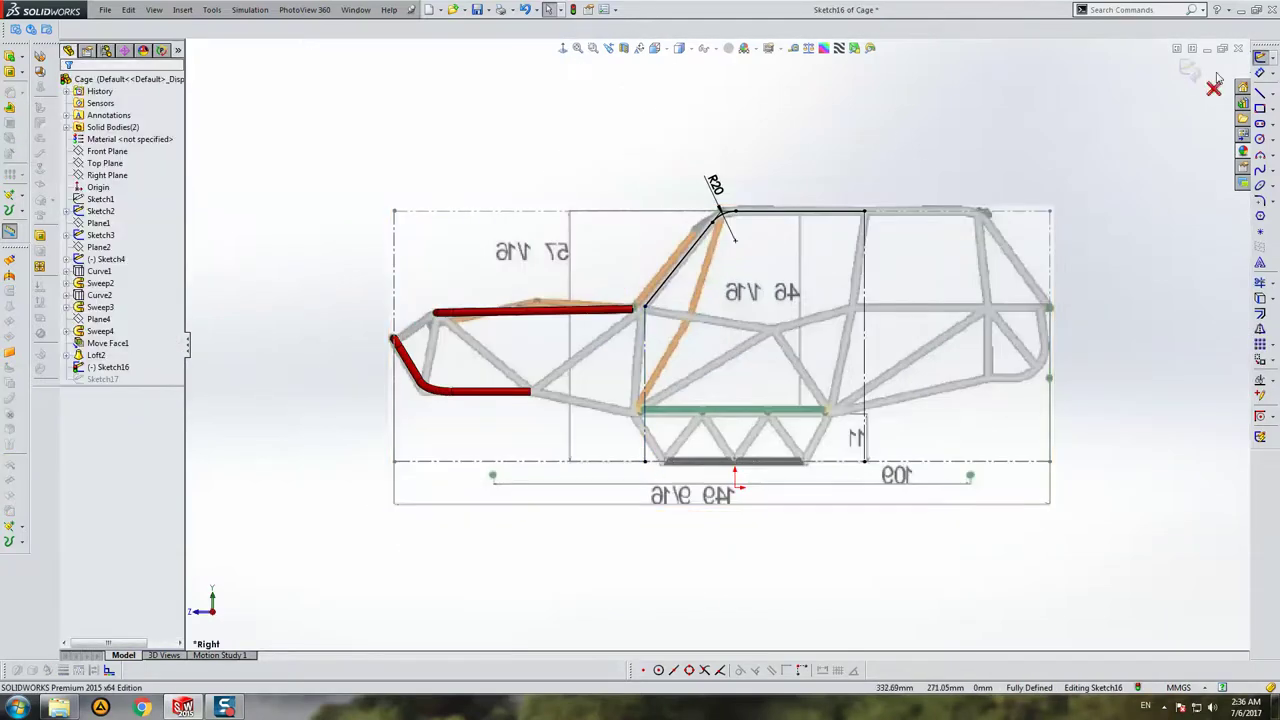
{"action": "left_click", "coordinate": [1190, 70]}
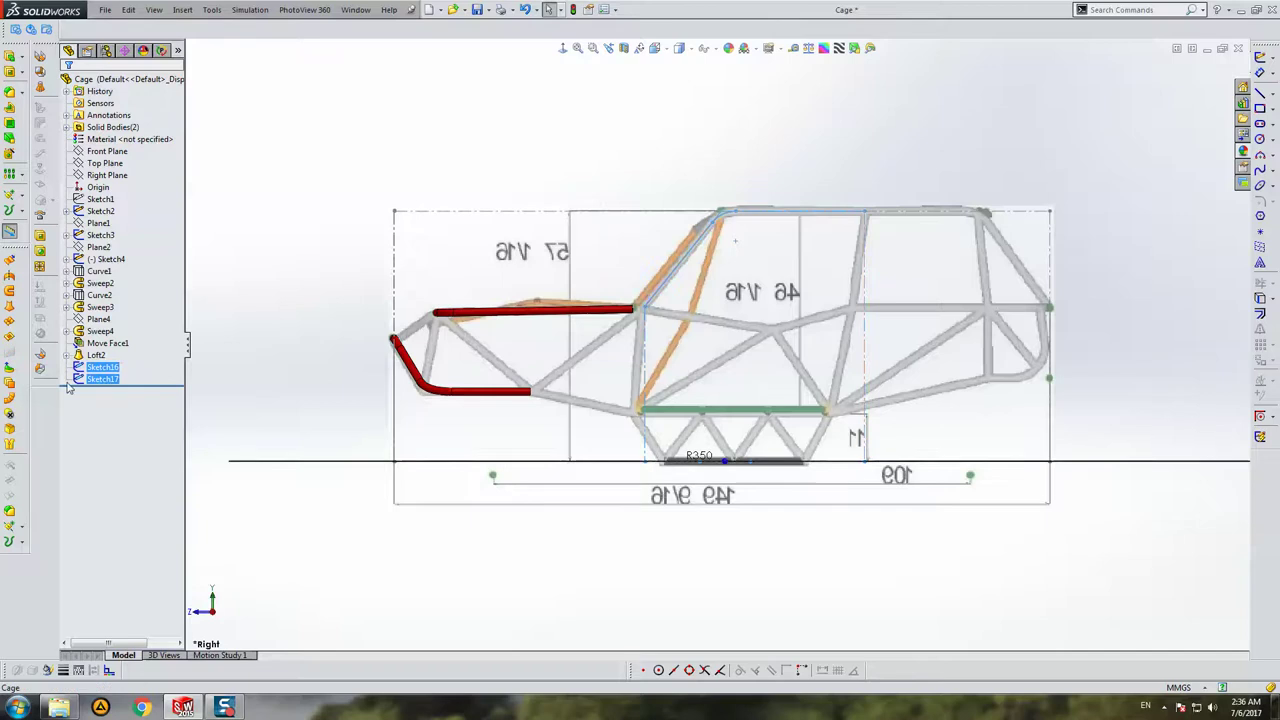
{"action": "left_click", "coordinate": [22, 542]}
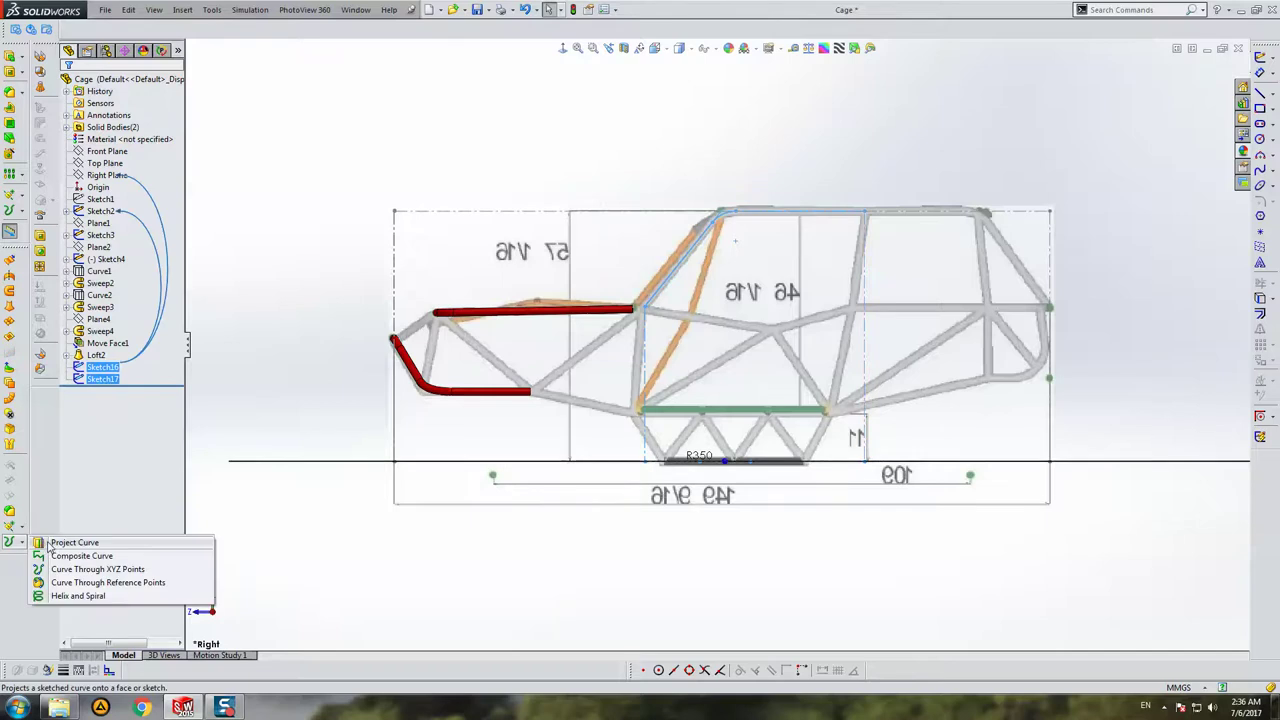
{"action": "left_click", "coordinate": [47, 545]}
{"action": "key", "text": "Return"}
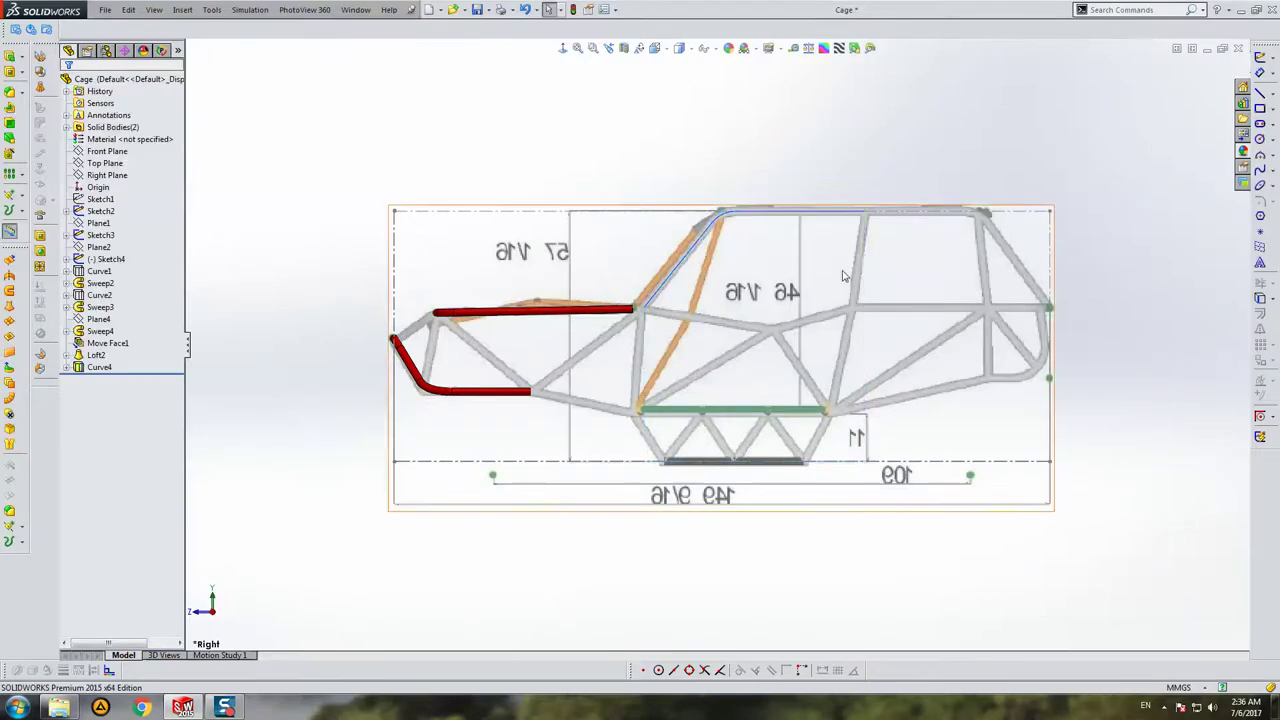
Step: Add reference plane Plane5 at the end of the new 3D curve
{"action": "mouse_move", "coordinate": [615, 296]}
{"action": "middle_mouse_down"}
{"action": "mouse_move", "coordinate": [890, 305]}
{"action": "mouse_move", "coordinate": [864, 237]}
{"action": "middle_mouse_up"}
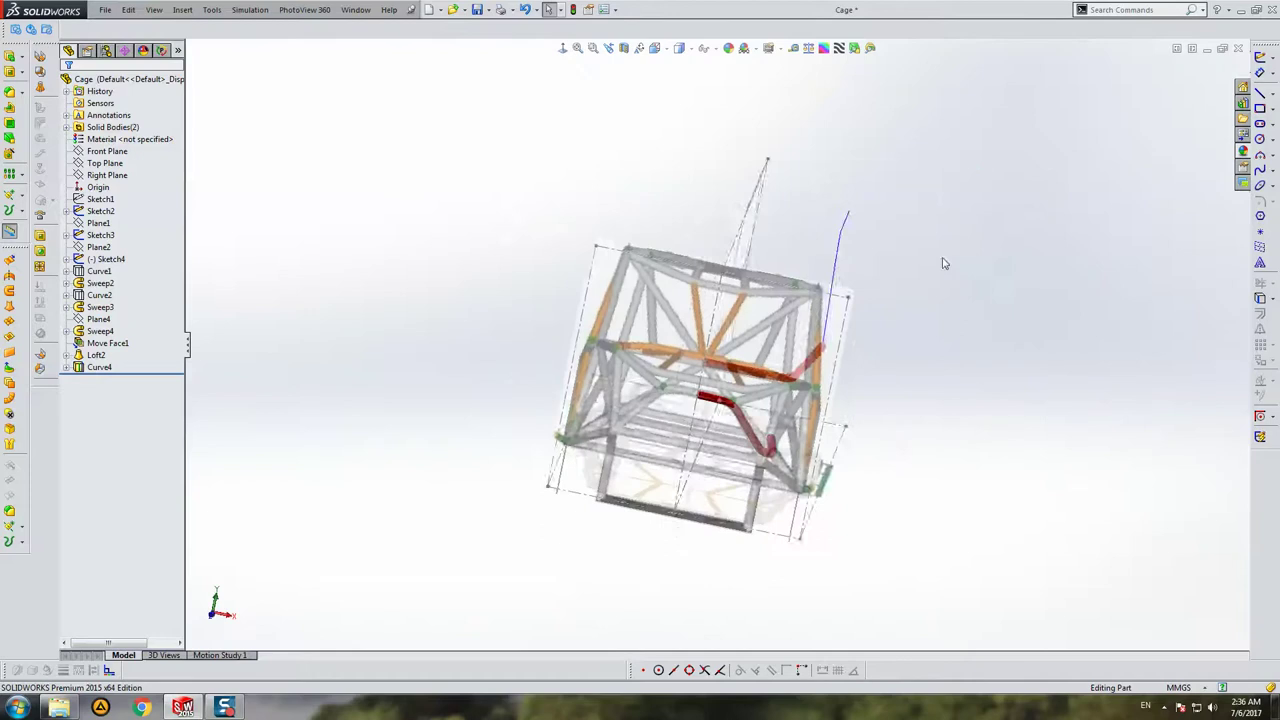
{"action": "scroll", "coordinate": [864, 237], "scroll_direction": "down", "scroll_amount": 3}
{"action": "double_click", "coordinate": [858, 222]}
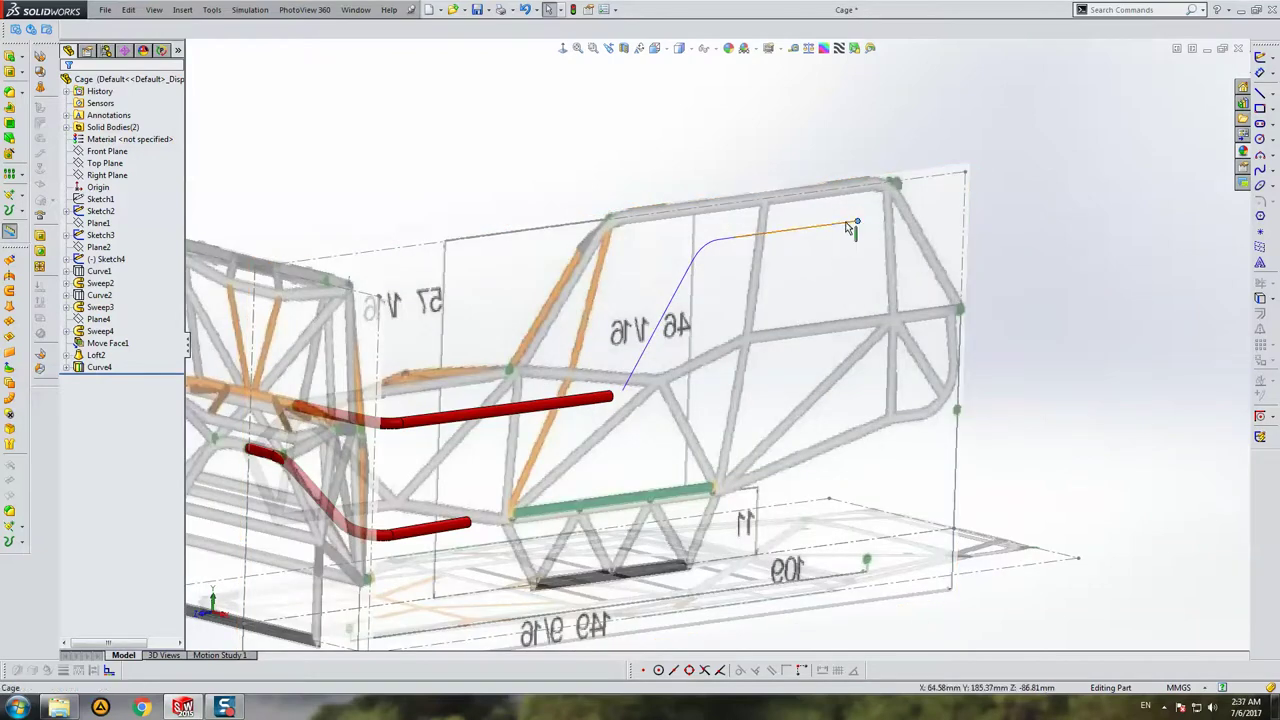
{"action": "left_click", "coordinate": [30, 517]}
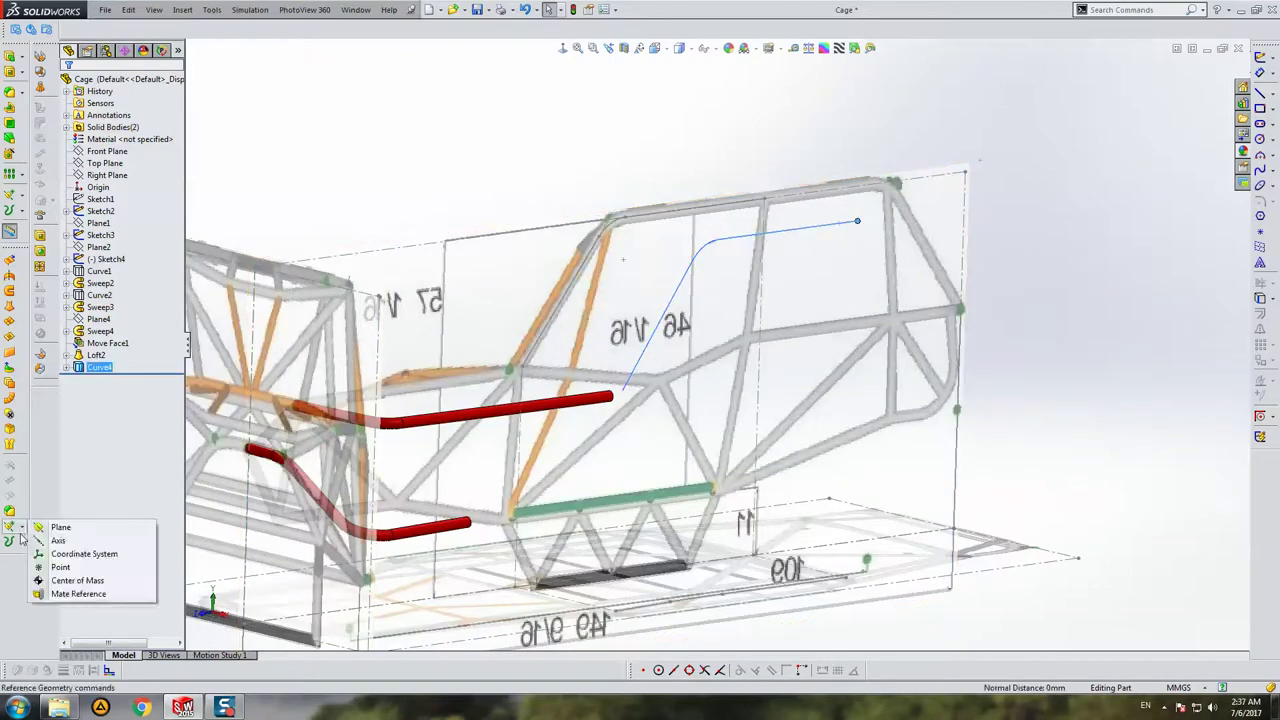
{"action": "left_click", "coordinate": [45, 523]}
{"action": "key", "text": "Return"}
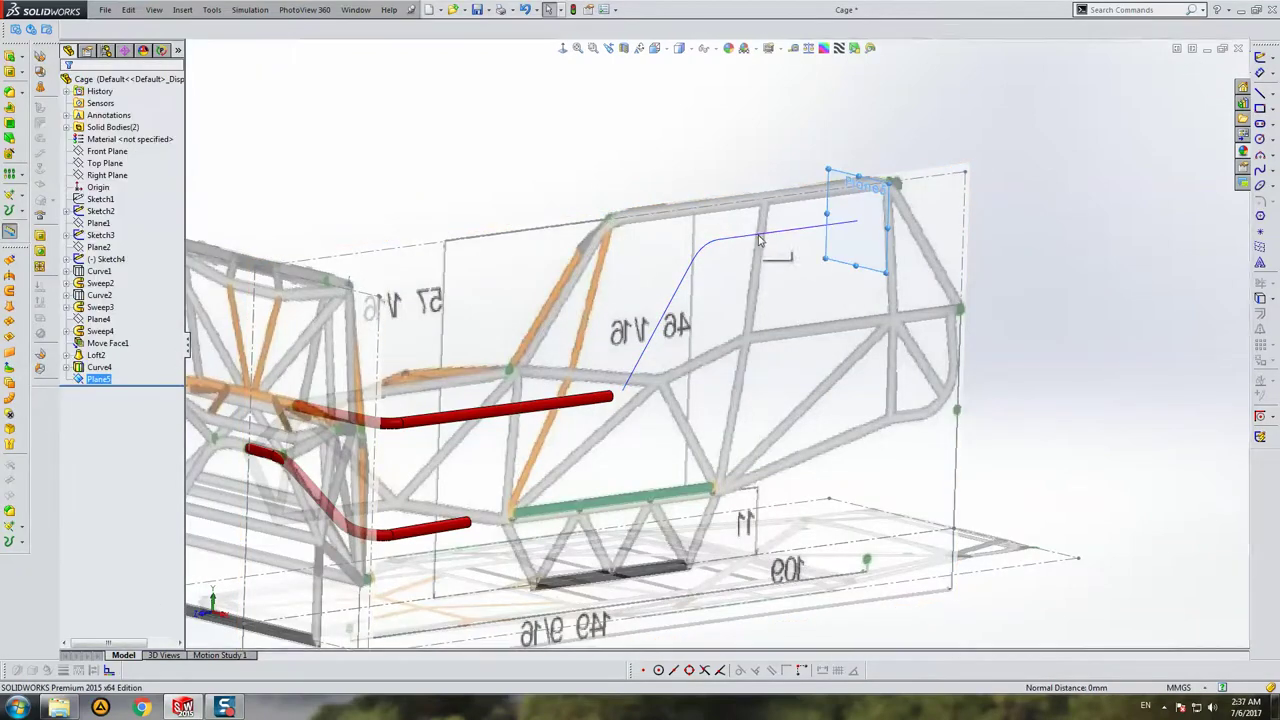
Step: Sketch a circle on Plane5 with its centre pierced by Curve4
{"action": "left_click", "coordinate": [1261, 57]}
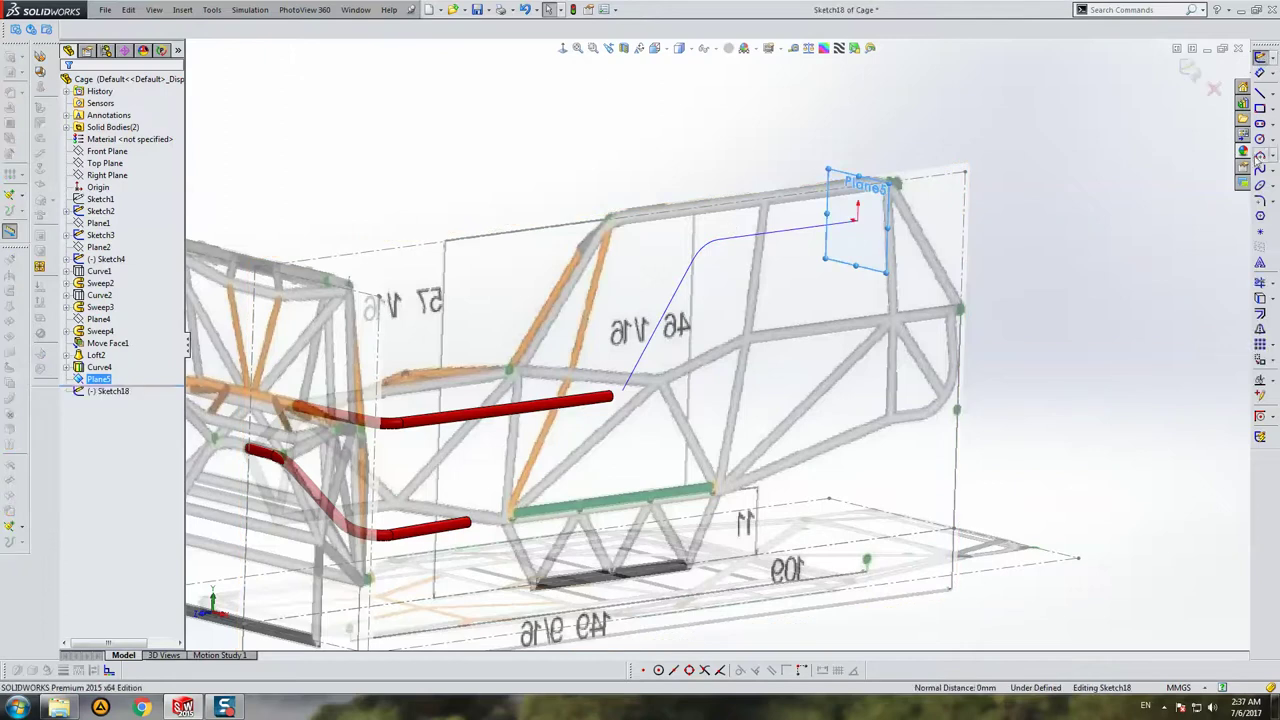
{"action": "left_click", "coordinate": [1260, 138]}
{"action": "scroll", "coordinate": [825, 222], "scroll_direction": "down", "scroll_amount": 5}
{"action": "left_click", "coordinate": [778, 199]}
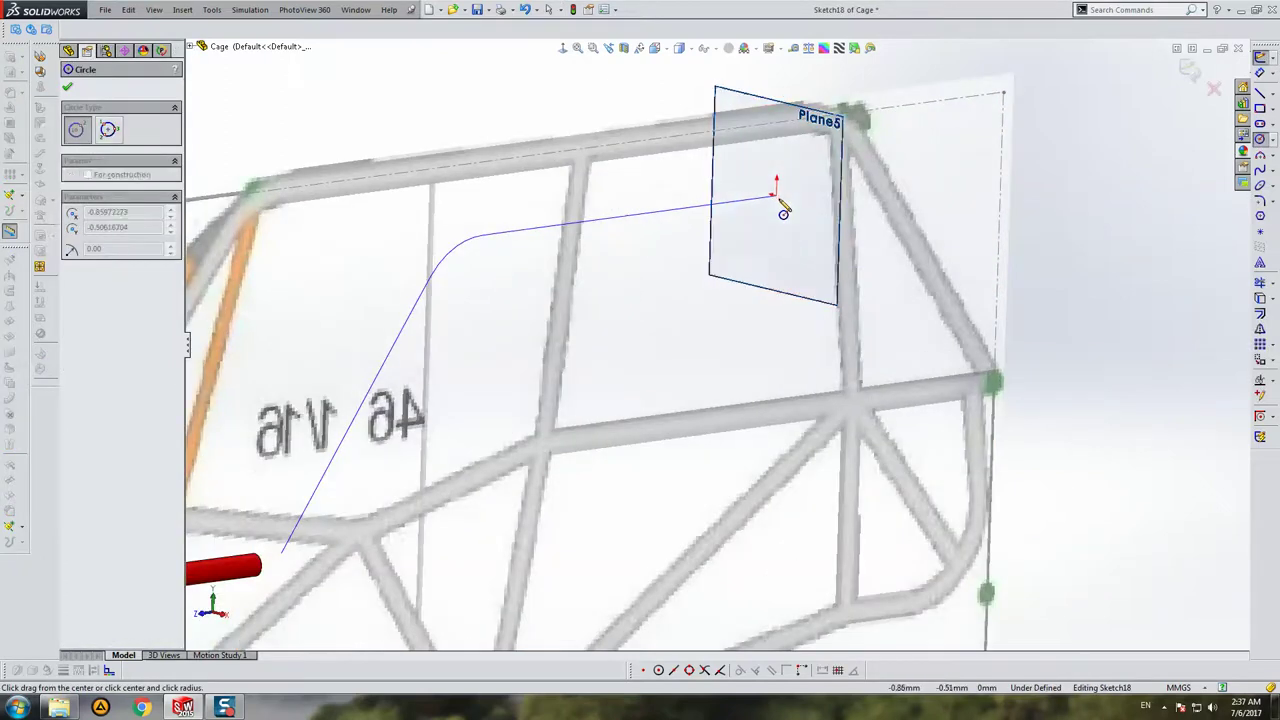
{"action": "left_click", "coordinate": [796, 204]}
{"action": "key", "text": "Escape"}
{"action": "left_click", "coordinate": [777, 197]}
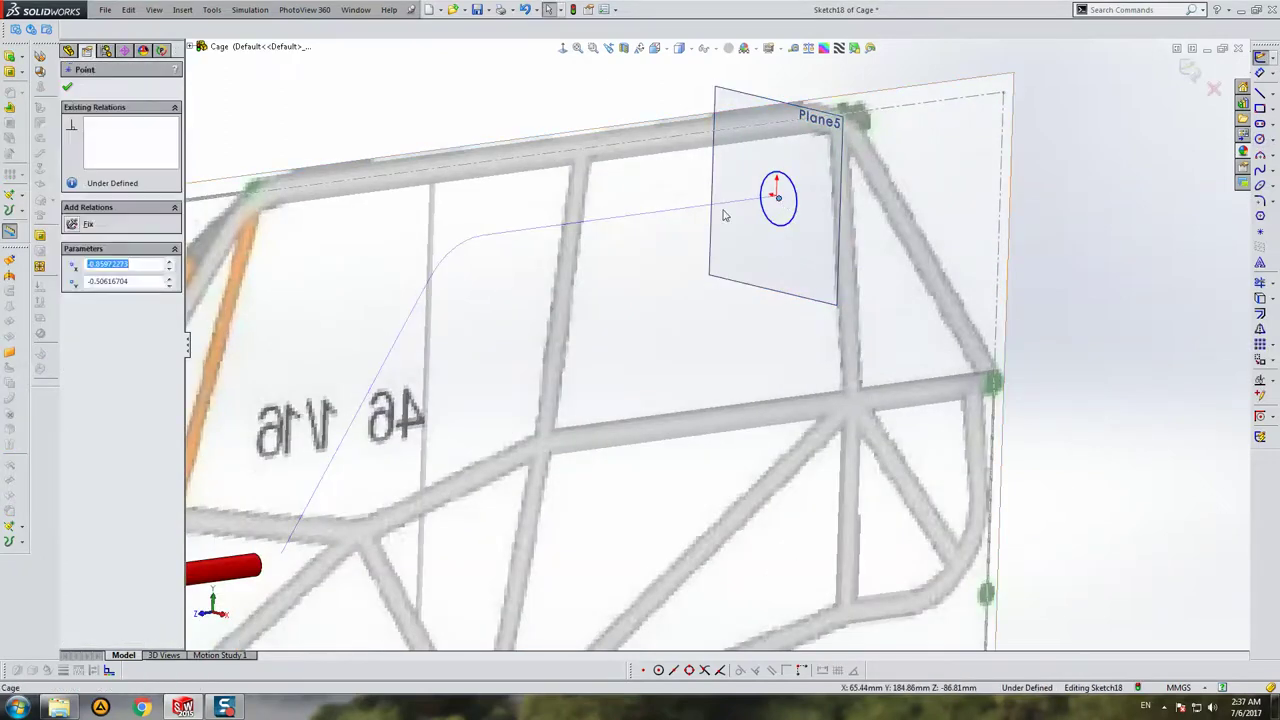
{"action": "left_click", "coordinate": [729, 206], "text": "ctrl"}
{"action": "left_click", "coordinate": [1028, 168]}
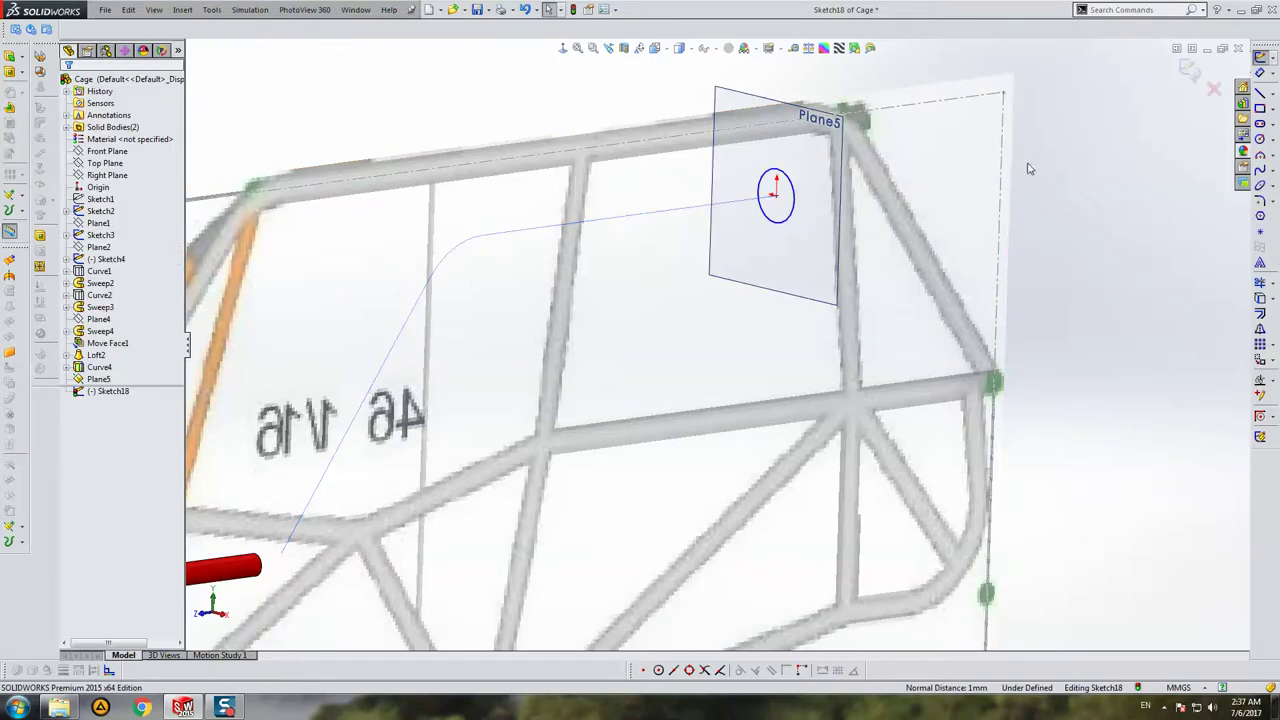
Step: Dimension the circle to a 5 mm diameter so Sketch18 is fully defined
{"action": "left_click", "coordinate": [1260, 72]}
{"action": "scroll", "coordinate": [770, 205], "scroll_direction": "down", "scroll_amount": 3}
{"action": "left_click", "coordinate": [768, 222]}
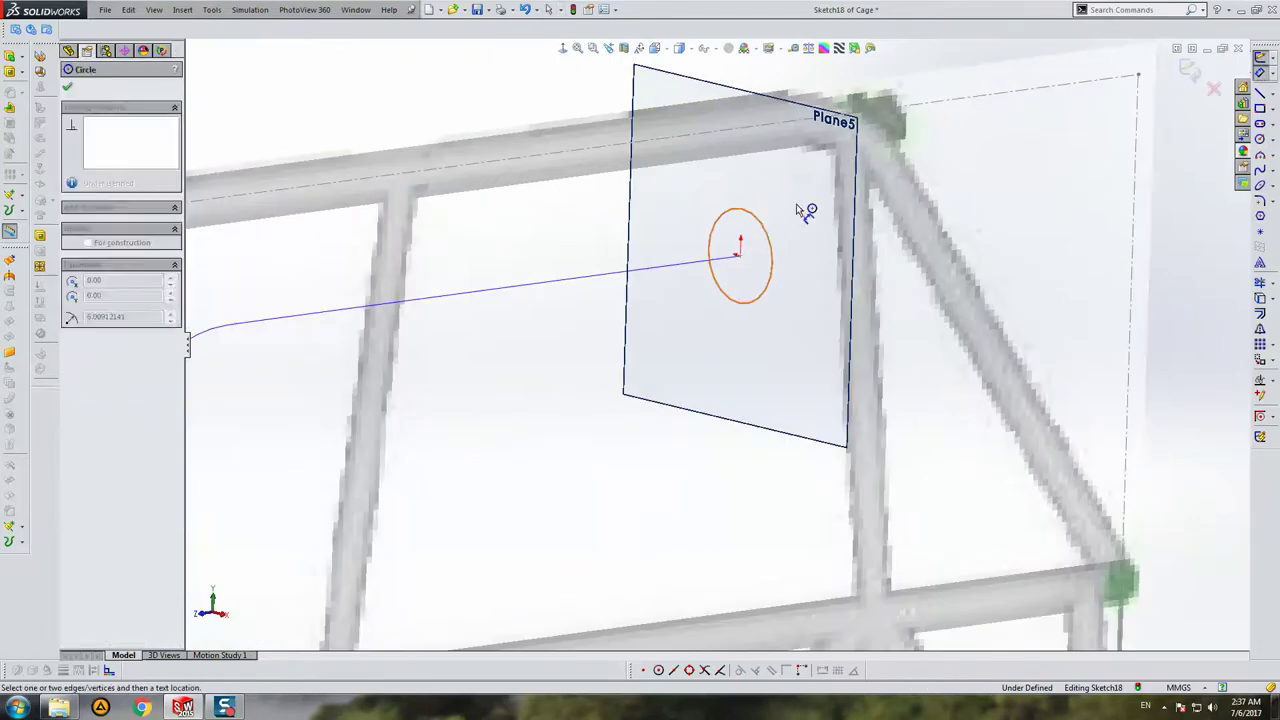
{"action": "left_click", "coordinate": [826, 176]}
{"action": "type", "text": "5"}
{"action": "key", "text": "Return"}
{"action": "key", "text": "Escape"}
{"action": "scroll", "coordinate": [900, 150], "scroll_direction": "up", "scroll_amount": 4}
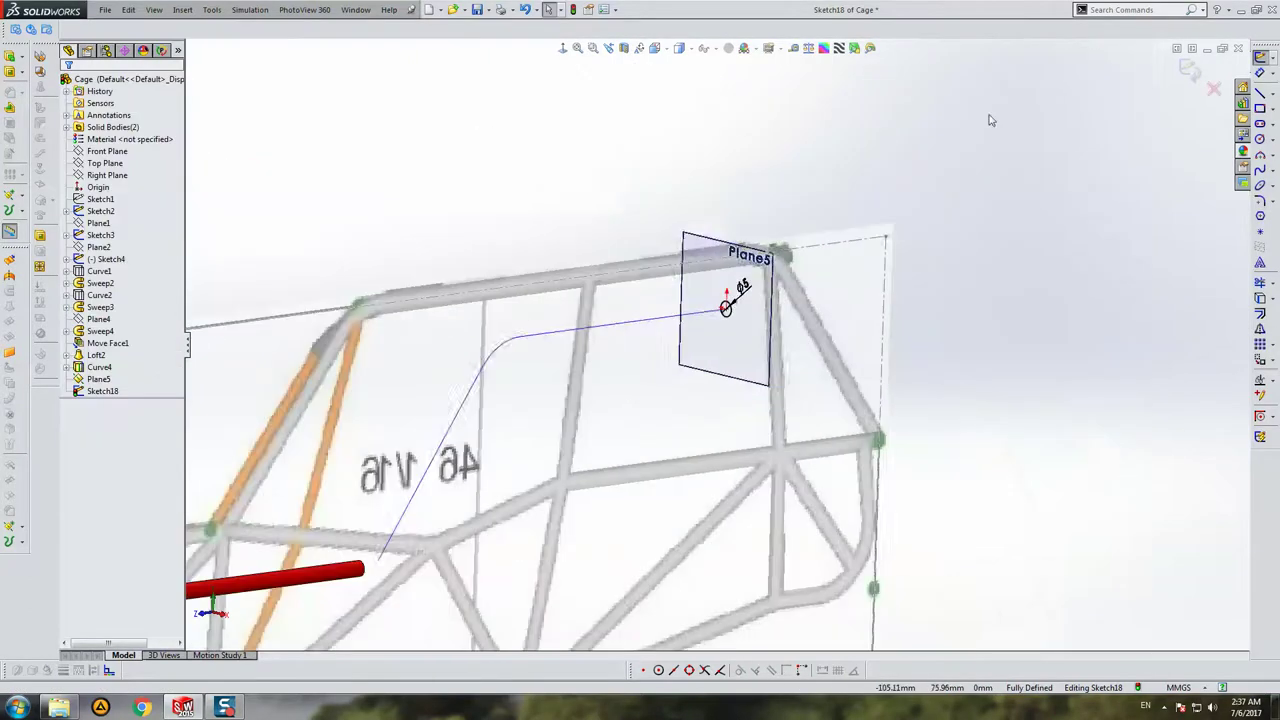
Step: Hide Plane5, then sweep the Sketch18 circle along Curve4 into solid tube Sweep5
{"action": "right_click", "coordinate": [737, 214]}
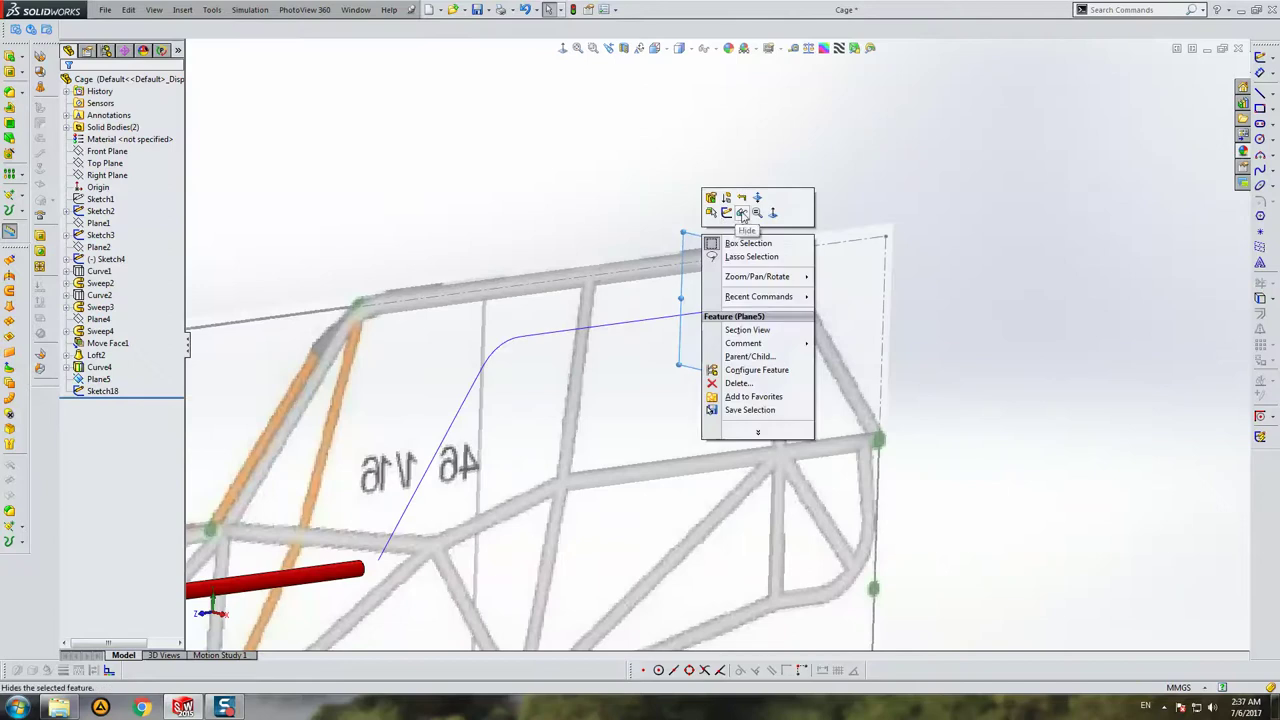
{"action": "left_click", "coordinate": [740, 205]}
{"action": "left_click", "coordinate": [21, 58]}
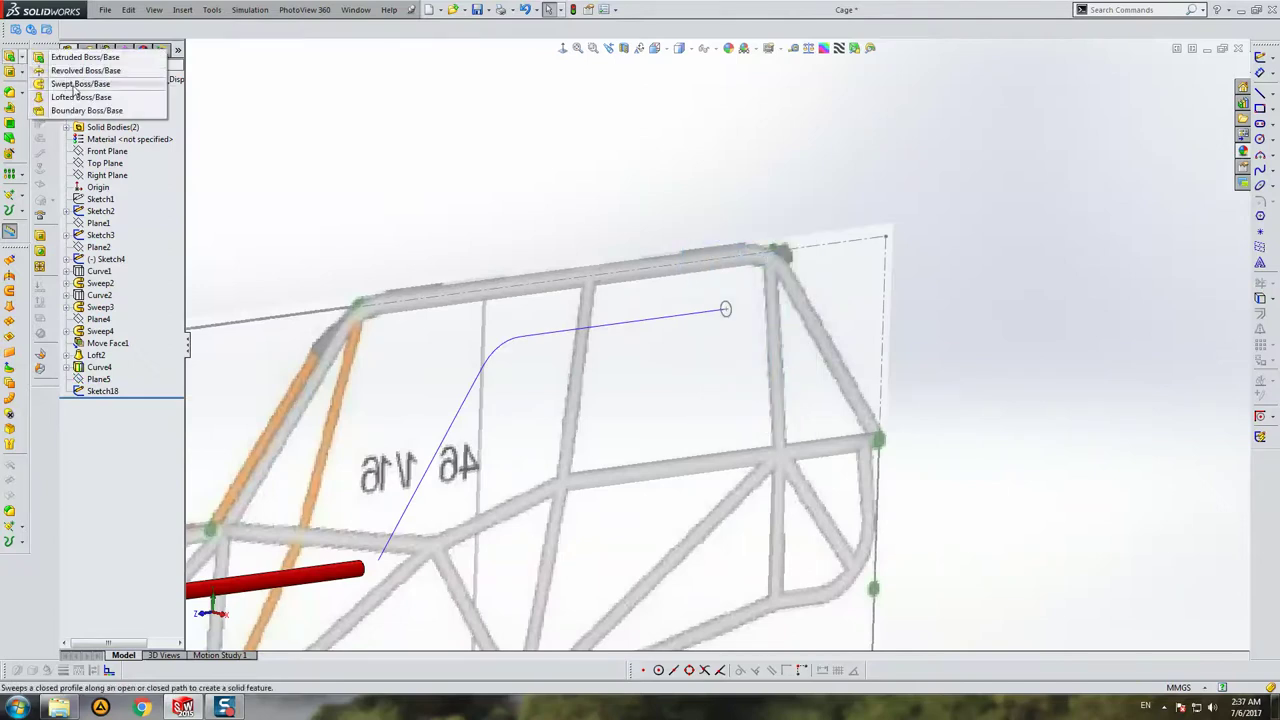
{"action": "left_click", "coordinate": [75, 90]}
{"action": "scroll", "coordinate": [729, 314], "scroll_direction": "down", "scroll_amount": 1}
{"action": "left_click", "coordinate": [729, 314]}
{"action": "left_click", "coordinate": [720, 315]}
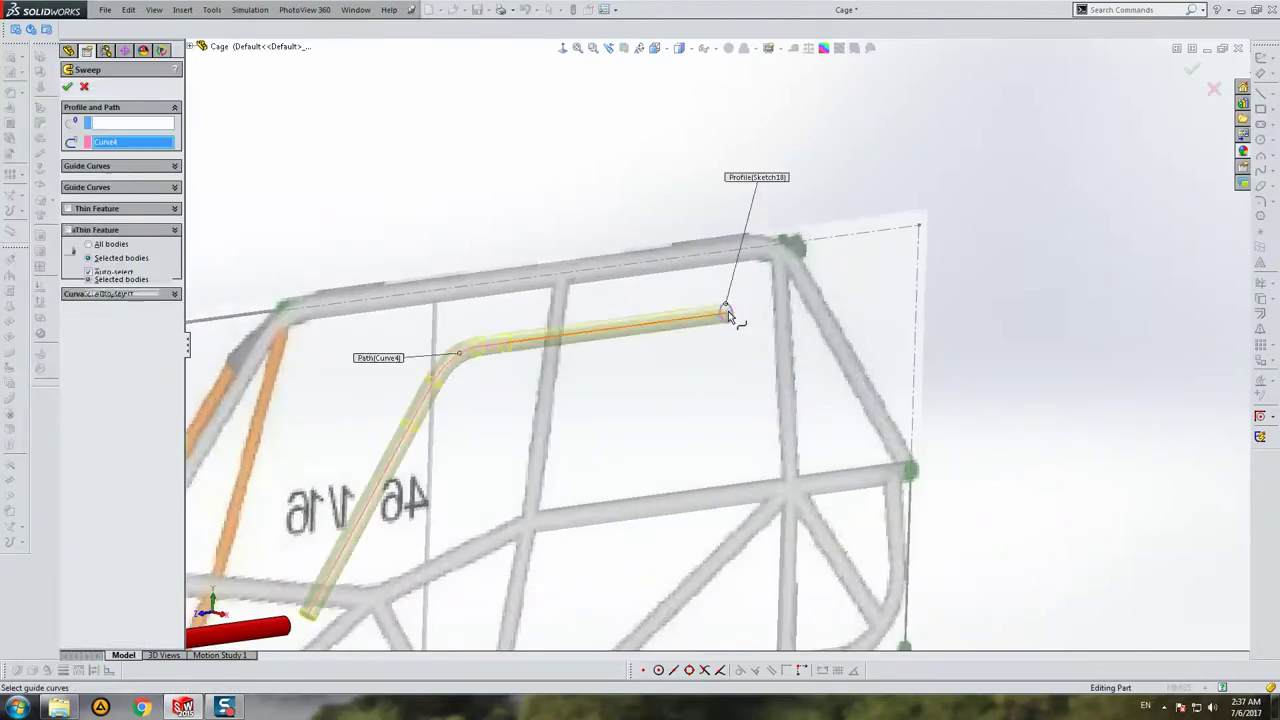
{"action": "scroll", "coordinate": [725, 312], "scroll_direction": "up", "scroll_amount": 3}
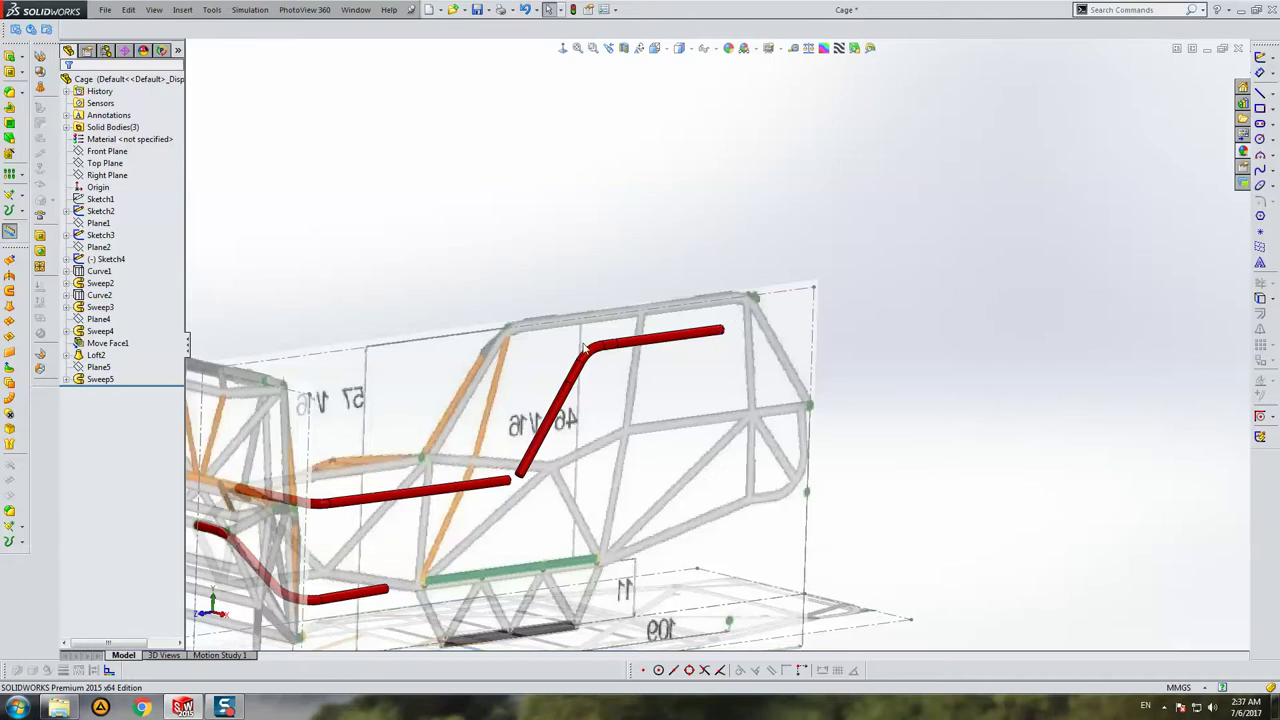
{"action": "scroll", "coordinate": [600, 442], "scroll_direction": "down", "scroll_amount": 2}
{"action": "scroll", "coordinate": [600, 442], "scroll_direction": "down", "scroll_amount": 3}
{"action": "middle_click_drag", "start_coordinate": [600, 442], "coordinate": [623, 611]}
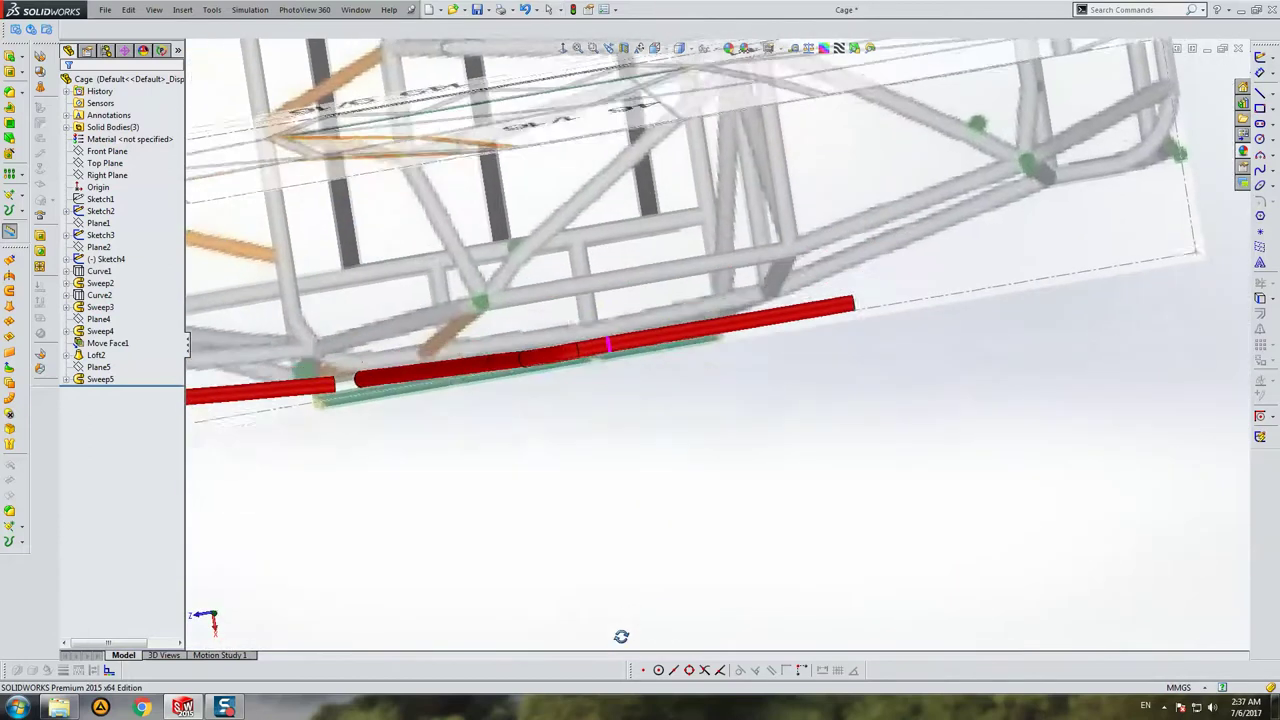
{"action": "scroll", "coordinate": [623, 608], "scroll_direction": "up", "scroll_amount": 5}
Step: Alternate between Top and side views to compare the red tubes with both references, ending side-on
{"action": "left_click", "coordinate": [563, 49]}
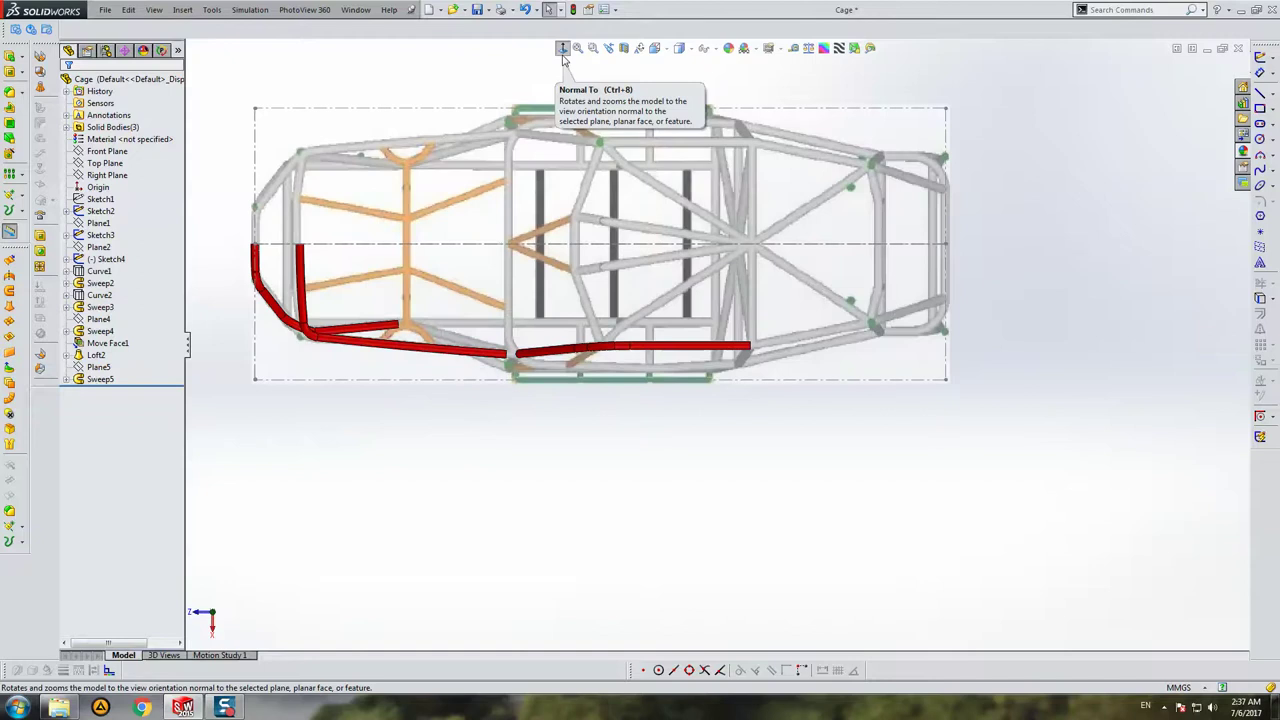
{"action": "left_click", "coordinate": [563, 49]}
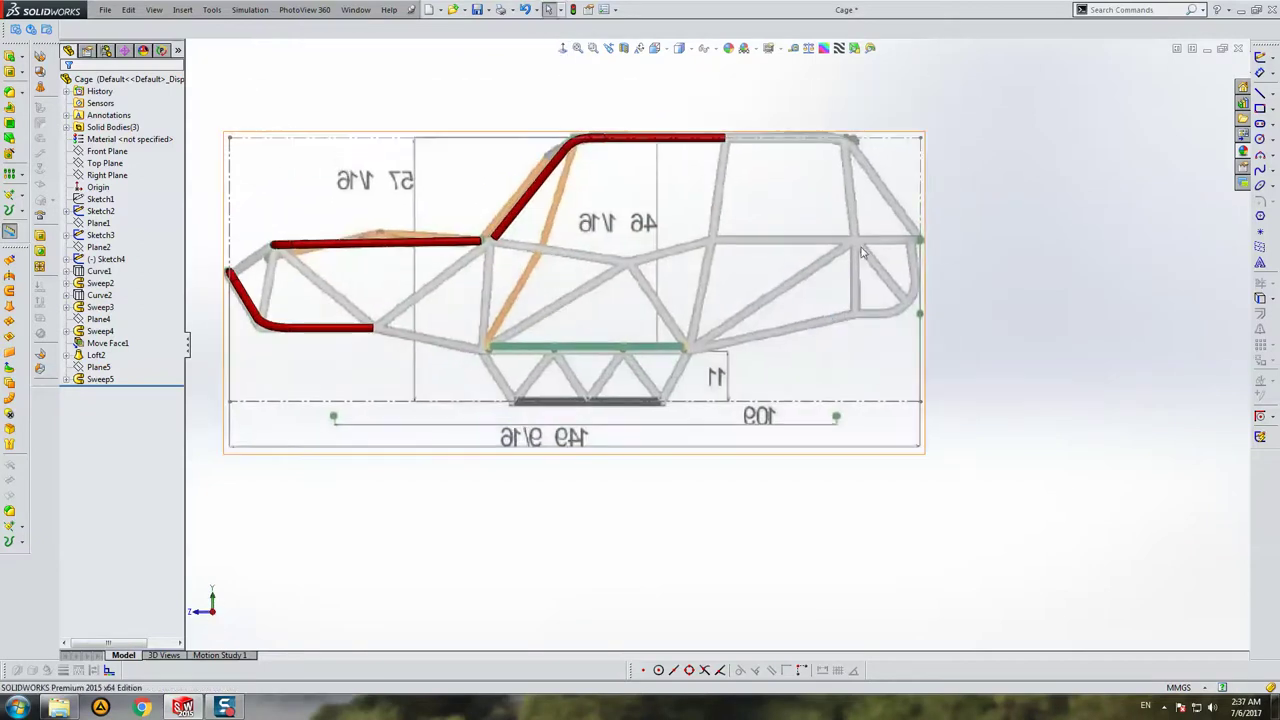
{"action": "key", "text": "ctrl+5"}
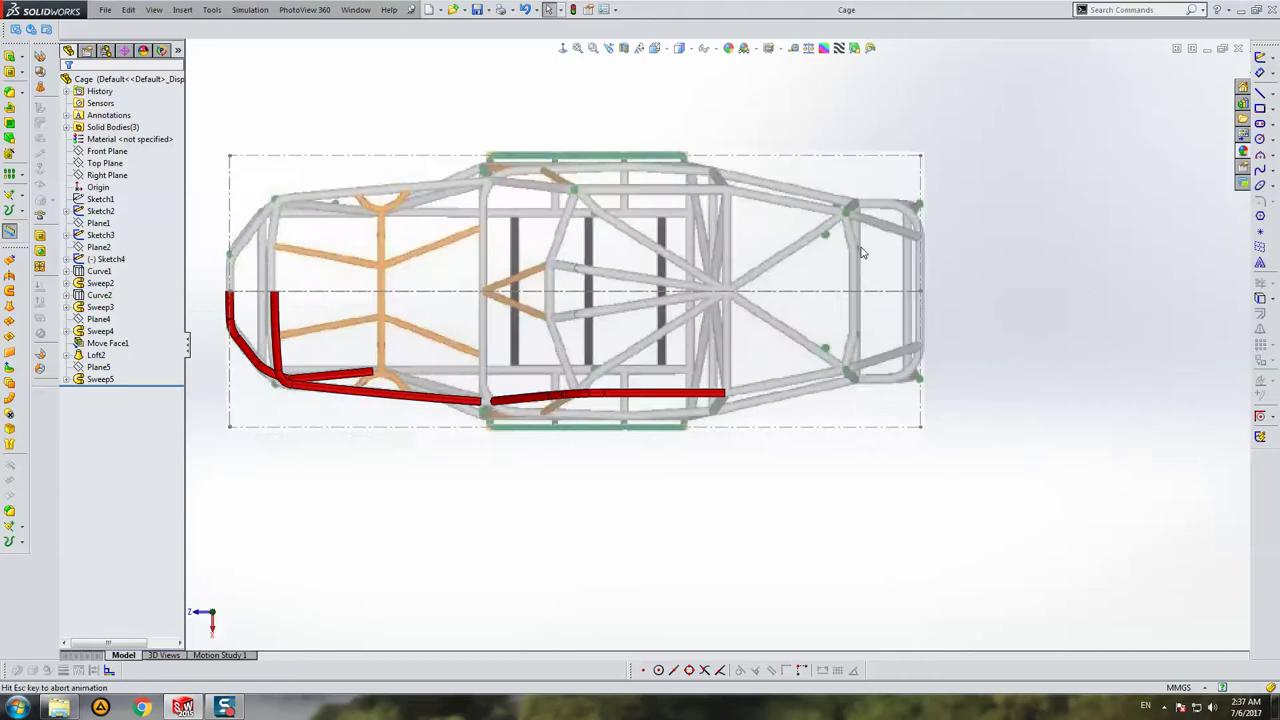
{"action": "key", "text": "ctrl+2"}
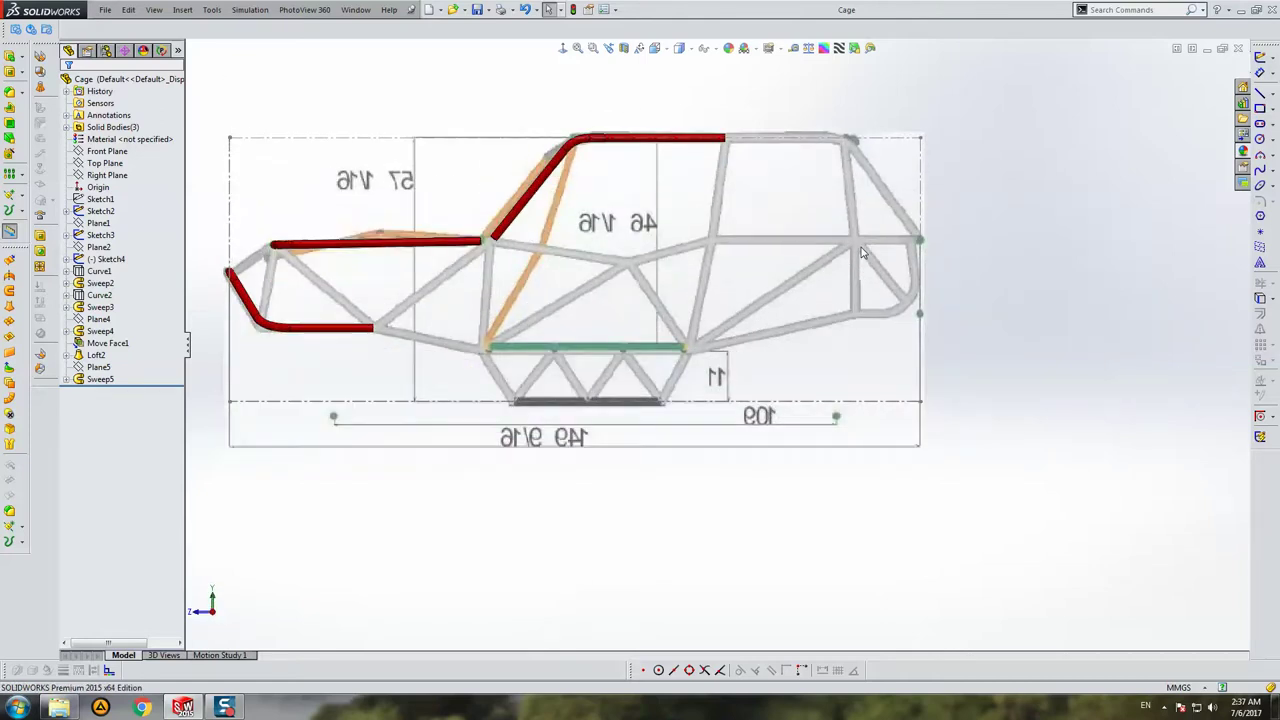
{"action": "key", "text": "ctrl+5"}
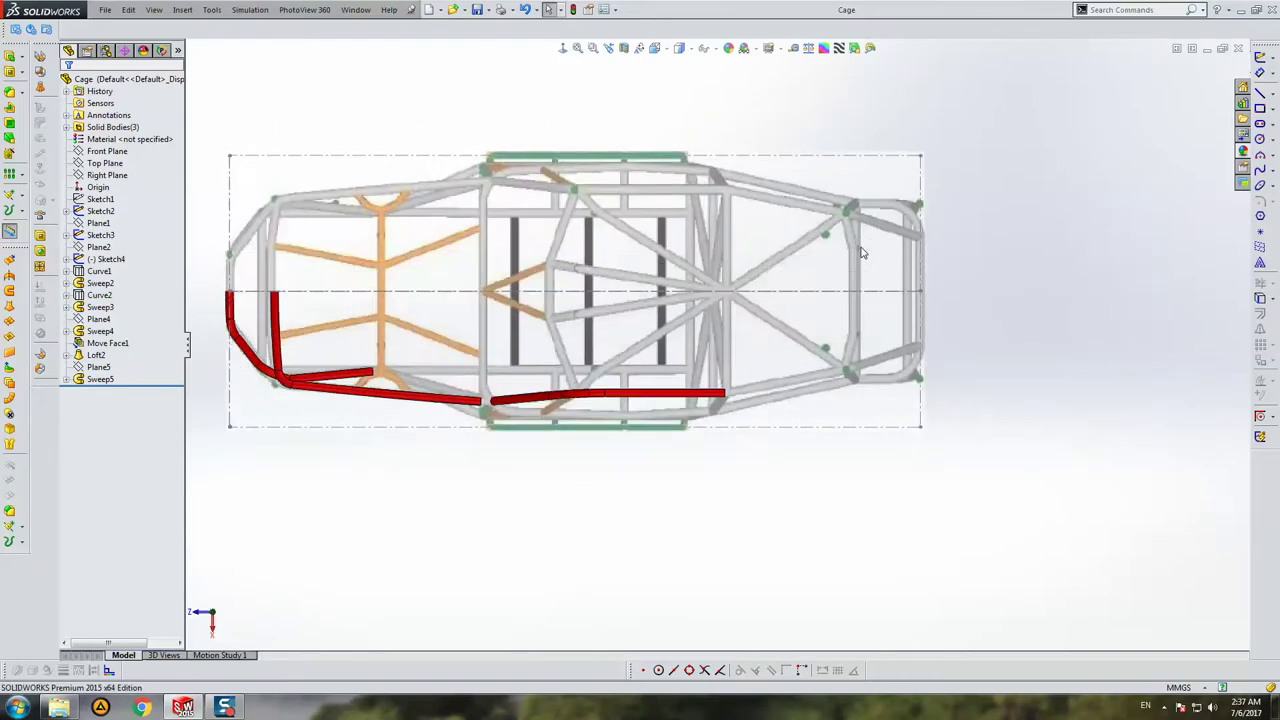
{"action": "key", "text": "ctrl+2"}
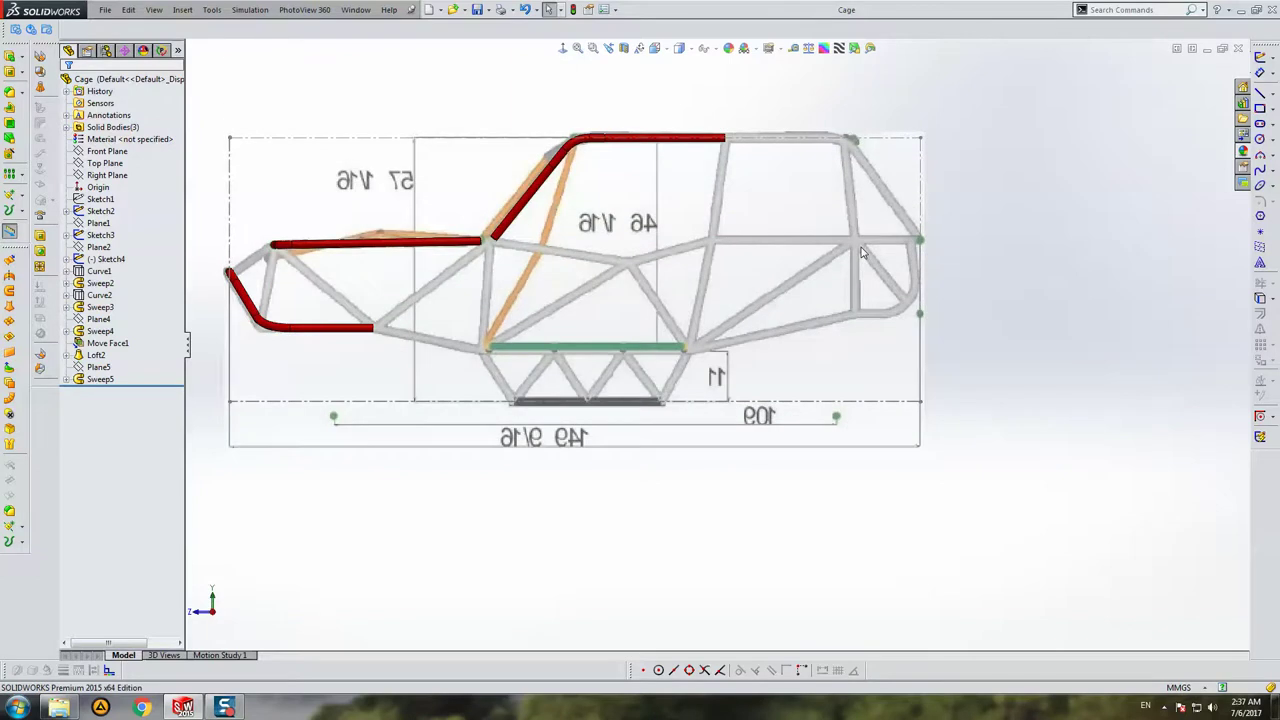
{"action": "key", "text": "ctrl+5"}
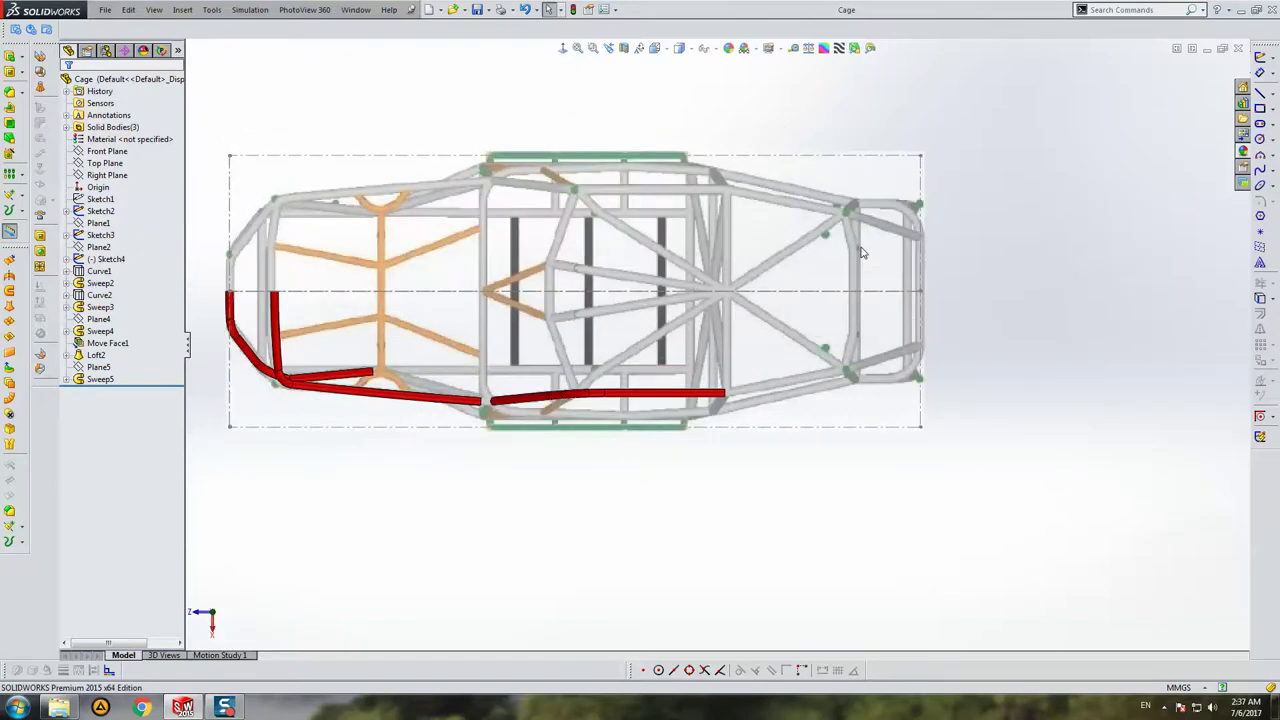
{"action": "key", "text": "ctrl+2"}
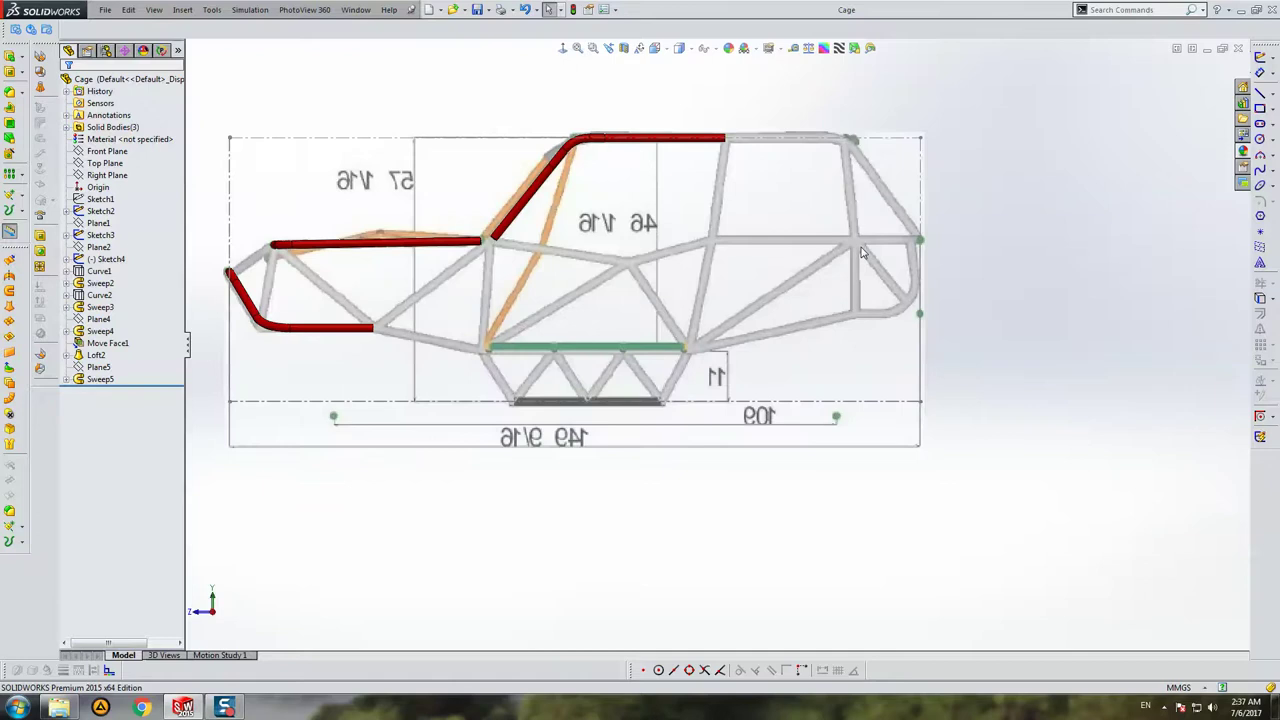
{"action": "key", "text": "ctrl+5"}
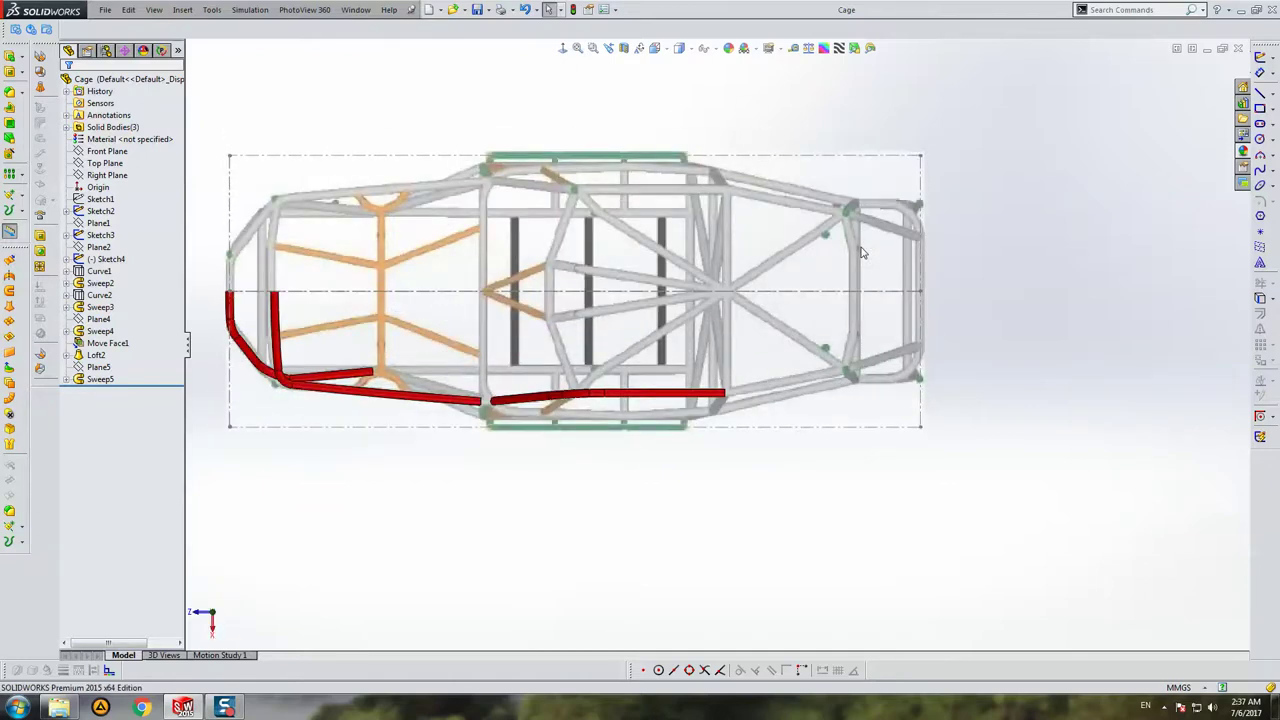
{"action": "key", "text": "ctrl+2"}
{"action": "key", "text": "ctrl+5"}
{"action": "key", "text": "ctrl+2"}
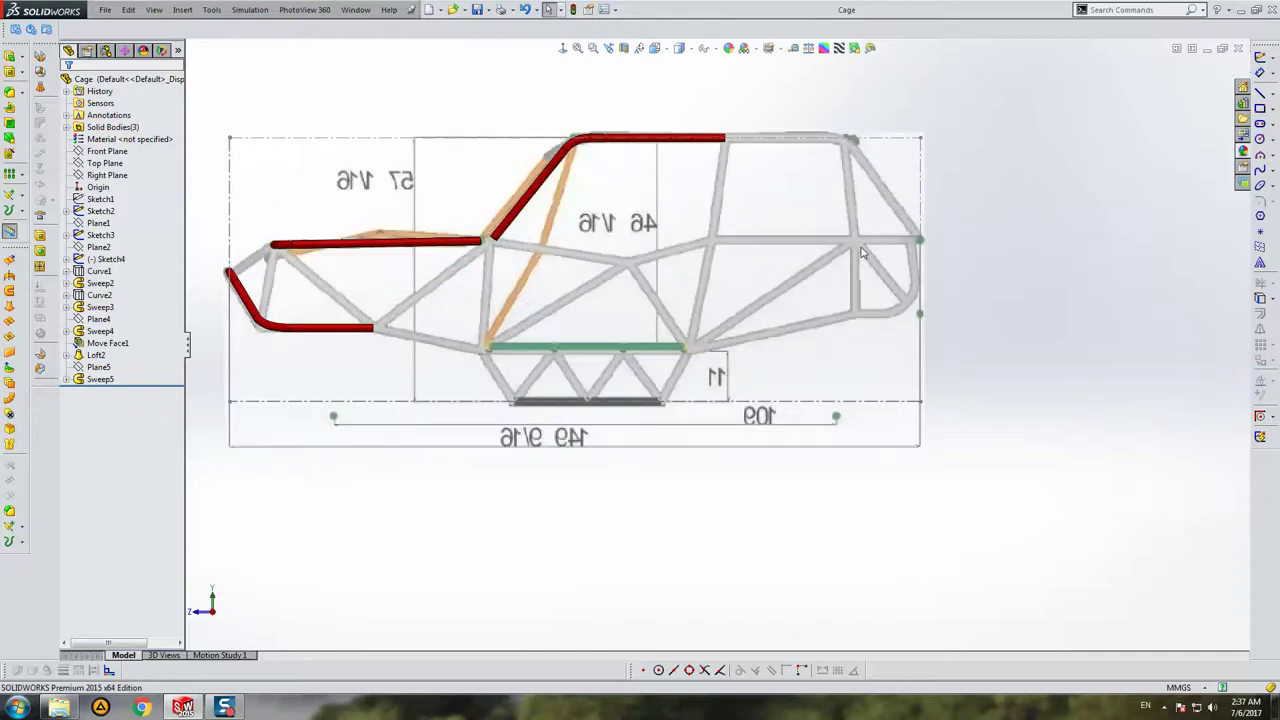
{"action": "key", "text": "ctrl+5"}
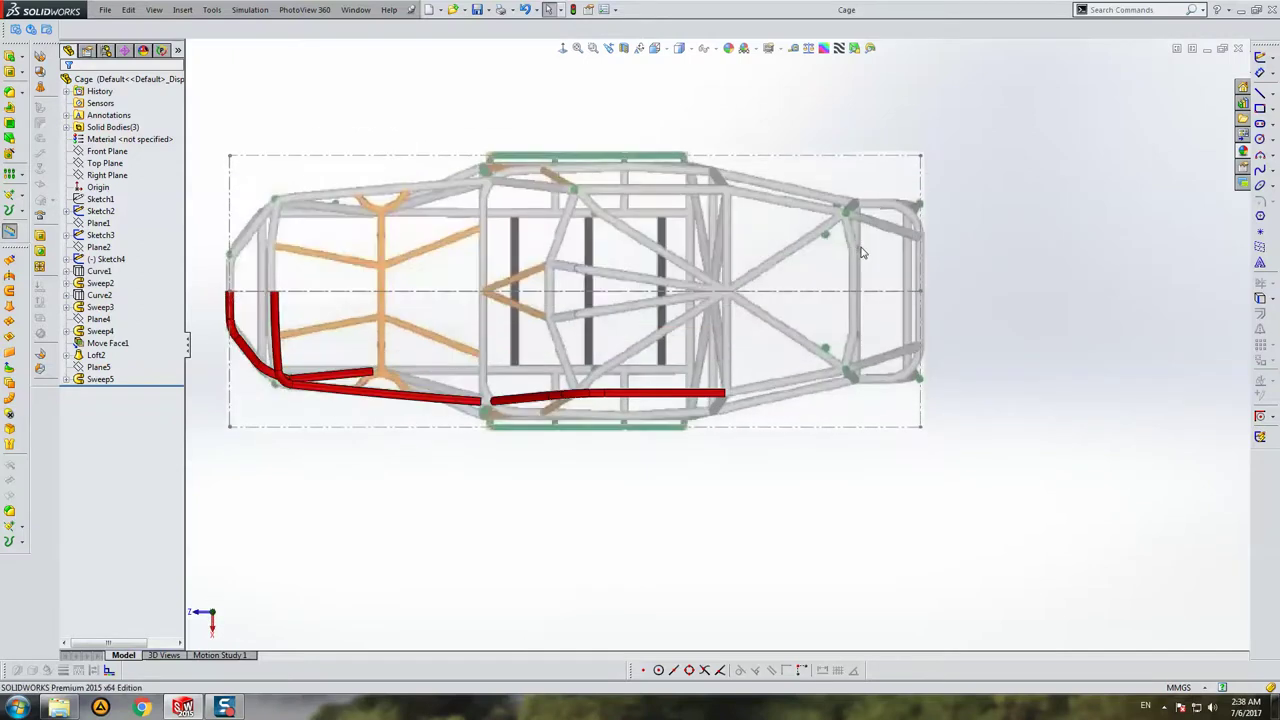
{"action": "key", "text": "ctrl+2"}
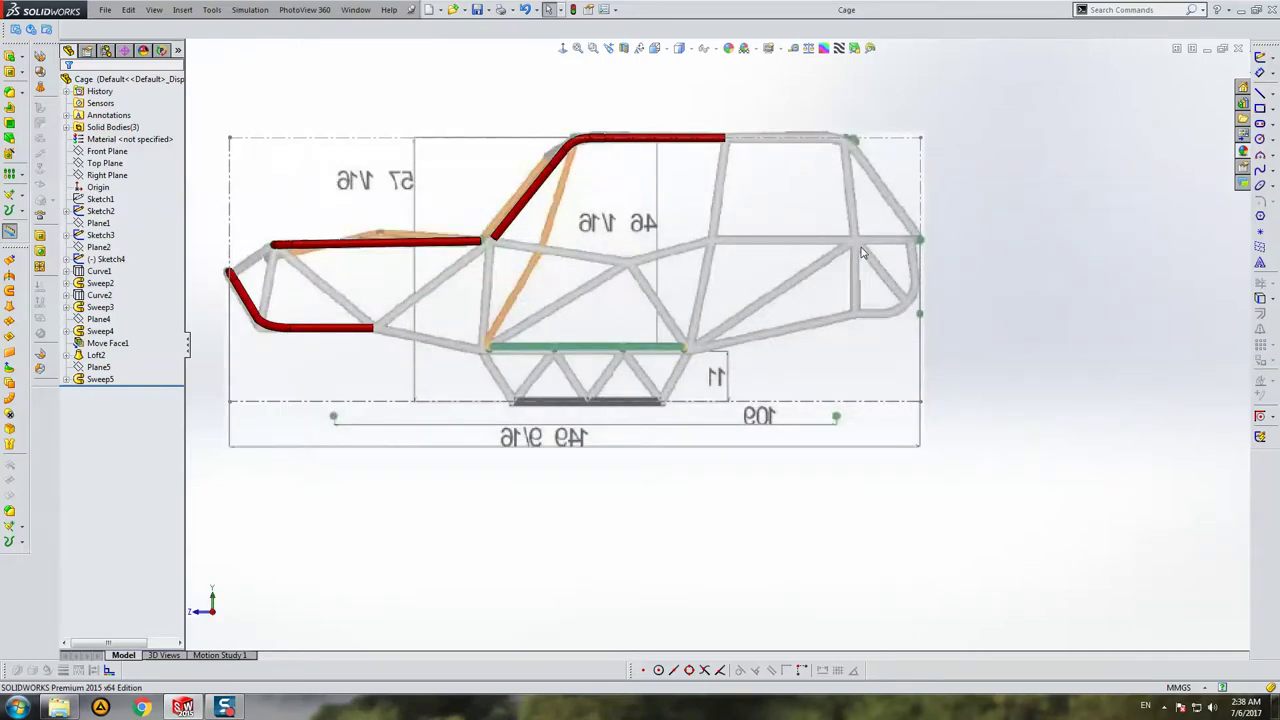
{"action": "key", "text": "ctrl+5"}
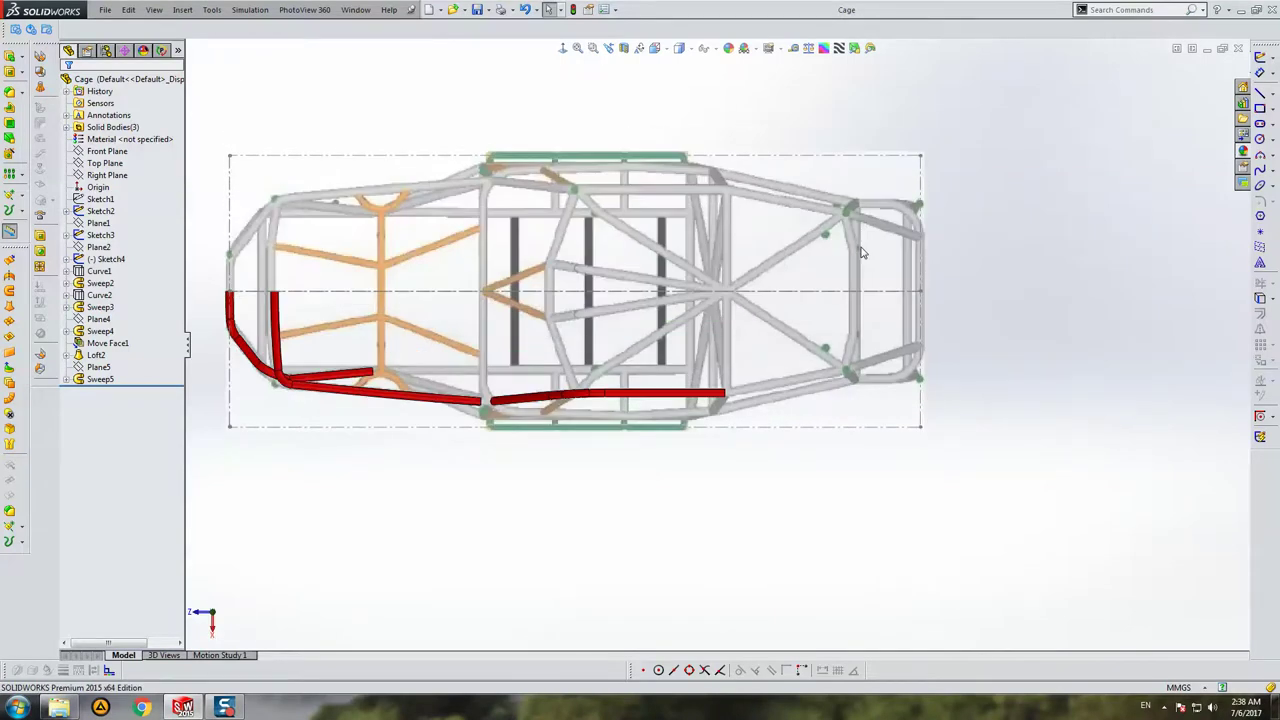
{"action": "key", "text": "ctrl+2"}
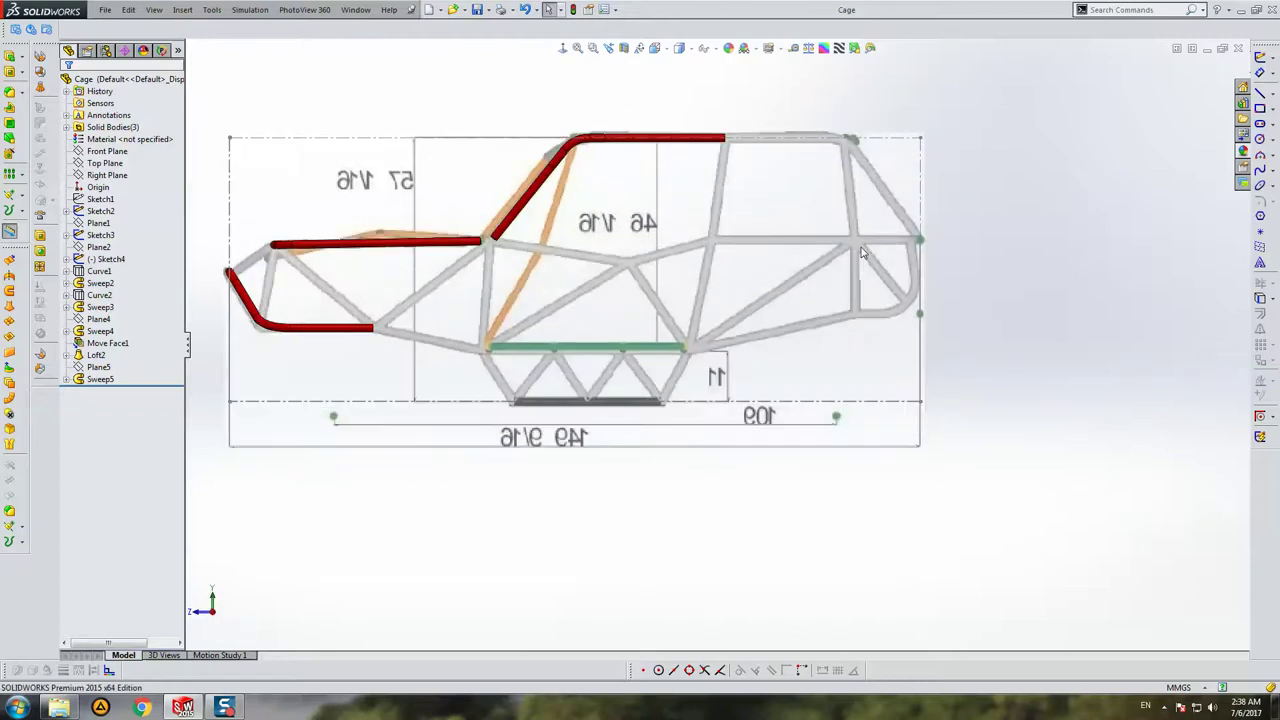
Step: On the Right Plane, draw a horizontal line between the two rear mid-height nodes
{"action": "scroll", "coordinate": [738, 195], "scroll_direction": "down", "scroll_amount": 5}
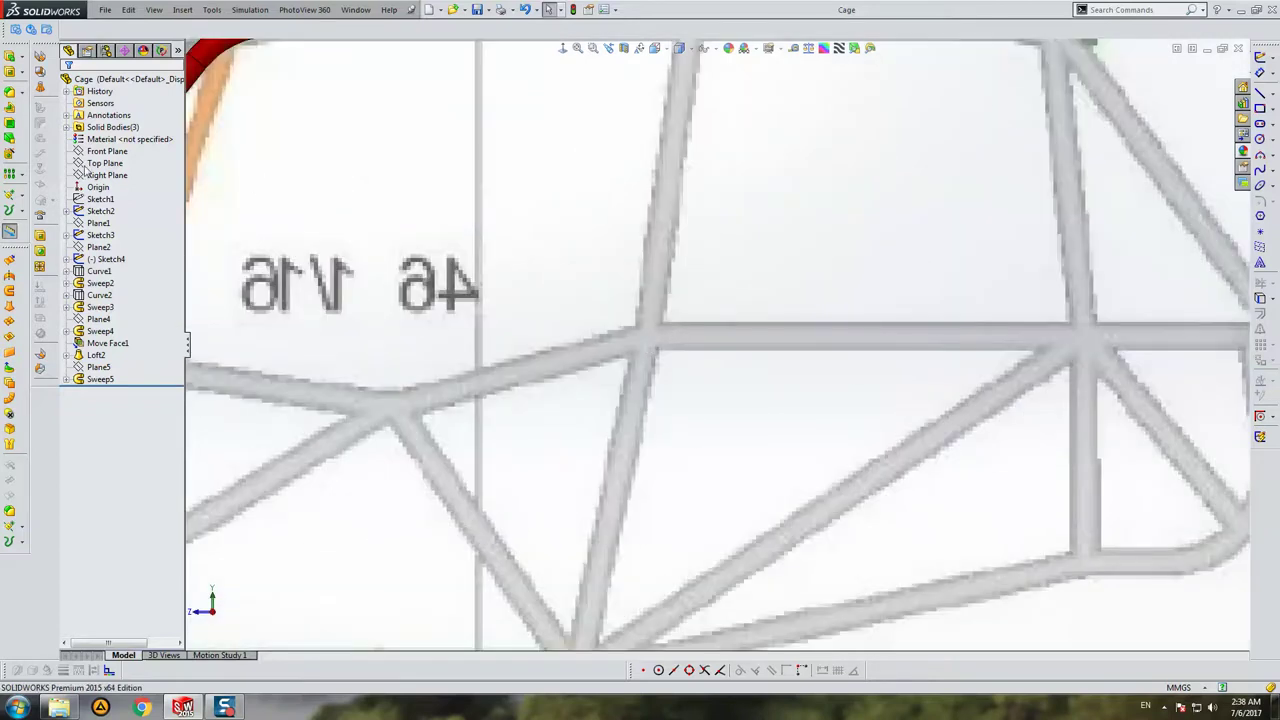
{"action": "scroll", "coordinate": [717, 344], "scroll_direction": "up", "scroll_amount": 3}
{"action": "left_click", "coordinate": [1260, 91]}
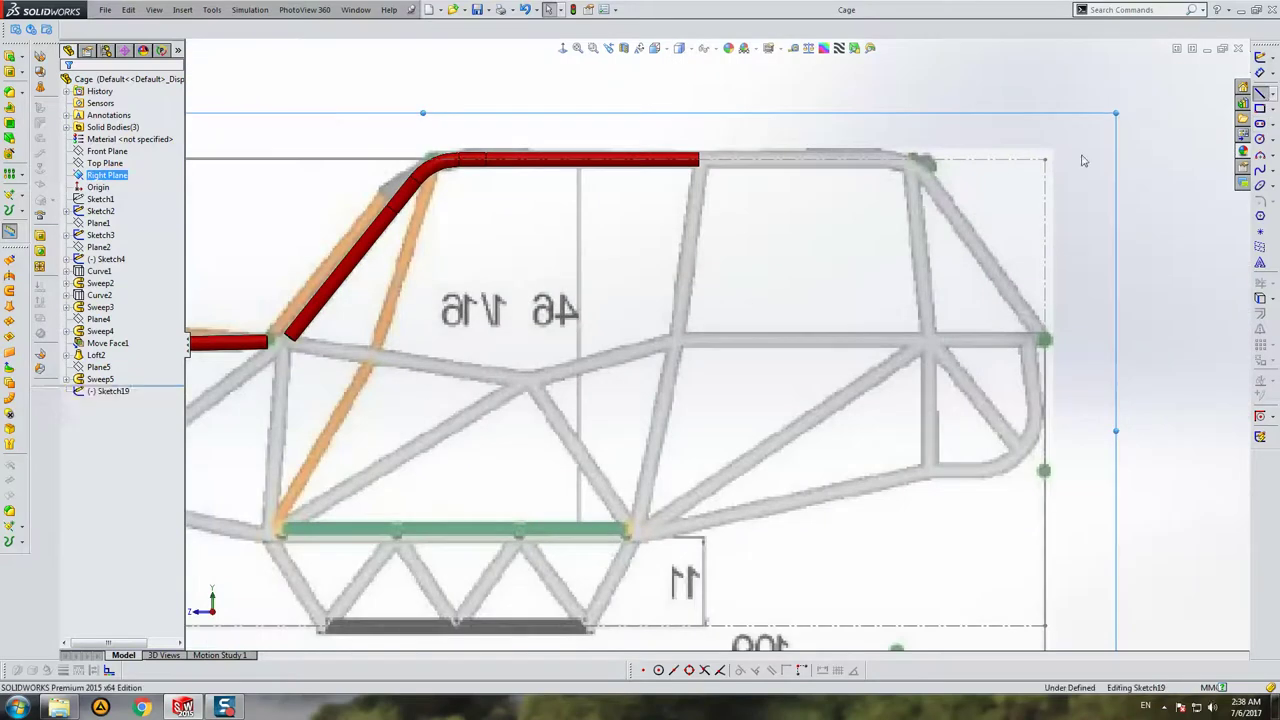
{"action": "left_click", "coordinate": [594, 349]}
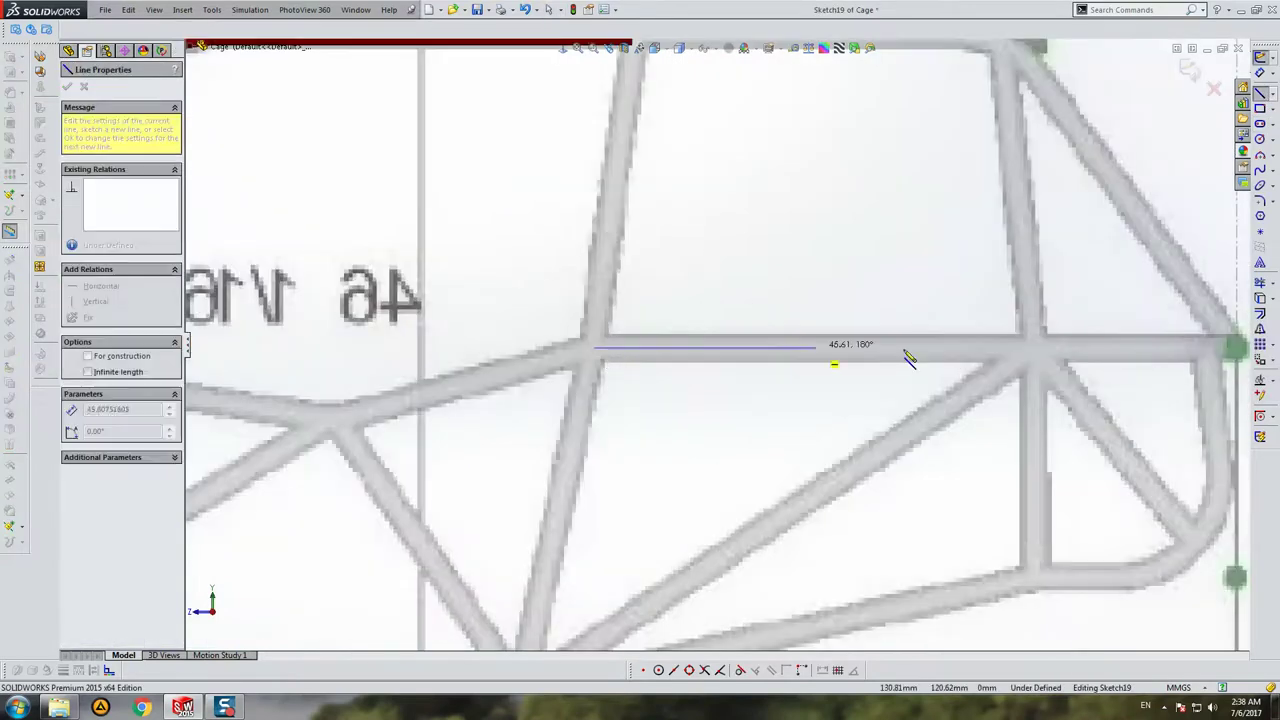
{"action": "left_click", "coordinate": [1031, 348]}
{"action": "key", "text": "Escape"}
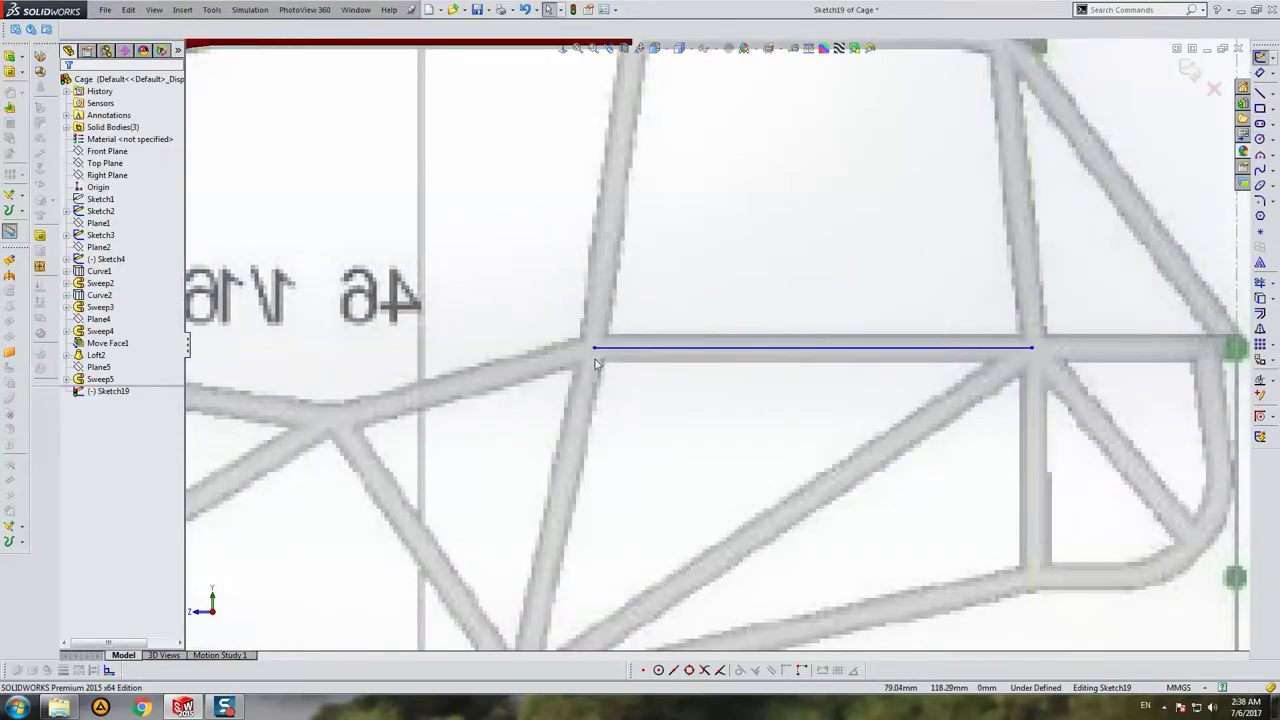
Step: Fix both endpoints of the horizontal line so the sketch is fully defined
{"action": "left_click", "coordinate": [594, 349]}
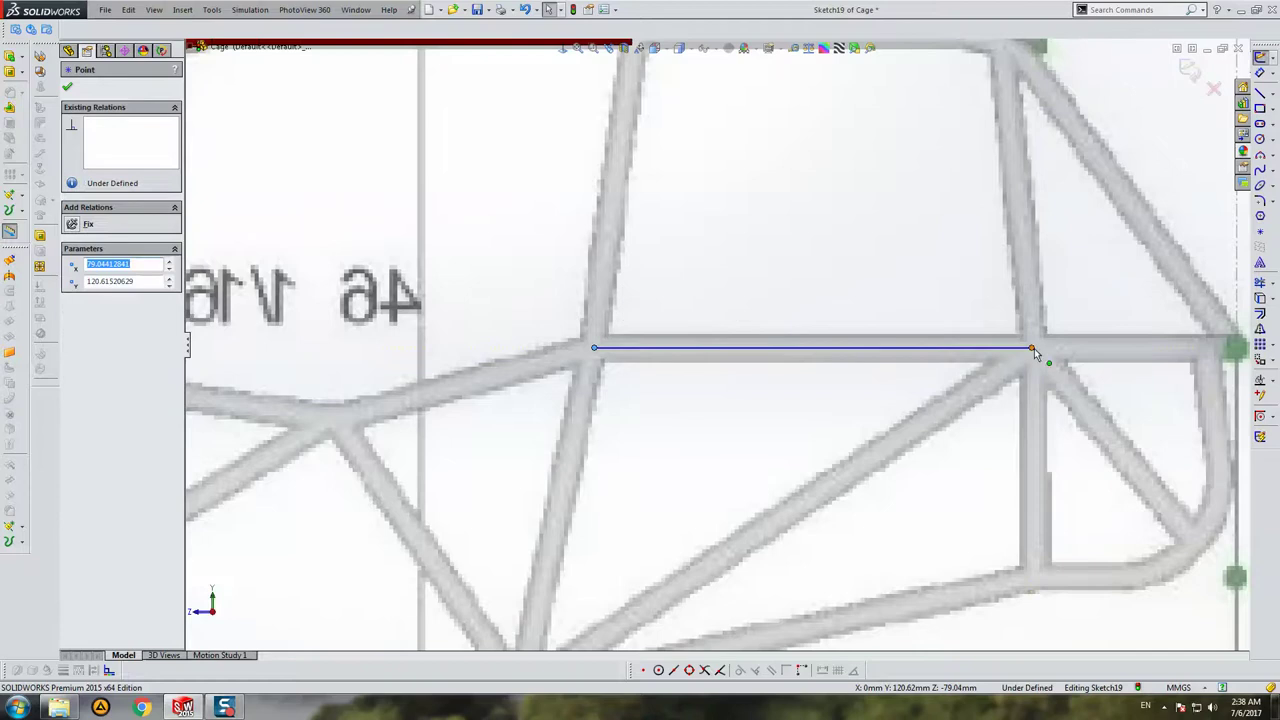
{"action": "left_click", "coordinate": [900, 347]}
{"action": "key", "text": "Escape"}
{"action": "scroll", "coordinate": [715, 345], "scroll_direction": "up", "scroll_amount": 3}
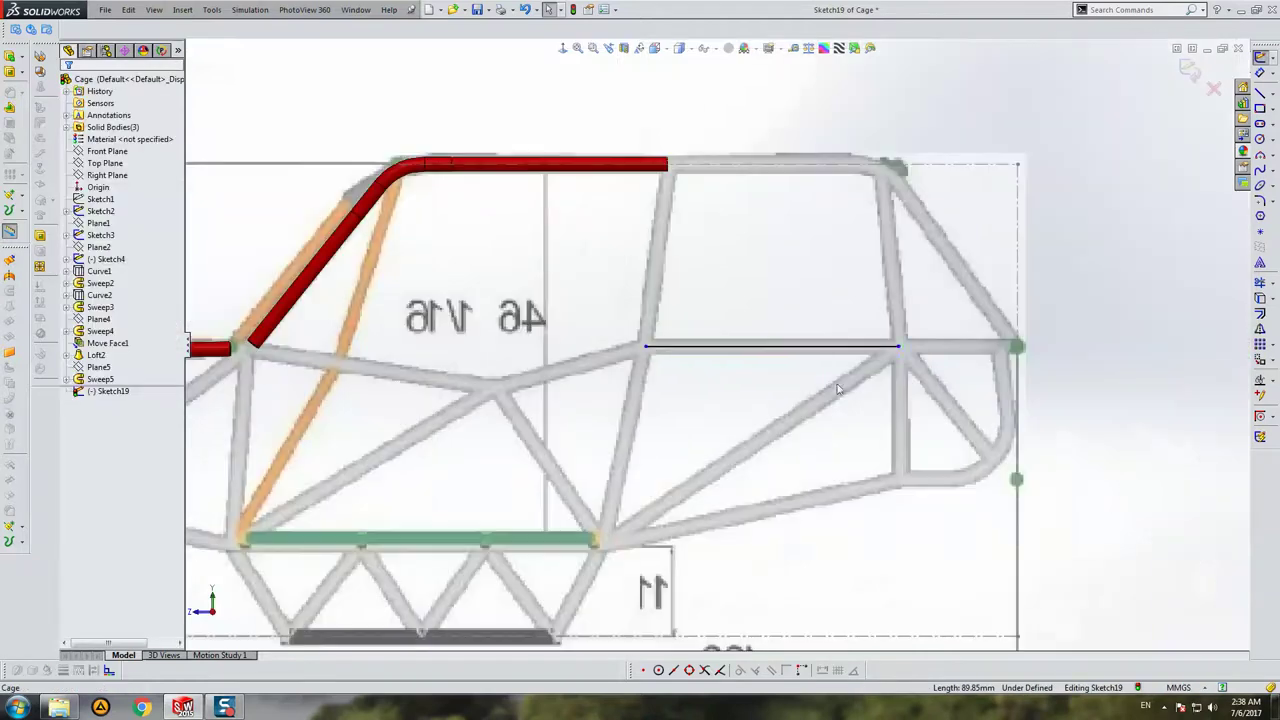
{"action": "left_click", "coordinate": [738, 346]}
{"action": "left_click", "coordinate": [898, 346], "text": "ctrl"}
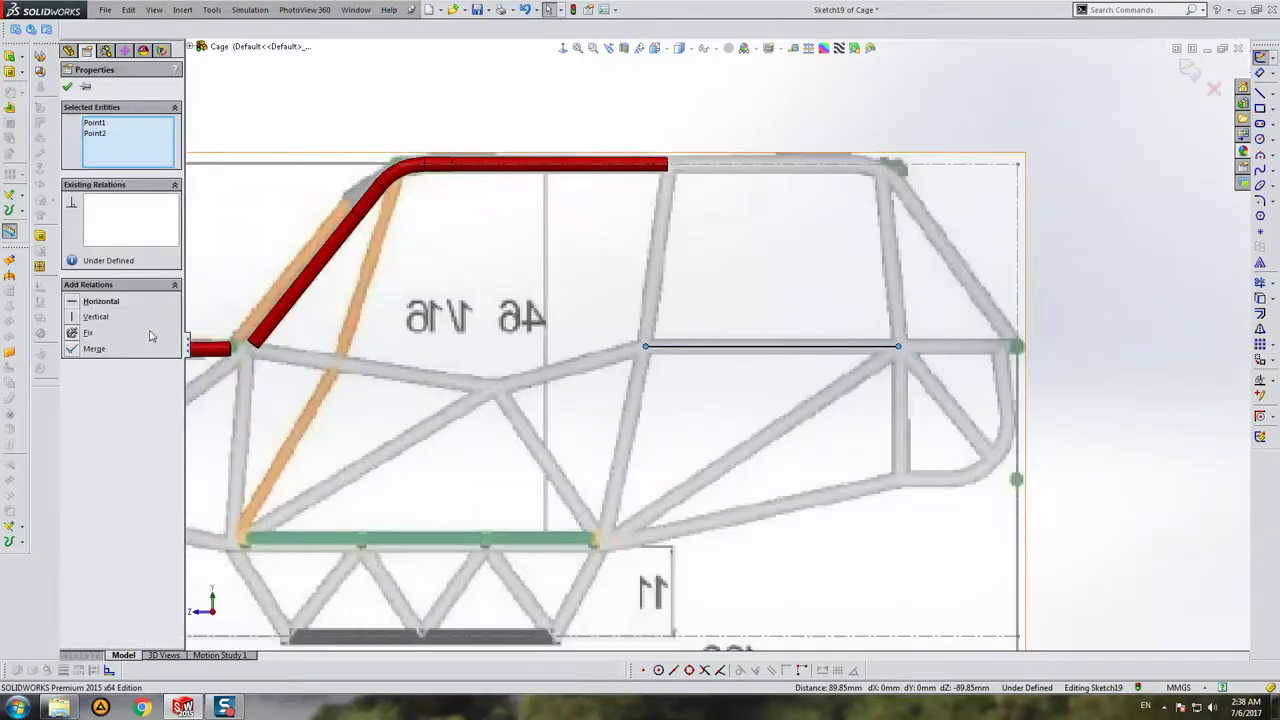
{"action": "left_click", "coordinate": [88, 332]}
{"action": "key", "text": "Escape"}
{"action": "scroll", "coordinate": [922, 323], "scroll_direction": "up", "scroll_amount": 3}
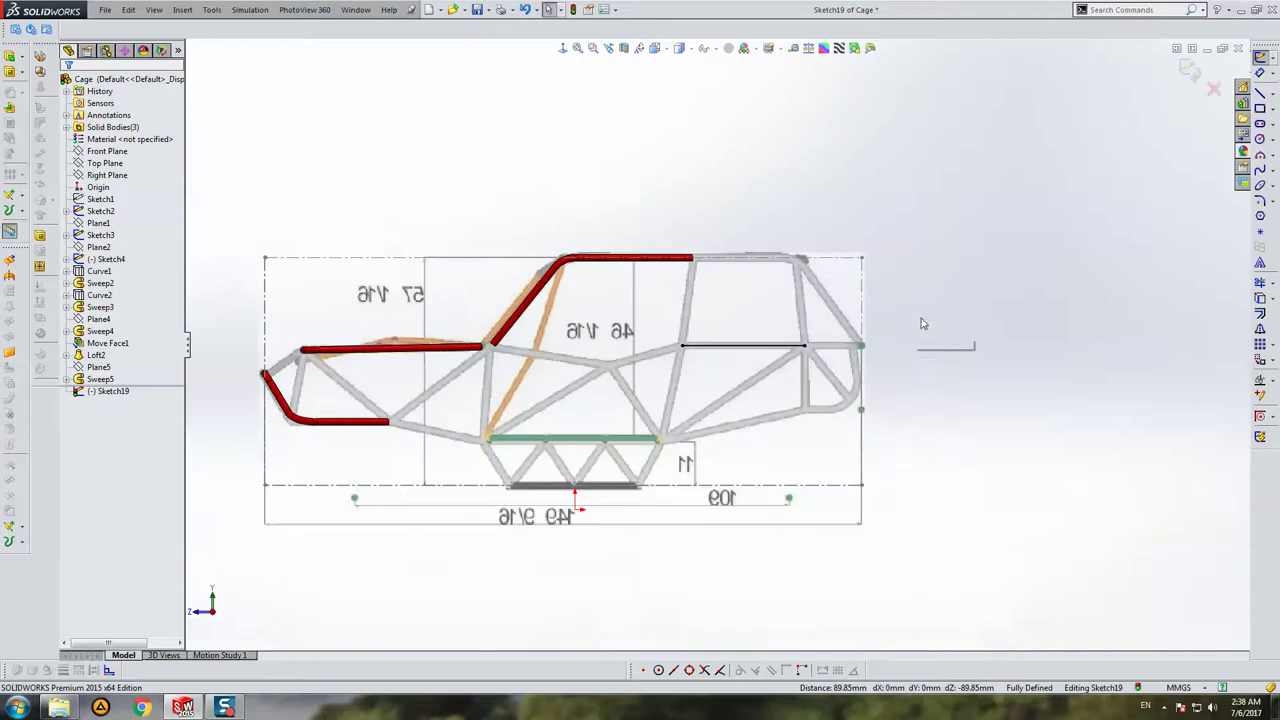
Step: Draw a vertical line from the horizontal line's left end down to the lower dimension line
{"action": "left_click", "coordinate": [1260, 93]}
{"action": "scroll", "coordinate": [694, 414], "scroll_direction": "down", "scroll_amount": 3}
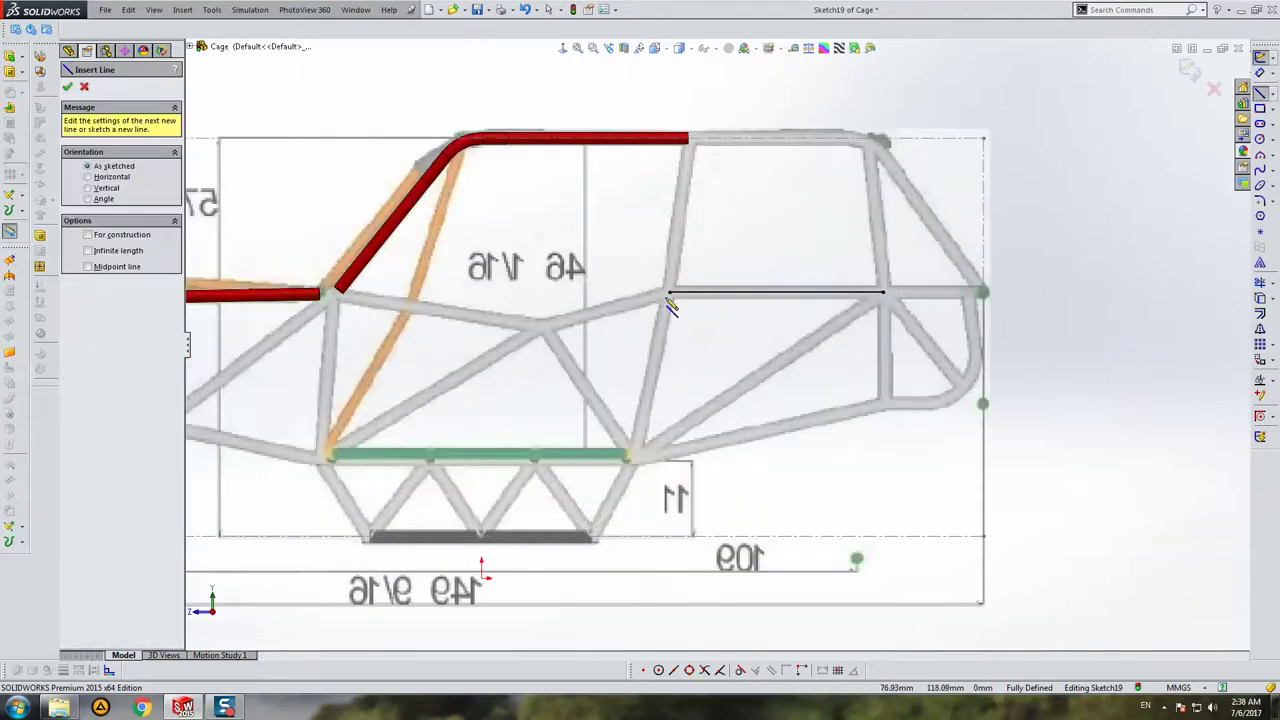
{"action": "left_click", "coordinate": [669, 292]}
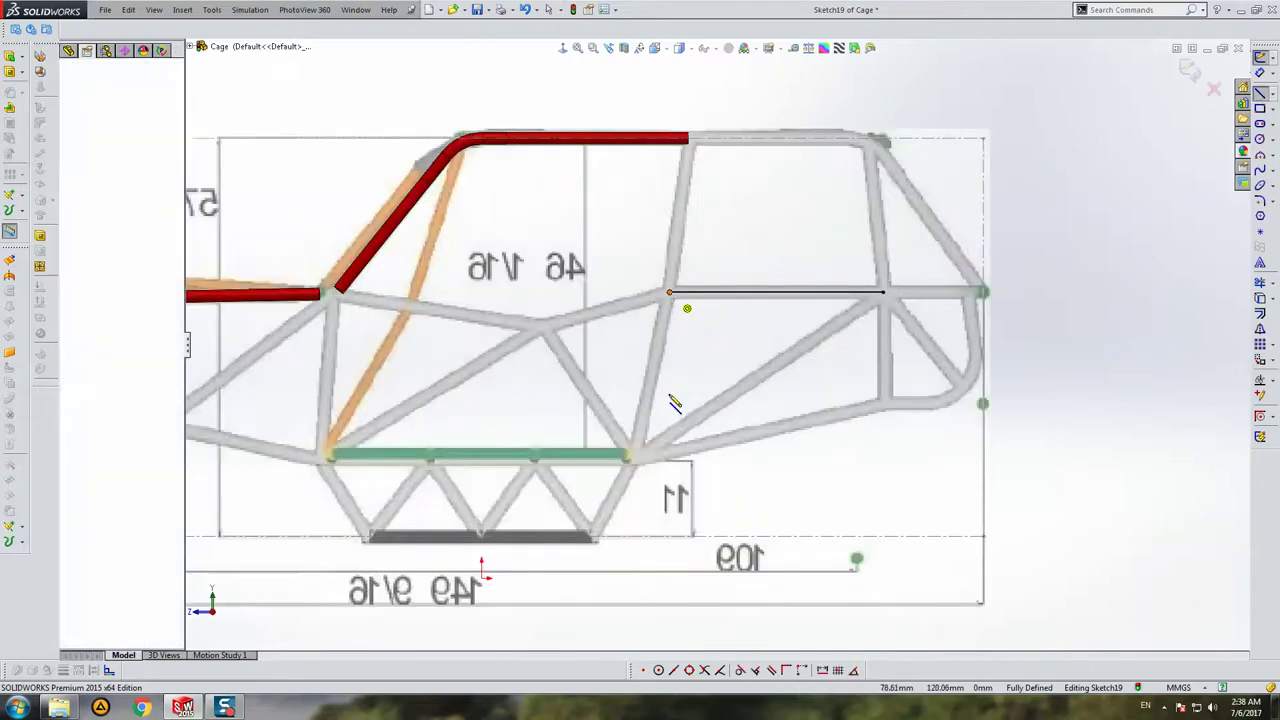
{"action": "left_click", "coordinate": [669, 535]}
{"action": "key", "text": "Escape"}
{"action": "left_click", "coordinate": [669, 420]}
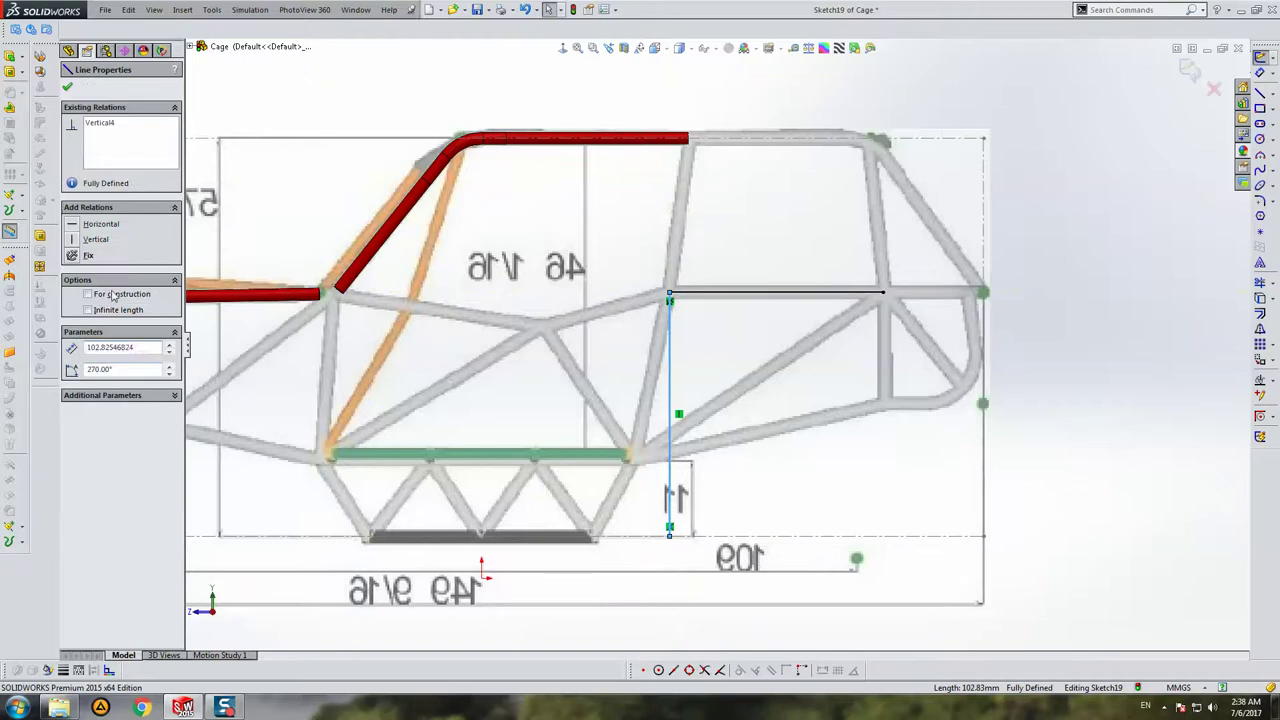
{"action": "left_click", "coordinate": [1113, 243]}
Step: Add a matching vertical line from the right end, close Sketch19 and view the cage from above
{"action": "key", "text": "l"}
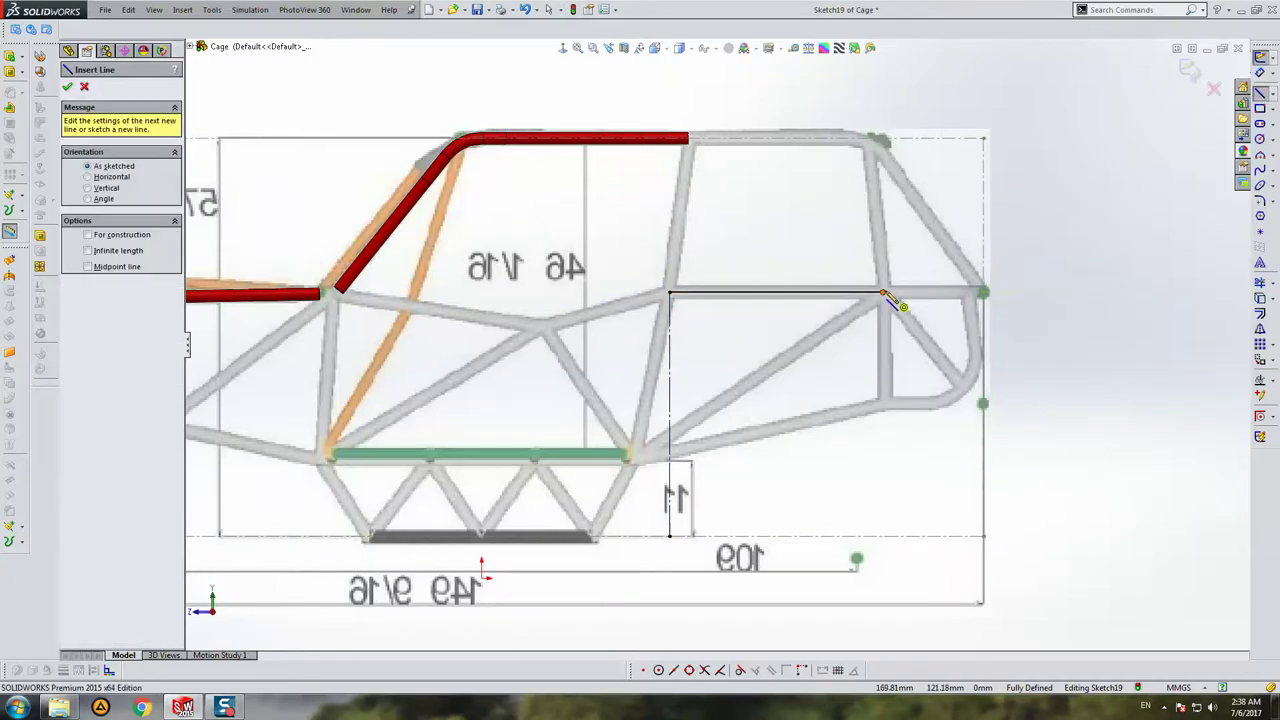
{"action": "left_click", "coordinate": [883, 293]}
{"action": "left_click", "coordinate": [883, 478]}
{"action": "key", "text": "Escape"}
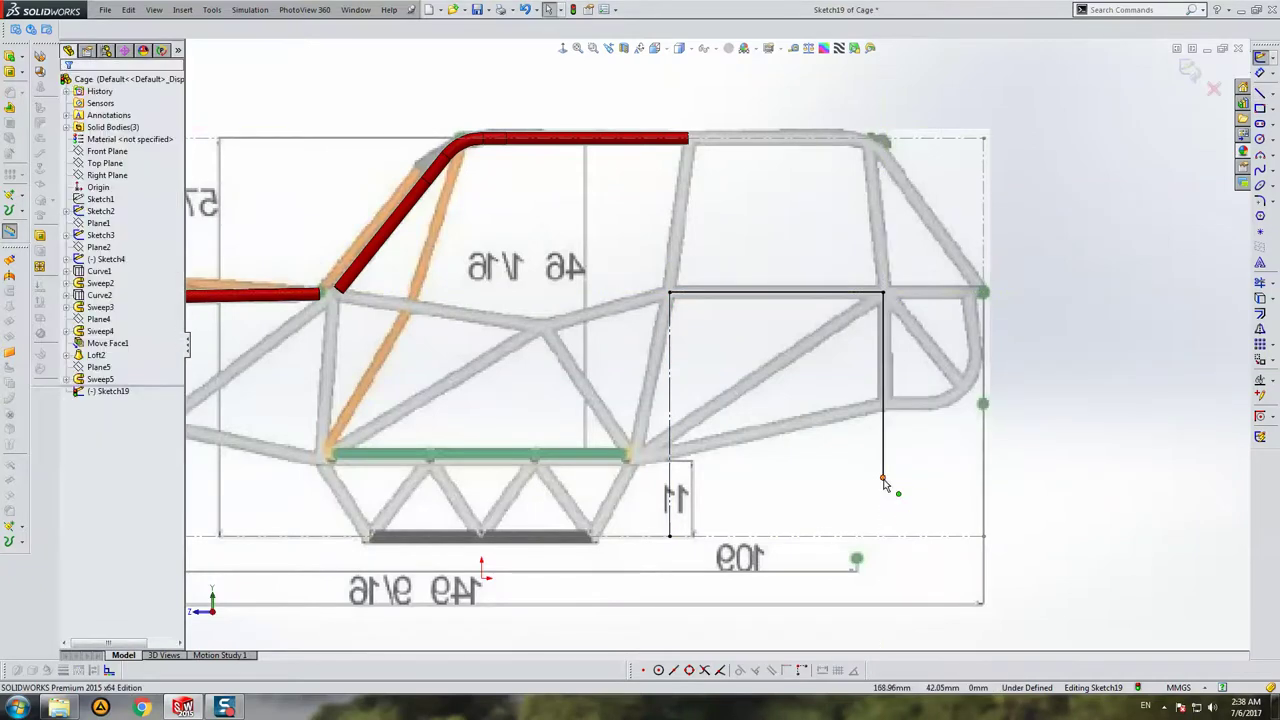
{"action": "left_click_drag", "start_coordinate": [883, 479], "coordinate": [884, 531]}
{"action": "left_click", "coordinate": [884, 480]}
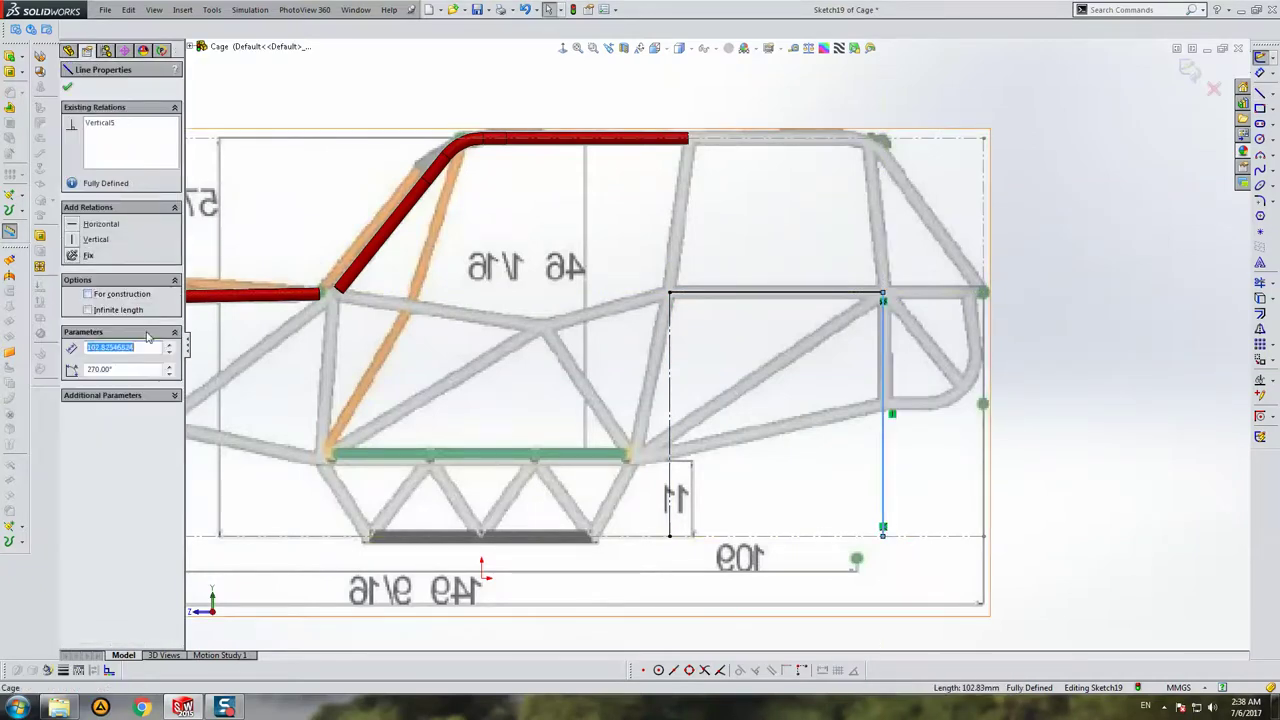
{"action": "left_click", "coordinate": [1190, 68]}
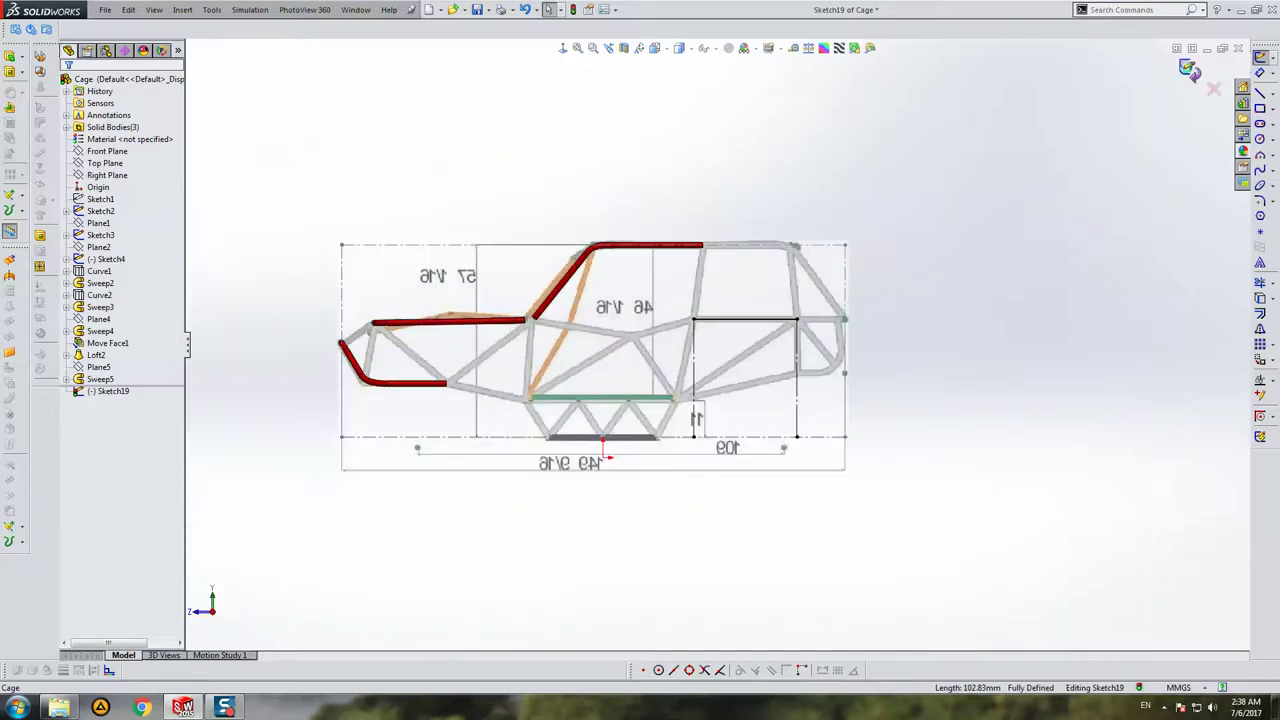
{"action": "key", "text": "shift+Up"}
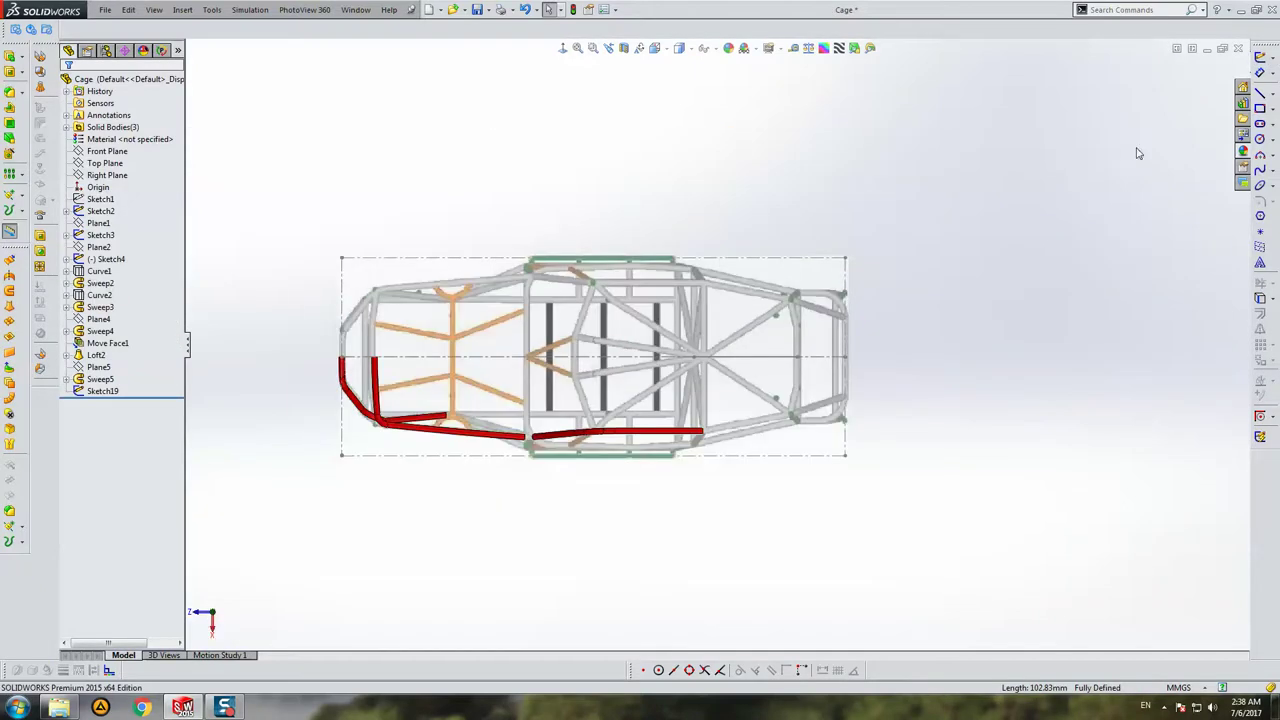
Step: Inspect the new tube zoomed in from above, return to the side view, and select Plane1
{"action": "scroll", "coordinate": [958, 315], "scroll_direction": "down", "scroll_amount": 2}
{"action": "scroll", "coordinate": [677, 318], "scroll_direction": "down", "scroll_amount": 2}
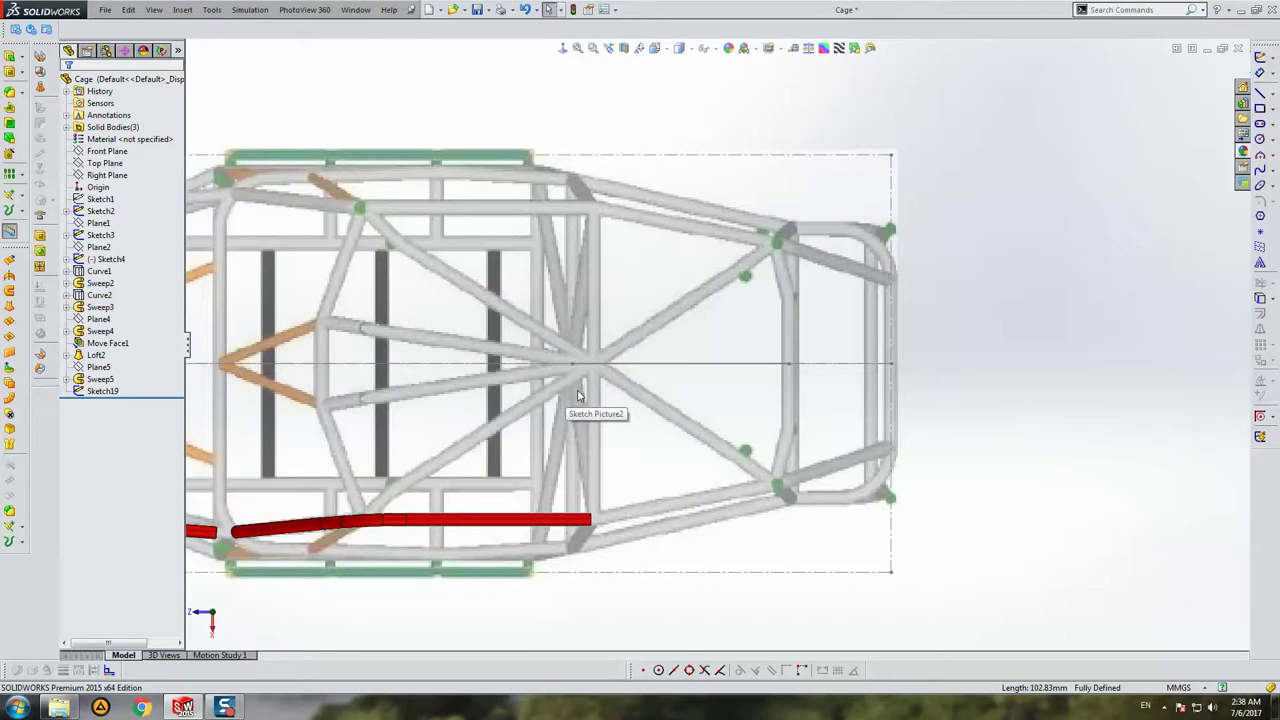
{"action": "key", "text": "shift+Up"}
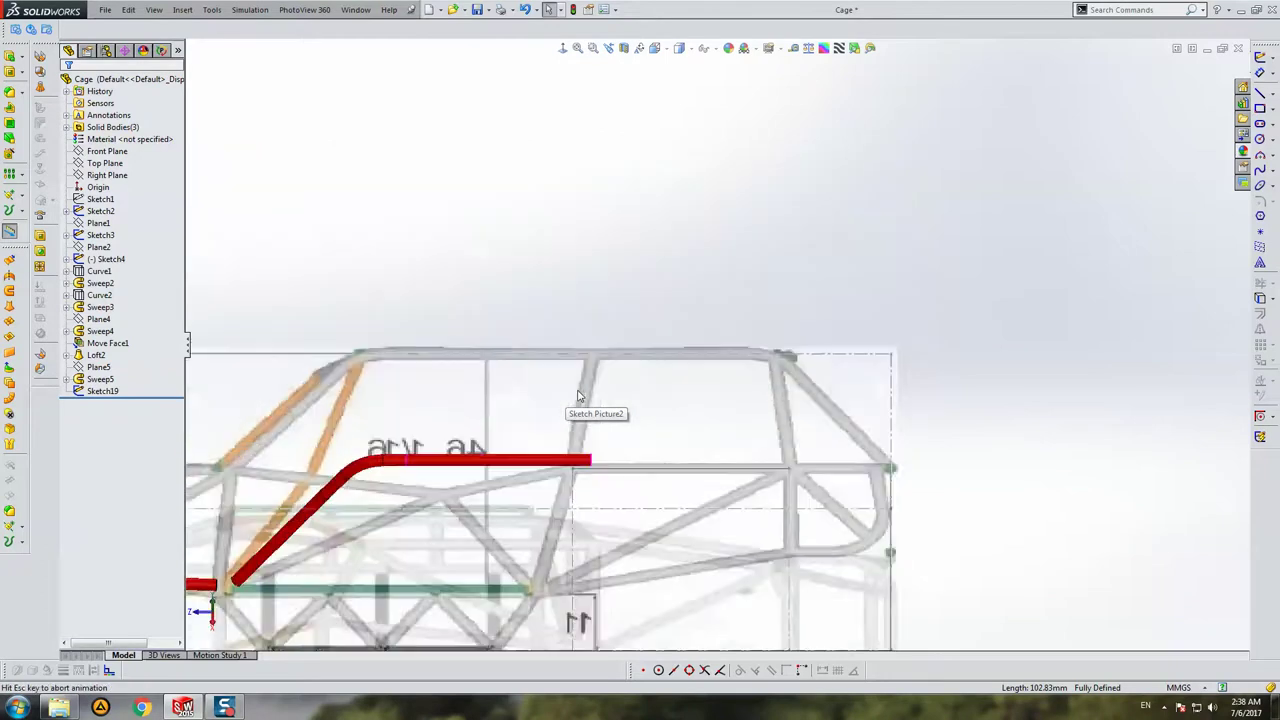
{"action": "scroll", "coordinate": [431, 380], "scroll_direction": "up", "scroll_amount": 2}
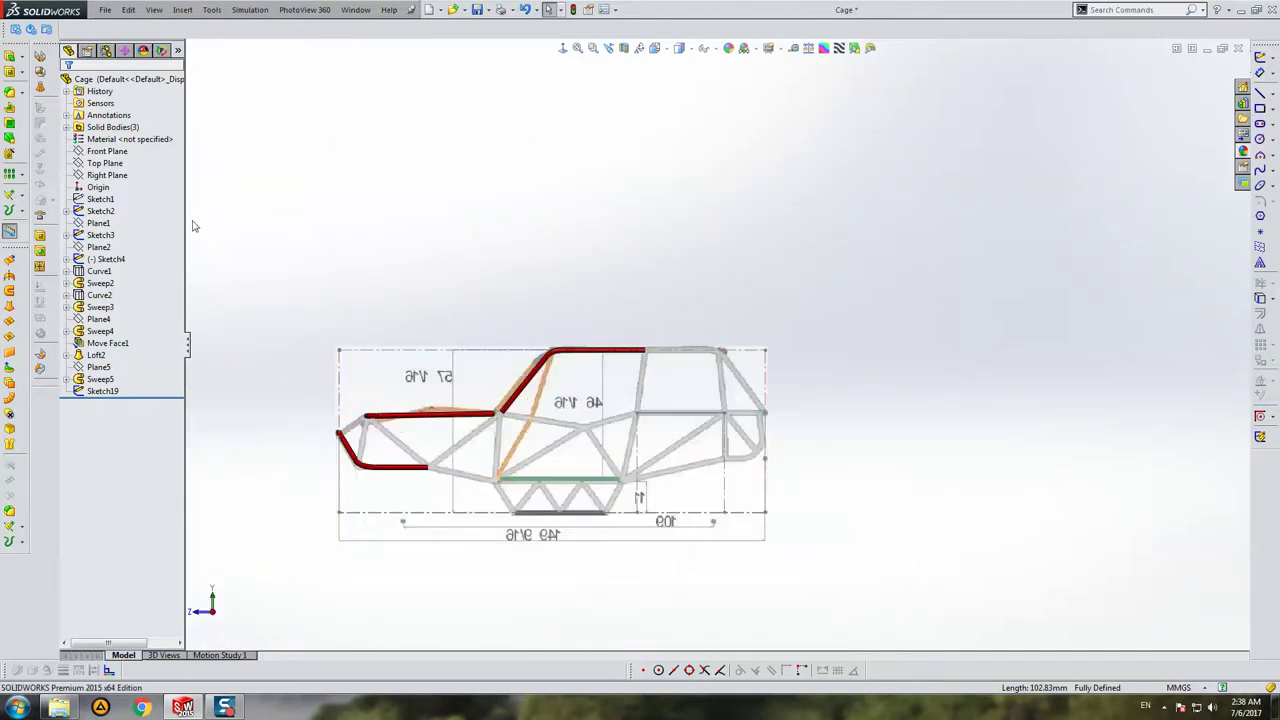
{"action": "left_click", "coordinate": [100, 223]}
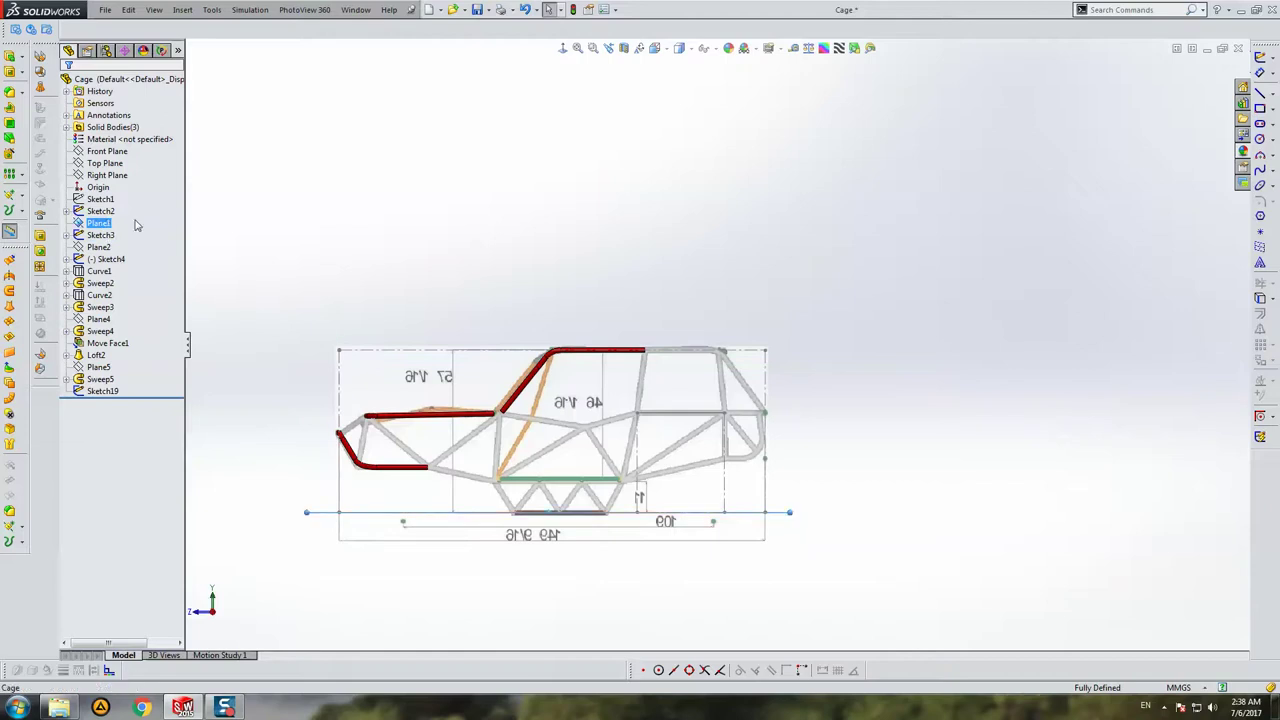
Step: Start a sketch on Plane1 and draw two short reference lines for the tube's top-view path
{"action": "left_click", "coordinate": [1257, 57]}
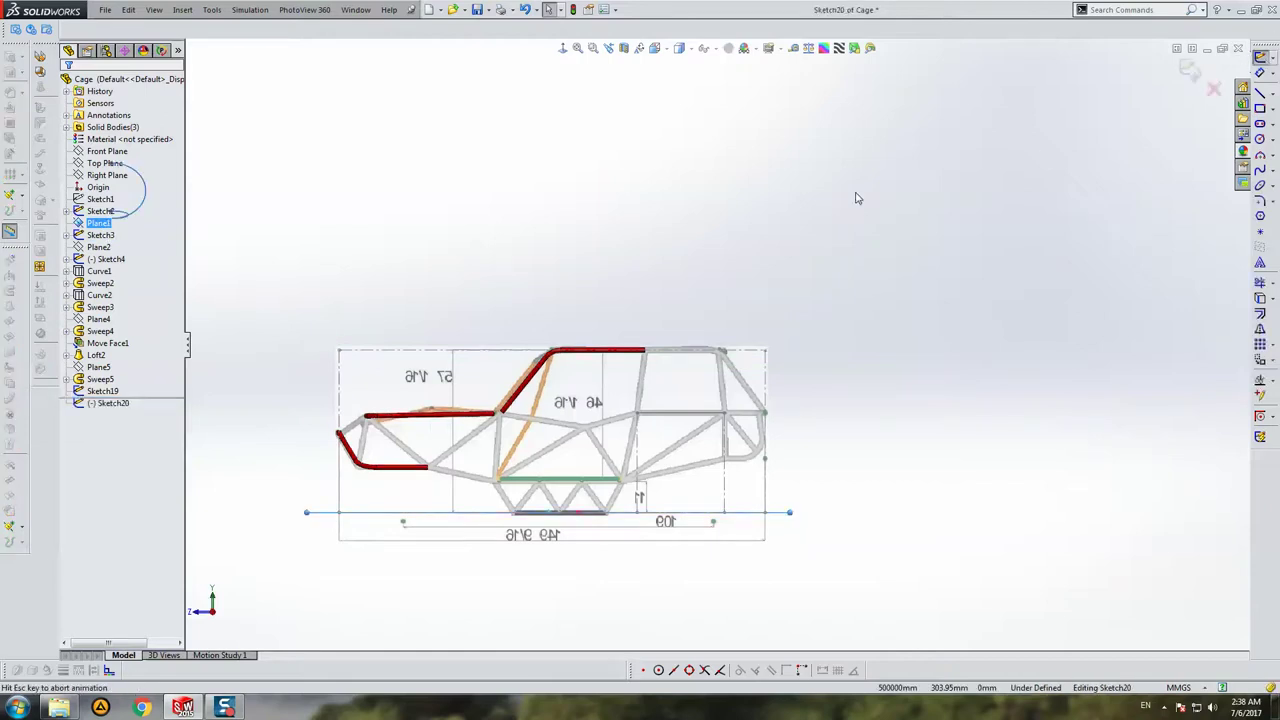
{"action": "scroll", "coordinate": [770, 488], "scroll_direction": "down", "scroll_amount": 3}
{"action": "scroll", "coordinate": [640, 486], "scroll_direction": "down", "scroll_amount": 3}
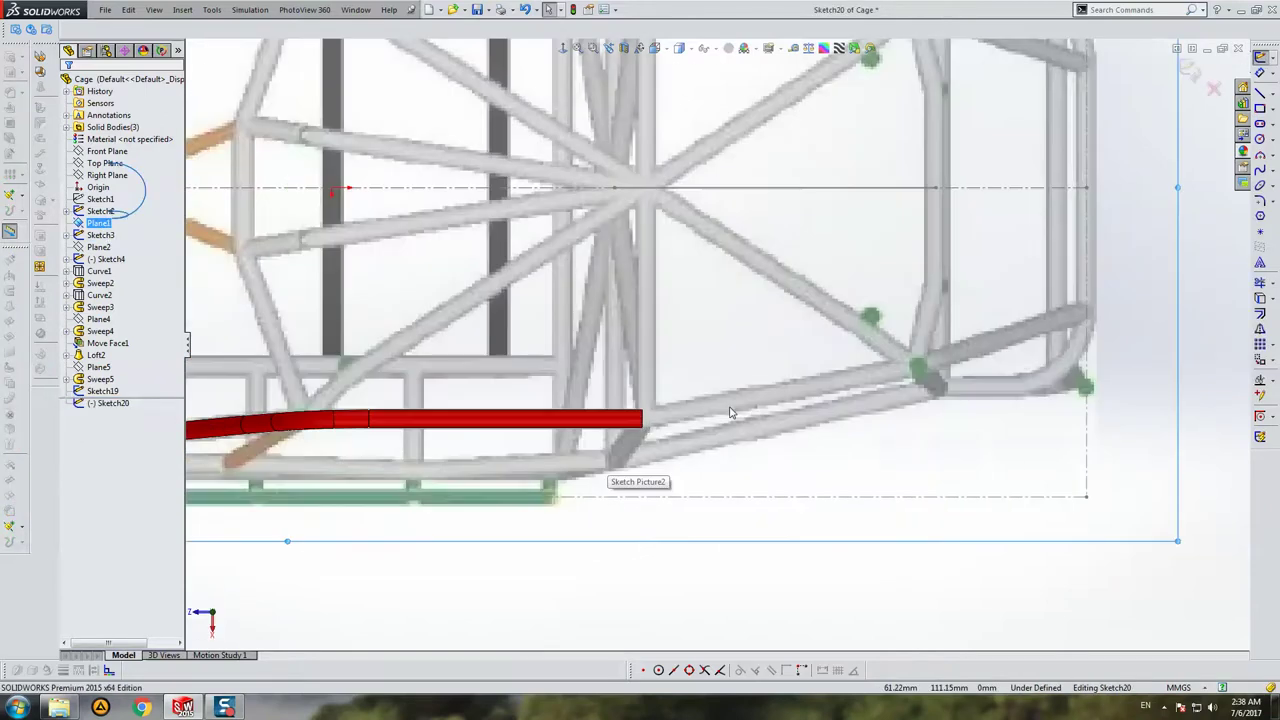
{"action": "left_click", "coordinate": [618, 207]}
{"action": "left_click", "coordinate": [618, 350]}
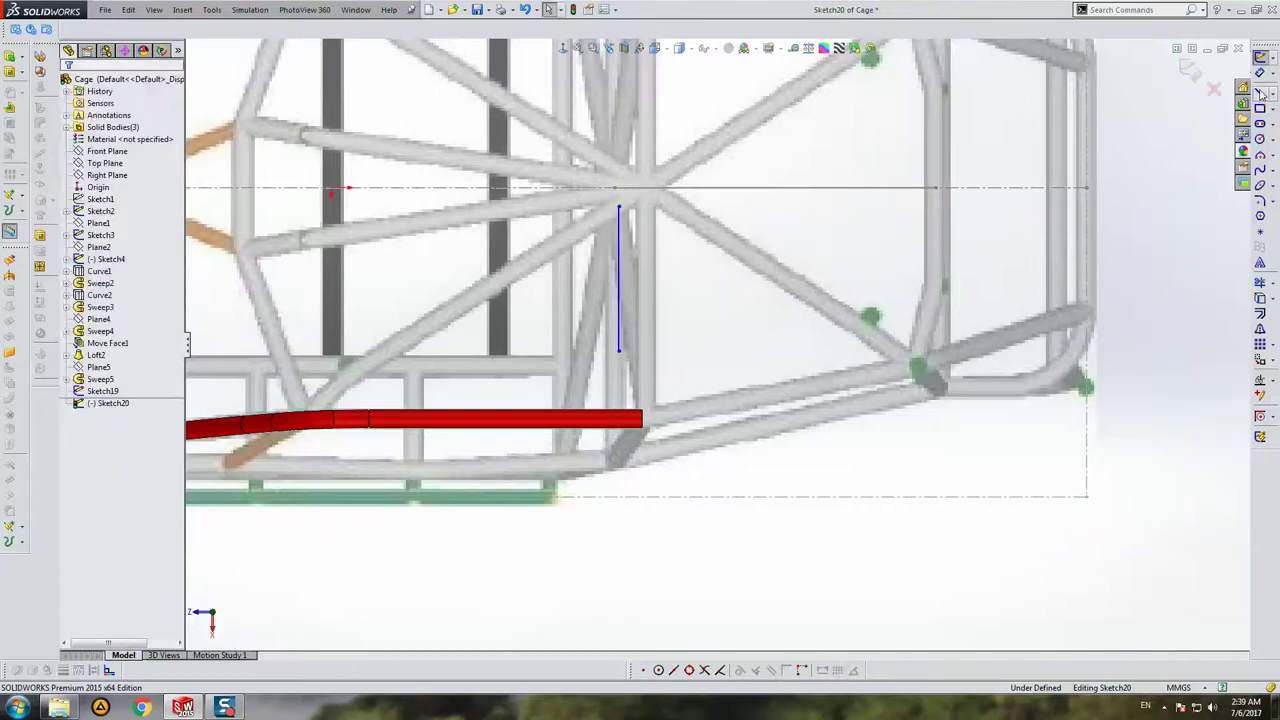
{"action": "left_click", "coordinate": [926, 230]}
{"action": "left_click", "coordinate": [926, 293]}
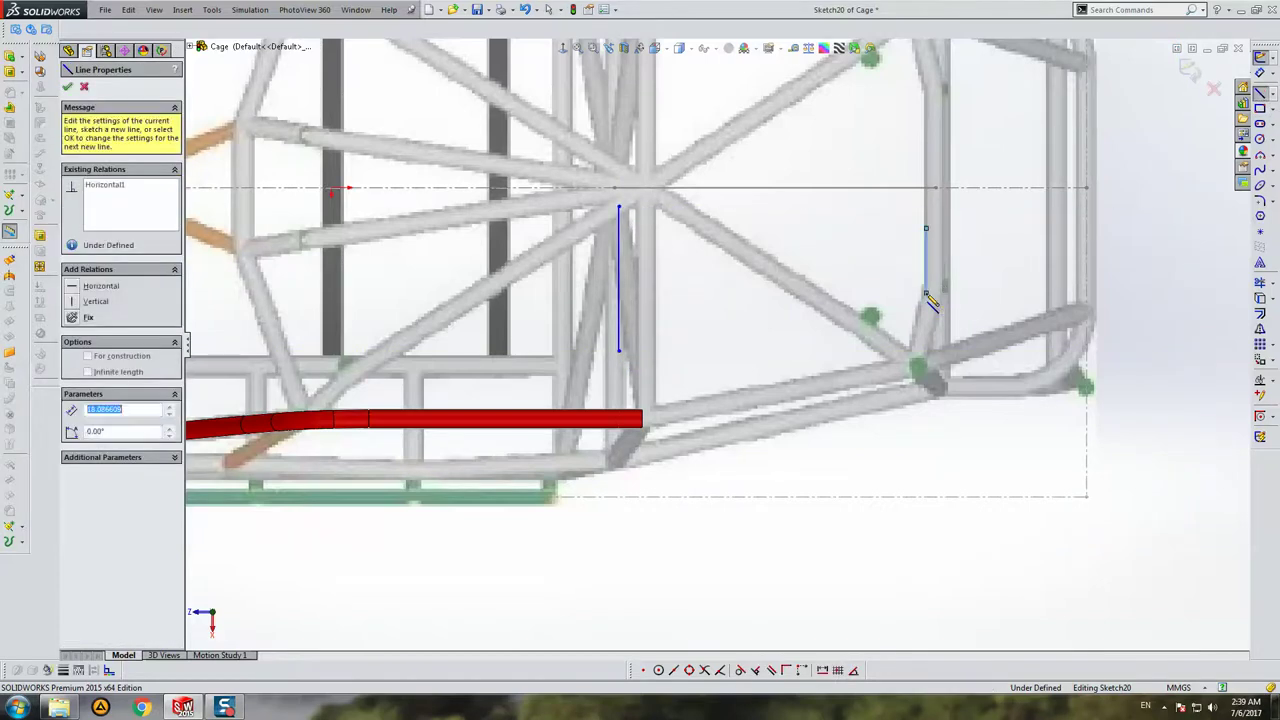
{"action": "key", "text": "Escape"}
Step: Pierce the top endpoints of both lines onto the matching Sketch19 side-view lines
{"action": "left_click", "coordinate": [926, 231]}
{"action": "middle_click_drag", "start_coordinate": [928, 232], "coordinate": [938, 201]}
{"action": "left_click", "coordinate": [938, 201], "text": "ctrl"}
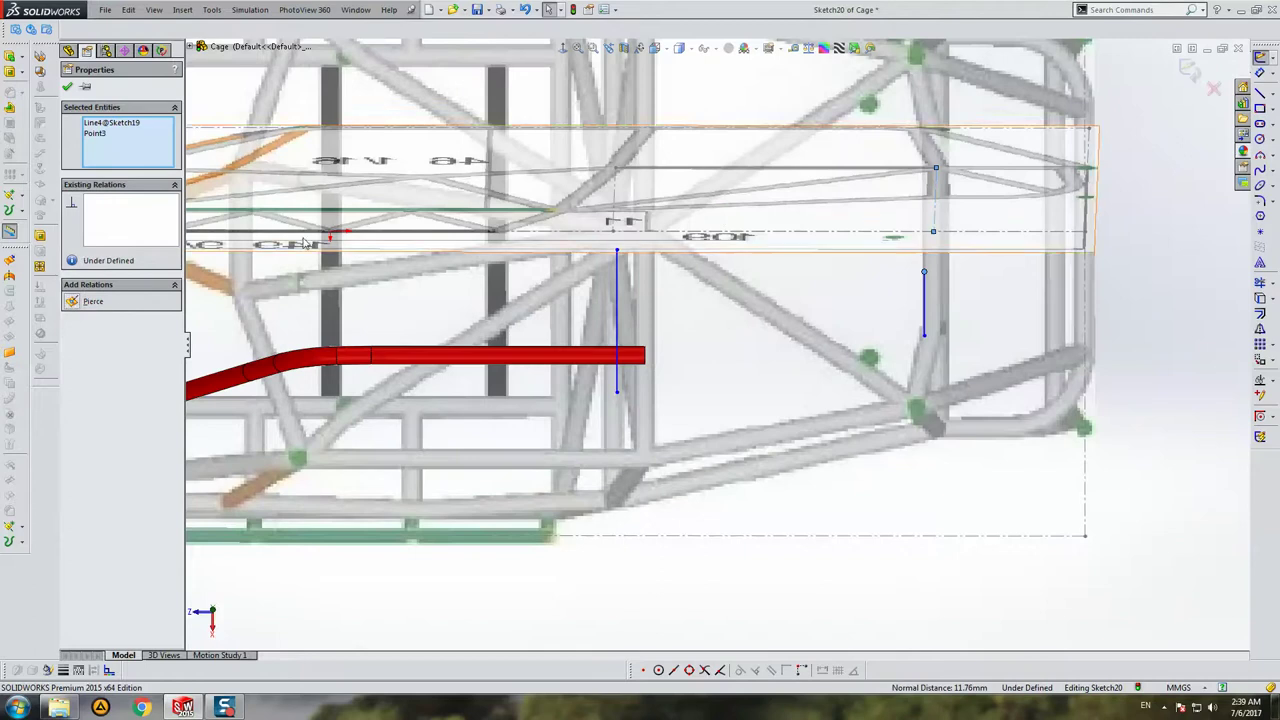
{"action": "left_click", "coordinate": [97, 300]}
{"action": "left_click", "coordinate": [616, 250]}
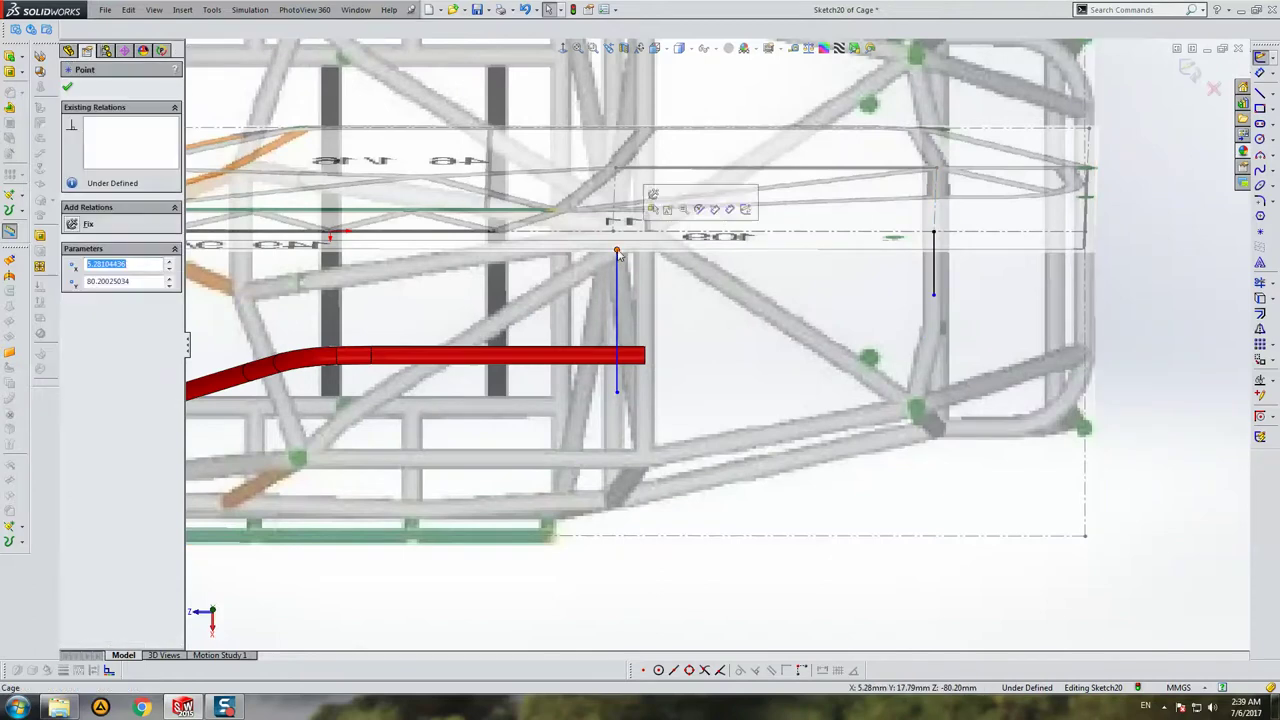
{"action": "left_click", "coordinate": [238, 212], "text": "ctrl"}
{"action": "left_click", "coordinate": [88, 303]}
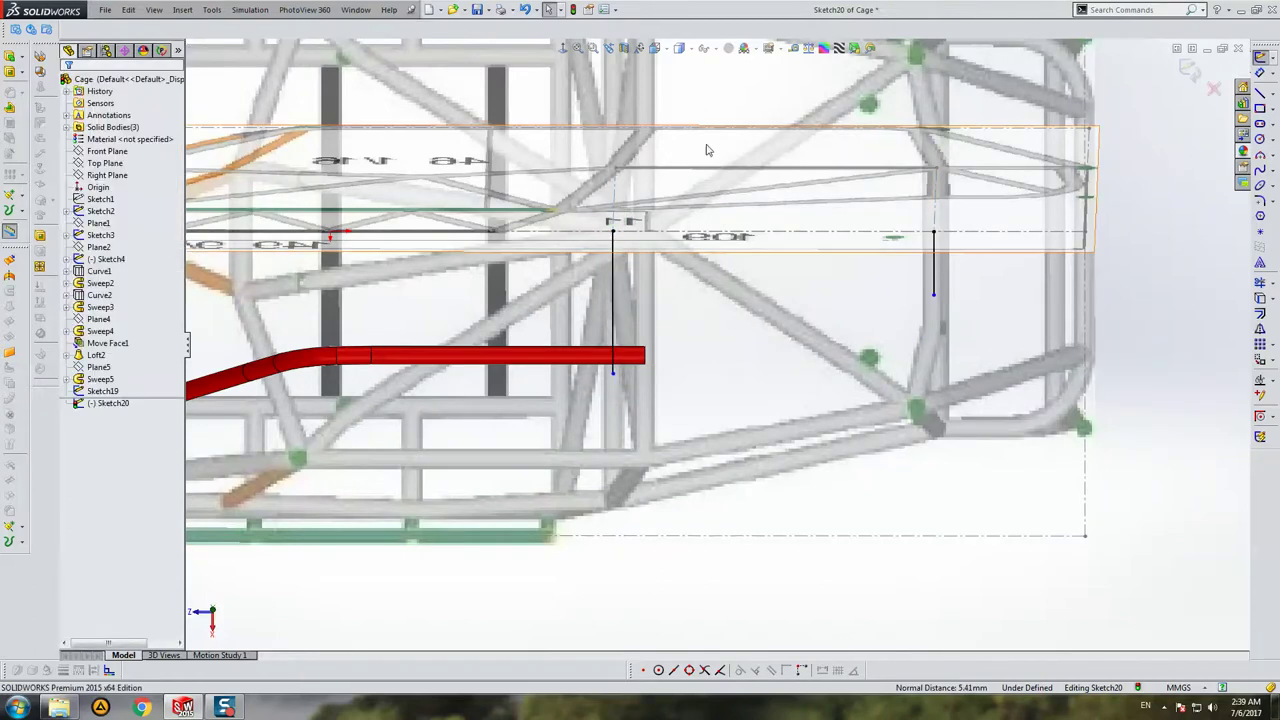
Step: In front view, extend the lines to the red tube and corner tube, making both construction lines
{"action": "key", "text": "ctrl+8"}
{"action": "scroll", "coordinate": [778, 260], "scroll_direction": "down", "scroll_amount": 5}
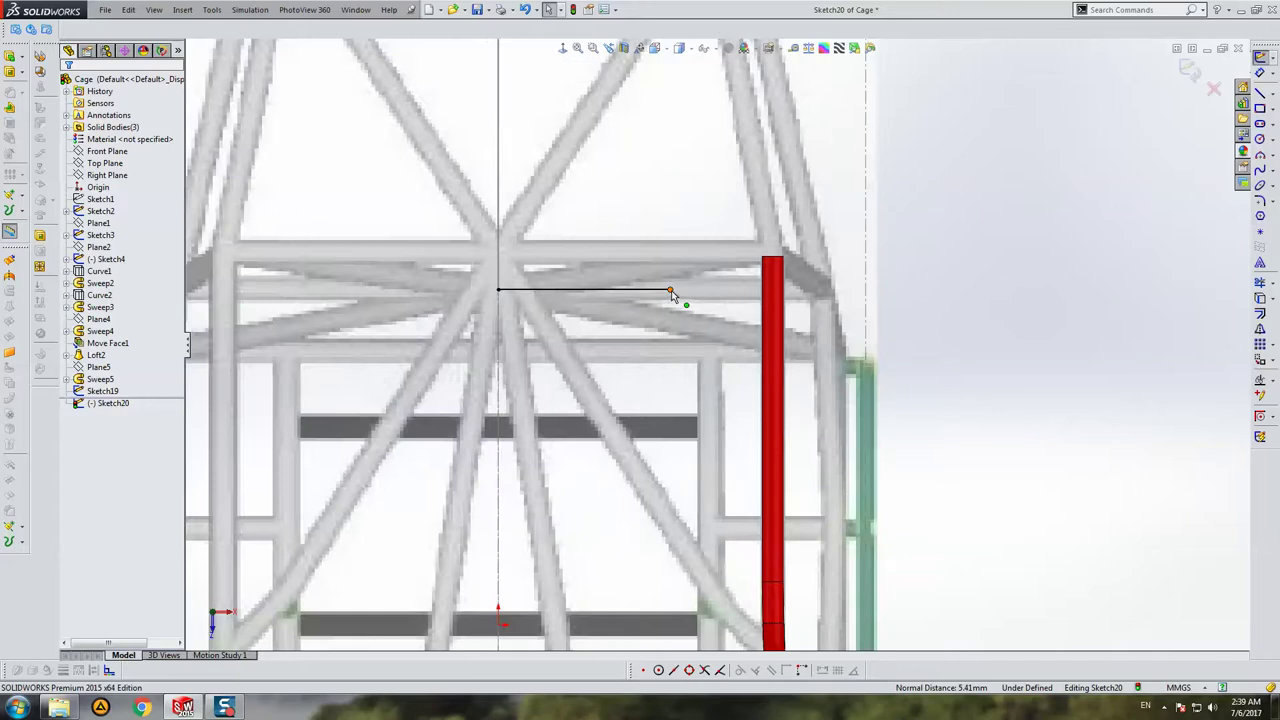
{"action": "left_click_drag", "start_coordinate": [671, 295], "coordinate": [818, 305]}
{"action": "scroll", "coordinate": [780, 410], "scroll_direction": "up", "scroll_amount": 3}
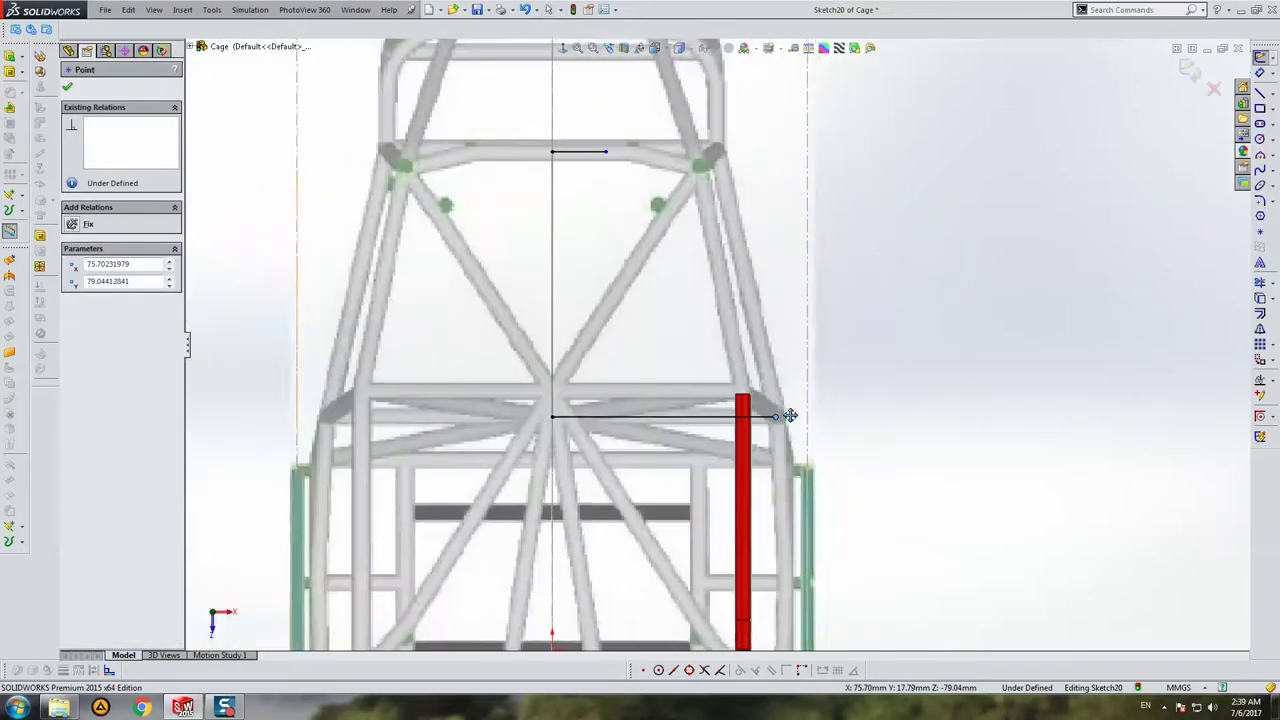
{"action": "left_click_drag", "start_coordinate": [615, 155], "coordinate": [688, 165]}
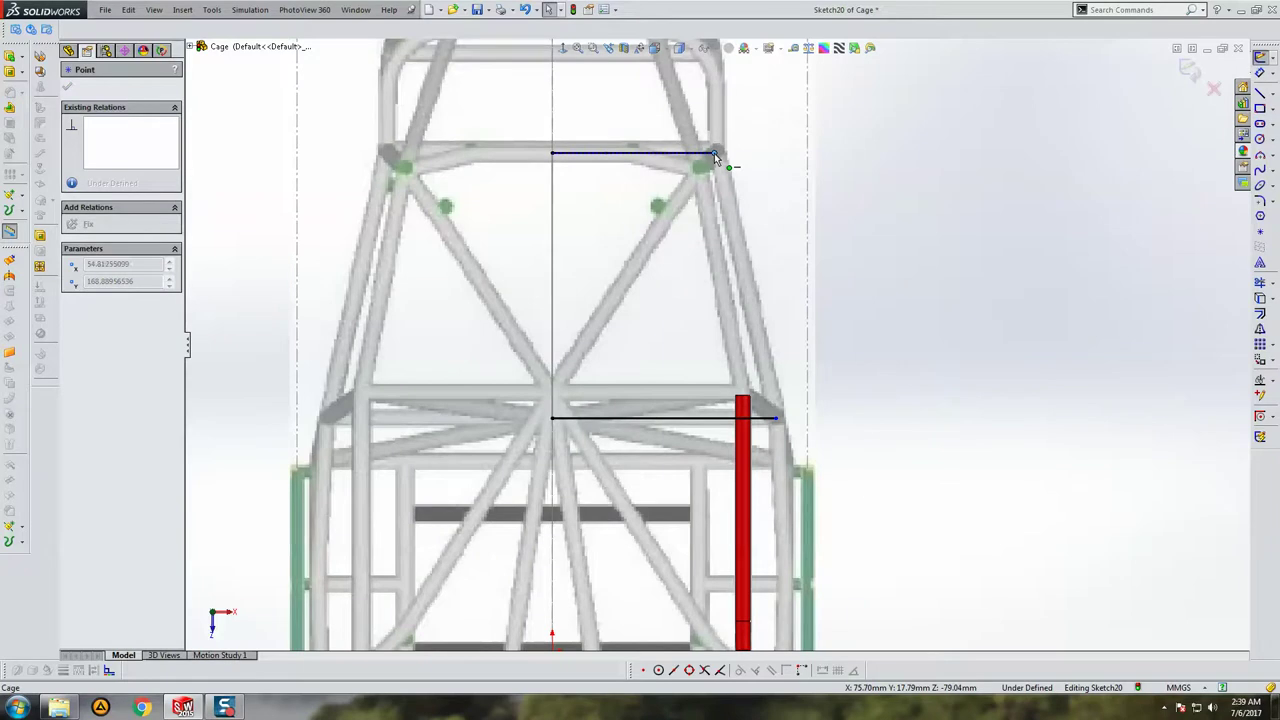
{"action": "left_click_drag", "start_coordinate": [717, 153], "coordinate": [674, 162]}
{"action": "scroll", "coordinate": [911, 214], "scroll_direction": "up", "scroll_amount": 3}
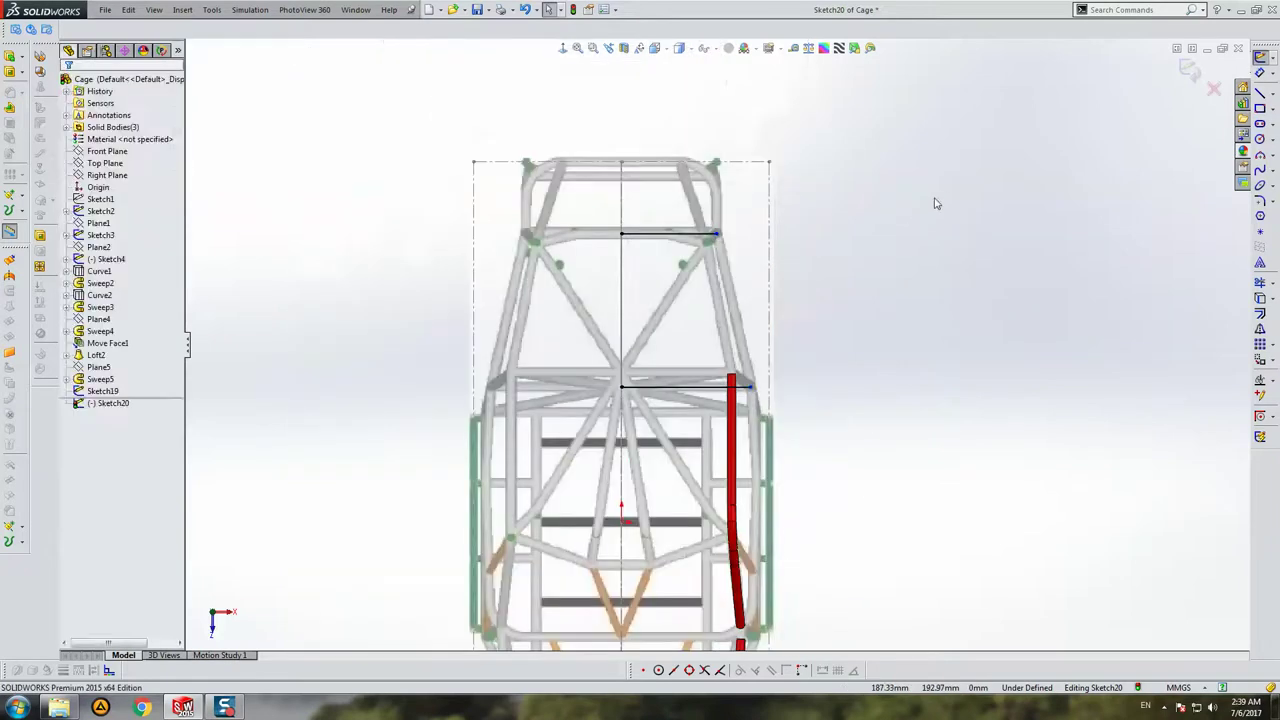
{"action": "left_click_drag", "start_coordinate": [934, 200], "coordinate": [496, 408]}
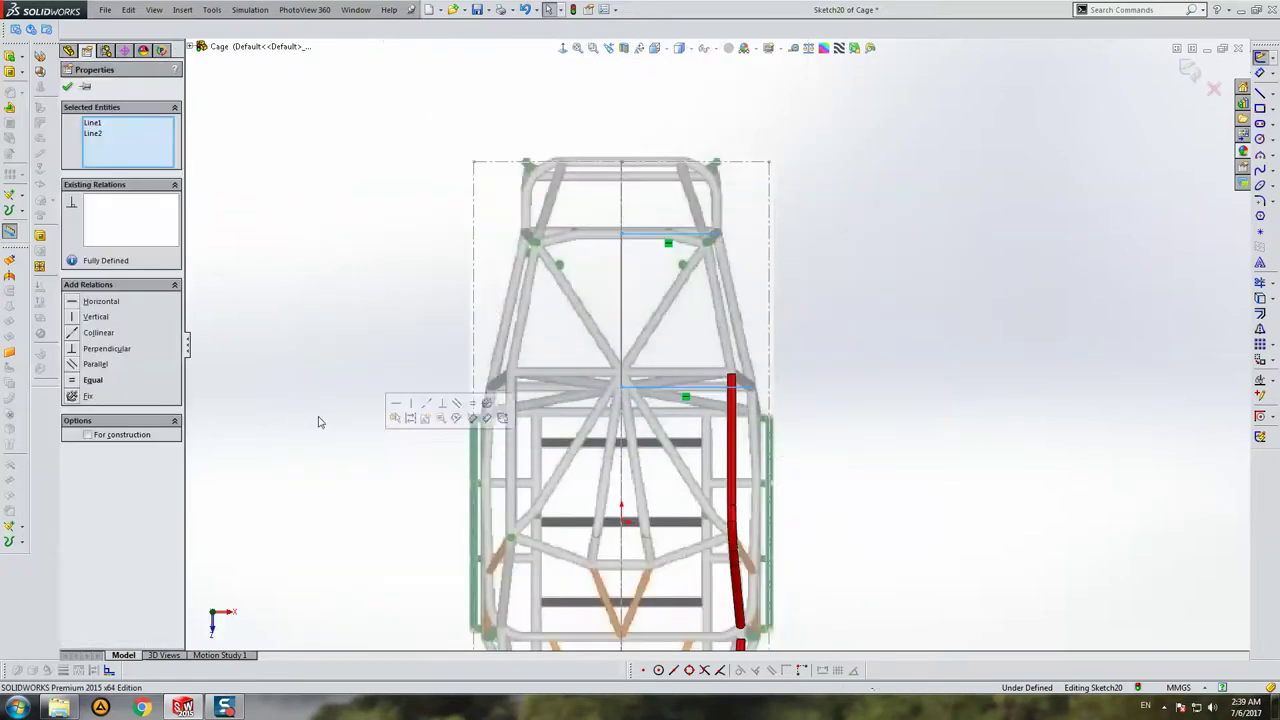
{"action": "left_click", "coordinate": [980, 340]}
{"action": "left_click", "coordinate": [717, 234]}
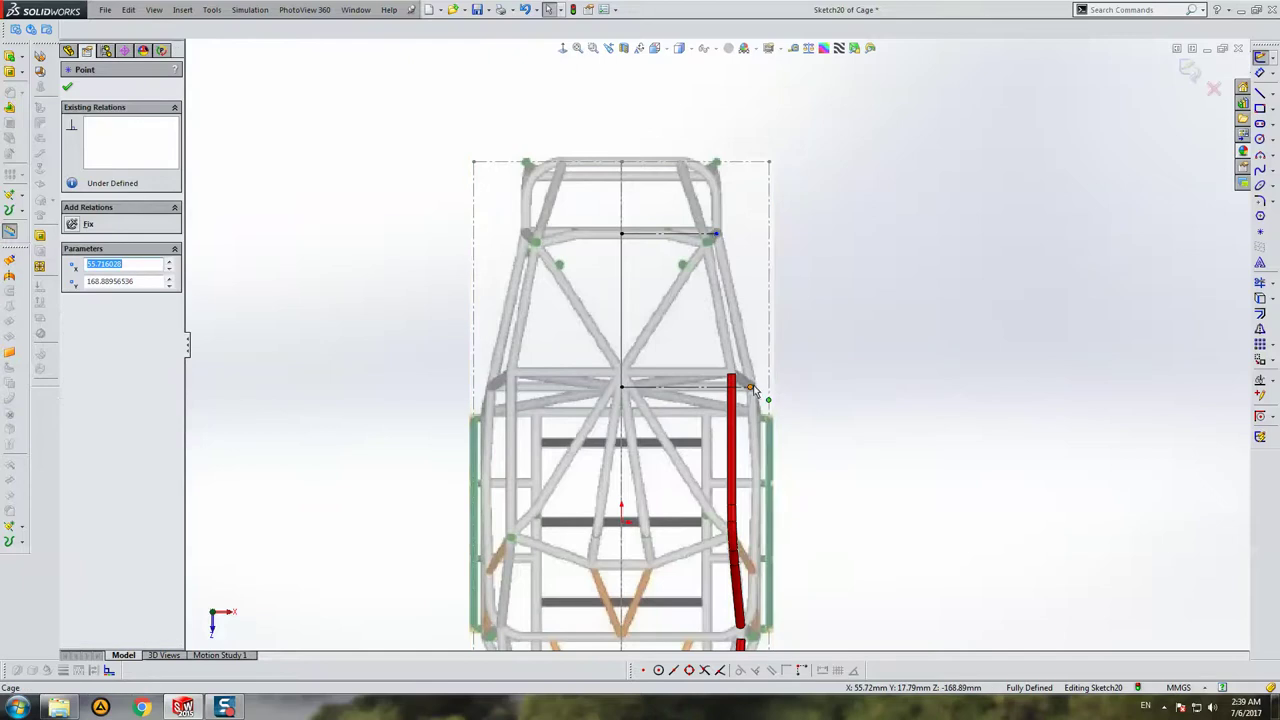
{"action": "left_click", "coordinate": [749, 386], "text": "ctrl"}
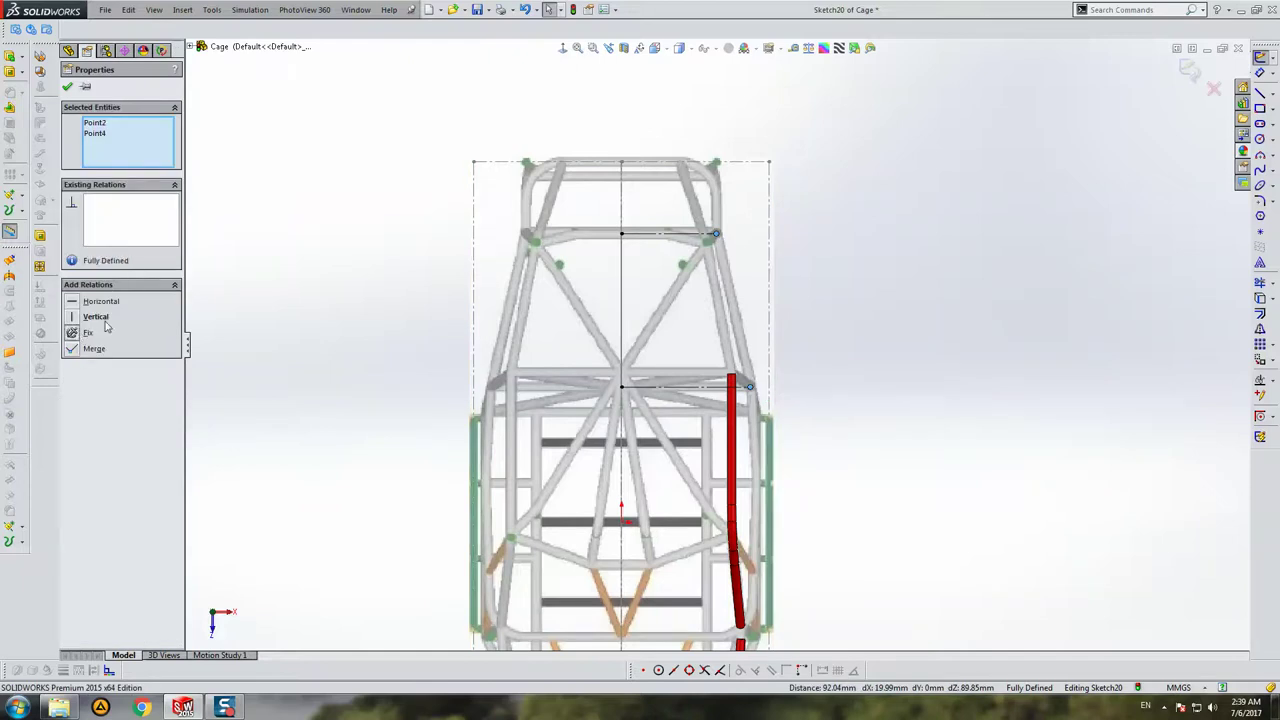
{"action": "key", "text": "Escape"}
Step: Draw the sloped line joining the two construction lines' ends and close Sketch20
{"action": "left_click", "coordinate": [1259, 92]}
{"action": "scroll", "coordinate": [790, 245], "scroll_direction": "down", "scroll_amount": 2}
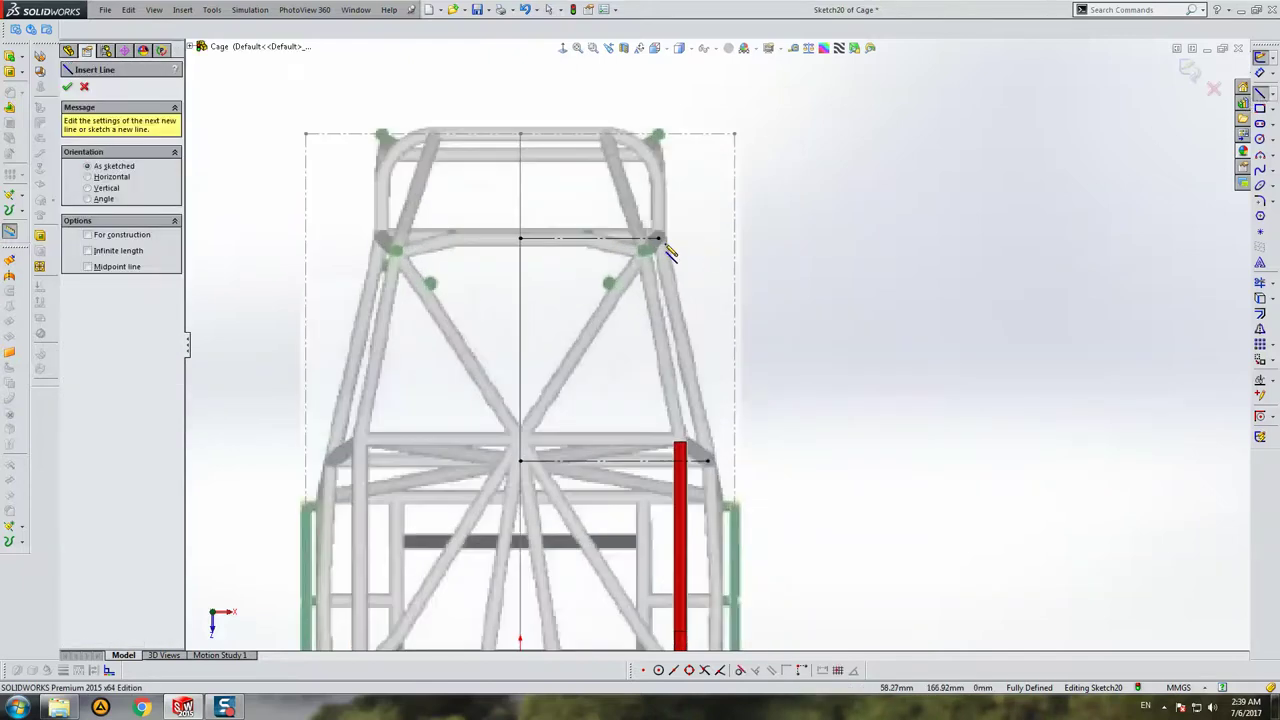
{"action": "left_click", "coordinate": [660, 240]}
{"action": "left_click", "coordinate": [708, 461]}
{"action": "key", "text": "Escape"}
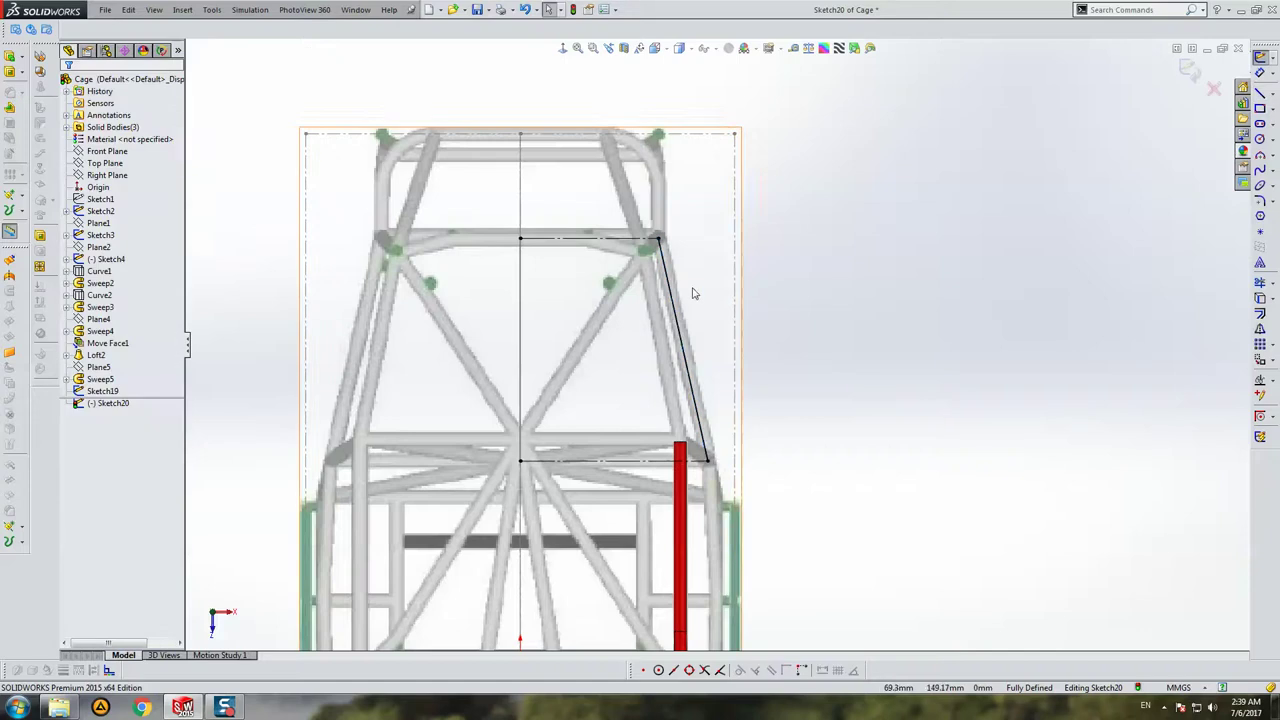
{"action": "scroll", "coordinate": [700, 353], "scroll_direction": "up", "scroll_amount": 2}
{"action": "mouse_move", "coordinate": [700, 353]}
{"action": "middle_mouse_down"}
{"action": "mouse_move", "coordinate": [646, 157]}
{"action": "mouse_move", "coordinate": [1132, 128]}
{"action": "middle_mouse_up"}
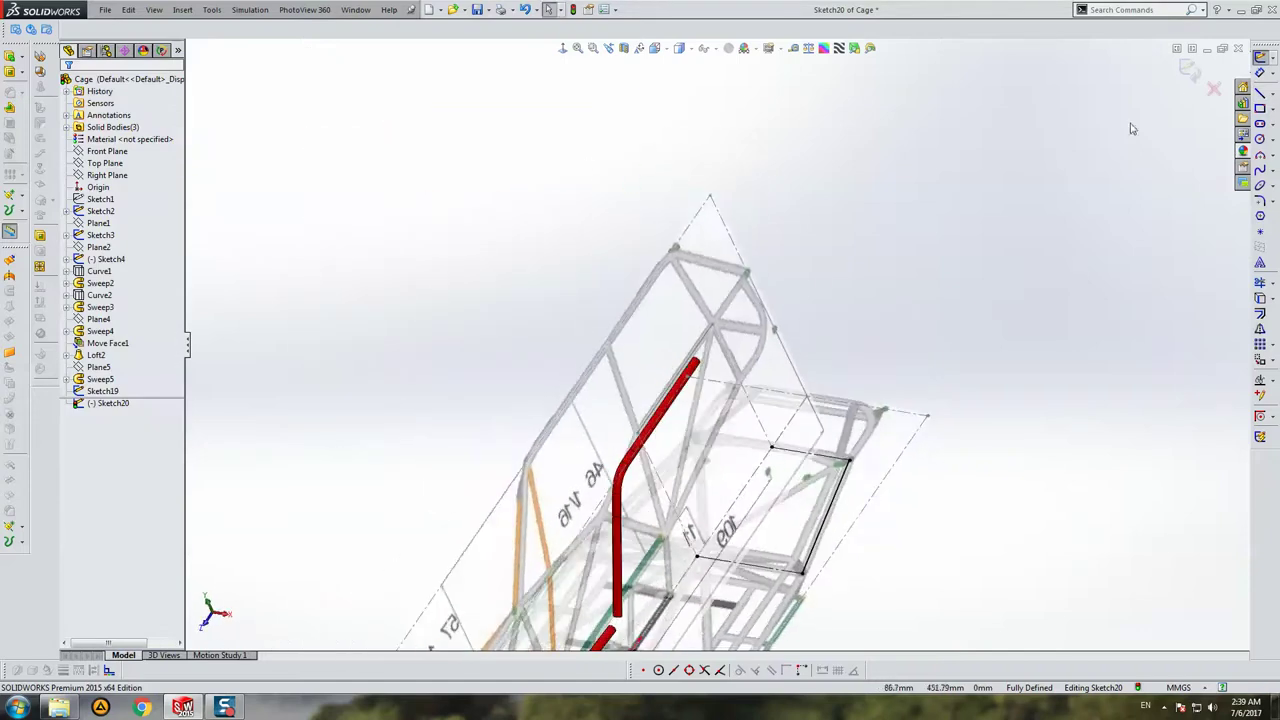
{"action": "left_click", "coordinate": [1190, 72]}
Step: Create projected curve Curve5 from Sketch19 and Sketch20
{"action": "left_click", "coordinate": [102, 391]}
{"action": "left_click", "coordinate": [102, 403], "text": "ctrl"}
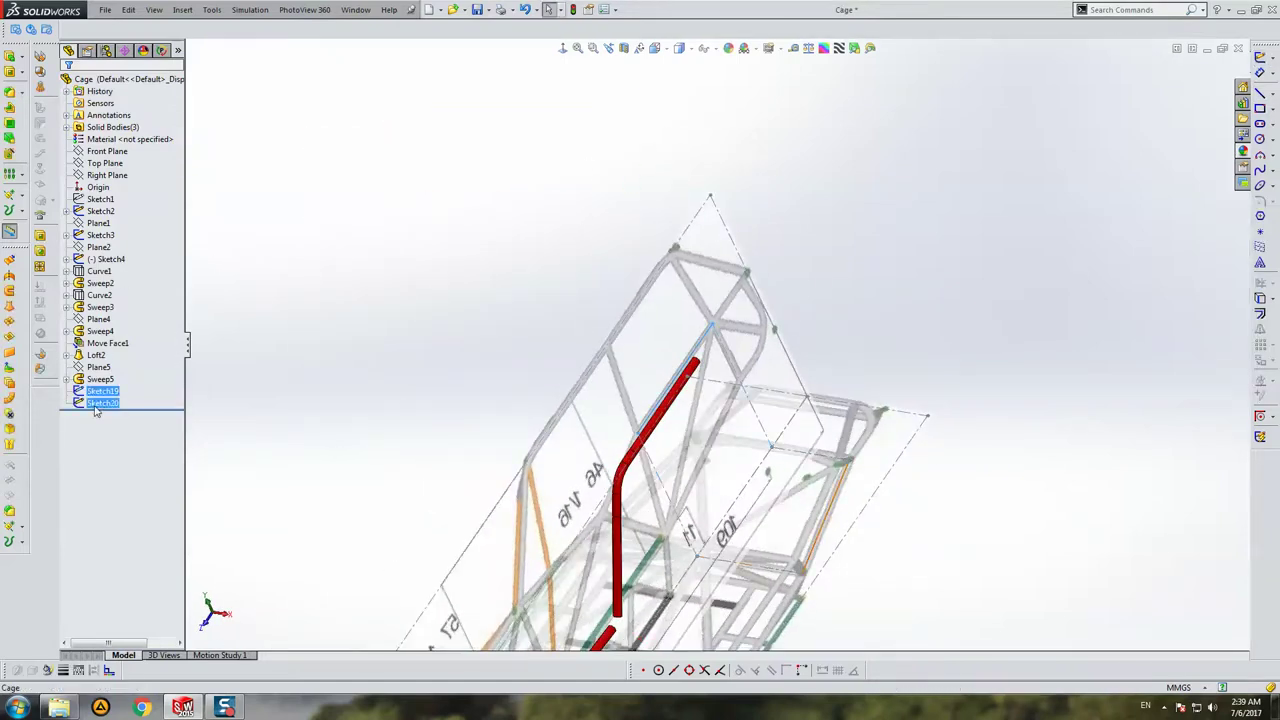
{"action": "left_click", "coordinate": [20, 510]}
{"action": "left_click", "coordinate": [40, 540]}
{"action": "key", "text": "Return"}
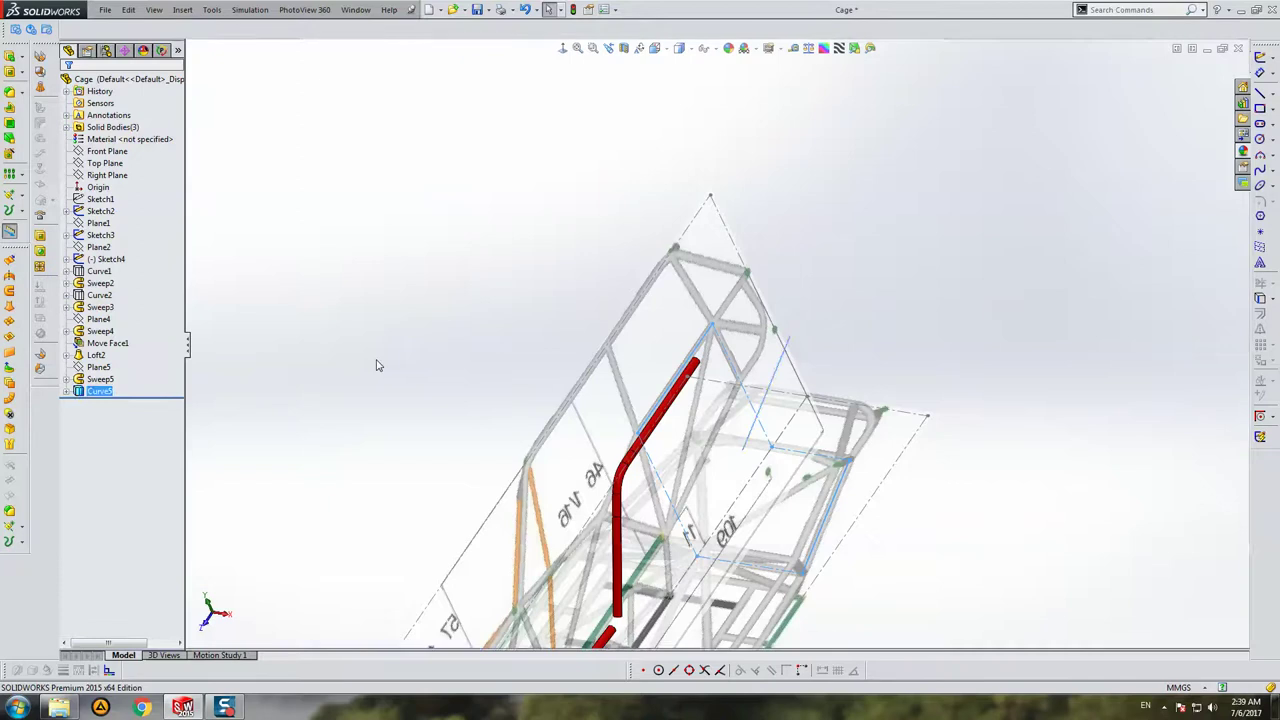
Step: Add reference plane Plane6 at the end of Curve5
{"action": "mouse_move", "coordinate": [377, 365]}
{"action": "middle_mouse_down"}
{"action": "mouse_move", "coordinate": [903, 391]}
{"action": "mouse_move", "coordinate": [780, 400]}
{"action": "mouse_move", "coordinate": [757, 478]}
{"action": "mouse_move", "coordinate": [698, 376]}
{"action": "middle_mouse_up"}
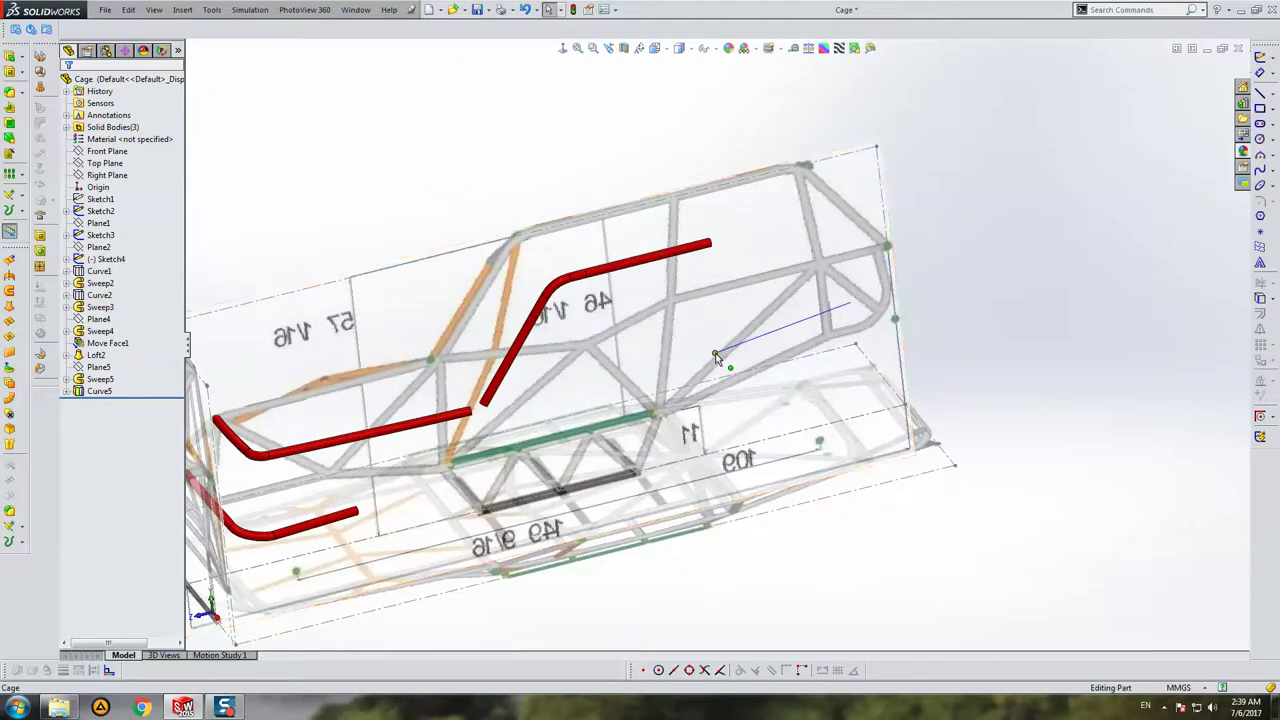
{"action": "left_click", "coordinate": [730, 348]}
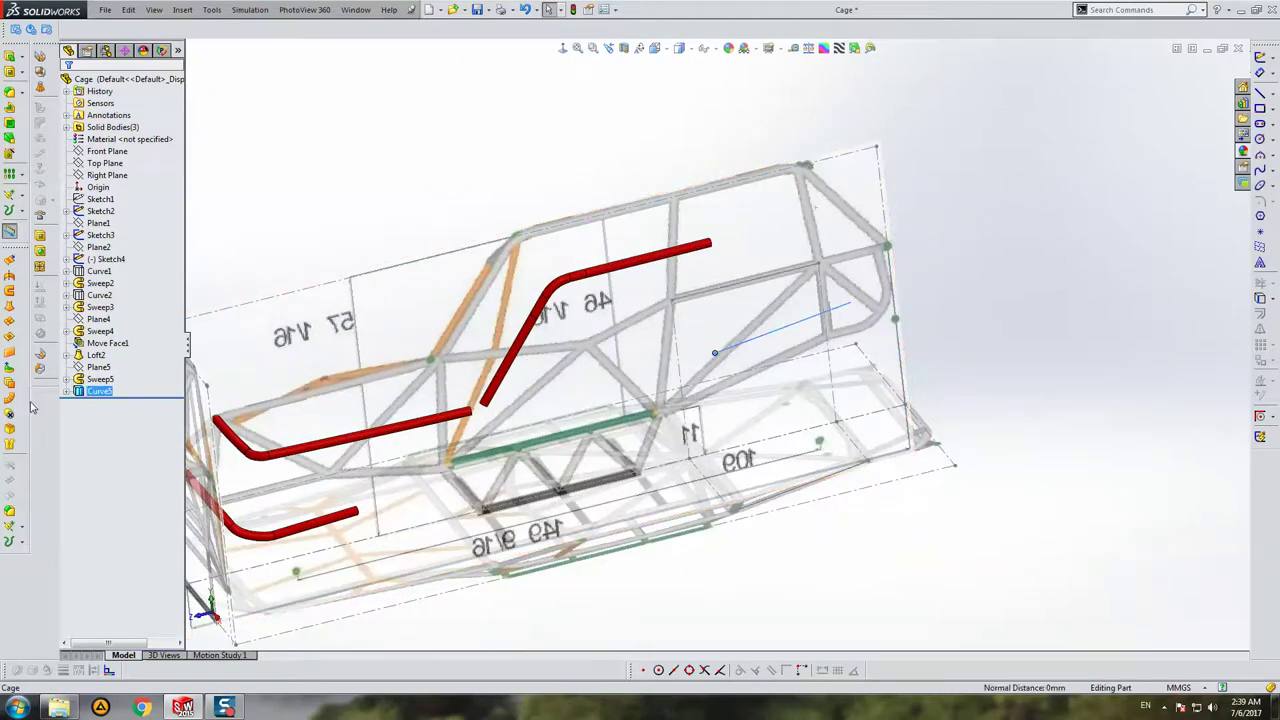
{"action": "left_click", "coordinate": [20, 527]}
{"action": "left_click", "coordinate": [40, 527]}
{"action": "key", "text": "Return"}
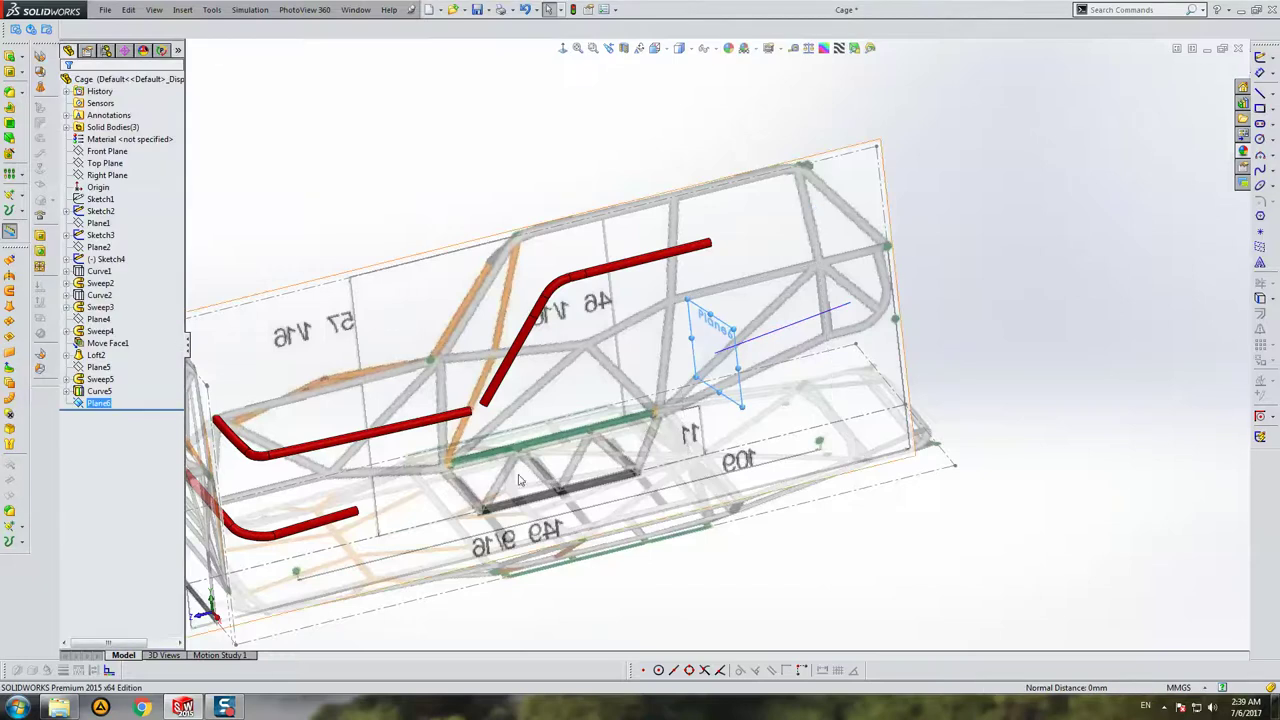
Step: Sketch a small circle on Plane6 with its centre pierced onto the Curve5 path
{"action": "left_click", "coordinate": [1260, 57]}
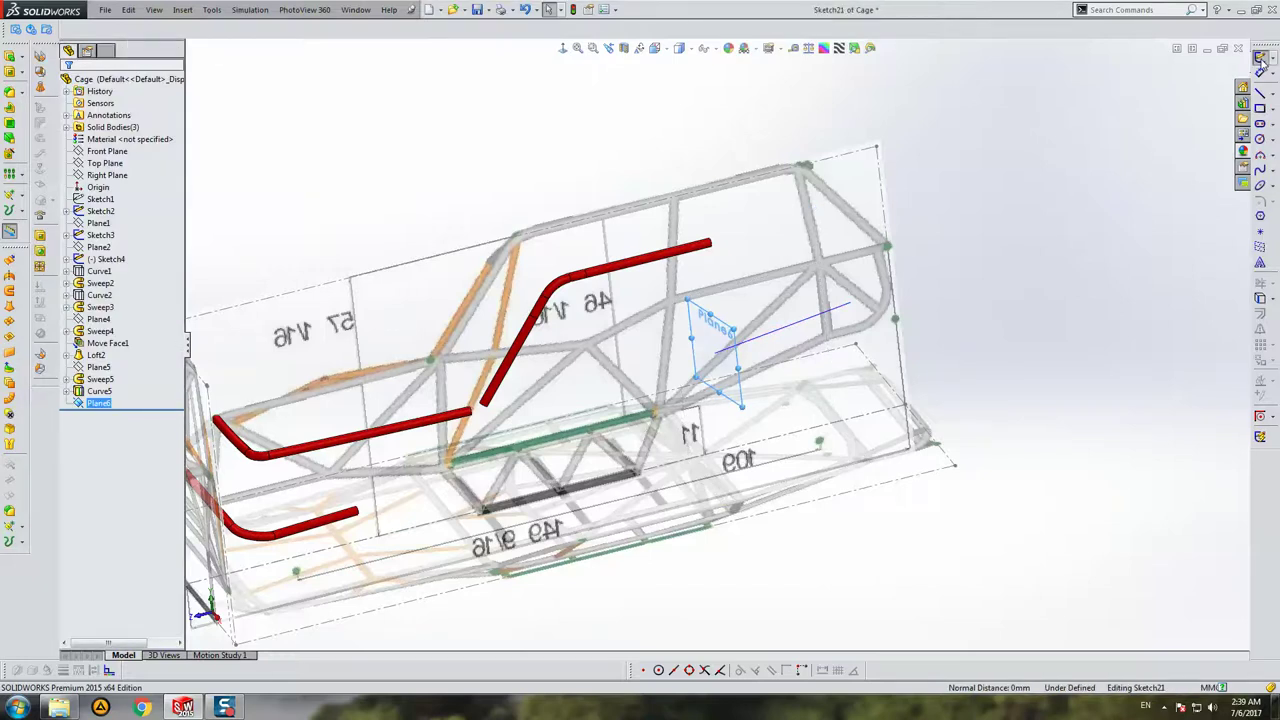
{"action": "left_click", "coordinate": [1260, 139]}
{"action": "left_click_drag", "start_coordinate": [690, 380], "coordinate": [702, 380]}
{"action": "key", "text": "Escape"}
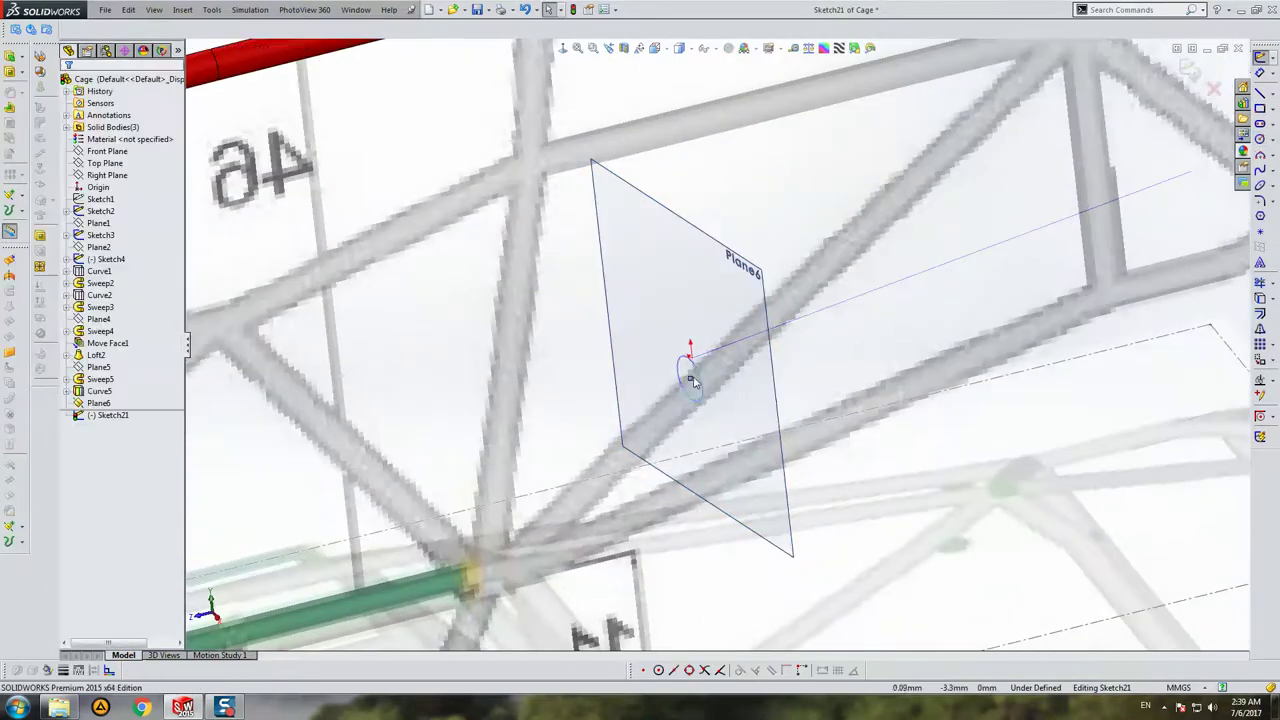
{"action": "left_click", "coordinate": [690, 377]}
{"action": "left_click", "coordinate": [950, 260], "text": "ctrl"}
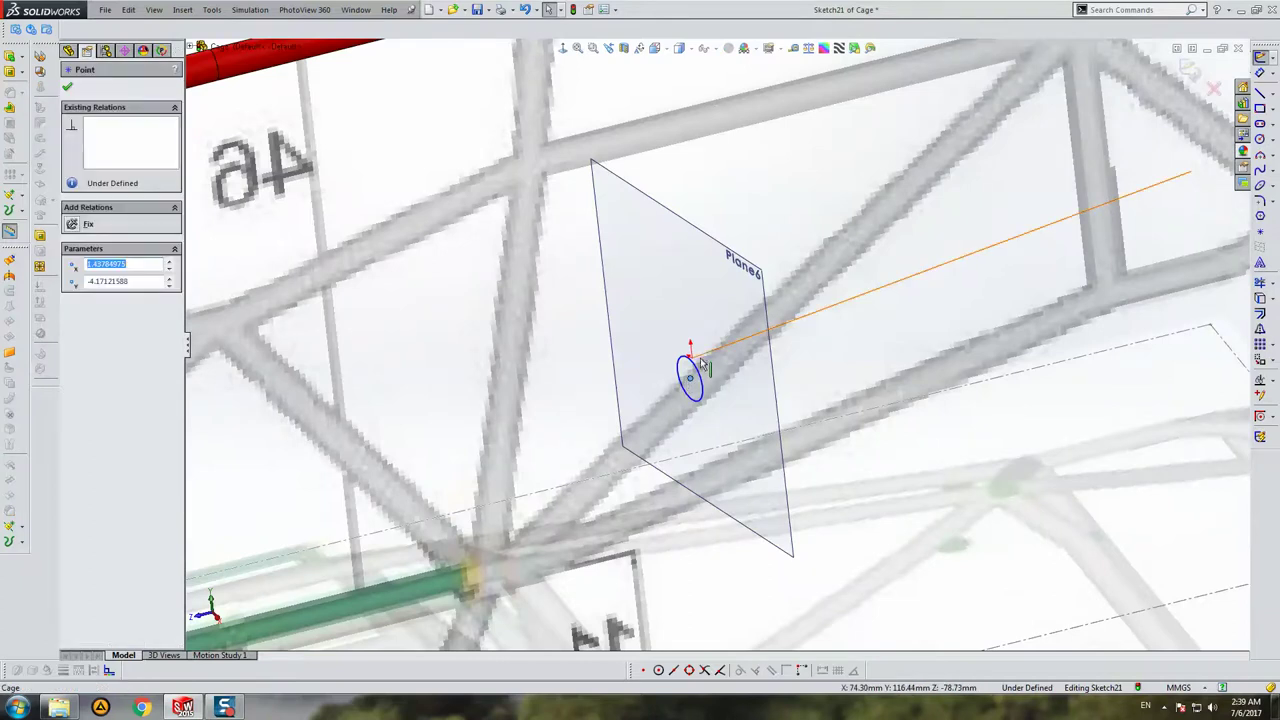
{"action": "left_click", "coordinate": [93, 300]}
{"action": "key", "text": "Escape"}
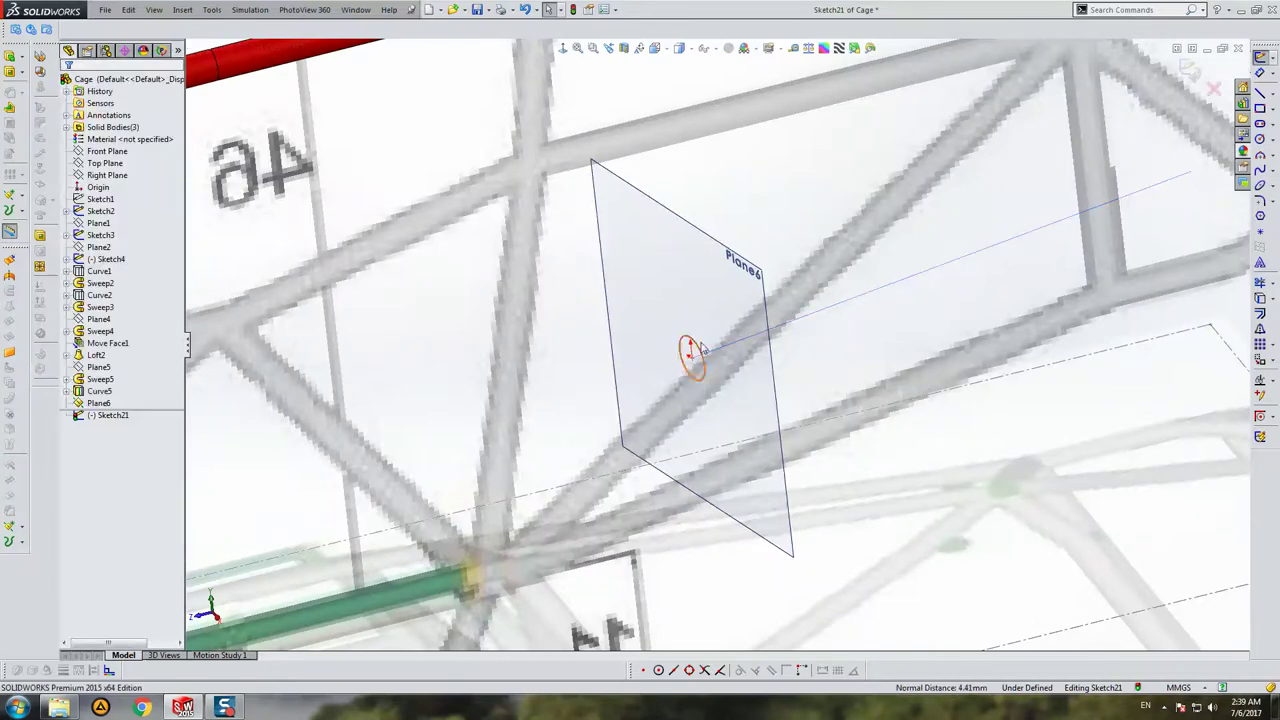
Step: Dimension the circle's diameter, exit the profile sketch, and hide Plane6
{"action": "left_click", "coordinate": [1260, 73]}
{"action": "left_click", "coordinate": [706, 352]}
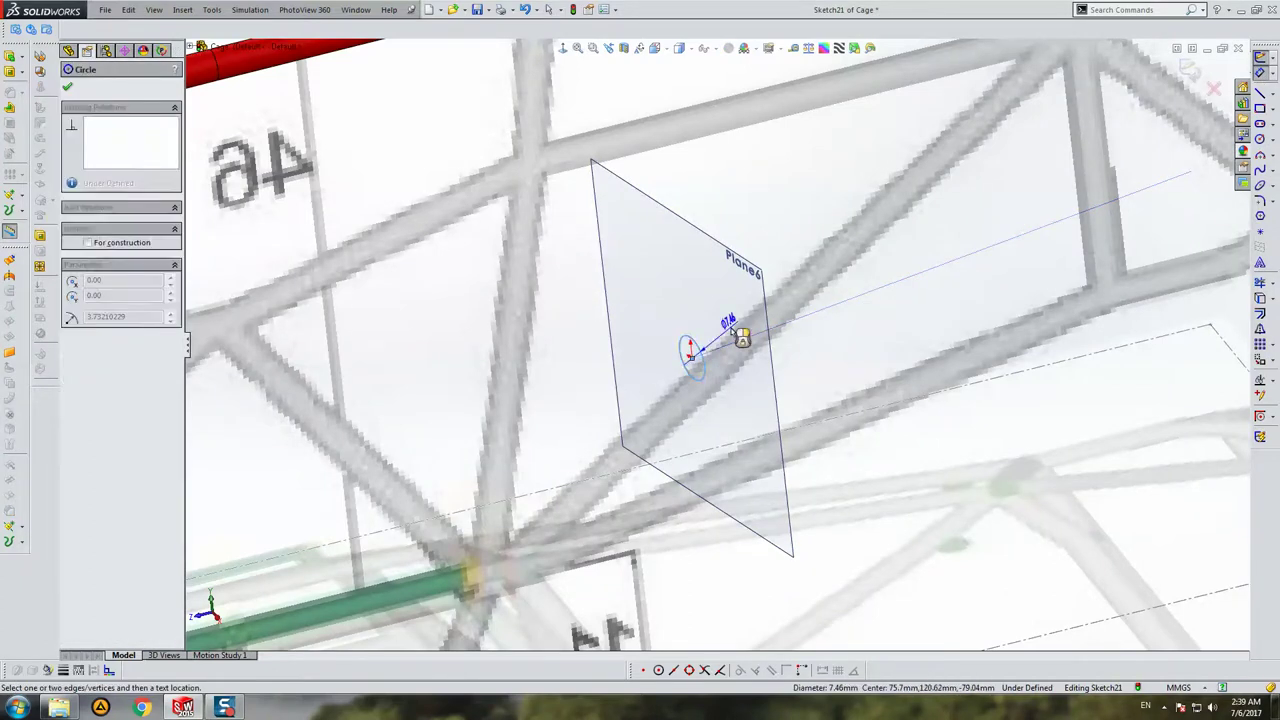
{"action": "left_click", "coordinate": [746, 325]}
{"action": "key", "text": "Return"}
{"action": "key", "text": "Escape"}
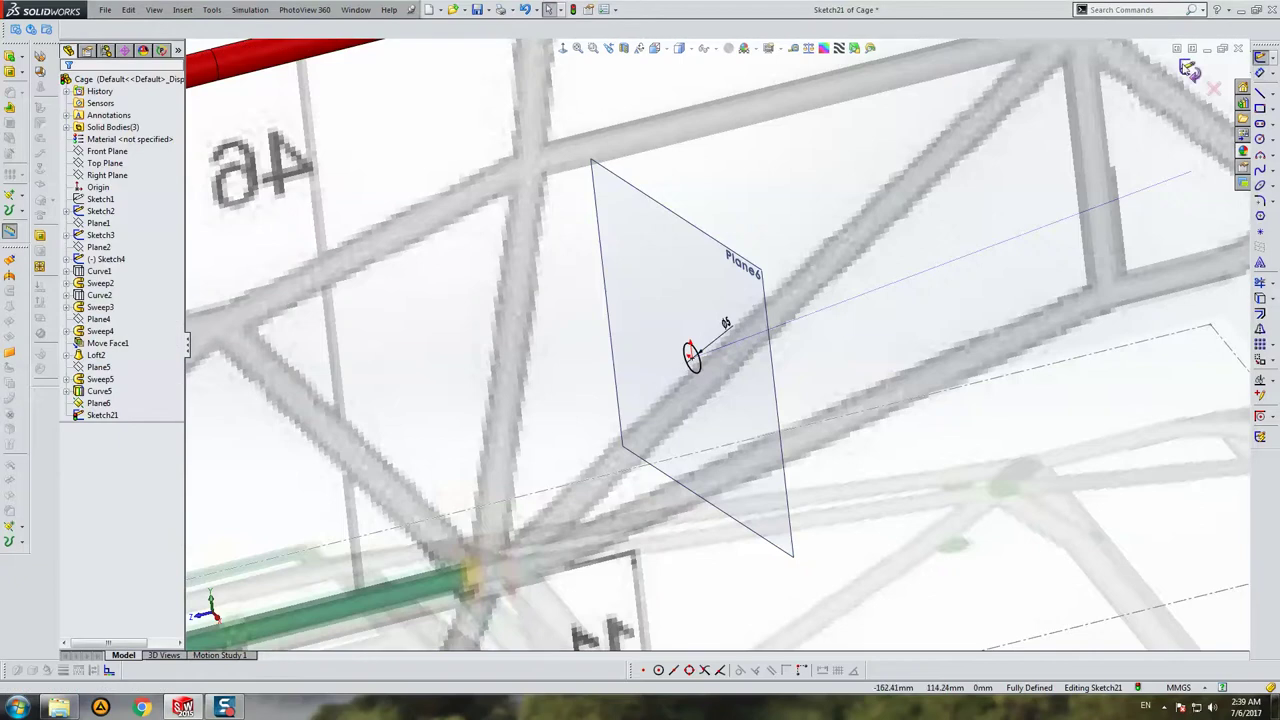
{"action": "key", "text": "ctrl+b"}
{"action": "right_click", "coordinate": [703, 231]}
{"action": "left_click", "coordinate": [740, 210]}
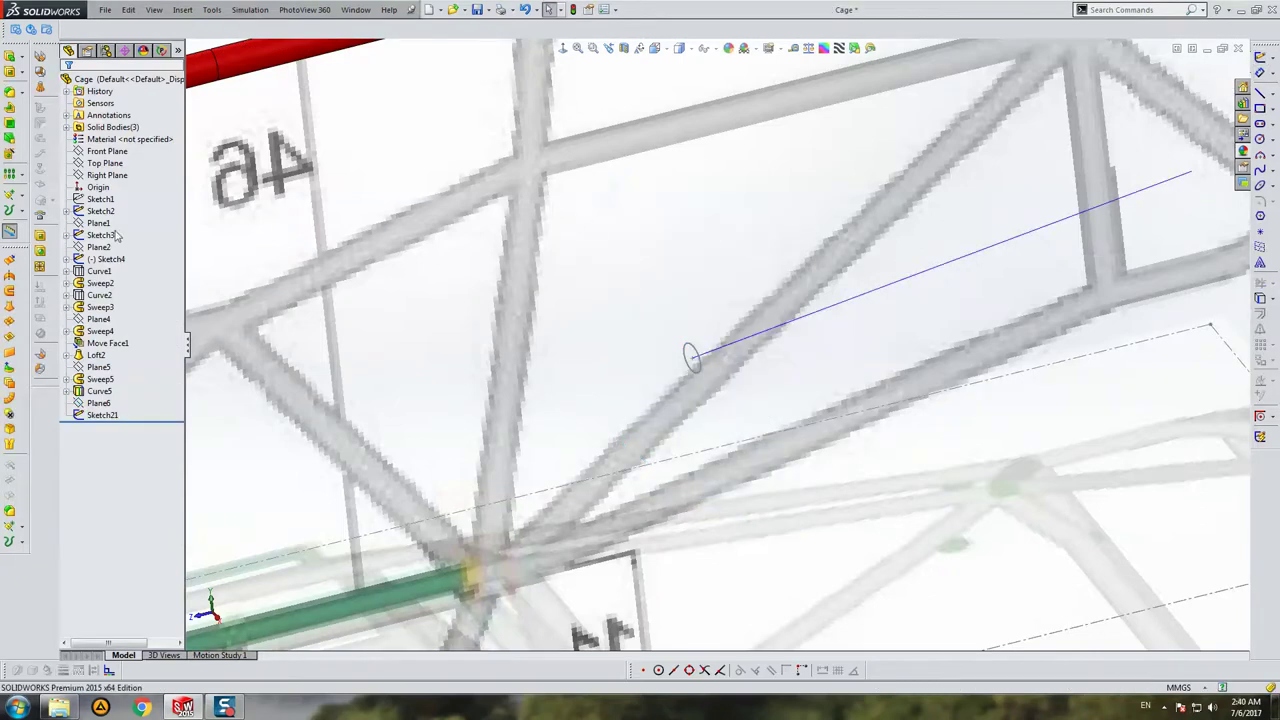
Step: Sweep the Sketch21 circle along Curve5 into the red Sweep6 tube and view the cage side-on
{"action": "left_click", "coordinate": [22, 57]}
{"action": "left_click", "coordinate": [95, 82]}
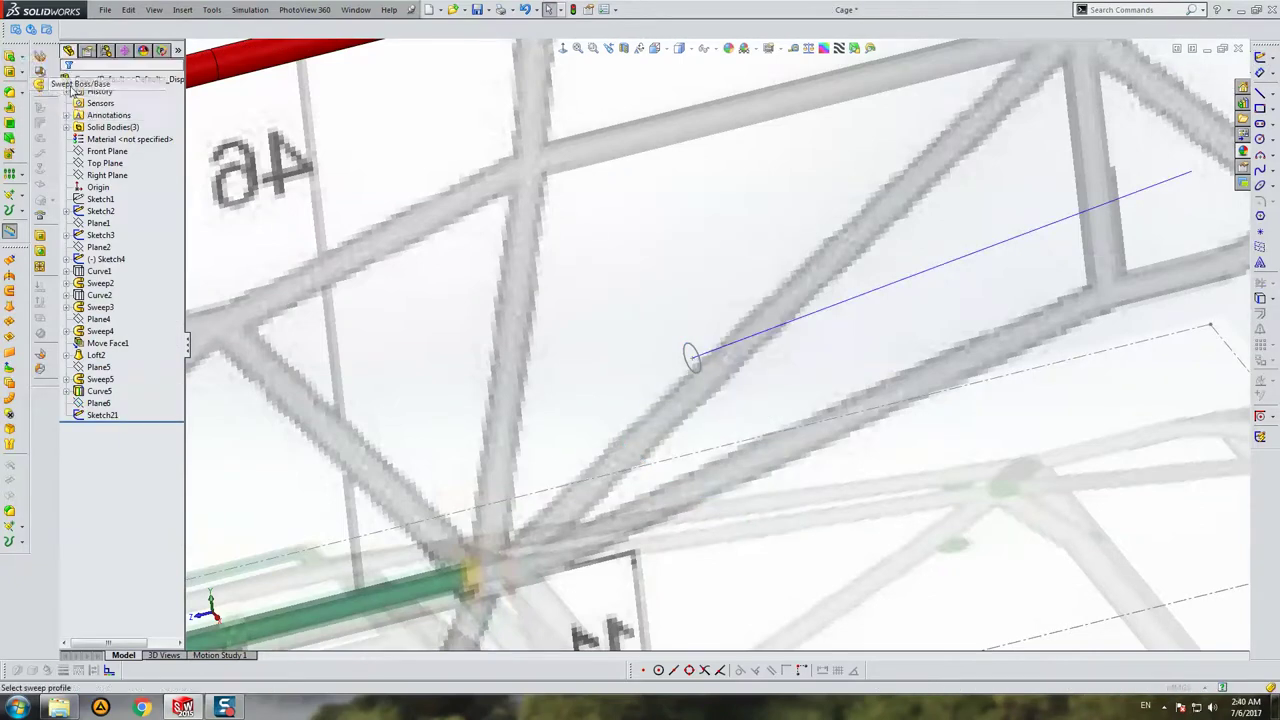
{"action": "left_click", "coordinate": [689, 352]}
{"action": "left_click", "coordinate": [705, 355]}
{"action": "scroll", "coordinate": [712, 356], "scroll_direction": "up", "scroll_amount": 3}
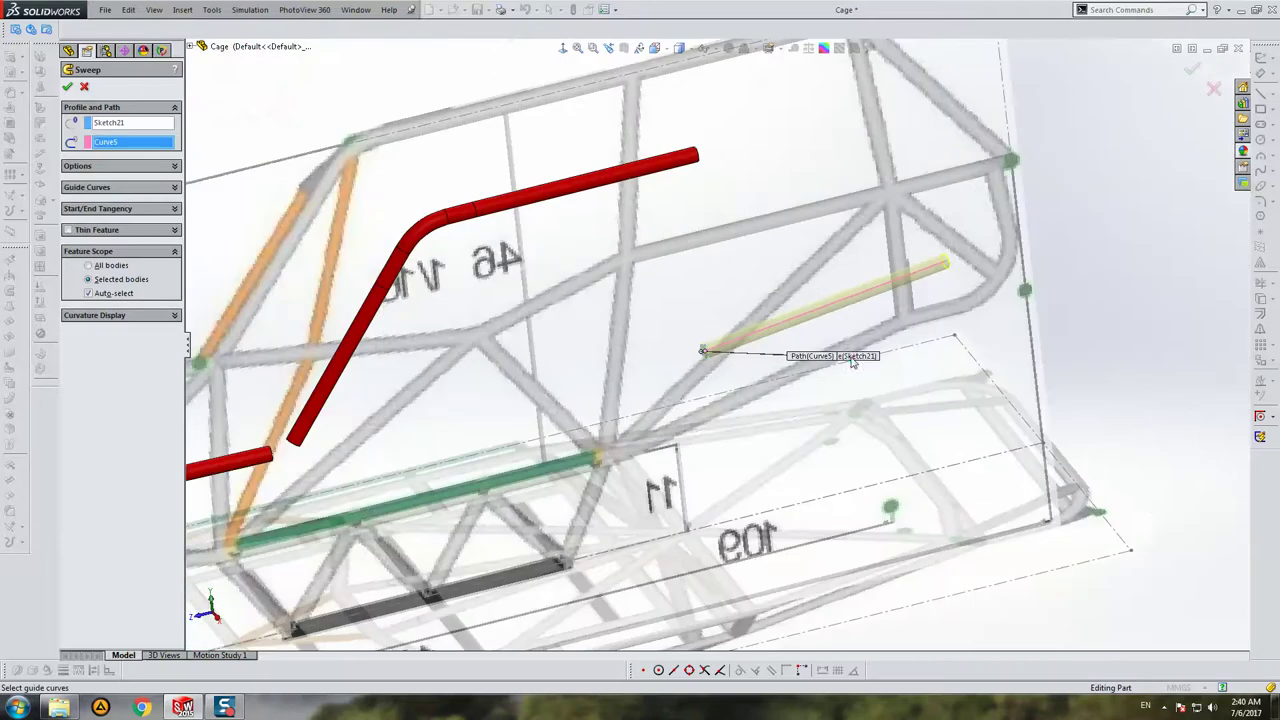
{"action": "key", "text": "Return"}
{"action": "scroll", "coordinate": [855, 364], "scroll_direction": "up", "scroll_amount": 3}
{"action": "mouse_move", "coordinate": [855, 364]}
{"action": "middle_mouse_down"}
{"action": "mouse_move", "coordinate": [771, 306]}
{"action": "mouse_move", "coordinate": [628, 159]}
{"action": "middle_mouse_up"}
{"action": "left_click", "coordinate": [563, 48]}
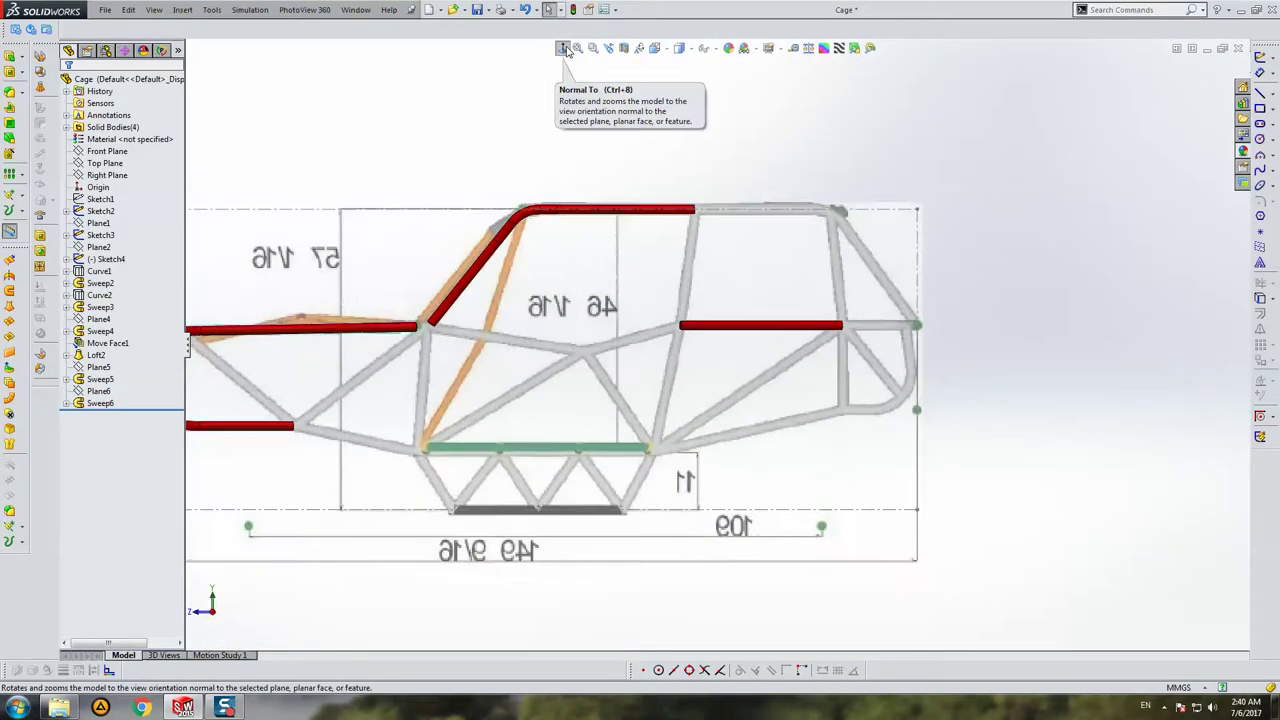
{"action": "left_click", "coordinate": [563, 48]}
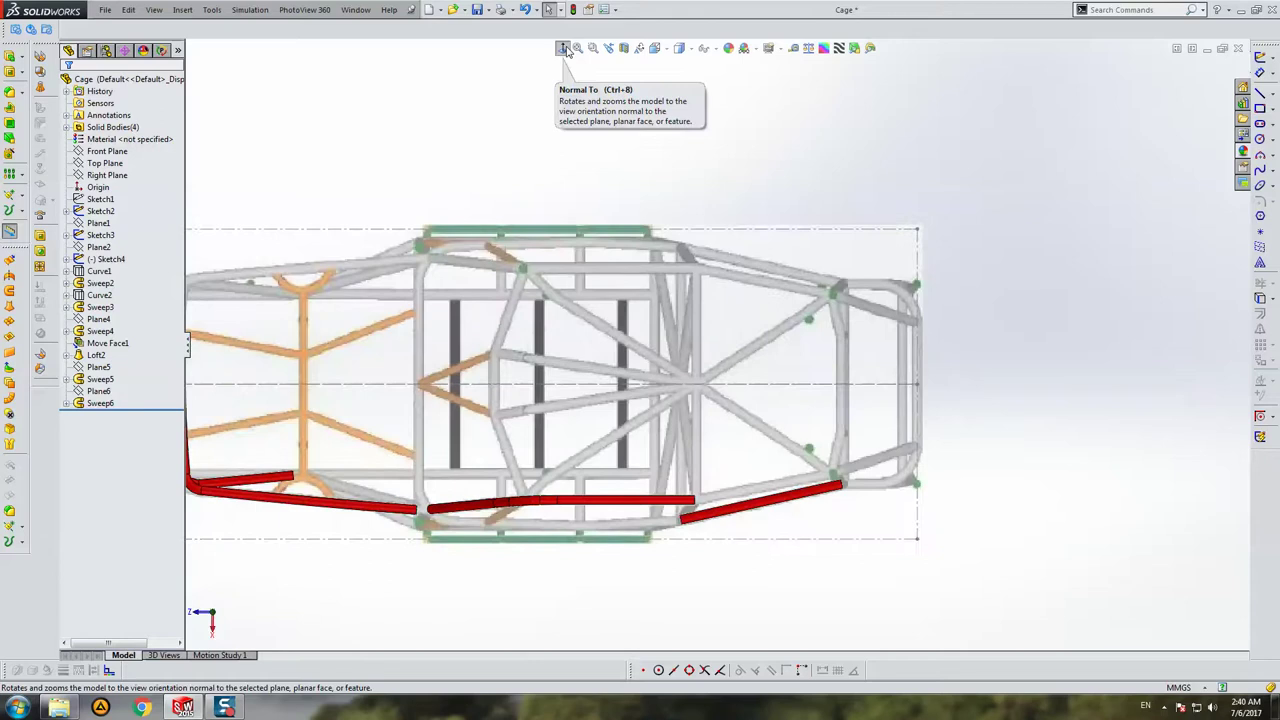
{"action": "left_click", "coordinate": [563, 48]}
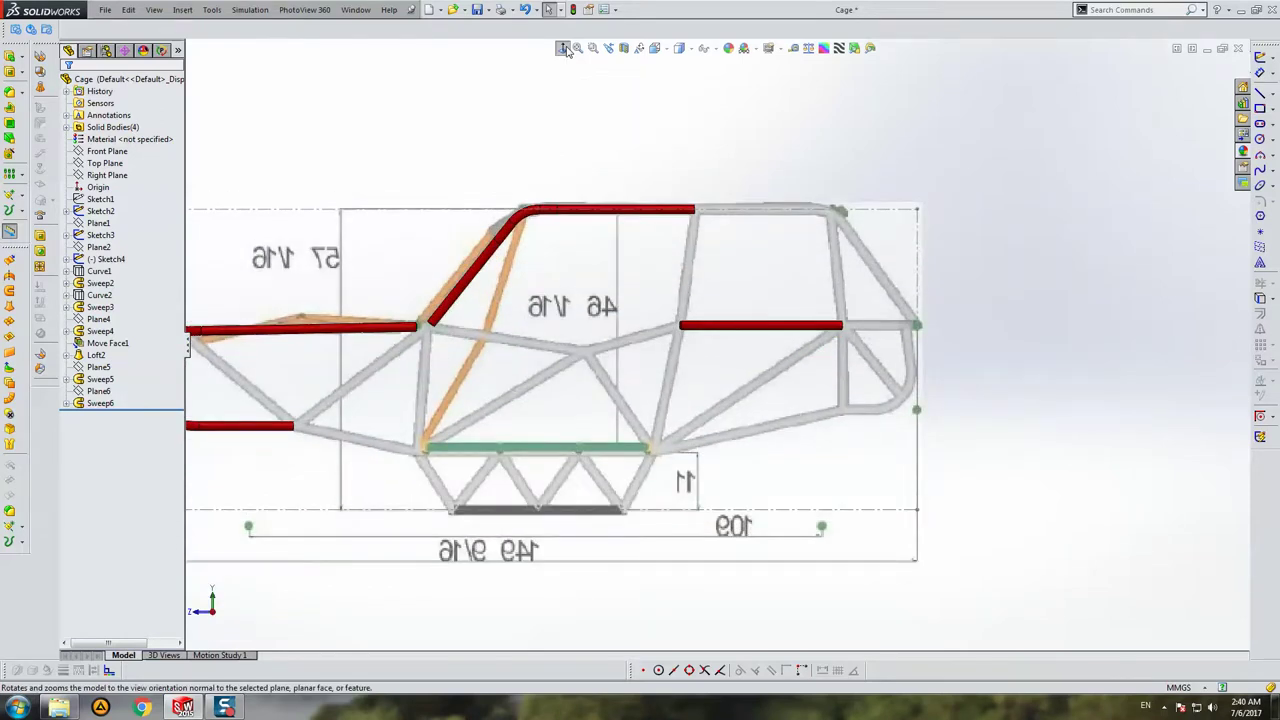
{"action": "key", "text": "ctrl+Left"}
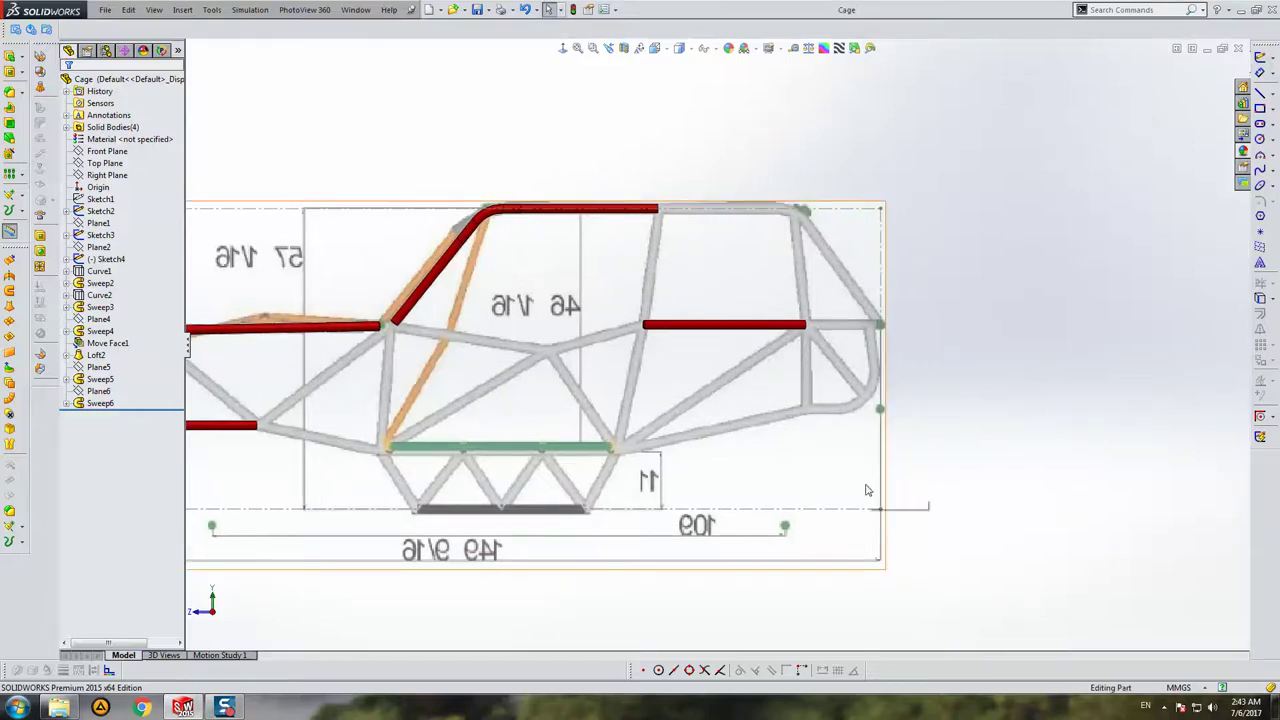
{"action": "key", "text": "ctrl+5"}
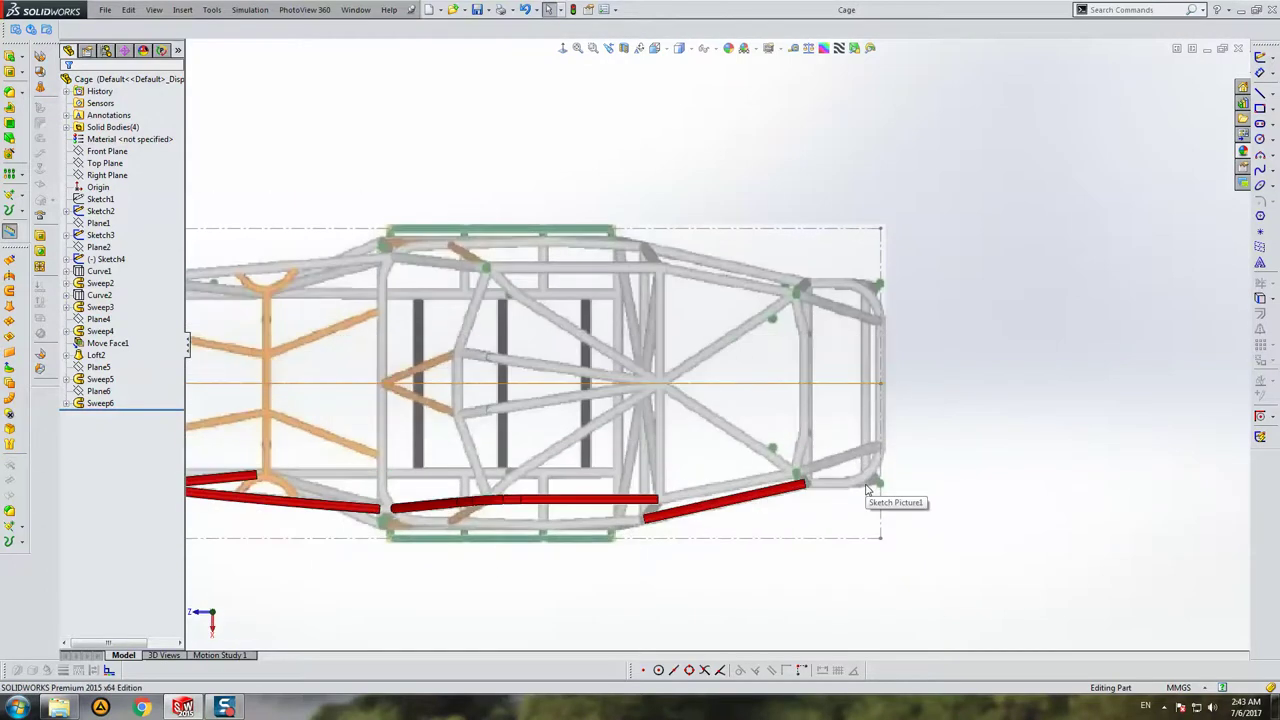
{"action": "scroll", "coordinate": [866, 488], "scroll_direction": "down", "scroll_amount": 2}
{"action": "scroll", "coordinate": [860, 461], "scroll_direction": "down", "scroll_amount": 3}
{"action": "scroll", "coordinate": [874, 460], "scroll_direction": "up", "scroll_amount": 2}
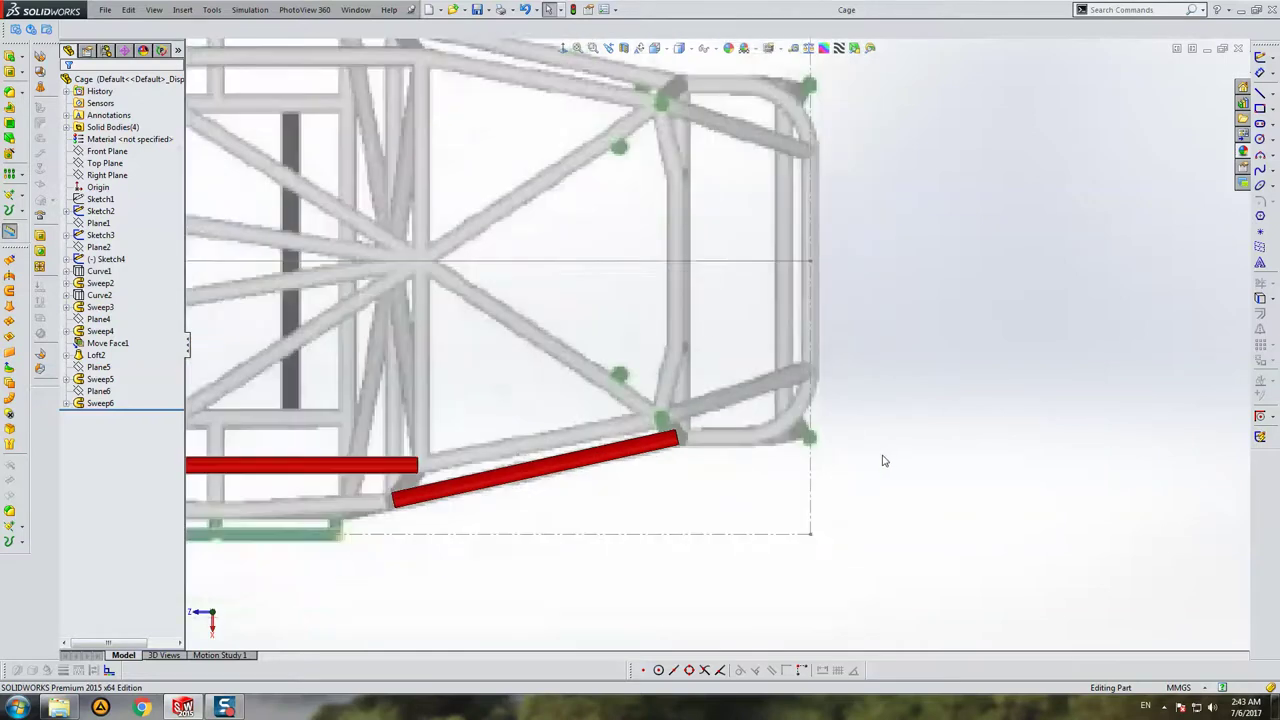
{"action": "scroll", "coordinate": [881, 460], "scroll_direction": "up", "scroll_amount": 2}
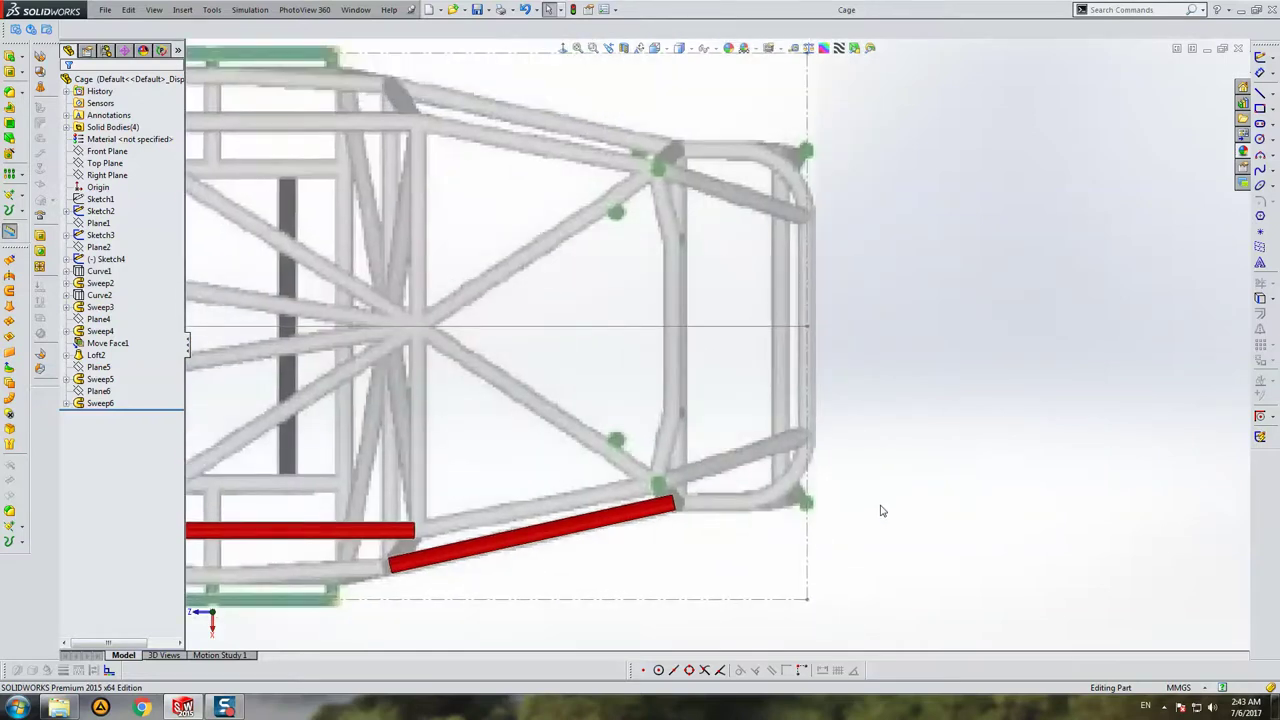
{"action": "key", "text": "ctrl+4"}
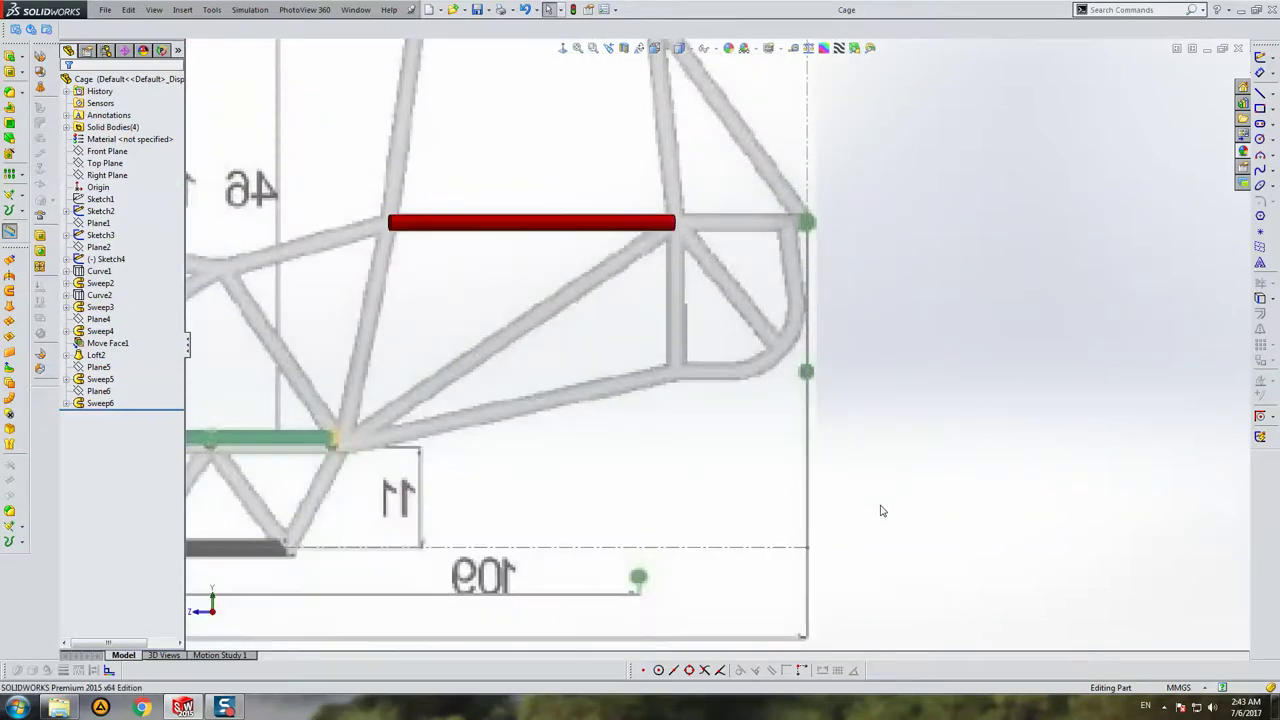
{"action": "key", "text": "shift+Up"}
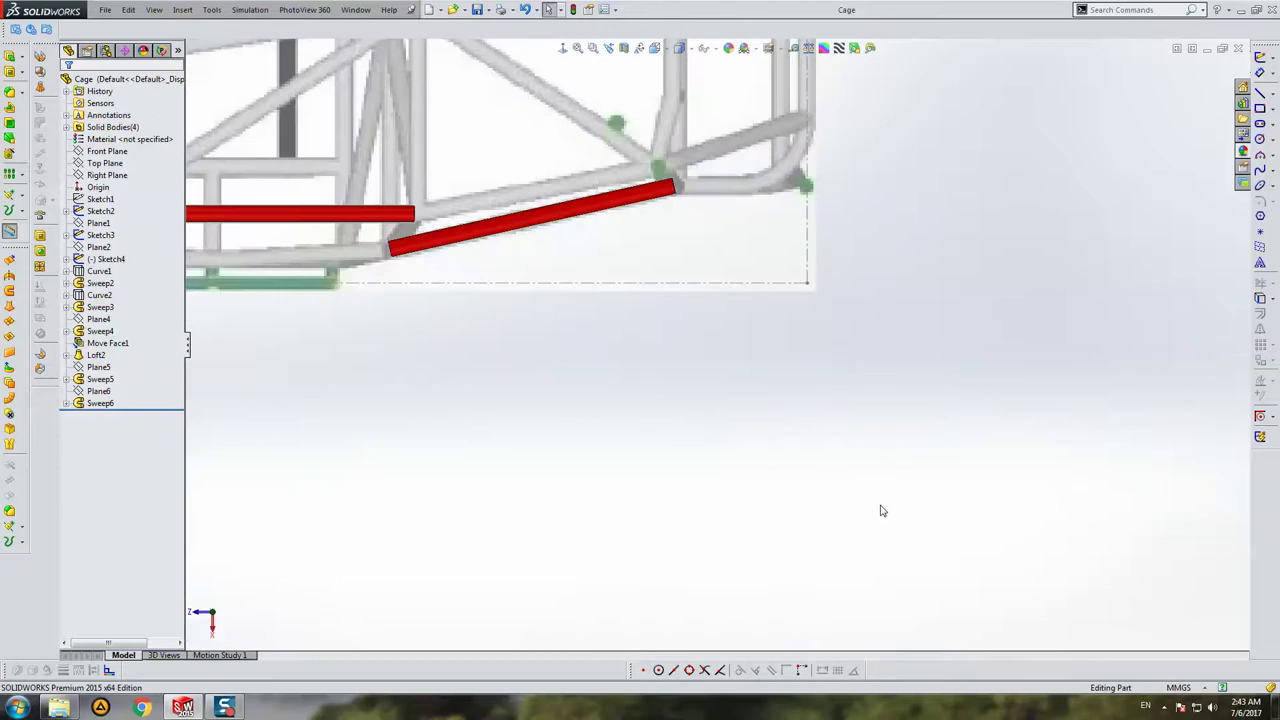
{"action": "right_click", "coordinate": [100, 403]}
{"action": "left_click", "coordinate": [139, 371]}
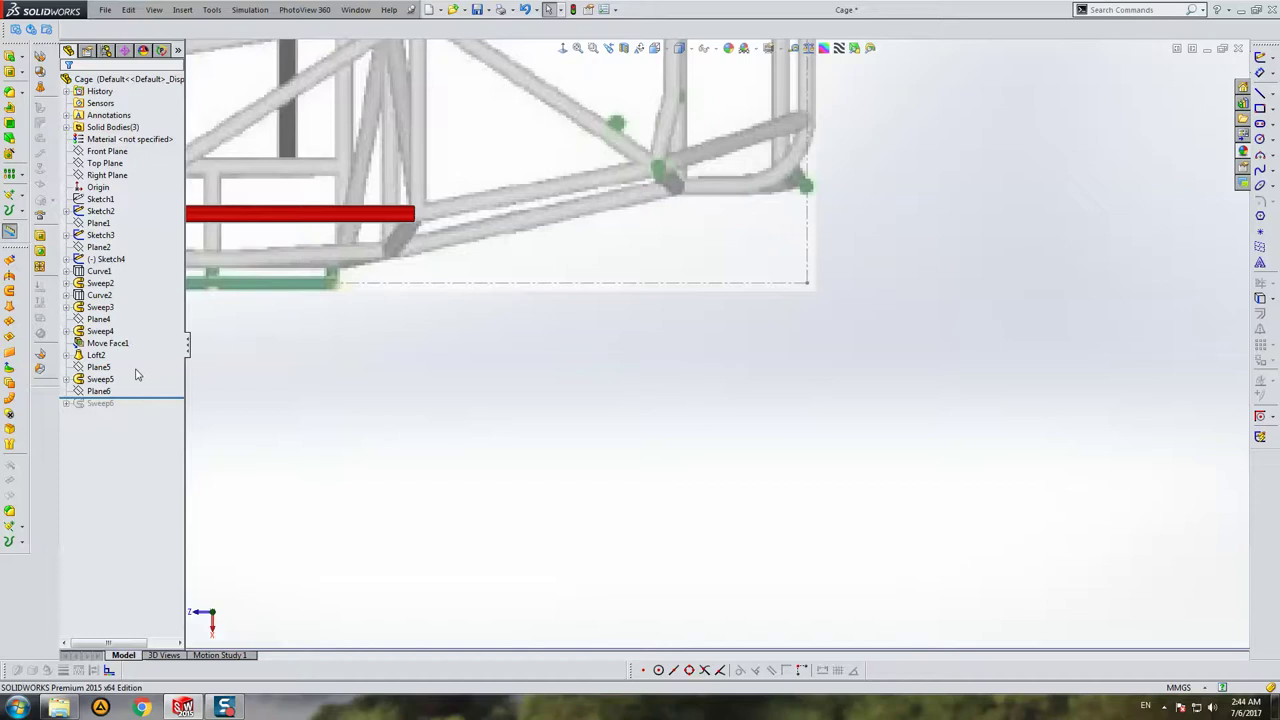
{"action": "left_click_drag", "start_coordinate": [128, 399], "coordinate": [128, 410]}
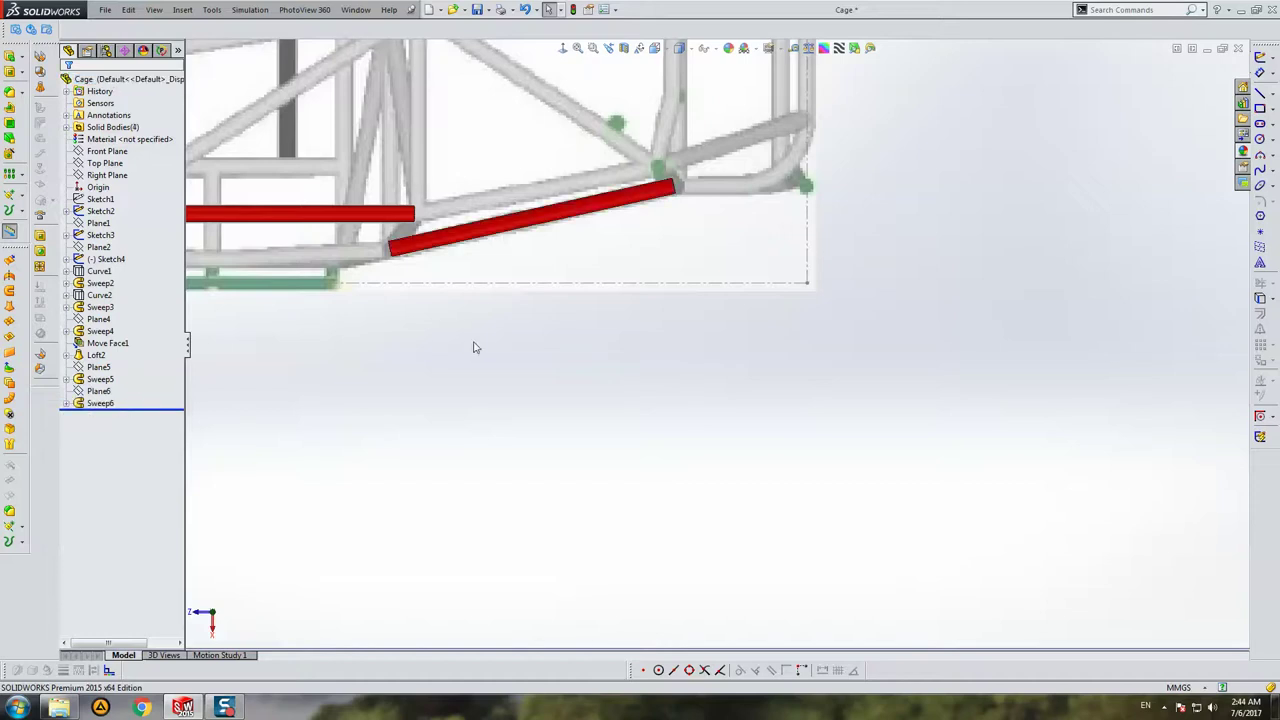
{"action": "key", "text": "ctrl+2"}
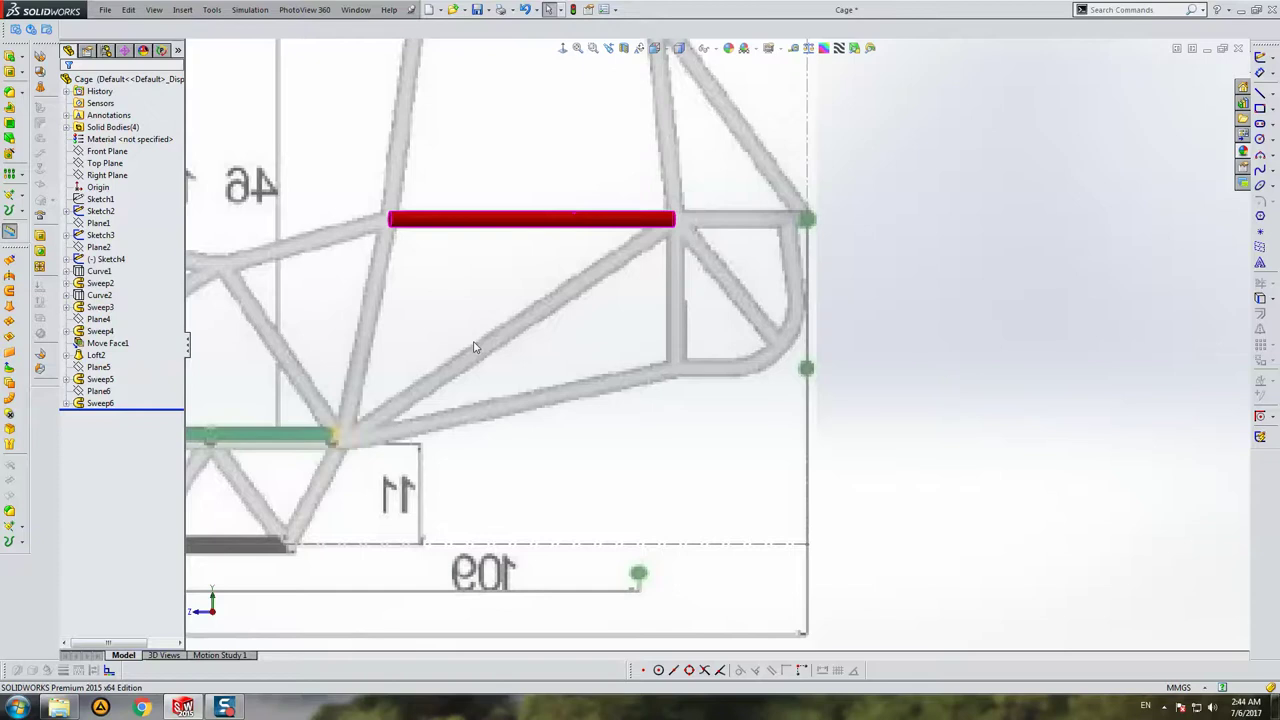
{"action": "key", "text": "Up"}
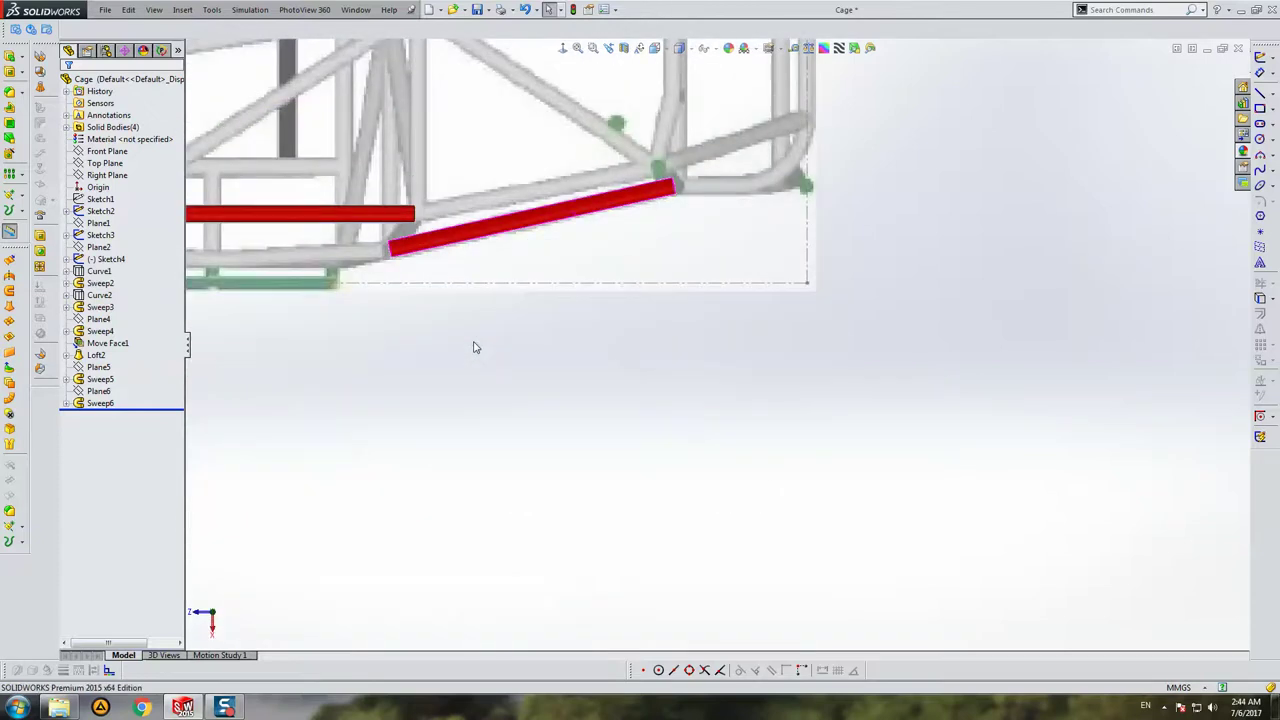
{"action": "scroll", "coordinate": [814, 309], "scroll_direction": "up", "scroll_amount": 2}
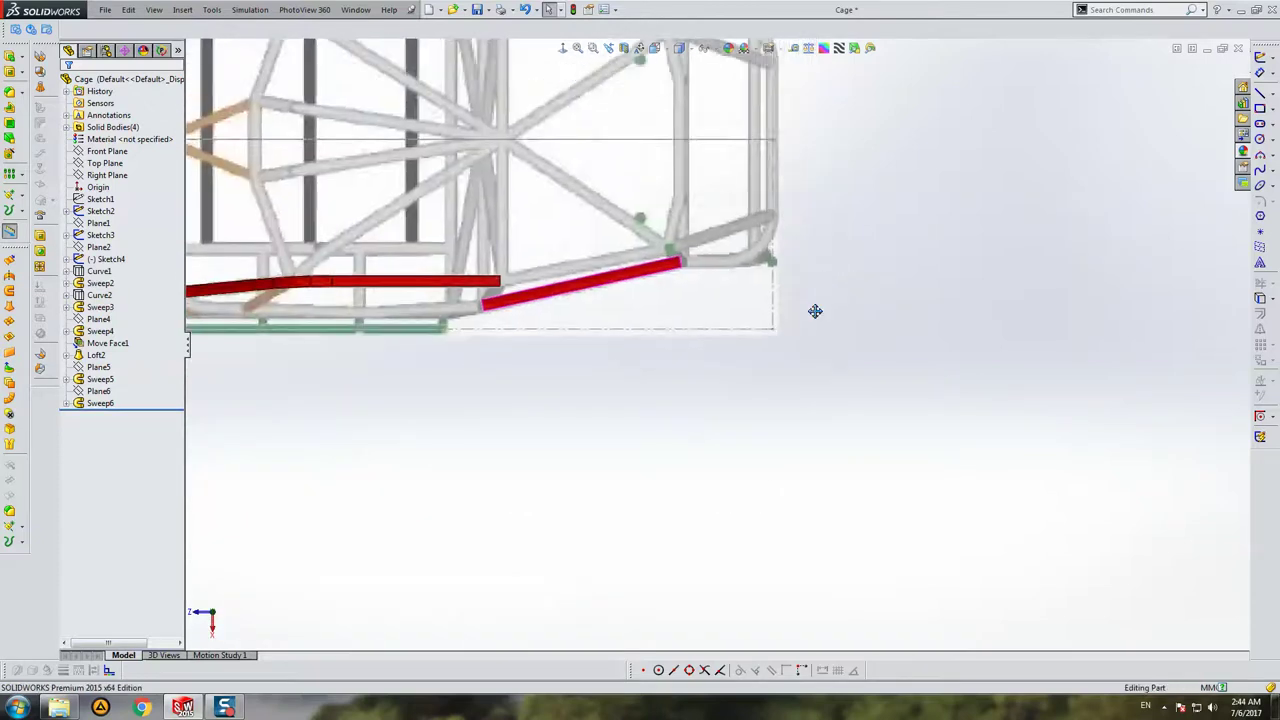
{"action": "scroll", "coordinate": [692, 278], "scroll_direction": "down", "scroll_amount": 3}
{"action": "scroll", "coordinate": [692, 278], "scroll_direction": "down", "scroll_amount": 2}
{"action": "scroll", "coordinate": [730, 307], "scroll_direction": "up", "scroll_amount": 3}
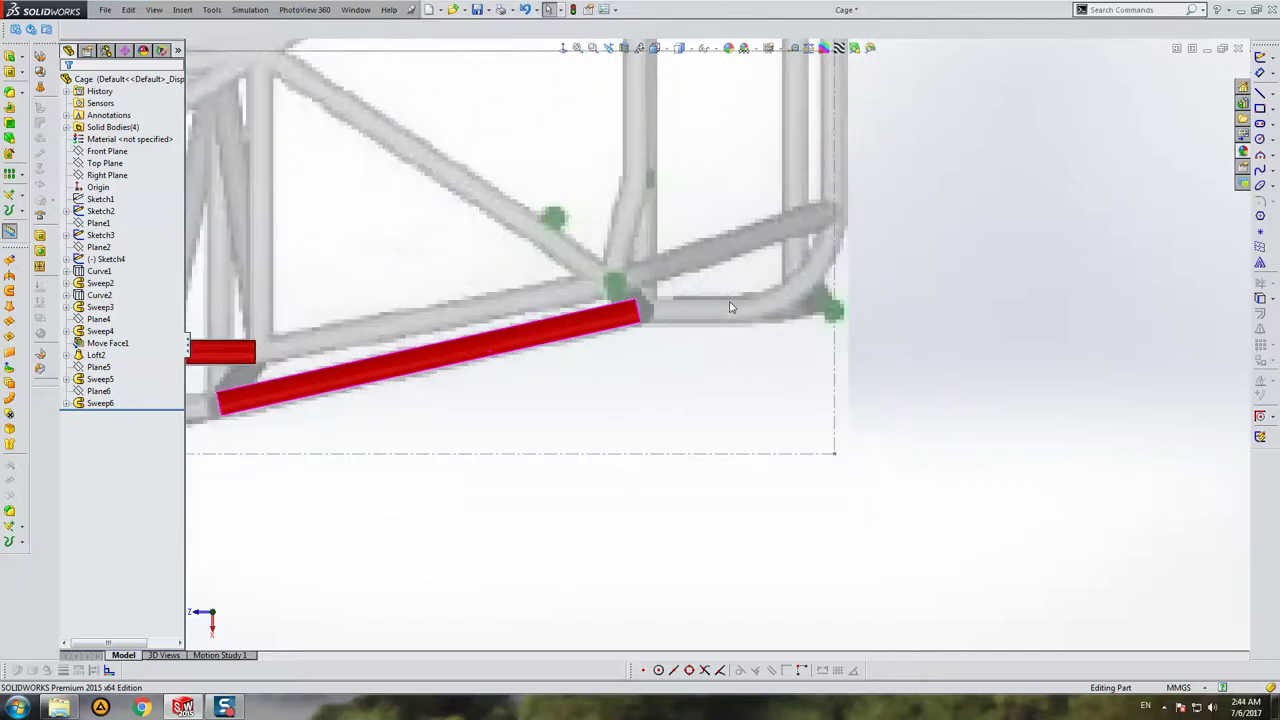
{"action": "key", "text": "Down"}
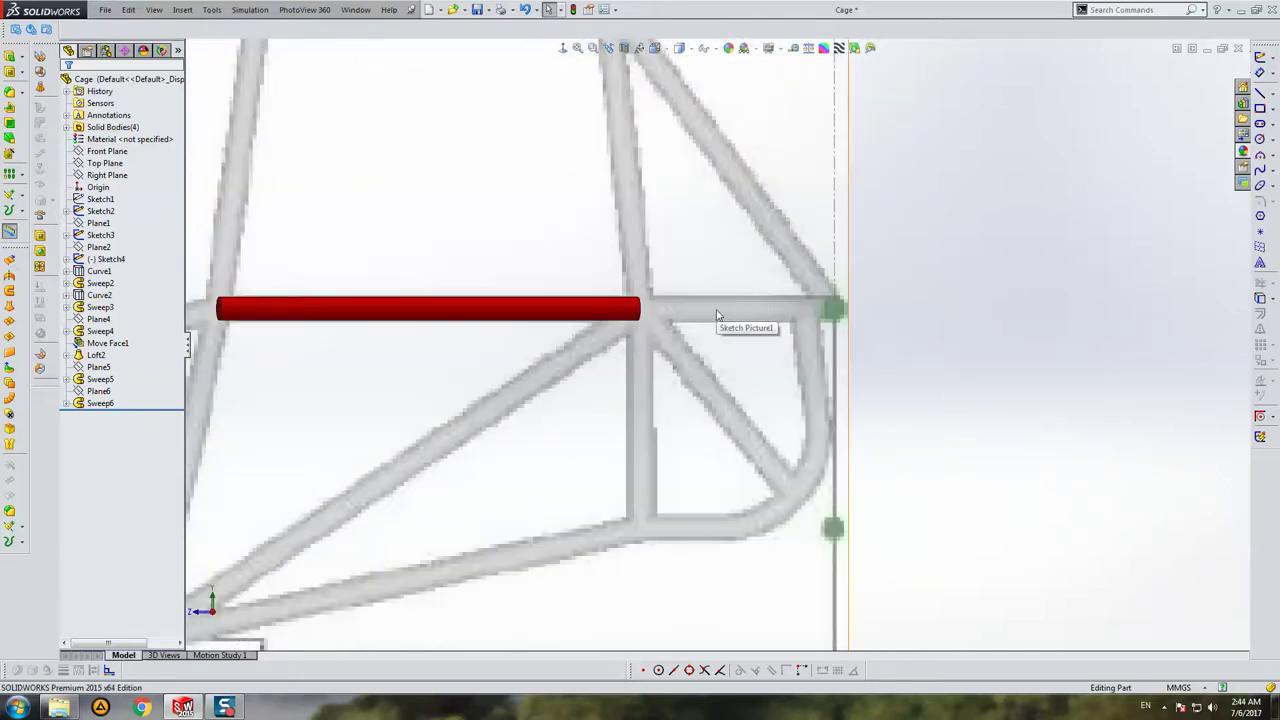
{"action": "left_click", "coordinate": [100, 151]}
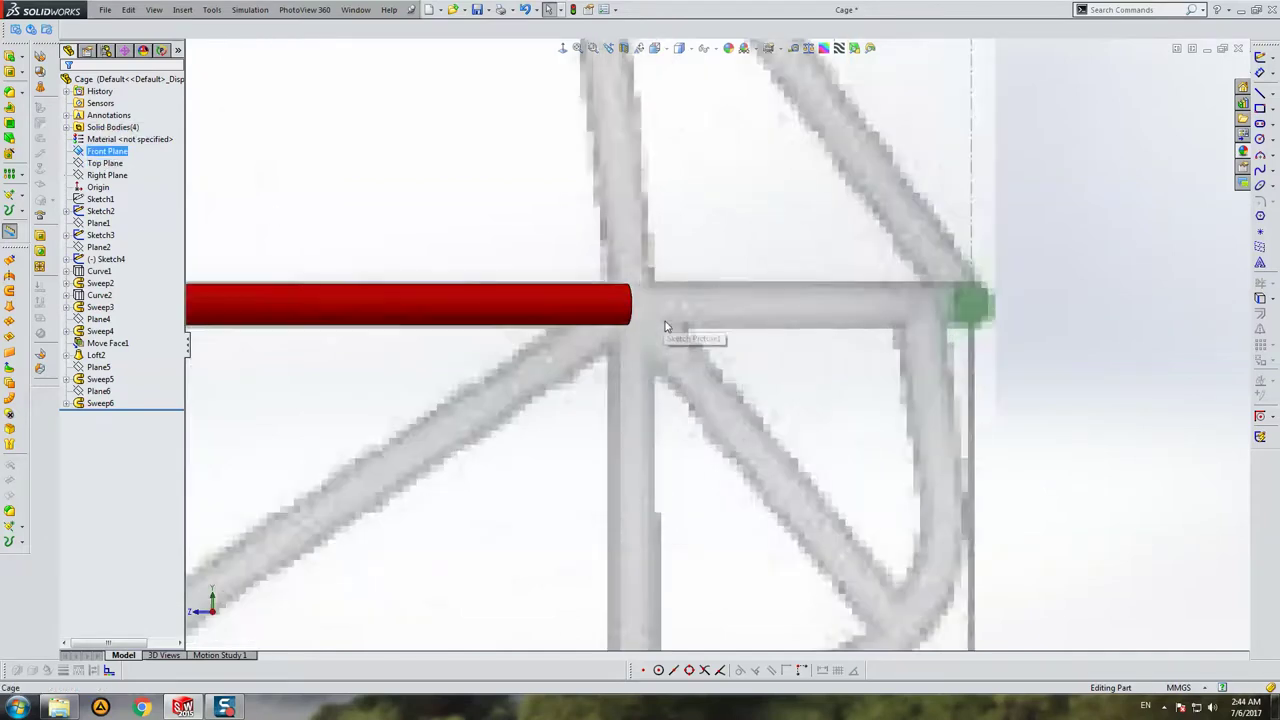
{"action": "scroll", "coordinate": [700, 343], "scroll_direction": "up", "scroll_amount": 4}
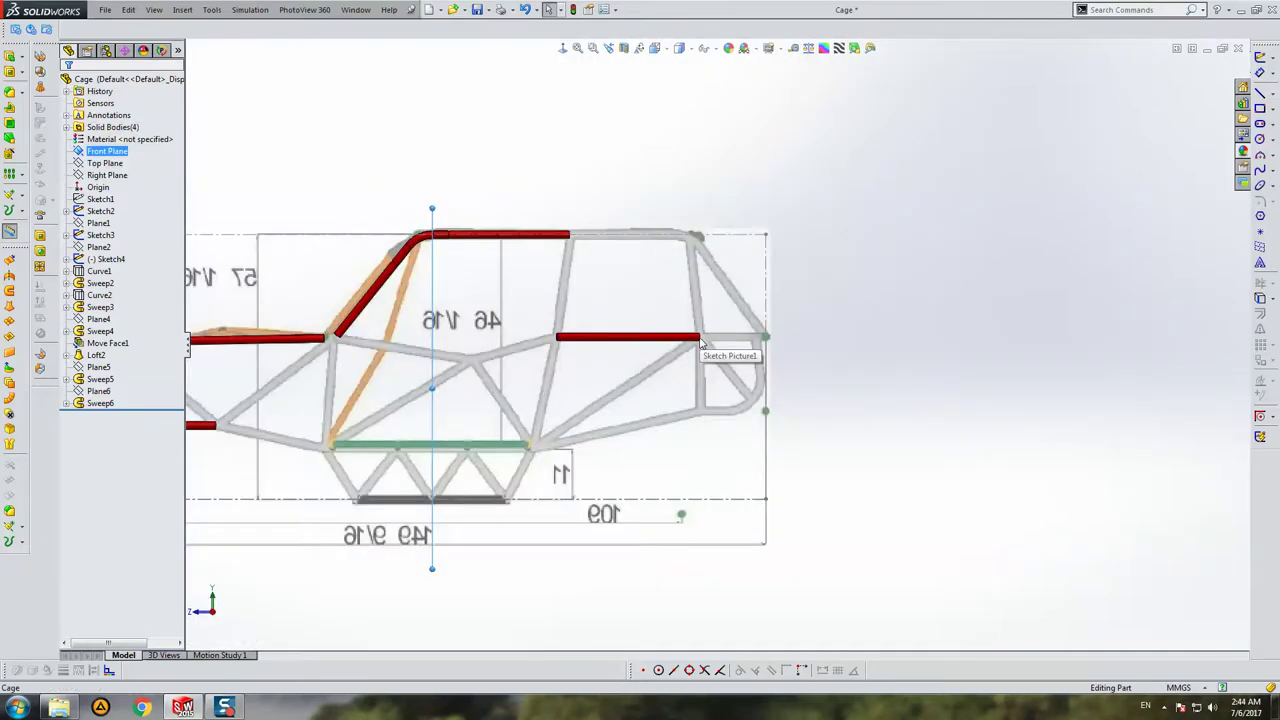
{"action": "left_click", "coordinate": [104, 176]}
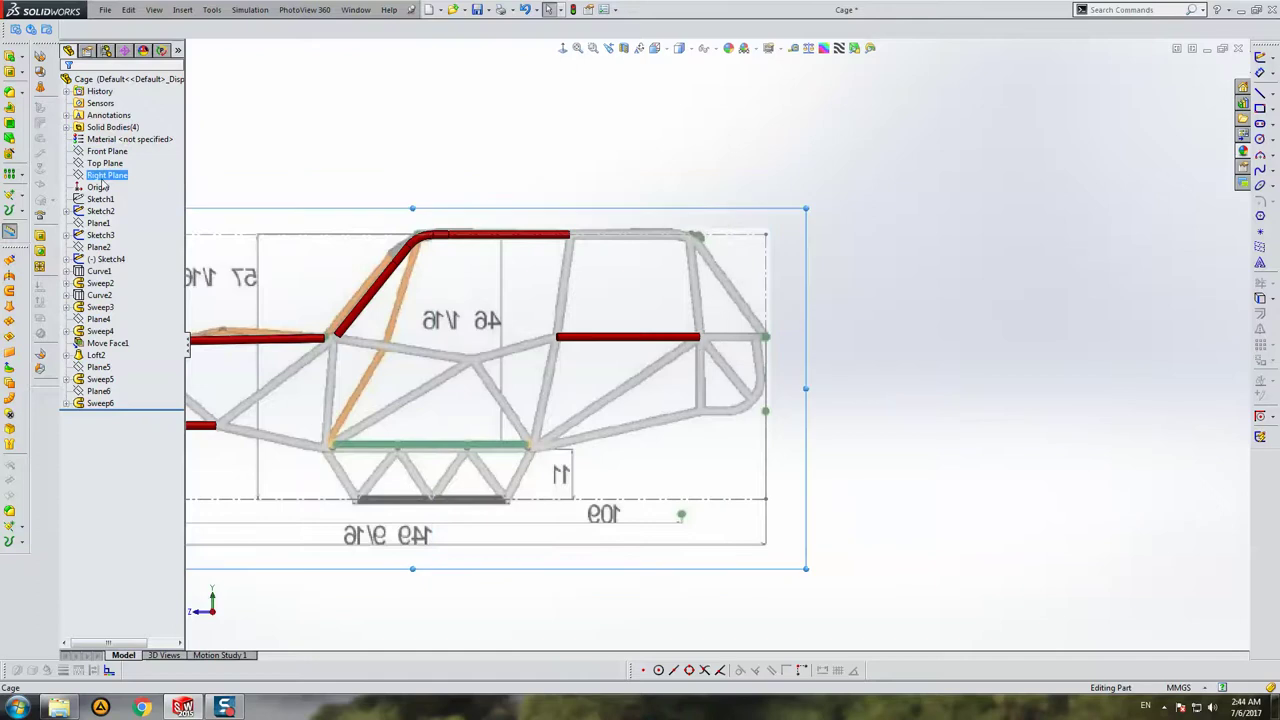
Step: Start a sketch on the Right Plane and inspect Sweep6's Curve5 sketches in the tree
{"action": "left_click", "coordinate": [1260, 57]}
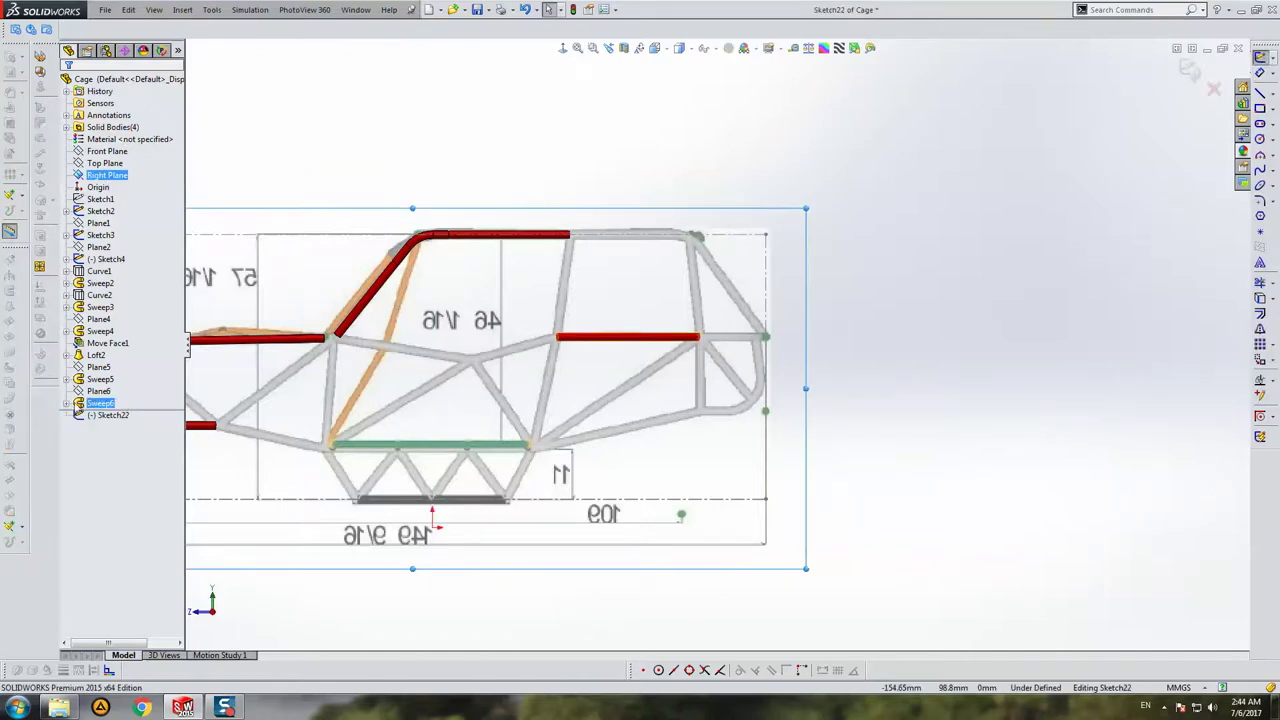
{"action": "left_click", "coordinate": [67, 403]}
{"action": "left_click", "coordinate": [80, 427]}
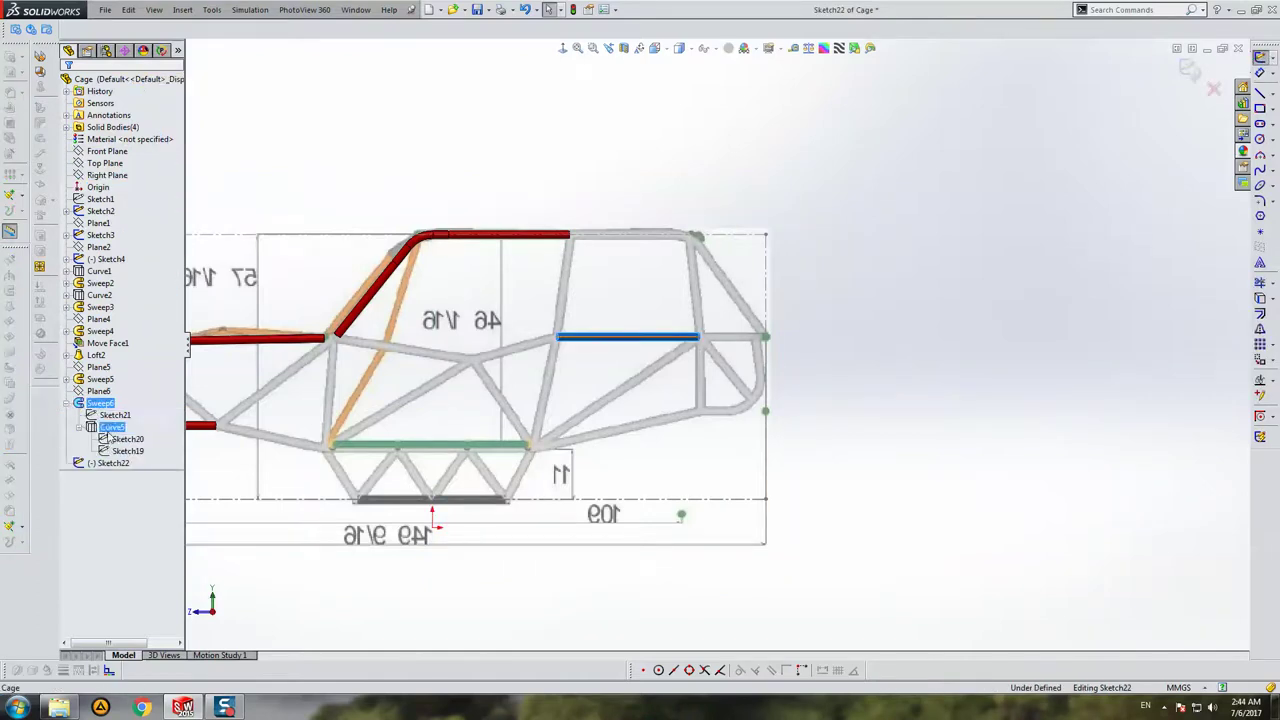
{"action": "left_click", "coordinate": [125, 451]}
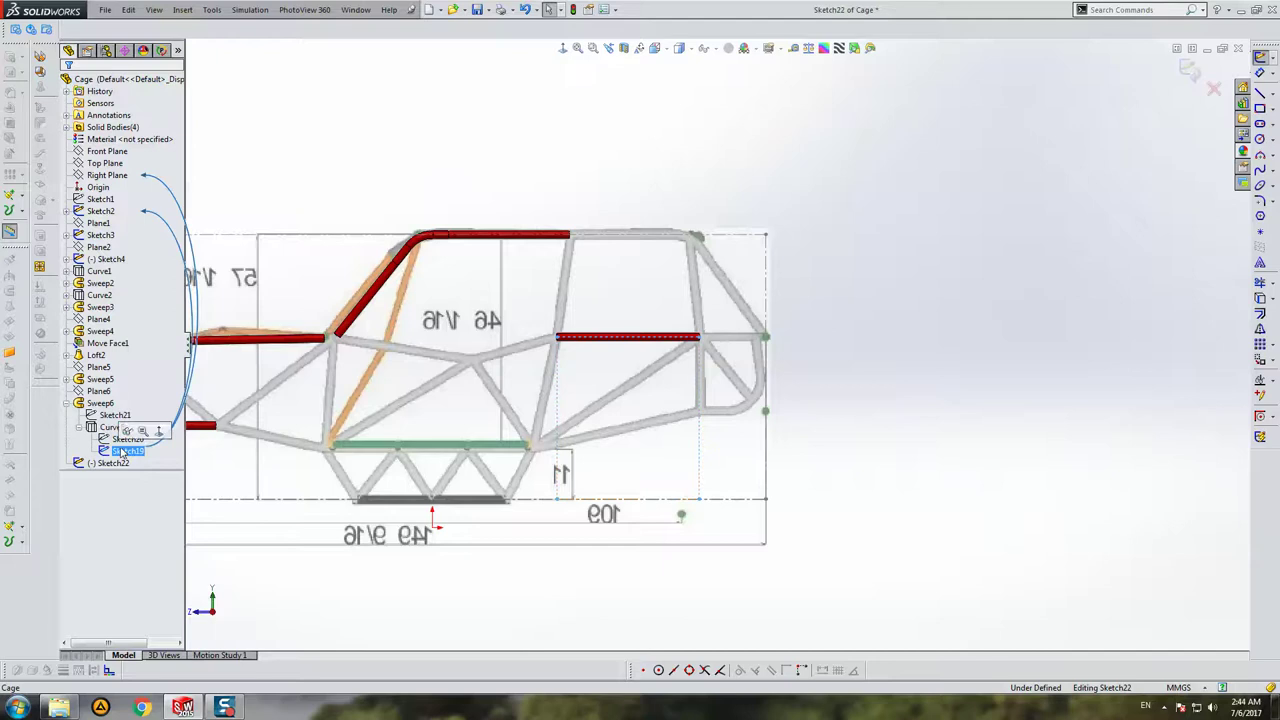
{"action": "left_click", "coordinate": [80, 427]}
{"action": "left_click", "coordinate": [77, 405]}
{"action": "left_click", "coordinate": [67, 403]}
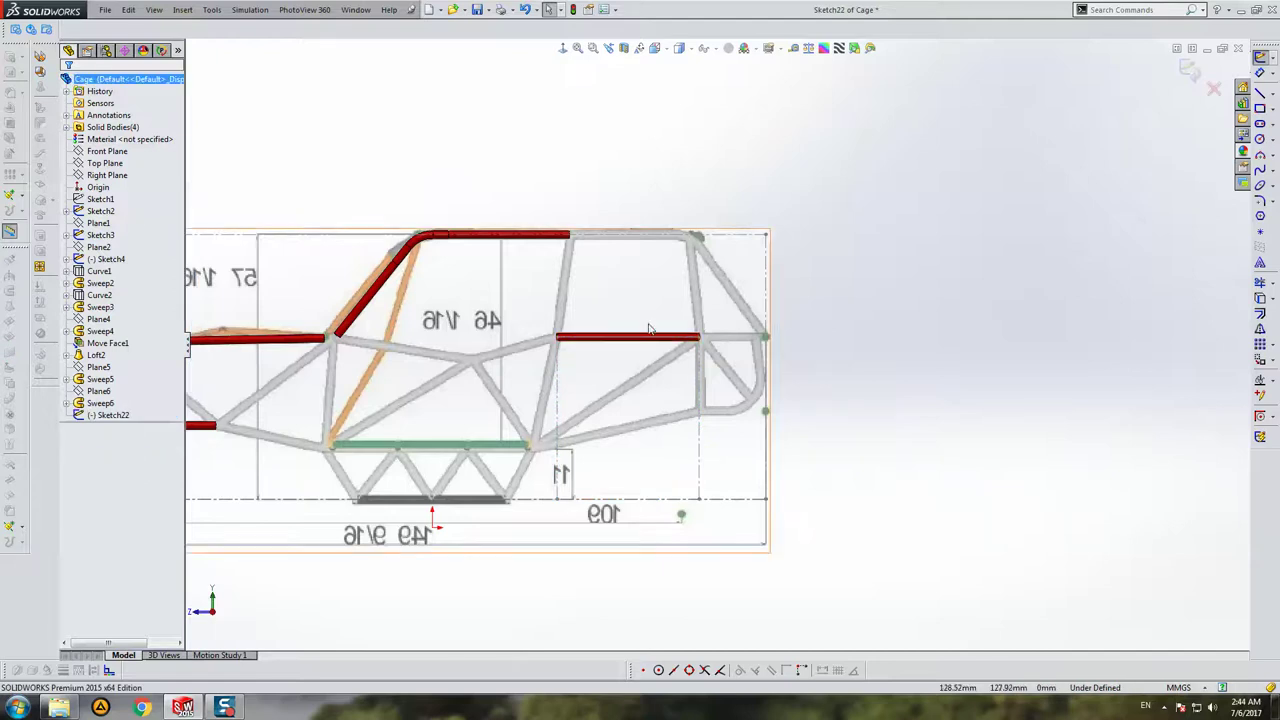
{"action": "scroll", "coordinate": [727, 330], "scroll_direction": "down", "scroll_amount": 7}
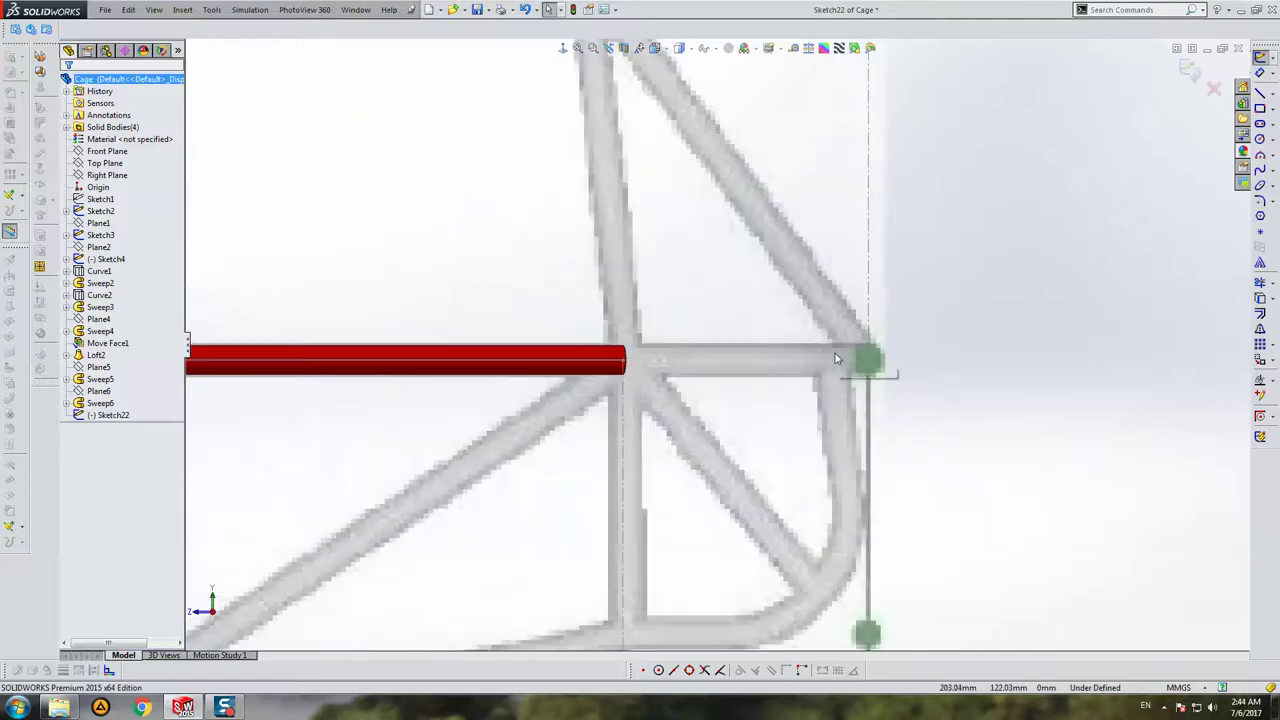
Step: Draw a horizontal line starting just past the red tube's end
{"action": "left_click", "coordinate": [1260, 92]}
{"action": "scroll", "coordinate": [789, 330], "scroll_direction": "down", "scroll_amount": 2}
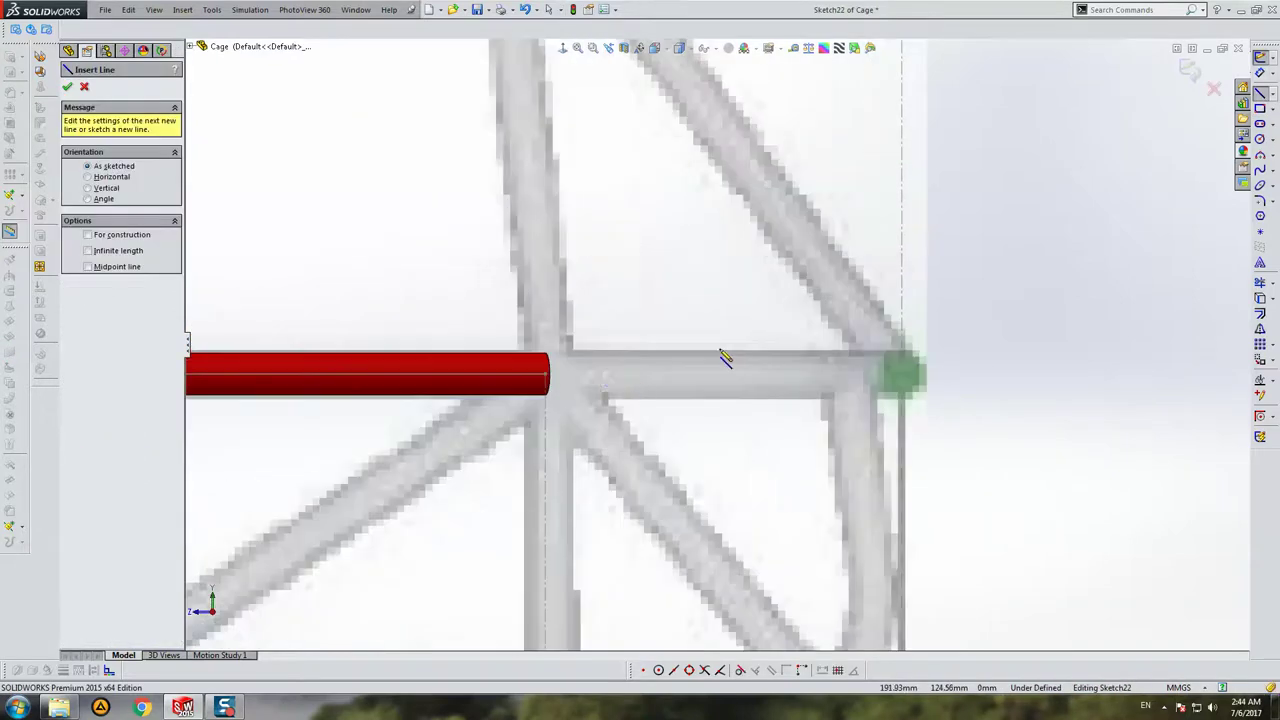
{"action": "left_click", "coordinate": [598, 378]}
{"action": "left_click", "coordinate": [757, 385]}
{"action": "key", "text": "Escape"}
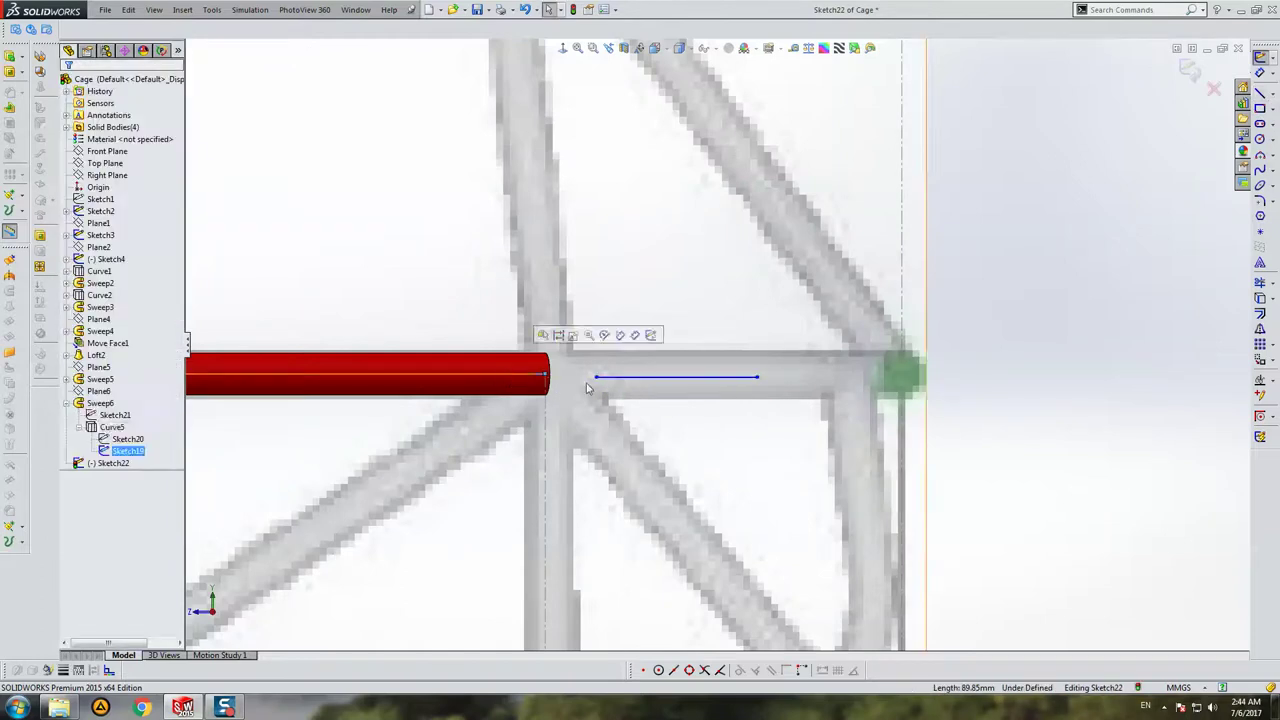
{"action": "left_click", "coordinate": [612, 382]}
{"action": "key", "text": "Escape"}
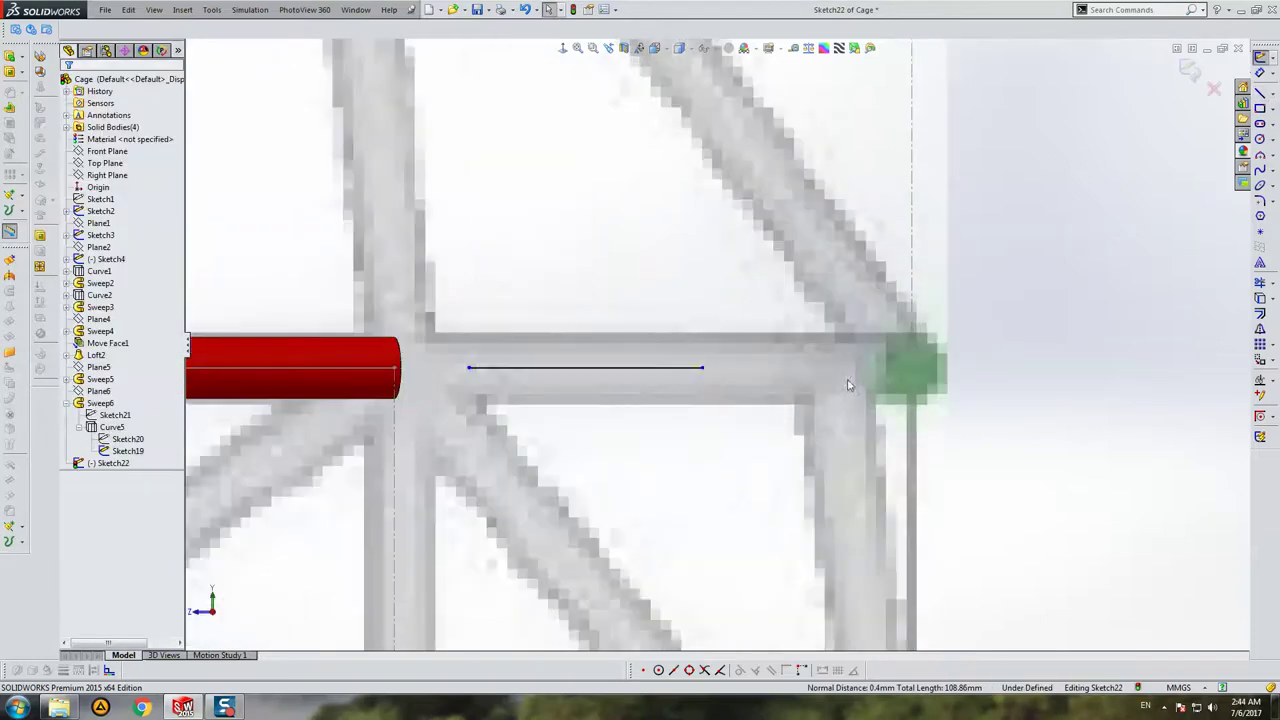
Step: Stretch the line's right end onto the green front corner joint and collapse Sweep6 in the tree
{"action": "scroll", "coordinate": [860, 390], "scroll_direction": "down", "scroll_amount": 2}
{"action": "left_click_drag", "start_coordinate": [703, 368], "coordinate": [911, 367]}
{"action": "key", "text": "Escape"}
{"action": "scroll", "coordinate": [975, 435], "scroll_direction": "up", "scroll_amount": 2}
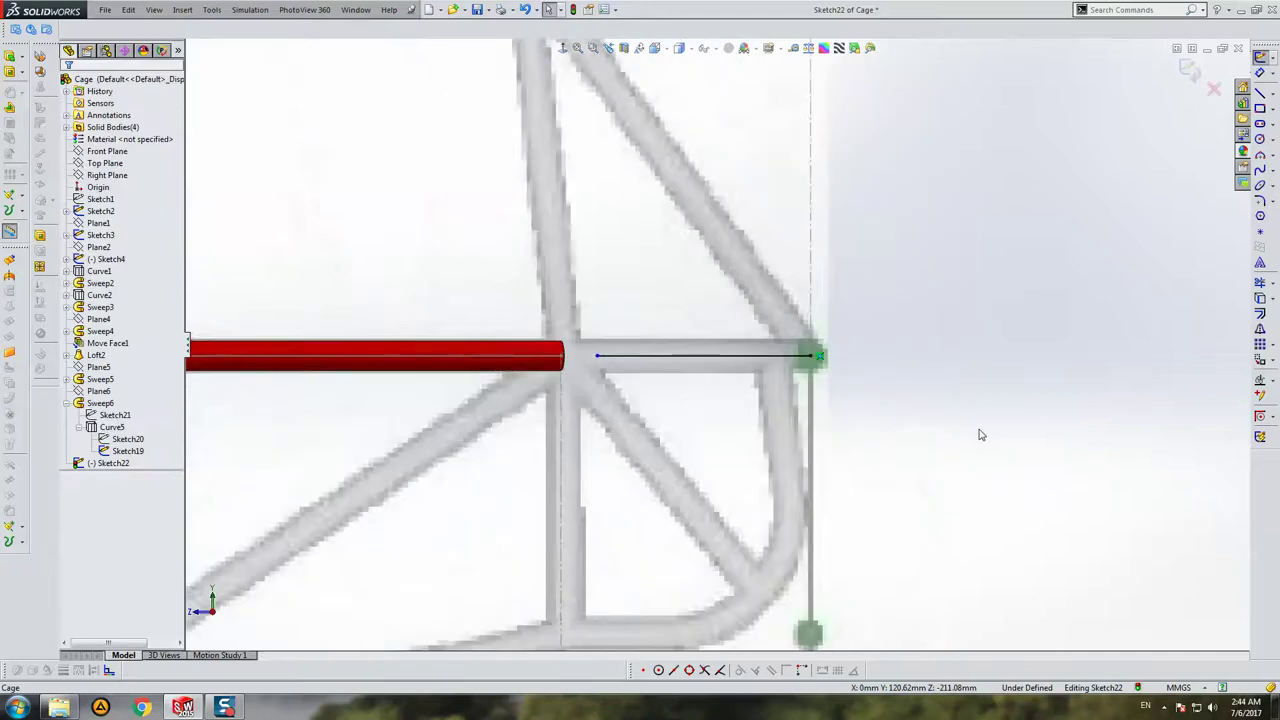
{"action": "scroll", "coordinate": [980, 435], "scroll_direction": "up", "scroll_amount": 2}
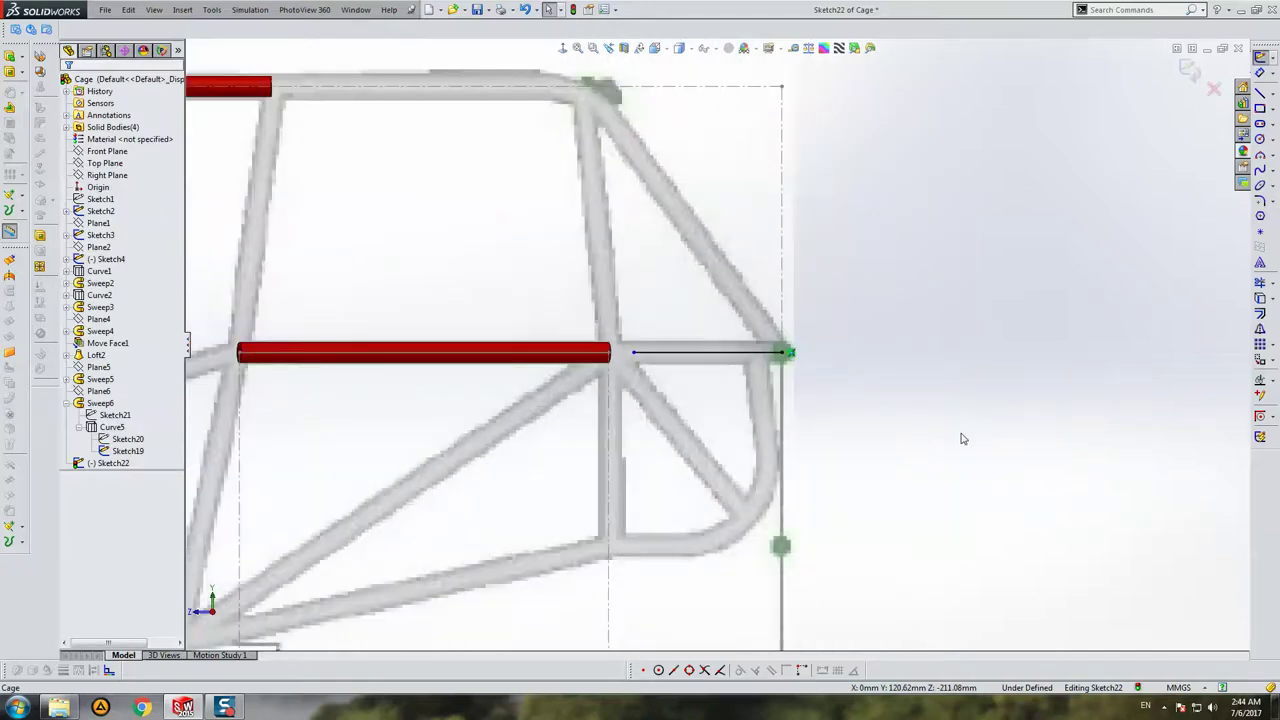
{"action": "scroll", "coordinate": [642, 372], "scroll_direction": "down", "scroll_amount": 2}
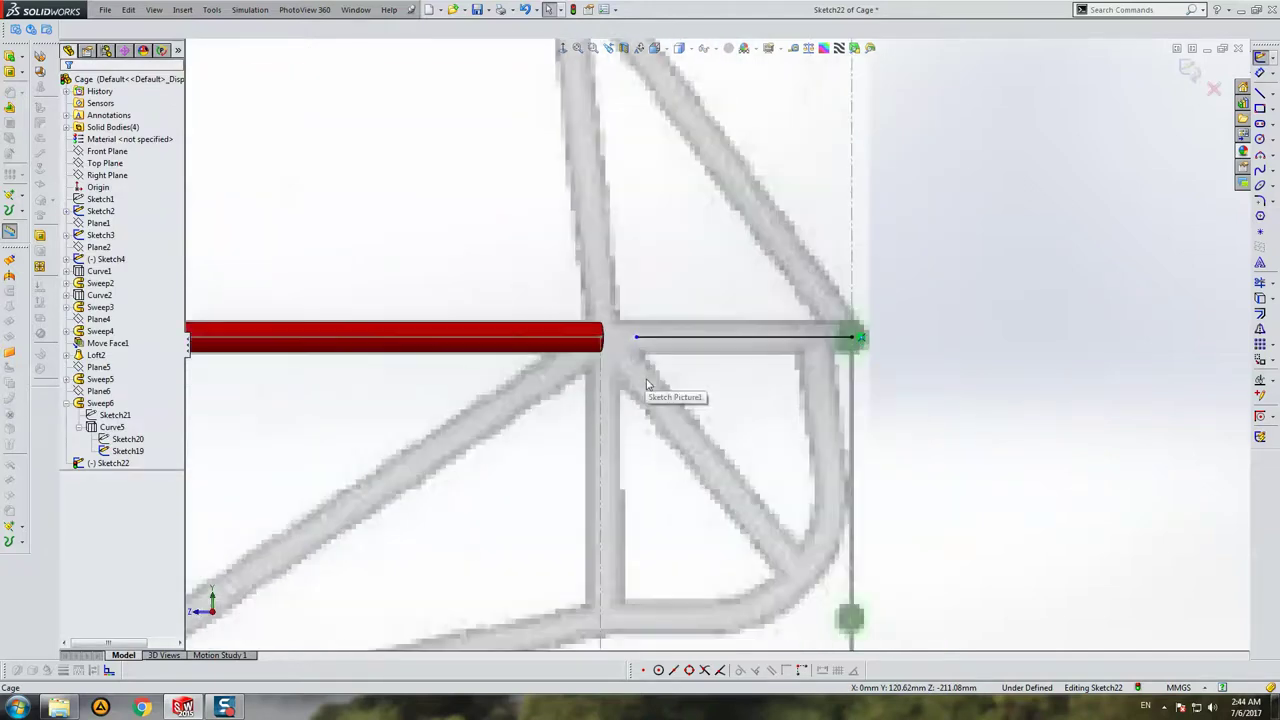
{"action": "left_click", "coordinate": [79, 428]}
{"action": "left_click", "coordinate": [70, 410]}
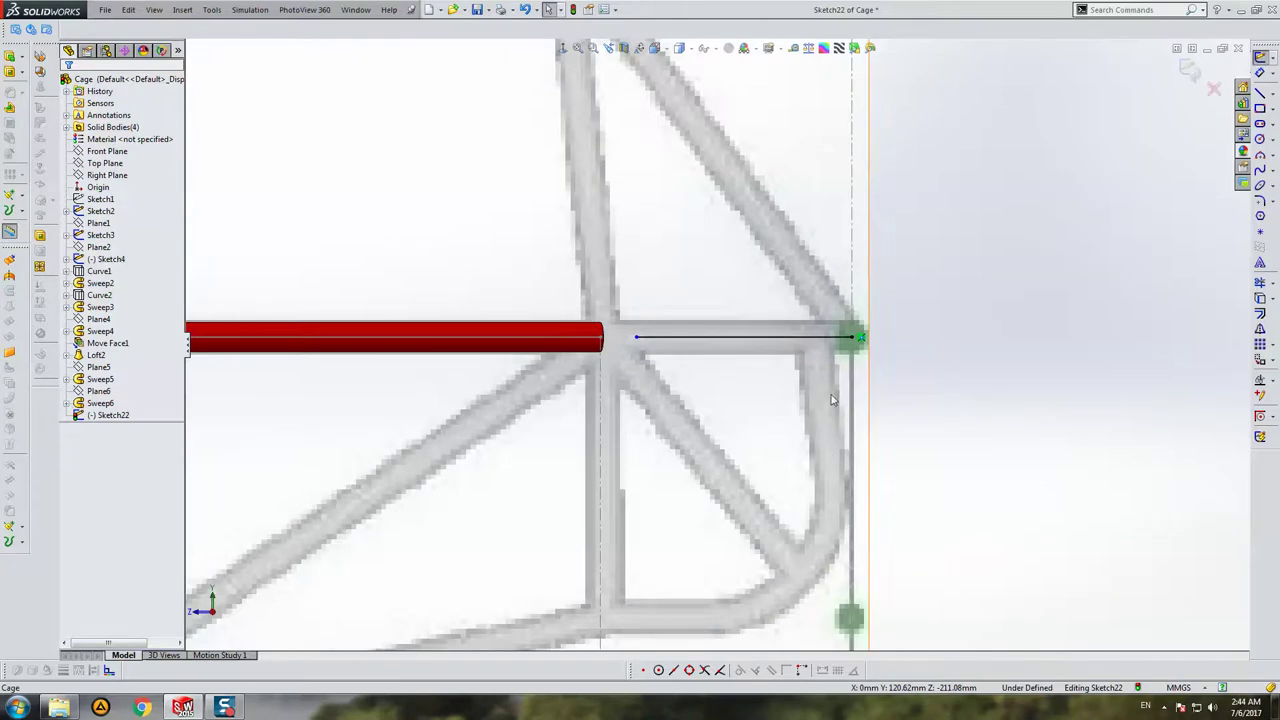
{"action": "scroll", "coordinate": [751, 377], "scroll_direction": "down", "scroll_amount": 2}
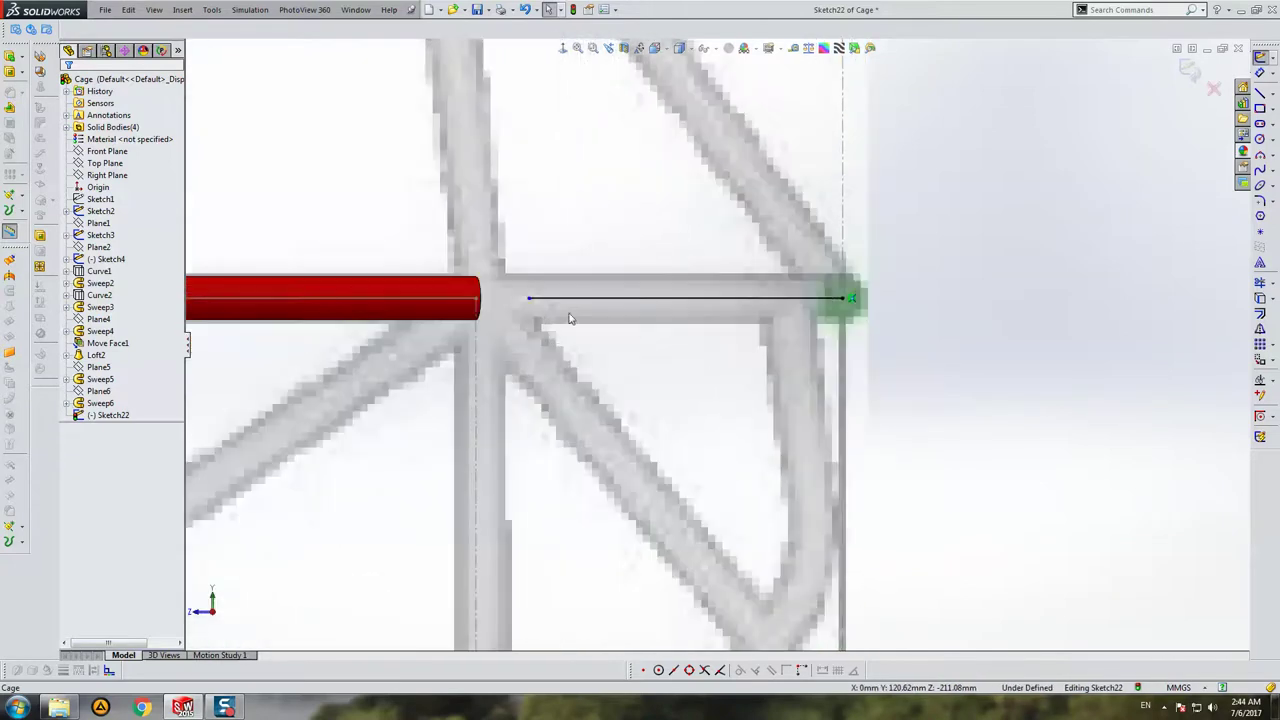
{"action": "scroll", "coordinate": [573, 318], "scroll_direction": "up", "scroll_amount": 2}
{"action": "middle_click_drag", "start_coordinate": [659, 318], "coordinate": [585, 318]}
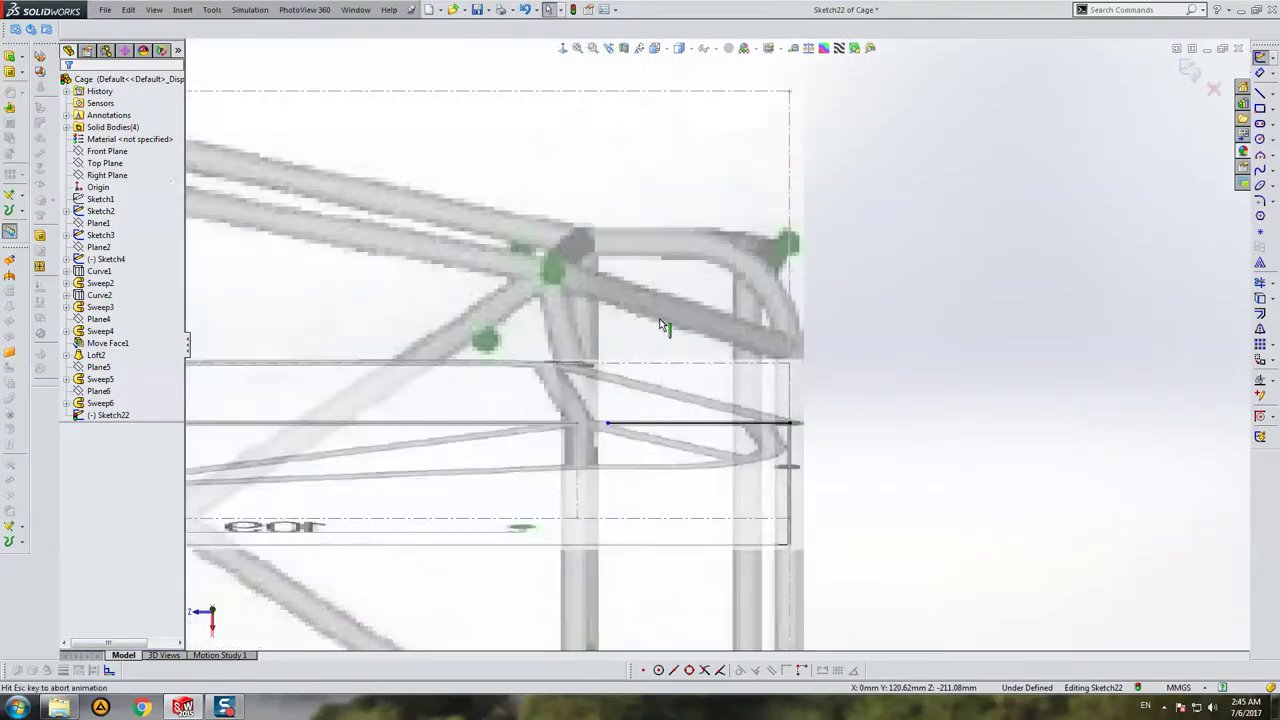
{"action": "scroll", "coordinate": [585, 318], "scroll_direction": "up", "scroll_amount": 2}
{"action": "scroll", "coordinate": [700, 400], "scroll_direction": "up", "scroll_amount": 2}
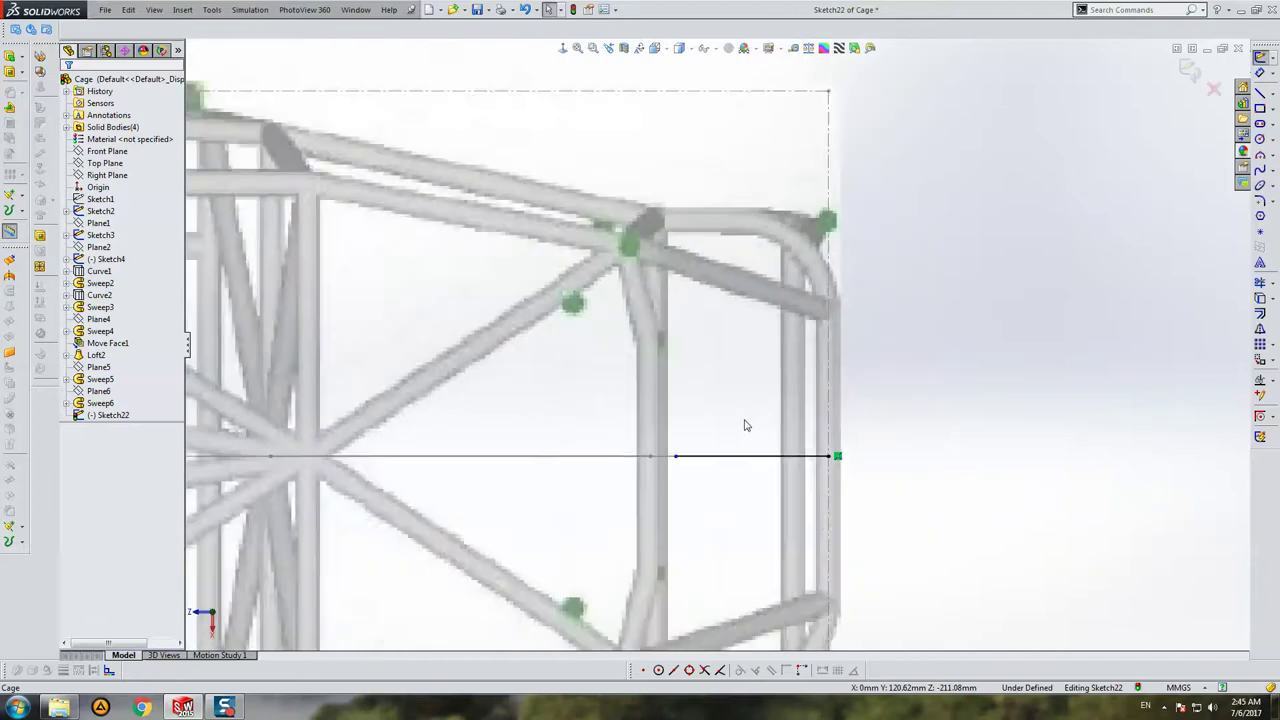
{"action": "mouse_move", "coordinate": [743, 423]}
{"action": "middle_mouse_down"}
{"action": "mouse_move", "coordinate": [703, 389]}
{"action": "mouse_move", "coordinate": [683, 470]}
{"action": "middle_mouse_up"}
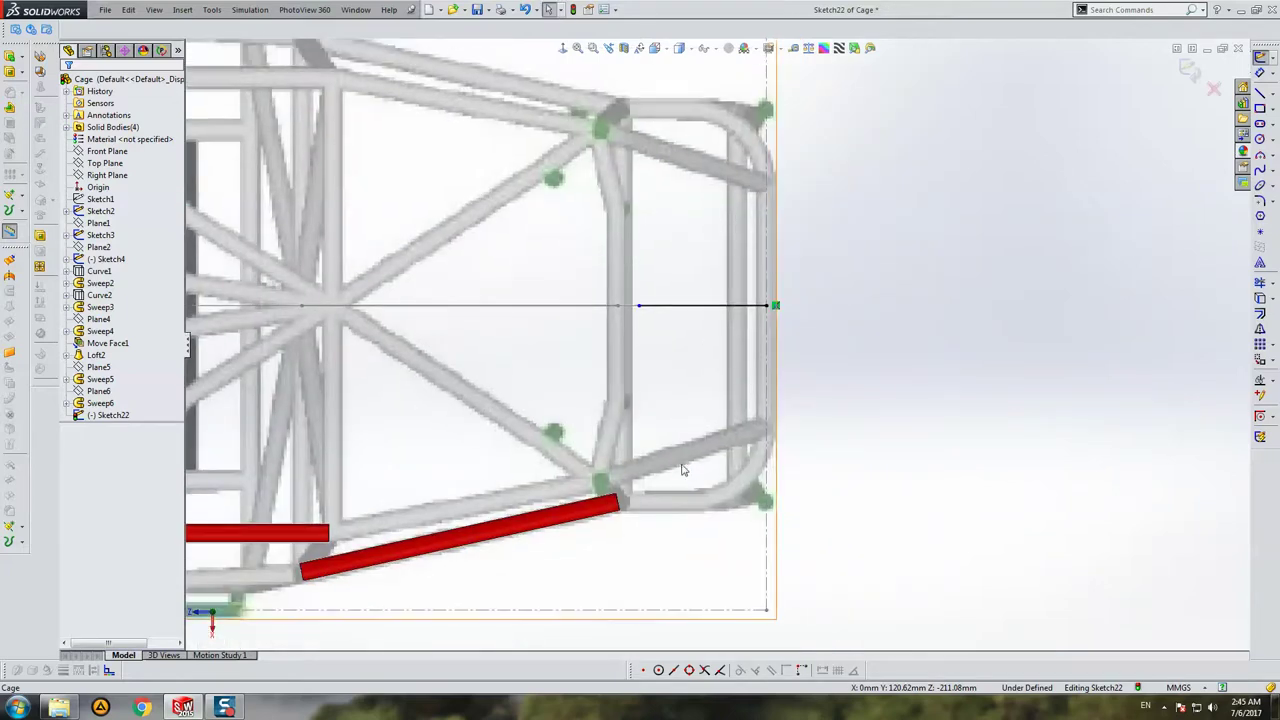
{"action": "key", "text": "ctrl+8"}
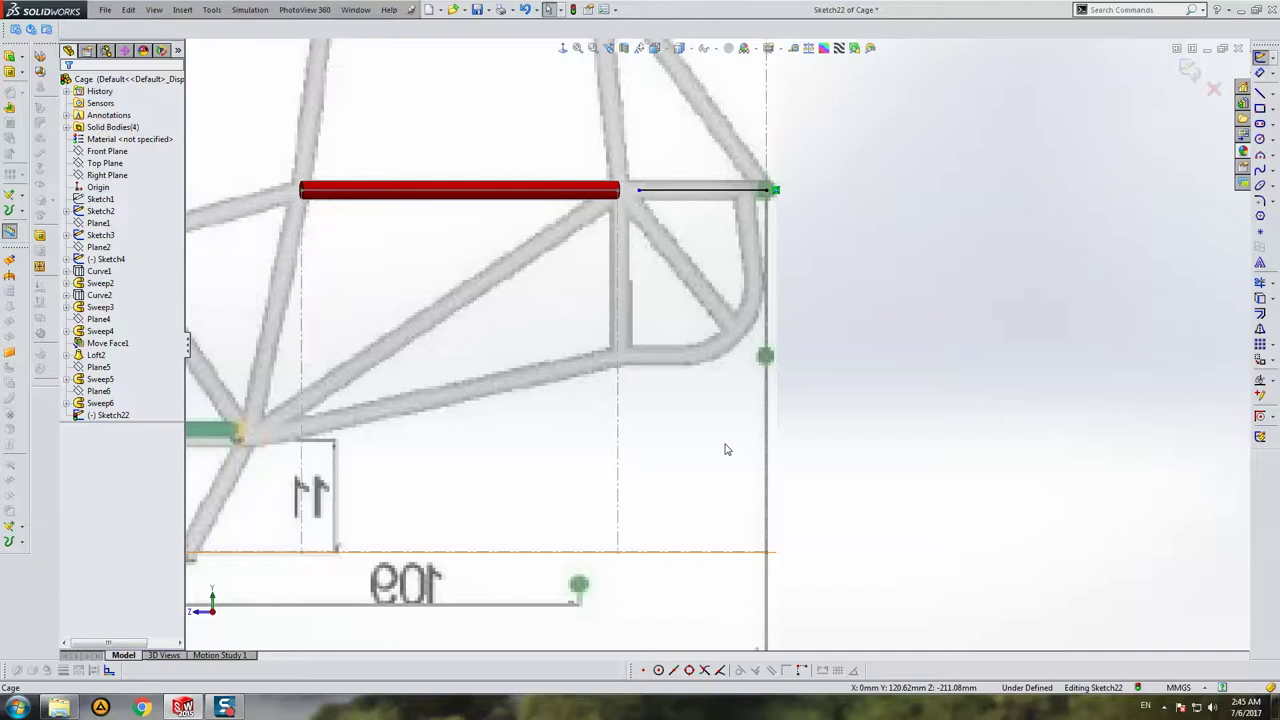
{"action": "middle_click_drag", "start_coordinate": [726, 449], "coordinate": [731, 546], "text": "ctrl"}
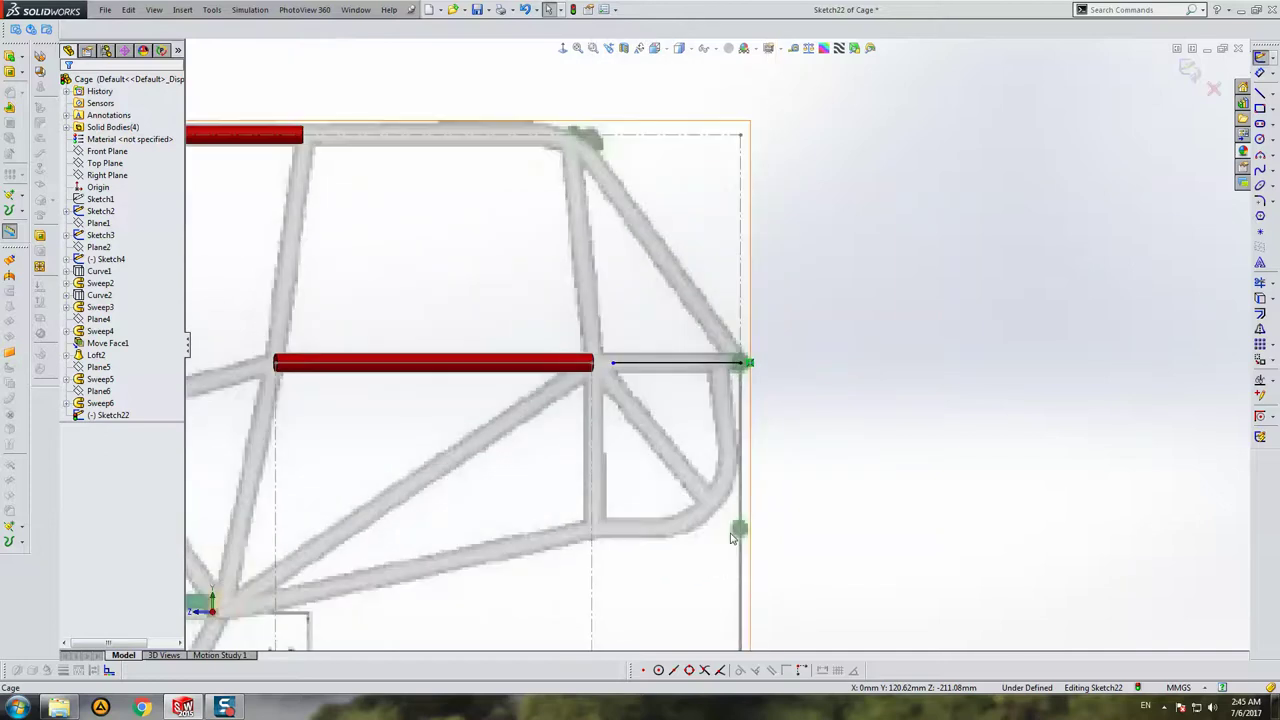
{"action": "key", "text": "ctrl+8"}
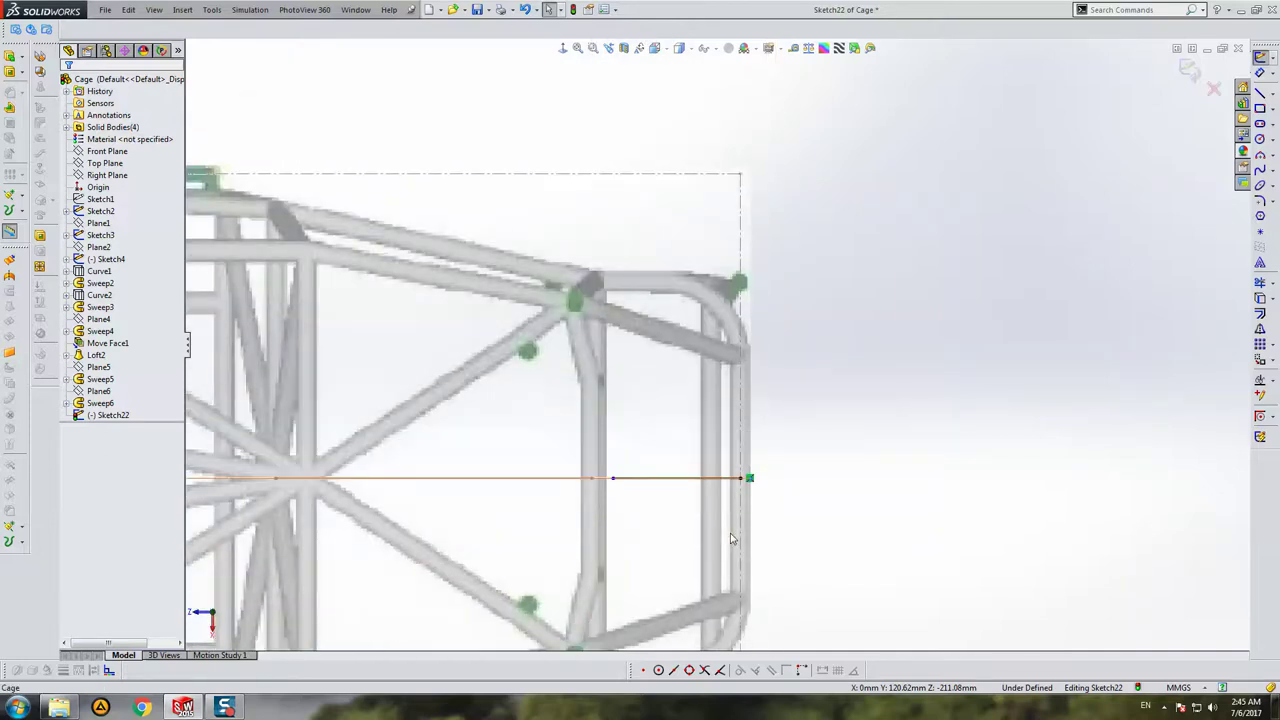
{"action": "key", "text": "ctrl+8"}
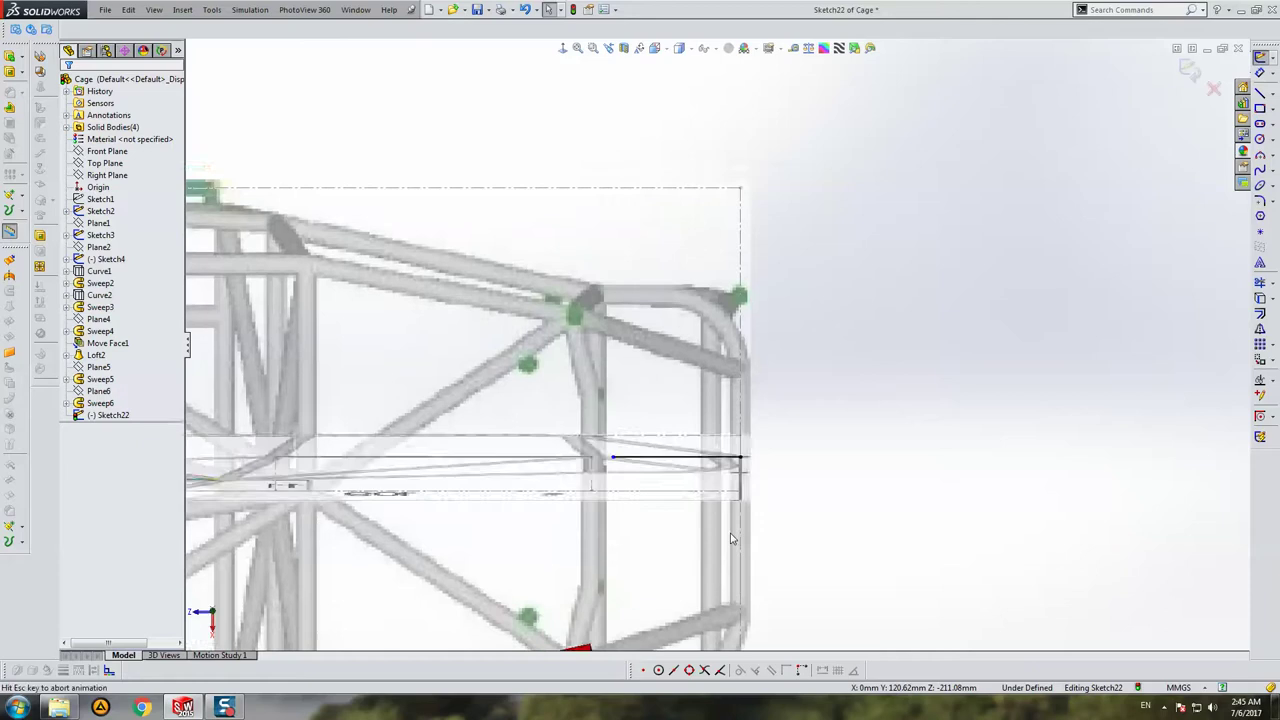
{"action": "key", "text": "ctrl+8"}
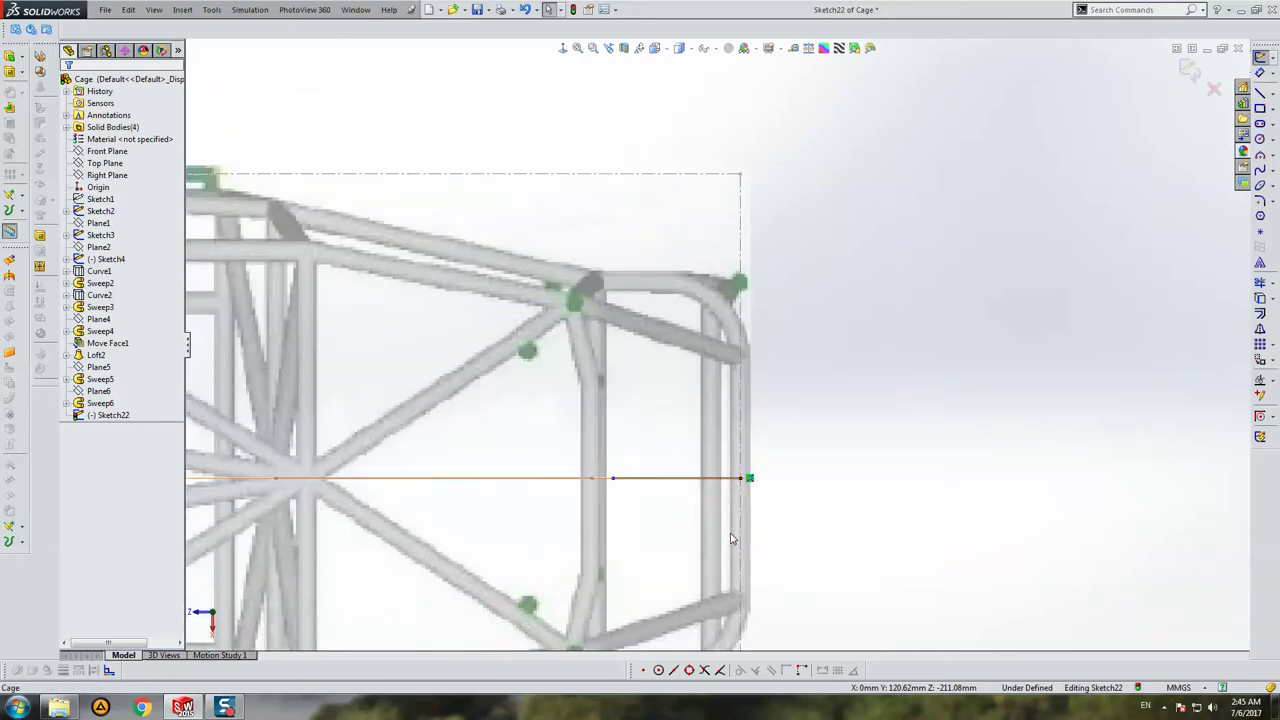
{"action": "key", "text": "ctrl+8"}
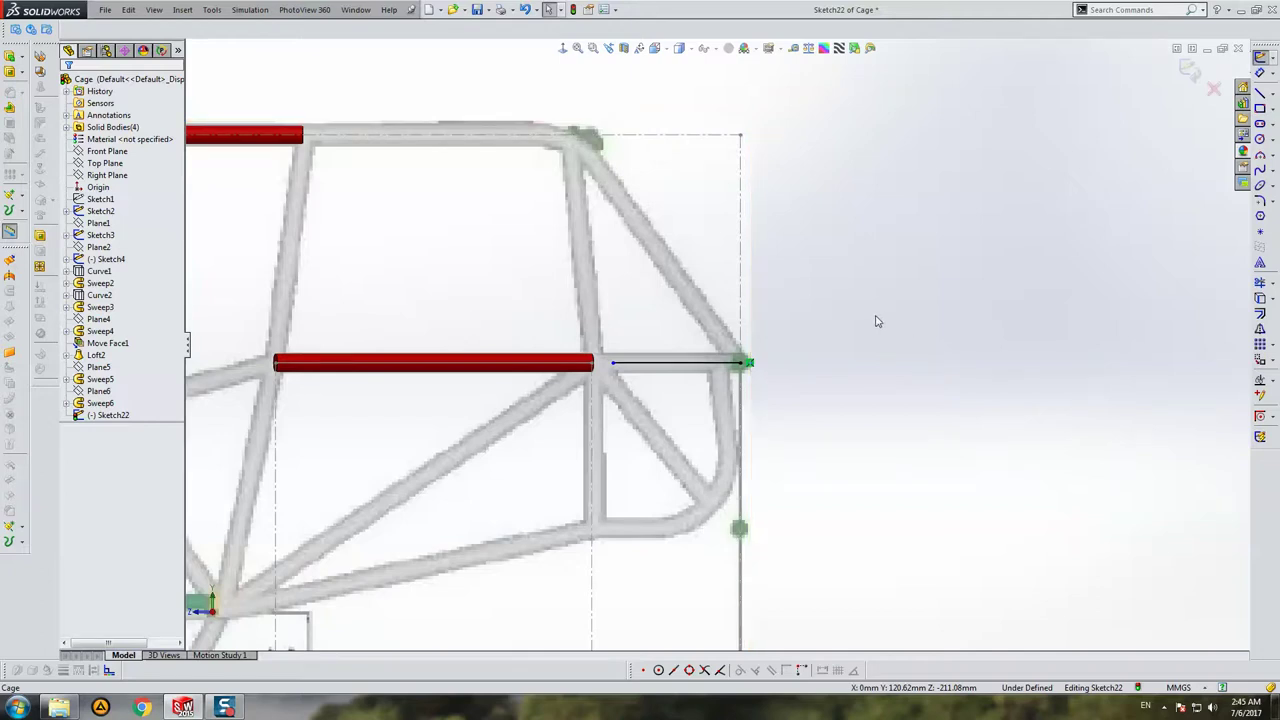
{"action": "key", "text": "ctrl+shift+z"}
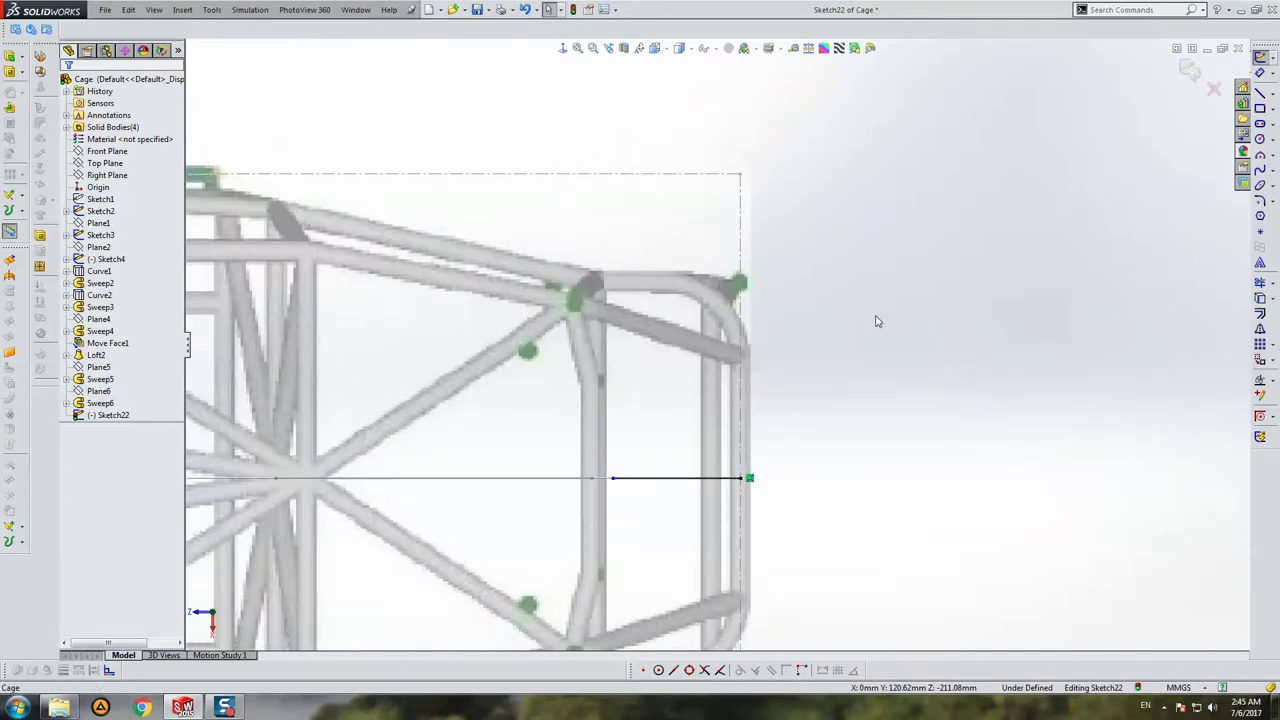
{"action": "key", "text": "ctrl+shift+z"}
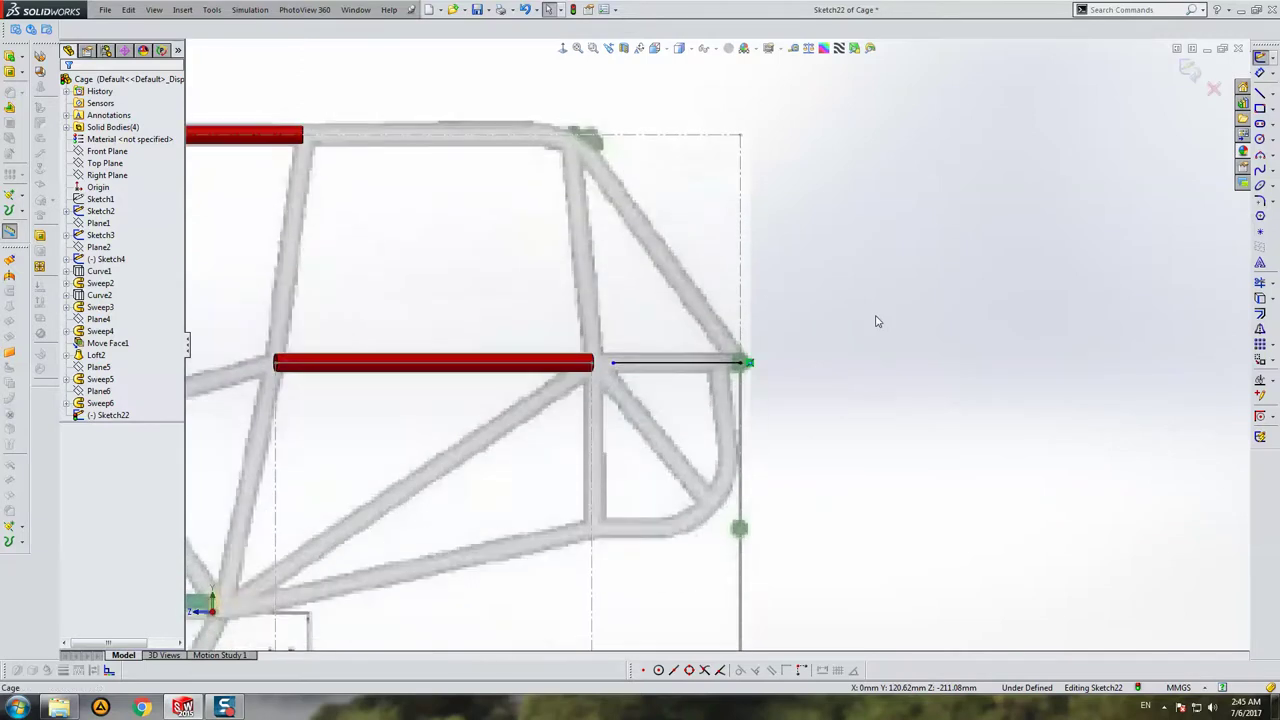
{"action": "key", "text": "ctrl+shift+z"}
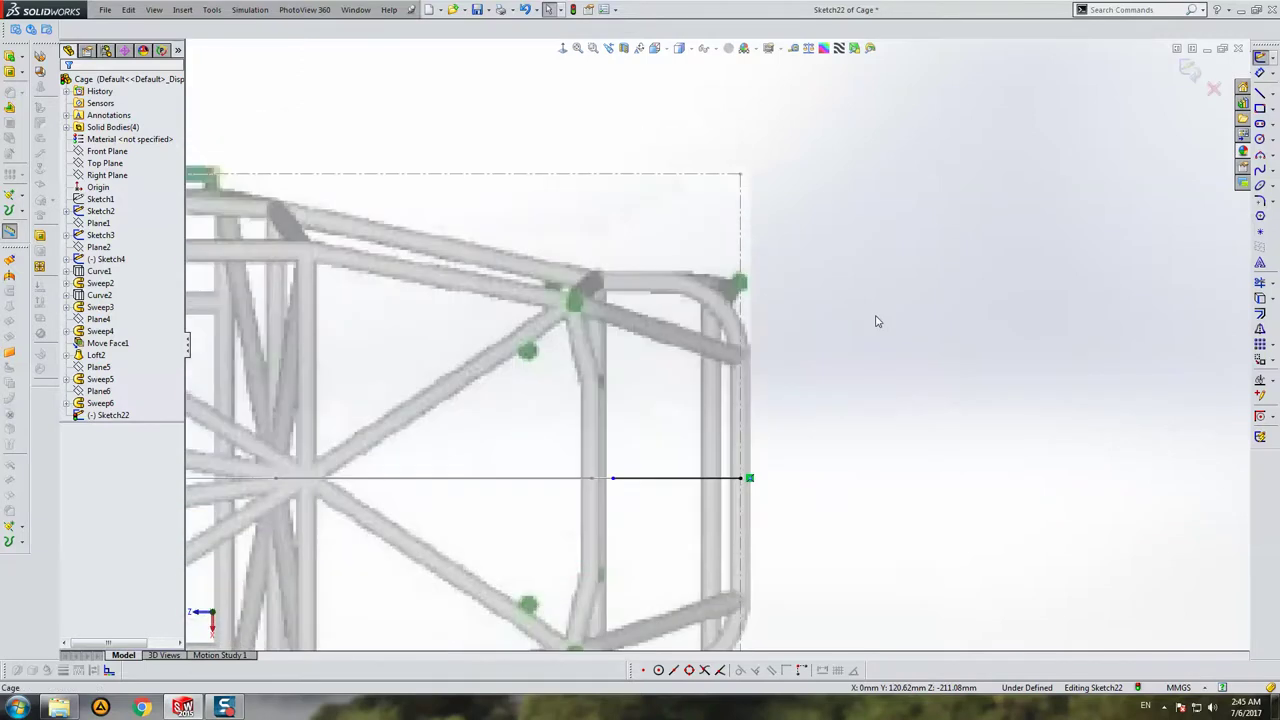
{"action": "key", "text": "ctrl+shift+z"}
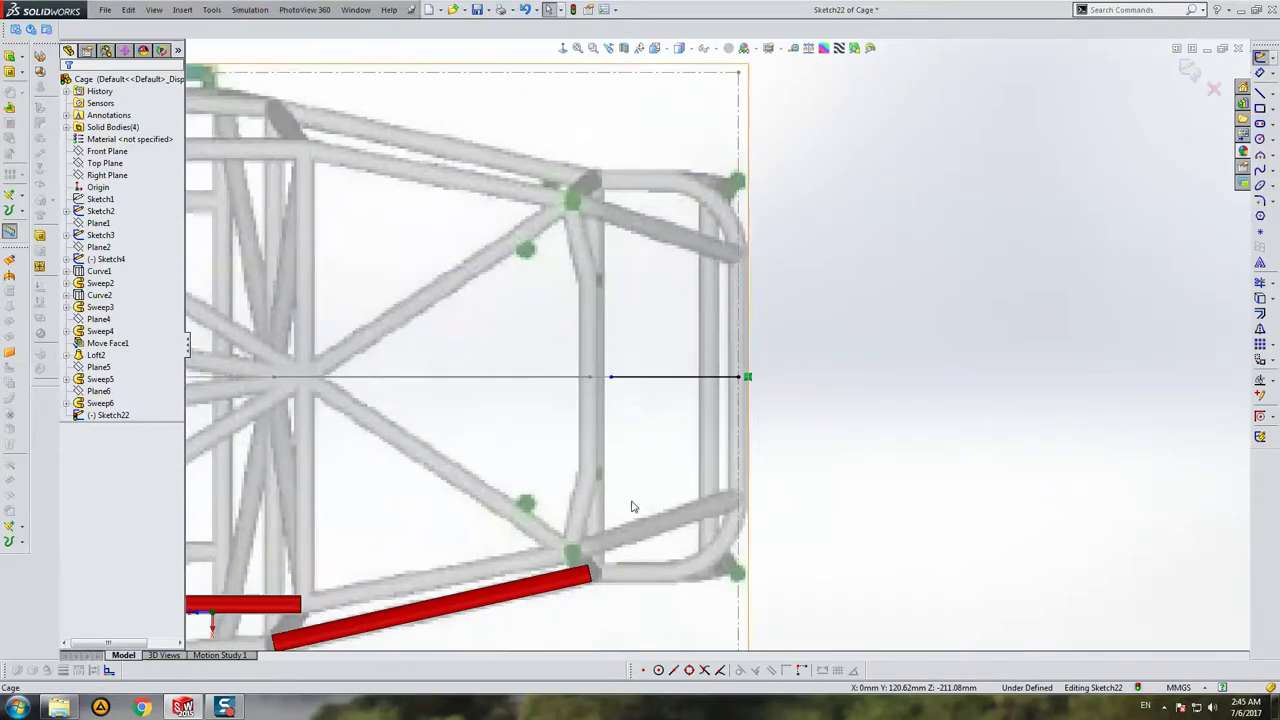
Step: Snap the line's left end onto the red tube's end and exit the fully defined Sketch22
{"action": "left_click", "coordinate": [610, 378]}
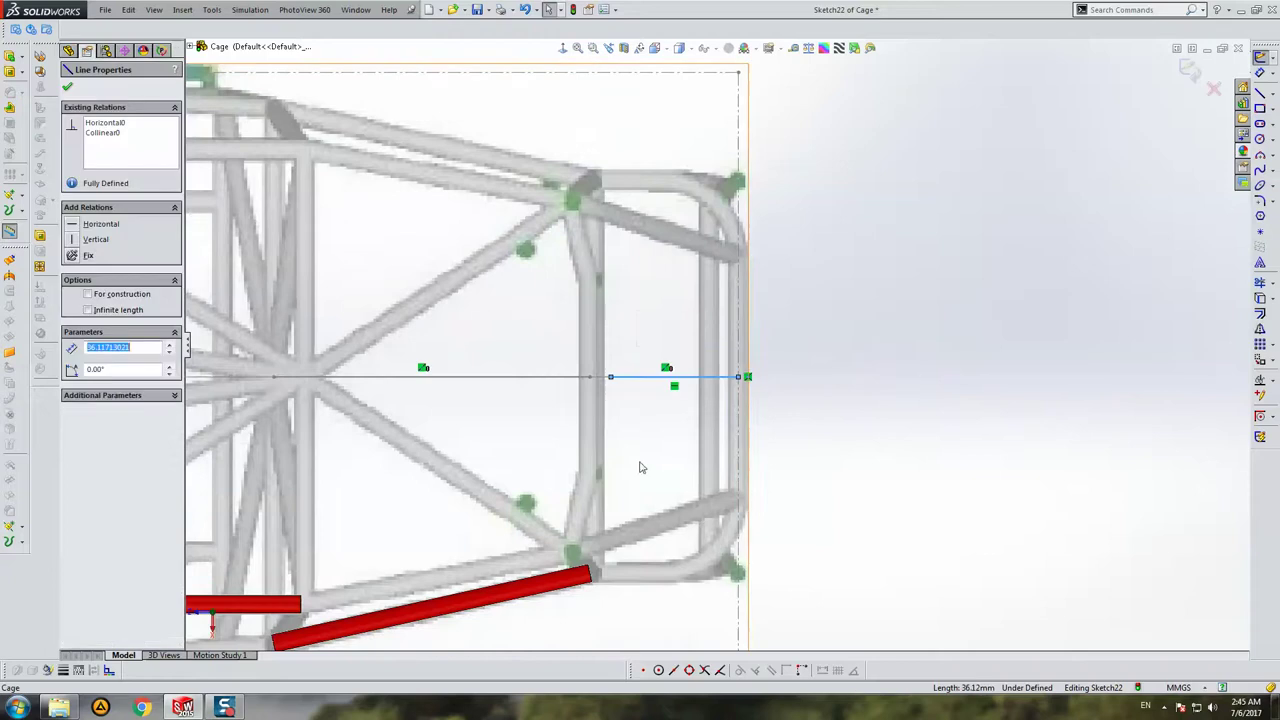
{"action": "key", "text": "ctrl+4"}
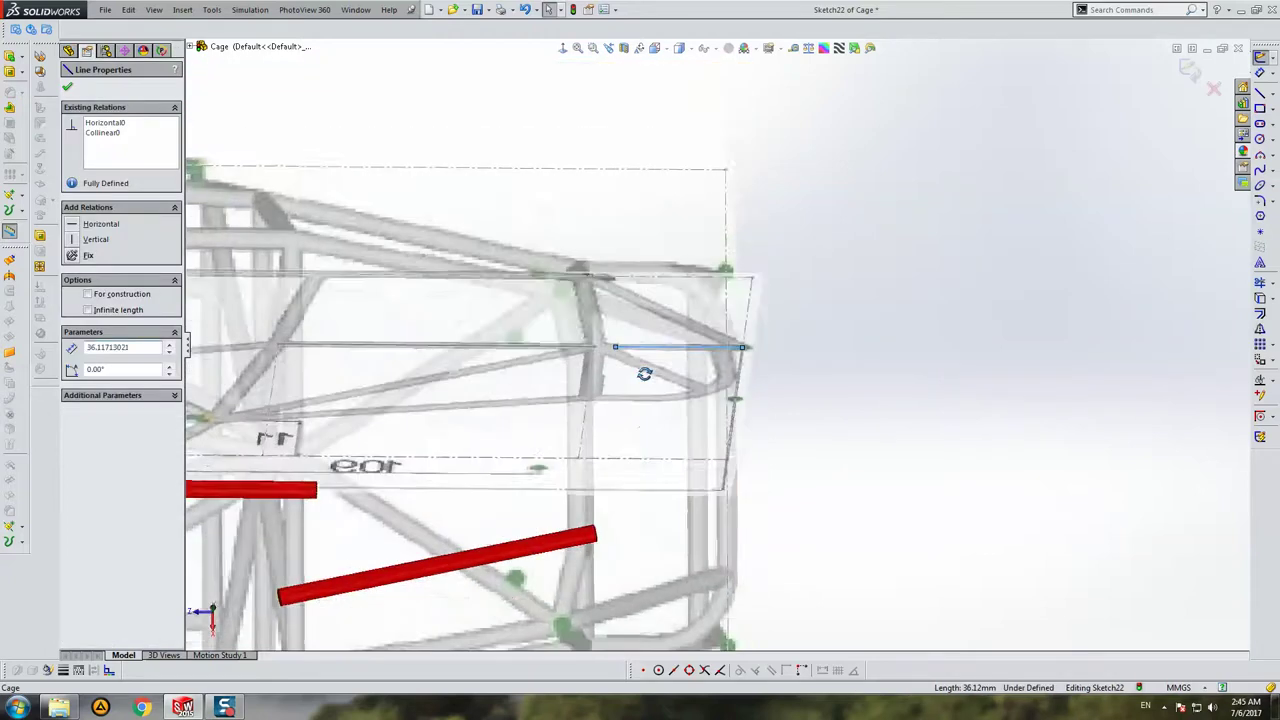
{"action": "scroll", "coordinate": [1000, 330], "scroll_direction": "down", "scroll_amount": 5}
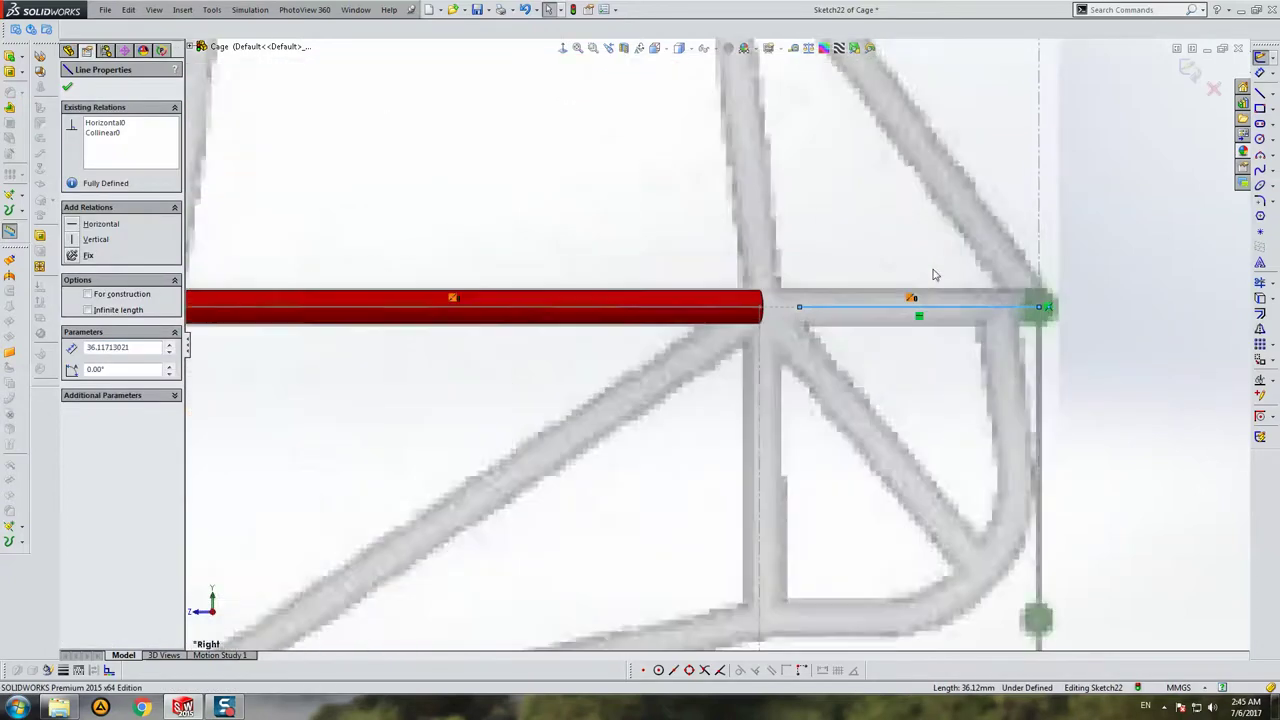
{"action": "scroll", "coordinate": [934, 274], "scroll_direction": "down", "scroll_amount": 3}
{"action": "left_click_drag", "start_coordinate": [740, 323], "coordinate": [685, 320]}
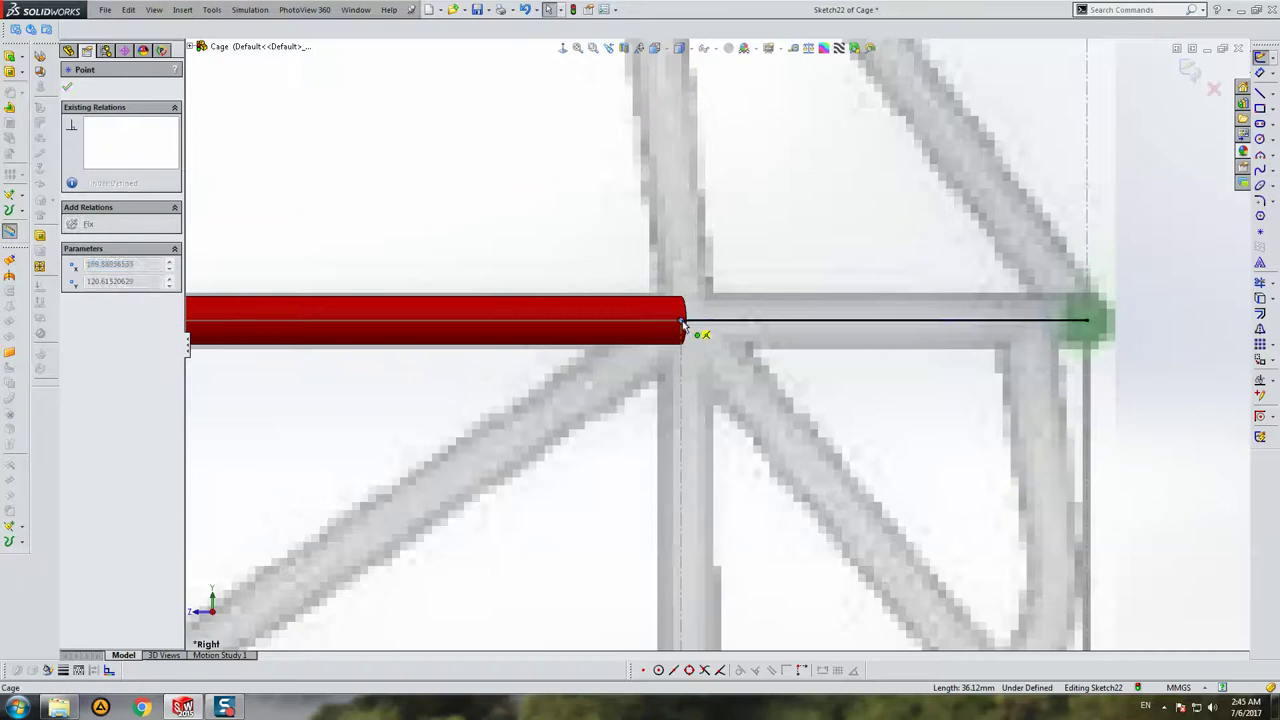
{"action": "scroll", "coordinate": [814, 347], "scroll_direction": "down", "scroll_amount": 3}
{"action": "scroll", "coordinate": [814, 347], "scroll_direction": "up", "scroll_amount": 5}
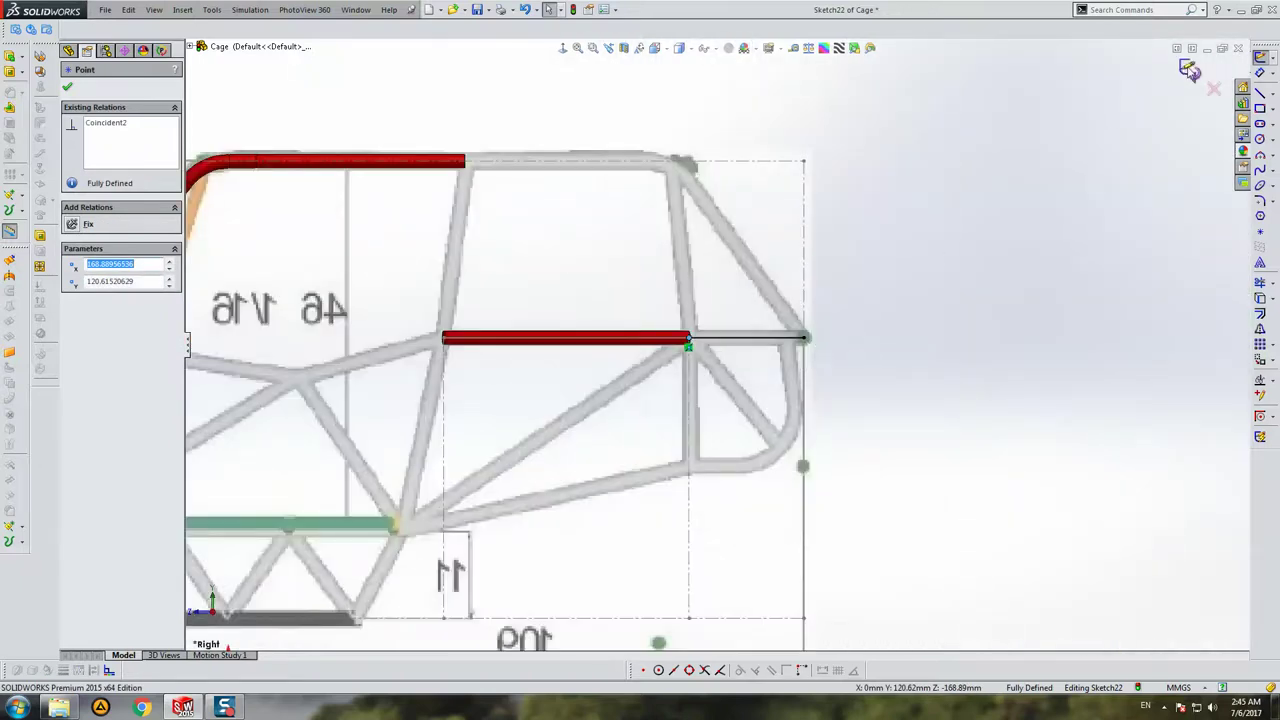
{"action": "left_click", "coordinate": [1190, 70]}
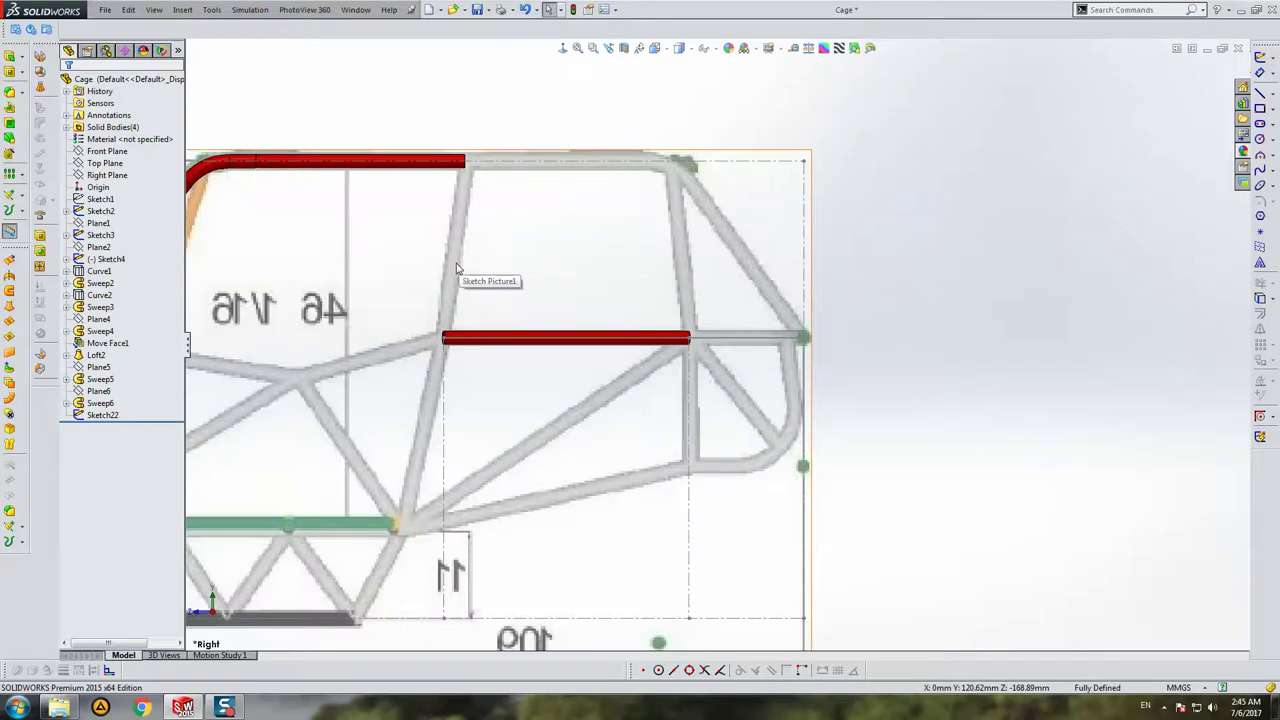
Step: Start a sketch on the Top Plane and view Sketch20 under Curve5 face-on
{"action": "left_click", "coordinate": [105, 163]}
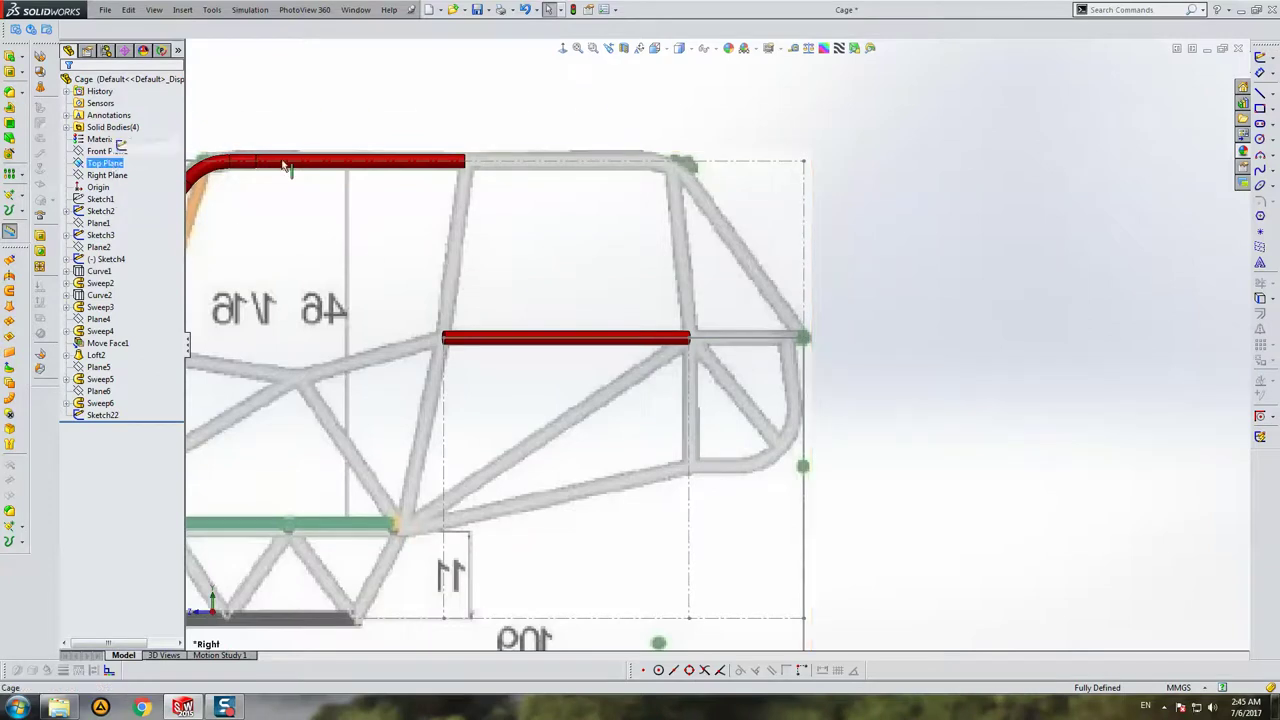
{"action": "left_click", "coordinate": [1260, 57]}
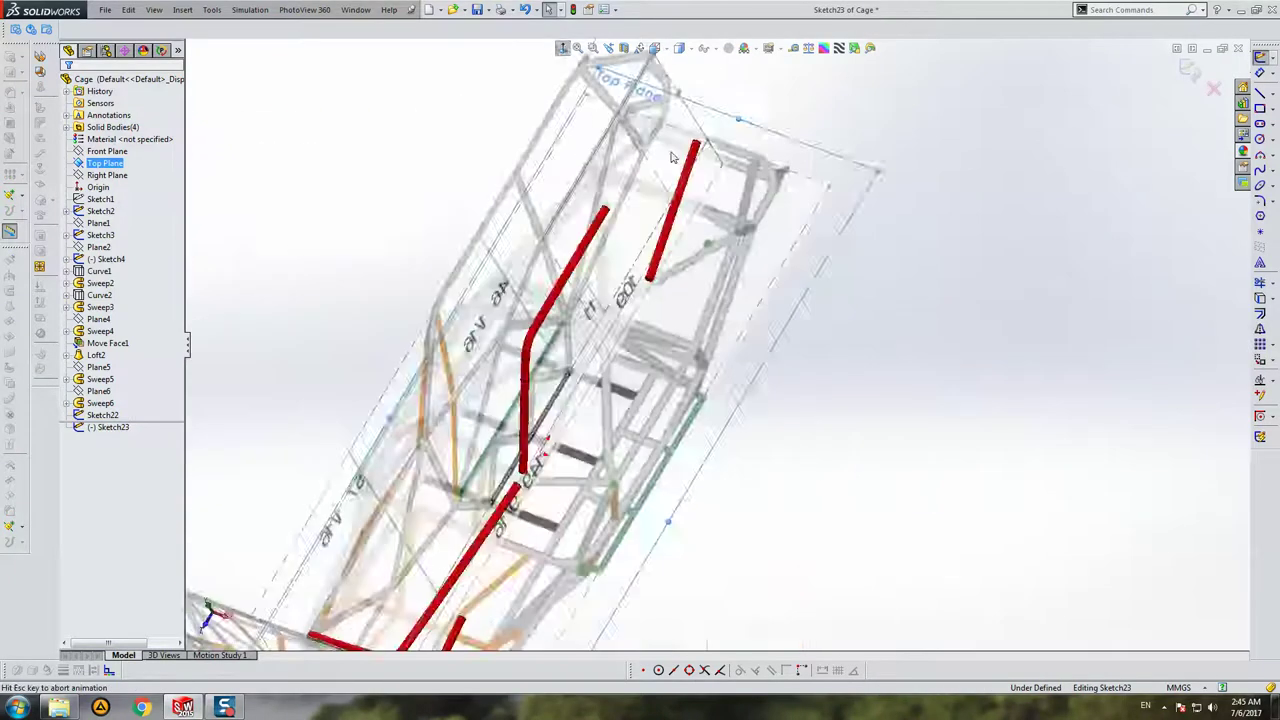
{"action": "scroll", "coordinate": [770, 170], "scroll_direction": "down", "scroll_amount": 5}
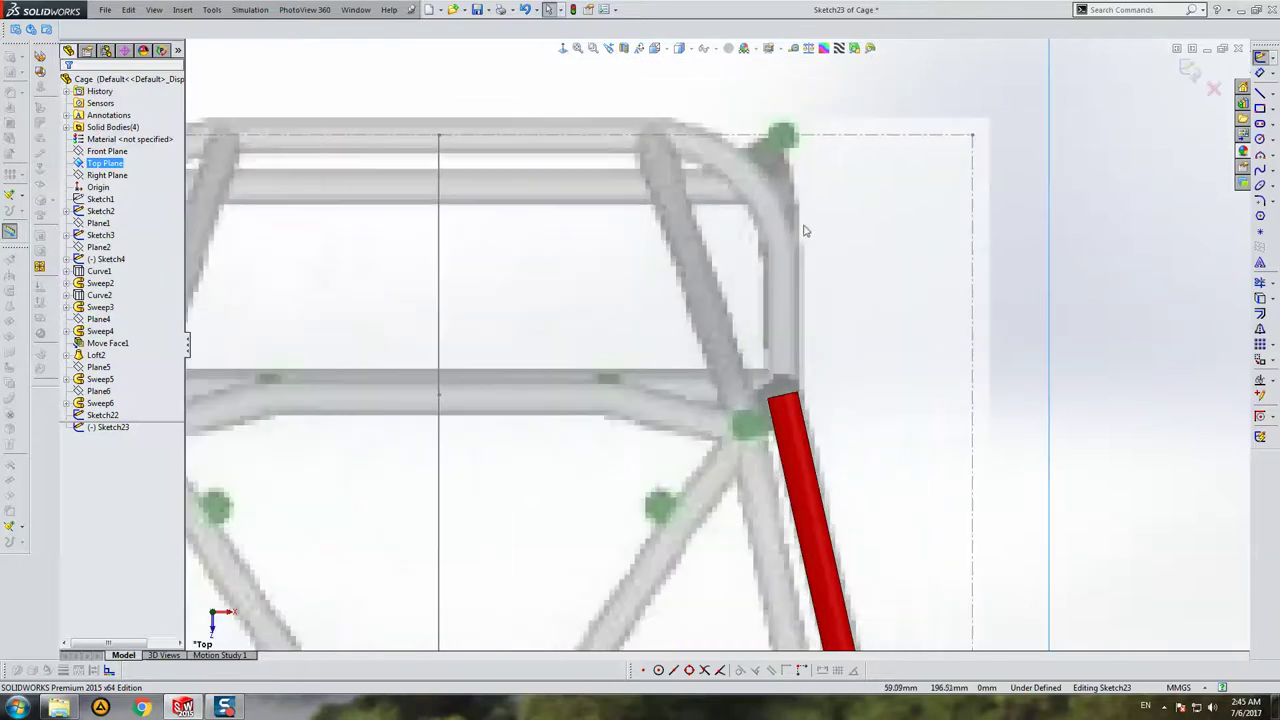
{"action": "left_click", "coordinate": [66, 403]}
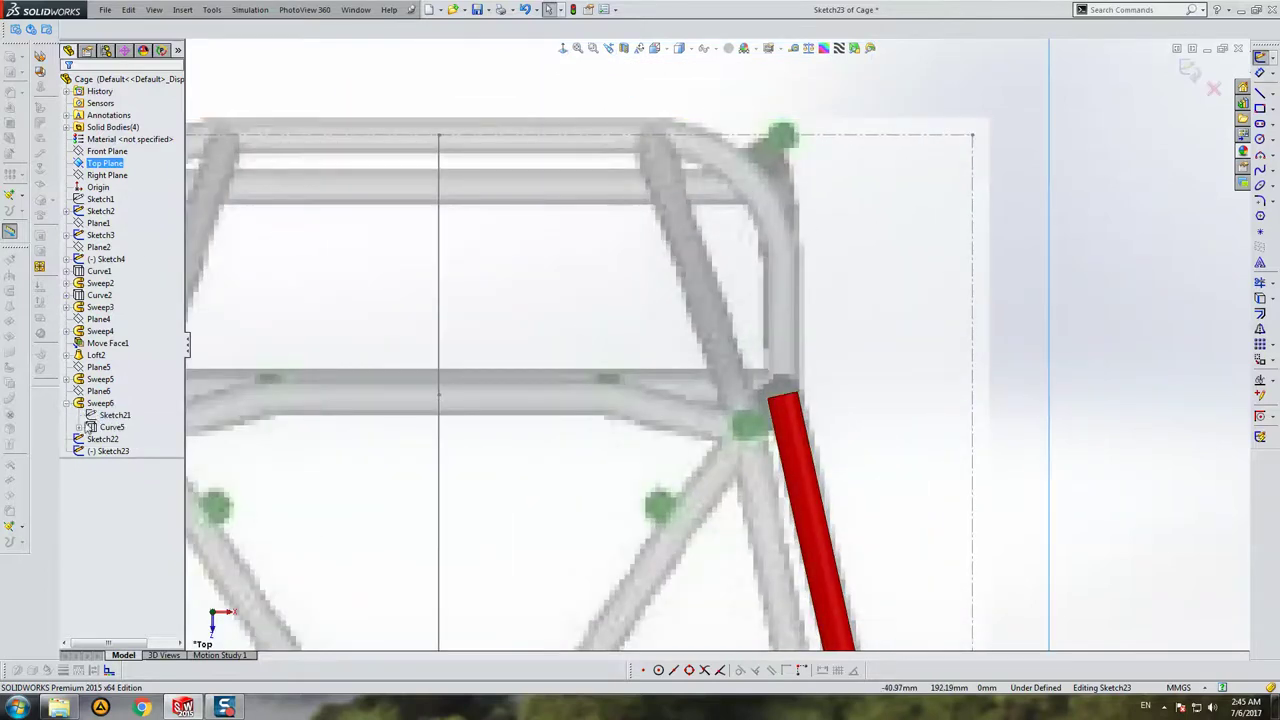
{"action": "left_click", "coordinate": [78, 427]}
{"action": "left_click", "coordinate": [127, 439]}
{"action": "left_click", "coordinate": [122, 441]}
{"action": "left_click", "coordinate": [140, 430]}
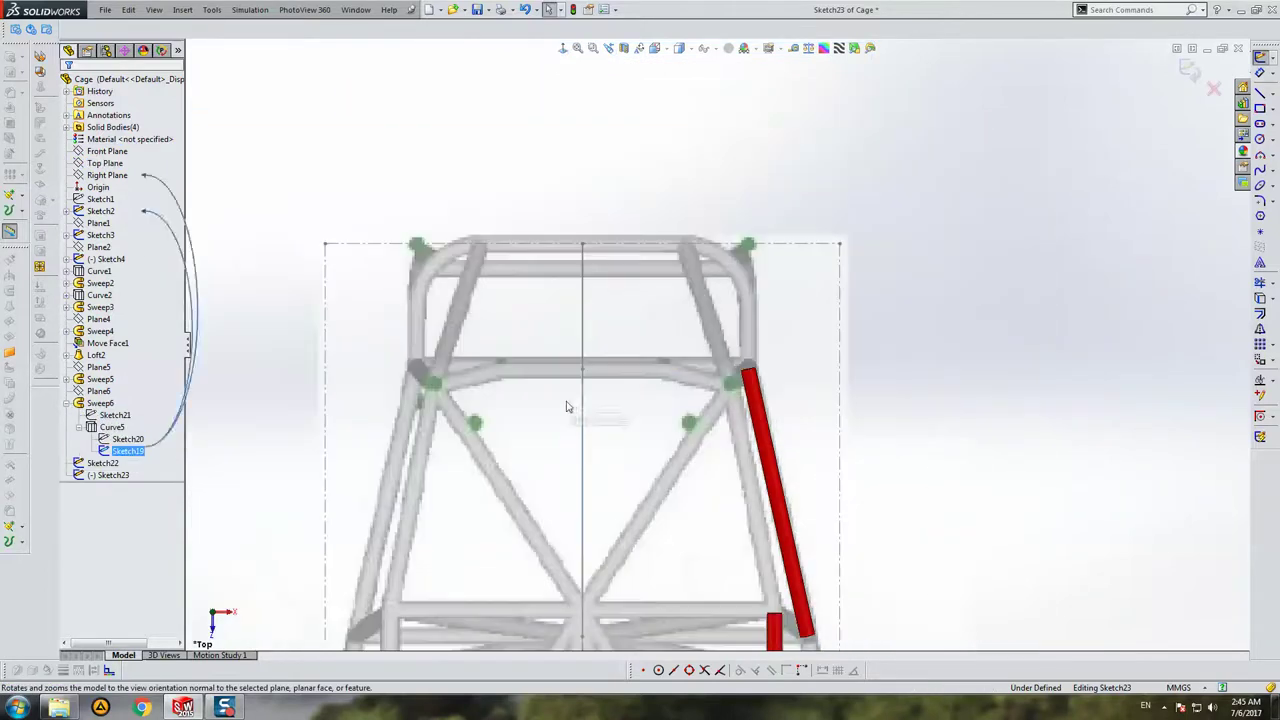
Step: Check Sketch20's parent/child references, then collapse Curve5 and Sweep6
{"action": "left_click", "coordinate": [130, 451]}
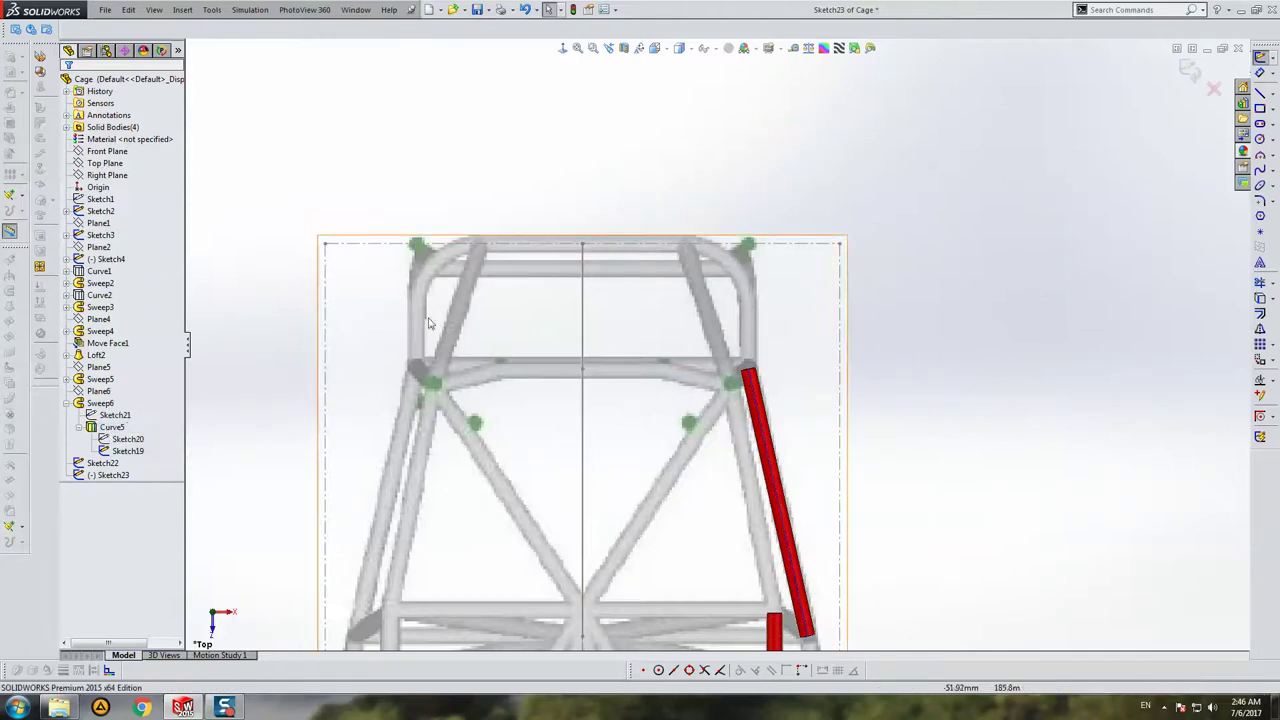
{"action": "left_click", "coordinate": [78, 427]}
{"action": "left_click", "coordinate": [67, 405]}
{"action": "scroll", "coordinate": [763, 323], "scroll_direction": "up", "scroll_amount": 3}
{"action": "scroll", "coordinate": [737, 329], "scroll_direction": "down", "scroll_amount": 1}
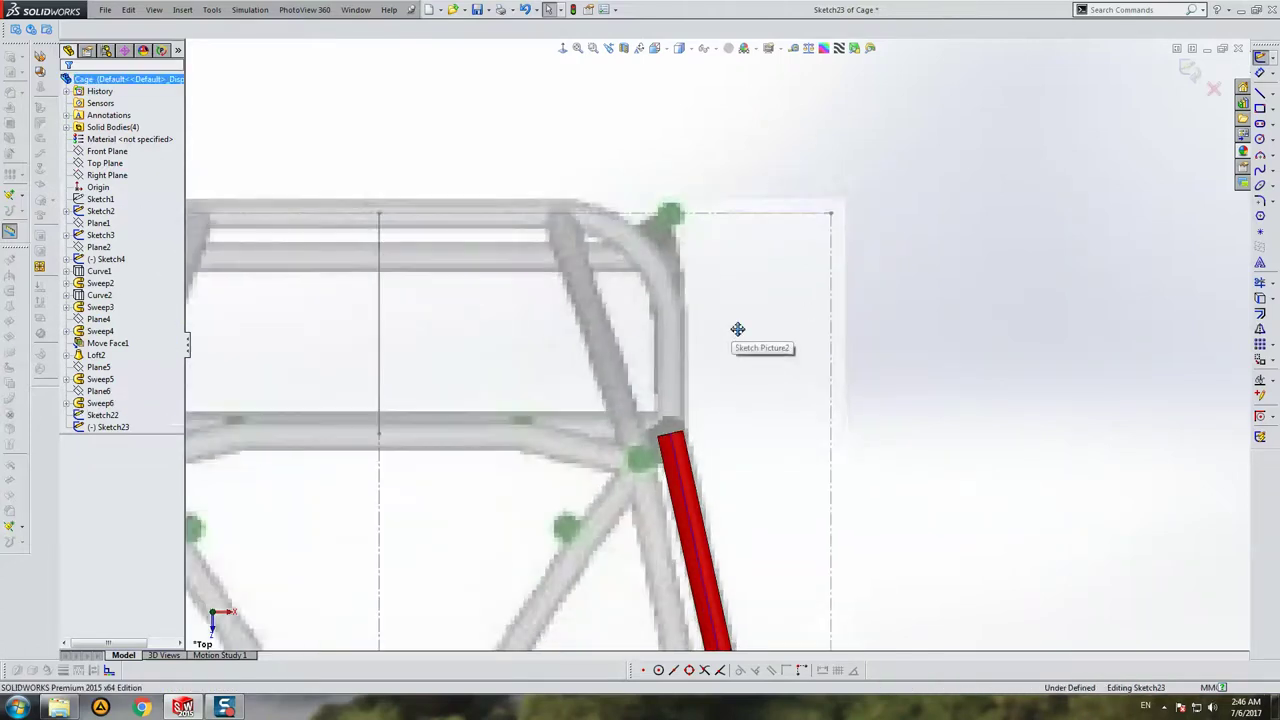
{"action": "scroll", "coordinate": [743, 334], "scroll_direction": "down", "scroll_amount": 1}
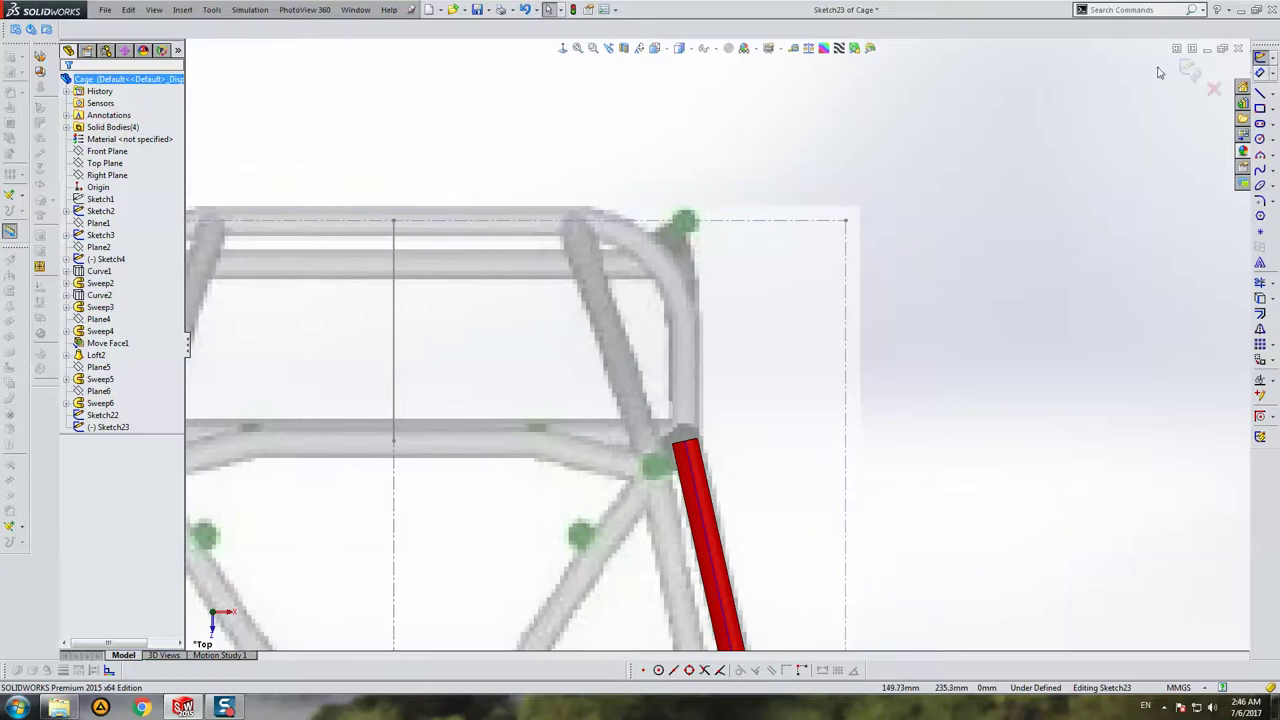
Step: Draw a horizontal line to the upper-right node and a vertical line down to the red tube end
{"action": "left_click", "coordinate": [1260, 92]}
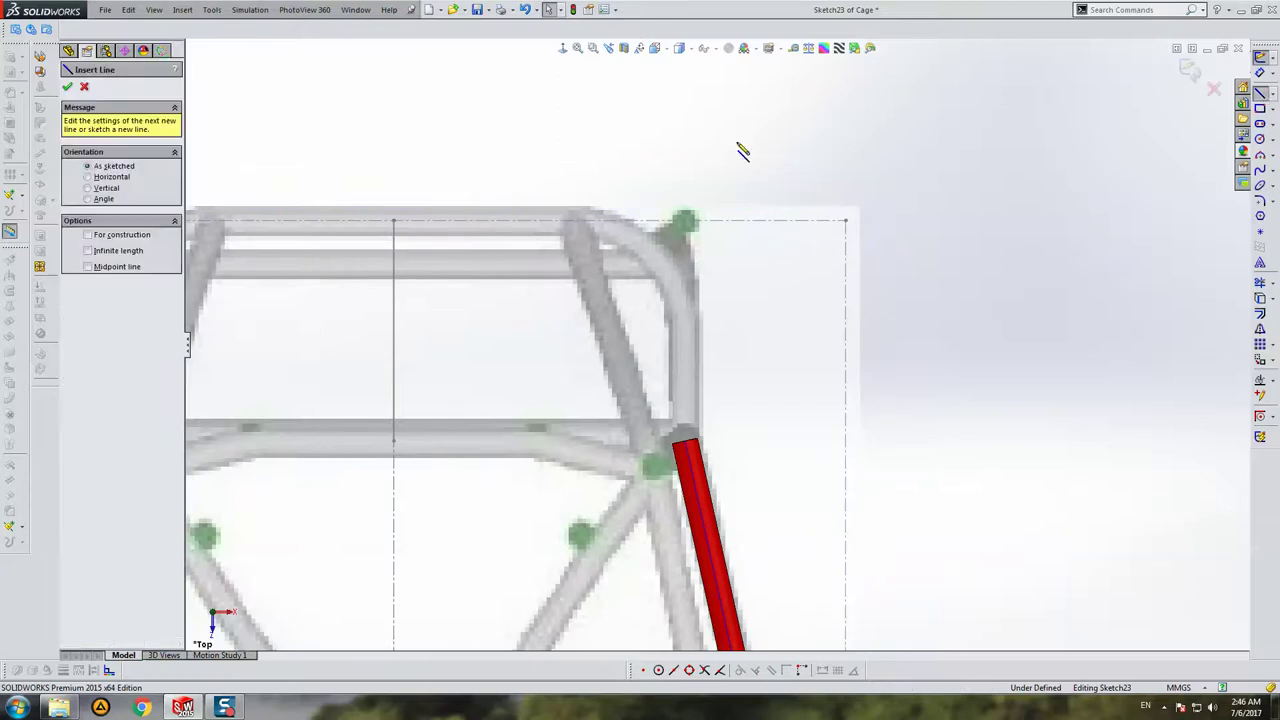
{"action": "left_click", "coordinate": [393, 220]}
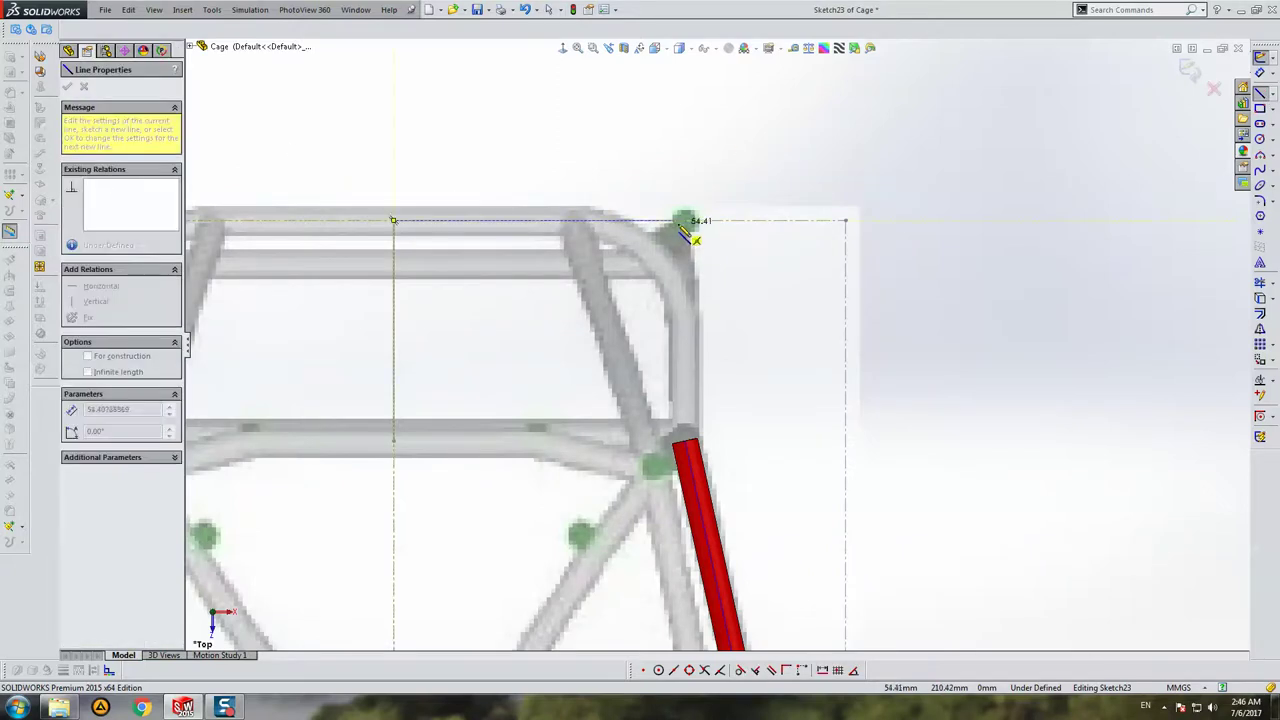
{"action": "left_click", "coordinate": [693, 220]}
{"action": "double_click", "coordinate": [693, 352]}
{"action": "left_click_drag", "start_coordinate": [693, 352], "coordinate": [687, 444]}
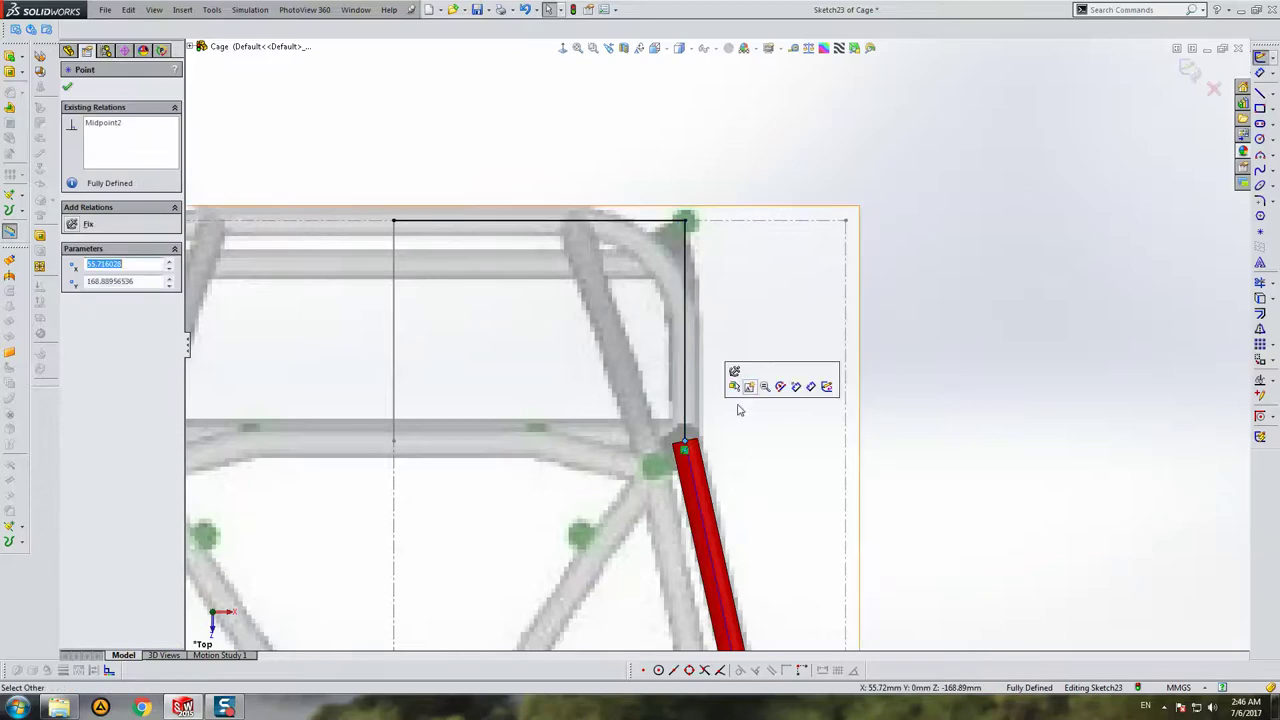
{"action": "left_click", "coordinate": [760, 280]}
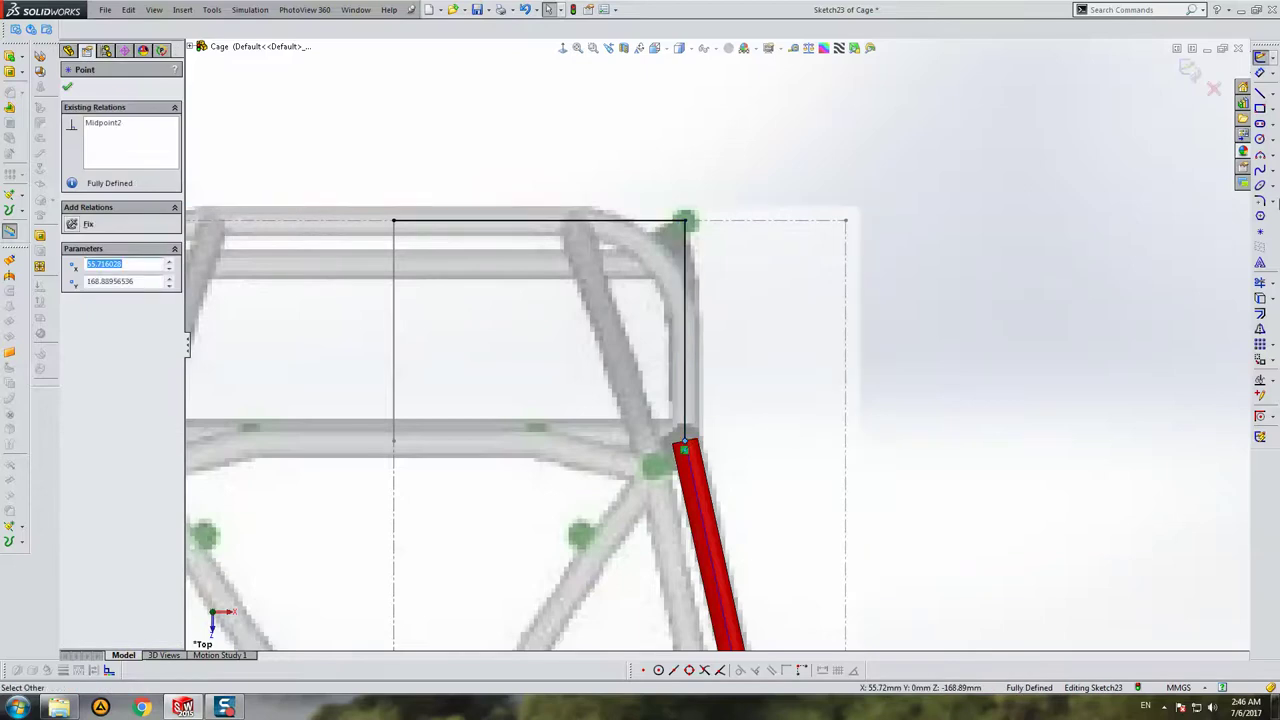
Step: Fillet the corner between the horizontal and vertical lines at R20 and exit Sketch23
{"action": "left_click", "coordinate": [1260, 201]}
{"action": "left_click", "coordinate": [685, 221]}
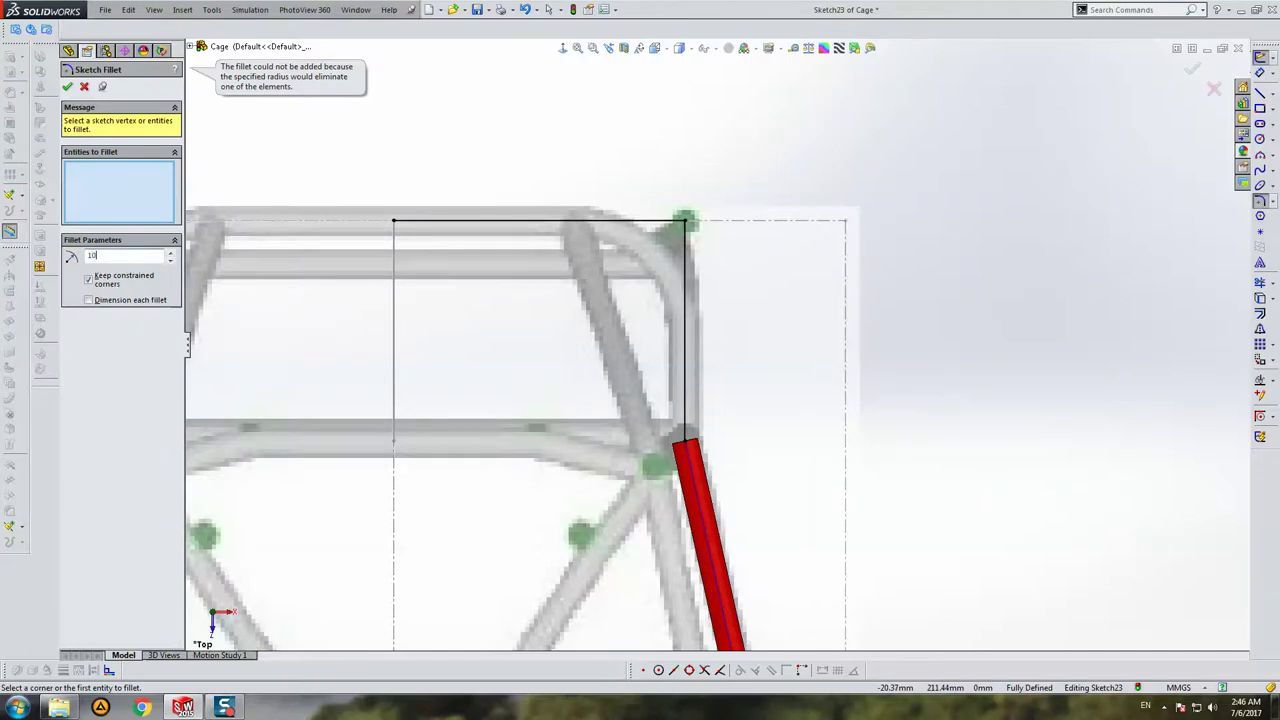
{"action": "type", "text": "0"}
{"action": "left_click", "coordinate": [685, 221]}
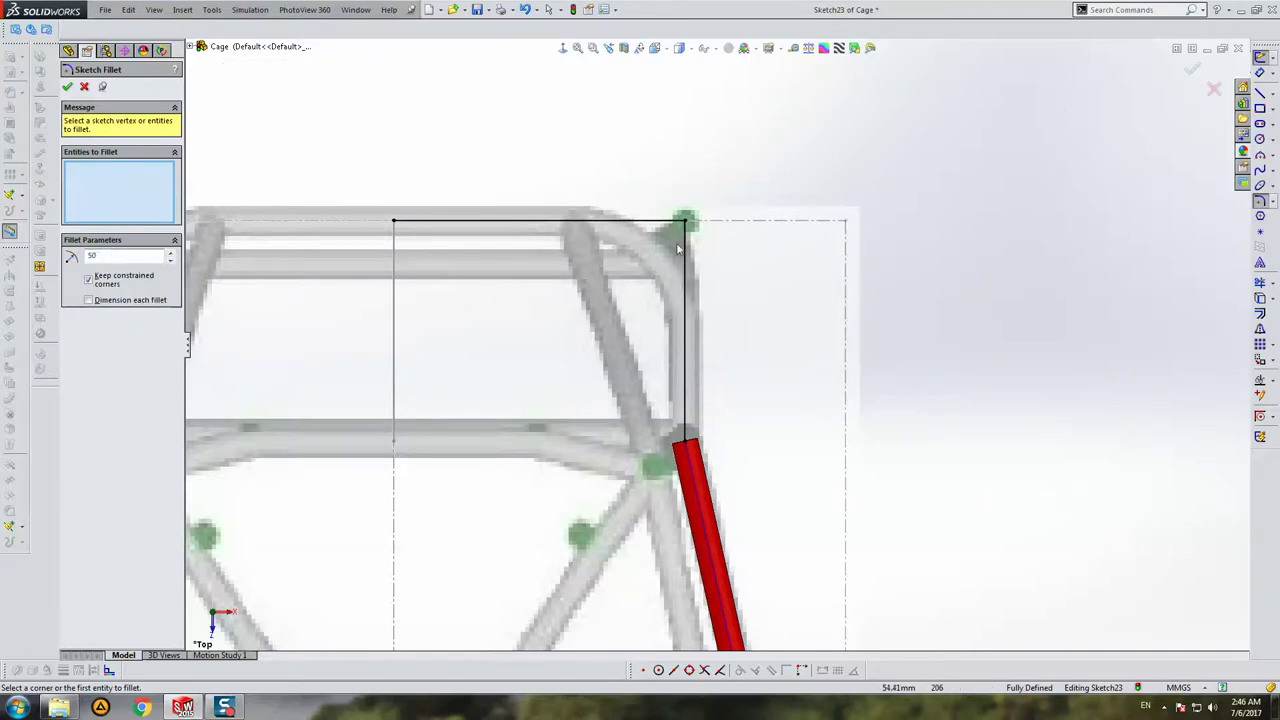
{"action": "left_click", "coordinate": [650, 227]}
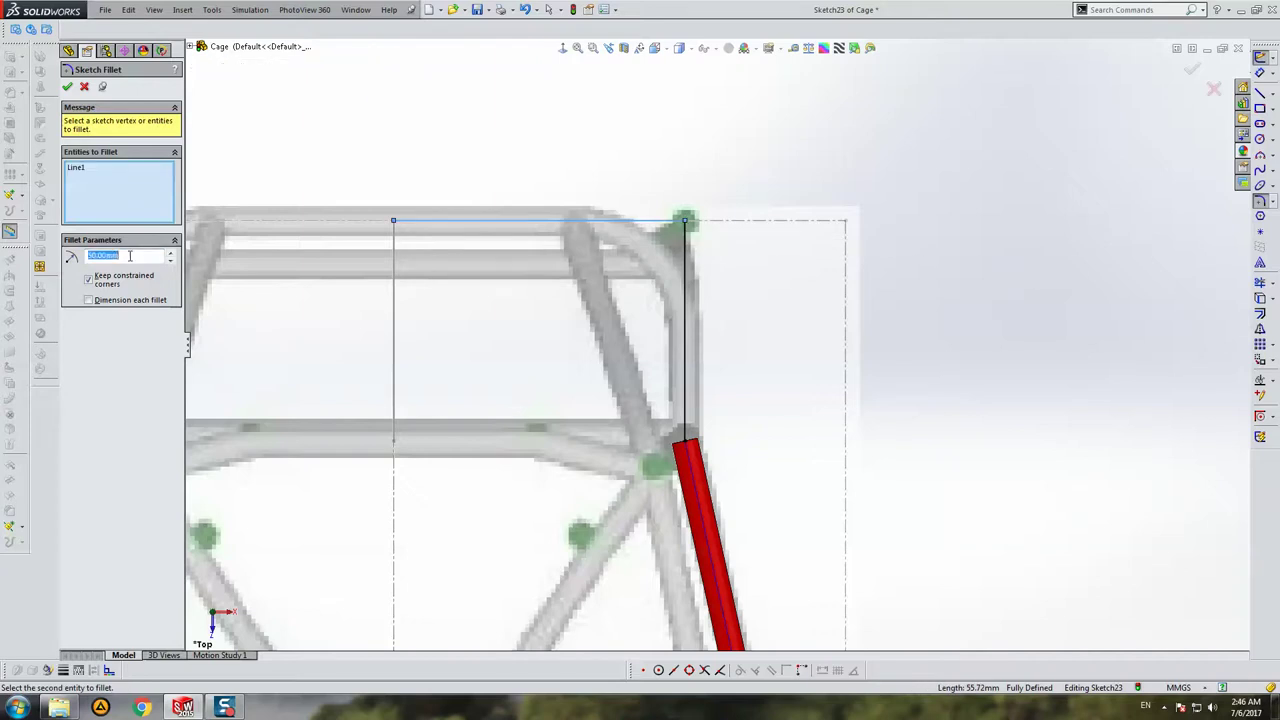
{"action": "type", "text": "20"}
{"action": "left_click", "coordinate": [685, 268]}
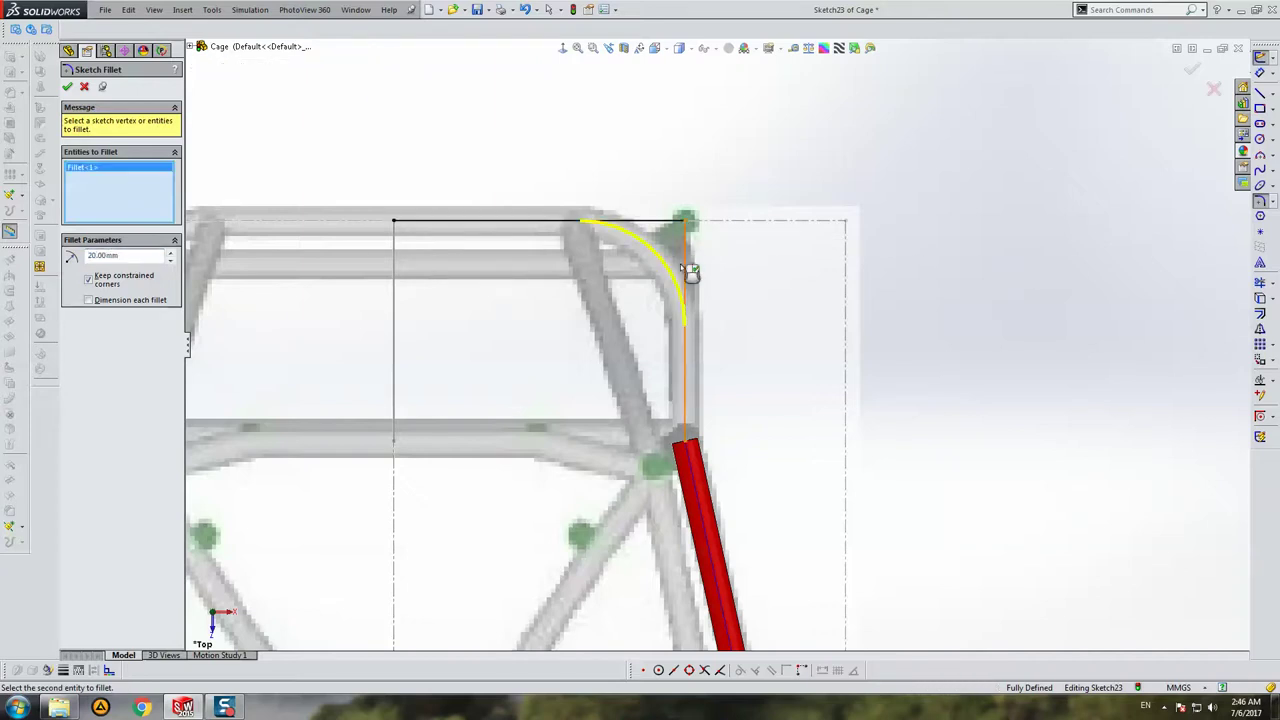
{"action": "right_click", "coordinate": [744, 331]}
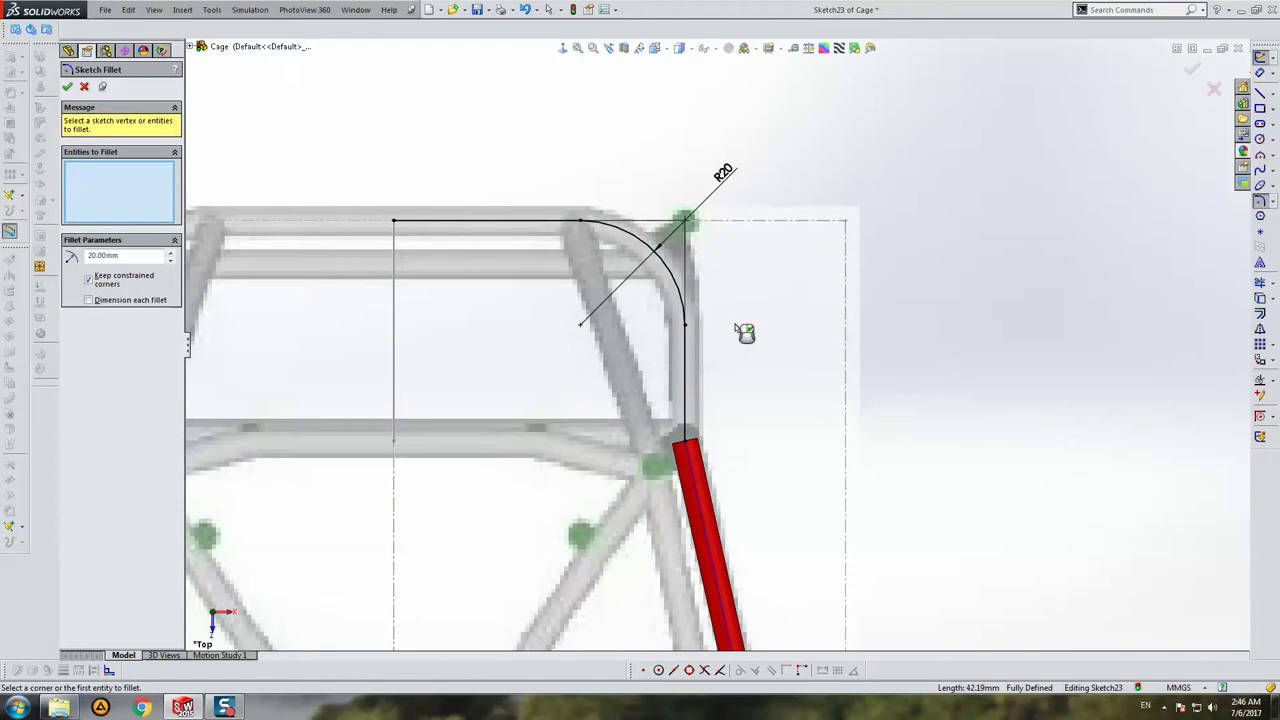
{"action": "right_click", "coordinate": [744, 331]}
{"action": "scroll", "coordinate": [740, 328], "scroll_direction": "up", "scroll_amount": 3}
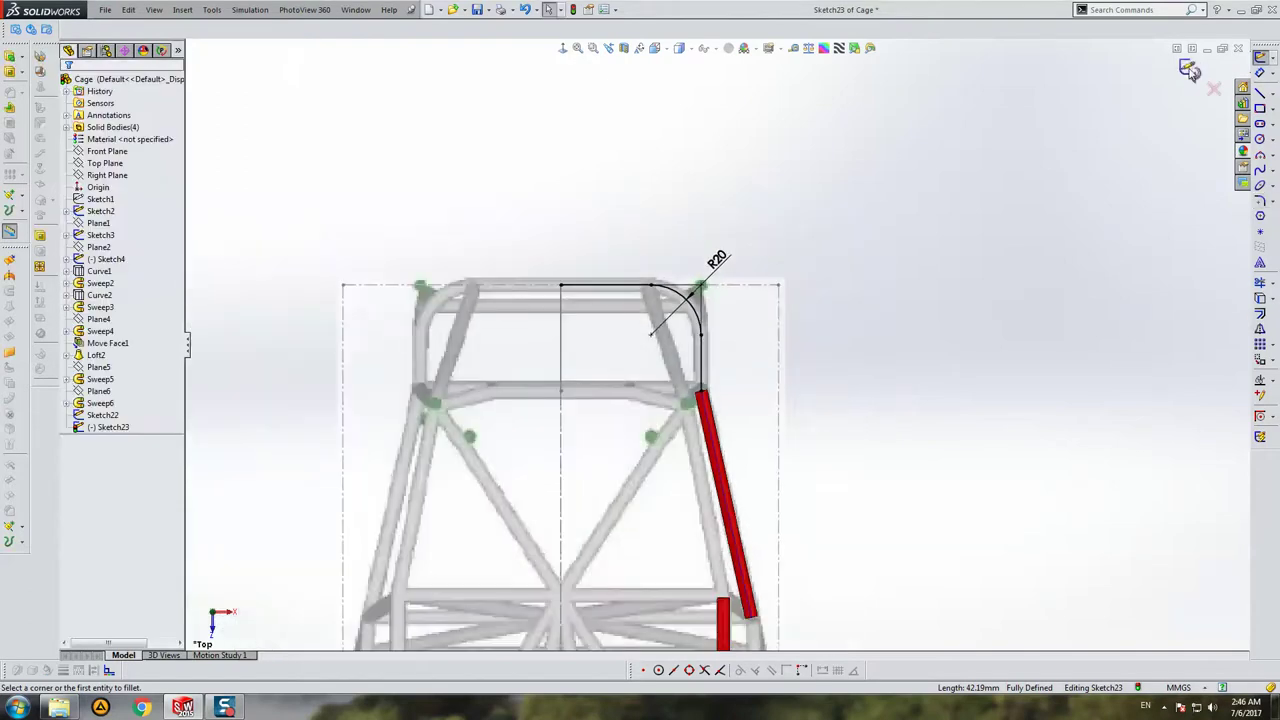
{"action": "left_click", "coordinate": [1190, 68]}
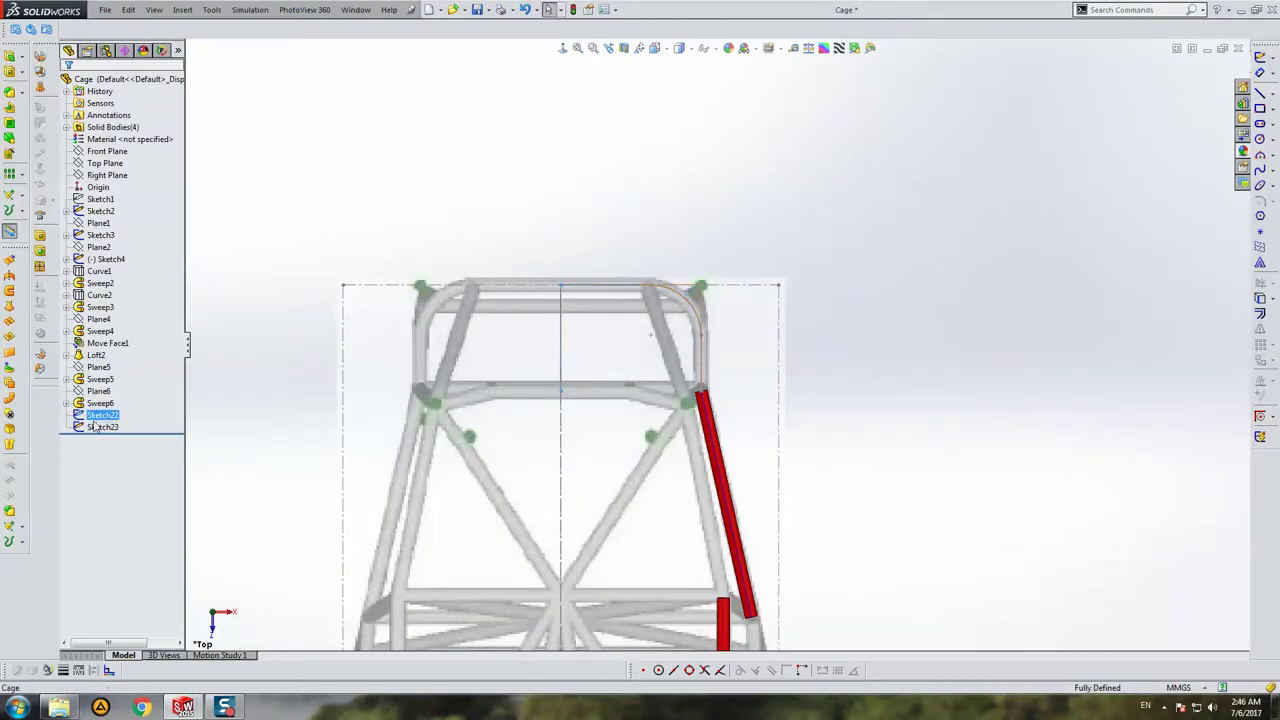
Step: Project Sketch22 and Sketch23 onto each other to create the 3D Curve6
{"action": "left_click", "coordinate": [95, 426], "text": "ctrl"}
{"action": "left_click", "coordinate": [9, 526]}
{"action": "left_click", "coordinate": [42, 545]}
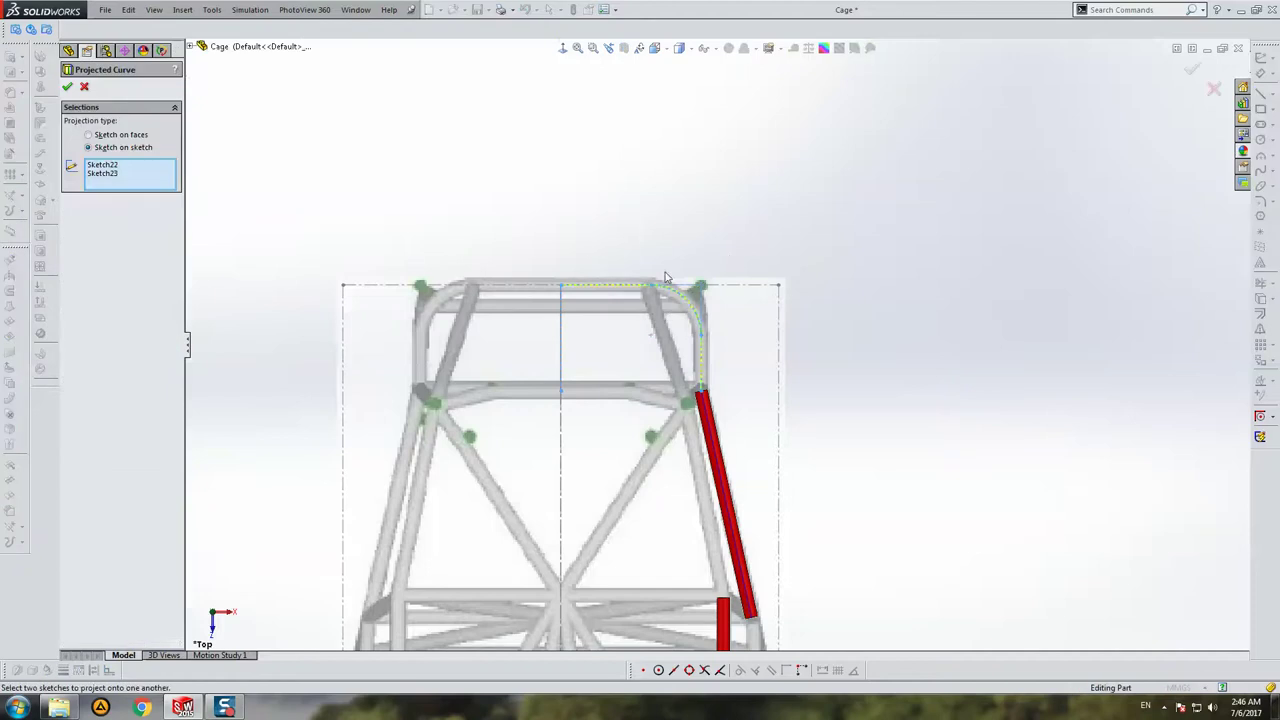
{"action": "mouse_move", "coordinate": [665, 277]}
{"action": "middle_mouse_down"}
{"action": "mouse_move", "coordinate": [553, 320]}
{"action": "mouse_move", "coordinate": [552, 335]}
{"action": "middle_mouse_up"}
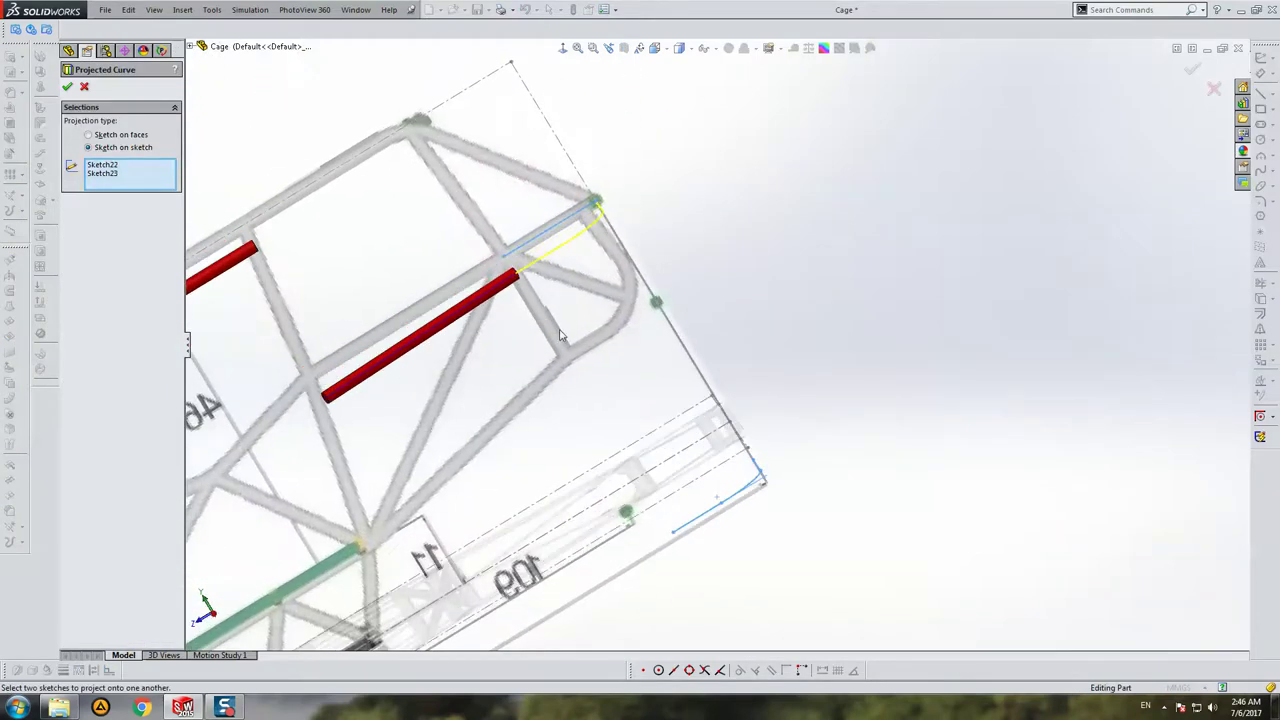
{"action": "key", "text": "Return"}
Step: Orbit the cage to inspect Curve6, check Curve5 in the tree, and select the Right Plane
{"action": "middle_click_drag", "start_coordinate": [560, 336], "coordinate": [573, 483]}
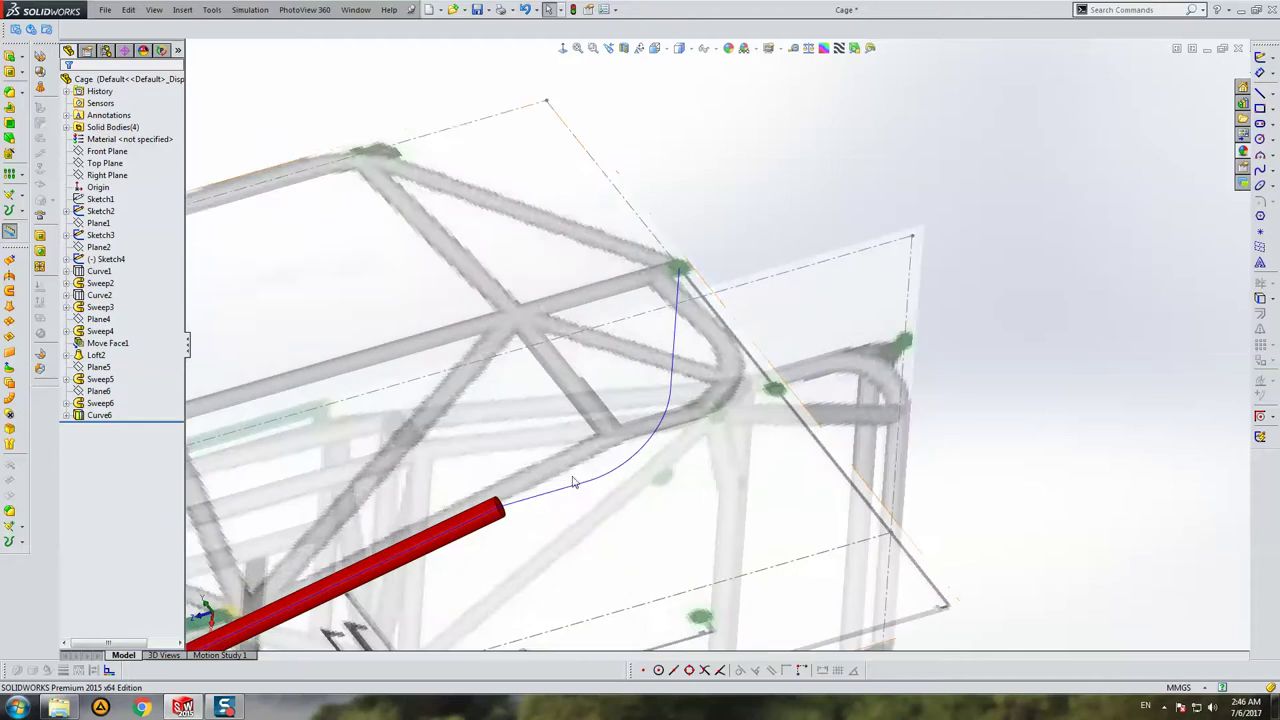
{"action": "middle_click_drag", "start_coordinate": [677, 446], "coordinate": [685, 451]}
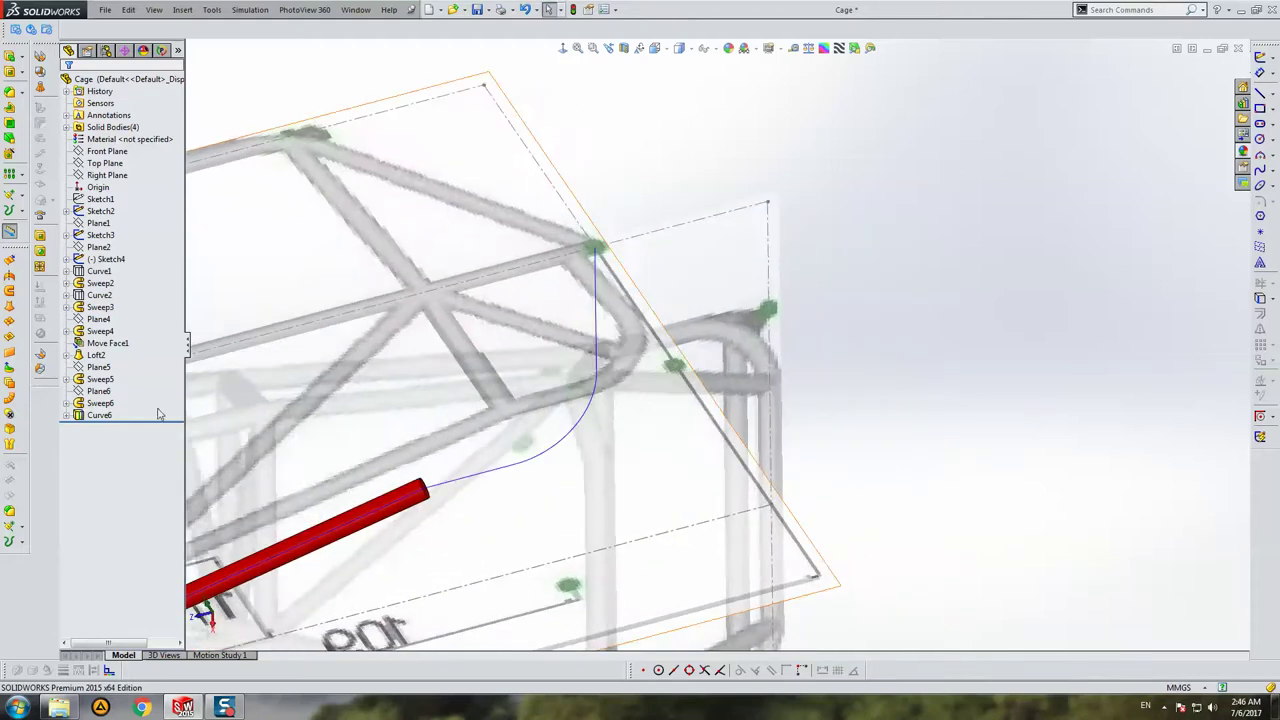
{"action": "scroll", "coordinate": [283, 424], "scroll_direction": "up", "scroll_amount": 5}
{"action": "mouse_move", "coordinate": [283, 424]}
{"action": "middle_mouse_down"}
{"action": "mouse_move", "coordinate": [854, 537]}
{"action": "mouse_move", "coordinate": [807, 345]}
{"action": "middle_mouse_up"}
{"action": "scroll", "coordinate": [690, 321], "scroll_direction": "down", "scroll_amount": 5}
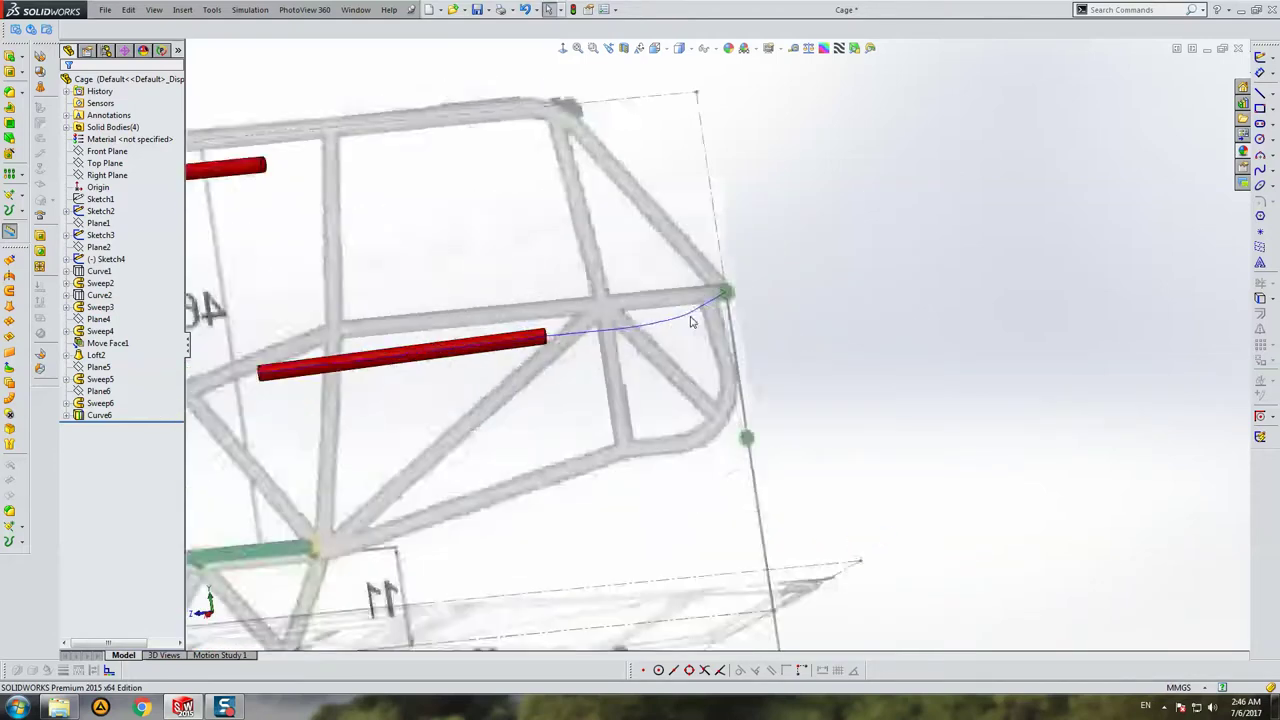
{"action": "scroll", "coordinate": [690, 321], "scroll_direction": "down", "scroll_amount": 2}
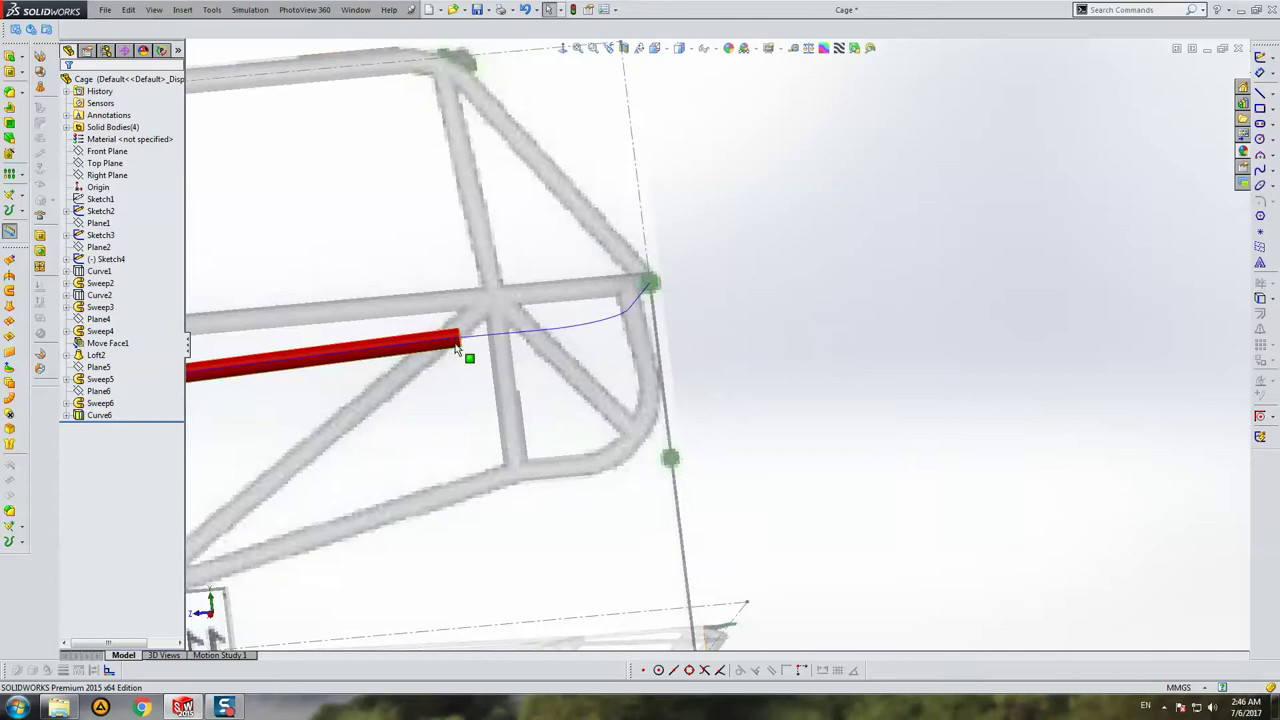
{"action": "left_click", "coordinate": [66, 403]}
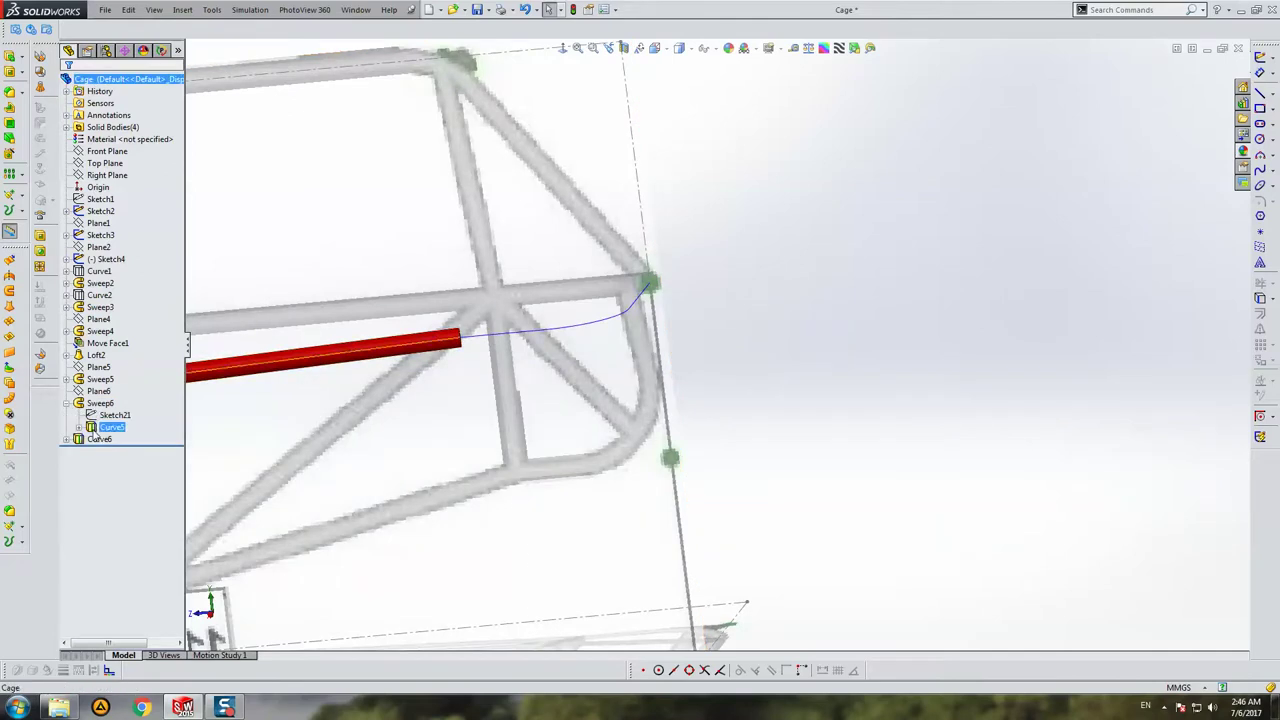
{"action": "right_click", "coordinate": [95, 430]}
{"action": "key", "text": "Escape"}
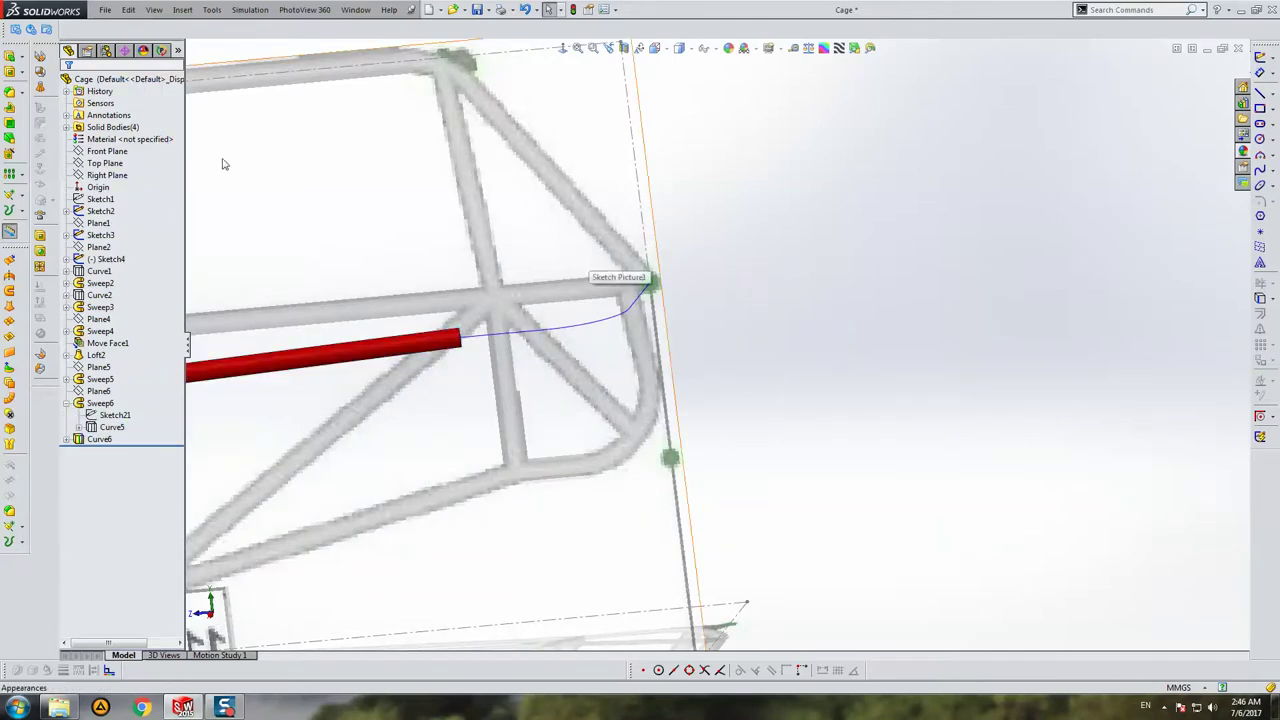
{"action": "left_click", "coordinate": [107, 175]}
Step: Sketch a 5 mm diameter circle fully defined on Curve6's top corner node
{"action": "left_click", "coordinate": [1260, 57]}
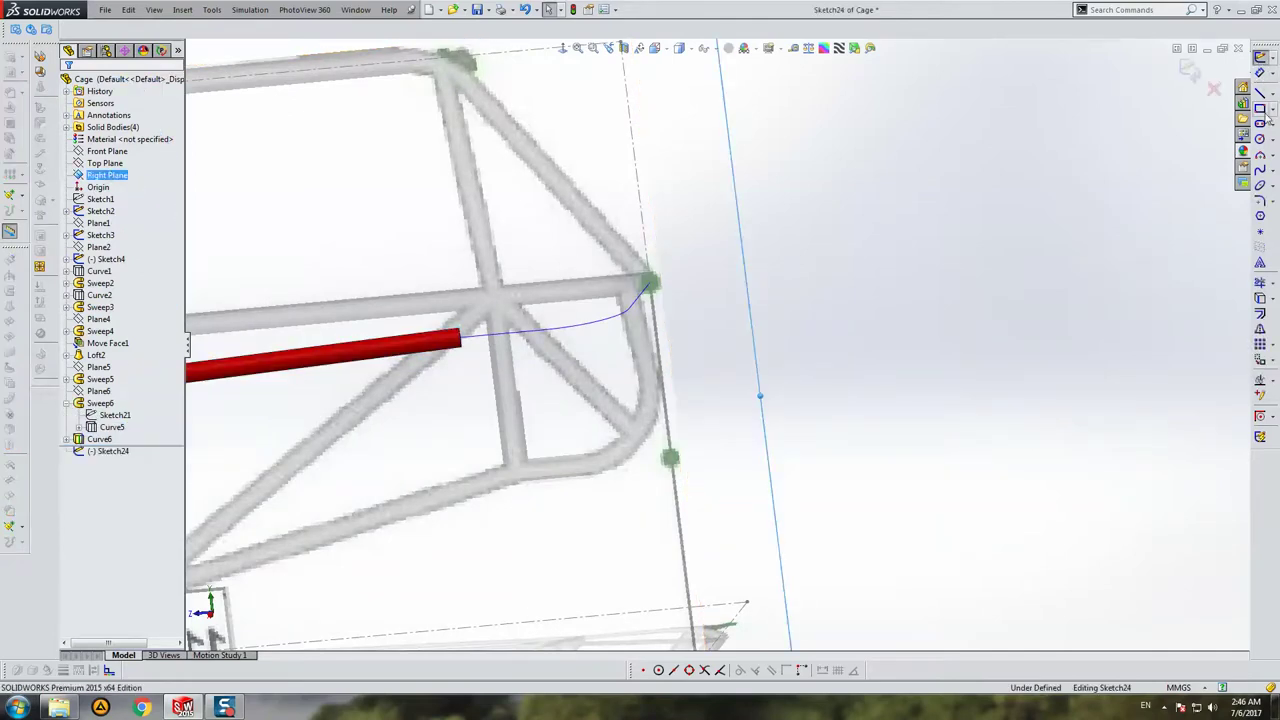
{"action": "left_click", "coordinate": [1260, 139]}
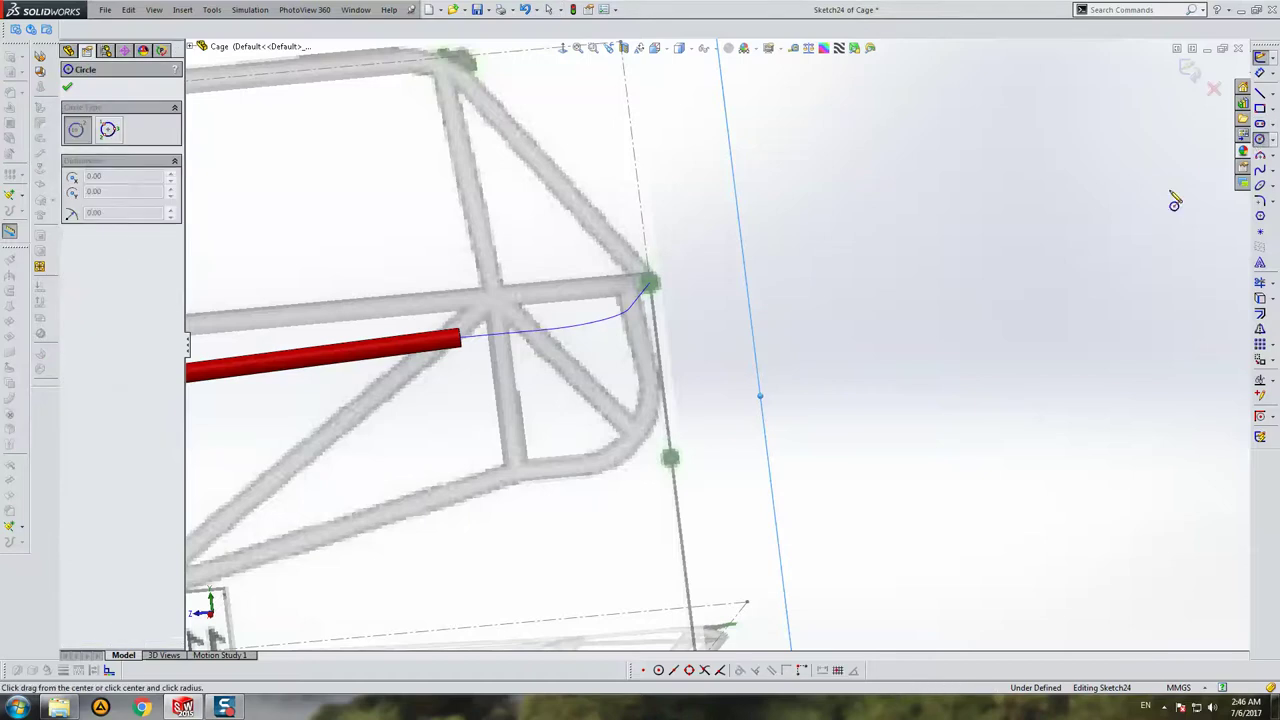
{"action": "scroll", "coordinate": [744, 319], "scroll_direction": "down", "scroll_amount": 2}
{"action": "left_click_drag", "start_coordinate": [645, 266], "coordinate": [666, 280]}
{"action": "key", "text": "Escape"}
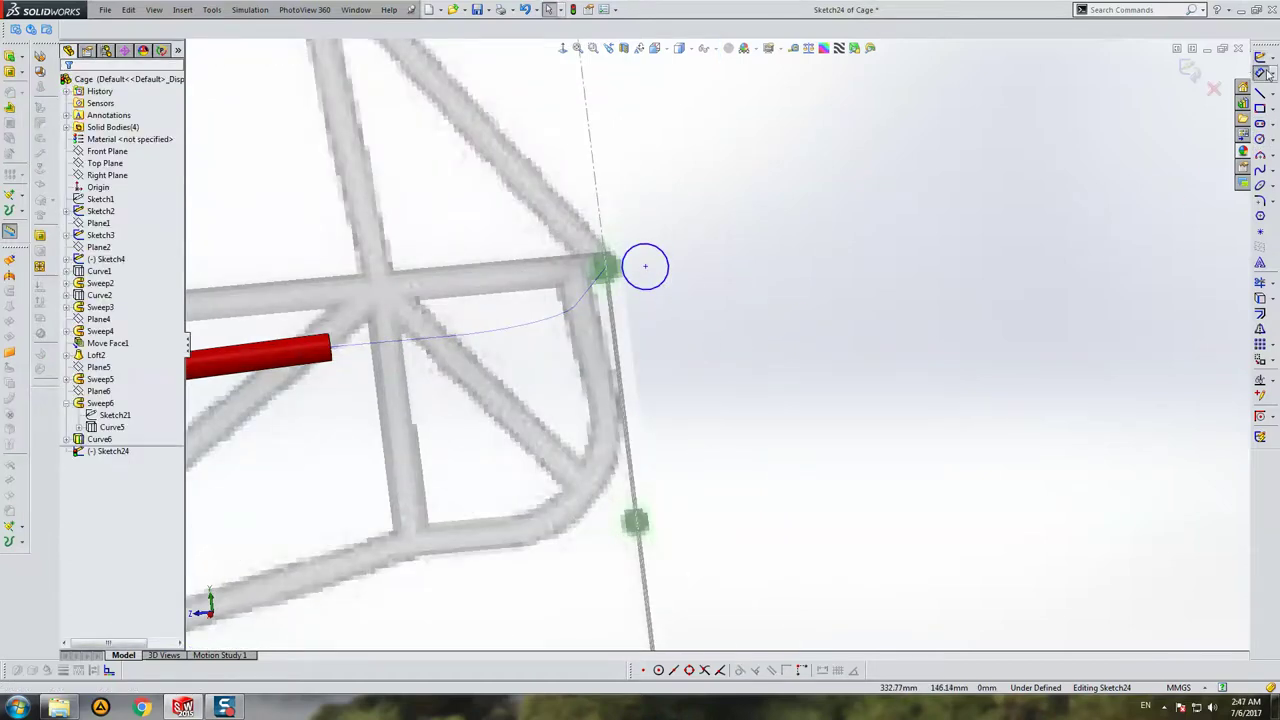
{"action": "left_click", "coordinate": [1266, 73]}
{"action": "left_click", "coordinate": [667, 258]}
{"action": "left_click", "coordinate": [698, 222]}
{"action": "key", "text": "Return"}
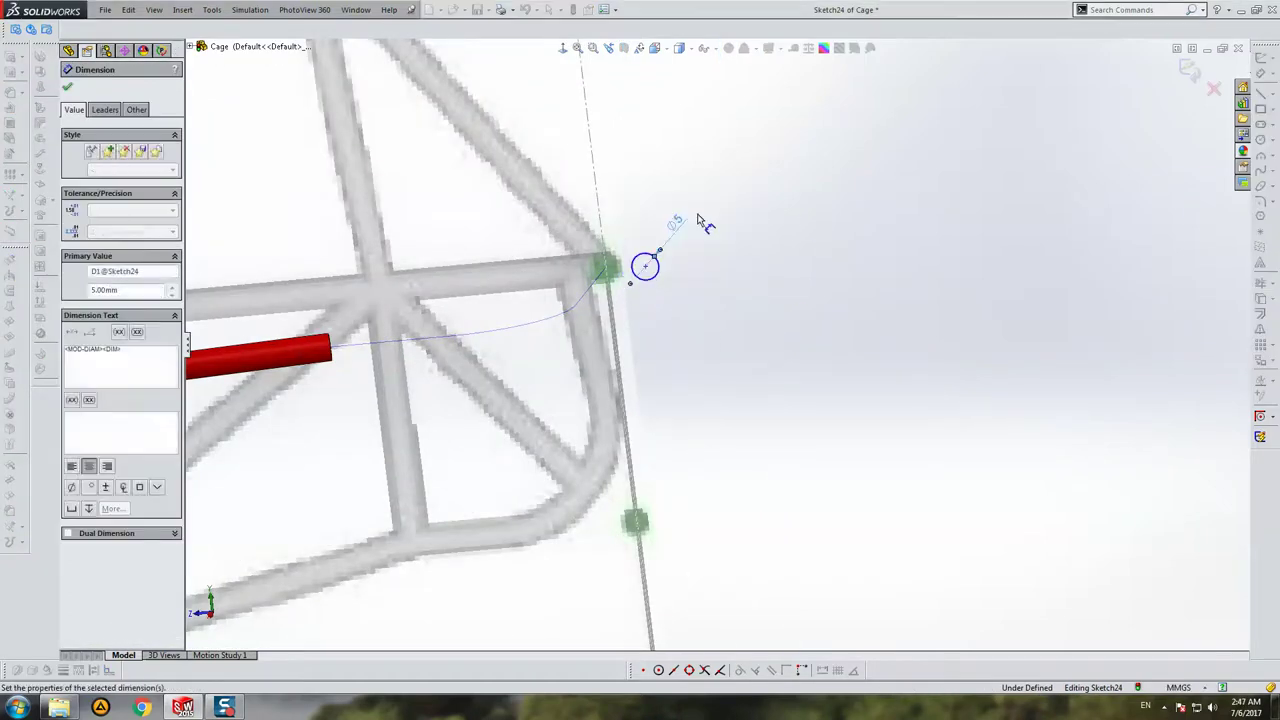
{"action": "key", "text": "Escape"}
{"action": "left_click", "coordinate": [645, 268]}
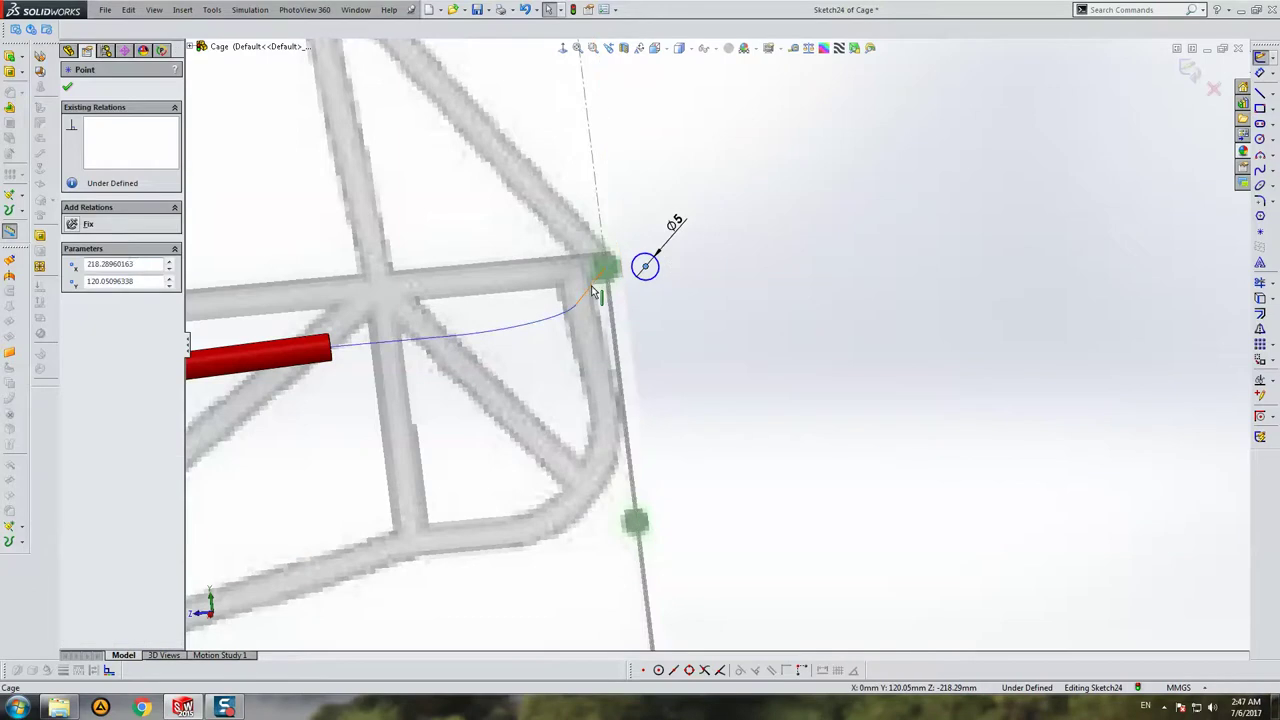
{"action": "left_click", "coordinate": [628, 300], "text": "ctrl"}
{"action": "left_click", "coordinate": [92, 310]}
Step: Sweep Sketch24 along Curve6 with Merge result off, creating the separate Sweep7 tube
{"action": "left_click", "coordinate": [1188, 68]}
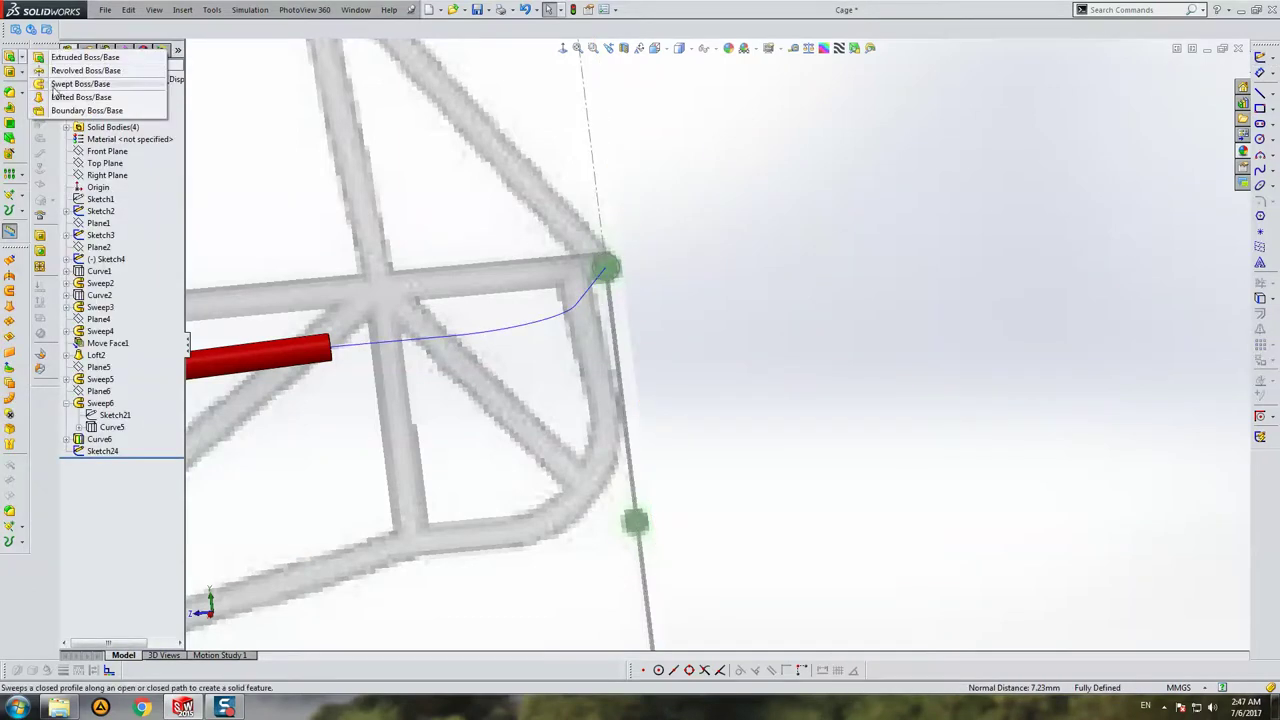
{"action": "left_click", "coordinate": [75, 84]}
{"action": "left_click", "coordinate": [614, 272]}
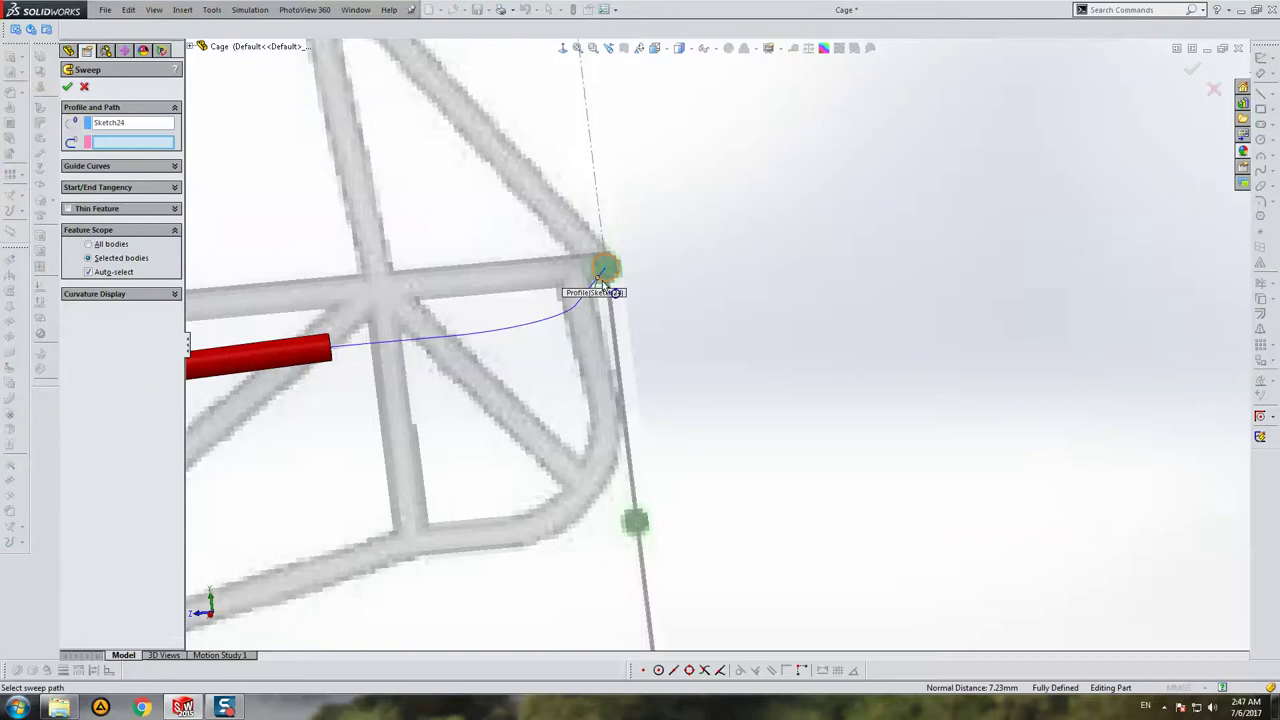
{"action": "left_click", "coordinate": [566, 318]}
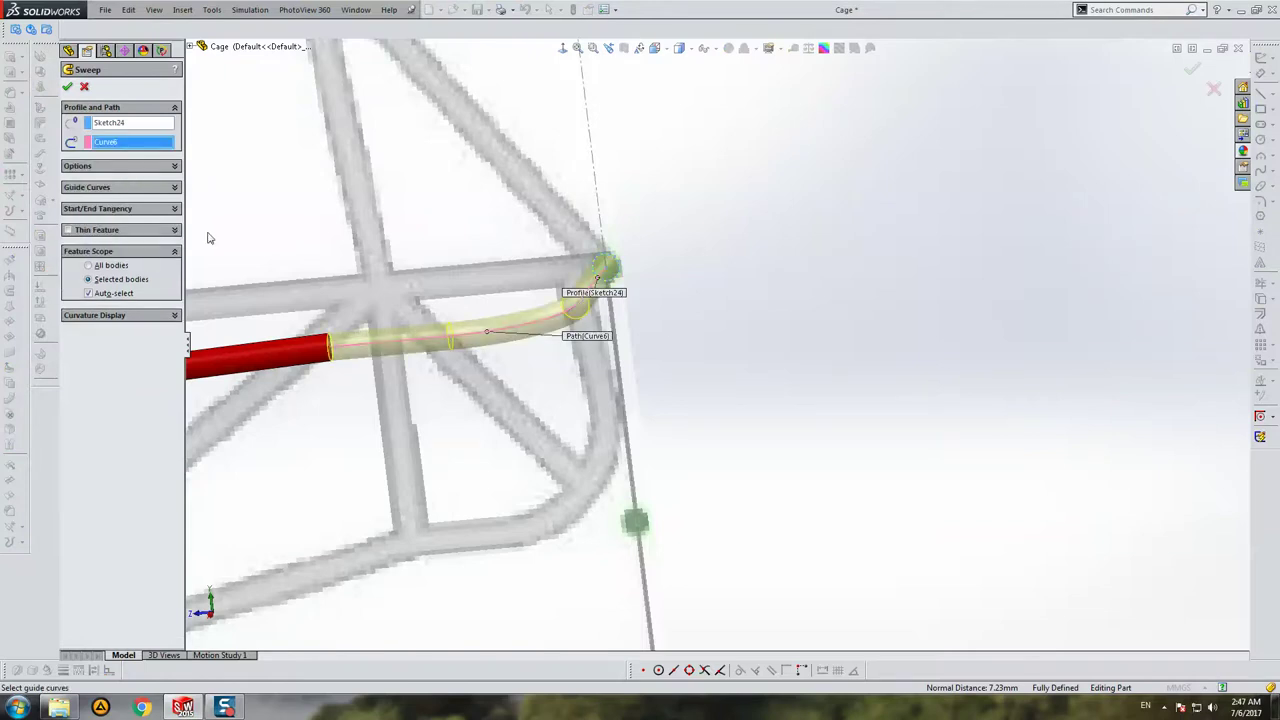
{"action": "left_click", "coordinate": [97, 168]}
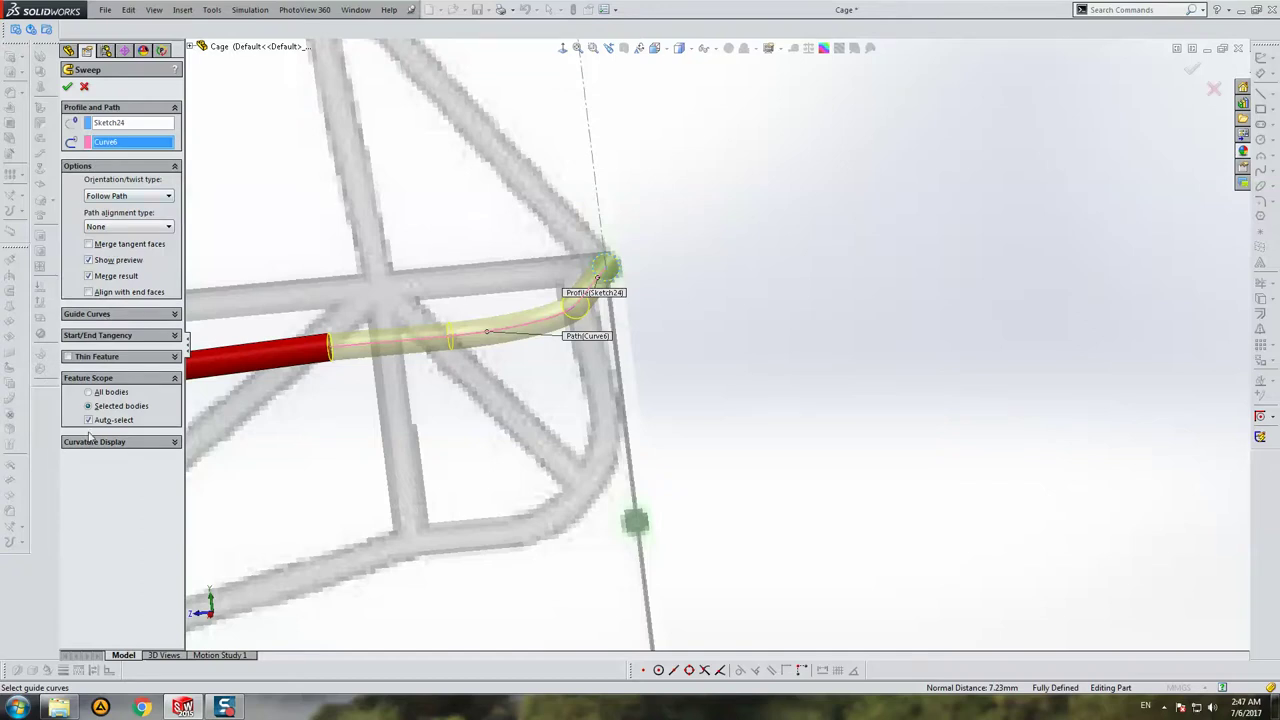
{"action": "left_click", "coordinate": [111, 277]}
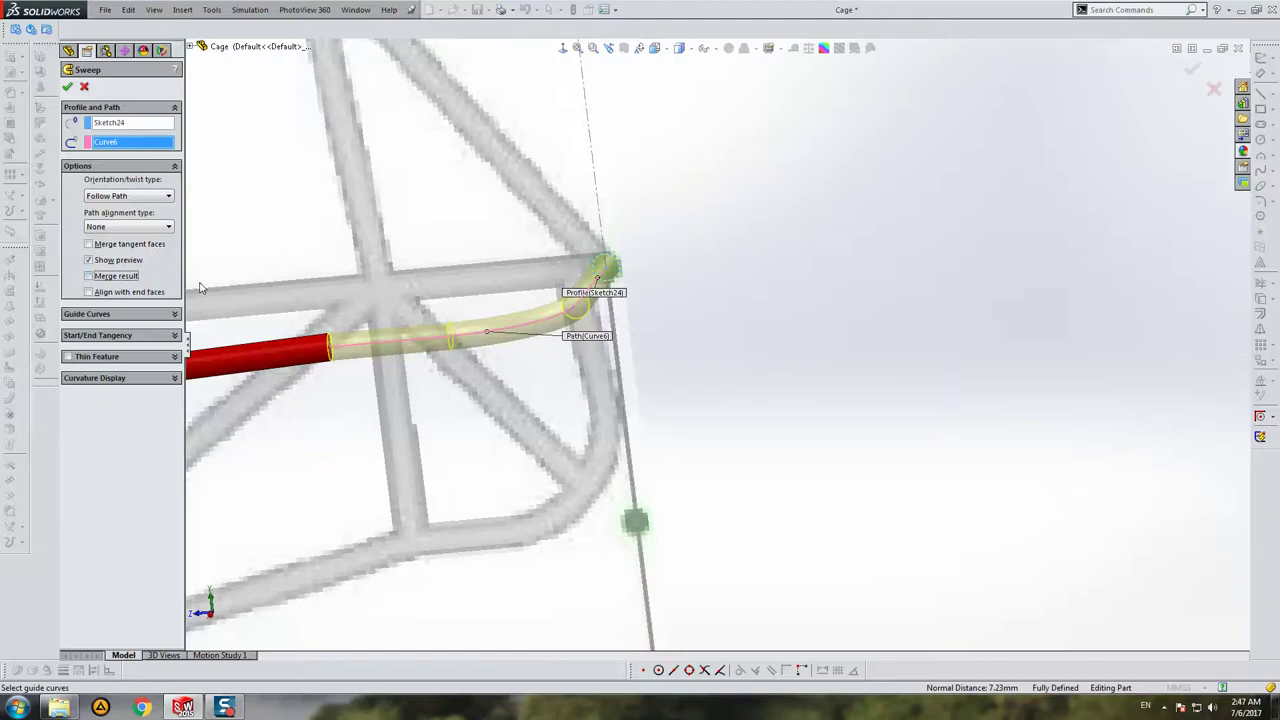
{"action": "key", "text": "Return"}
{"action": "scroll", "coordinate": [514, 251], "scroll_direction": "up", "scroll_amount": 2}
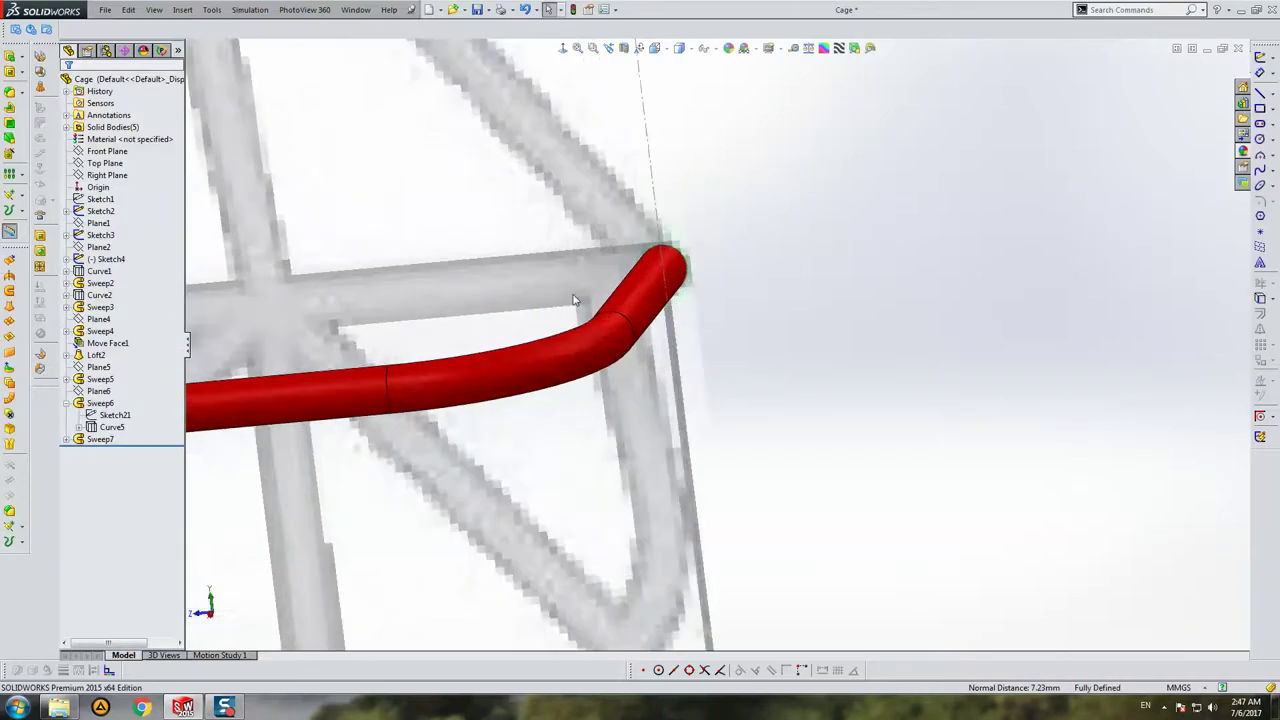
{"action": "mouse_move", "coordinate": [571, 300]}
{"action": "middle_mouse_down"}
{"action": "mouse_move", "coordinate": [700, 390]}
{"action": "mouse_move", "coordinate": [702, 414]}
{"action": "mouse_move", "coordinate": [711, 343]}
{"action": "mouse_move", "coordinate": [786, 279]}
{"action": "mouse_move", "coordinate": [780, 289]}
{"action": "middle_mouse_up"}
{"action": "scroll", "coordinate": [667, 374], "scroll_direction": "up", "scroll_amount": 5}
{"action": "scroll", "coordinate": [700, 390], "scroll_direction": "down", "scroll_amount": 4}
{"action": "scroll", "coordinate": [749, 229], "scroll_direction": "up", "scroll_amount": 3}
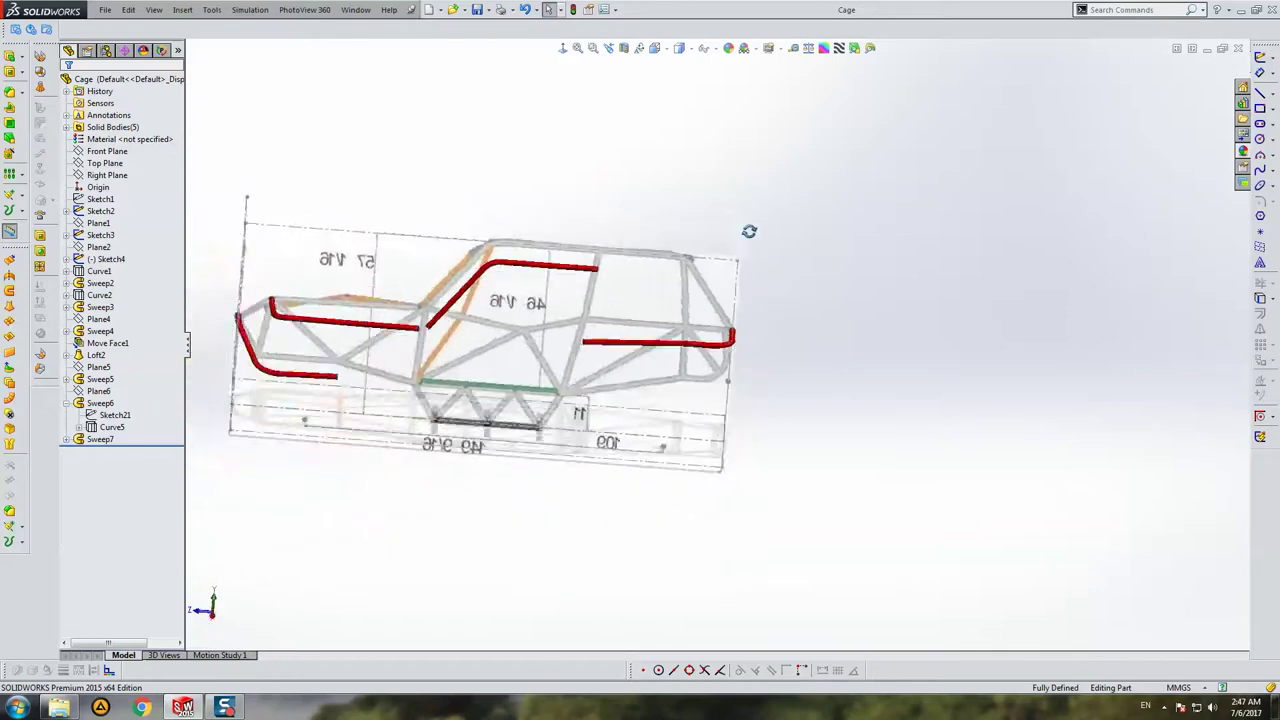
{"action": "scroll", "coordinate": [749, 229], "scroll_direction": "down", "scroll_amount": 4}
{"action": "middle_click_drag", "start_coordinate": [573, 68], "coordinate": [632, 166]}
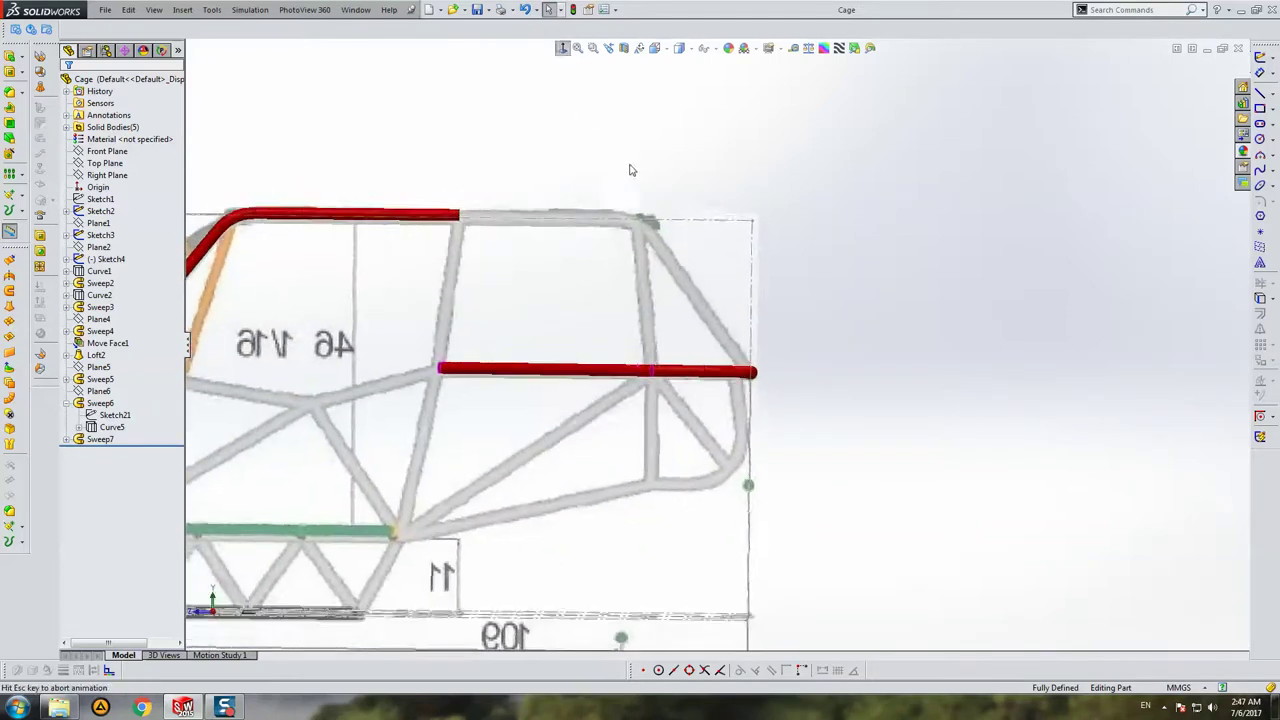
{"action": "scroll", "coordinate": [667, 267], "scroll_direction": "down", "scroll_amount": 3}
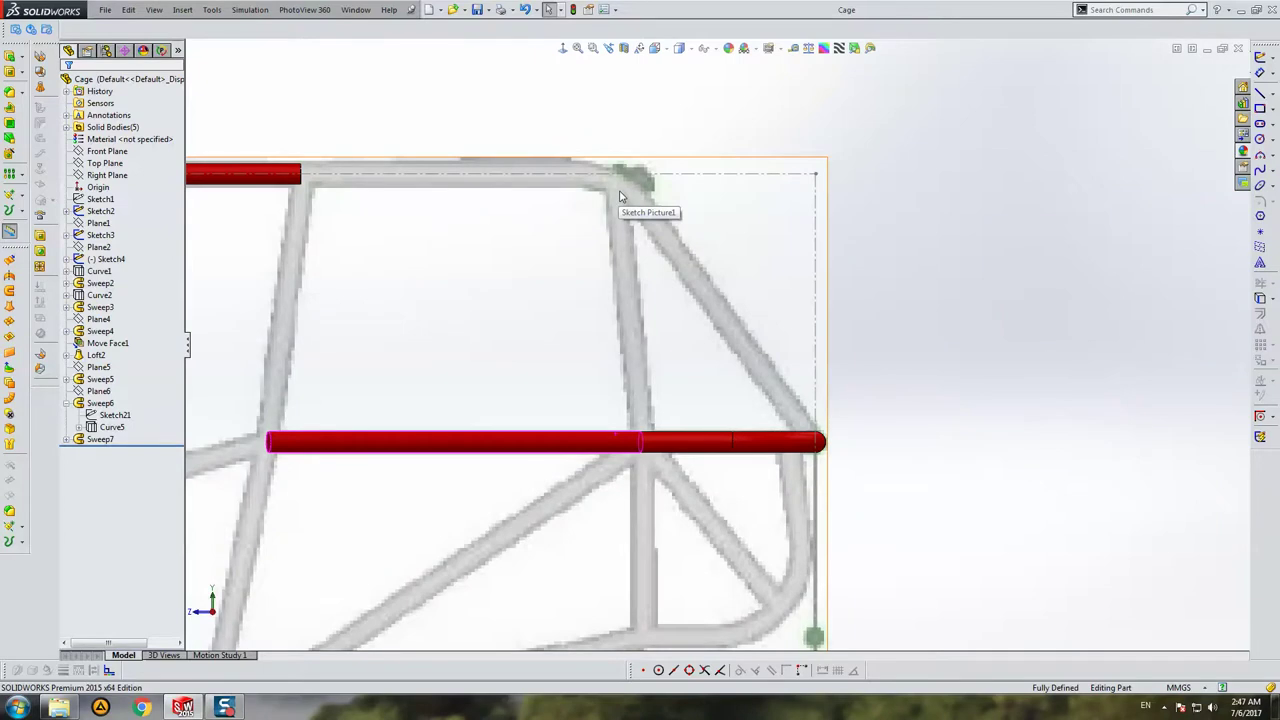
{"action": "left_click", "coordinate": [66, 403]}
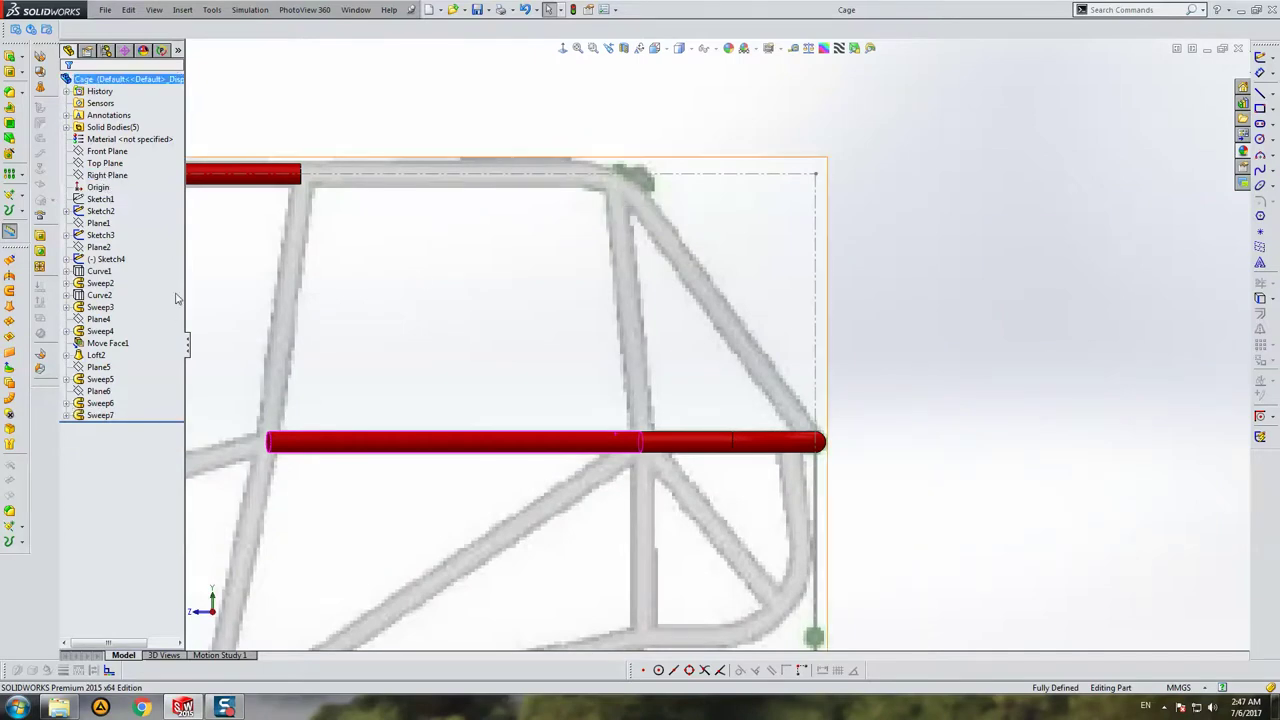
{"action": "left_click", "coordinate": [98, 247]}
{"action": "key", "text": "ctrl+8"}
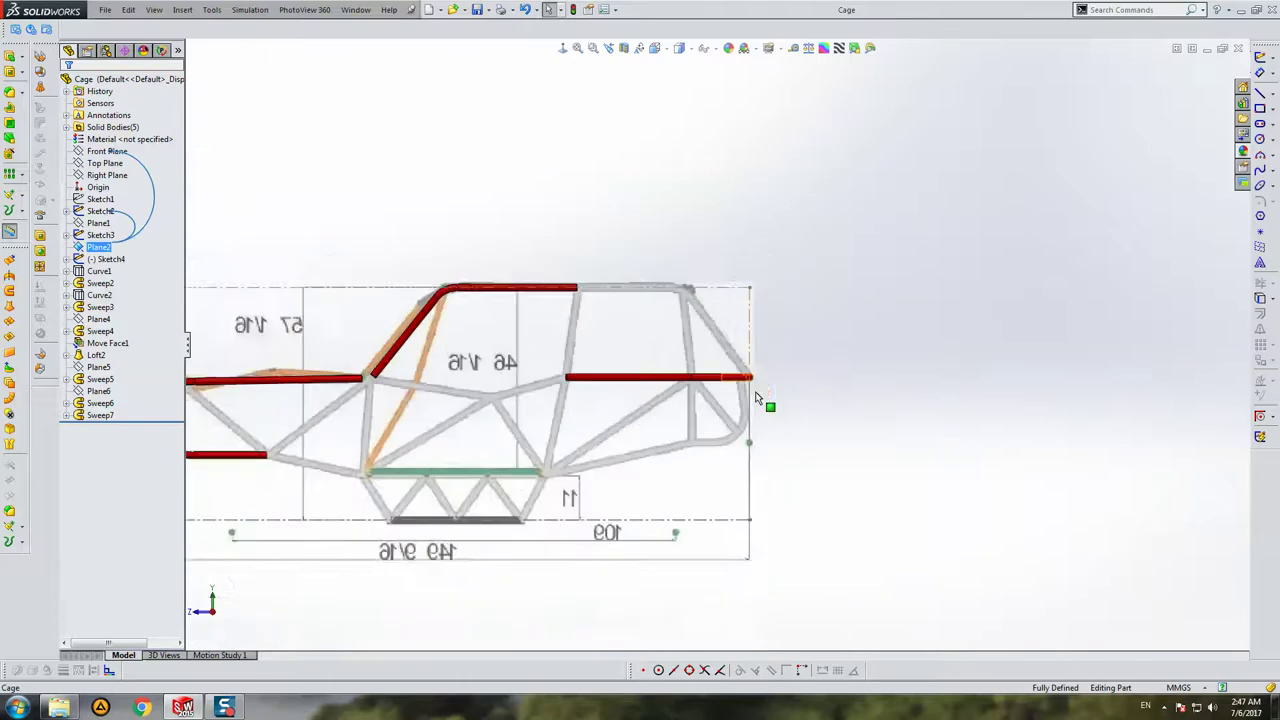
{"action": "scroll", "coordinate": [740, 402], "scroll_direction": "up", "scroll_amount": 1}
{"action": "left_click", "coordinate": [98, 223]}
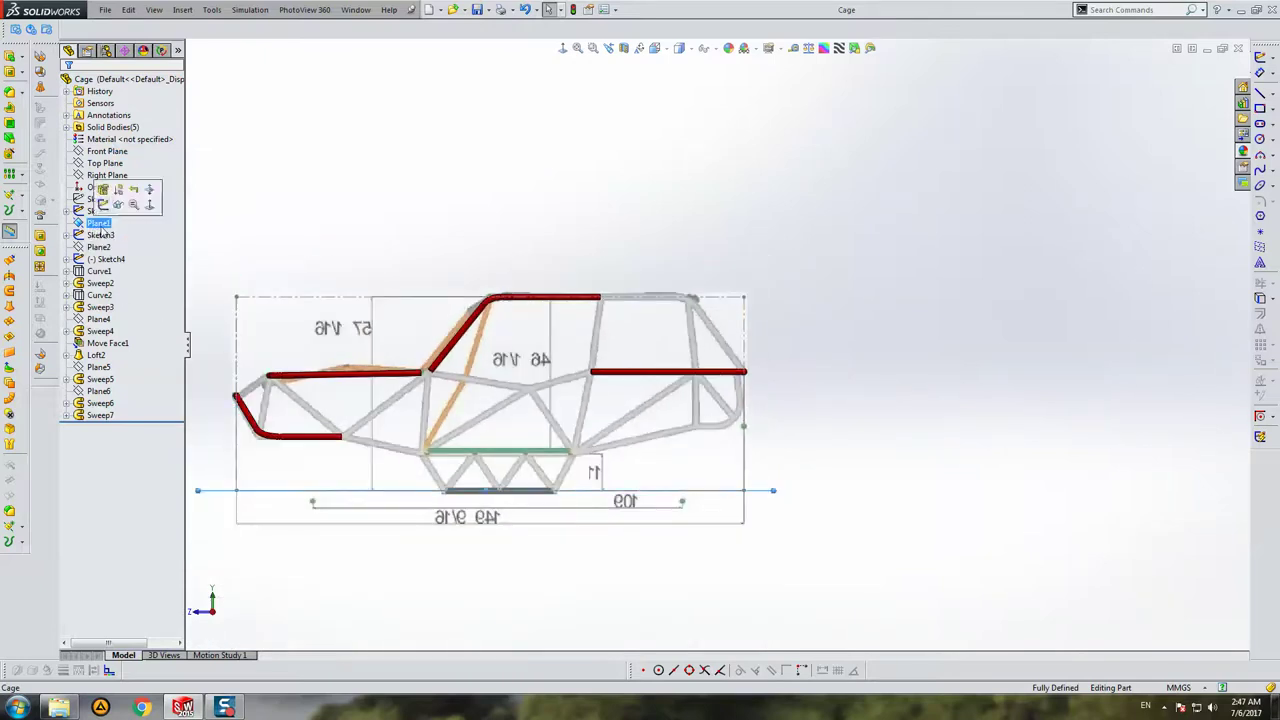
{"action": "scroll", "coordinate": [796, 343], "scroll_direction": "down", "scroll_amount": 3}
{"action": "scroll", "coordinate": [575, 348], "scroll_direction": "down", "scroll_amount": 2}
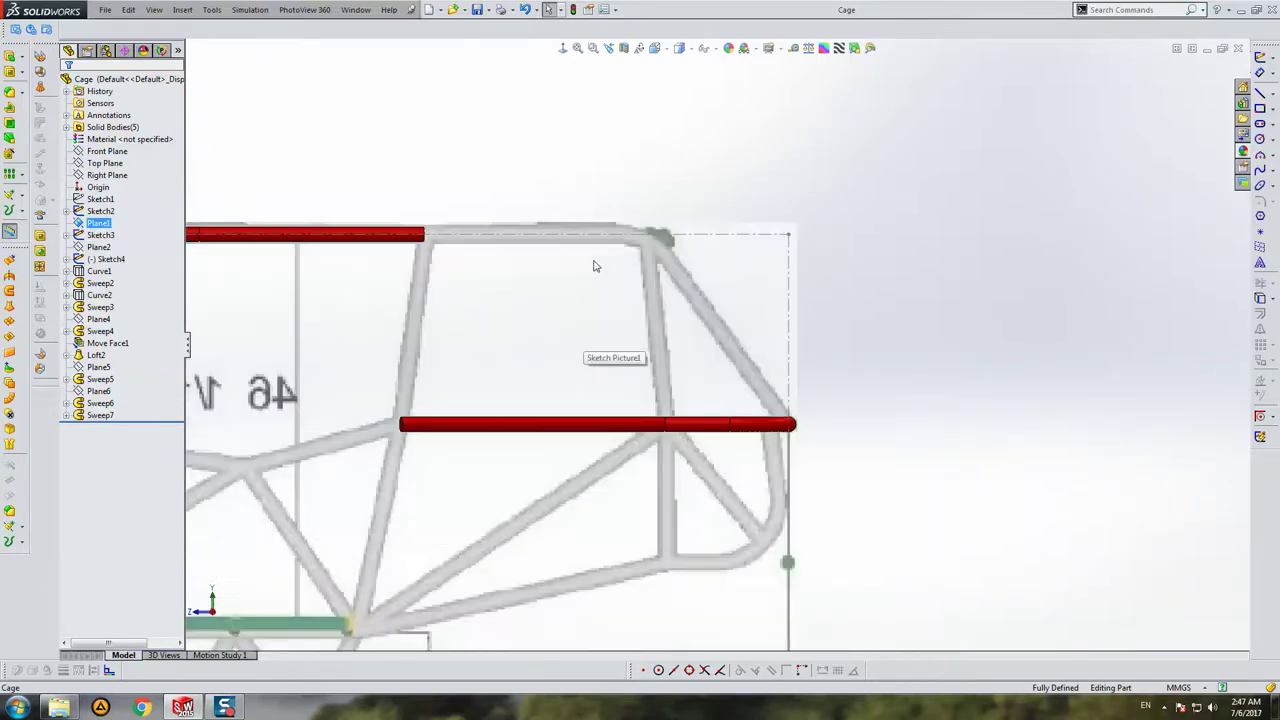
{"action": "left_click", "coordinate": [32, 216]}
Step: Create Plane7 offset from Plane1, raising the offset from 150 mm to about 165 mm
{"action": "left_click", "coordinate": [45, 195]}
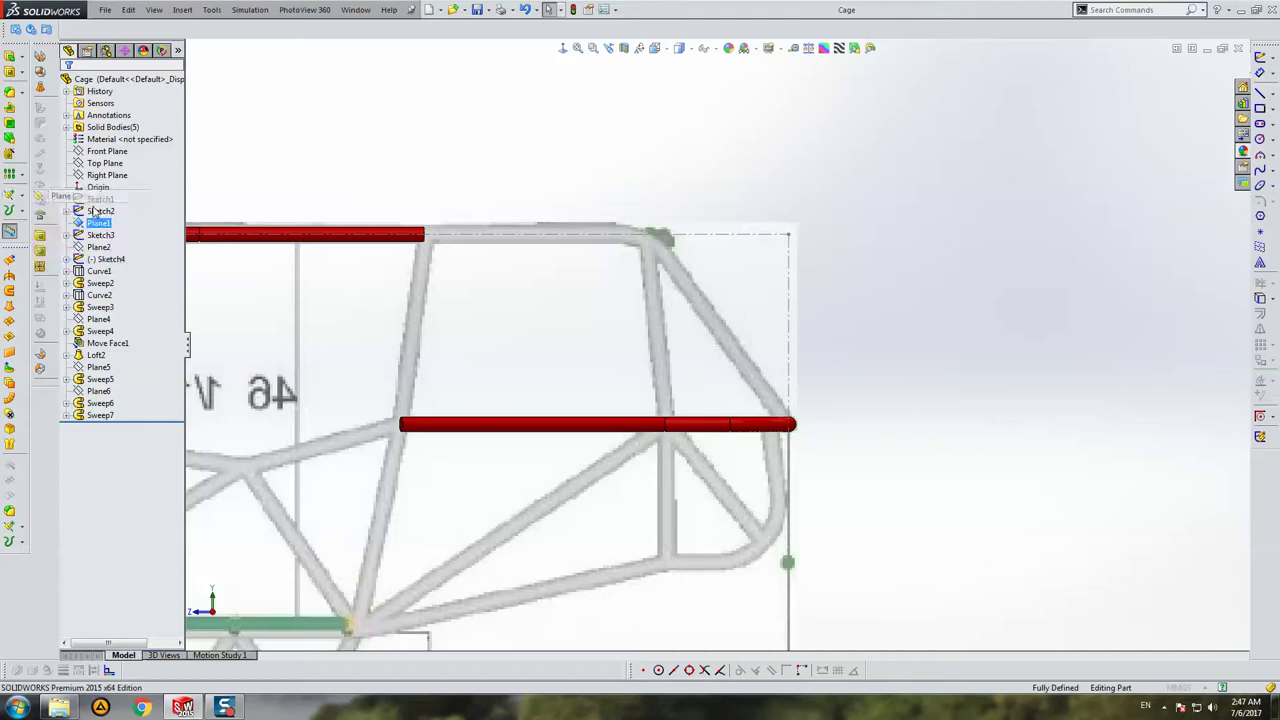
{"action": "type", "text": "150"}
{"action": "key", "text": "Return"}
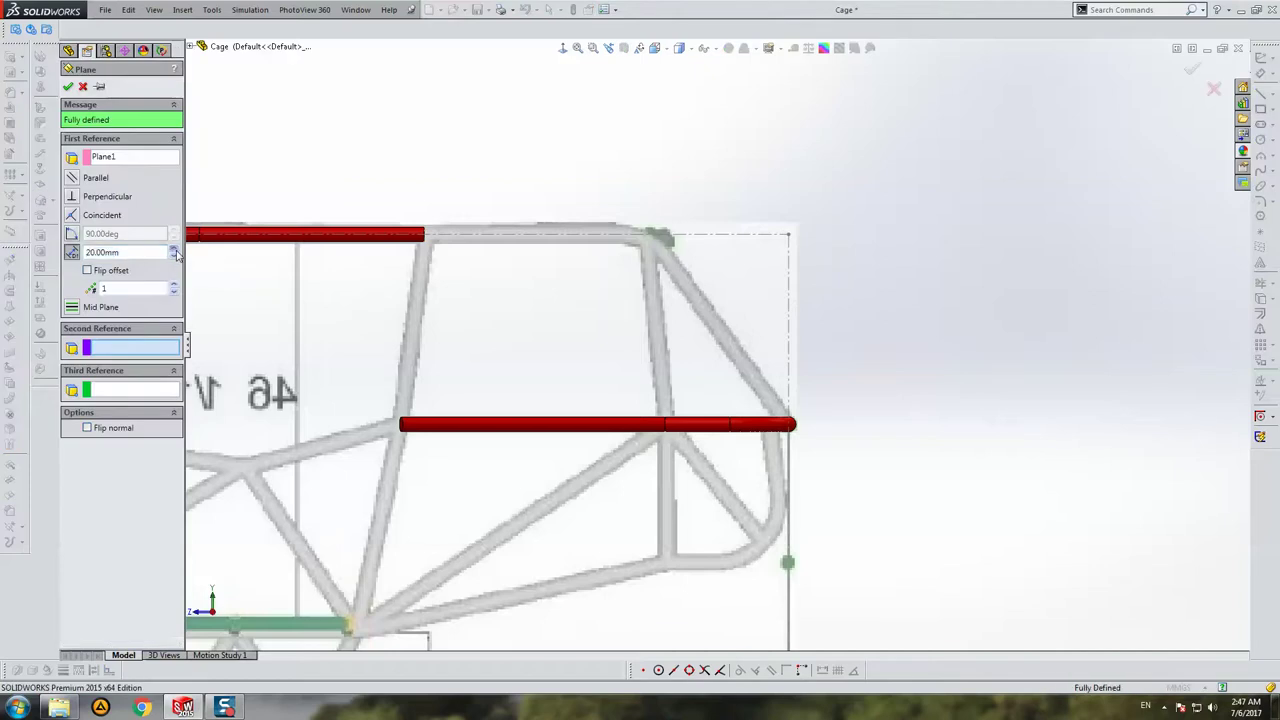
{"action": "left_click", "coordinate": [175, 251]}
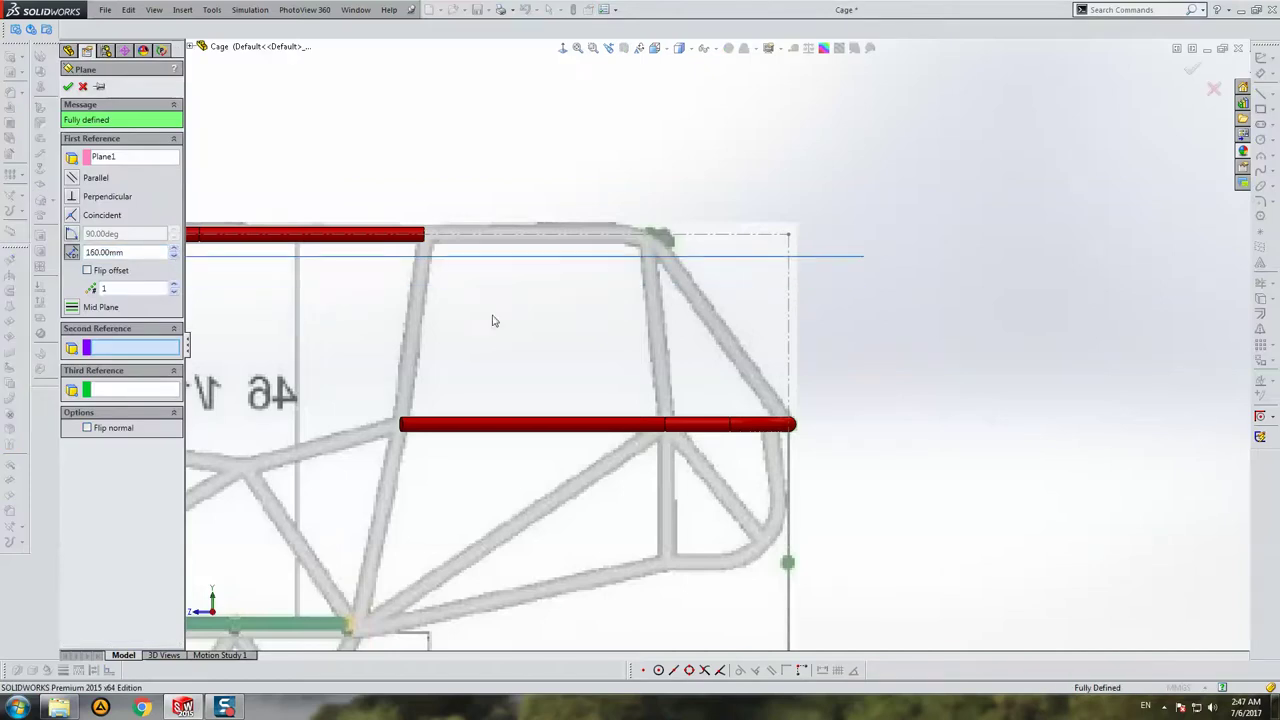
{"action": "scroll", "coordinate": [640, 320], "scroll_direction": "down", "scroll_amount": 3}
{"action": "scroll", "coordinate": [686, 240], "scroll_direction": "down", "scroll_amount": 1}
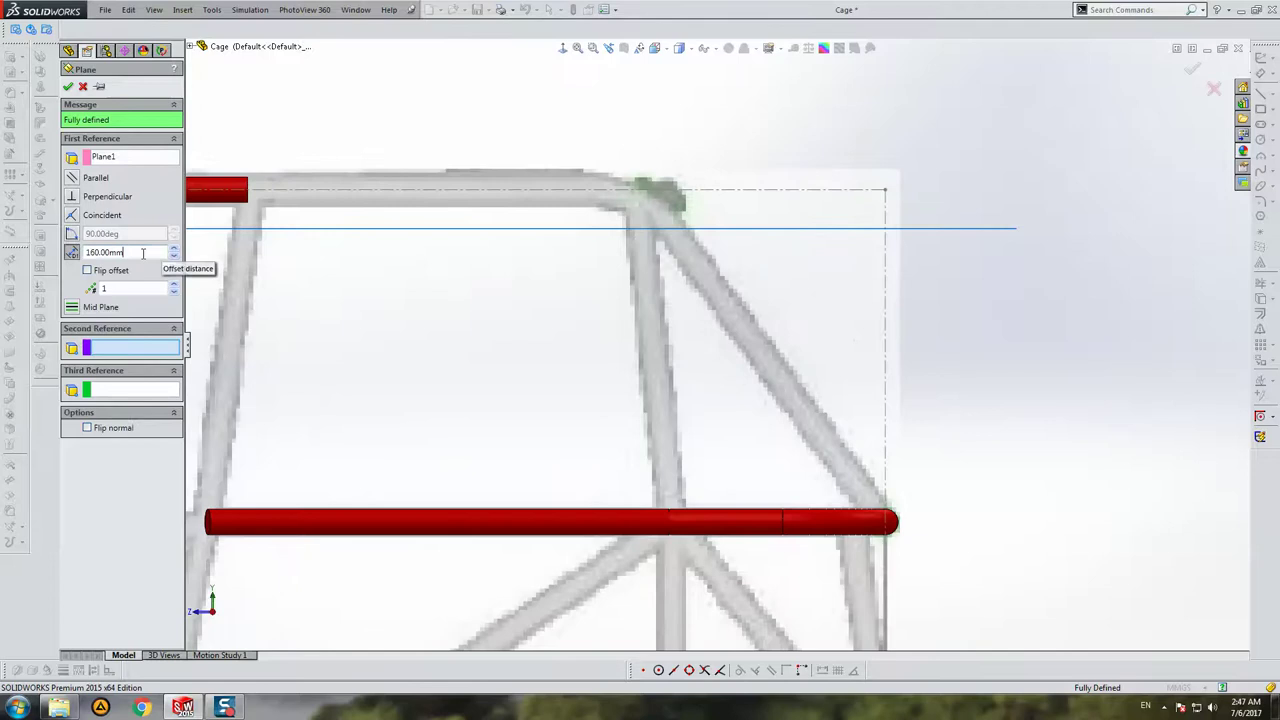
{"action": "double_click", "coordinate": [143, 253]}
{"action": "type", "text": "16"}
{"action": "key", "text": "Return"}
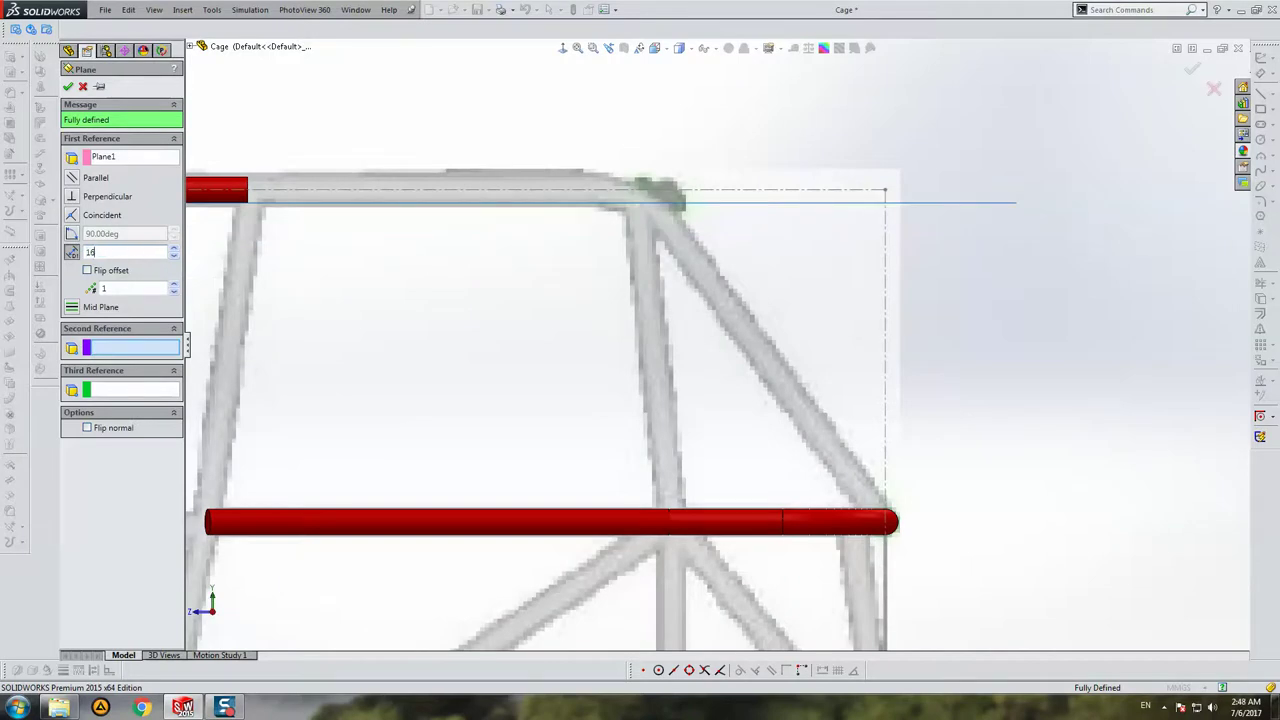
{"action": "type", "text": "0"}
{"action": "key", "text": "Return"}
{"action": "key", "text": "Return"}
Step: Orbit to an angled top view and start a new sketch on Plane7
{"action": "scroll", "coordinate": [755, 340], "scroll_direction": "up", "scroll_amount": 2}
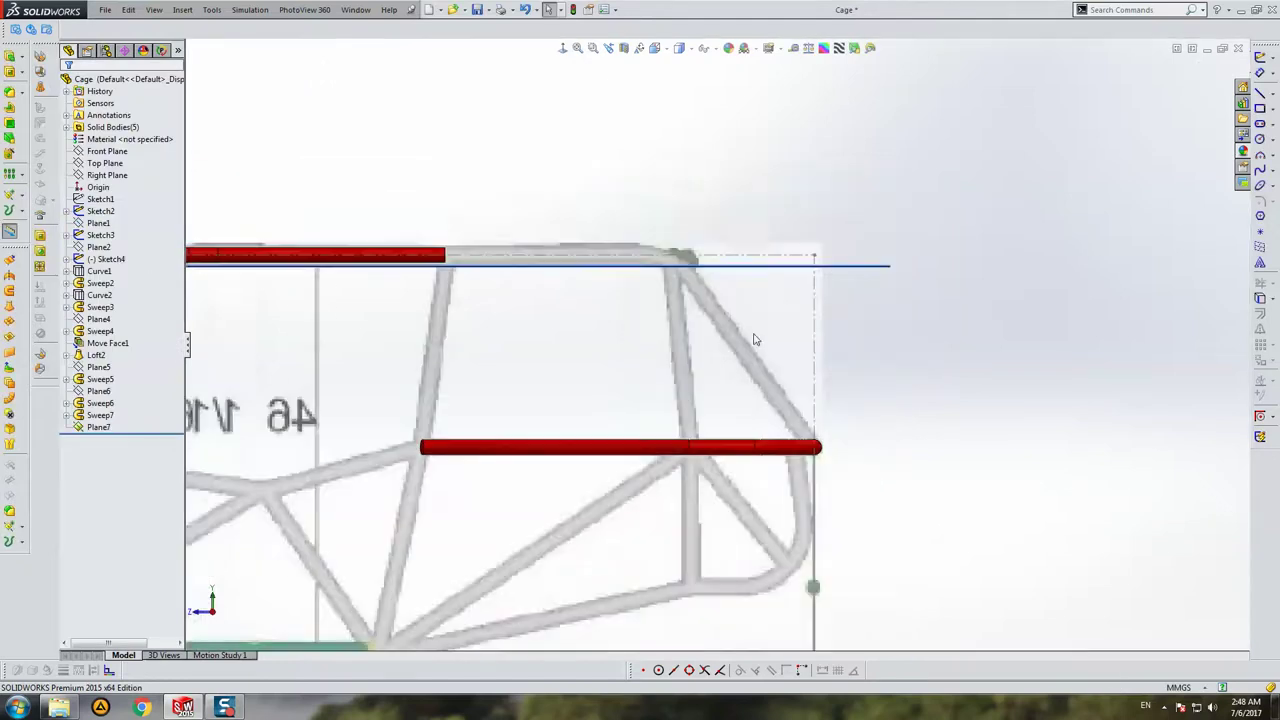
{"action": "middle_click_drag", "start_coordinate": [755, 340], "coordinate": [709, 441]}
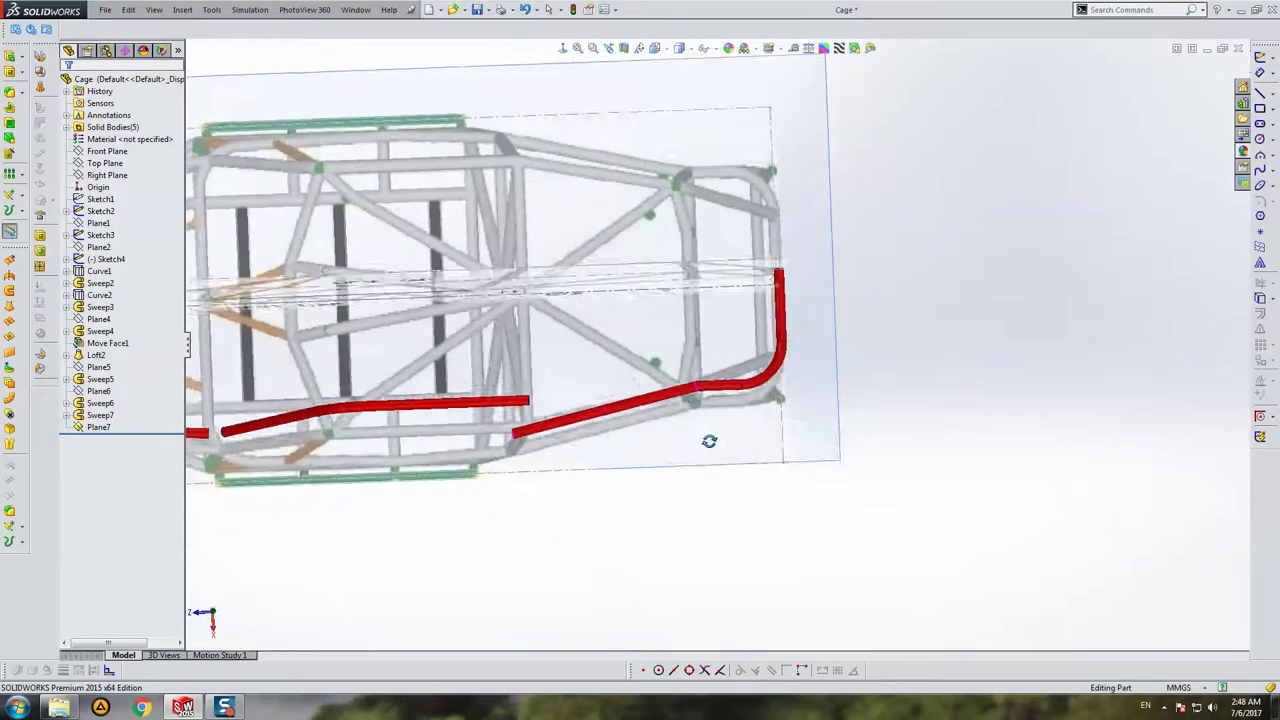
{"action": "scroll", "coordinate": [731, 276], "scroll_direction": "down", "scroll_amount": 2}
{"action": "left_click", "coordinate": [755, 265]}
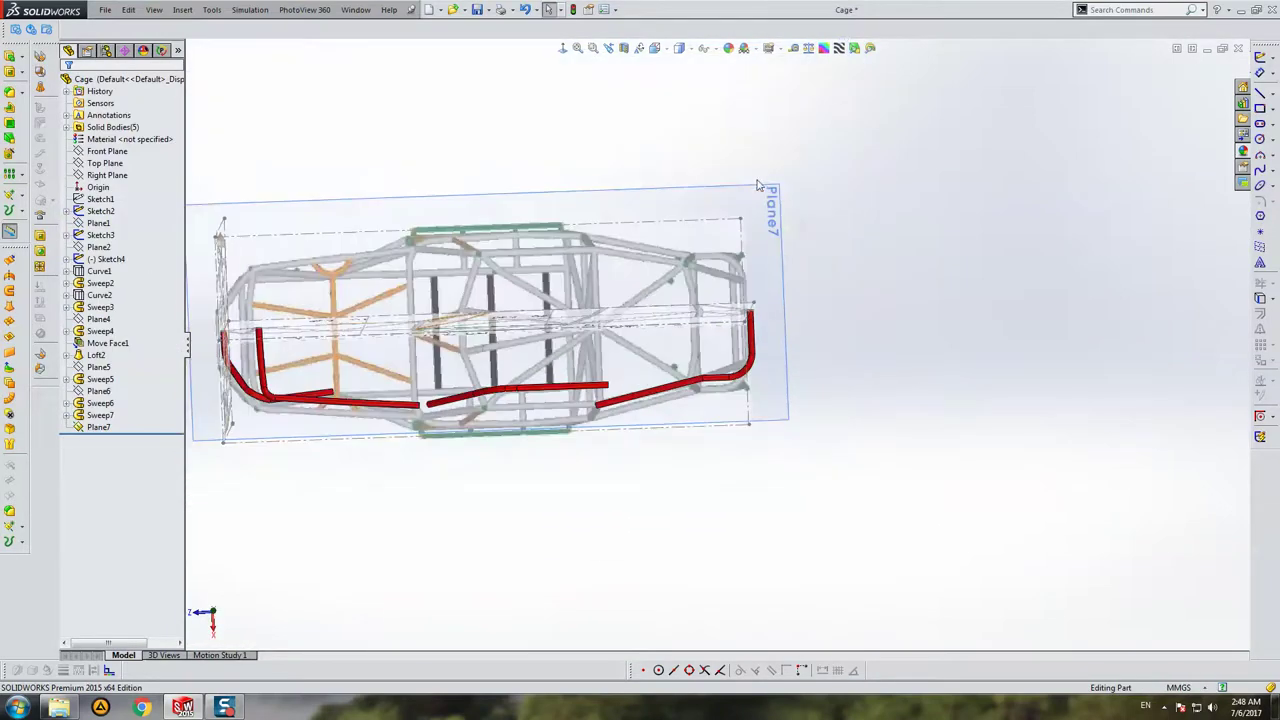
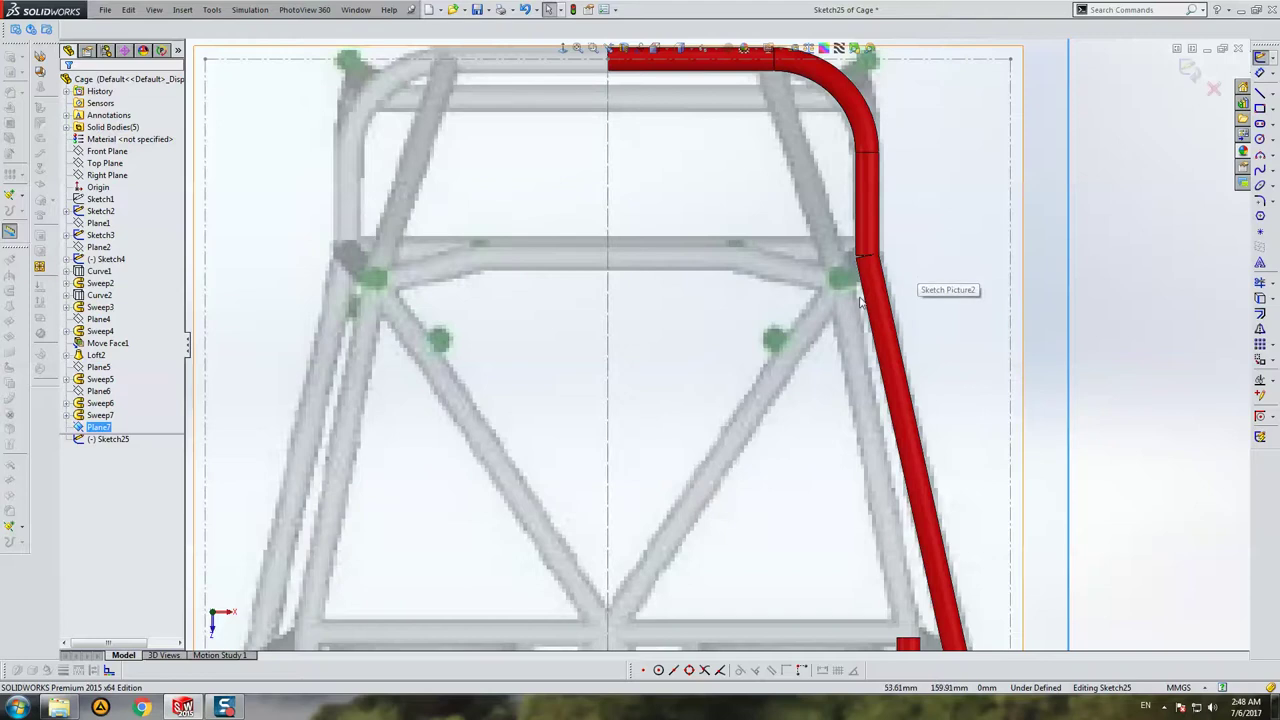
Step: Orbit the cage, then return to a face-on view of Plane7
{"action": "mouse_move", "coordinate": [918, 277]}
{"action": "middle_mouse_down"}
{"action": "mouse_move", "coordinate": [840, 288]}
{"action": "mouse_move", "coordinate": [880, 298]}
{"action": "middle_mouse_up"}
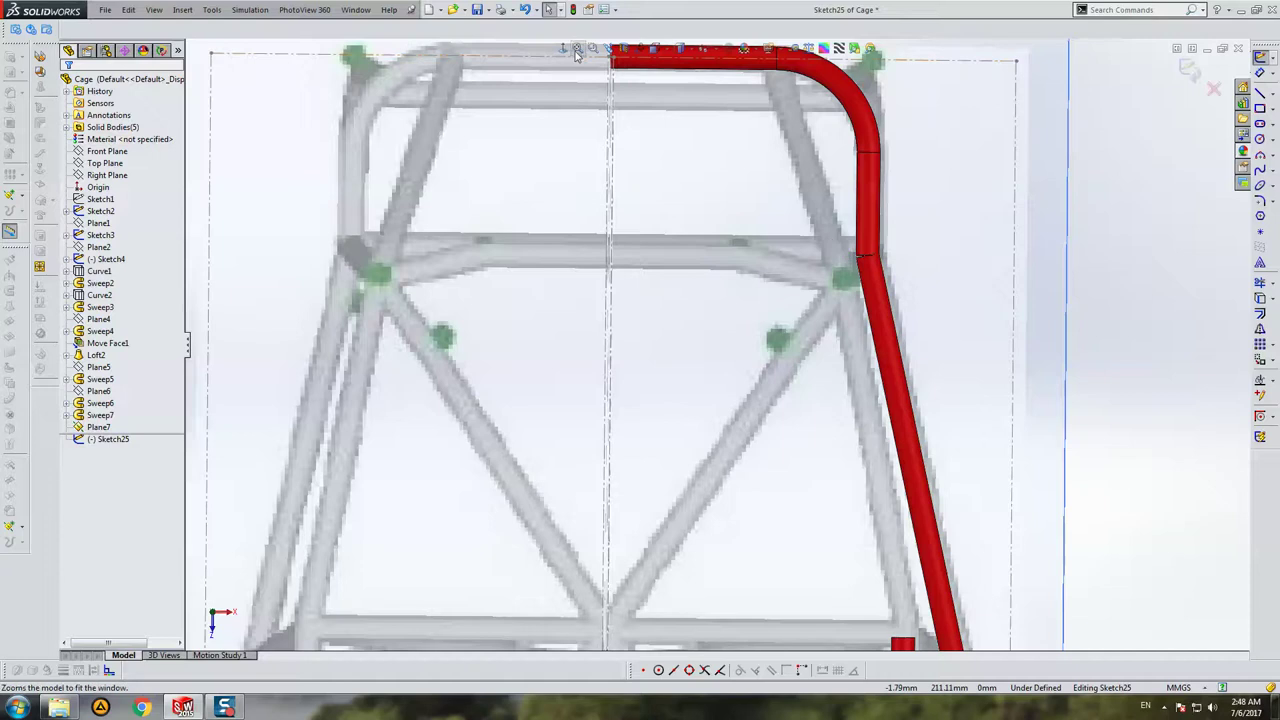
{"action": "key", "text": "ctrl+8"}
{"action": "scroll", "coordinate": [785, 172], "scroll_direction": "down", "scroll_amount": 5}
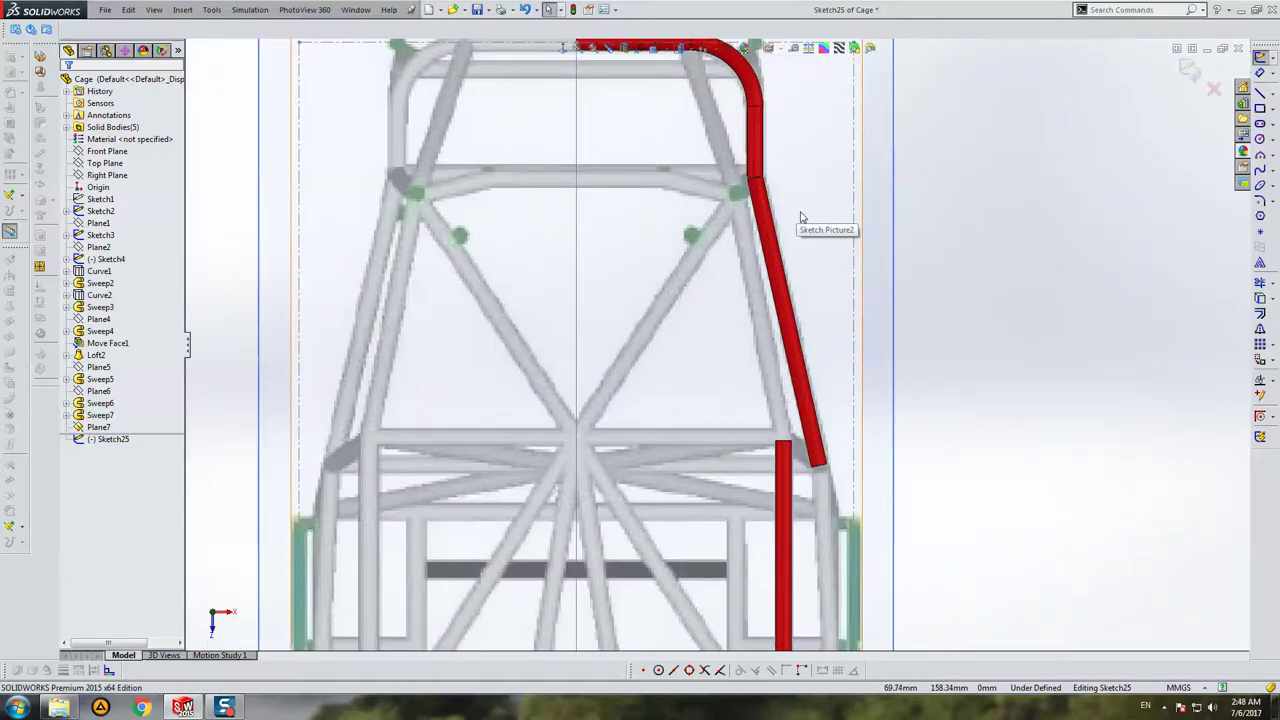
{"action": "mouse_move", "coordinate": [800, 215]}
{"action": "middle_mouse_down"}
{"action": "mouse_move", "coordinate": [686, 80]}
{"action": "mouse_move", "coordinate": [614, 183]}
{"action": "mouse_move", "coordinate": [625, 148]}
{"action": "mouse_move", "coordinate": [646, 177]}
{"action": "mouse_move", "coordinate": [743, 187]}
{"action": "mouse_move", "coordinate": [786, 257]}
{"action": "mouse_move", "coordinate": [786, 290]}
{"action": "mouse_move", "coordinate": [680, 150]}
{"action": "middle_mouse_up"}
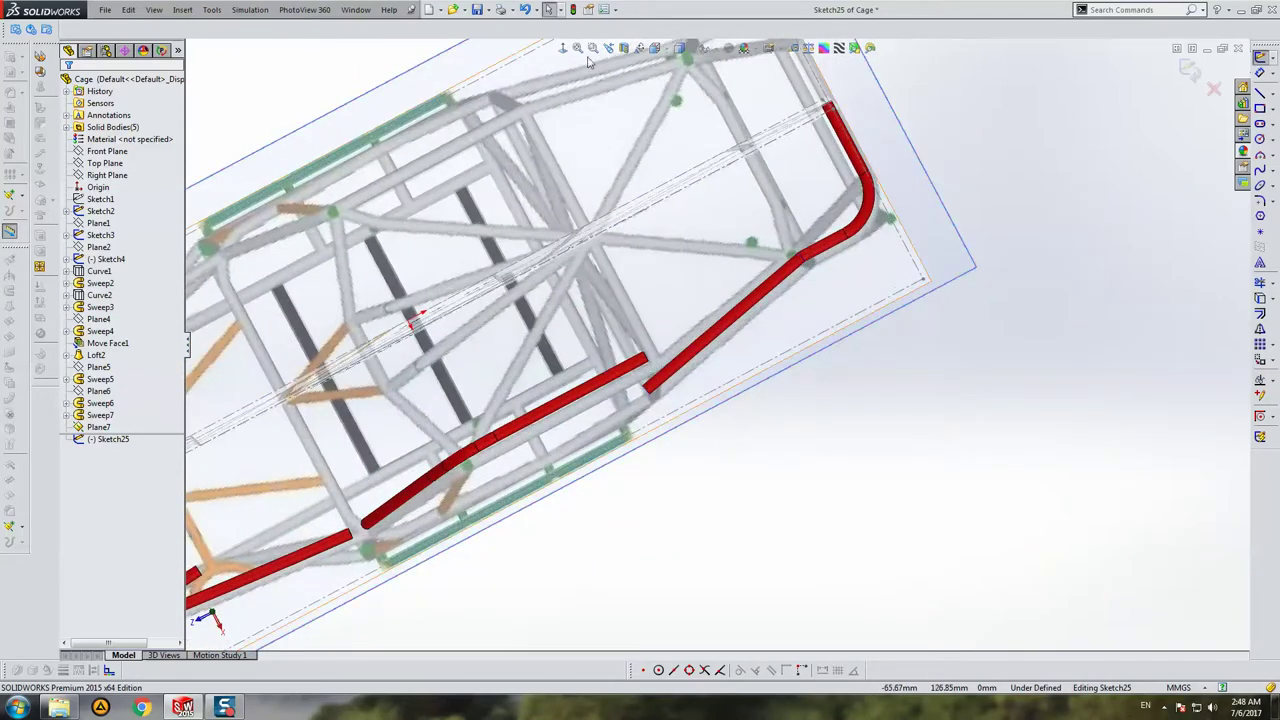
{"action": "left_click", "coordinate": [562, 50]}
{"action": "scroll", "coordinate": [800, 182], "scroll_direction": "down", "scroll_amount": 3}
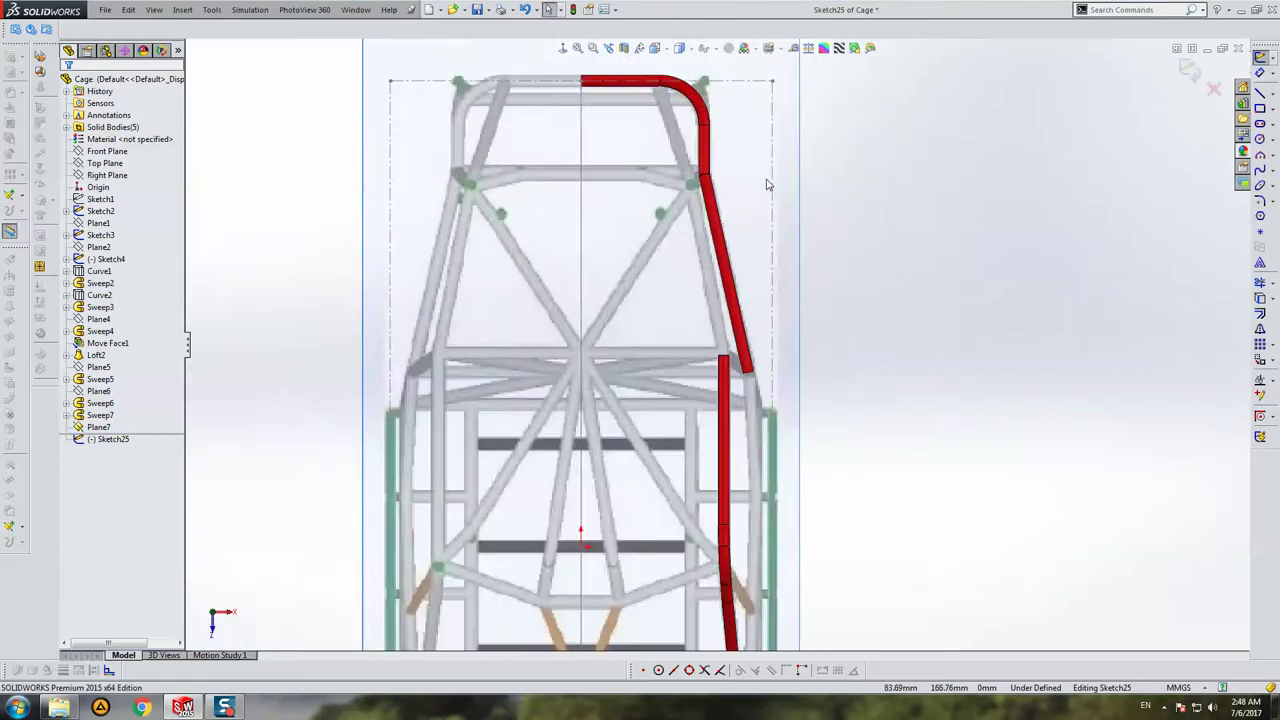
{"action": "scroll", "coordinate": [767, 186], "scroll_direction": "down", "scroll_amount": 1}
{"action": "scroll", "coordinate": [768, 192], "scroll_direction": "down", "scroll_amount": 1}
{"action": "scroll", "coordinate": [775, 196], "scroll_direction": "up", "scroll_amount": 1}
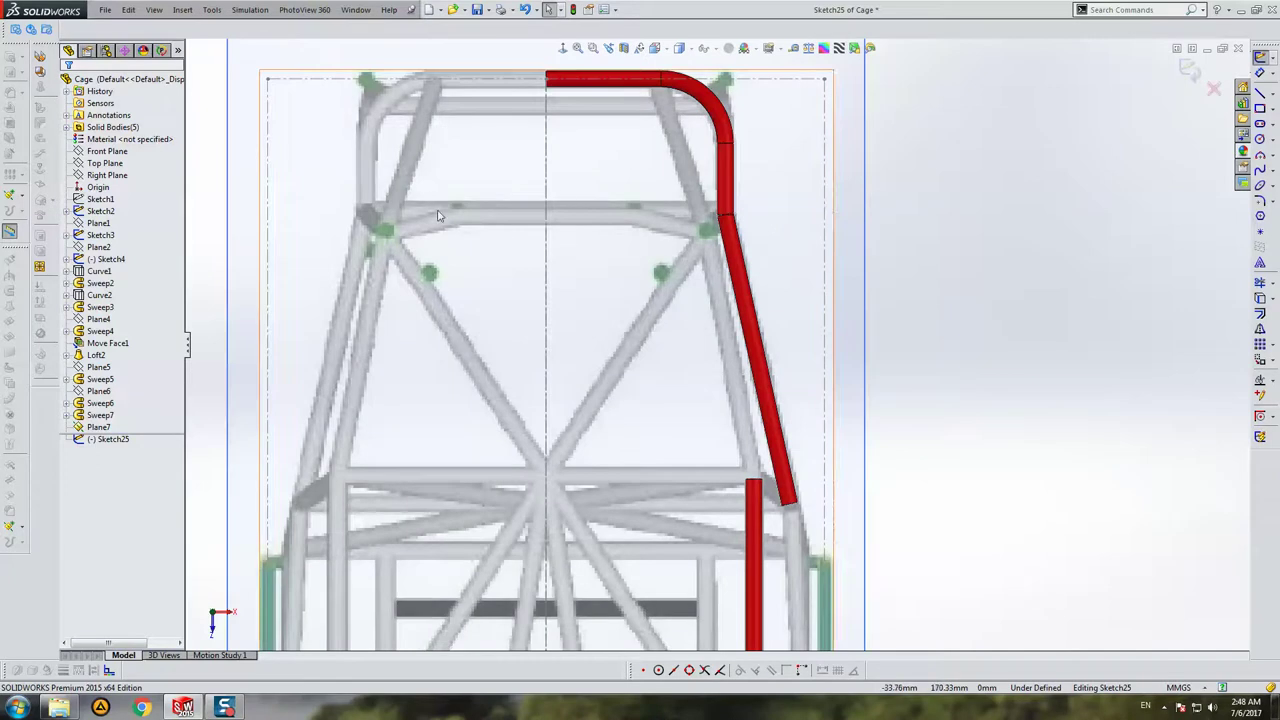
Step: Draw a horizontal then slanted line from the centreline to the right-hand node, corner on the crossbar
{"action": "left_click", "coordinate": [1260, 90]}
{"action": "scroll", "coordinate": [610, 235], "scroll_direction": "down", "scroll_amount": 2}
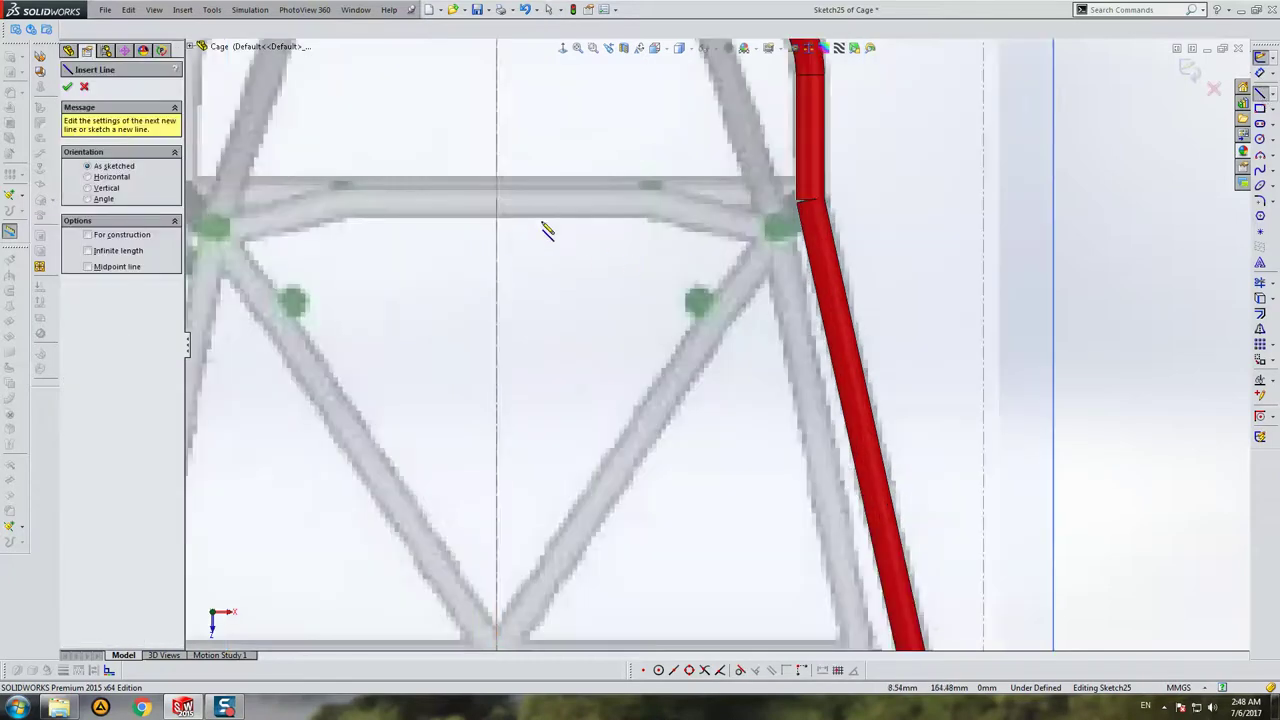
{"action": "left_click", "coordinate": [497, 204]}
{"action": "left_click", "coordinate": [649, 204]}
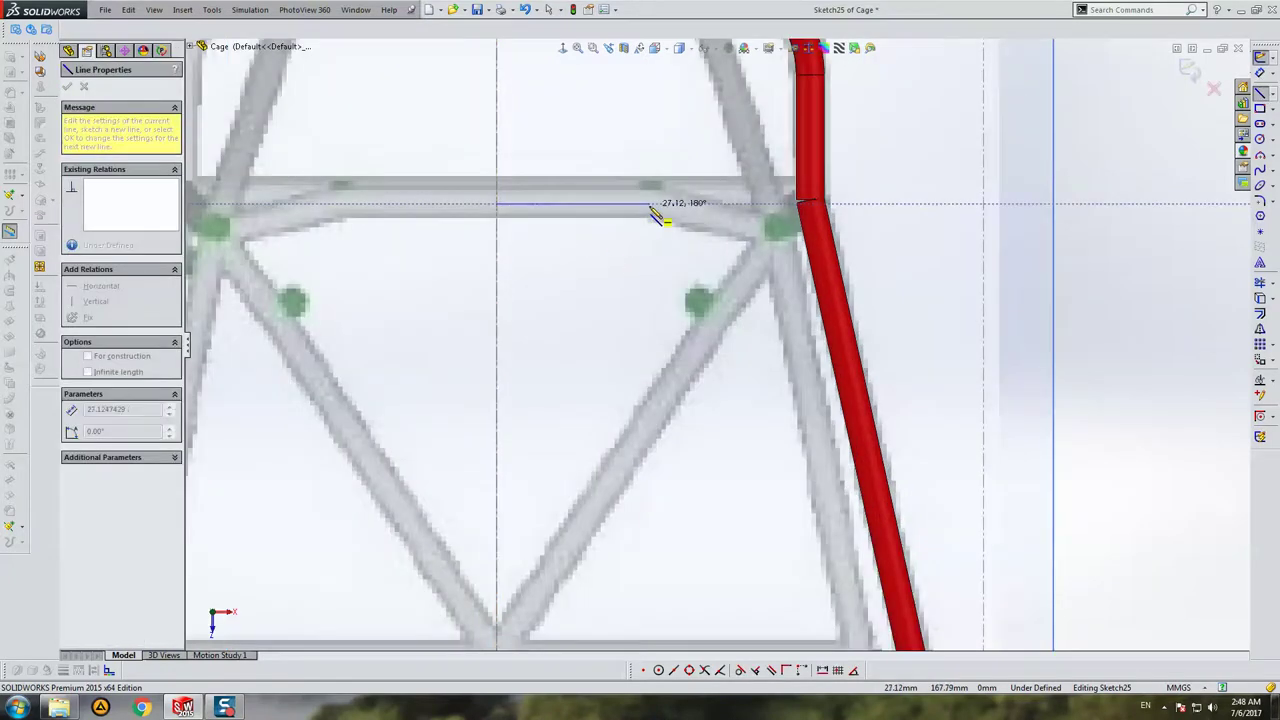
{"action": "left_click", "coordinate": [778, 230]}
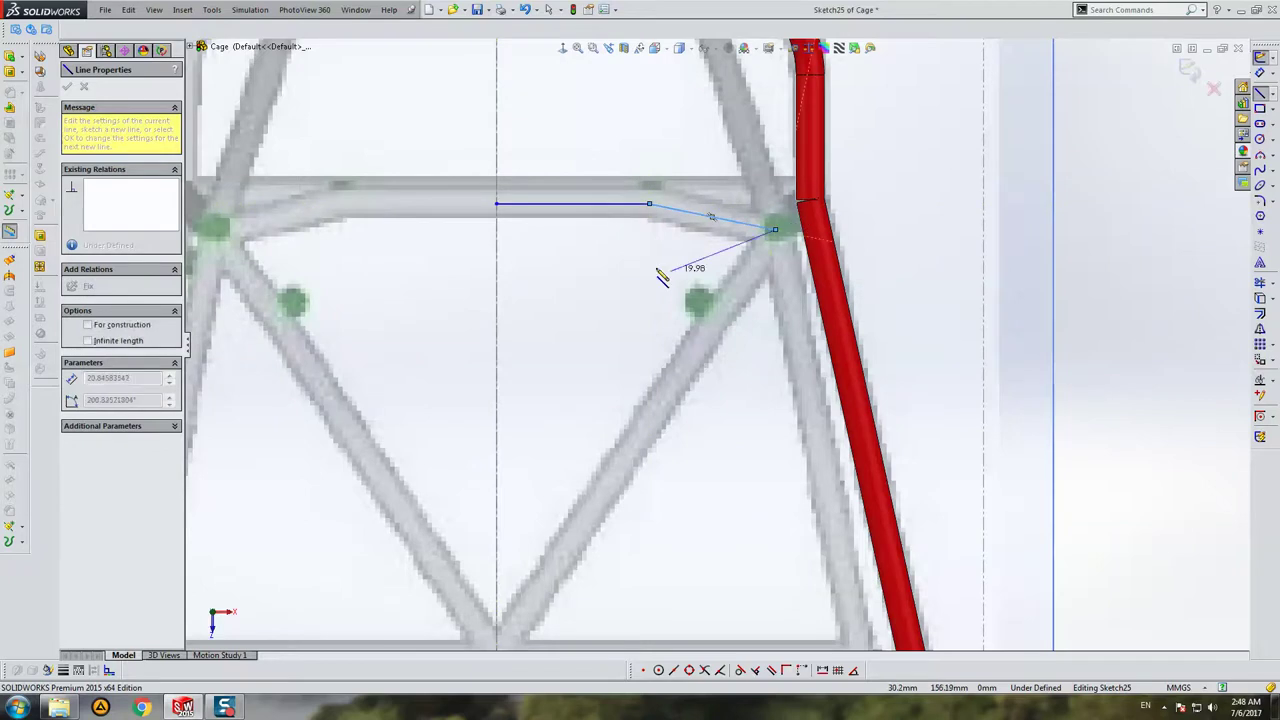
{"action": "key", "text": "Escape"}
{"action": "left_click", "coordinate": [651, 200]}
{"action": "left_click_drag", "start_coordinate": [652, 206], "coordinate": [651, 204]}
Step: Check the slanted segment and Fix the right-hand endpoint to fully define the sketch
{"action": "left_click", "coordinate": [620, 204]}
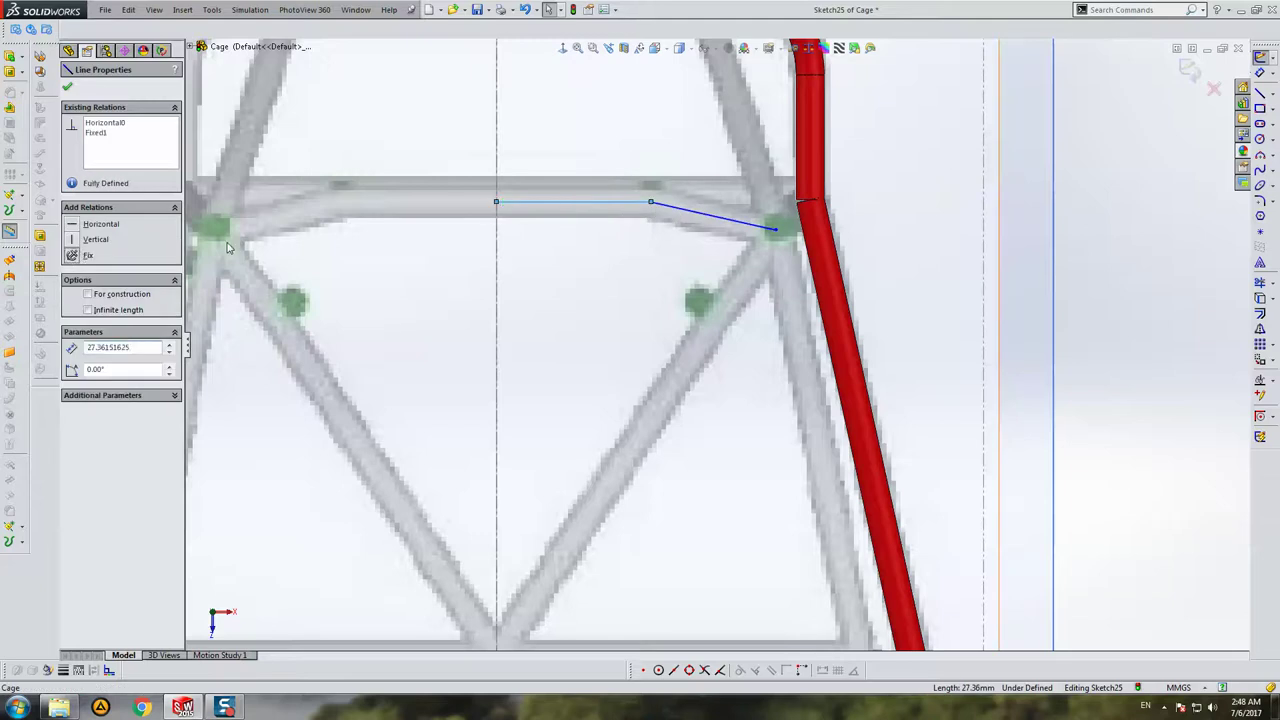
{"action": "left_click", "coordinate": [700, 214]}
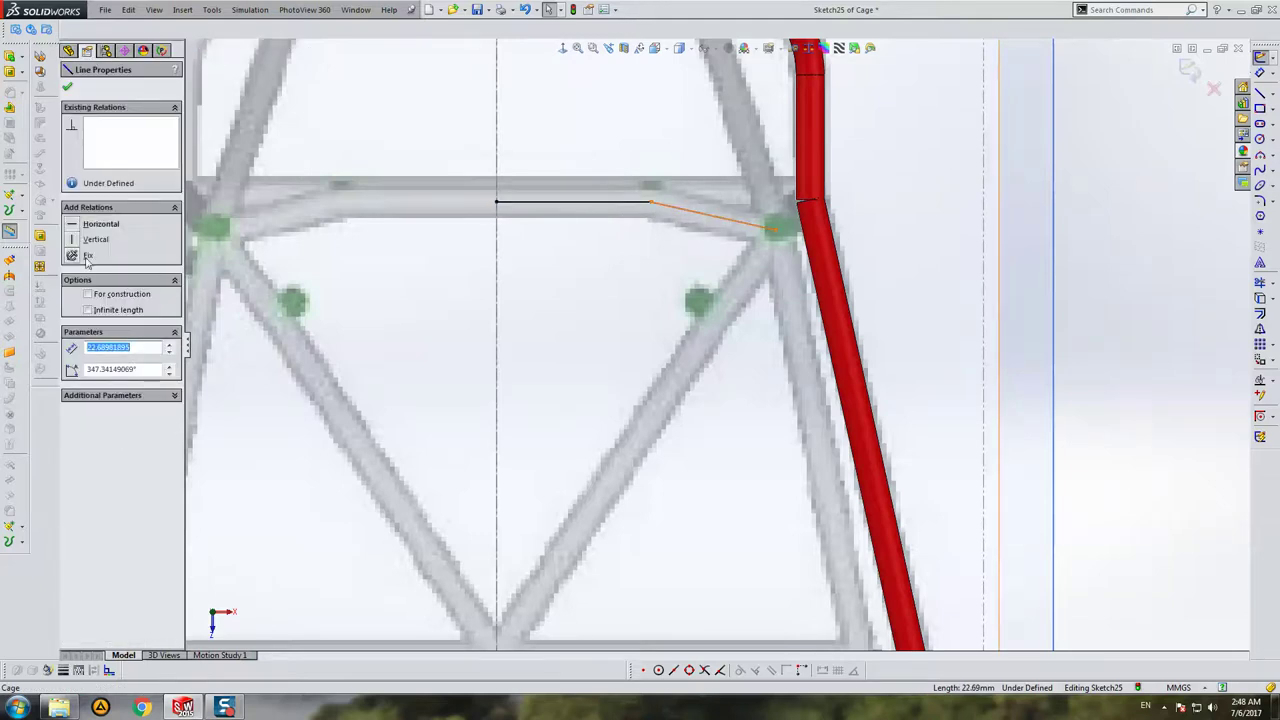
{"action": "left_click", "coordinate": [371, 217]}
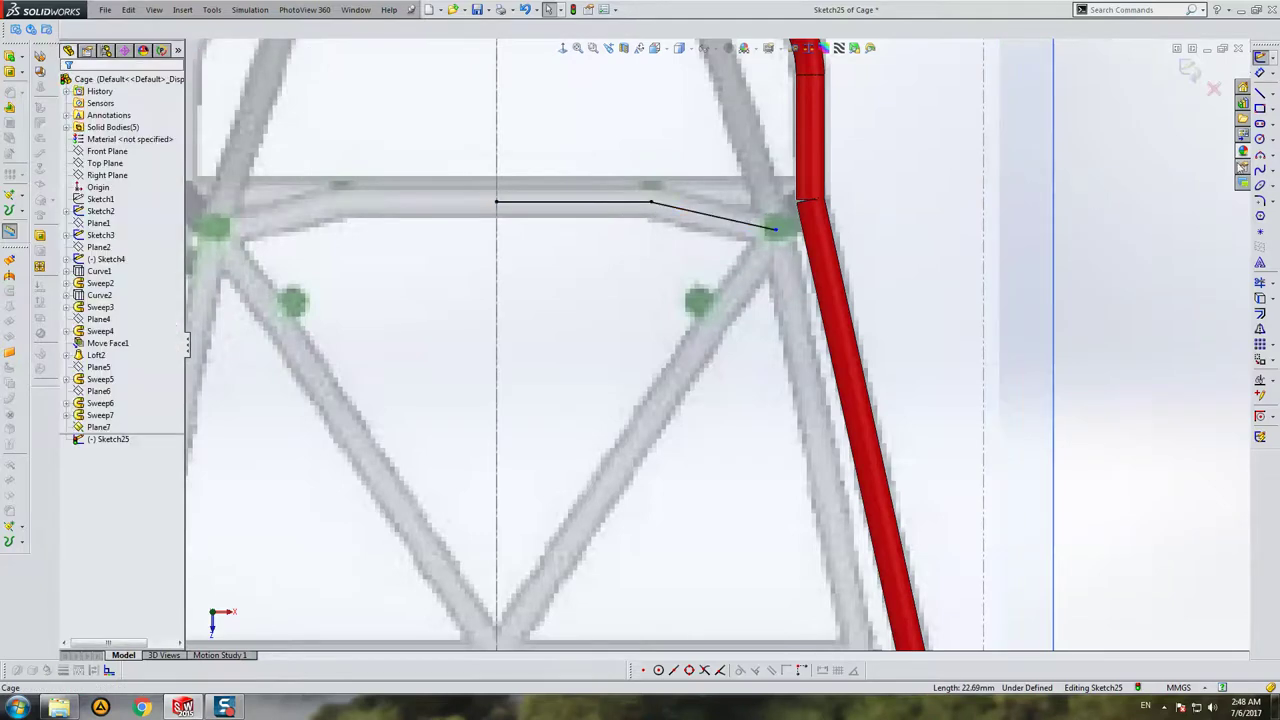
{"action": "left_click", "coordinate": [776, 230]}
{"action": "left_click", "coordinate": [80, 224]}
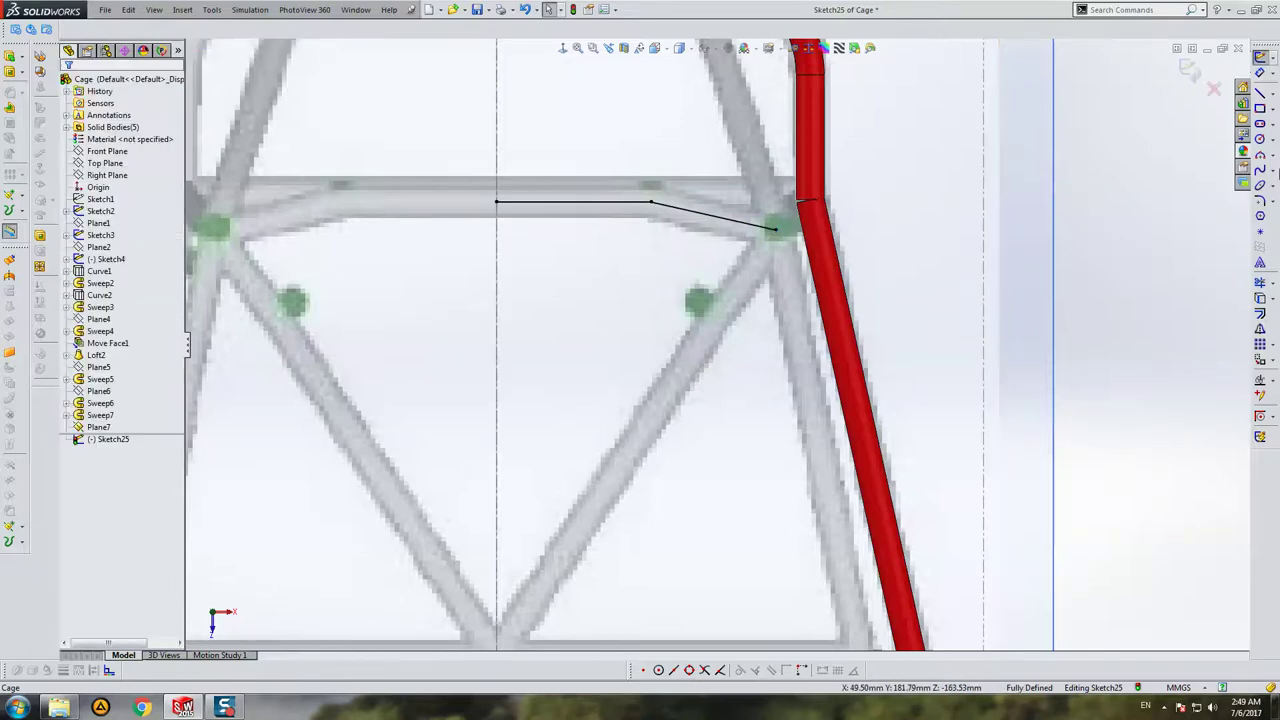
Step: Round the corner between the two segments with a 70 mm sketch fillet
{"action": "left_click", "coordinate": [1259, 186]}
{"action": "left_click", "coordinate": [651, 203]}
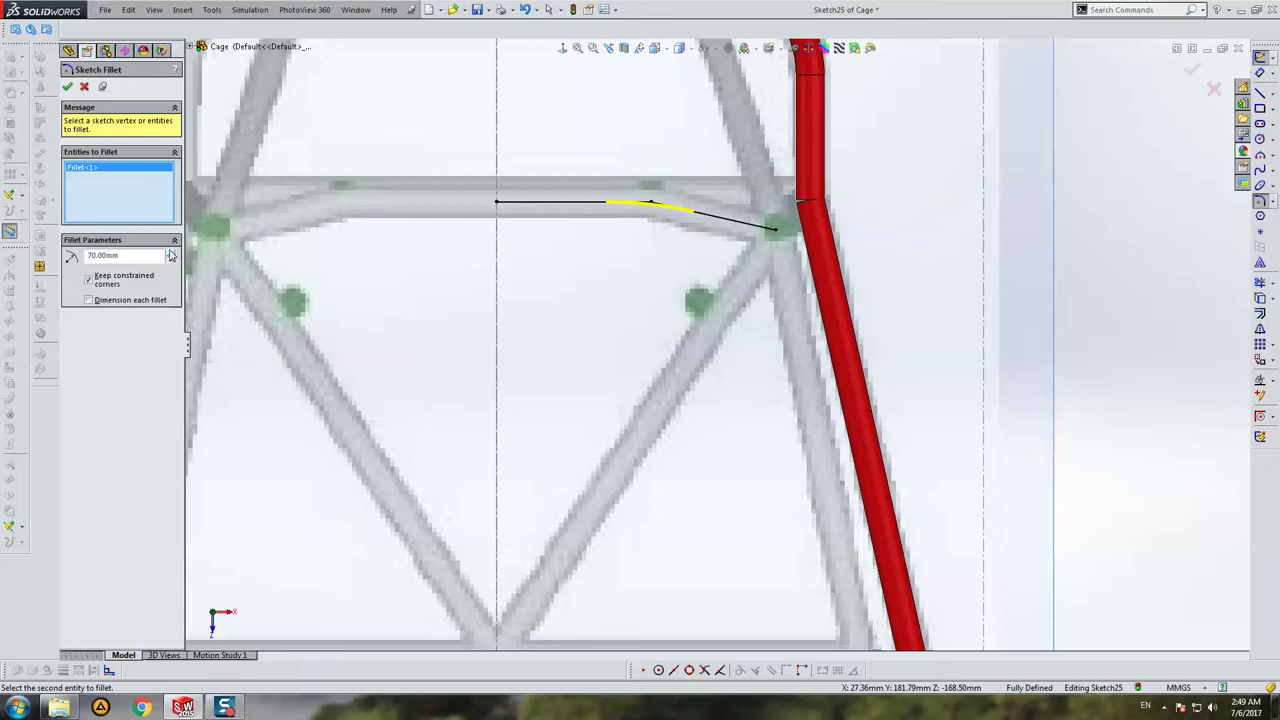
{"action": "key", "text": "Return"}
{"action": "key", "text": "Return"}
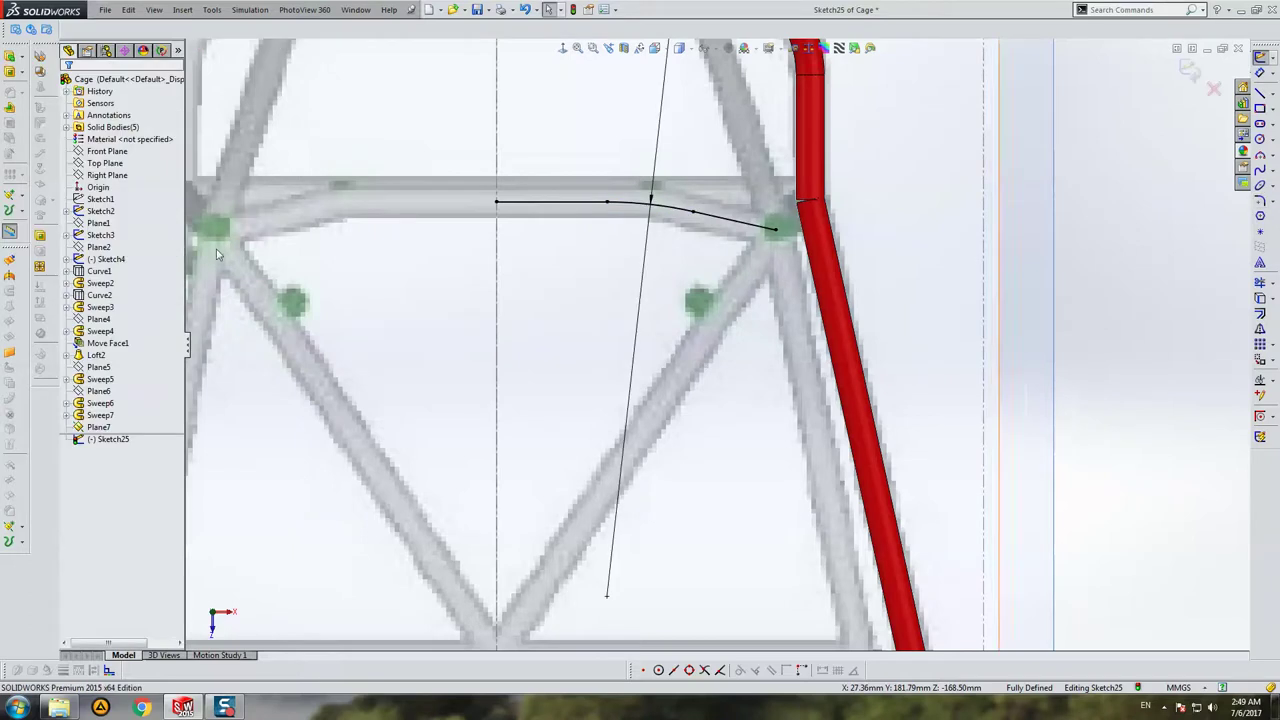
Step: Close the crossbar path sketch and draw a circle on Right Plane at the path's start
{"action": "key", "text": "f"}
{"action": "key", "text": "ctrl+b"}
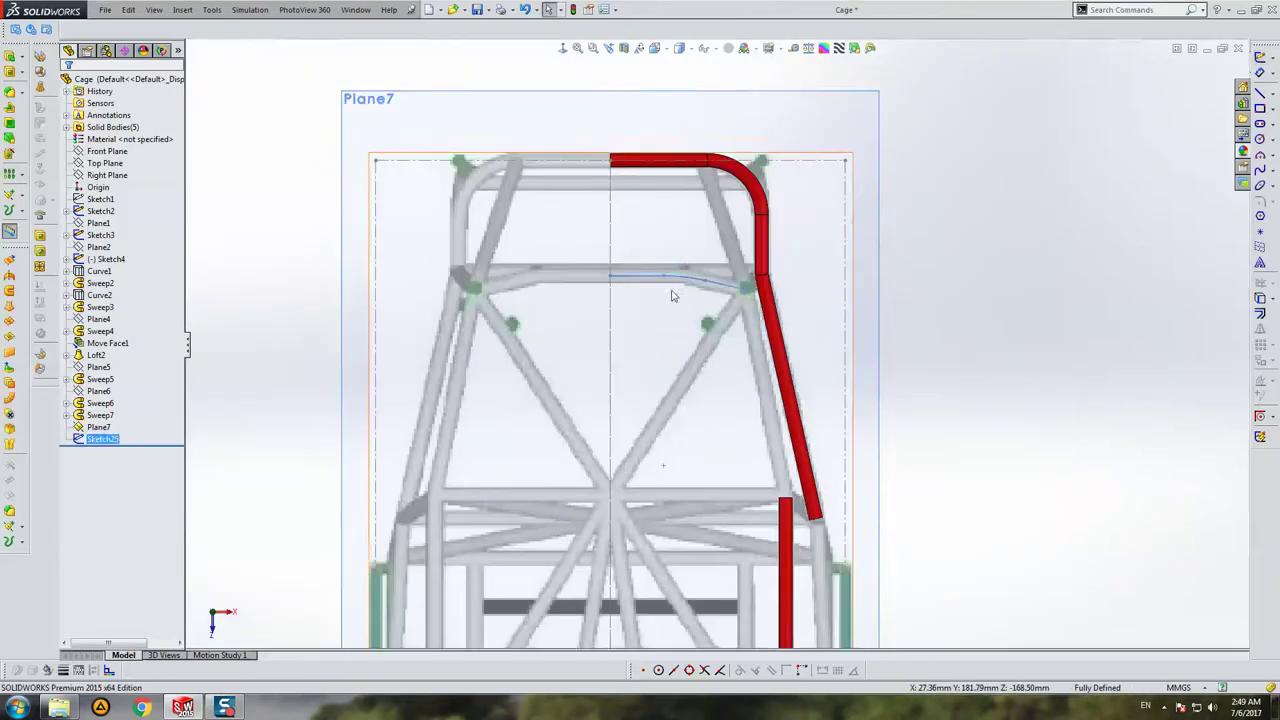
{"action": "left_click", "coordinate": [610, 292]}
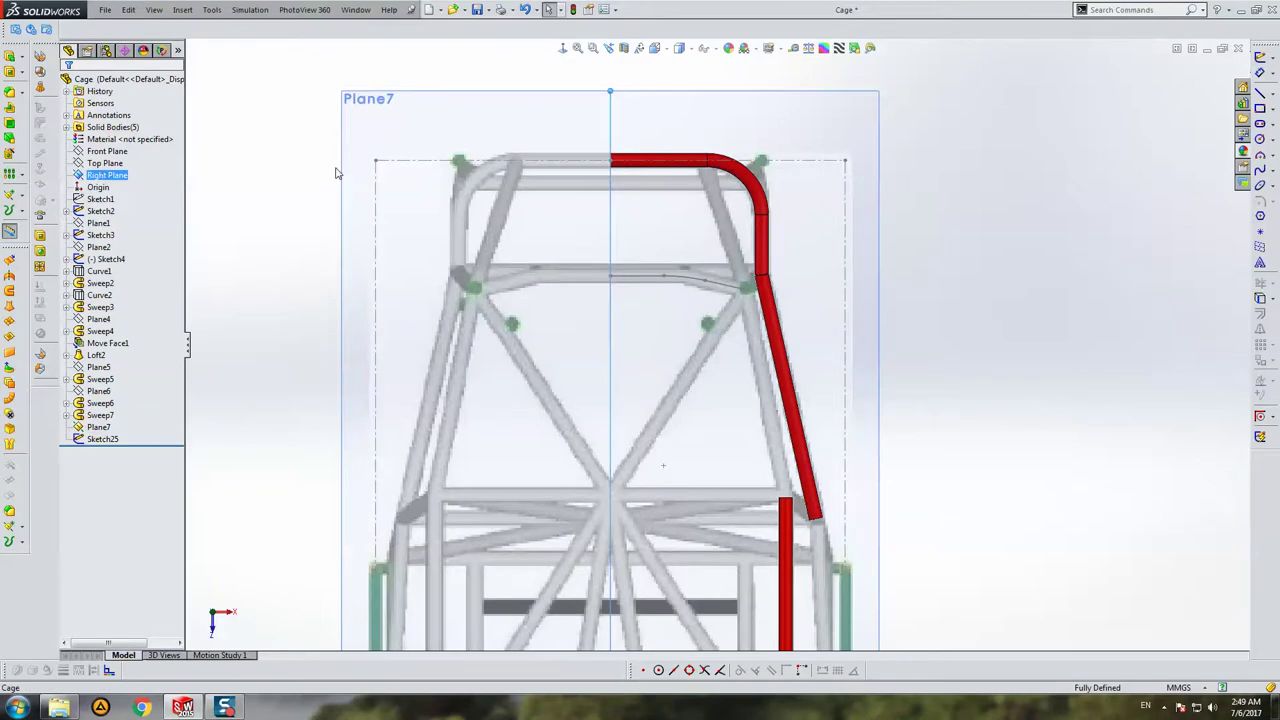
{"action": "left_click", "coordinate": [1260, 57]}
{"action": "middle_click_drag", "start_coordinate": [754, 163], "coordinate": [1277, 145]}
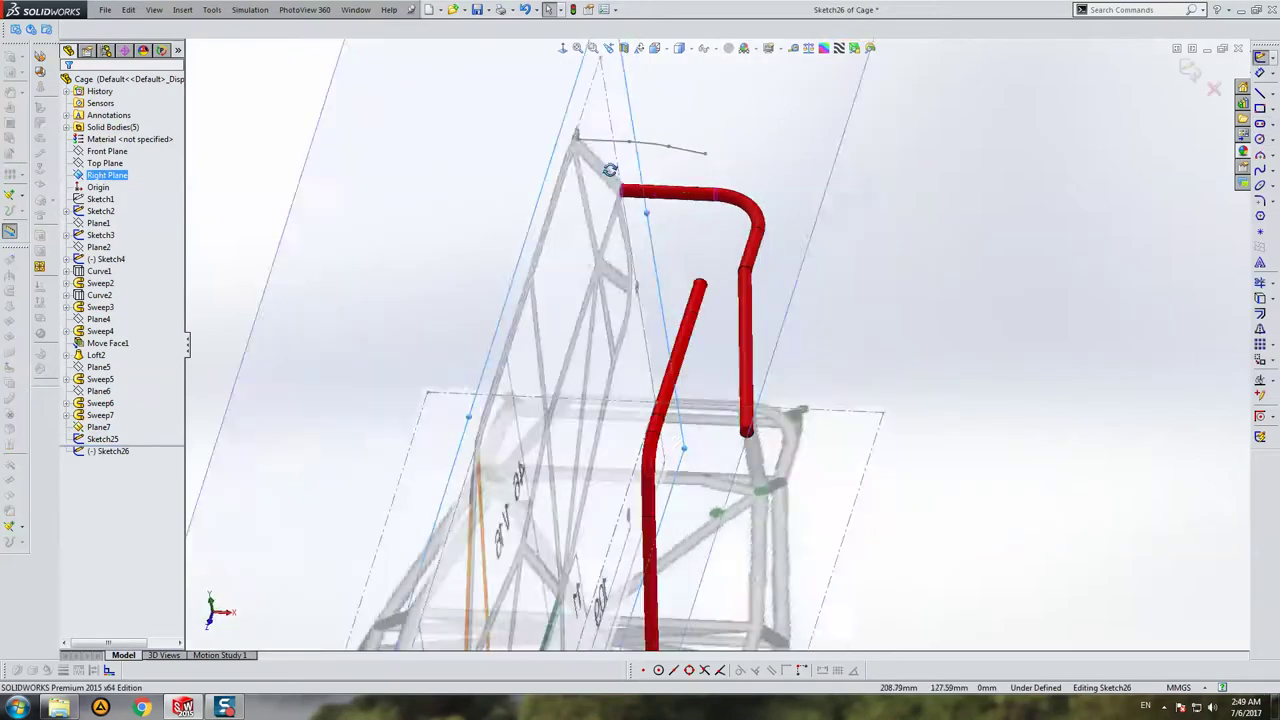
{"action": "left_click", "coordinate": [1260, 139]}
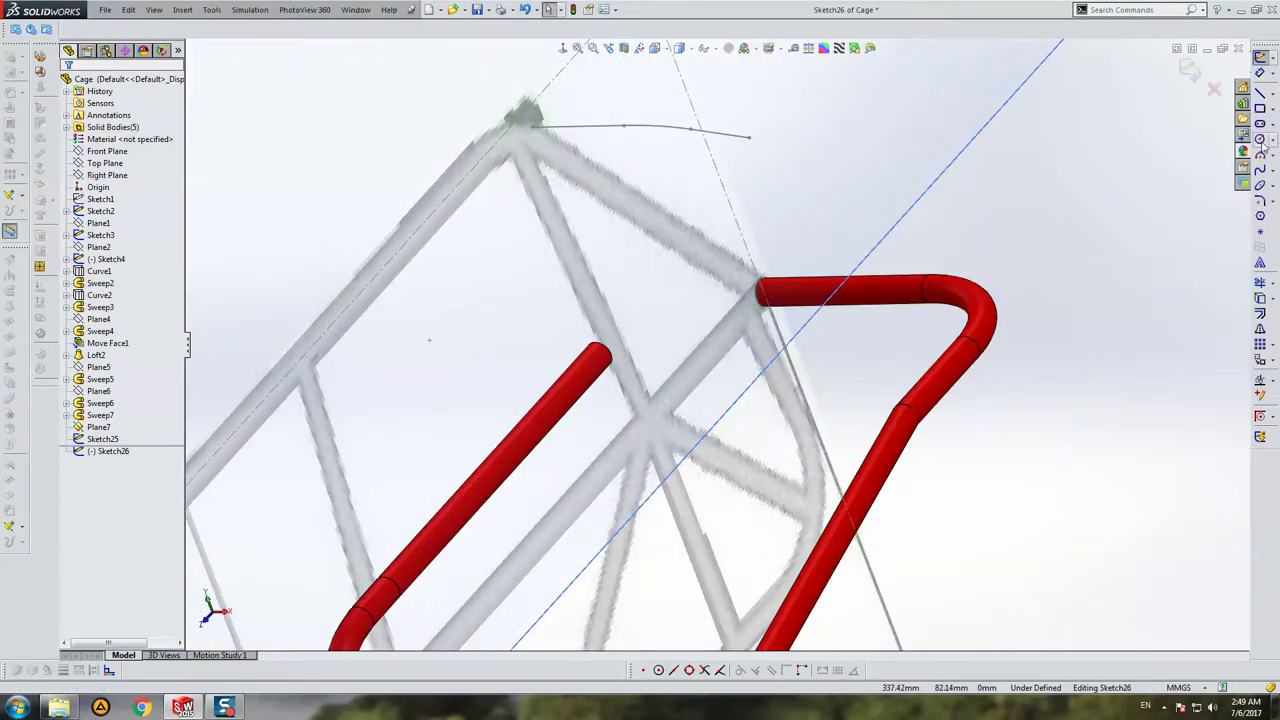
{"action": "scroll", "coordinate": [478, 152], "scroll_direction": "down", "scroll_amount": 3}
{"action": "left_click_drag", "start_coordinate": [429, 180], "coordinate": [450, 180]}
{"action": "key", "text": "Escape"}
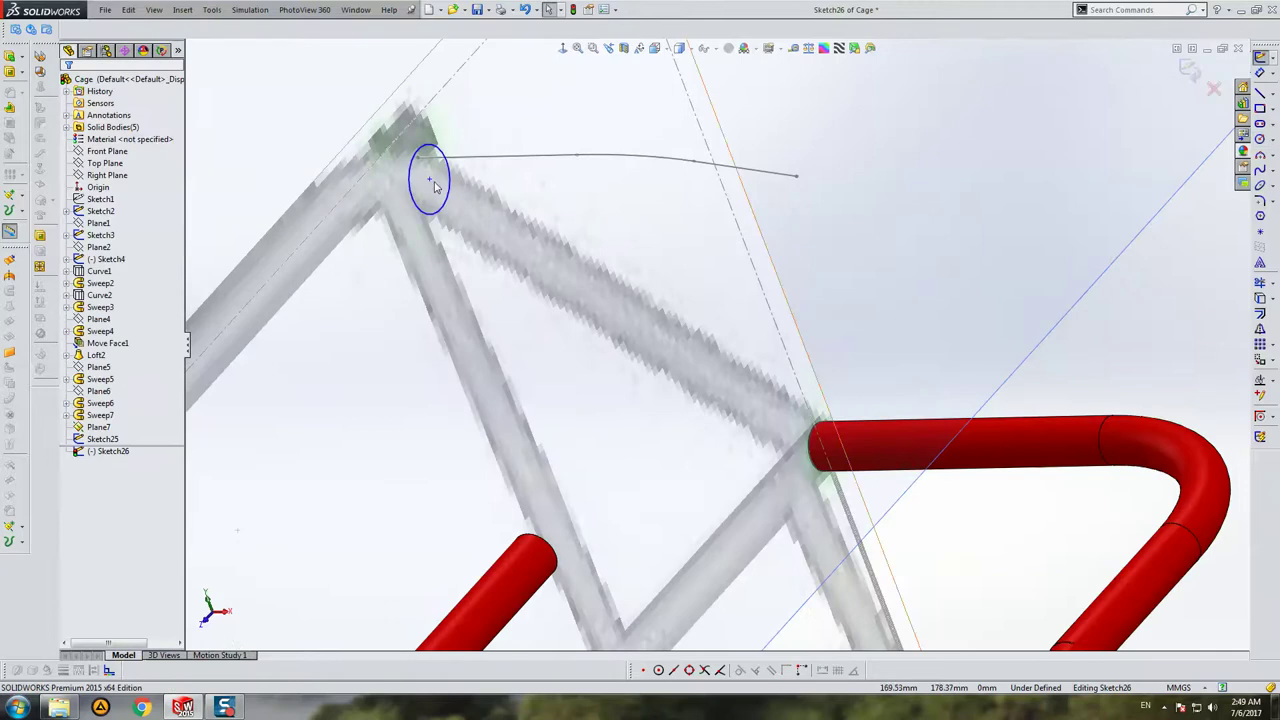
Step: Pierce the circle's centre to the crossbar path and give it a 5 diameter
{"action": "left_click", "coordinate": [429, 180]}
{"action": "left_click", "coordinate": [458, 157], "text": "ctrl"}
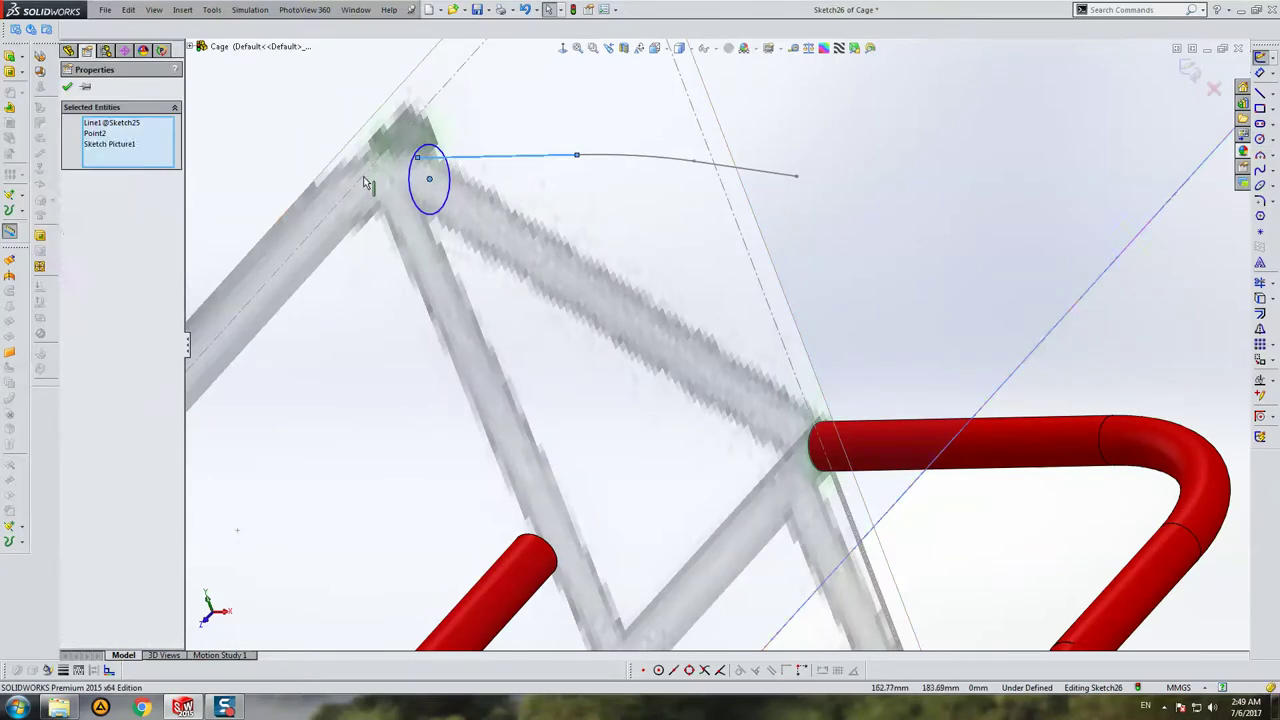
{"action": "left_click", "coordinate": [92, 301]}
{"action": "left_click", "coordinate": [1260, 72]}
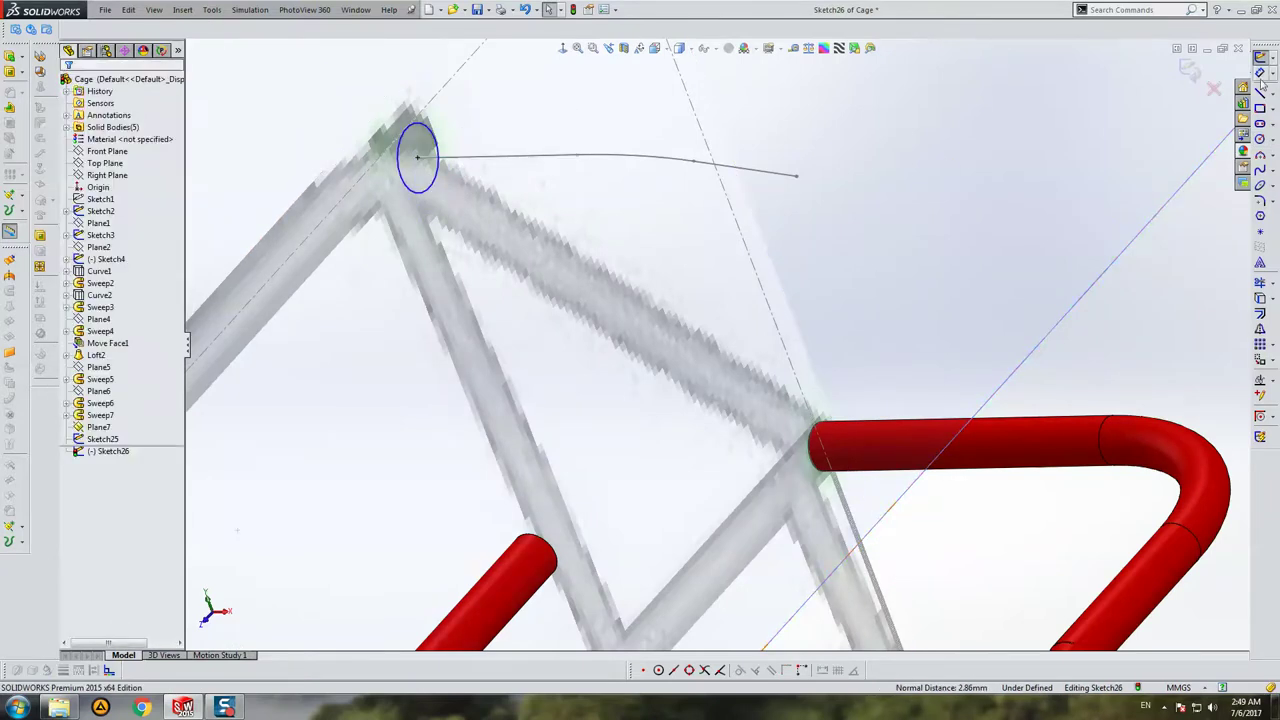
{"action": "left_click", "coordinate": [414, 196]}
{"action": "left_click", "coordinate": [354, 126]}
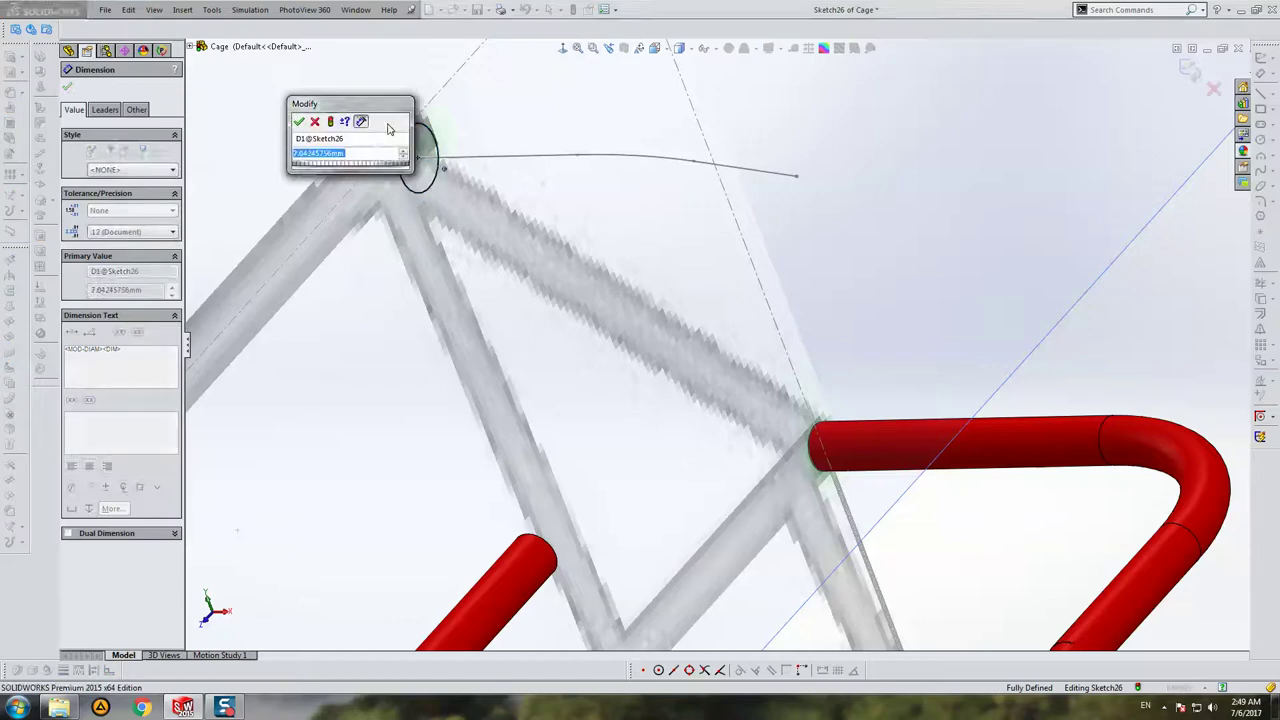
{"action": "type", "text": "5"}
{"action": "key", "text": "Return"}
{"action": "key", "text": "Escape"}
{"action": "scroll", "coordinate": [388, 128], "scroll_direction": "up", "scroll_amount": 3}
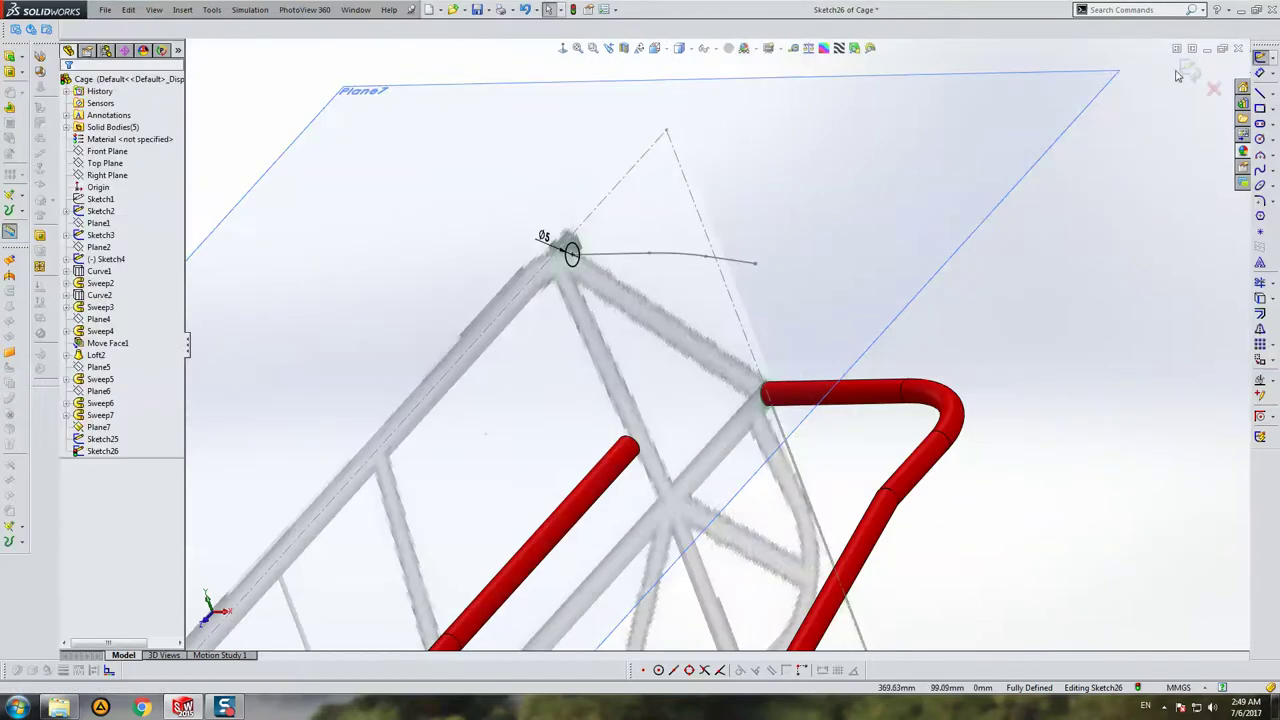
{"action": "left_click", "coordinate": [1190, 68]}
Step: Hide Plane7 and create Sweep8 with Sketch26 as profile along the Sketch25 path
{"action": "right_click", "coordinate": [437, 103]}
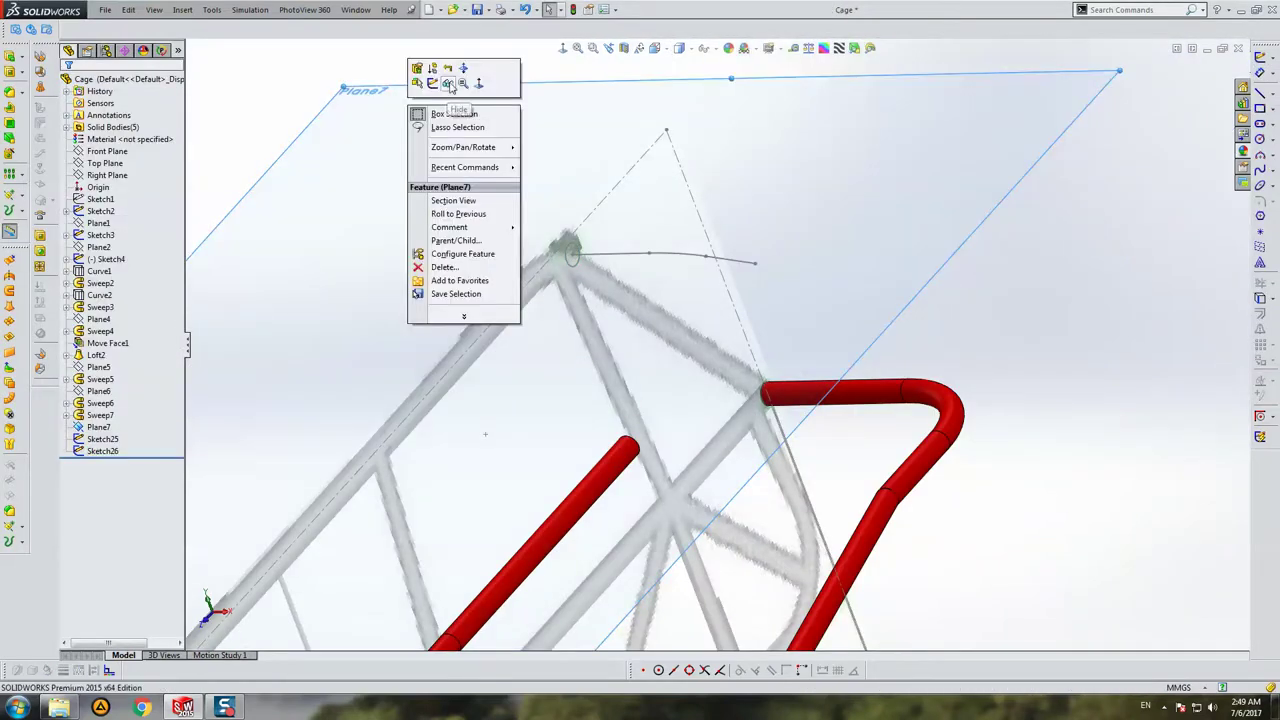
{"action": "left_click", "coordinate": [448, 84]}
{"action": "left_click", "coordinate": [23, 60]}
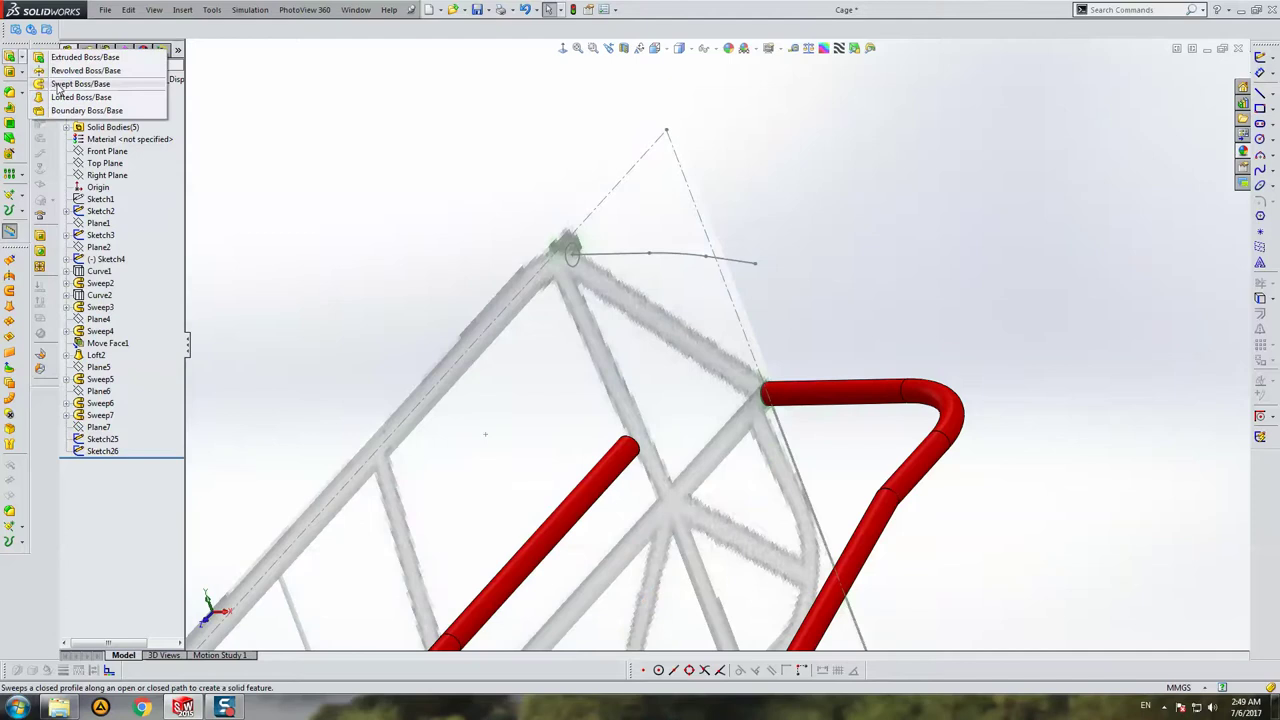
{"action": "left_click", "coordinate": [80, 84]}
{"action": "left_click", "coordinate": [579, 248]}
{"action": "left_click", "coordinate": [737, 252]}
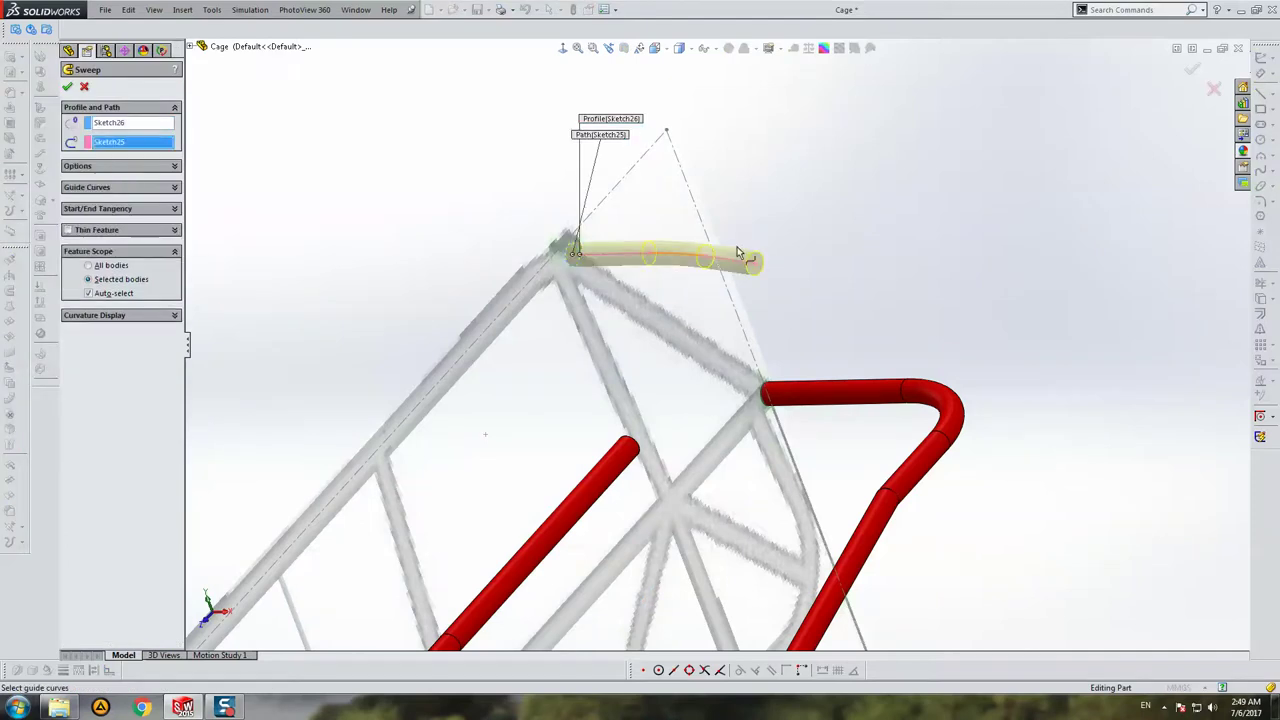
{"action": "key", "text": "Return"}
{"action": "mouse_move", "coordinate": [740, 252]}
{"action": "middle_mouse_down"}
{"action": "mouse_move", "coordinate": [789, 326]}
{"action": "mouse_move", "coordinate": [766, 291]}
{"action": "mouse_move", "coordinate": [846, 329]}
{"action": "mouse_move", "coordinate": [877, 589]}
{"action": "mouse_move", "coordinate": [857, 537]}
{"action": "middle_mouse_up"}
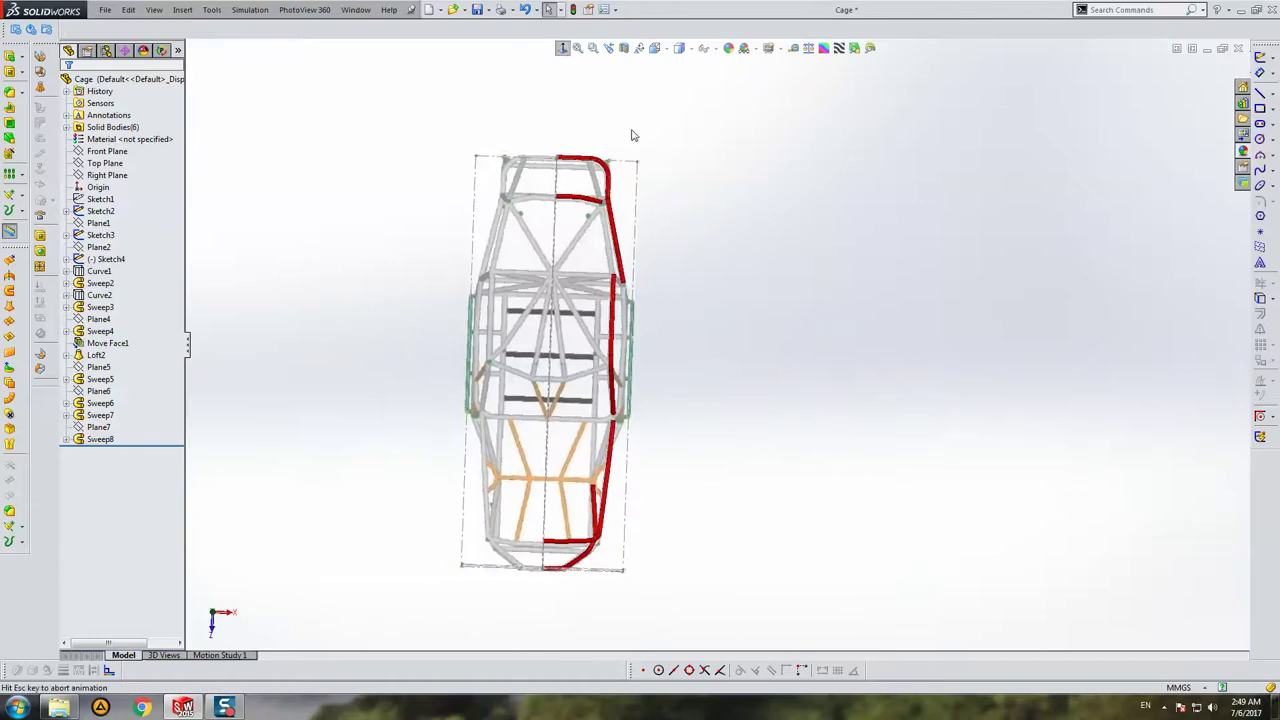
Step: Switch to a side view and select the middle horizontal red tube
{"action": "scroll", "coordinate": [614, 204], "scroll_direction": "down", "scroll_amount": 3}
{"action": "scroll", "coordinate": [614, 204], "scroll_direction": "down", "scroll_amount": 2}
{"action": "scroll", "coordinate": [622, 214], "scroll_direction": "down", "scroll_amount": 2}
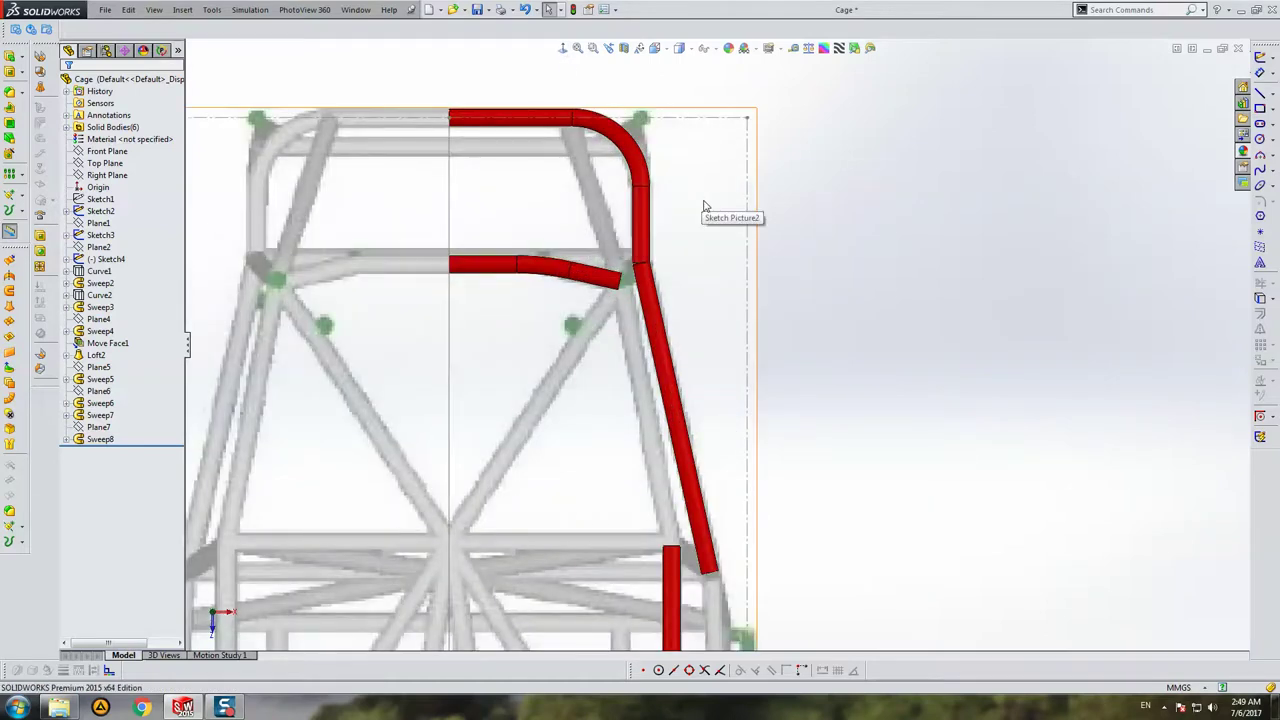
{"action": "key", "text": "ctrl+3"}
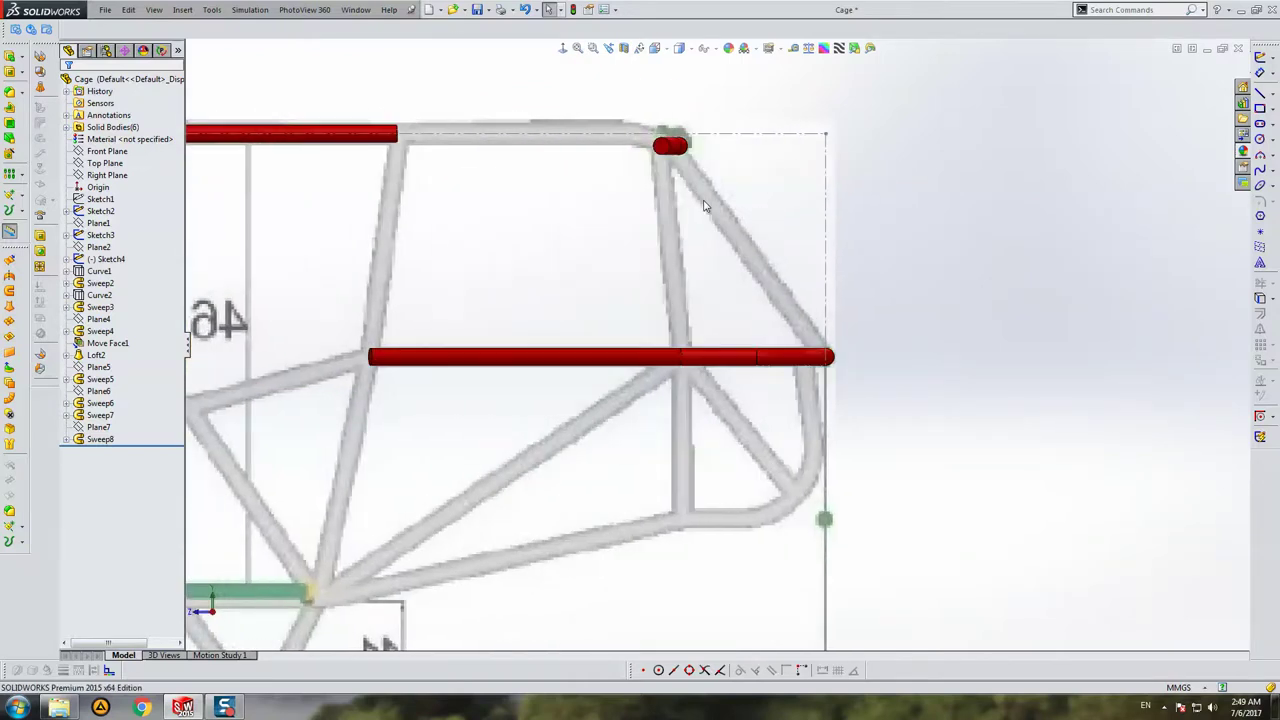
{"action": "middle_click_drag", "start_coordinate": [734, 337], "coordinate": [743, 282], "text": "ctrl"}
{"action": "left_click", "coordinate": [674, 300]}
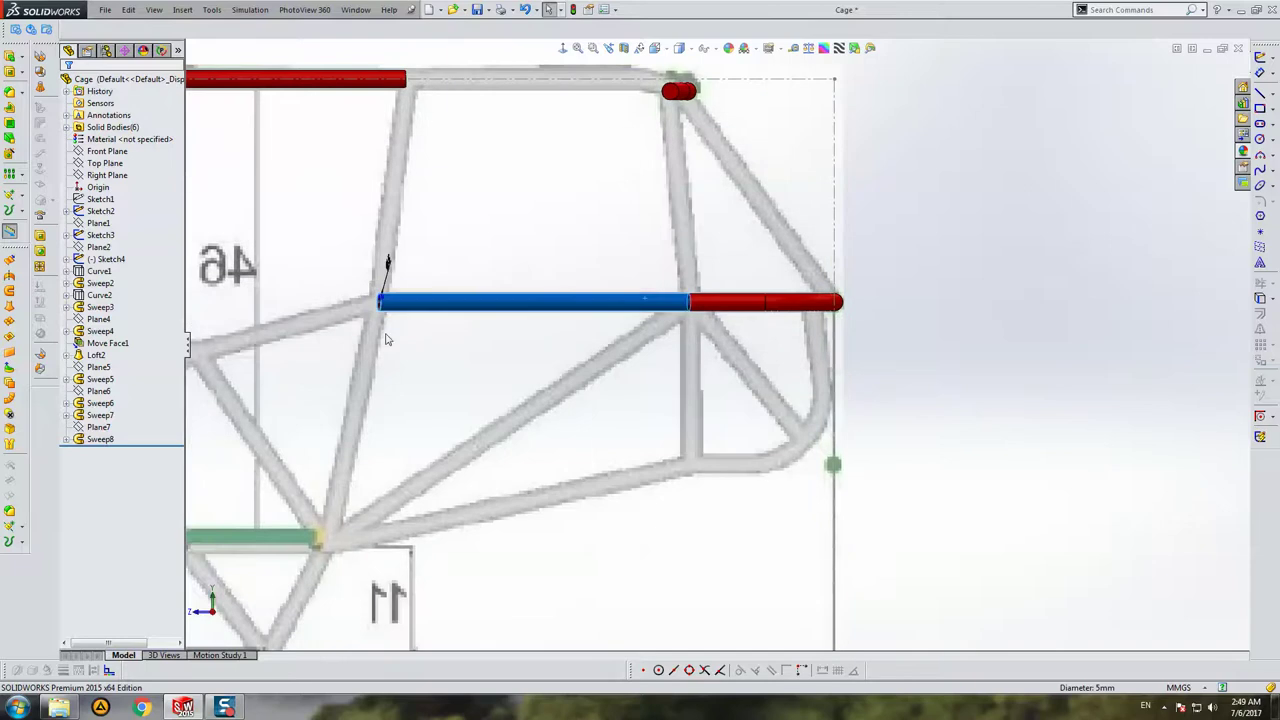
Step: Expand Sweep6 and Curve5 to inspect the path curve and Sketch19
{"action": "left_click", "coordinate": [66, 403]}
{"action": "left_click", "coordinate": [107, 428]}
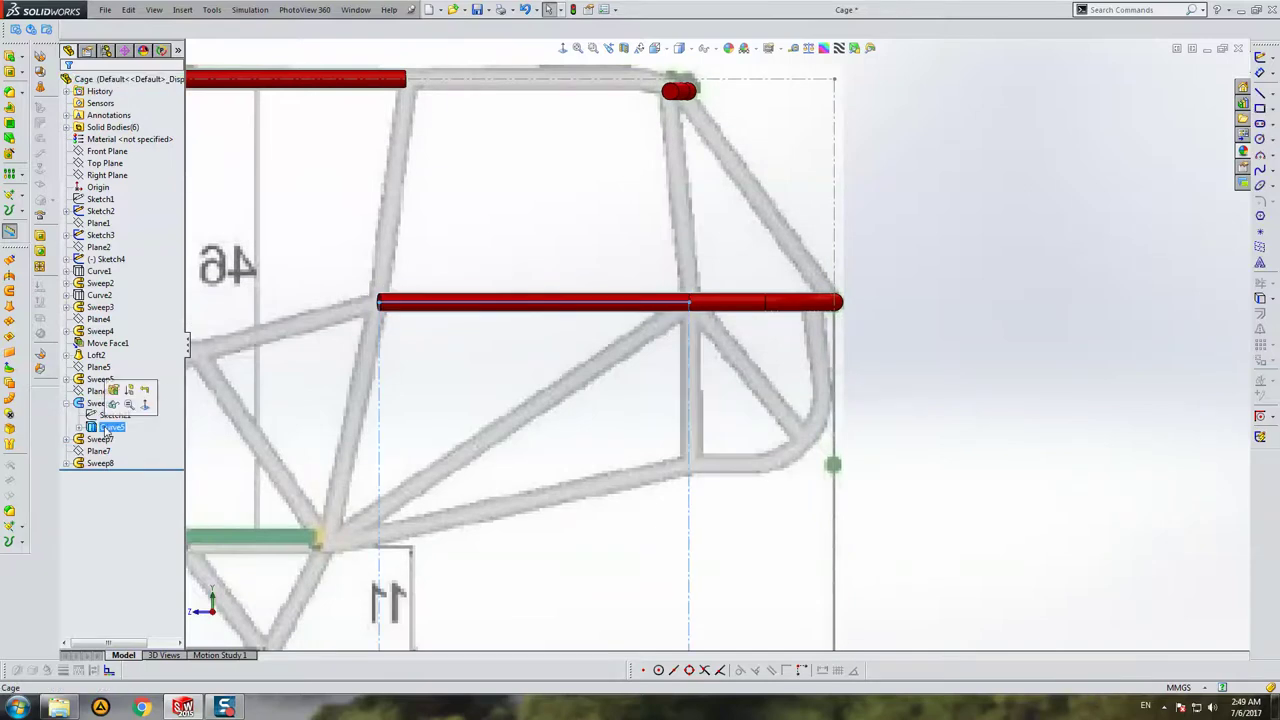
{"action": "left_click", "coordinate": [945, 267]}
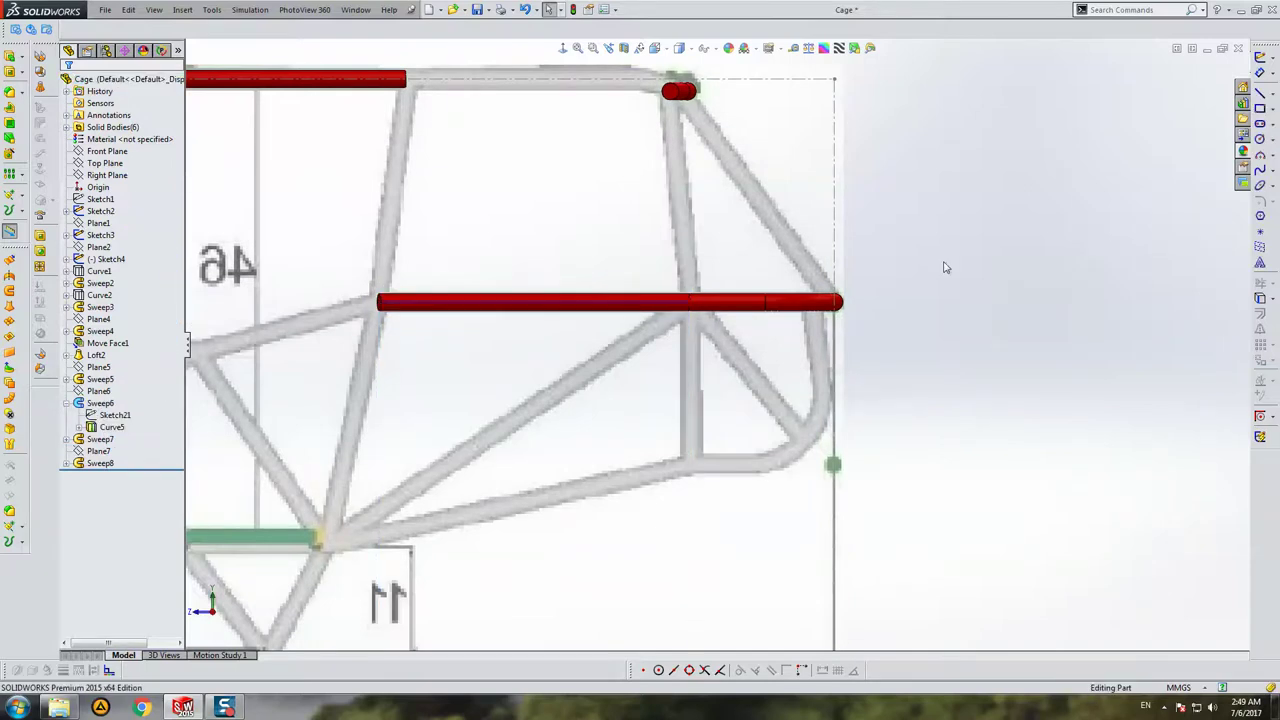
{"action": "left_click", "coordinate": [80, 427]}
{"action": "left_click", "coordinate": [125, 439]}
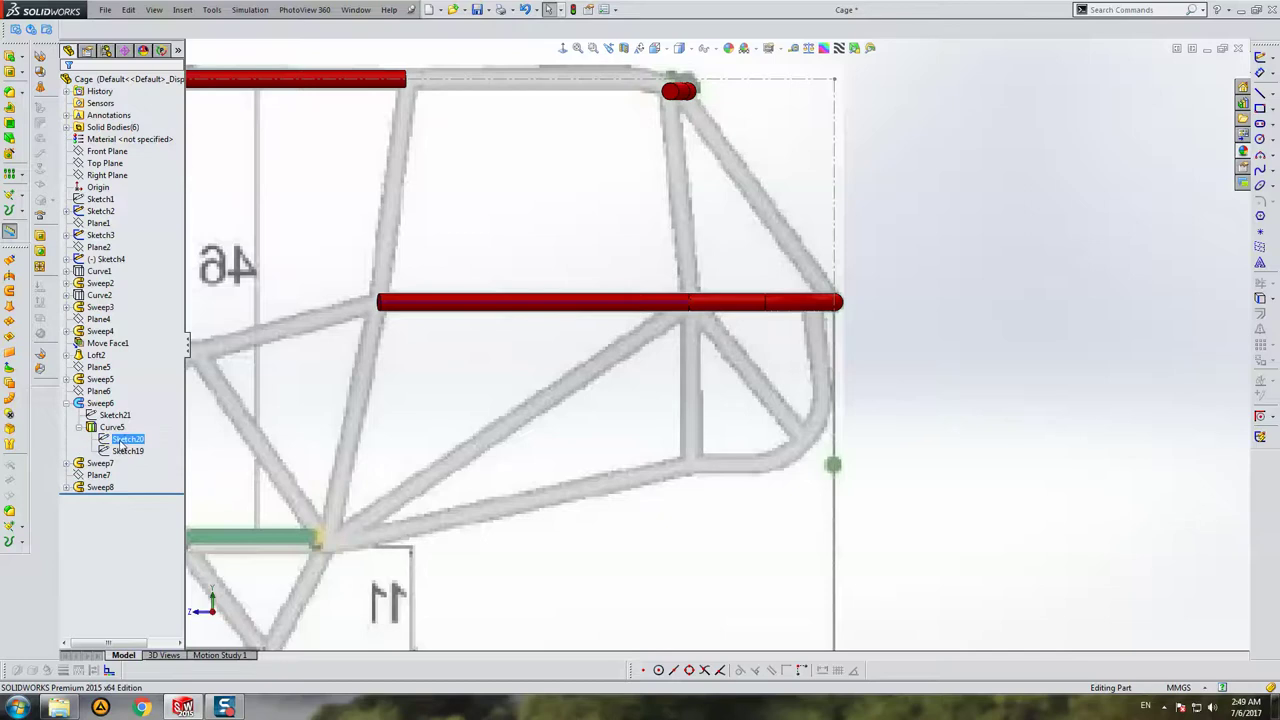
{"action": "left_click", "coordinate": [122, 451]}
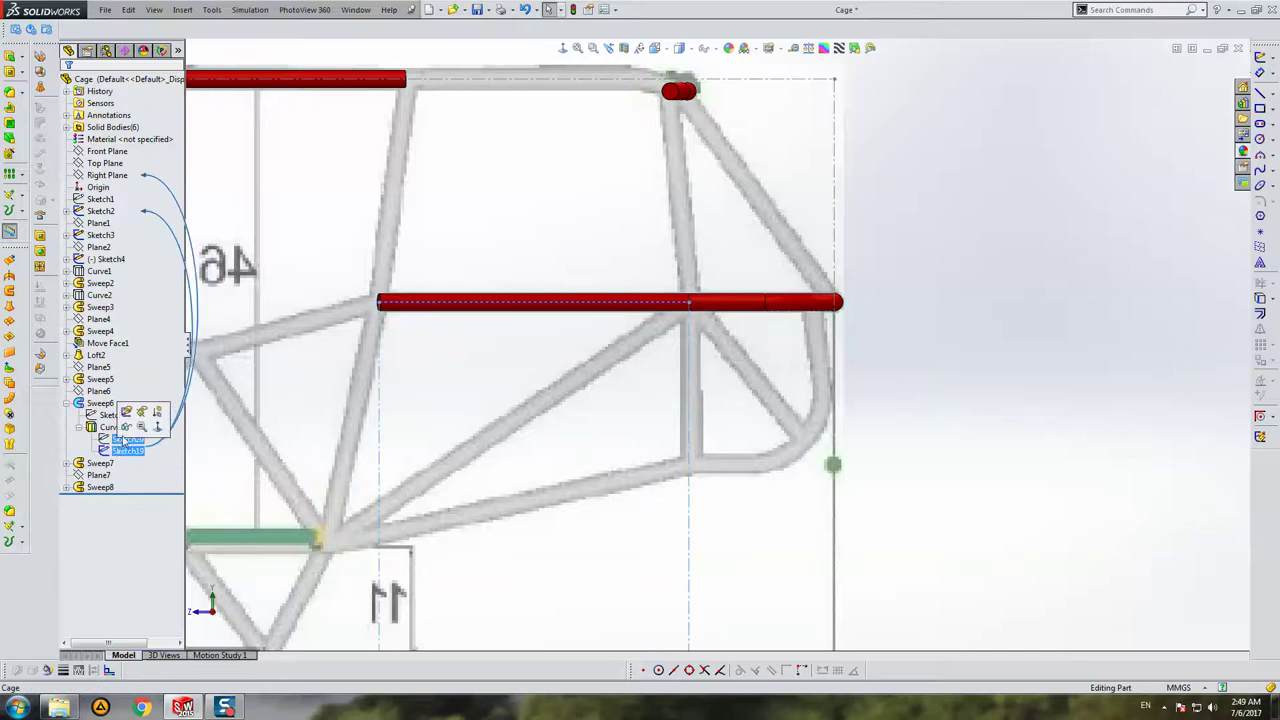
{"action": "left_click", "coordinate": [84, 437]}
Step: Collapse the sweep in the tree, recentre the cage and save the Cage part
{"action": "right_click", "coordinate": [100, 403]}
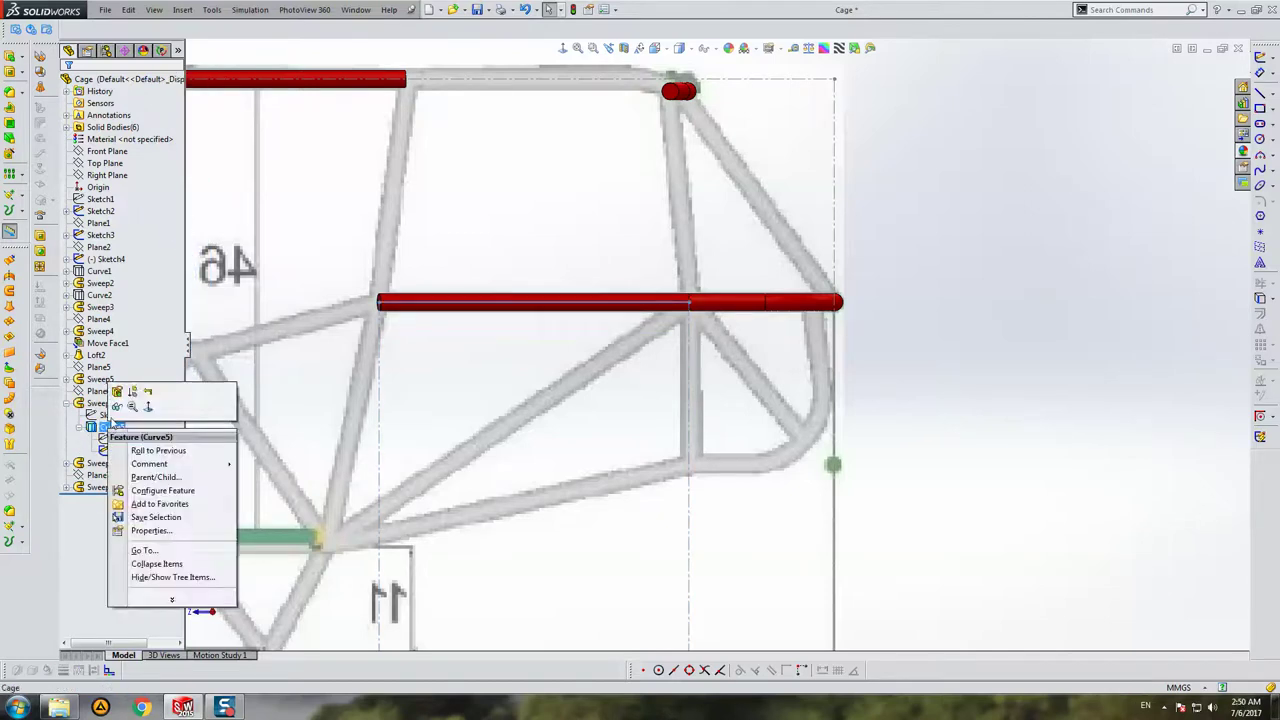
{"action": "key", "text": "Escape"}
{"action": "left_click", "coordinate": [66, 403]}
{"action": "middle_click_drag", "start_coordinate": [695, 258], "coordinate": [661, 302], "text": "ctrl"}
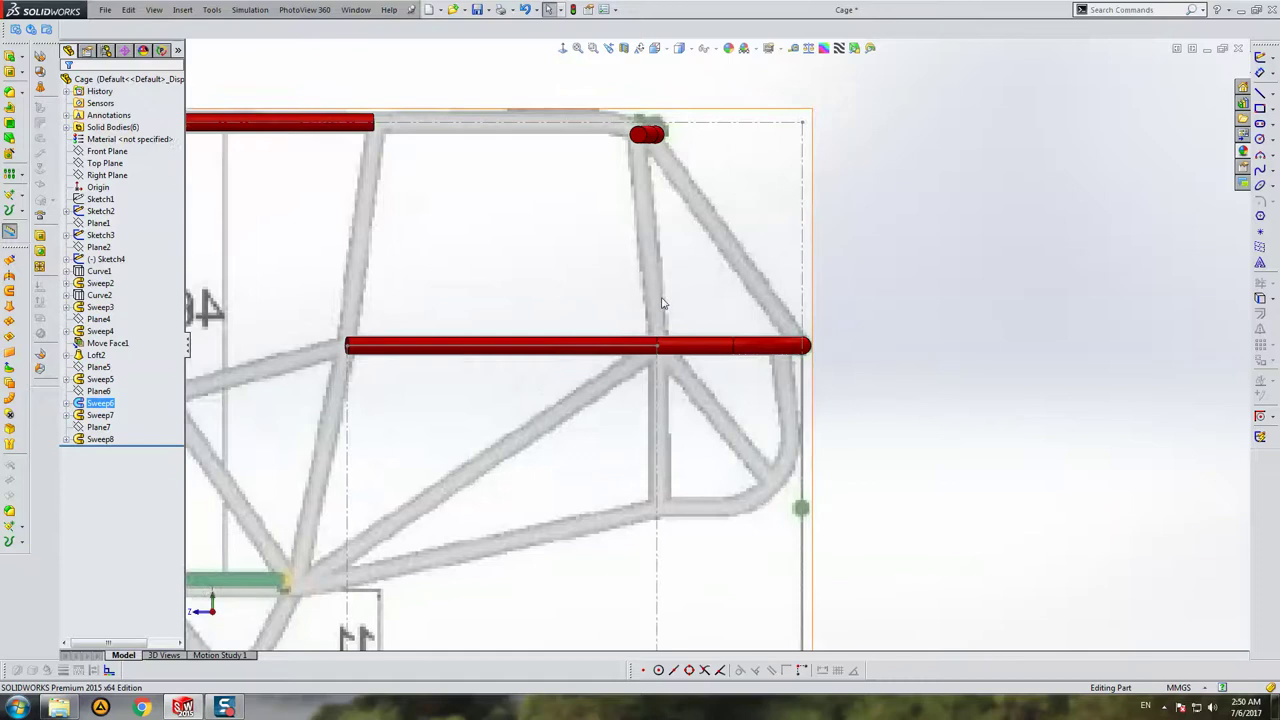
{"action": "scroll", "coordinate": [682, 200], "scroll_direction": "down", "scroll_amount": 2}
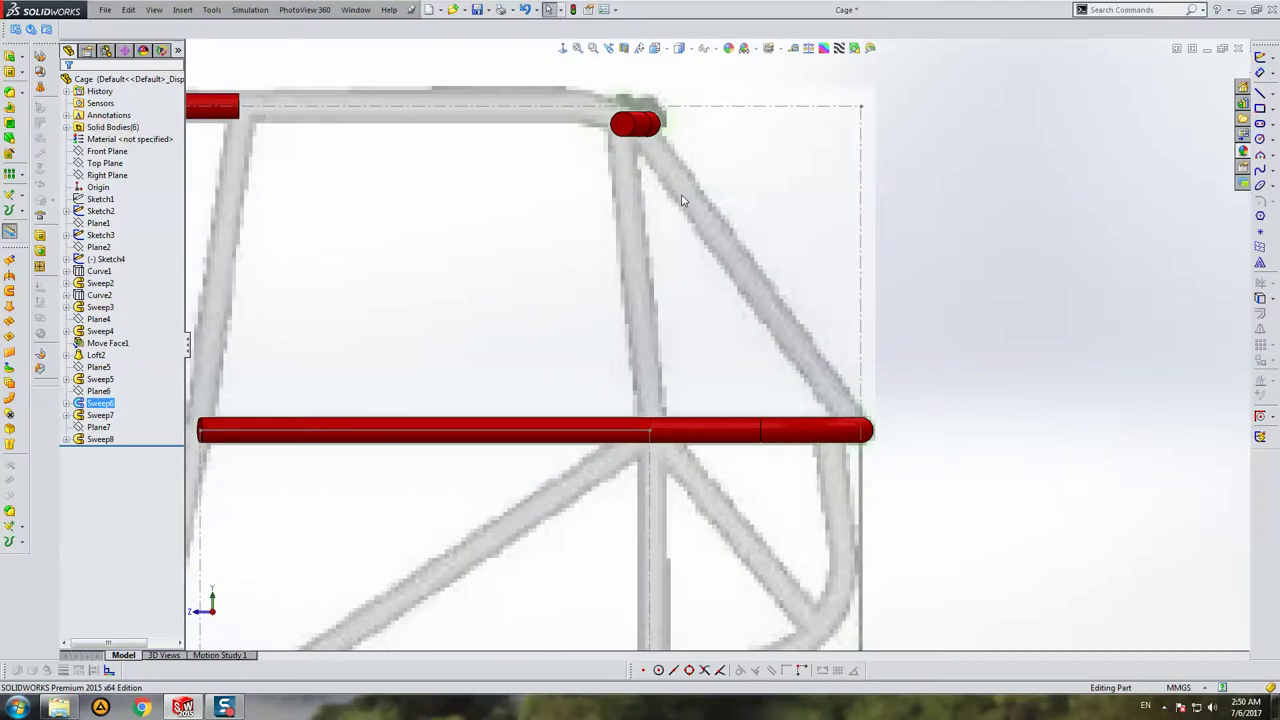
{"action": "key", "text": "ctrl+s"}
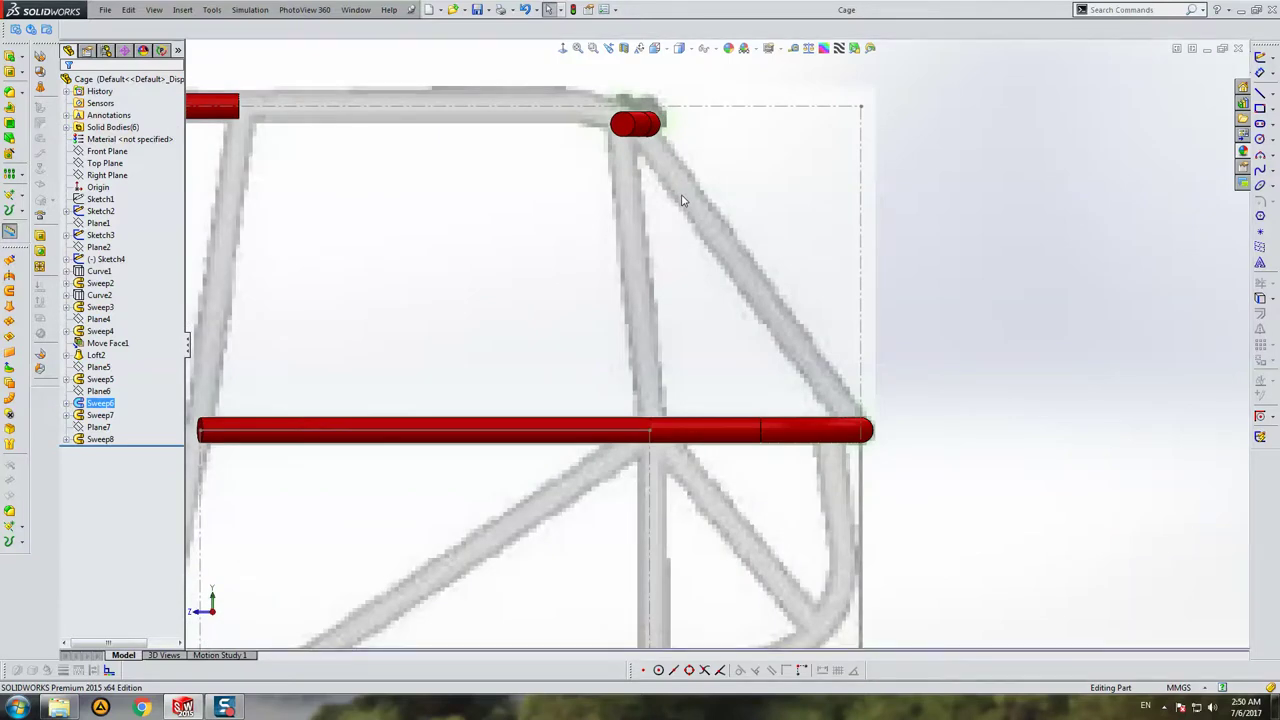
{"action": "left_click", "coordinate": [107, 175]}
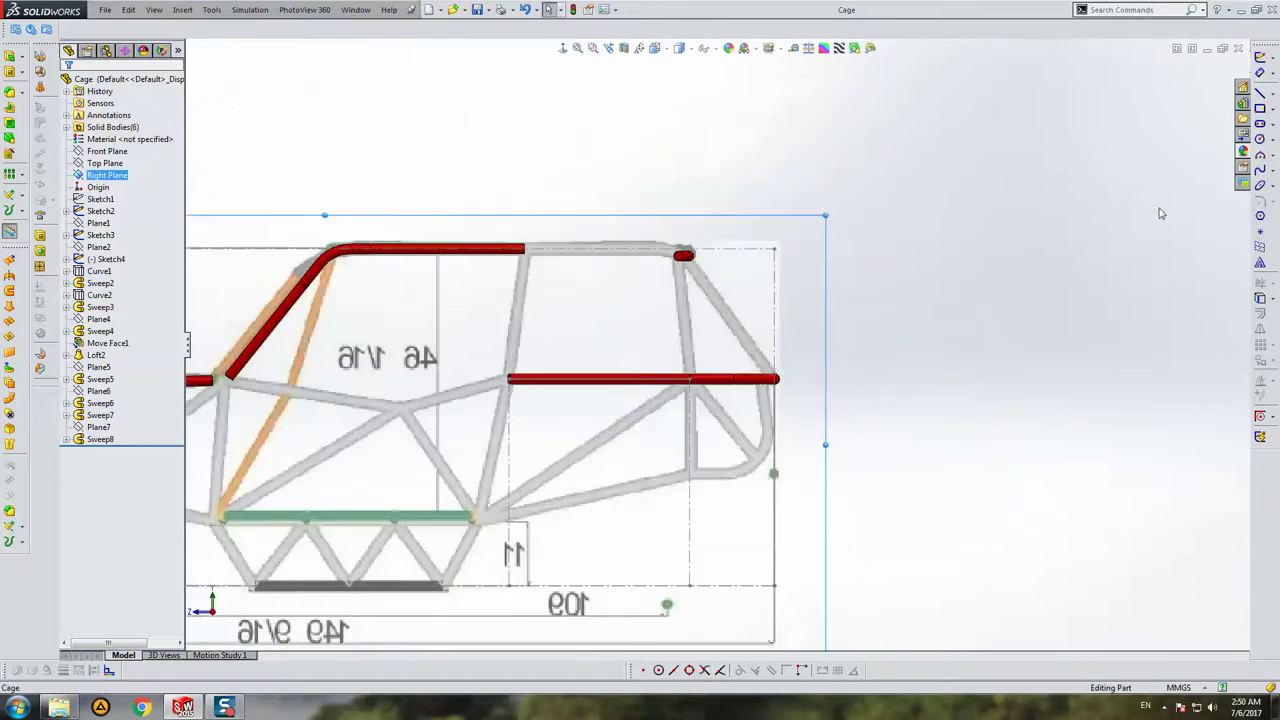
Step: Draw a line on Right Plane from the top tube's end down to the middle red tube
{"action": "left_click", "coordinate": [1260, 91]}
{"action": "scroll", "coordinate": [557, 263], "scroll_direction": "down", "scroll_amount": 3}
{"action": "scroll", "coordinate": [598, 225], "scroll_direction": "down", "scroll_amount": 3}
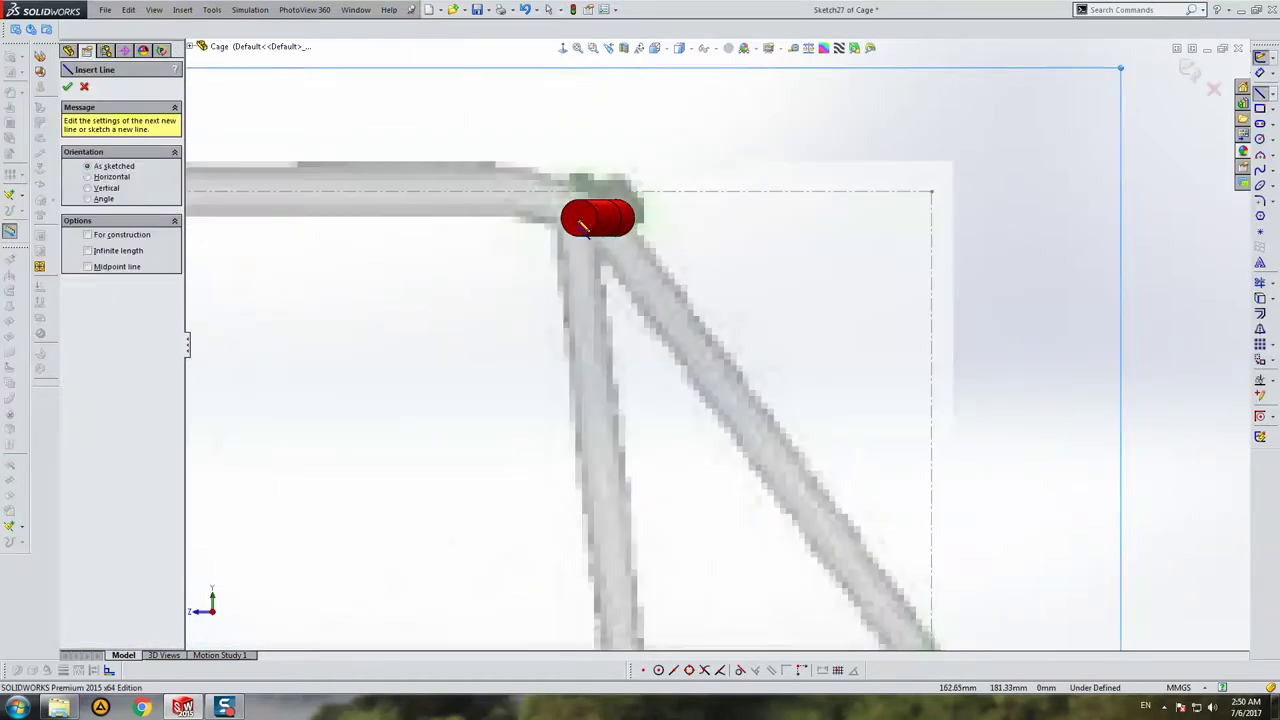
{"action": "left_click", "coordinate": [597, 231]}
{"action": "scroll", "coordinate": [640, 380], "scroll_direction": "up", "scroll_amount": 3}
{"action": "scroll", "coordinate": [680, 430], "scroll_direction": "down", "scroll_amount": 3}
{"action": "scroll", "coordinate": [652, 400], "scroll_direction": "down", "scroll_amount": 1}
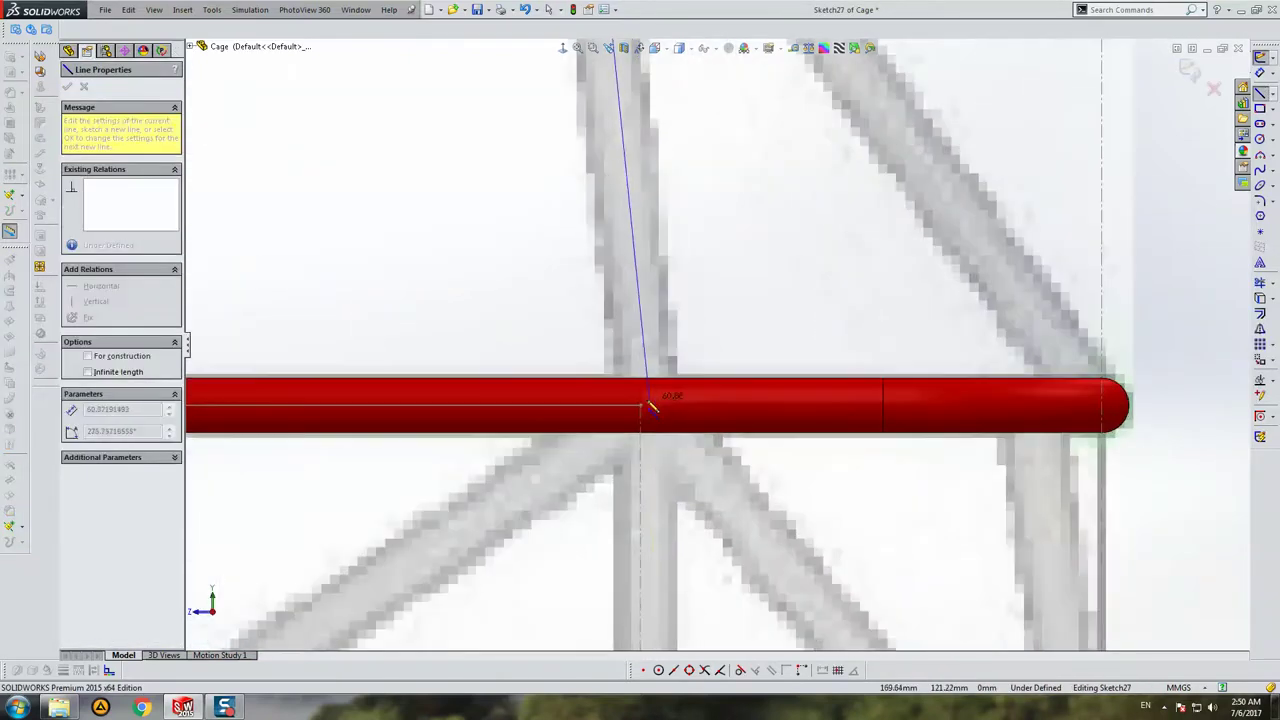
{"action": "left_click", "coordinate": [640, 405]}
{"action": "scroll", "coordinate": [640, 405], "scroll_direction": "up", "scroll_amount": 3}
{"action": "key", "text": "Escape"}
{"action": "scroll", "coordinate": [860, 310], "scroll_direction": "up", "scroll_amount": 2}
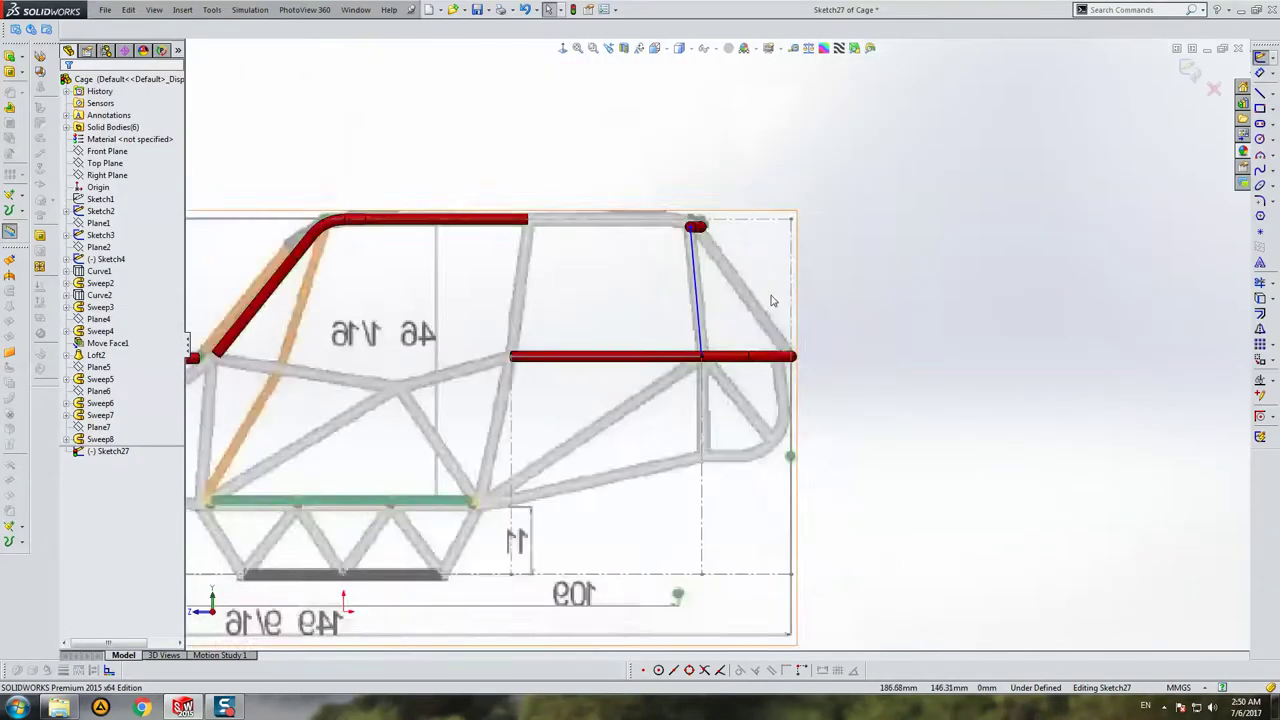
{"action": "scroll", "coordinate": [690, 232], "scroll_direction": "down", "scroll_amount": 3}
{"action": "scroll", "coordinate": [690, 232], "scroll_direction": "down", "scroll_amount": 3}
{"action": "left_click", "coordinate": [668, 258]}
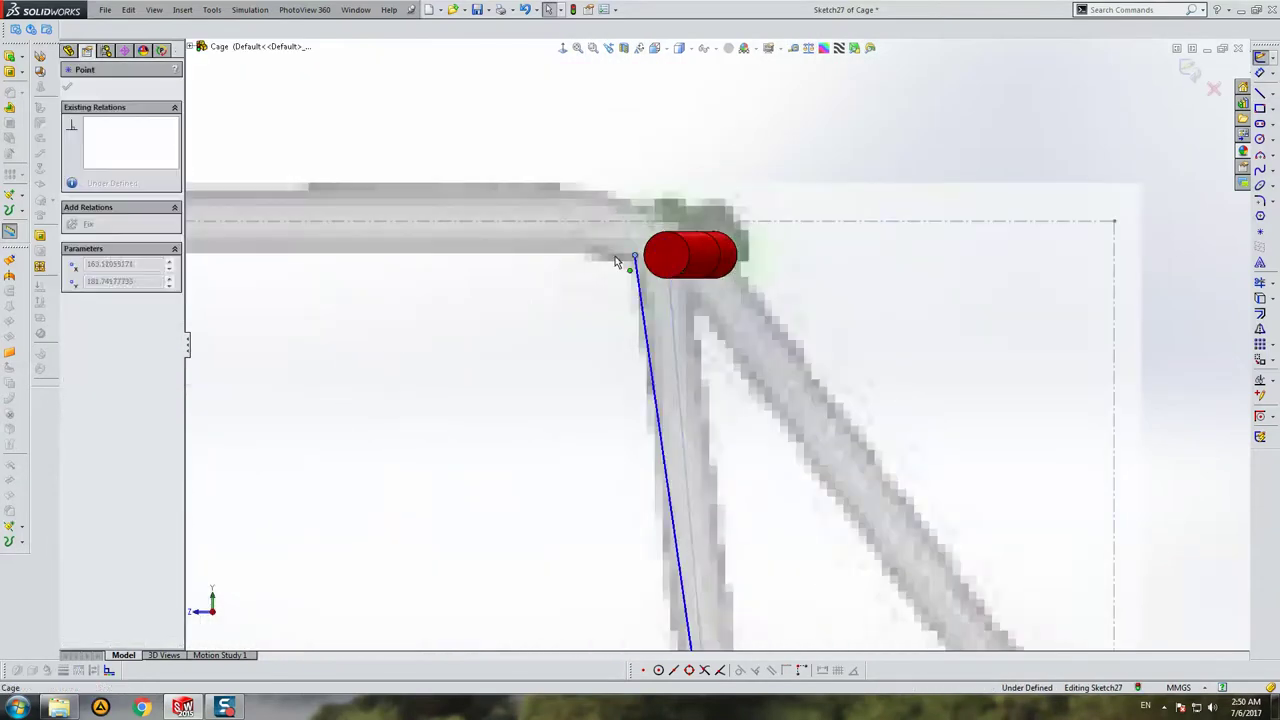
{"action": "left_click_drag", "start_coordinate": [668, 258], "coordinate": [590, 262]}
{"action": "key", "text": "Escape"}
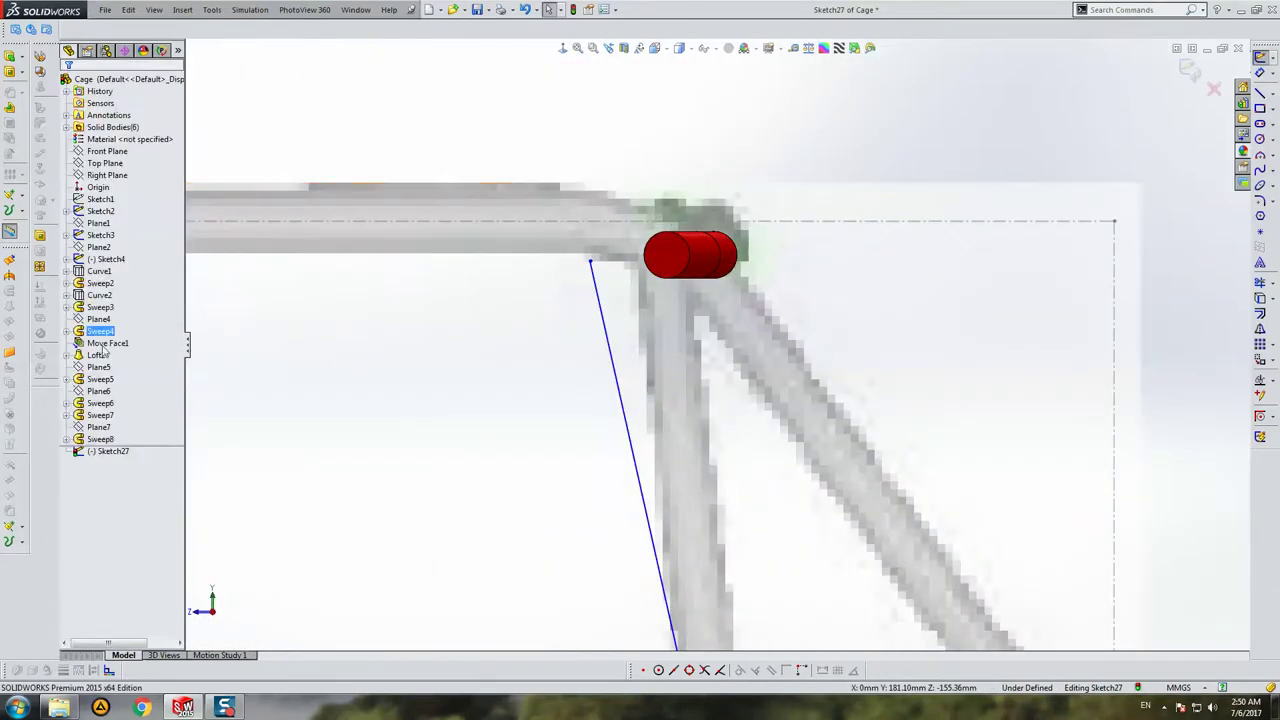
Step: Make the line's top endpoint coincident with Sketch25's end point
{"action": "left_click", "coordinate": [66, 439]}
{"action": "left_click", "coordinate": [110, 451]}
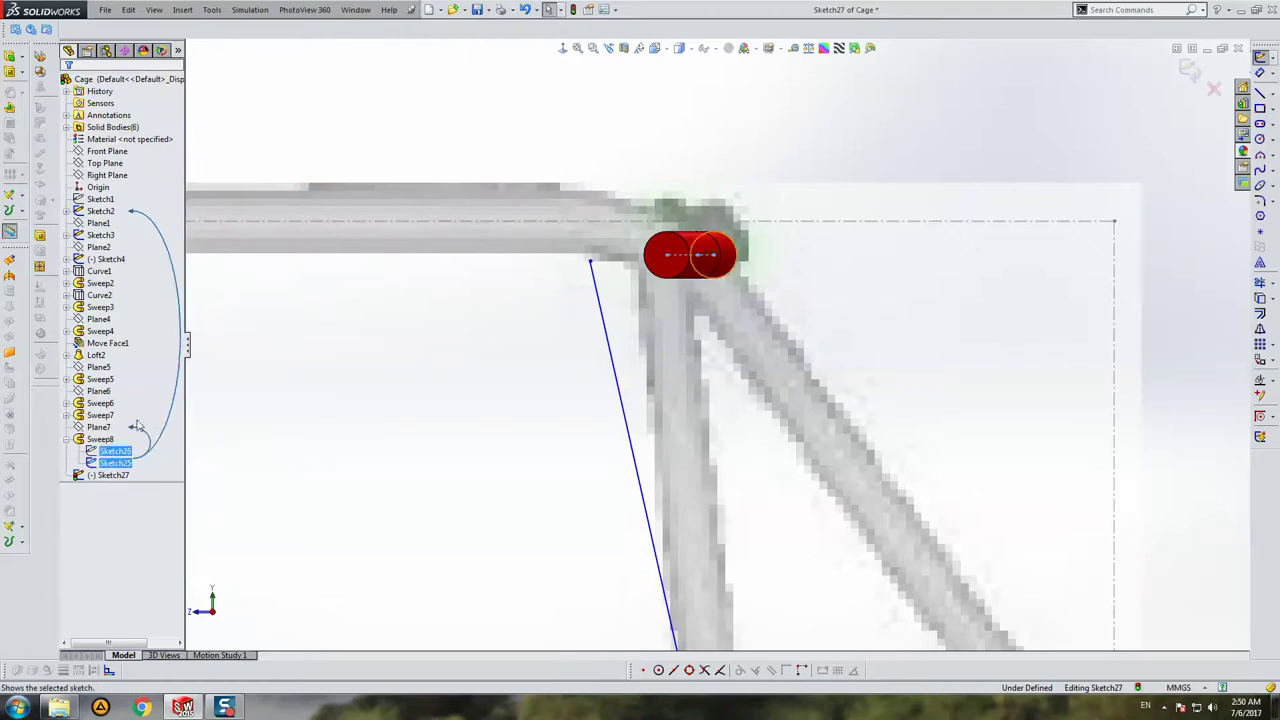
{"action": "scroll", "coordinate": [622, 263], "scroll_direction": "down", "scroll_amount": 2}
{"action": "mouse_move", "coordinate": [708, 278]}
{"action": "middle_mouse_down"}
{"action": "mouse_move", "coordinate": [674, 346]}
{"action": "mouse_move", "coordinate": [698, 268]}
{"action": "middle_mouse_up"}
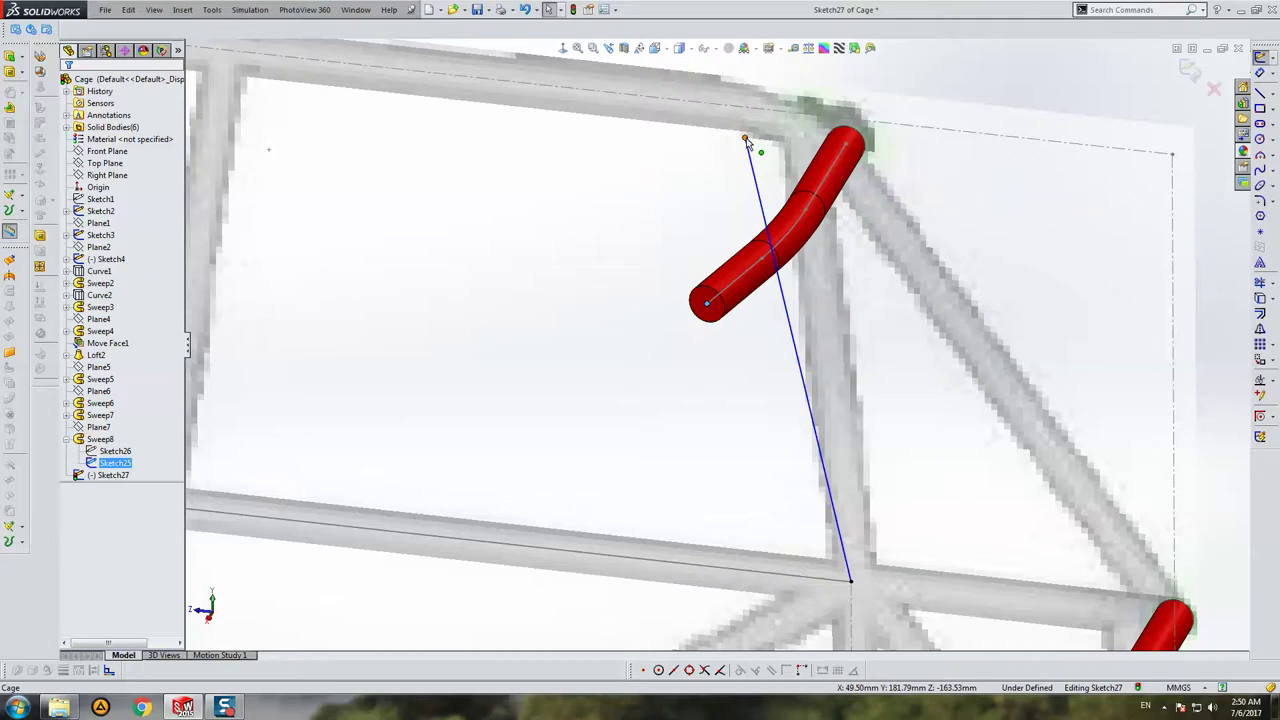
{"action": "left_click", "coordinate": [760, 176], "text": "ctrl"}
{"action": "left_click", "coordinate": [80, 332]}
{"action": "key", "text": "Escape"}
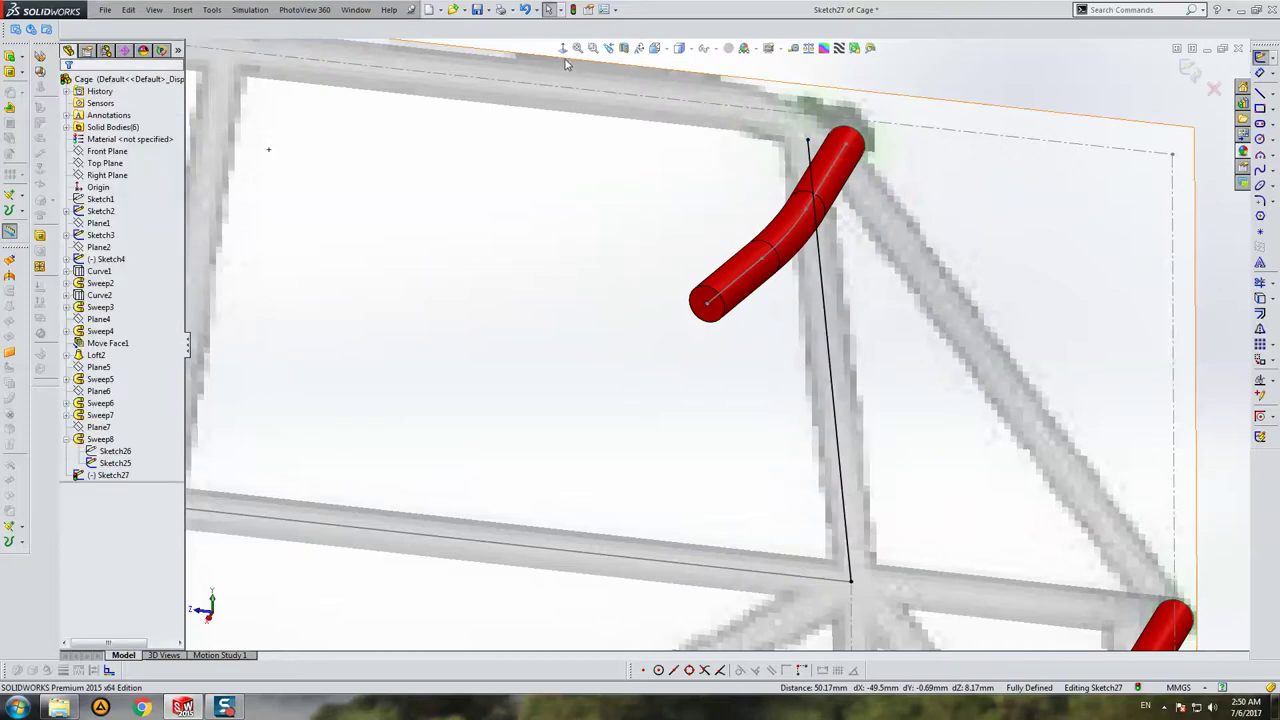
{"action": "key", "text": "ctrl+4"}
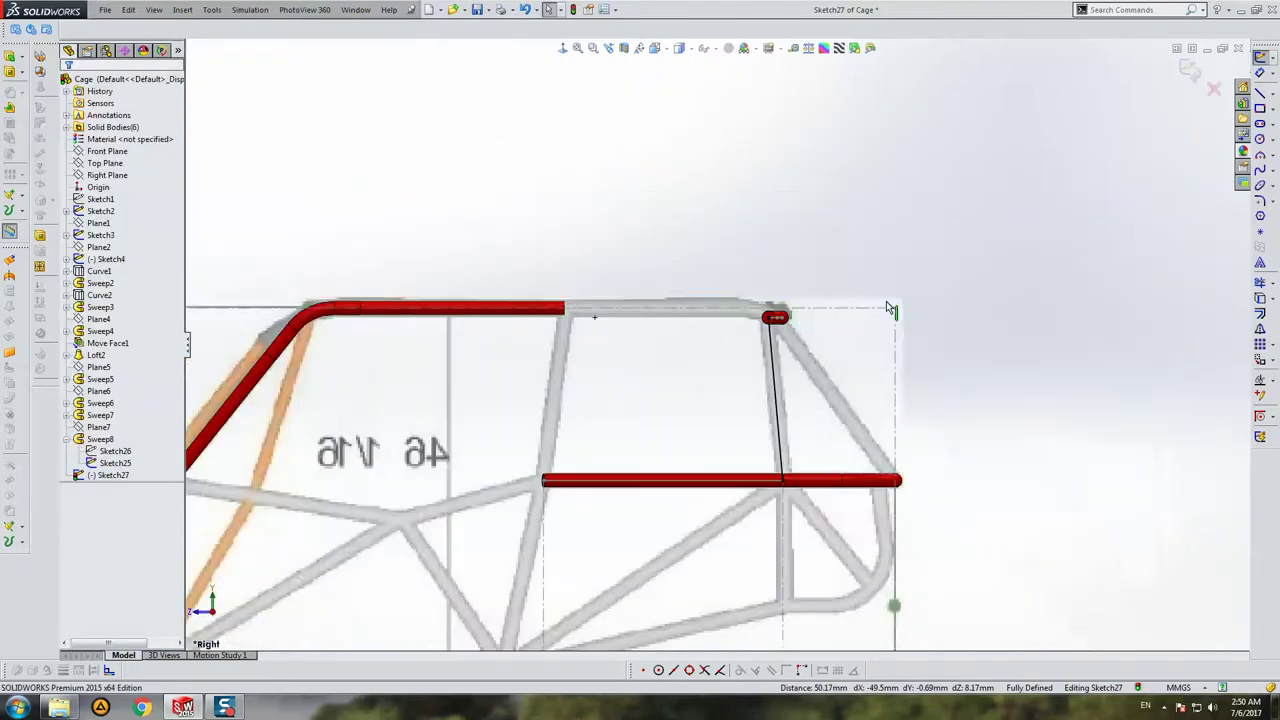
Step: Hide Sketch25 and reopen Sketch27 for editing
{"action": "right_click", "coordinate": [118, 464]}
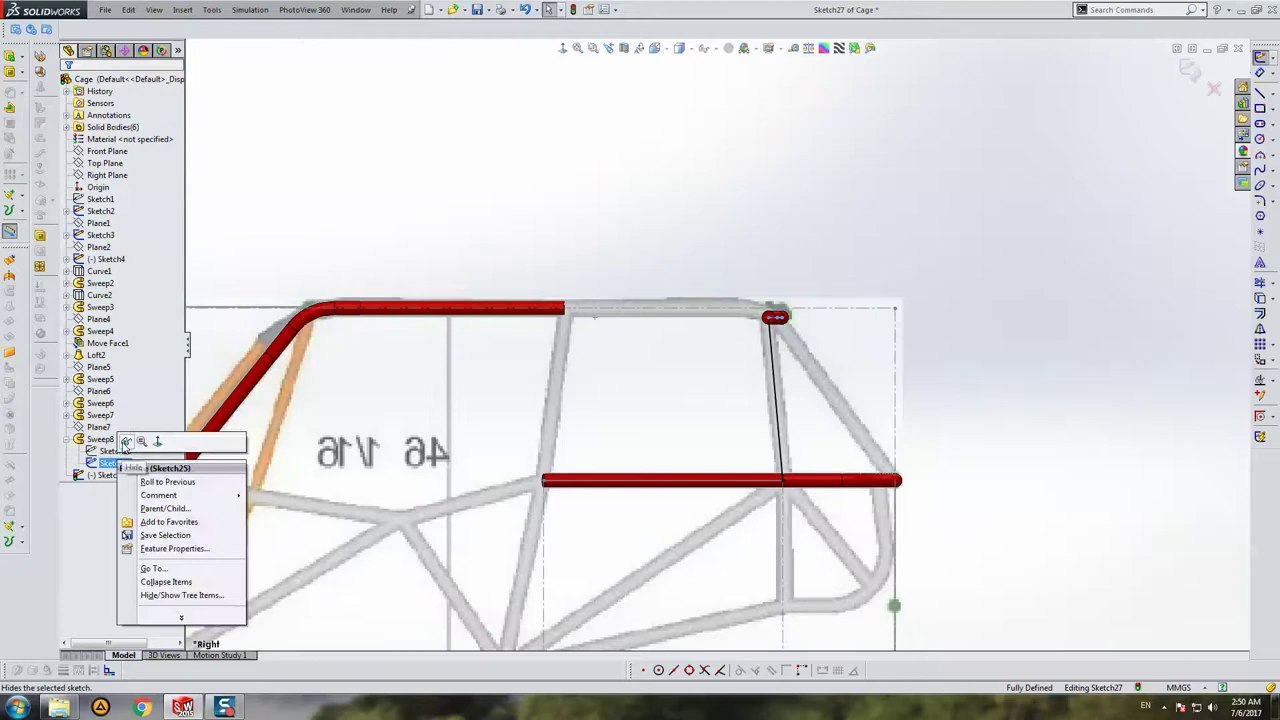
{"action": "left_click", "coordinate": [140, 468]}
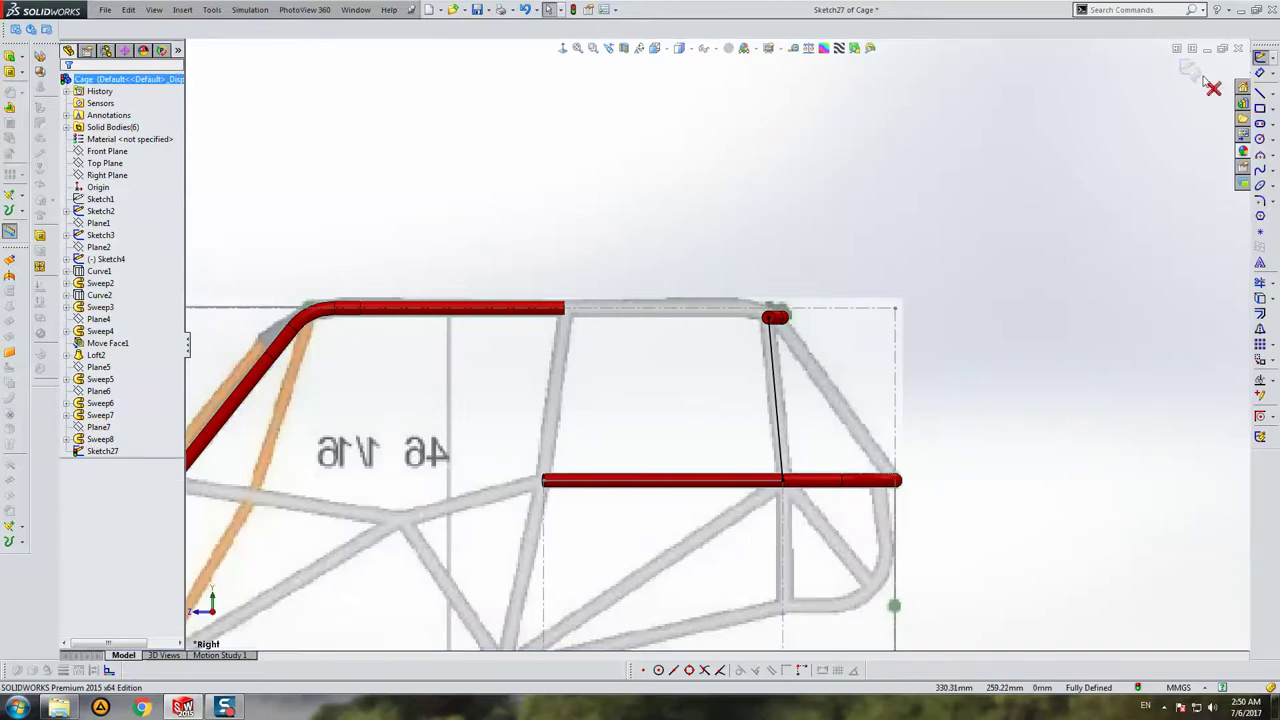
{"action": "scroll", "coordinate": [800, 470], "scroll_direction": "down", "scroll_amount": 3}
{"action": "scroll", "coordinate": [770, 467], "scroll_direction": "down", "scroll_amount": 4}
{"action": "scroll", "coordinate": [770, 467], "scroll_direction": "up", "scroll_amount": 4}
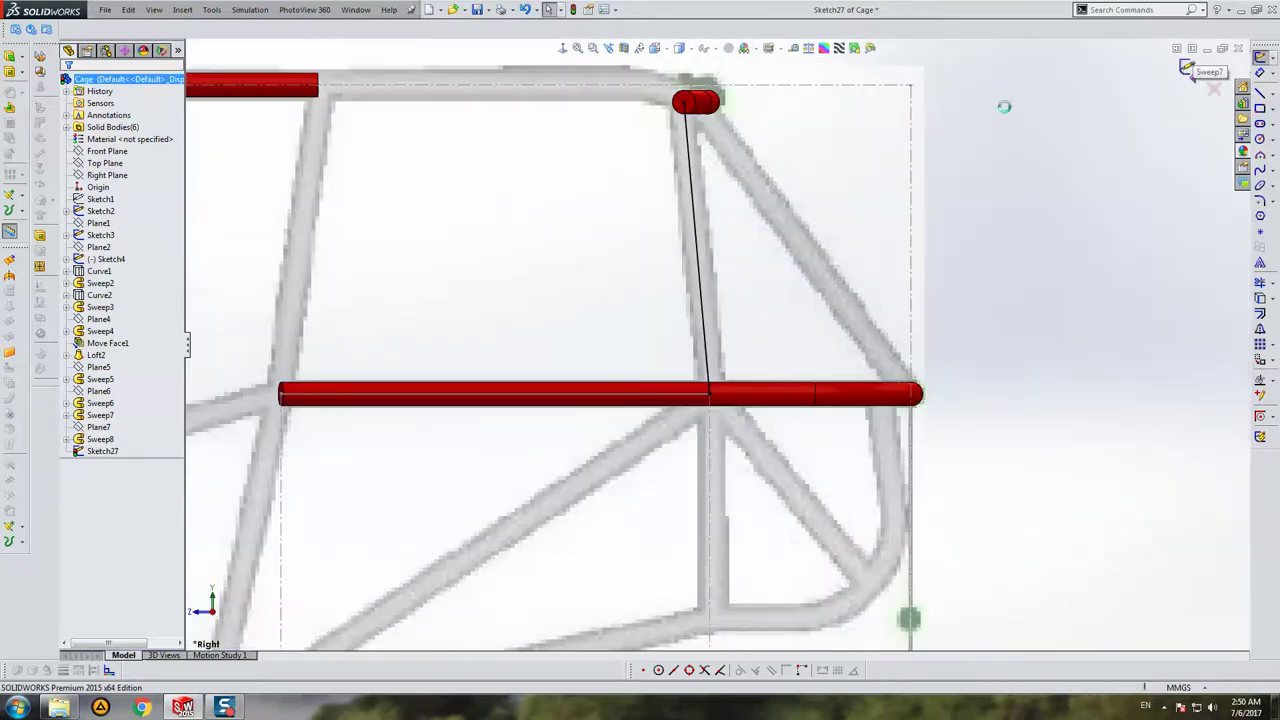
{"action": "key", "text": "ctrl+8"}
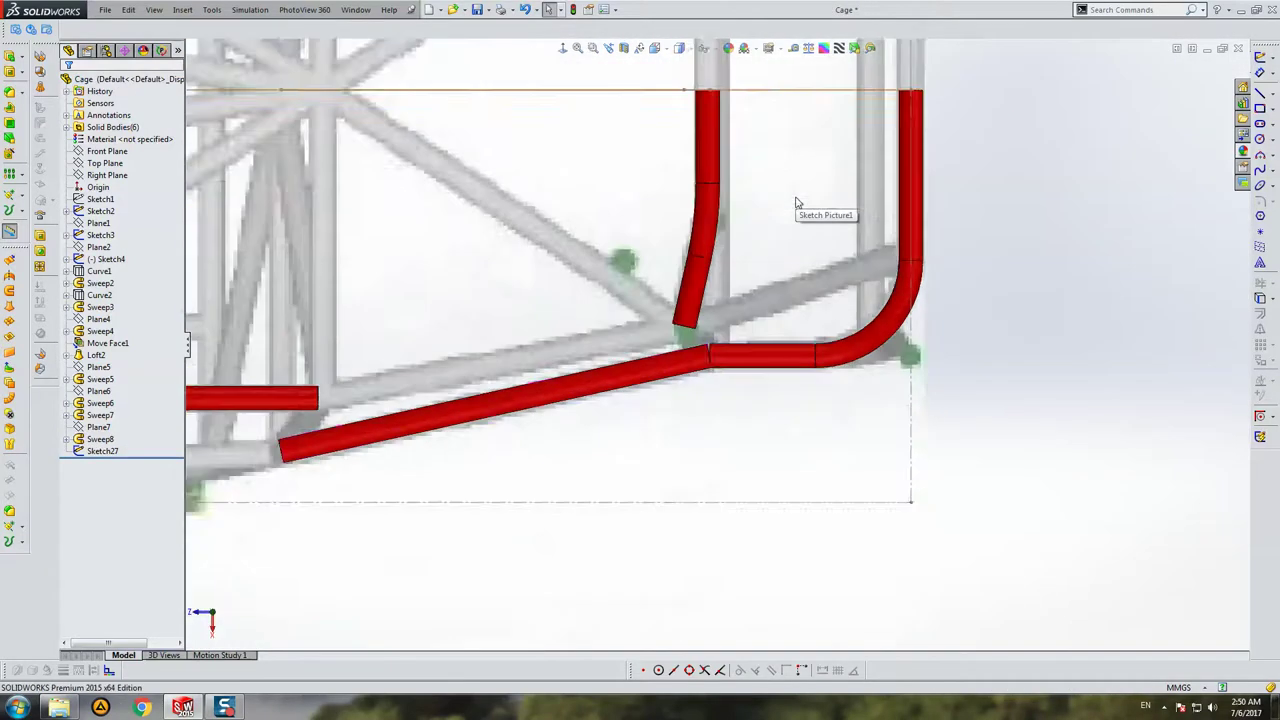
{"action": "scroll", "coordinate": [737, 323], "scroll_direction": "down", "scroll_amount": 2}
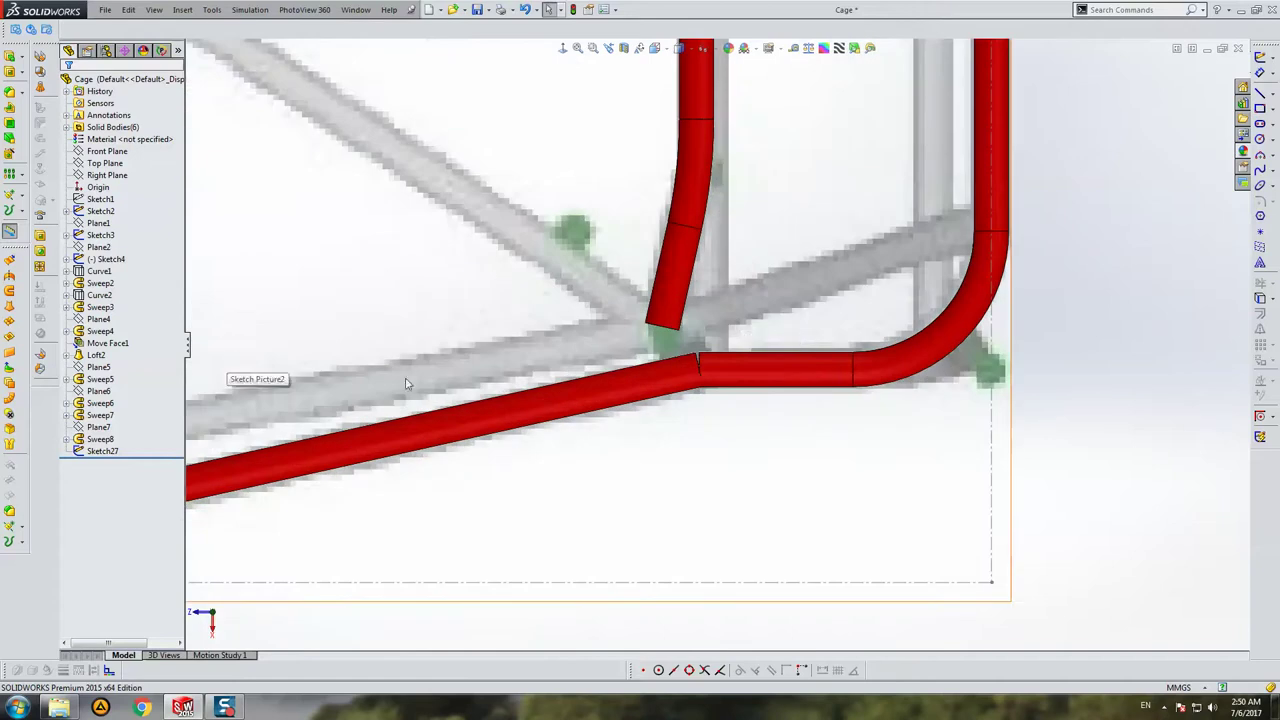
{"action": "left_click", "coordinate": [116, 451]}
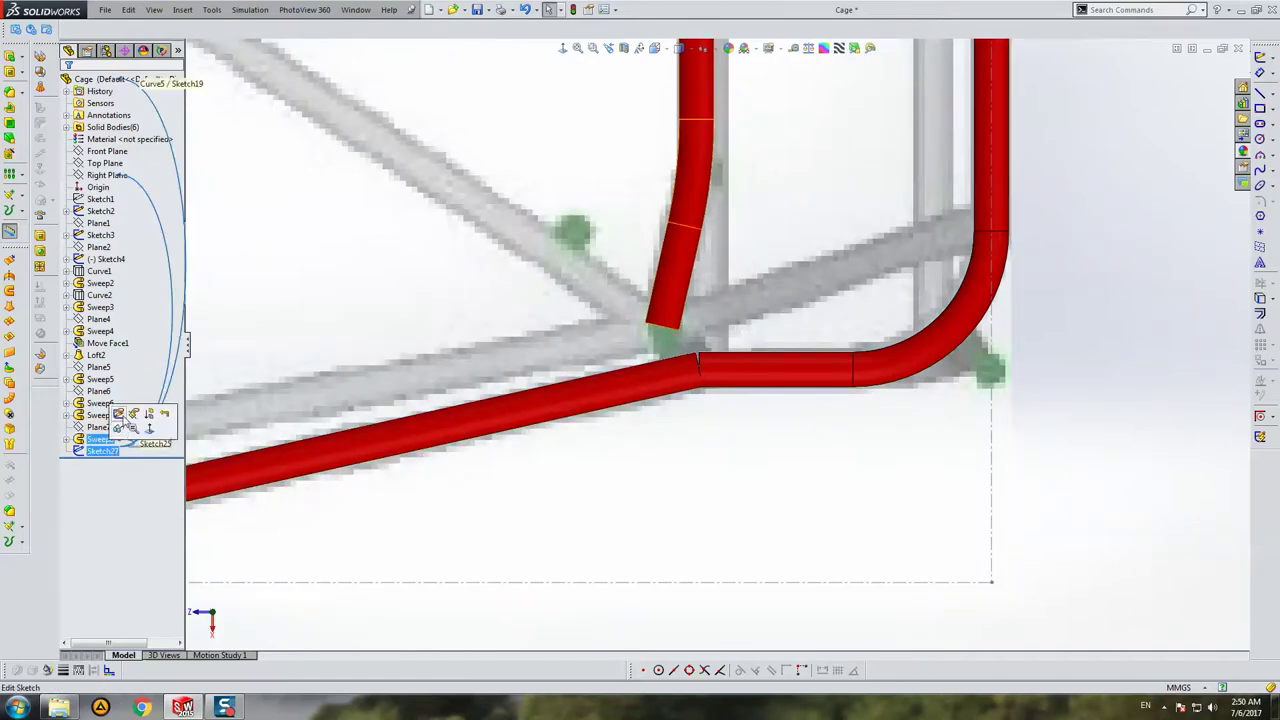
{"action": "left_click", "coordinate": [126, 418]}
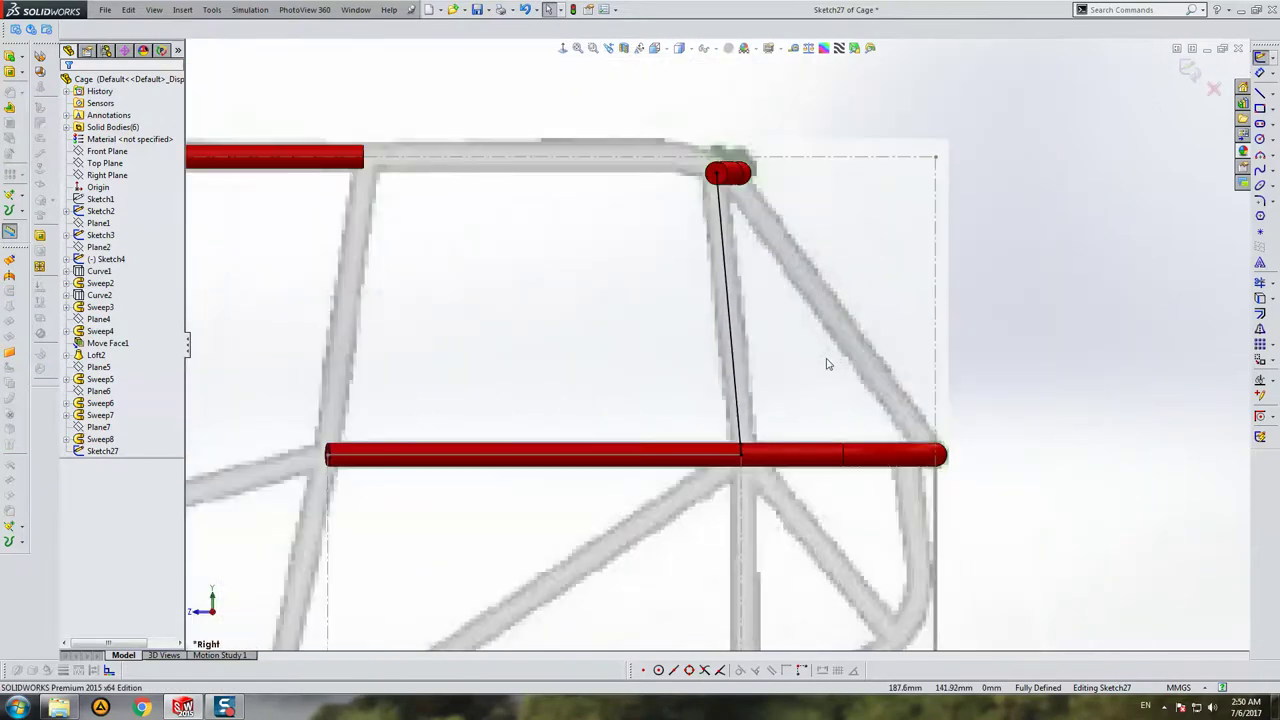
Step: Add a vertical construction line from the old line's top end down to the bottom reference line
{"action": "left_click", "coordinate": [1260, 91]}
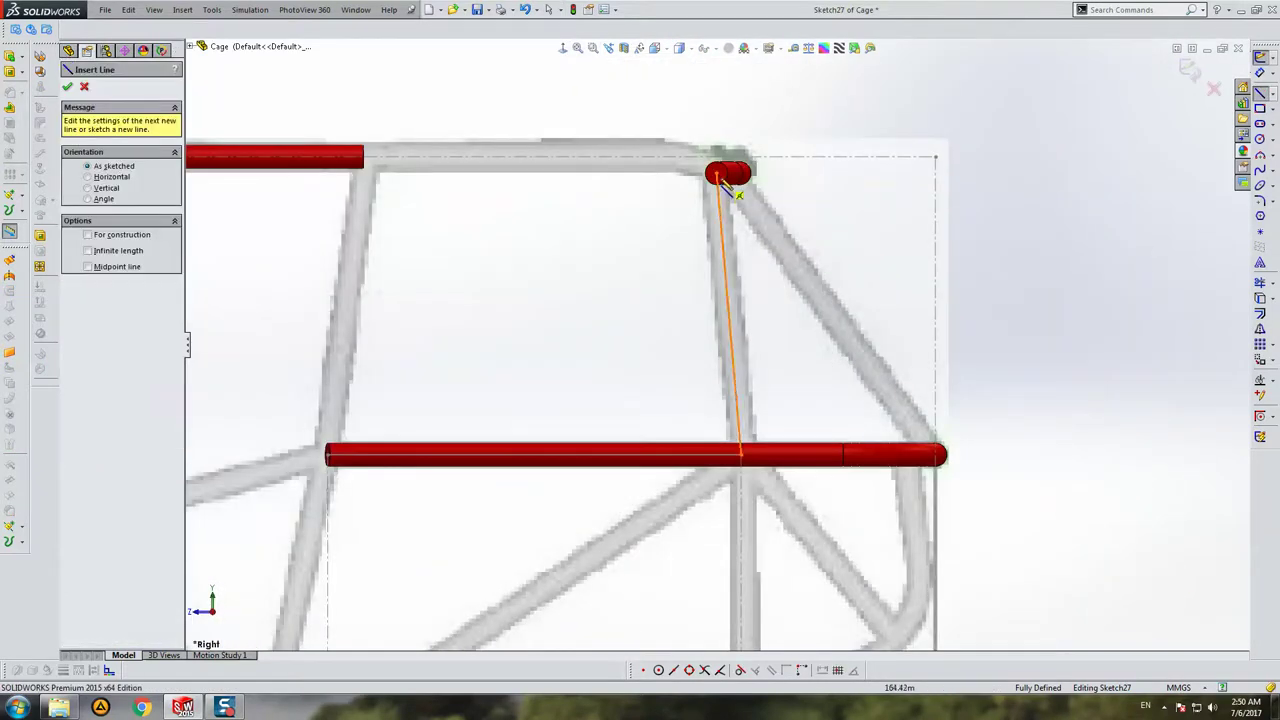
{"action": "left_click", "coordinate": [718, 178]}
{"action": "scroll", "coordinate": [712, 430], "scroll_direction": "up", "scroll_amount": 4}
{"action": "scroll", "coordinate": [718, 490], "scroll_direction": "up", "scroll_amount": 3}
{"action": "left_click", "coordinate": [713, 487]}
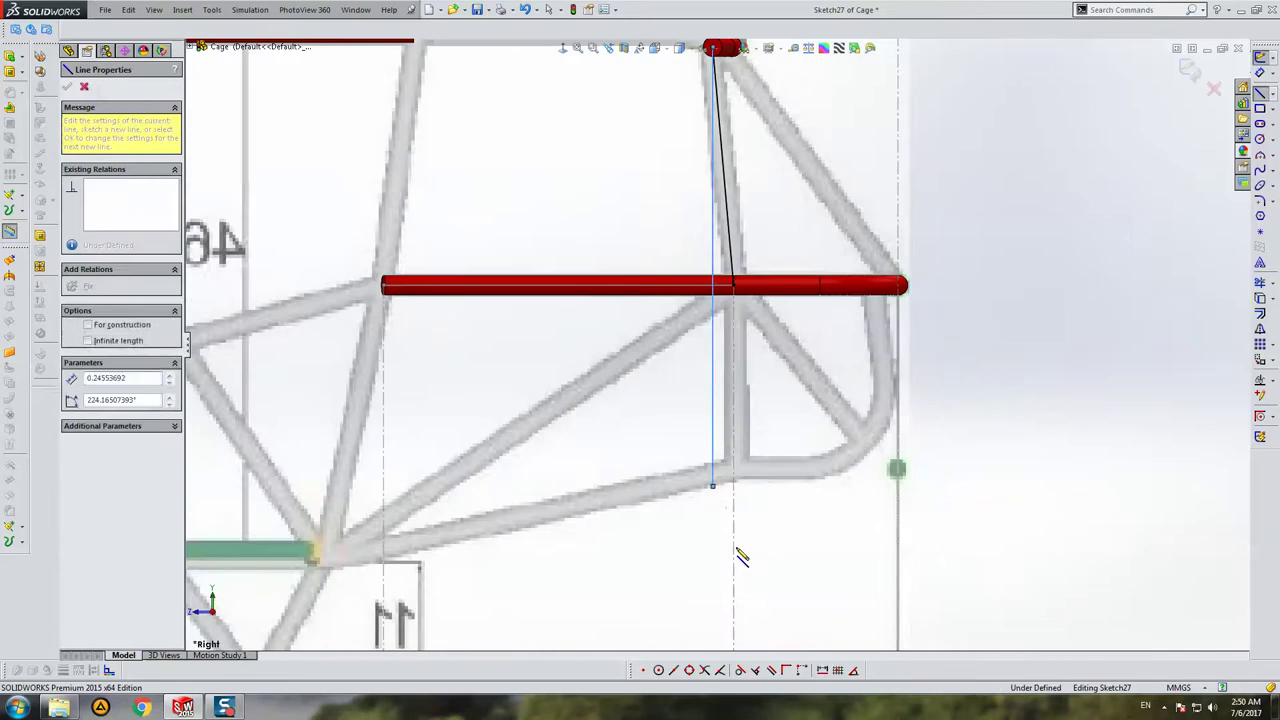
{"action": "key", "text": "Escape"}
{"action": "scroll", "coordinate": [718, 502], "scroll_direction": "up", "scroll_amount": 3}
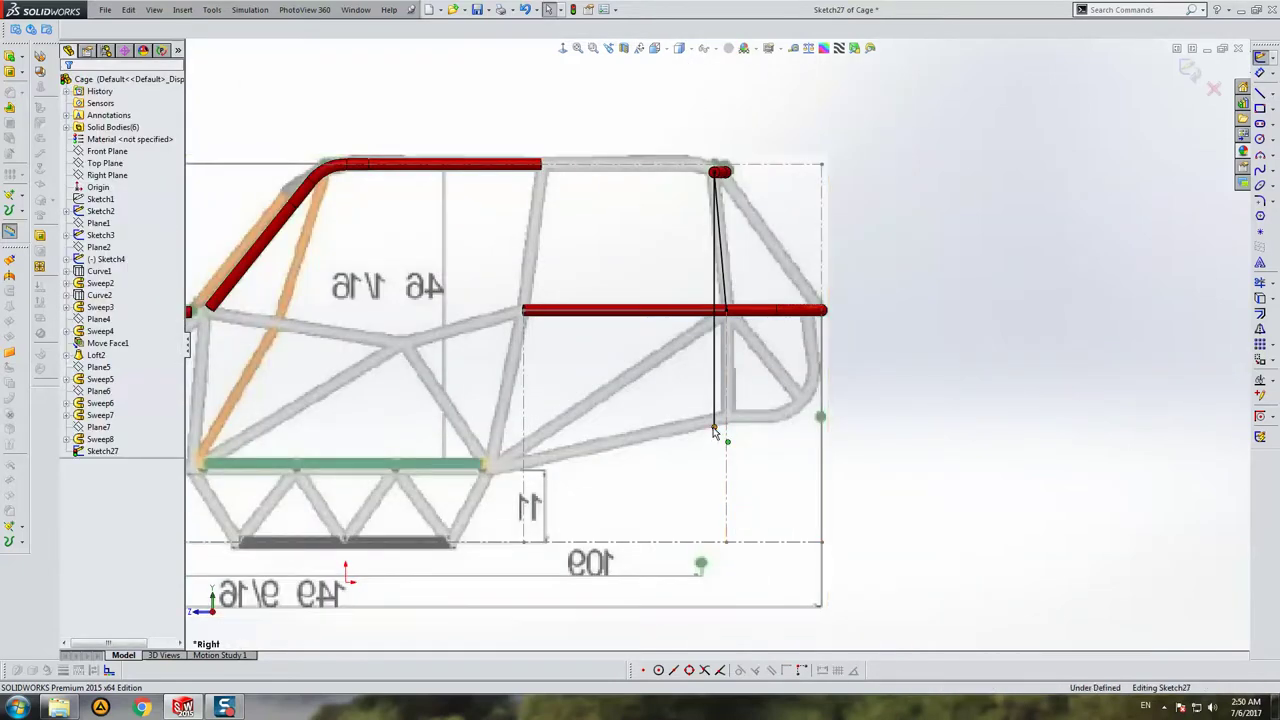
{"action": "left_click_drag", "start_coordinate": [711, 445], "coordinate": [714, 541]}
{"action": "left_click", "coordinate": [720, 485]}
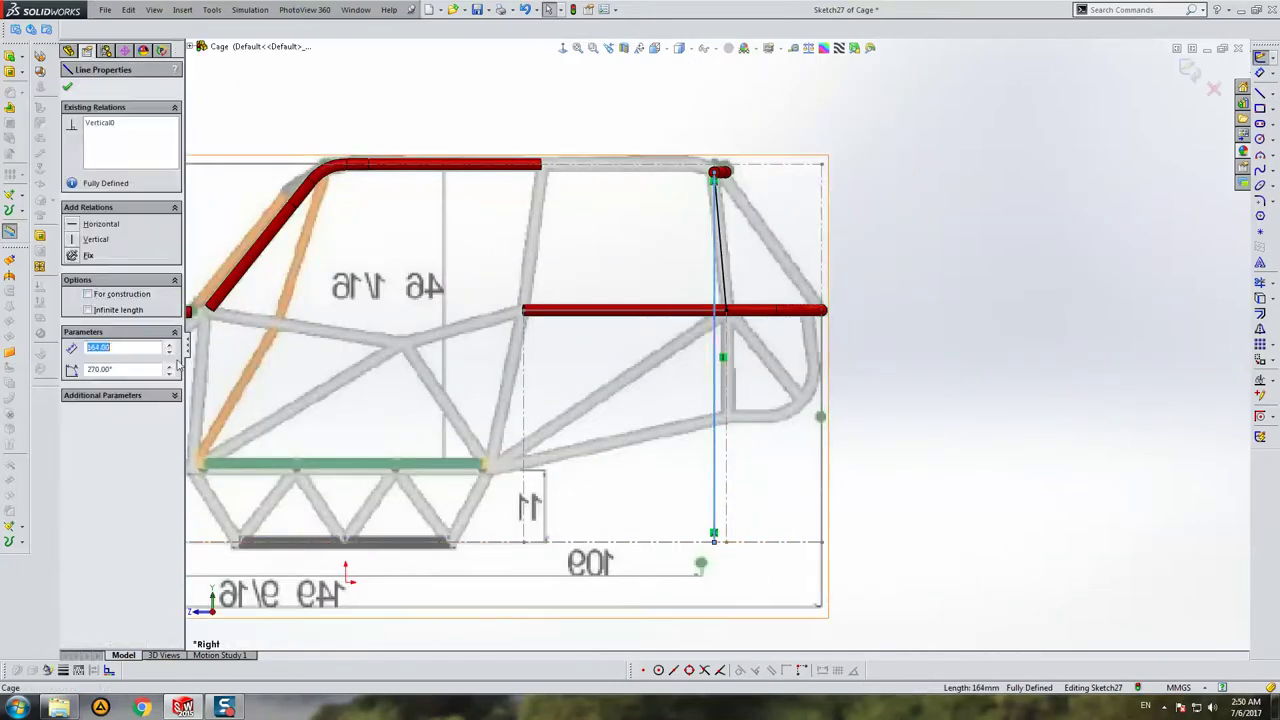
{"action": "left_click", "coordinate": [120, 298]}
{"action": "key", "text": "Escape"}
{"action": "left_click", "coordinate": [1241, 114]}
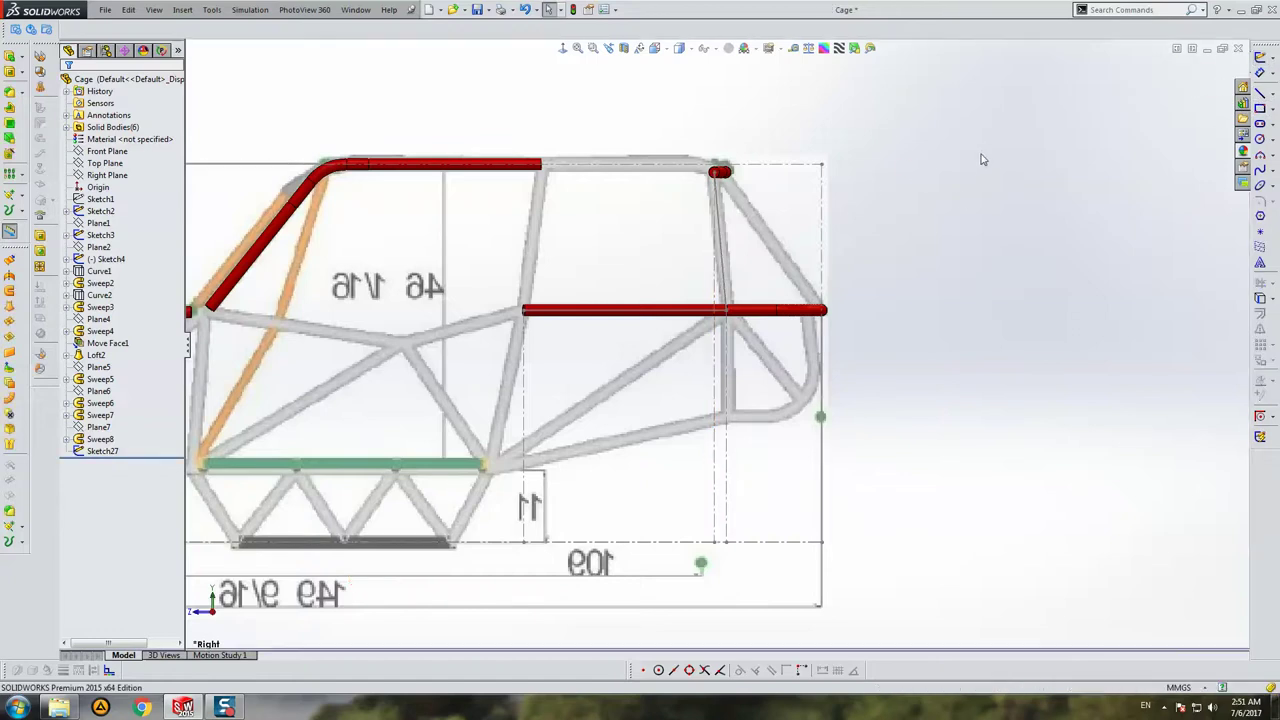
{"action": "scroll", "coordinate": [730, 468], "scroll_direction": "down", "scroll_amount": 5}
{"action": "scroll", "coordinate": [739, 501], "scroll_direction": "down", "scroll_amount": 3}
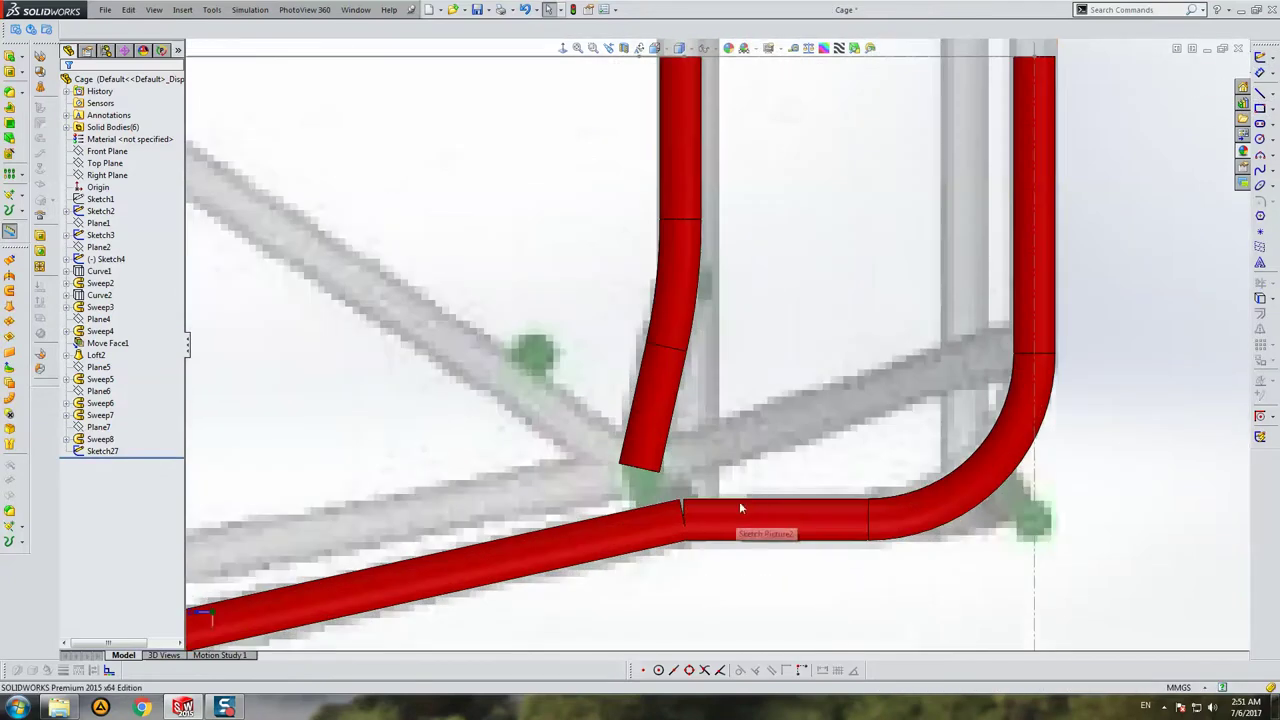
{"action": "scroll", "coordinate": [739, 501], "scroll_direction": "up", "scroll_amount": 2}
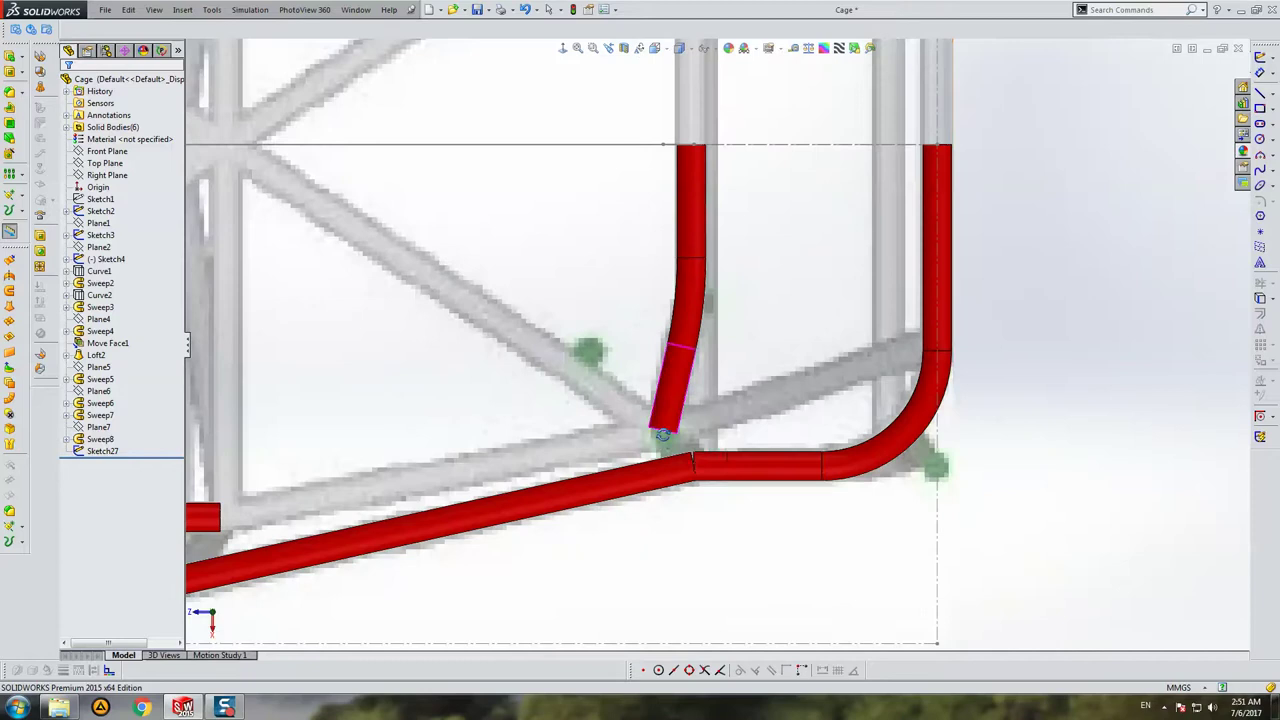
{"action": "middle_click_drag", "start_coordinate": [662, 435], "coordinate": [744, 357]}
{"action": "scroll", "coordinate": [727, 357], "scroll_direction": "up", "scroll_amount": 2}
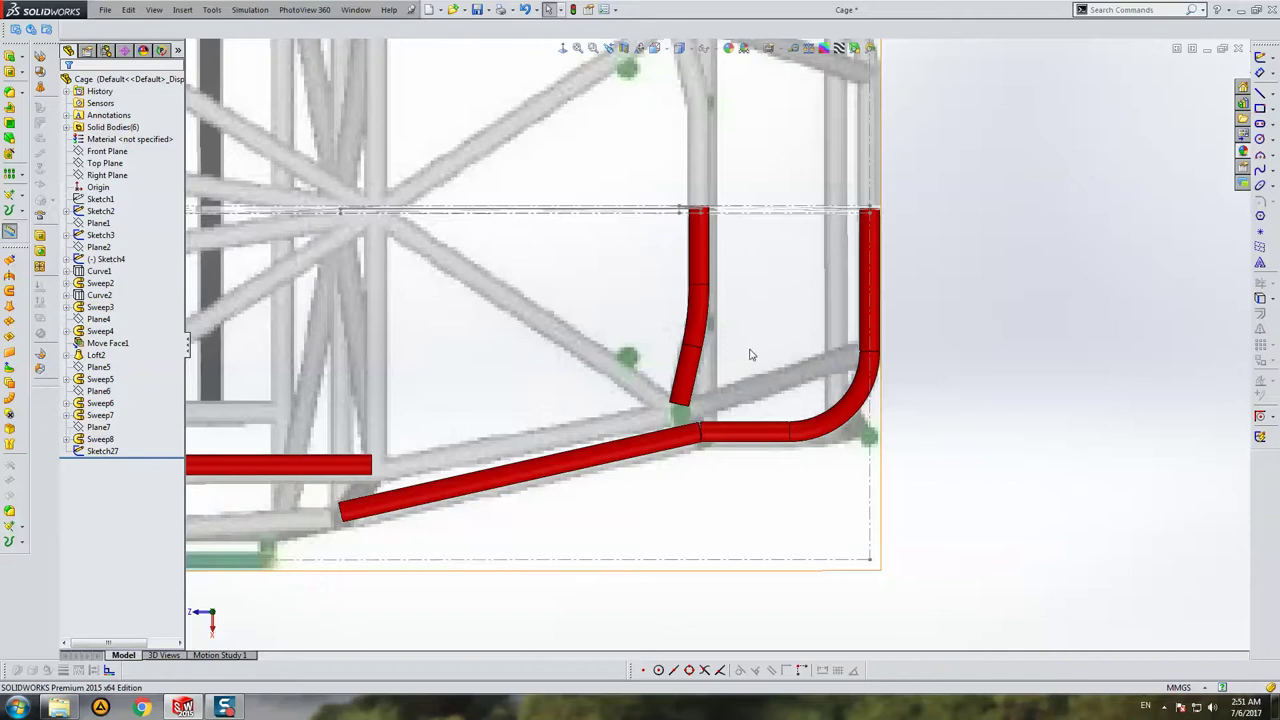
{"action": "middle_click_drag", "start_coordinate": [736, 364], "coordinate": [716, 338]}
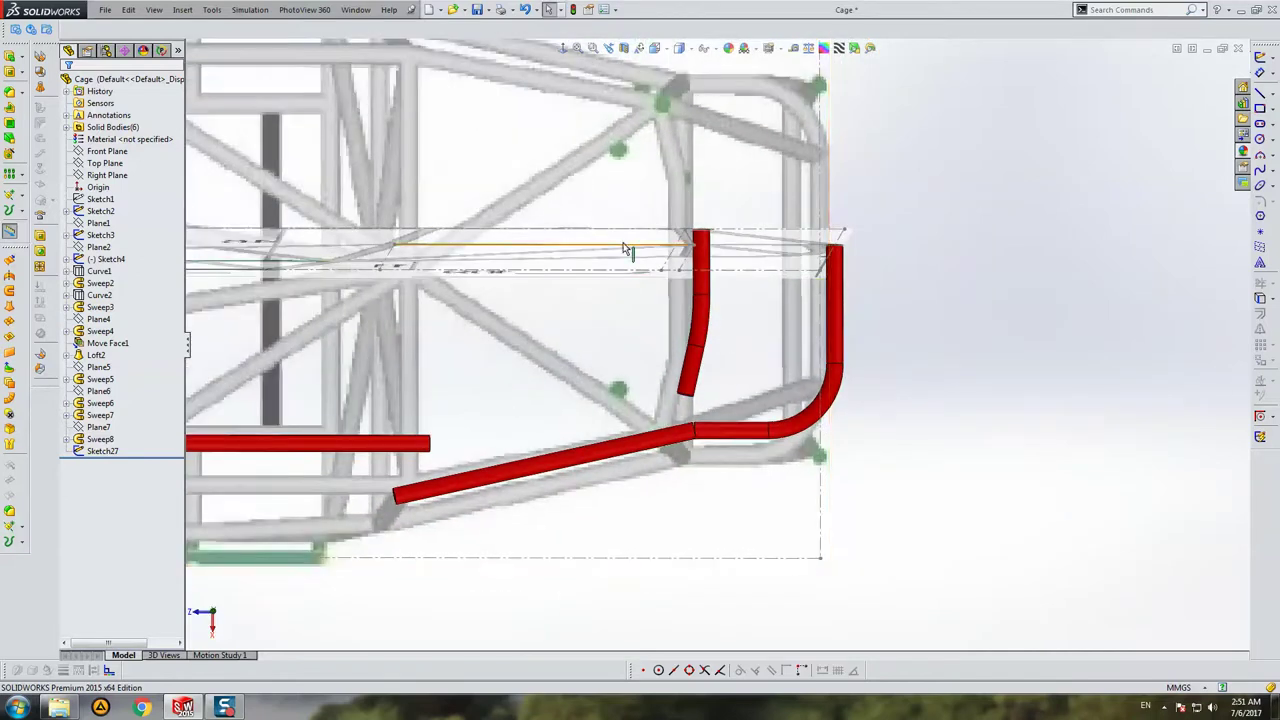
{"action": "middle_click_drag", "start_coordinate": [628, 252], "coordinate": [612, 248]}
{"action": "left_click", "coordinate": [563, 48]}
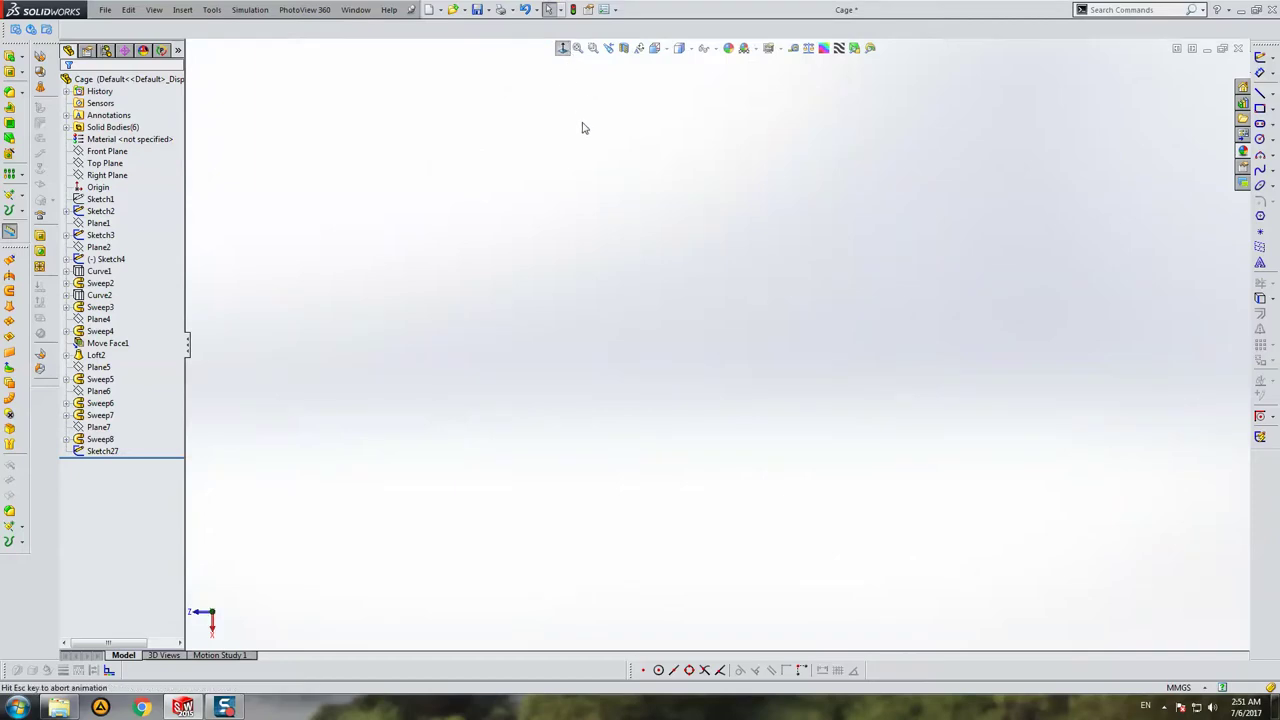
{"action": "left_click", "coordinate": [590, 52]}
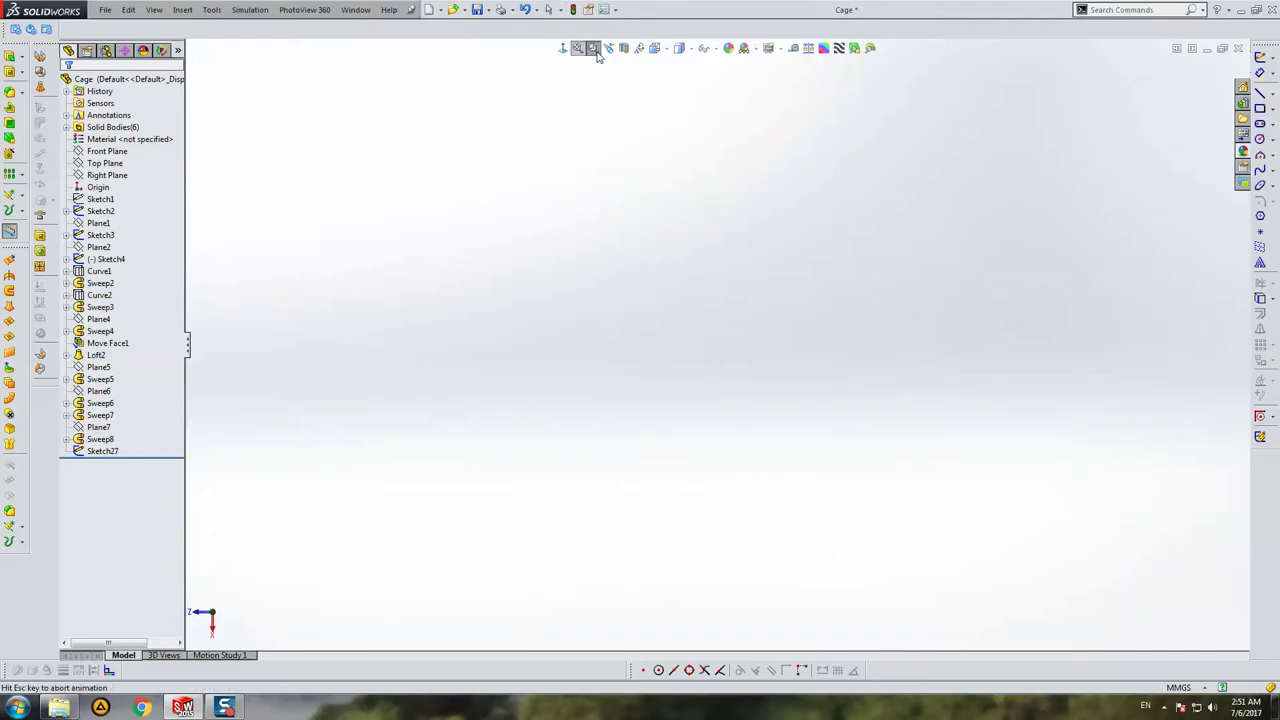
{"action": "scroll", "coordinate": [848, 452], "scroll_direction": "up", "scroll_amount": 10}
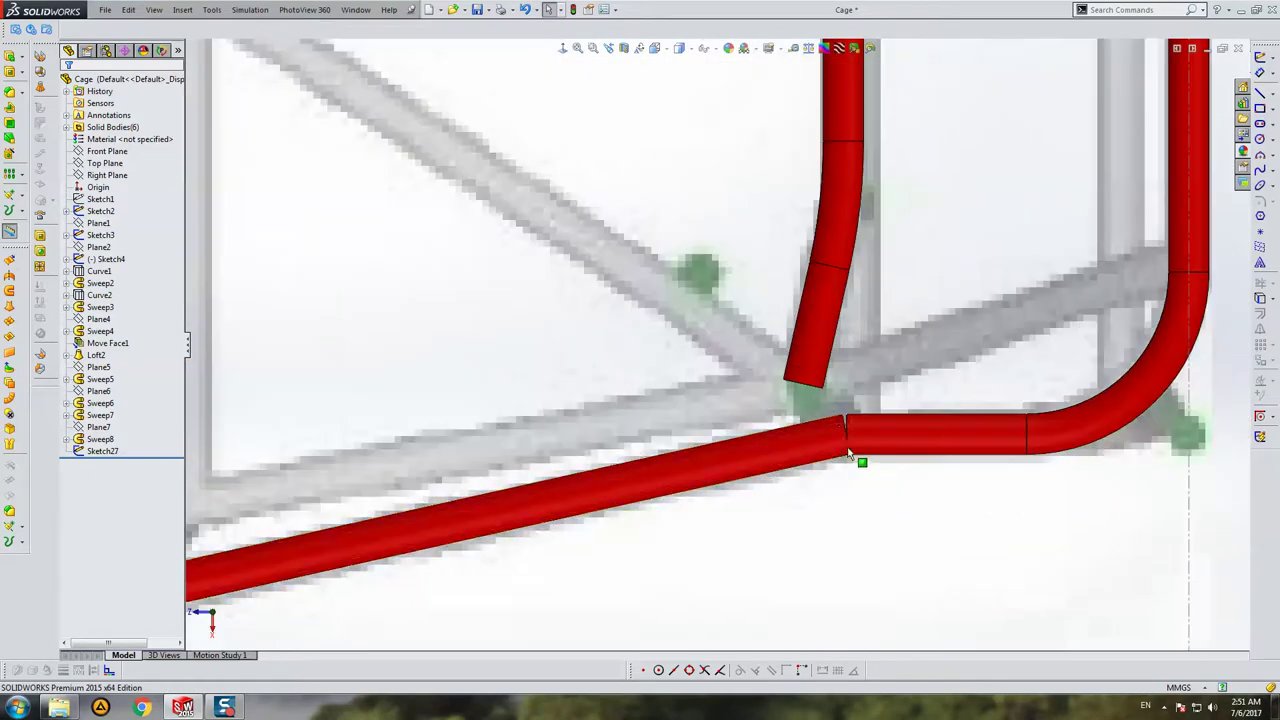
{"action": "scroll", "coordinate": [848, 452], "scroll_direction": "down", "scroll_amount": 3}
{"action": "left_click", "coordinate": [110, 151]}
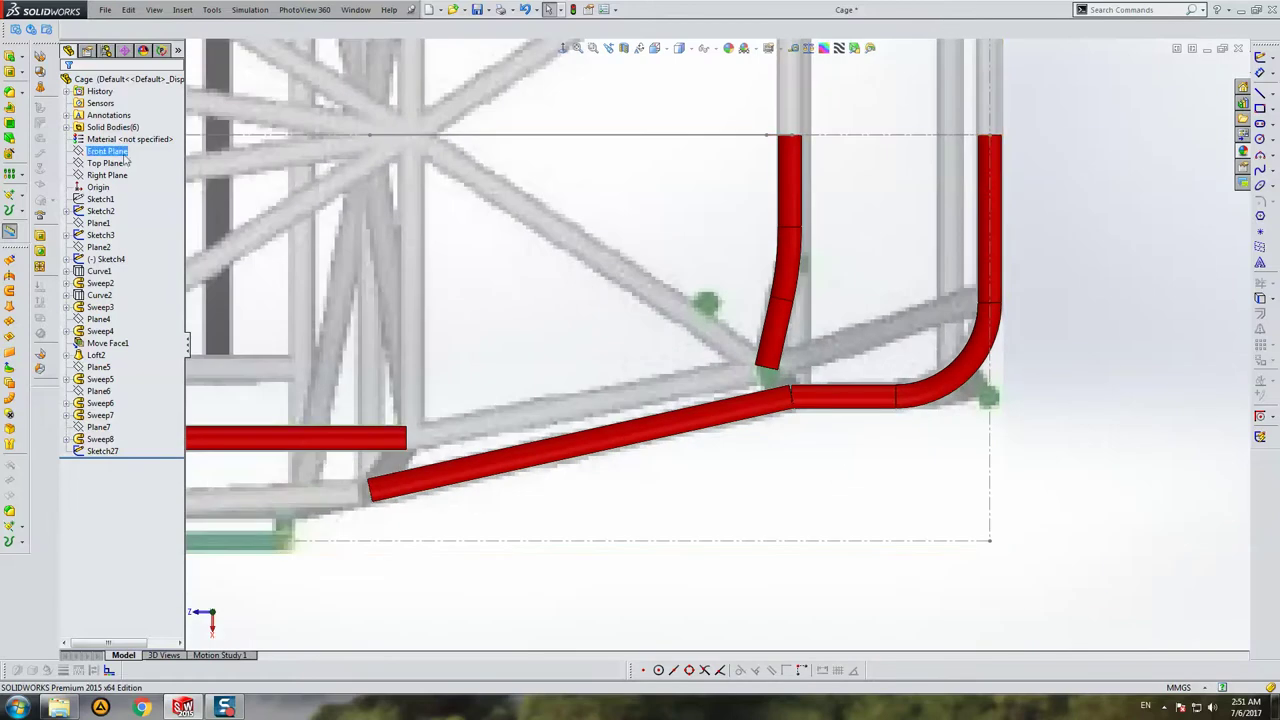
{"action": "left_click", "coordinate": [106, 176]}
{"action": "left_click", "coordinate": [99, 223]}
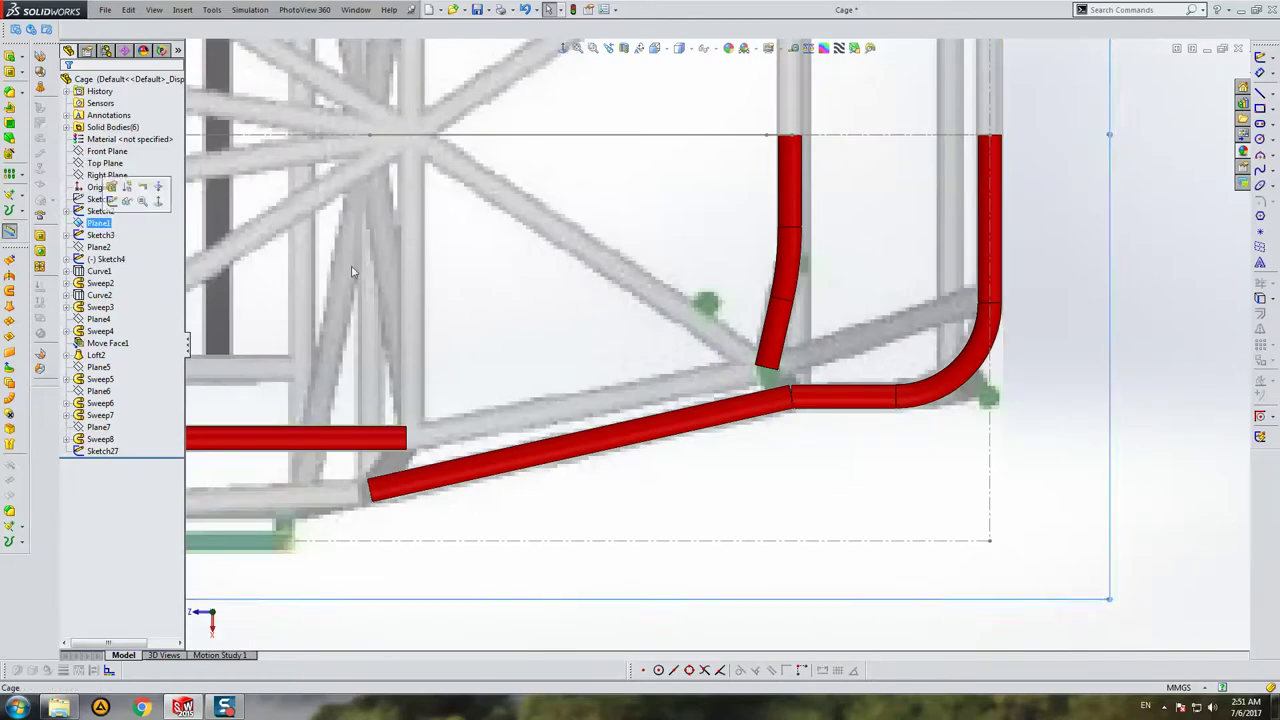
{"action": "scroll", "coordinate": [717, 347], "scroll_direction": "down", "scroll_amount": 3}
Step: Start a sketch on Plane1 and draw a line across the tube junction
{"action": "left_click", "coordinate": [1259, 58]}
{"action": "left_click", "coordinate": [1260, 92]}
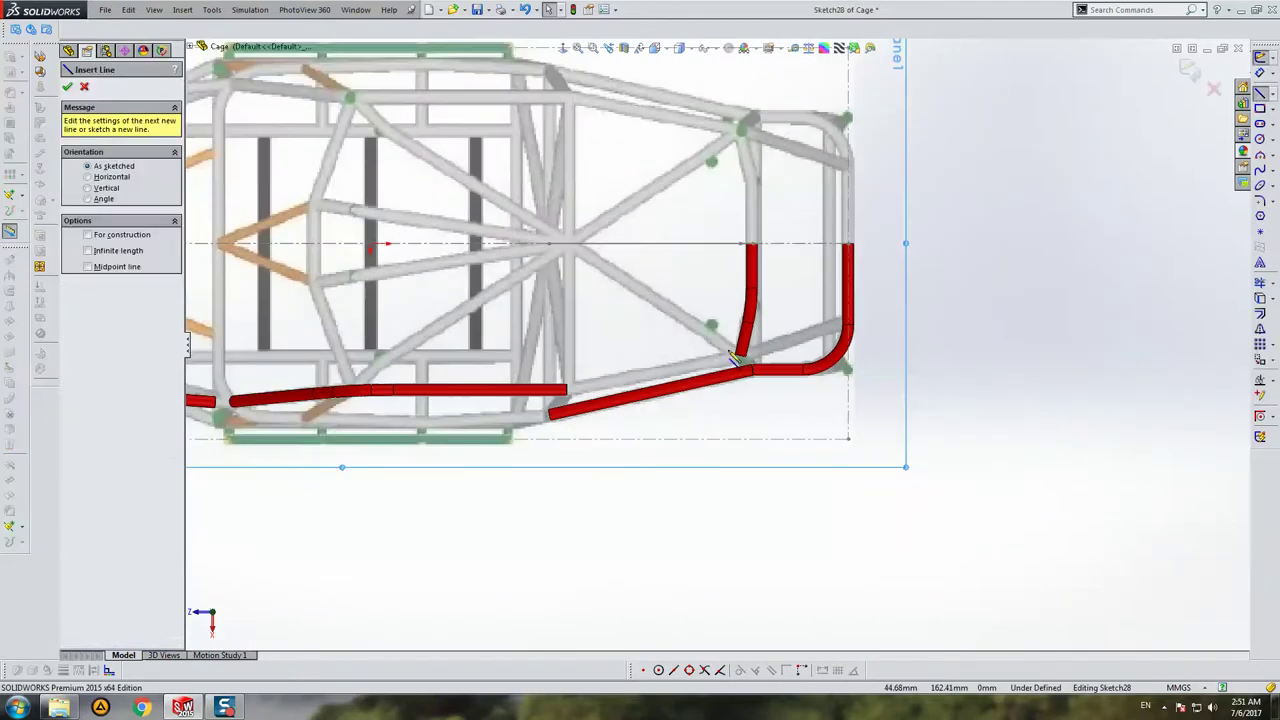
{"action": "scroll", "coordinate": [773, 372], "scroll_direction": "up", "scroll_amount": 5}
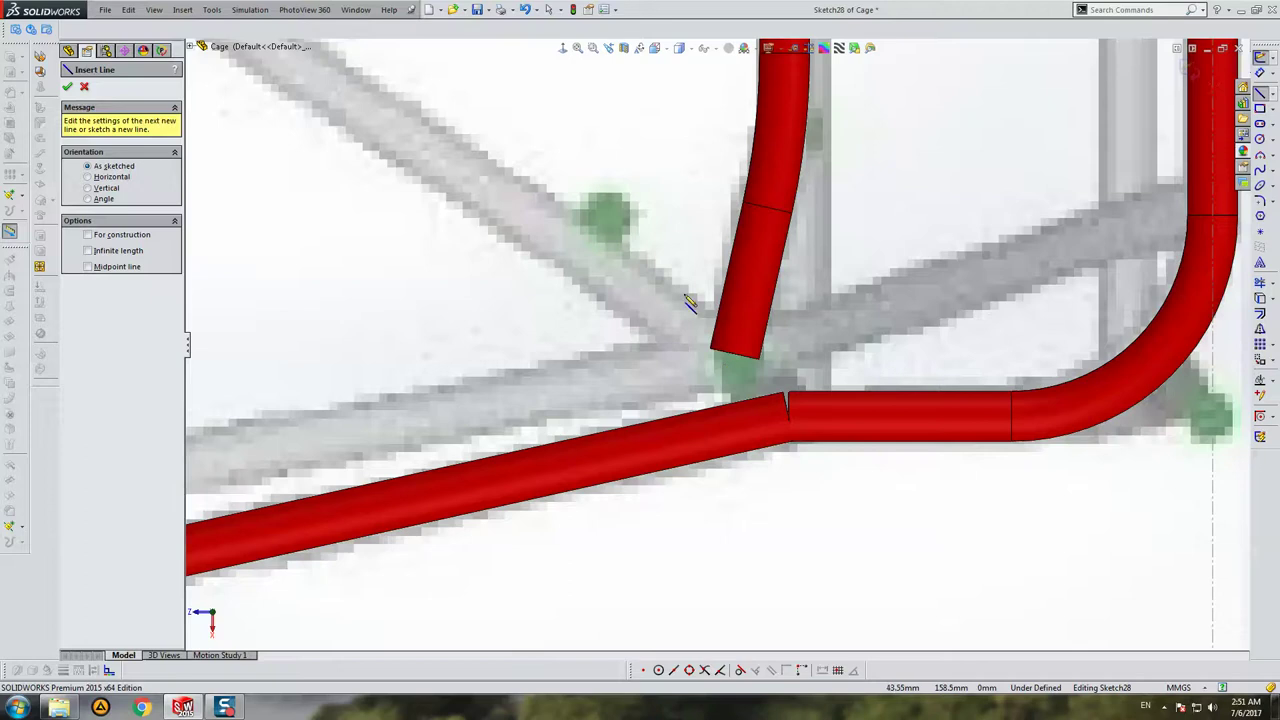
{"action": "left_click", "coordinate": [734, 372]}
{"action": "left_click", "coordinate": [772, 485]}
{"action": "key", "text": "Escape"}
{"action": "key", "text": "ctrl+8"}
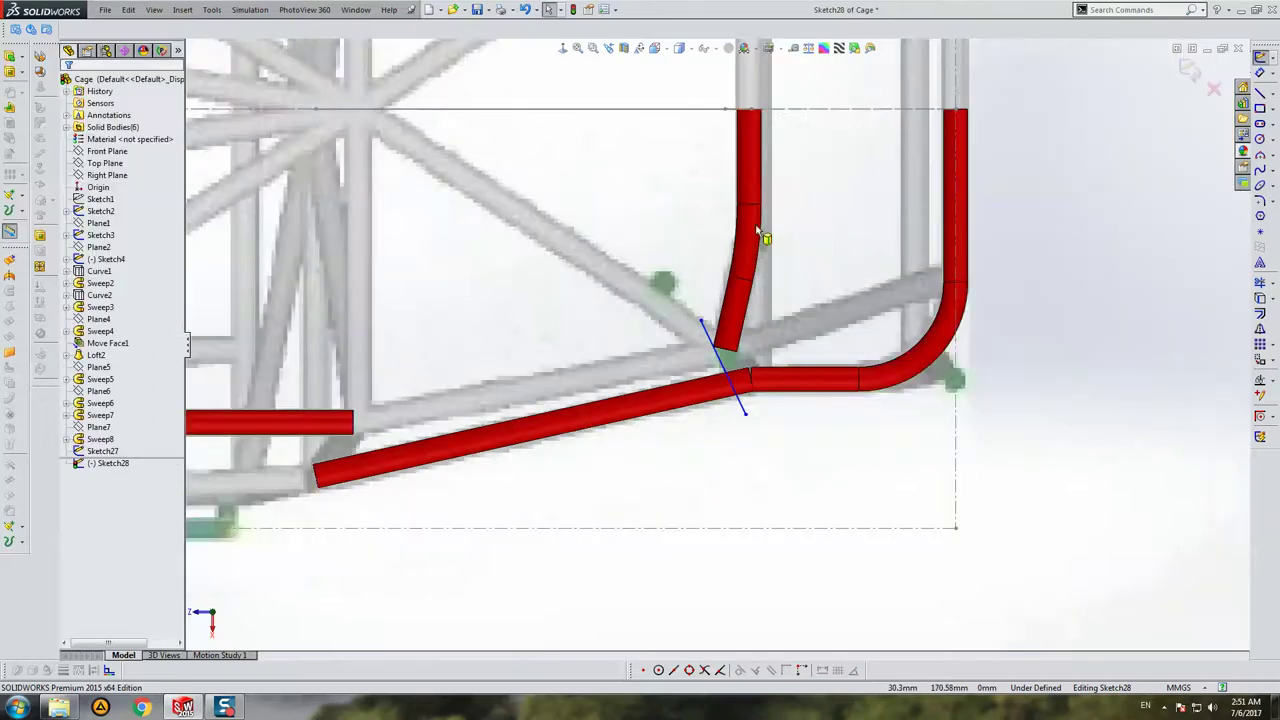
{"action": "scroll", "coordinate": [742, 152], "scroll_direction": "up", "scroll_amount": 2}
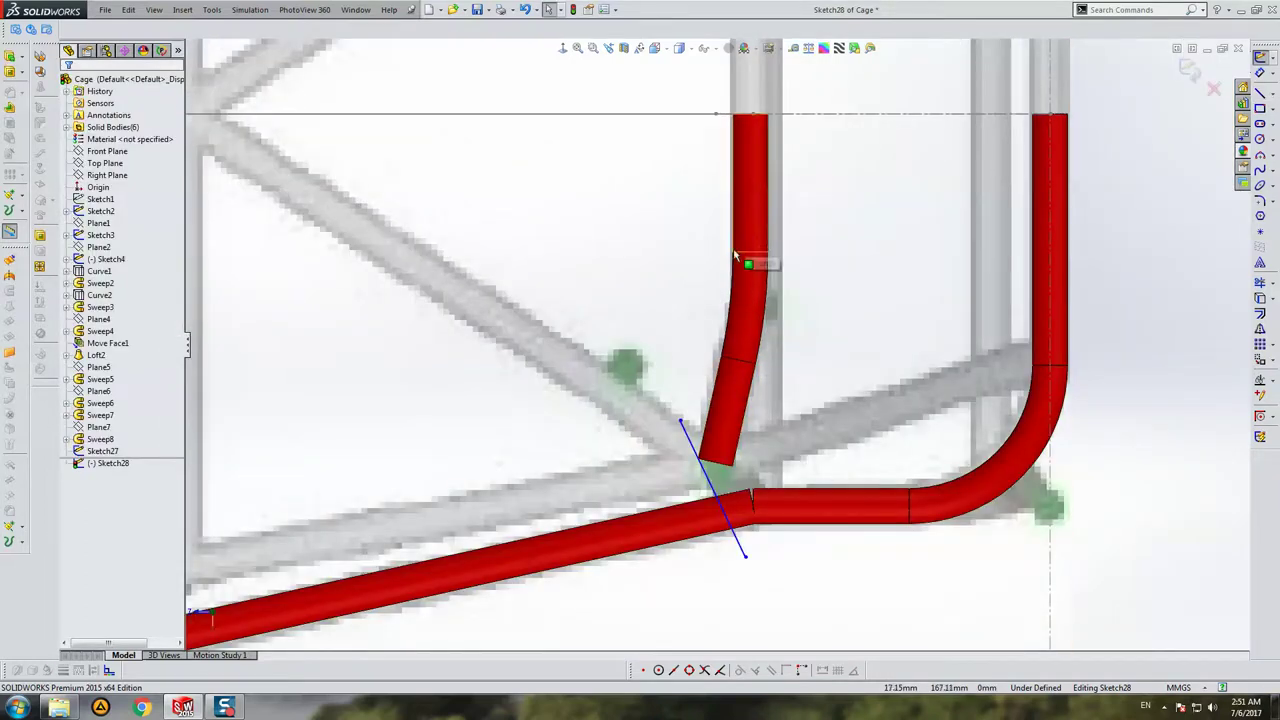
Step: Add two short vertical lines and stretch them to join the diagonal line
{"action": "left_click", "coordinate": [1259, 94]}
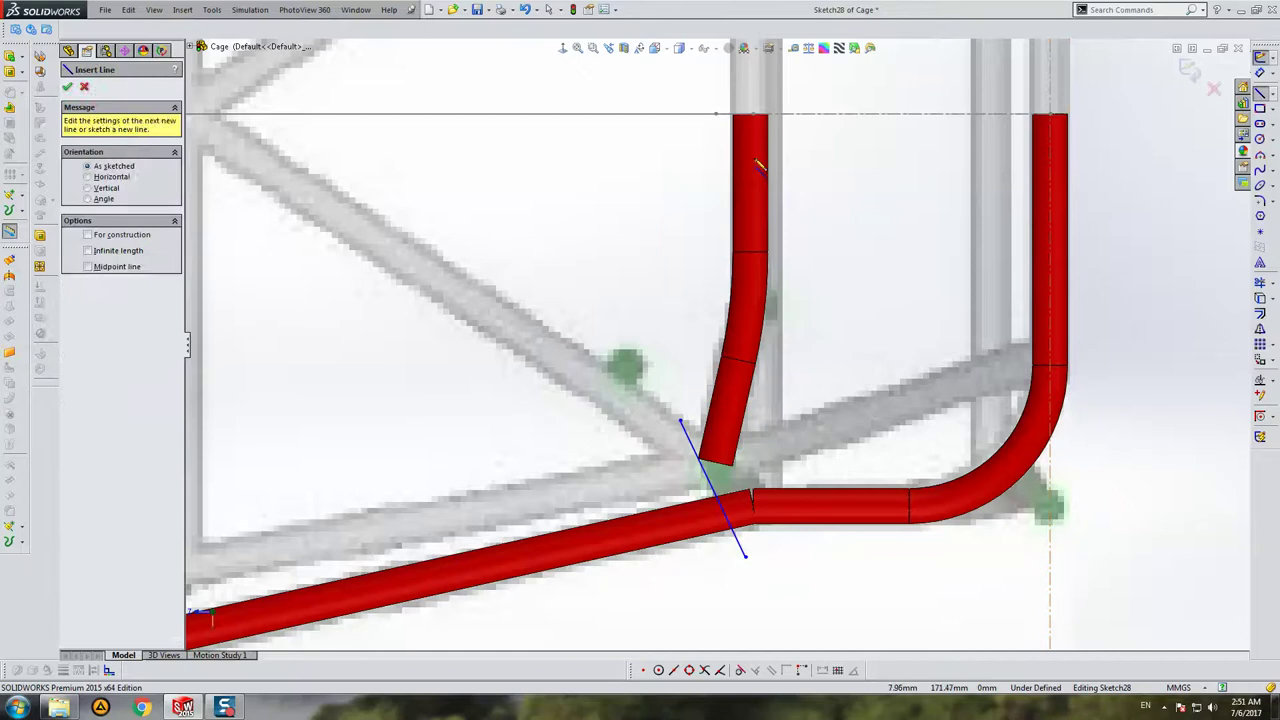
{"action": "left_click", "coordinate": [692, 148]}
{"action": "left_click", "coordinate": [692, 215]}
{"action": "key", "text": "Escape"}
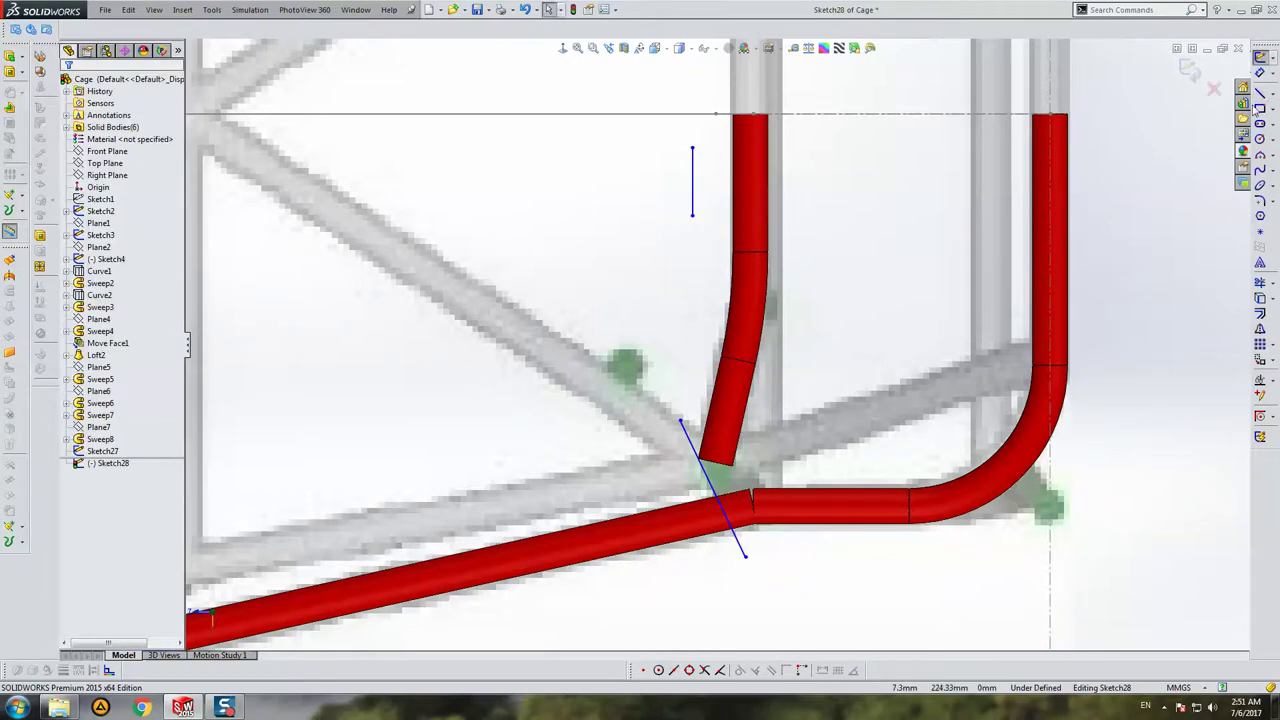
{"action": "left_click", "coordinate": [1259, 94]}
{"action": "left_click", "coordinate": [810, 254]}
{"action": "left_click", "coordinate": [812, 314]}
{"action": "key", "text": "Escape"}
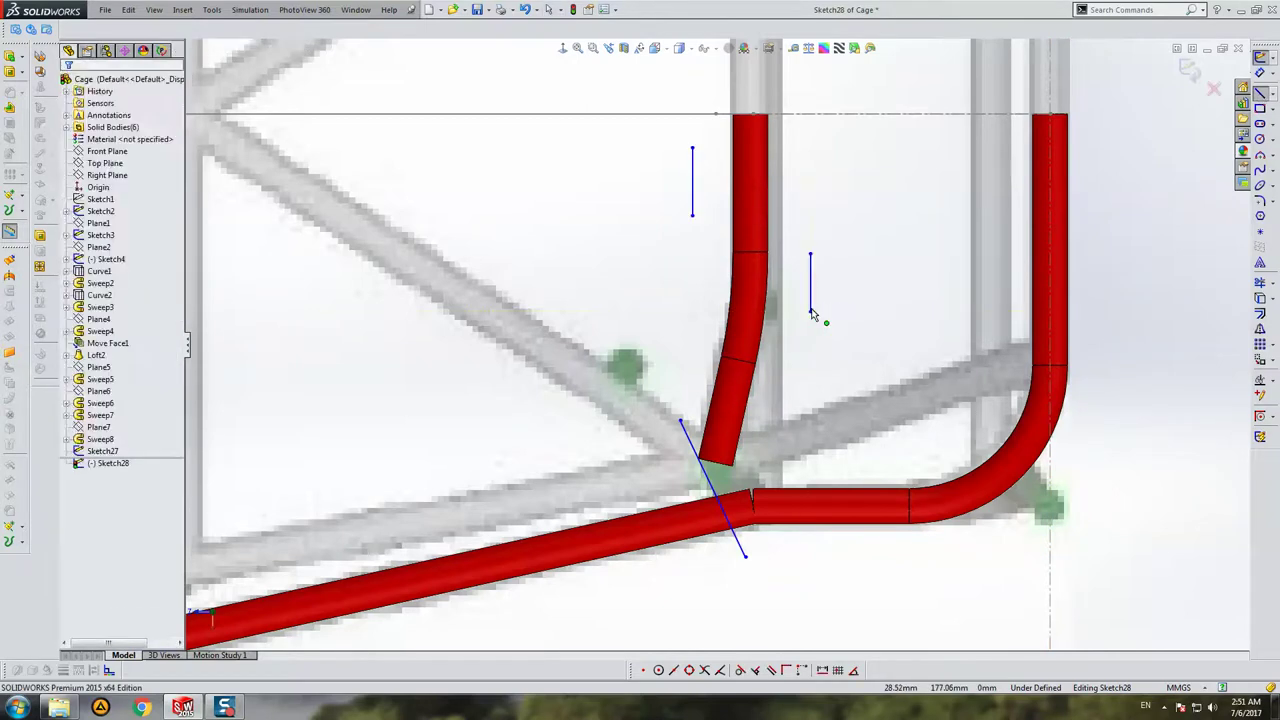
{"action": "left_click_drag", "start_coordinate": [810, 314], "coordinate": [753, 565]}
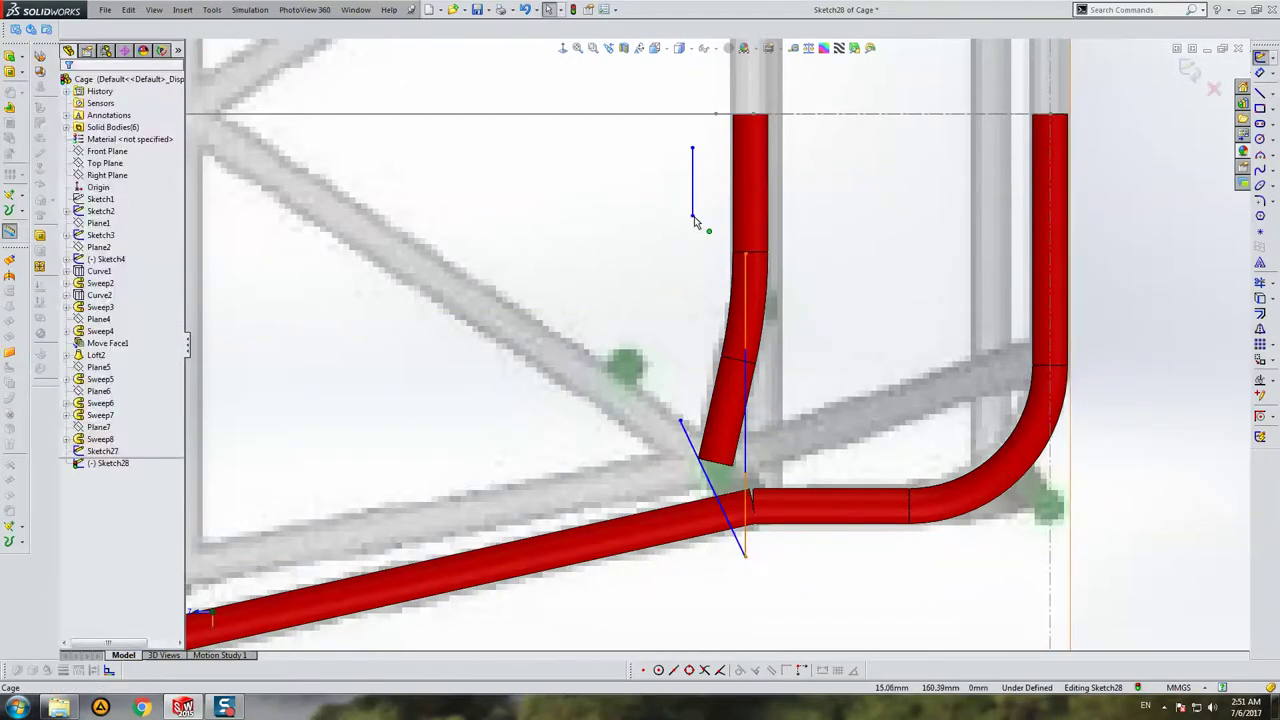
{"action": "left_click_drag", "start_coordinate": [692, 215], "coordinate": [681, 421]}
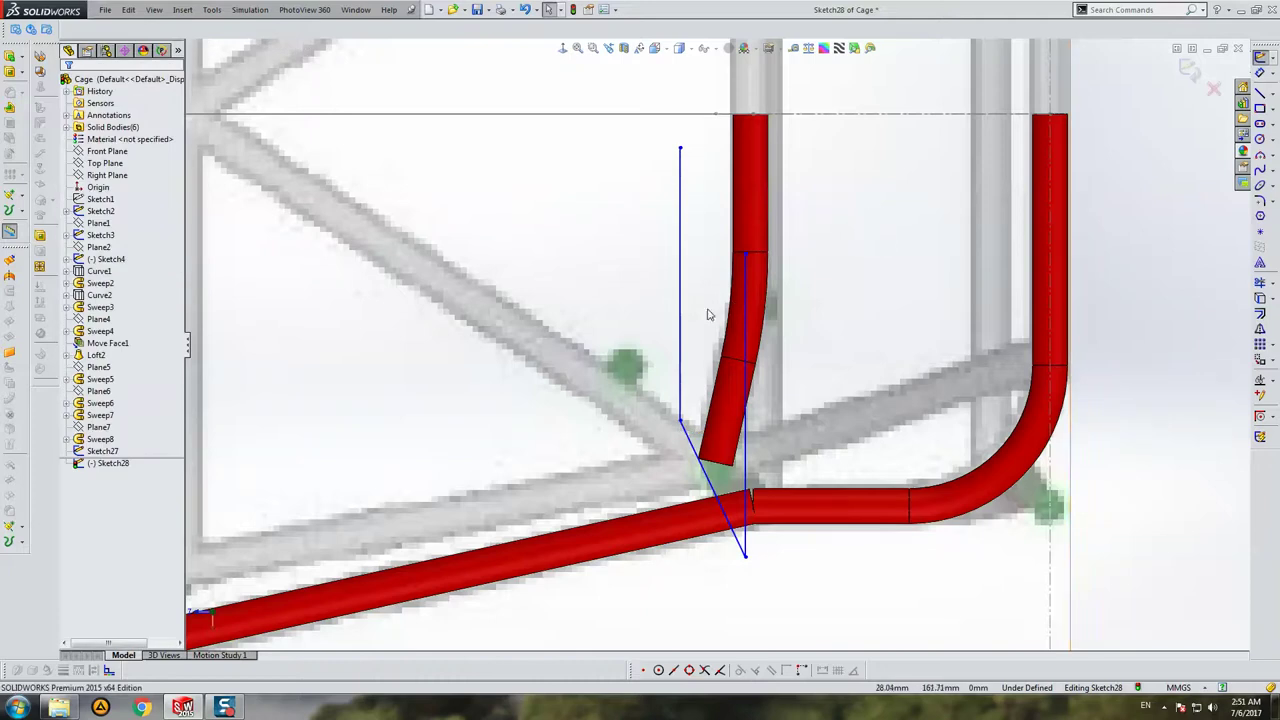
Step: Make the helper lines construction and pierce the sketch point onto the tube's path
{"action": "left_click", "coordinate": [681, 285]}
{"action": "left_click", "coordinate": [744, 288], "text": "ctrl"}
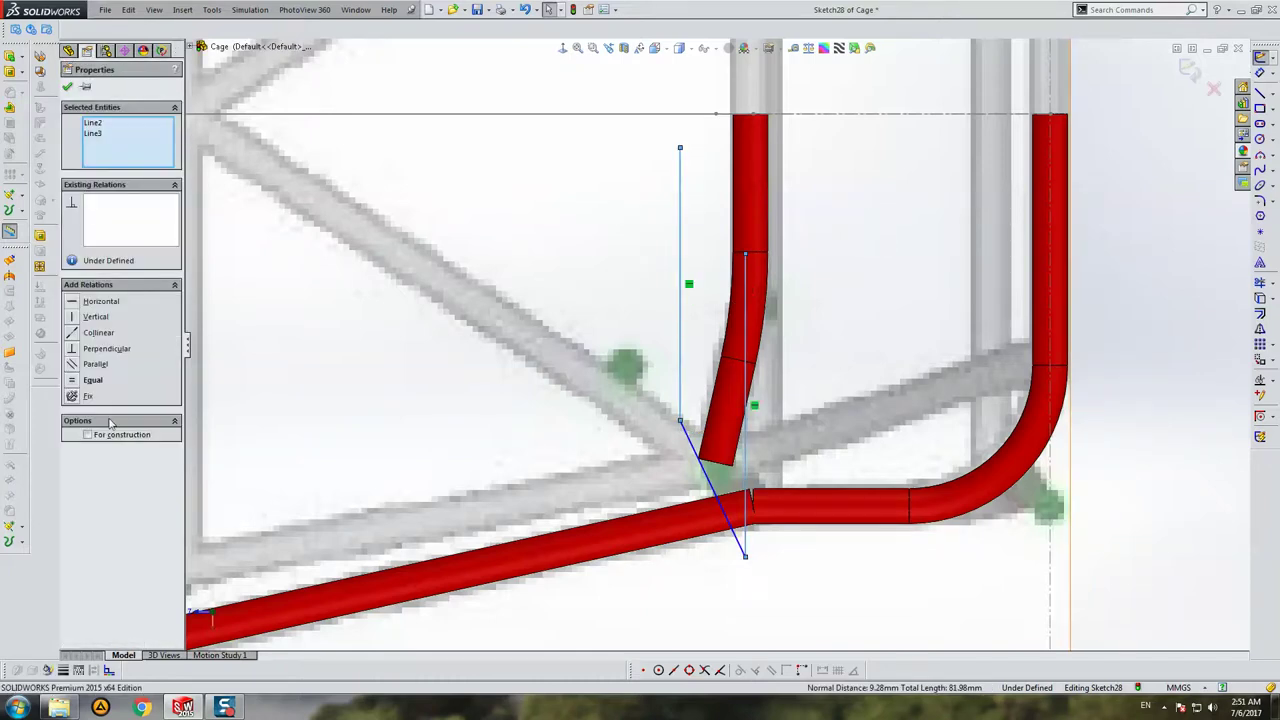
{"action": "left_click", "coordinate": [105, 434]}
{"action": "left_click", "coordinate": [748, 260]}
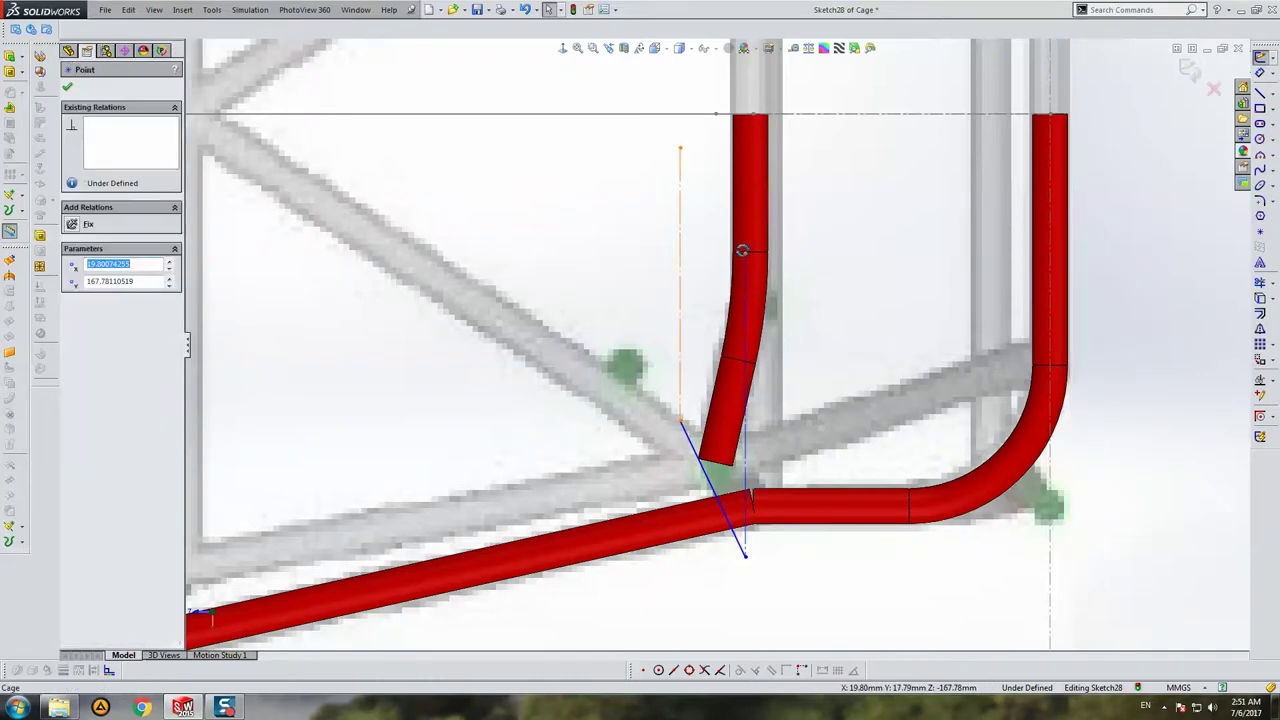
{"action": "mouse_move", "coordinate": [748, 260]}
{"action": "middle_mouse_down"}
{"action": "mouse_move", "coordinate": [712, 447]}
{"action": "mouse_move", "coordinate": [676, 442]}
{"action": "middle_mouse_up"}
{"action": "left_click", "coordinate": [673, 436]}
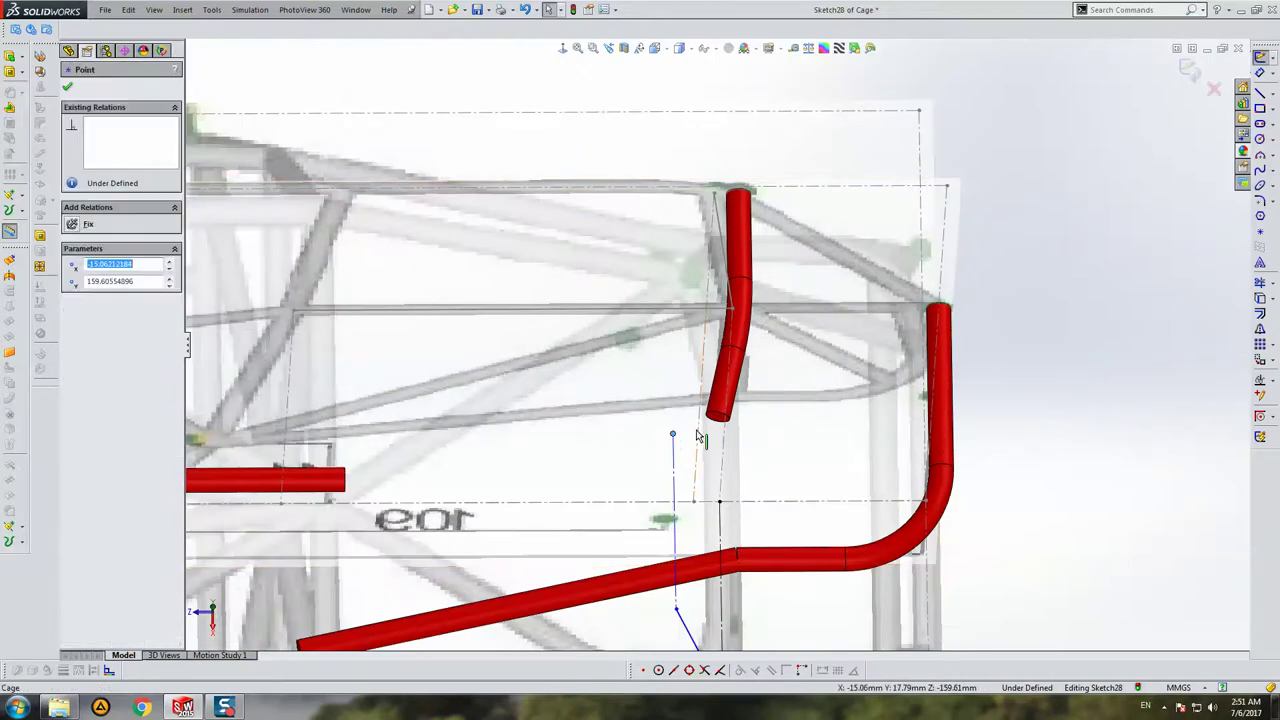
{"action": "left_click", "coordinate": [333, 367], "text": "ctrl"}
{"action": "left_click", "coordinate": [92, 301]}
Step: Snap the line's ends onto the two tube ends until the sketch is Fully Defined
{"action": "middle_click_drag", "start_coordinate": [637, 271], "coordinate": [634, 154]}
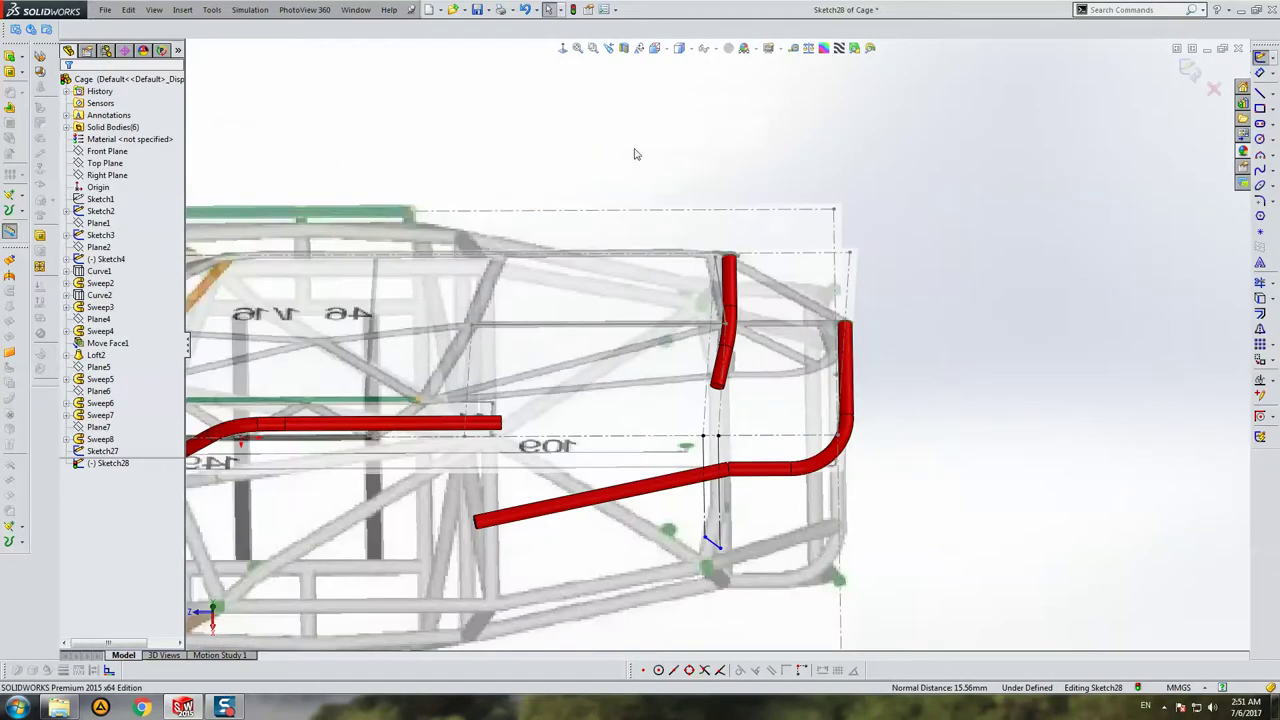
{"action": "left_click", "coordinate": [577, 49]}
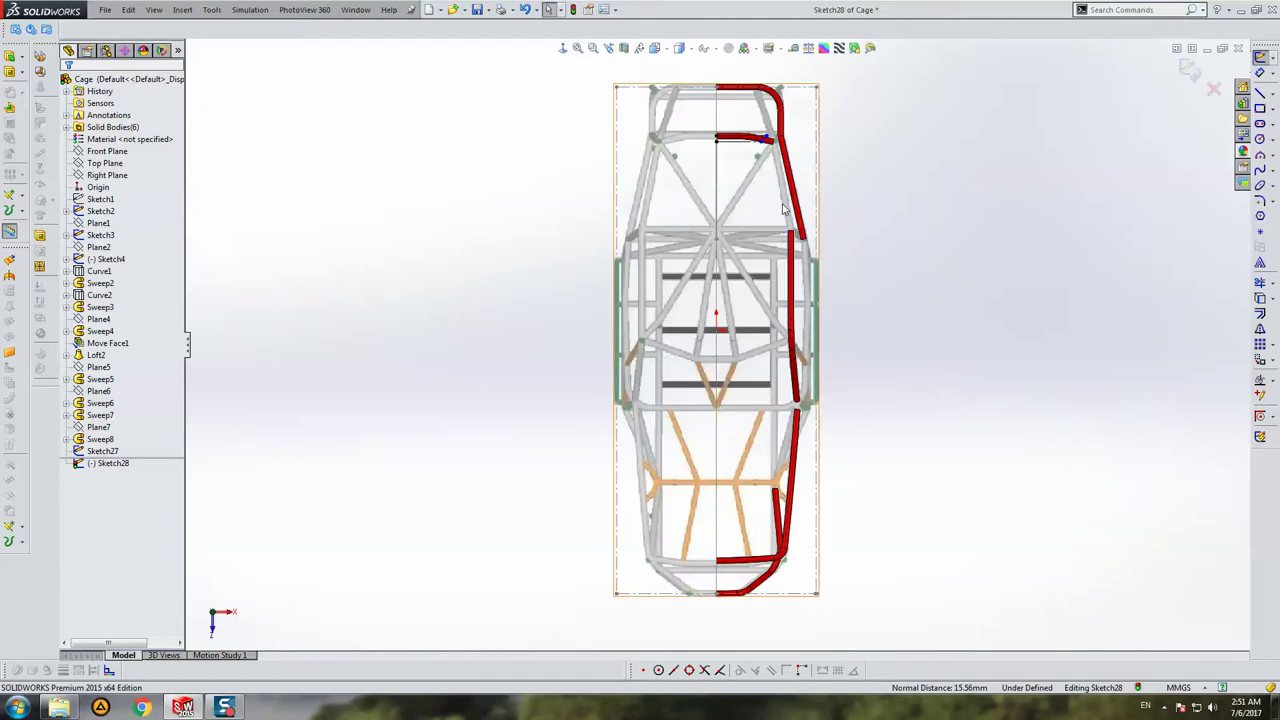
{"action": "scroll", "coordinate": [745, 213], "scroll_direction": "up", "scroll_amount": 5}
{"action": "scroll", "coordinate": [745, 213], "scroll_direction": "up", "scroll_amount": 3}
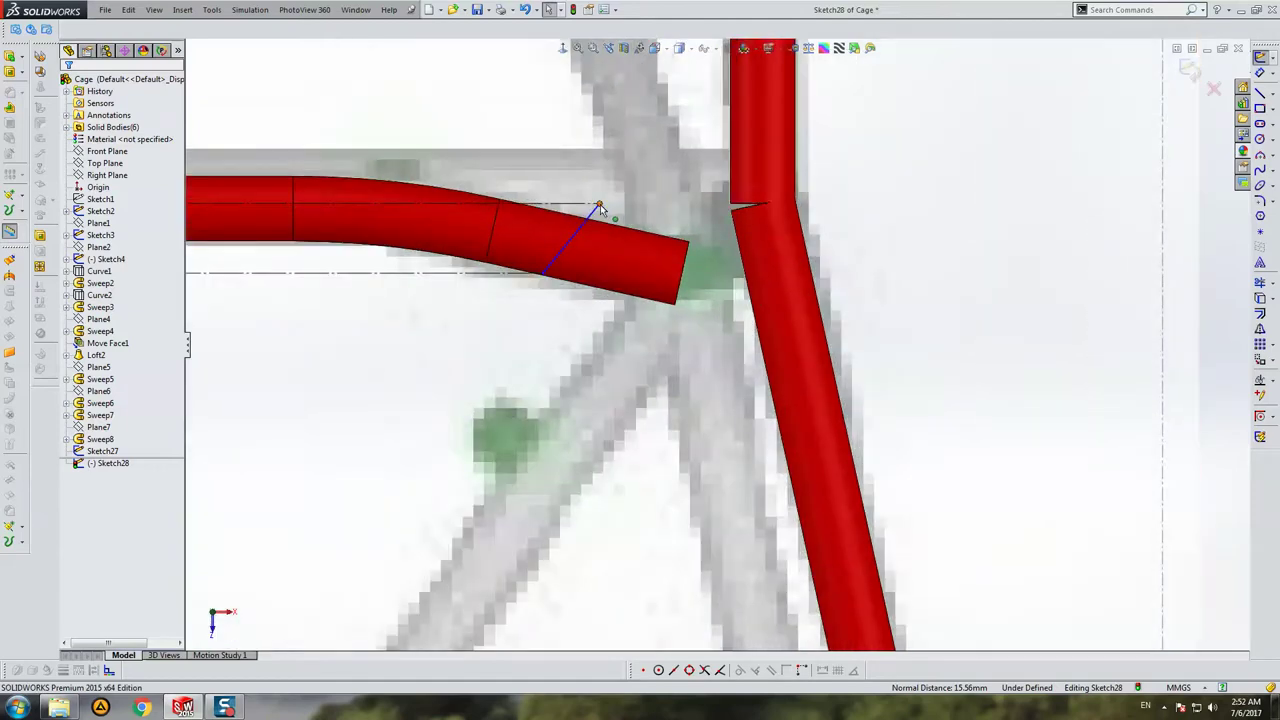
{"action": "left_click", "coordinate": [599, 205]}
{"action": "left_click_drag", "start_coordinate": [599, 205], "coordinate": [872, 207]}
{"action": "scroll", "coordinate": [682, 240], "scroll_direction": "up", "scroll_amount": 2}
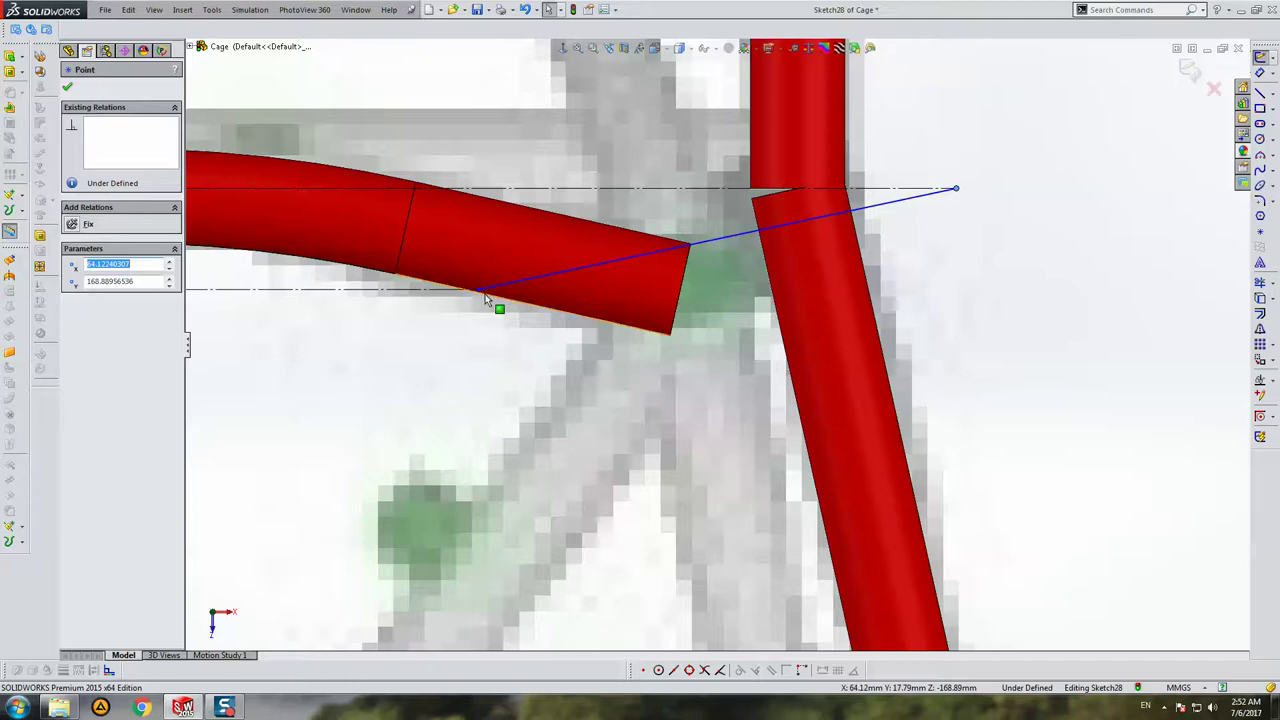
{"action": "left_click_drag", "start_coordinate": [515, 296], "coordinate": [692, 298]}
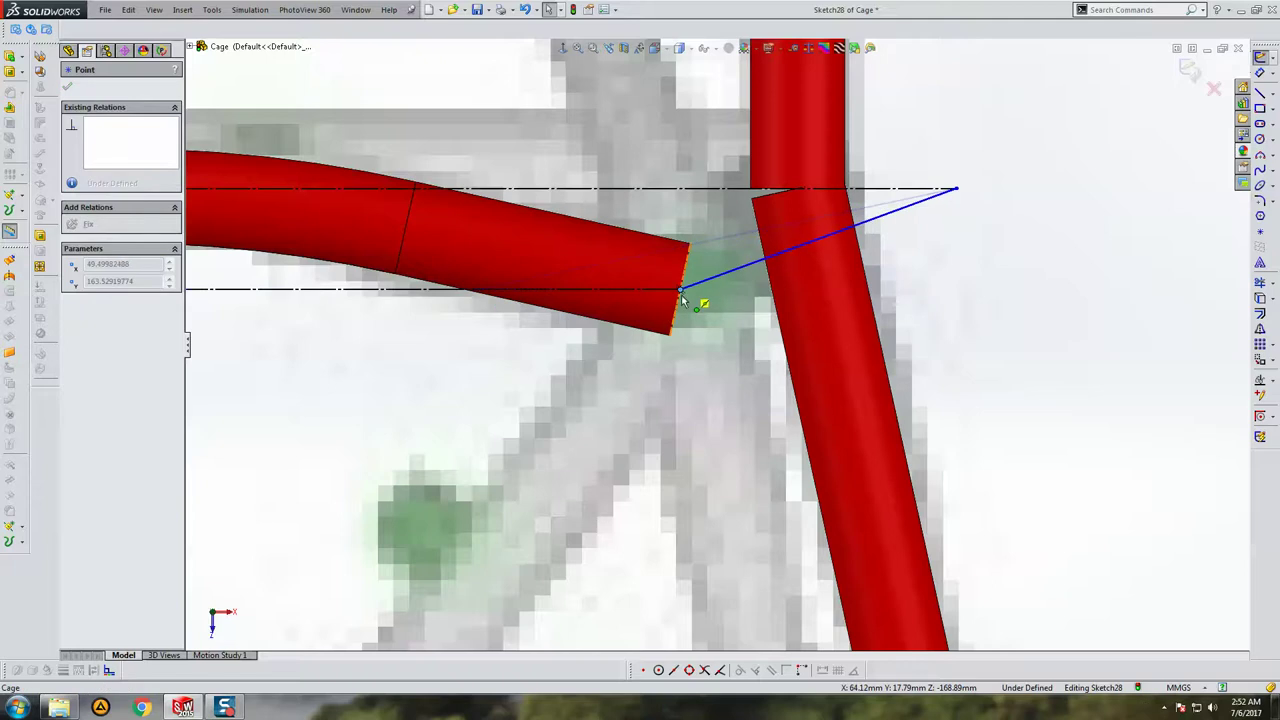
{"action": "key", "text": "Escape"}
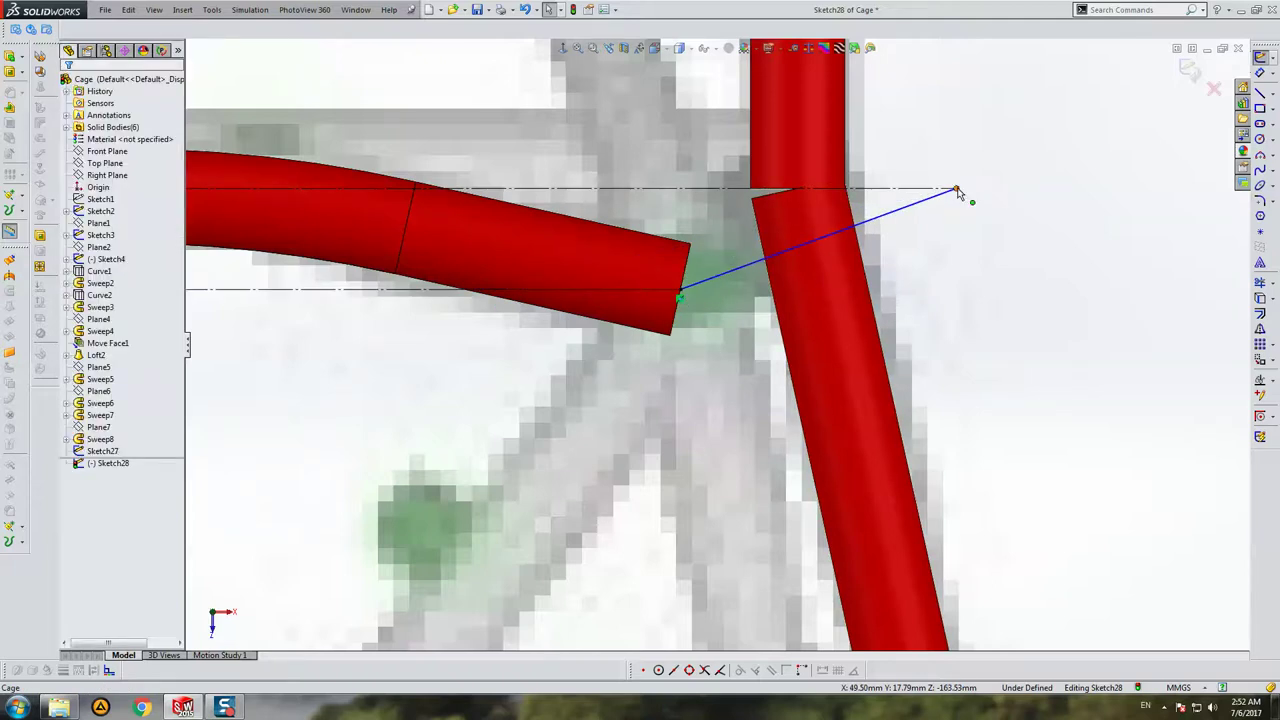
{"action": "left_click_drag", "start_coordinate": [957, 192], "coordinate": [811, 196]}
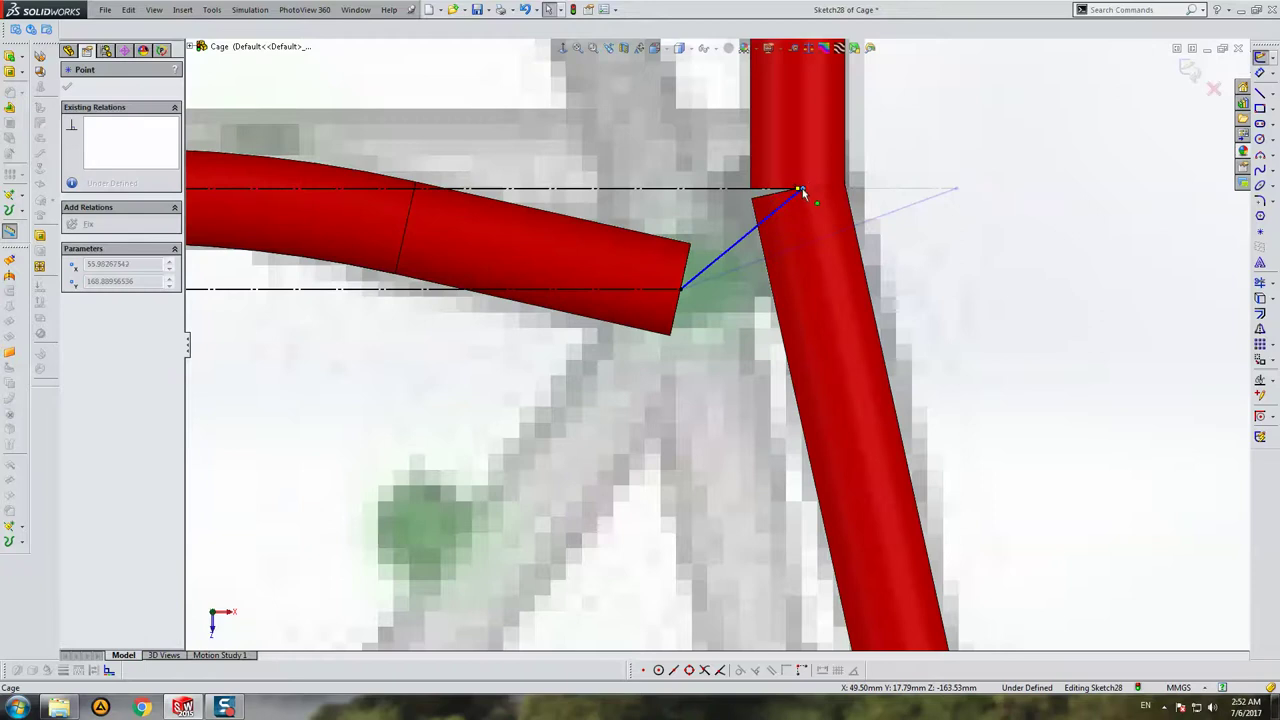
{"action": "key", "text": "Escape"}
{"action": "key", "text": "f"}
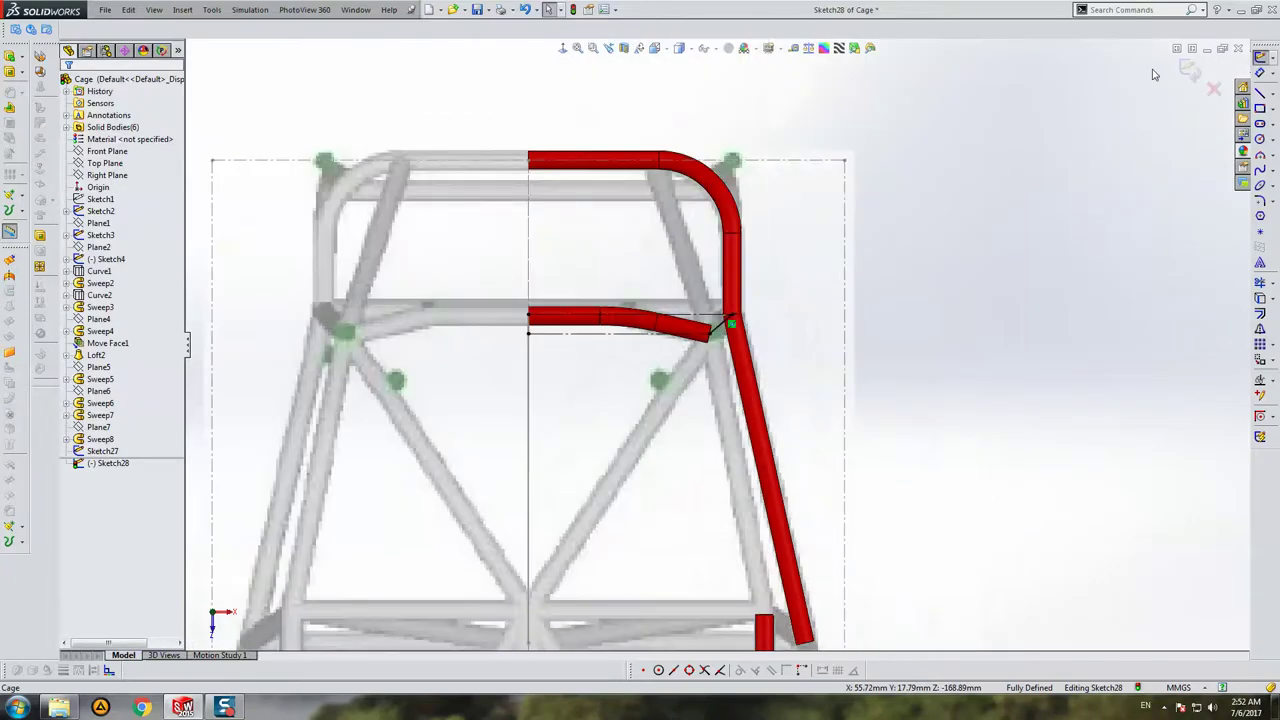
Step: Create a projected curve from Sketch27 and Sketch28
{"action": "left_click", "coordinate": [100, 451]}
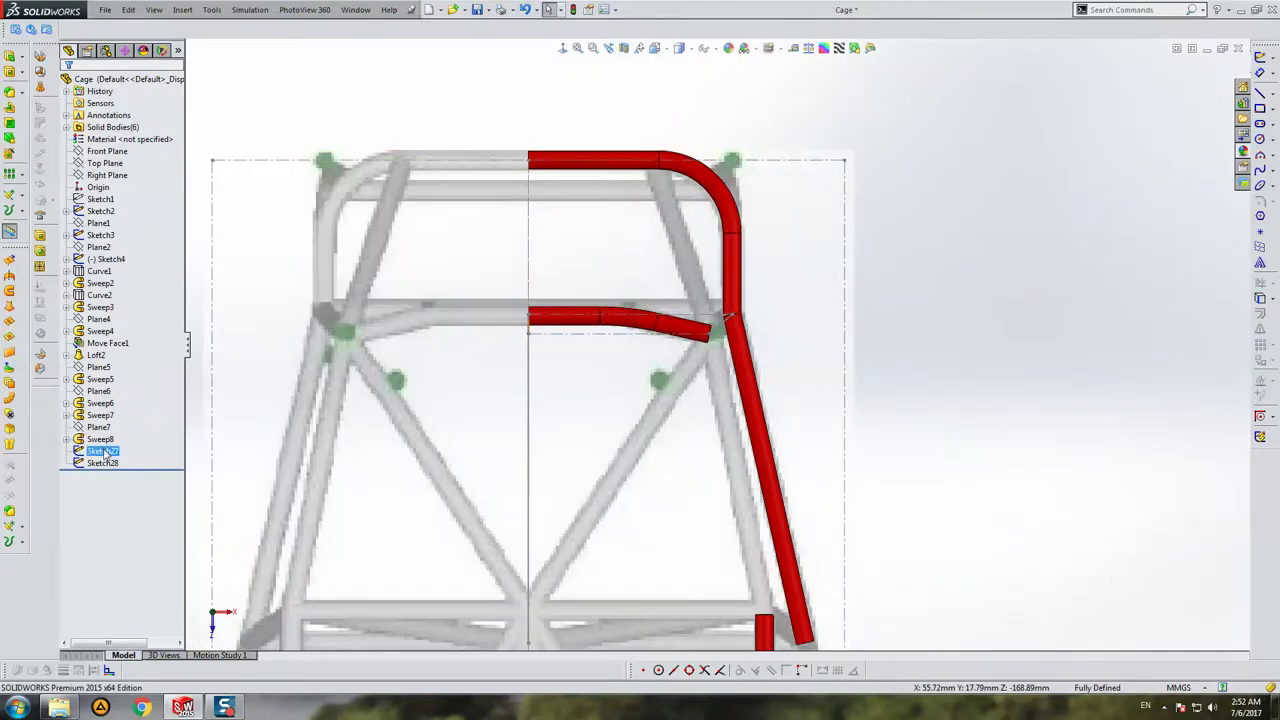
{"action": "left_click", "coordinate": [95, 463], "text": "ctrl"}
{"action": "left_click", "coordinate": [18, 545]}
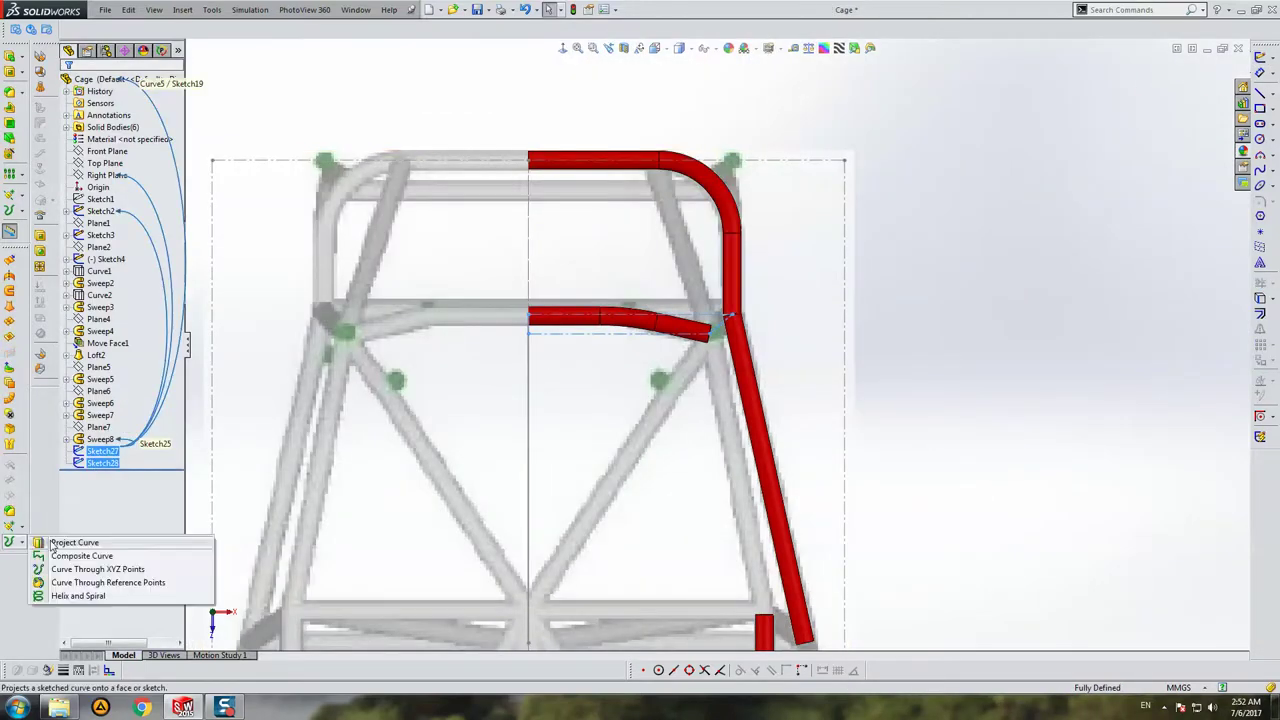
{"action": "left_click", "coordinate": [55, 543]}
{"action": "left_click", "coordinate": [66, 86]}
{"action": "mouse_move", "coordinate": [682, 400]}
{"action": "middle_mouse_down"}
{"action": "mouse_move", "coordinate": [682, 304]}
{"action": "mouse_move", "coordinate": [903, 386]}
{"action": "mouse_move", "coordinate": [777, 346]}
{"action": "mouse_move", "coordinate": [1023, 383]}
{"action": "mouse_move", "coordinate": [958, 274]}
{"action": "mouse_move", "coordinate": [843, 260]}
{"action": "middle_mouse_up"}
{"action": "scroll", "coordinate": [847, 230], "scroll_direction": "down", "scroll_amount": 3}
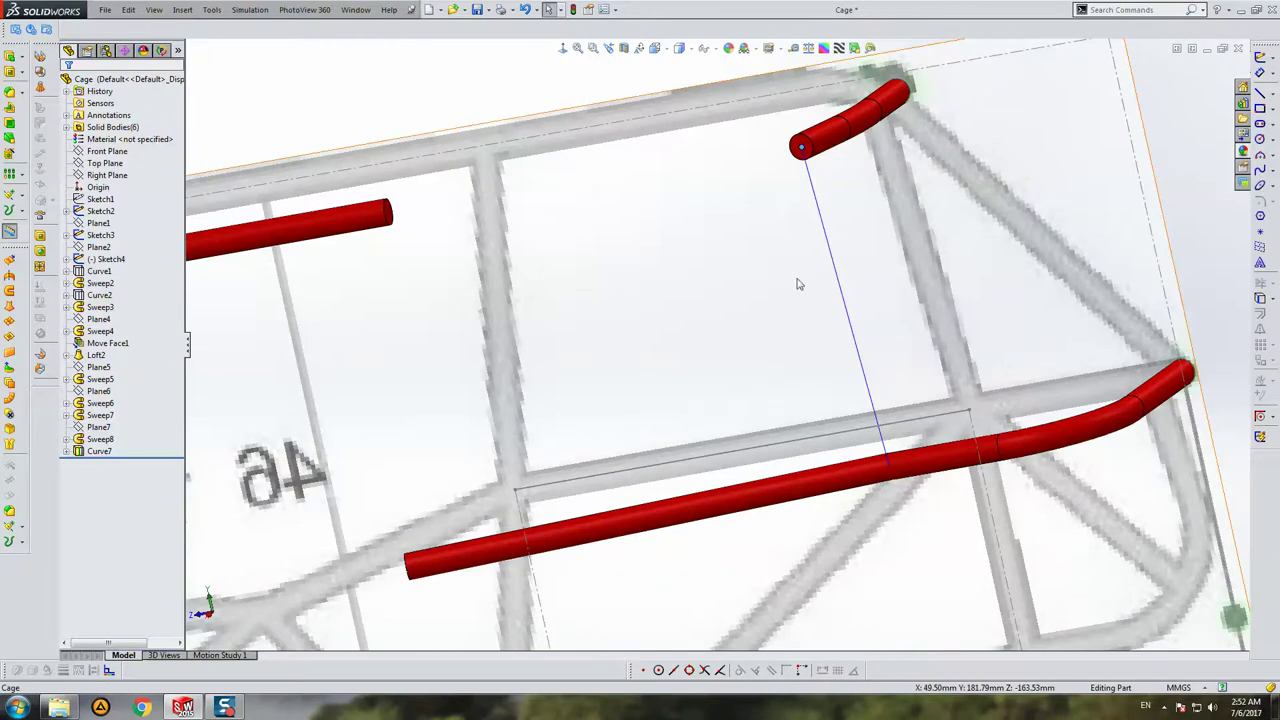
Step: Add reference plane Plane8 at the end of the projected curve
{"action": "left_click", "coordinate": [822, 210]}
{"action": "left_click", "coordinate": [25, 509]}
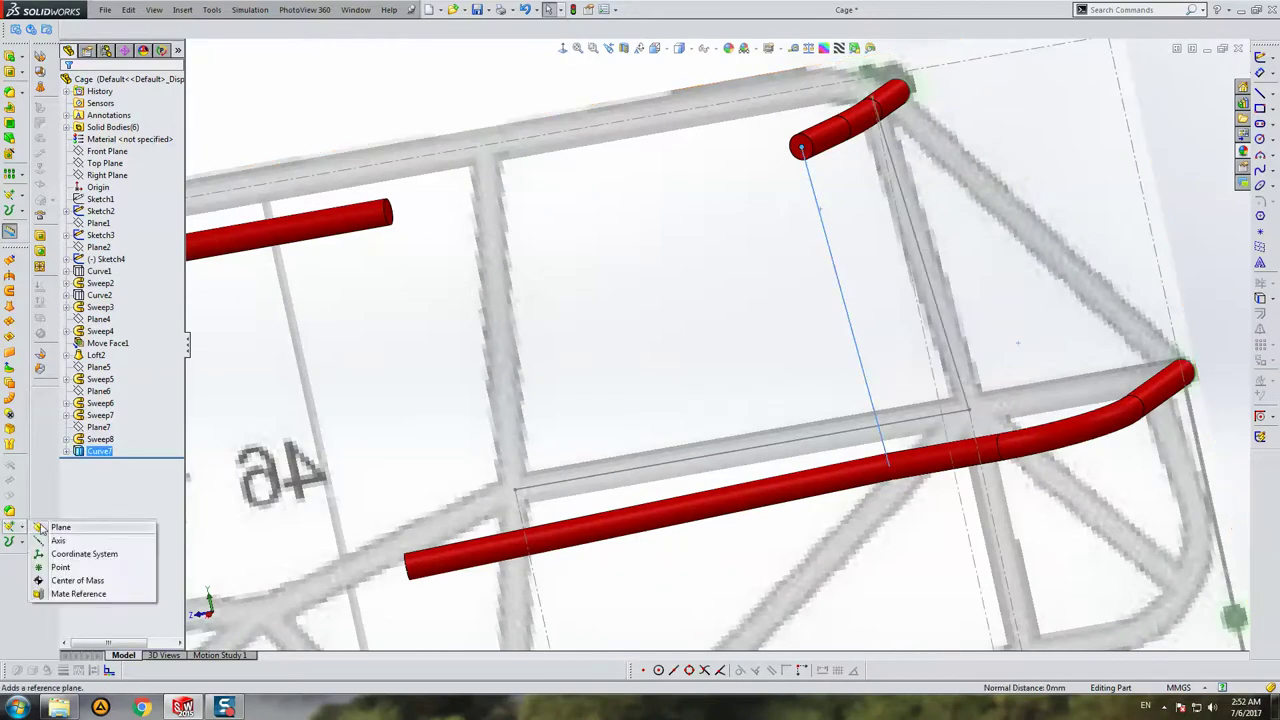
{"action": "left_click", "coordinate": [45, 528]}
{"action": "key", "text": "Return"}
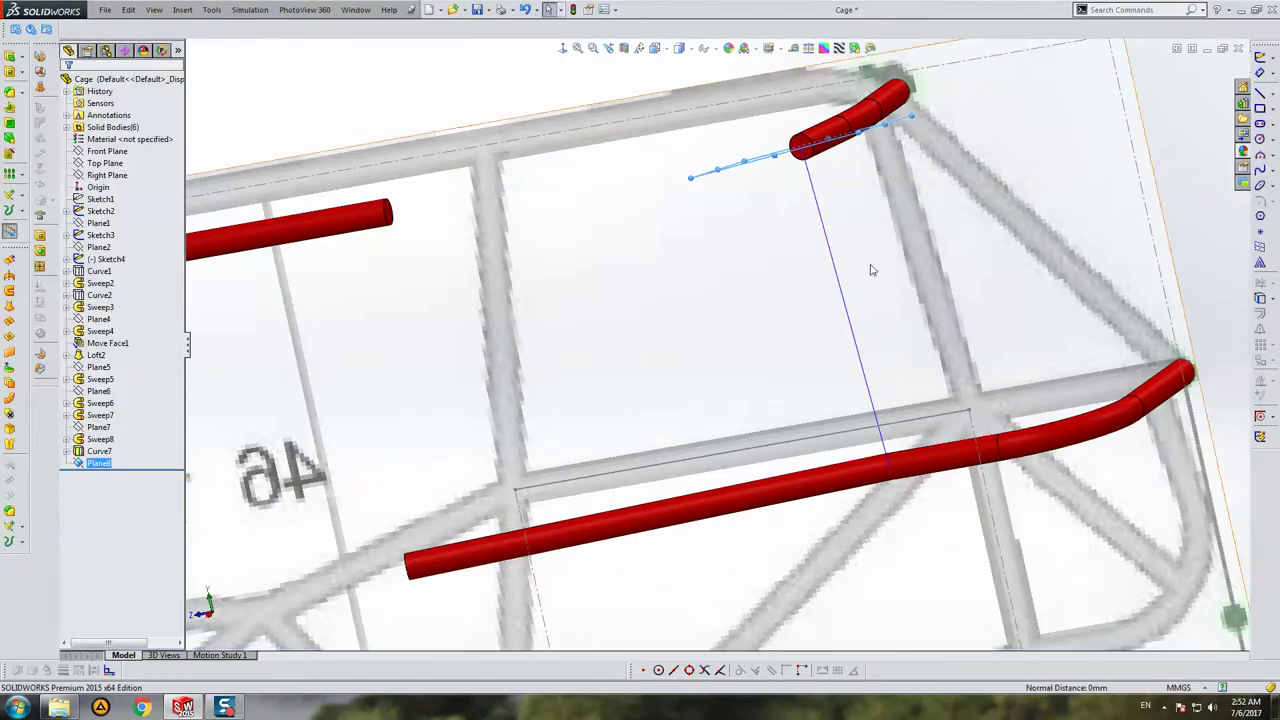
{"action": "mouse_move", "coordinate": [871, 266]}
{"action": "middle_mouse_down"}
{"action": "mouse_move", "coordinate": [849, 277]}
{"action": "mouse_move", "coordinate": [877, 263]}
{"action": "middle_mouse_up"}
Step: Sketch a circle on Plane8 with its centre pierced onto the projected curve
{"action": "left_click", "coordinate": [1260, 57]}
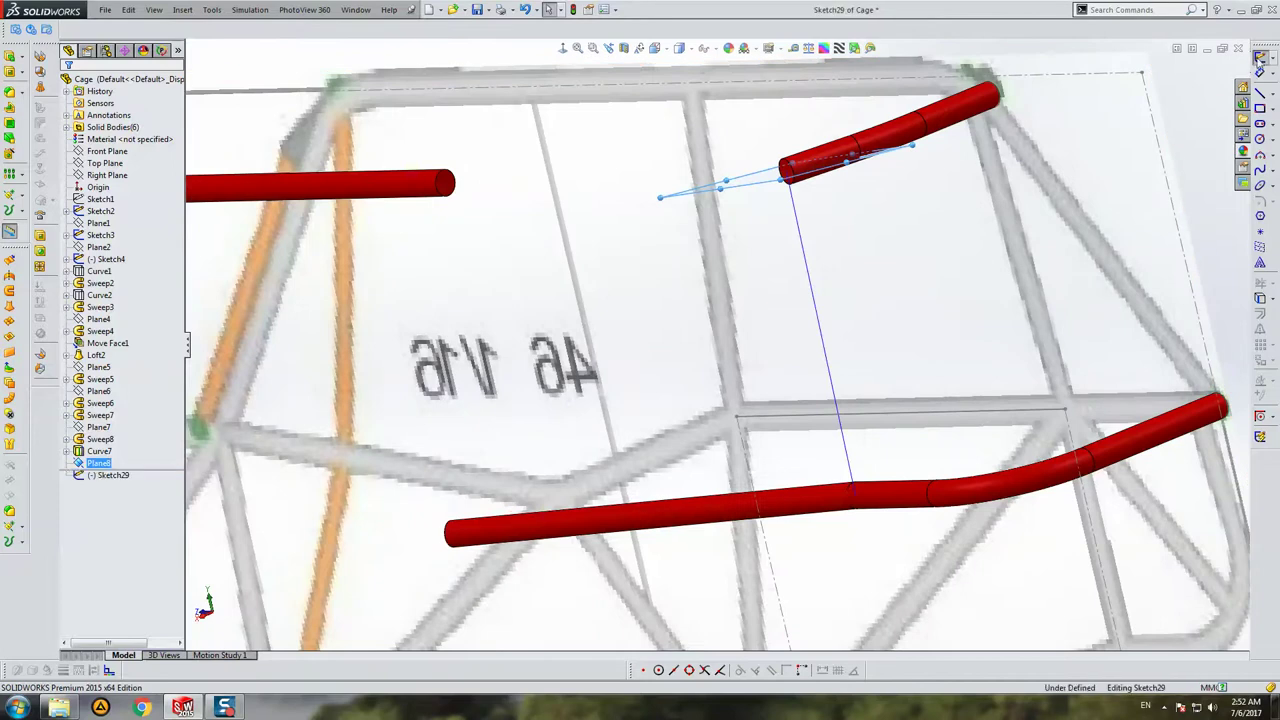
{"action": "middle_click_drag", "start_coordinate": [854, 208], "coordinate": [1272, 137]}
{"action": "left_click", "coordinate": [1259, 138]}
{"action": "scroll", "coordinate": [760, 220], "scroll_direction": "up", "scroll_amount": 5}
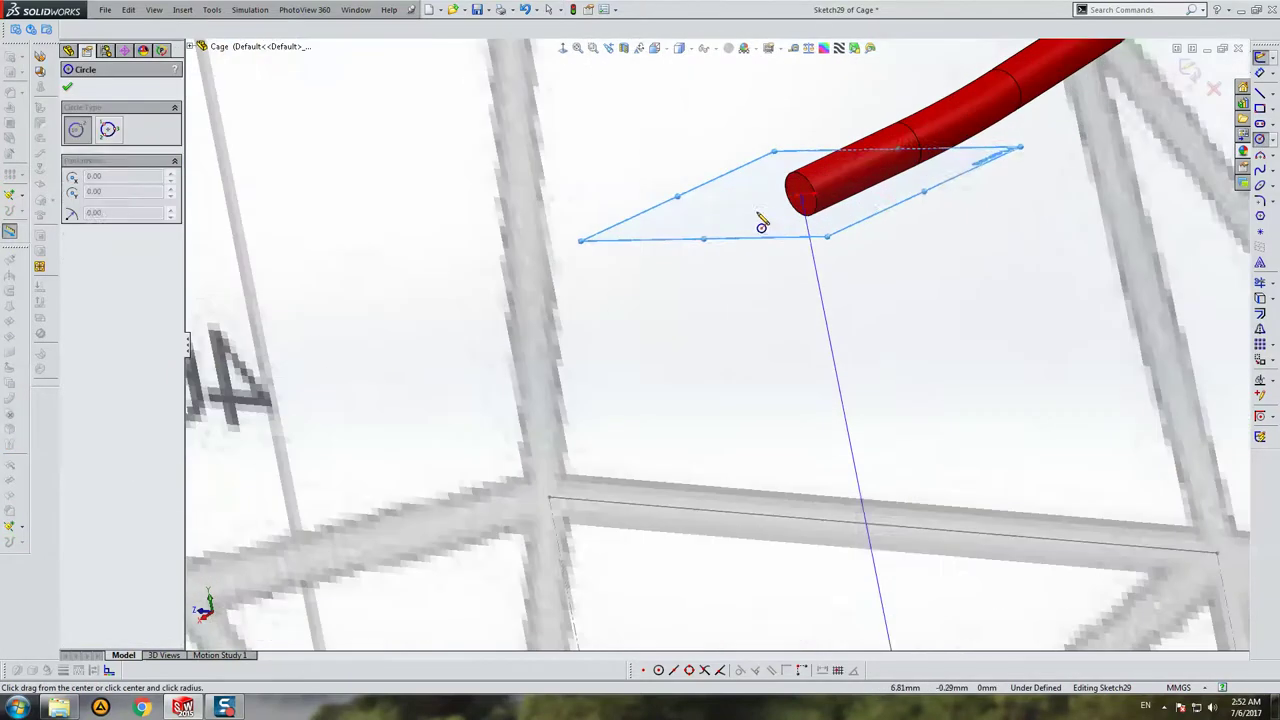
{"action": "left_click_drag", "start_coordinate": [744, 212], "coordinate": [758, 230]}
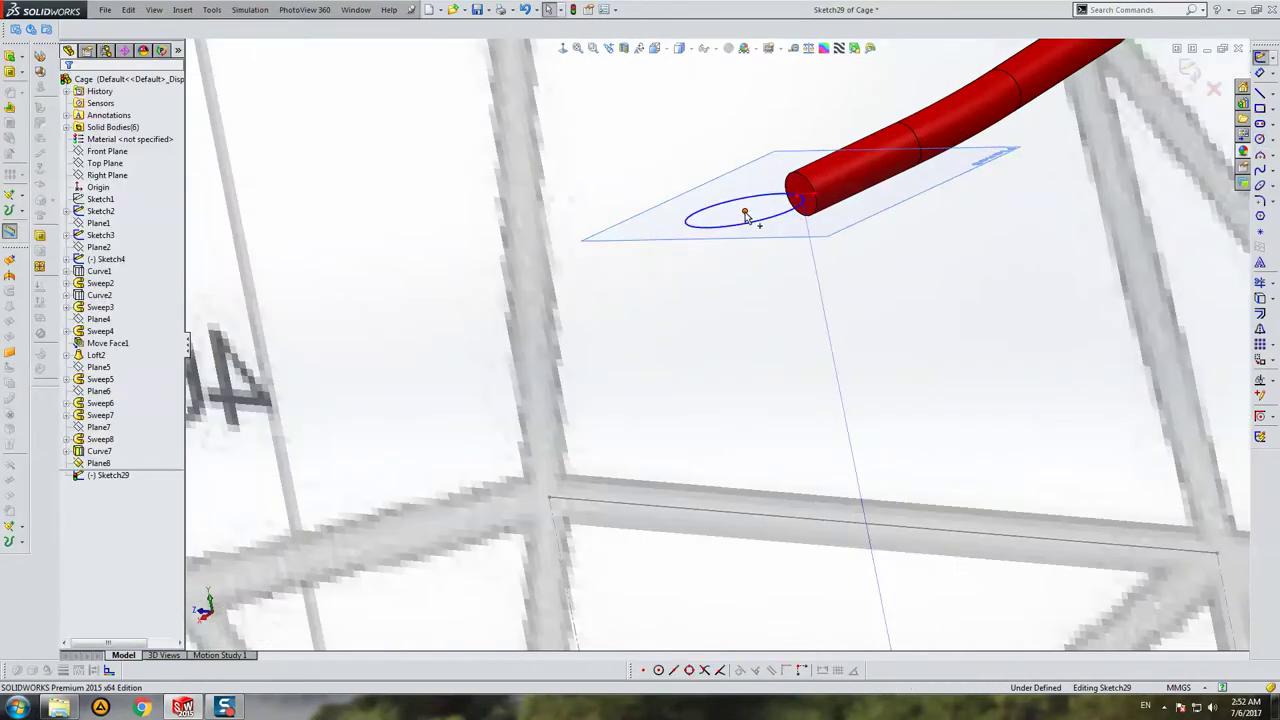
{"action": "left_click", "coordinate": [745, 215]}
{"action": "left_click", "coordinate": [814, 251], "text": "ctrl"}
{"action": "left_click", "coordinate": [90, 301]}
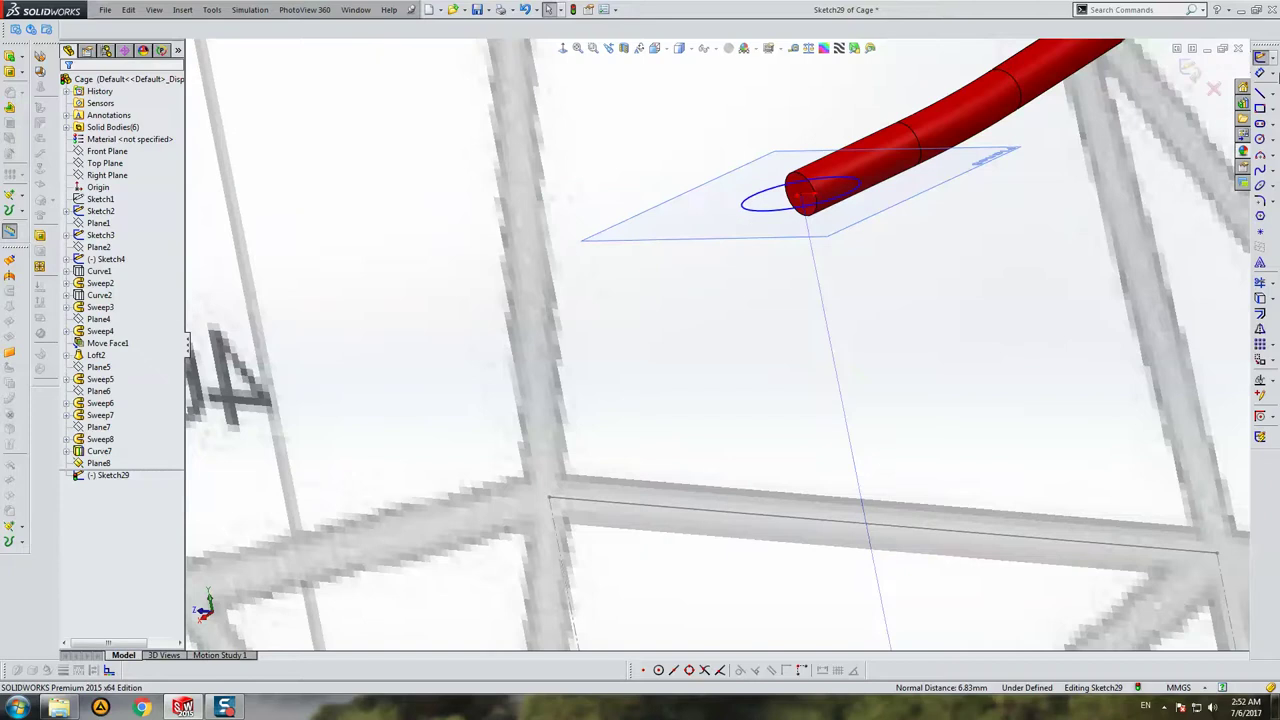
Step: Dimension the circle's diameter and exit the profile sketch Sketch29
{"action": "left_click", "coordinate": [1260, 75]}
{"action": "left_click", "coordinate": [748, 211]}
{"action": "left_click", "coordinate": [723, 223]}
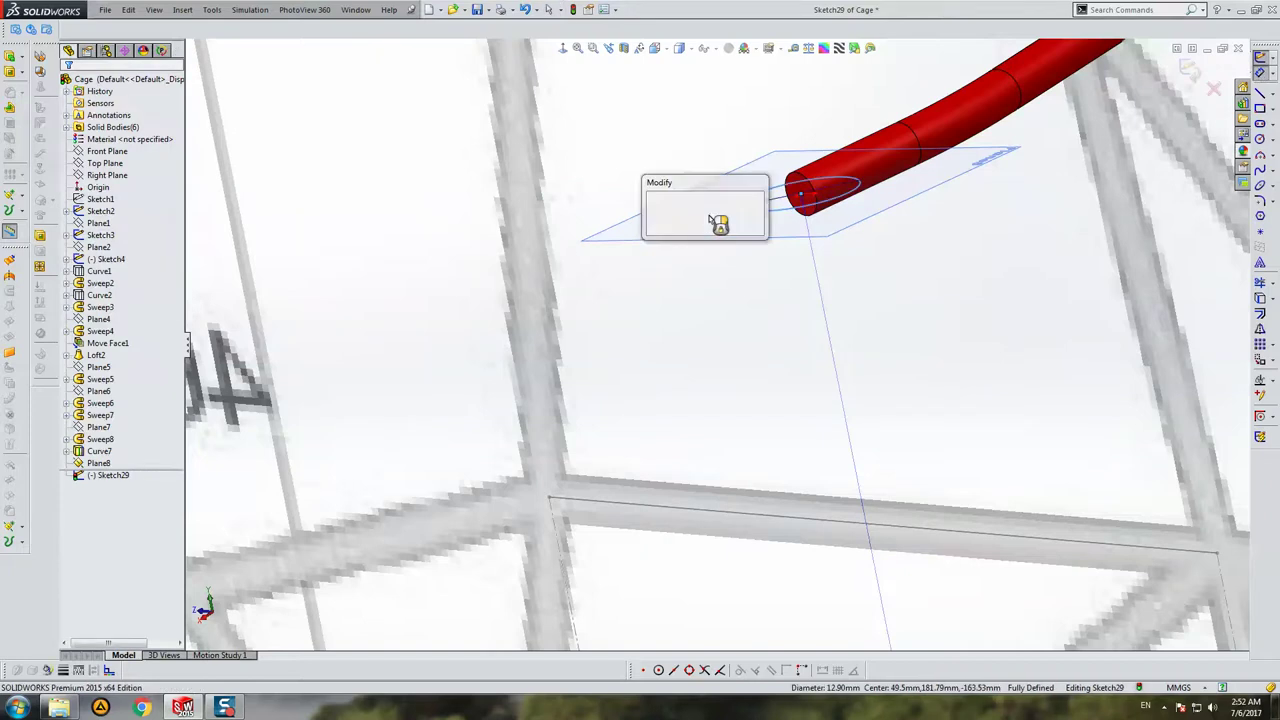
{"action": "key", "text": "Return"}
{"action": "key", "text": "Escape"}
{"action": "scroll", "coordinate": [787, 158], "scroll_direction": "up", "scroll_amount": 3}
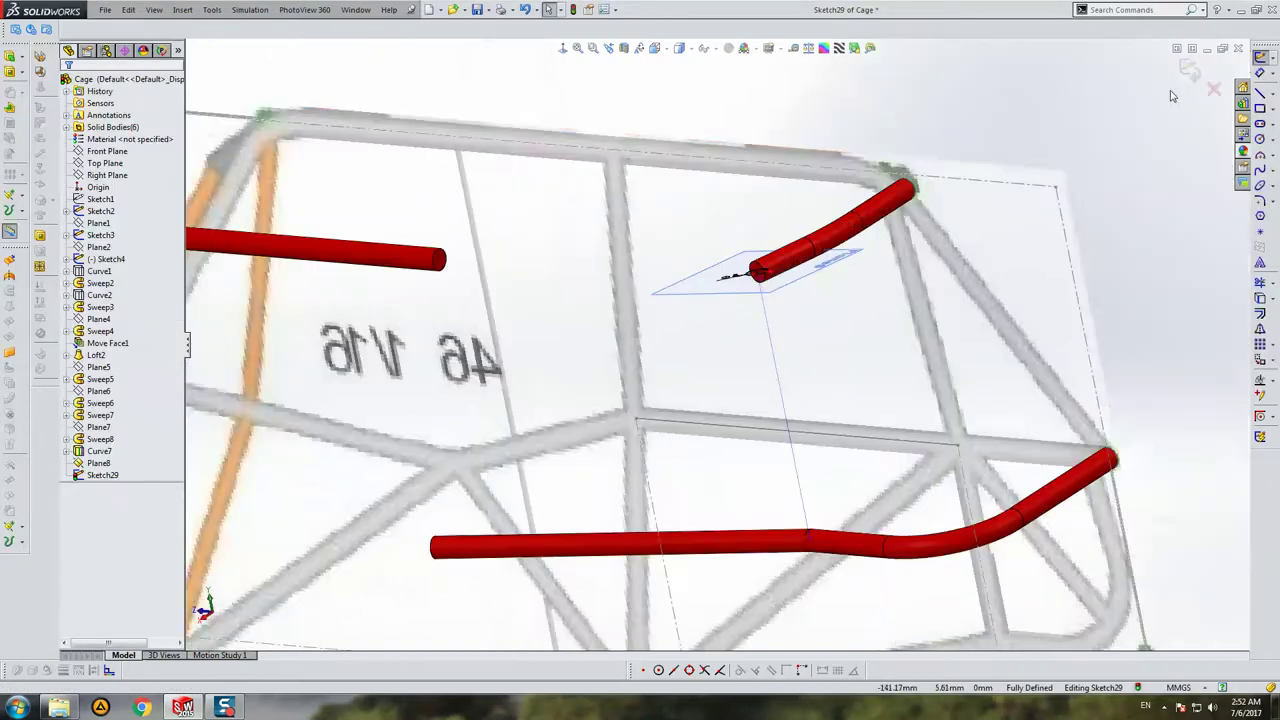
{"action": "right_click", "coordinate": [724, 272]}
{"action": "left_click", "coordinate": [716, 260]}
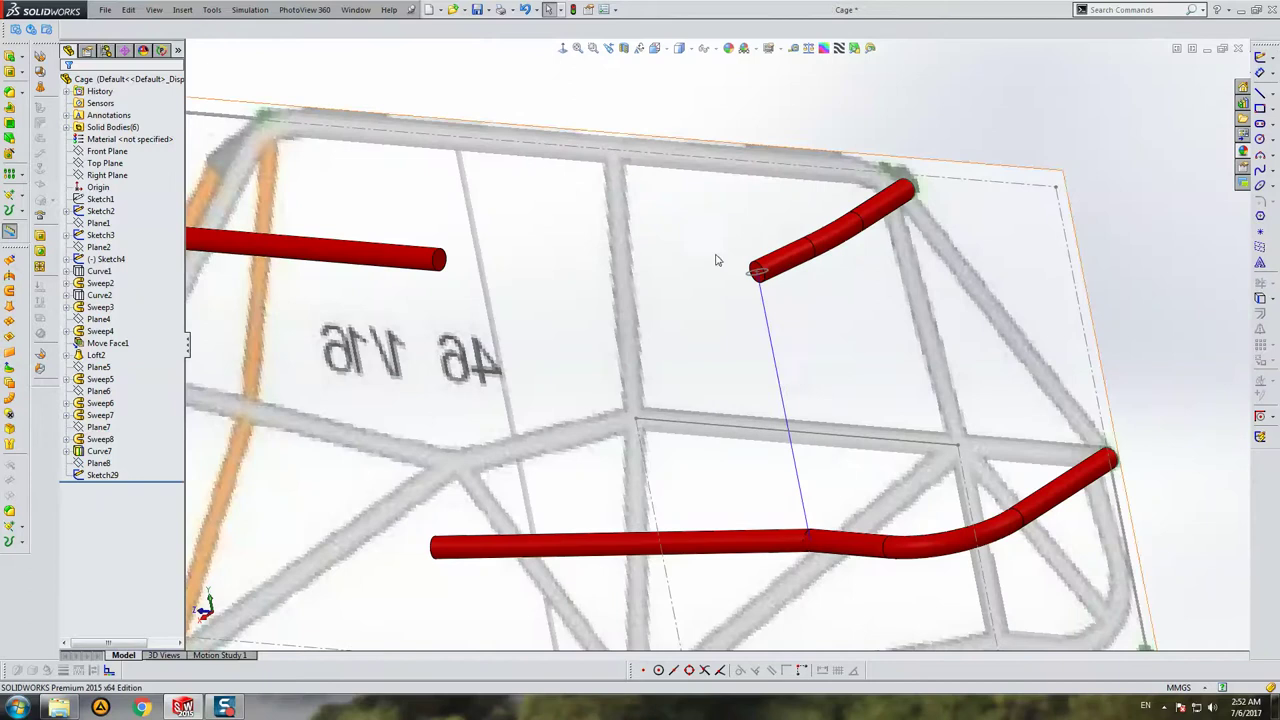
Step: Sweep the Sketch29 circle along Curve7 as an unmerged body, creating Sweep9
{"action": "left_click", "coordinate": [18, 57]}
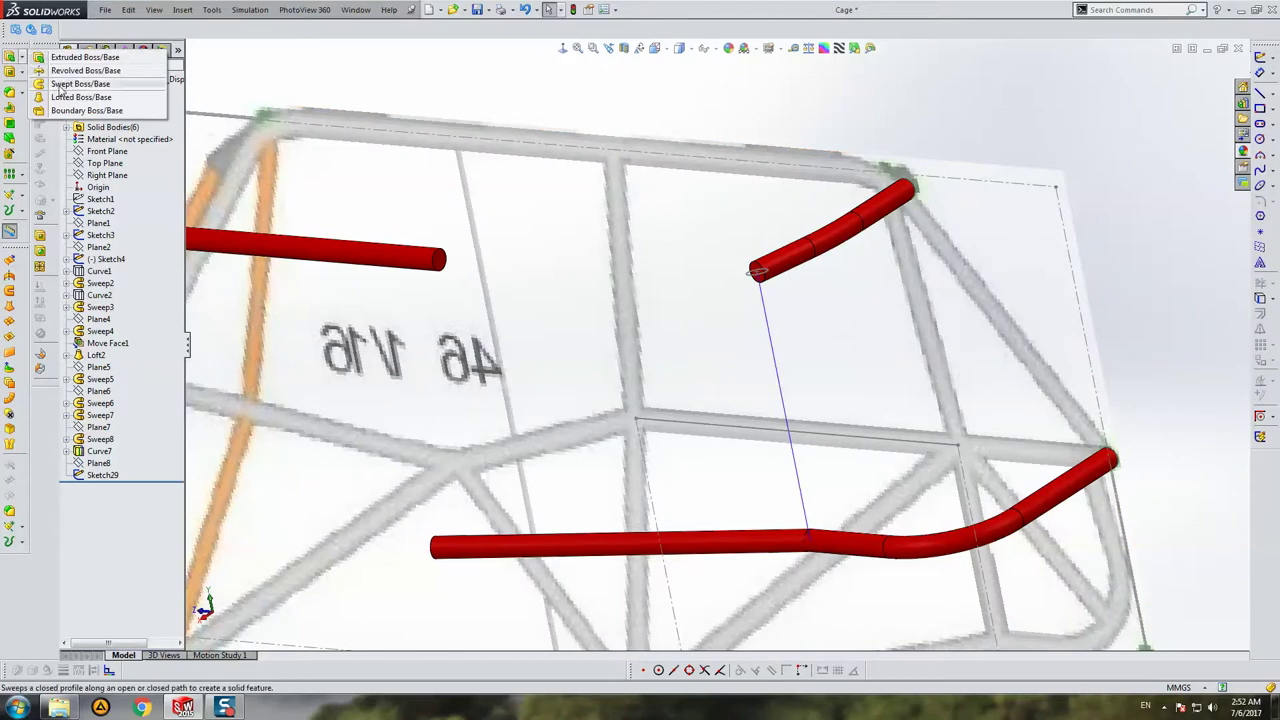
{"action": "left_click", "coordinate": [80, 84]}
{"action": "scroll", "coordinate": [757, 259], "scroll_direction": "down", "scroll_amount": 5}
{"action": "left_click", "coordinate": [746, 318]}
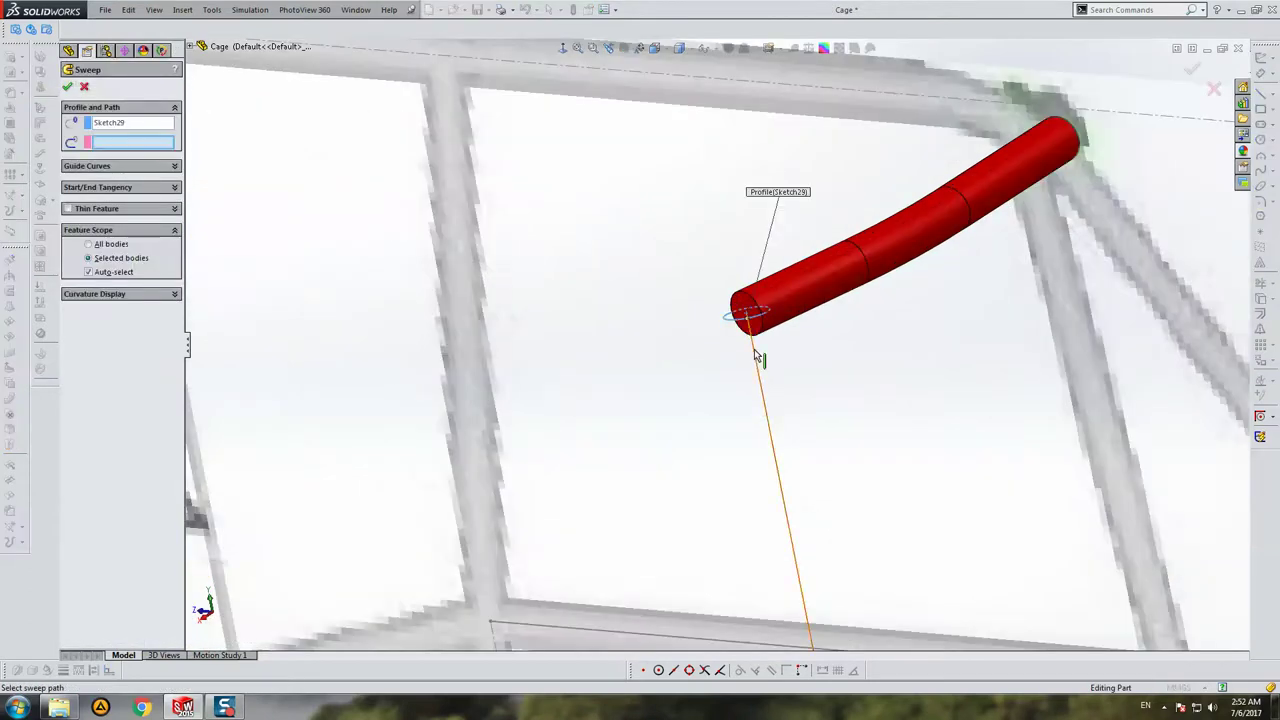
{"action": "left_click", "coordinate": [757, 357]}
{"action": "left_click", "coordinate": [83, 167]}
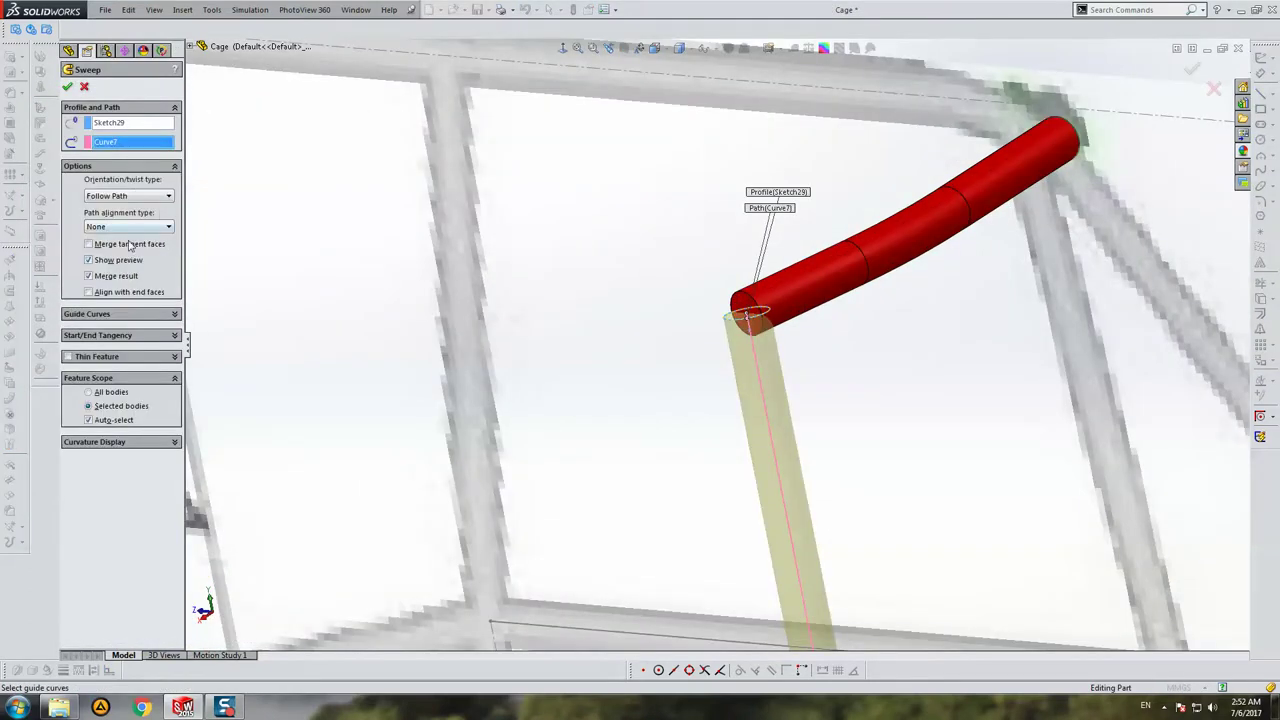
{"action": "key", "text": "Return"}
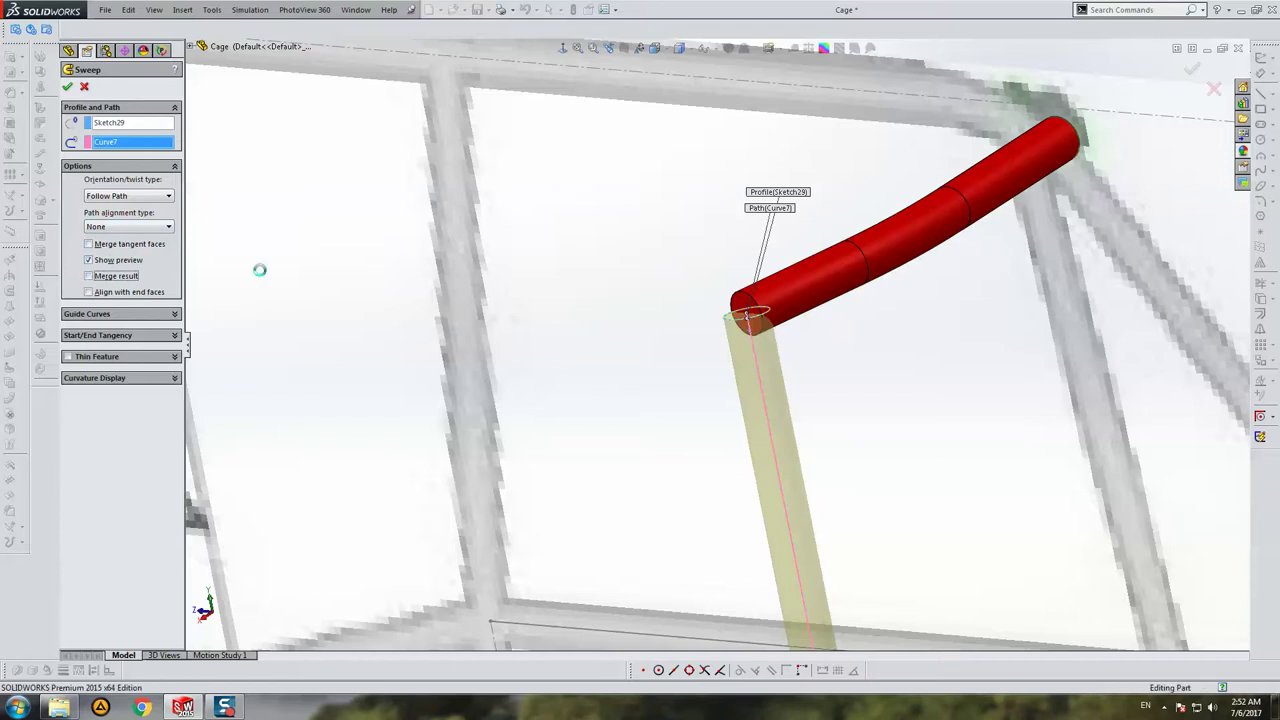
{"action": "mouse_move", "coordinate": [260, 274]}
{"action": "middle_mouse_down"}
{"action": "mouse_move", "coordinate": [703, 415]}
{"action": "mouse_move", "coordinate": [843, 325]}
{"action": "middle_mouse_up"}
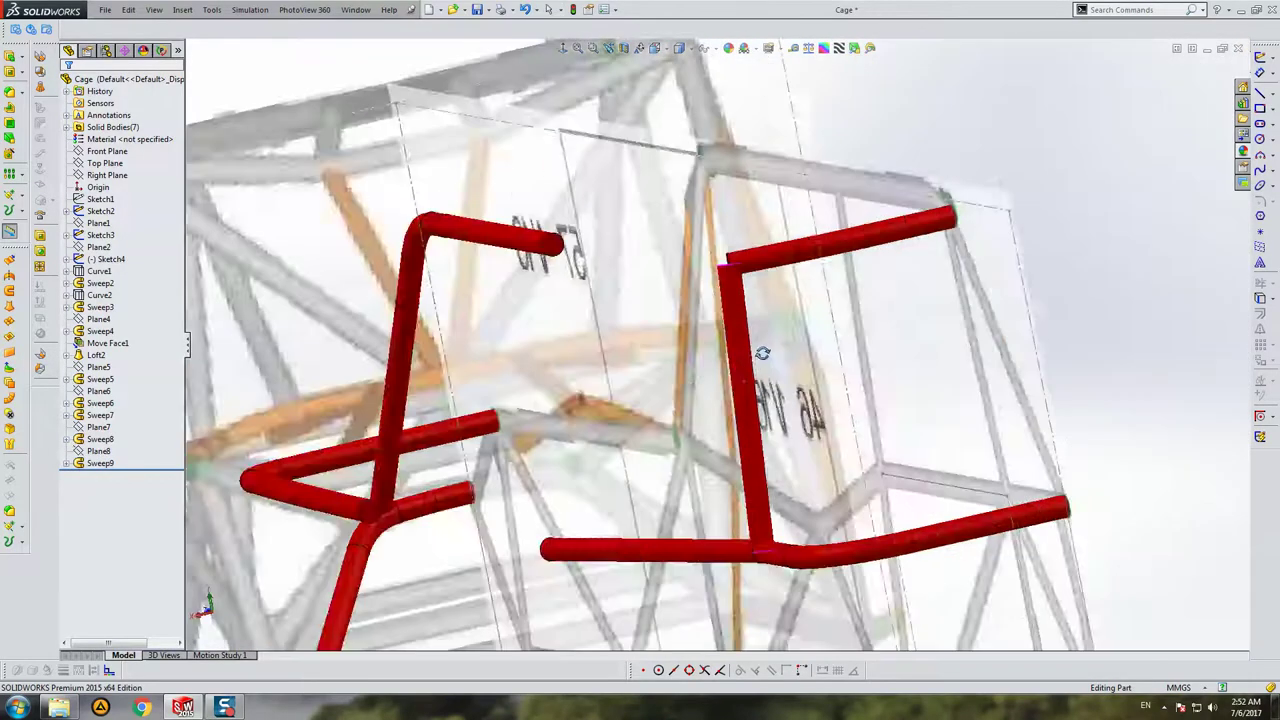
{"action": "scroll", "coordinate": [711, 374], "scroll_direction": "down", "scroll_amount": 3}
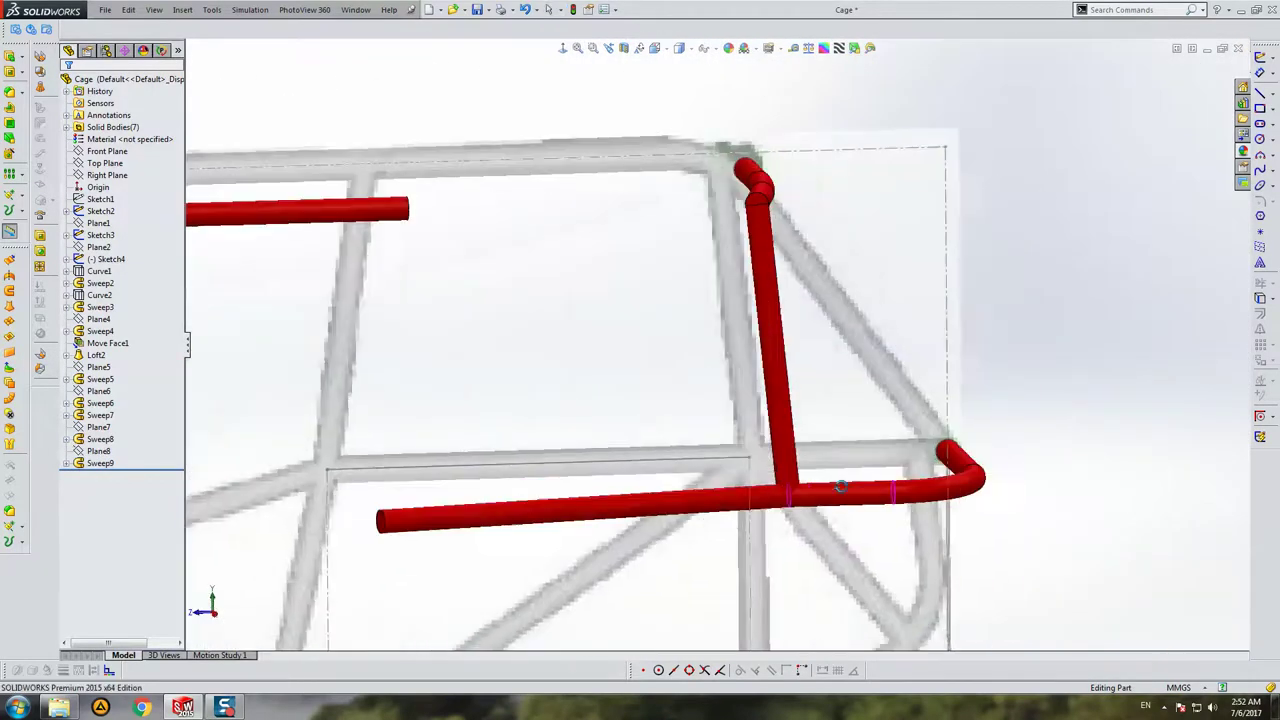
{"action": "middle_click_drag", "start_coordinate": [711, 374], "coordinate": [815, 471]}
{"action": "scroll", "coordinate": [815, 471], "scroll_direction": "down", "scroll_amount": 2}
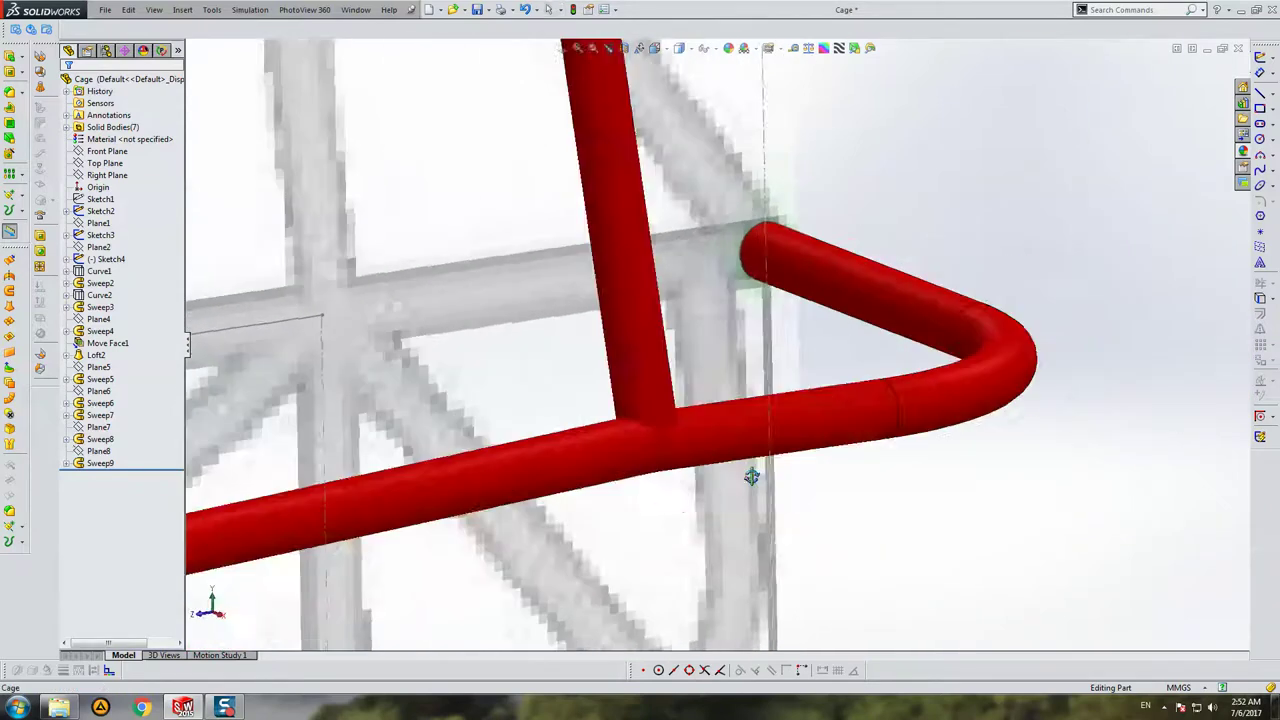
{"action": "scroll", "coordinate": [751, 474], "scroll_direction": "up", "scroll_amount": 4}
{"action": "mouse_move", "coordinate": [748, 377]}
{"action": "middle_mouse_down"}
{"action": "mouse_move", "coordinate": [716, 446]}
{"action": "mouse_move", "coordinate": [686, 403]}
{"action": "mouse_move", "coordinate": [709, 466]}
{"action": "mouse_move", "coordinate": [706, 545]}
{"action": "mouse_move", "coordinate": [669, 406]}
{"action": "middle_mouse_up"}
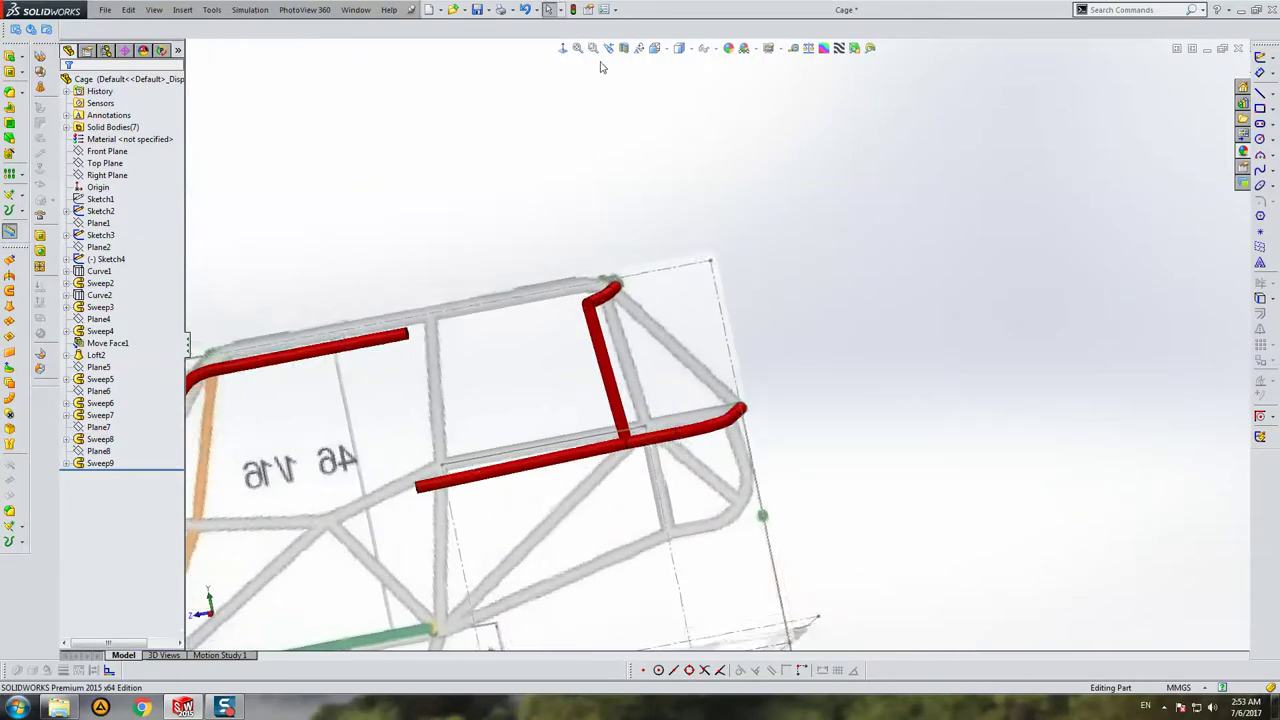
{"action": "left_click", "coordinate": [563, 48]}
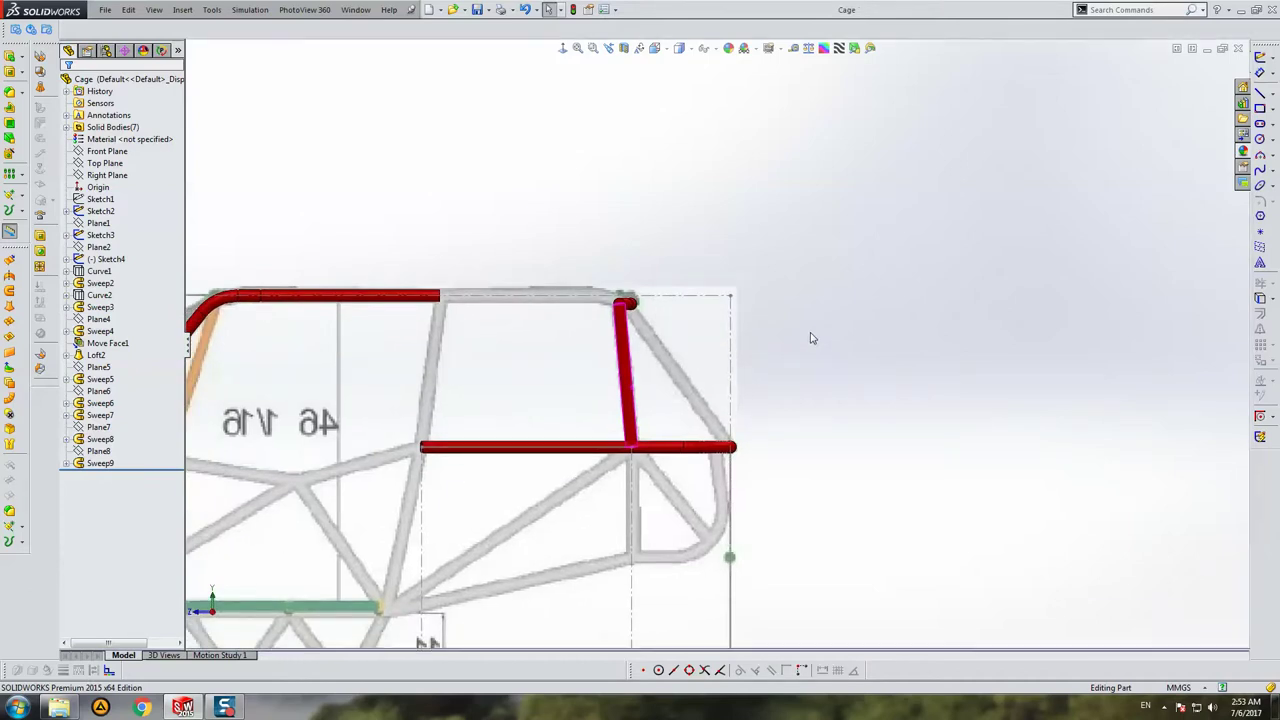
{"action": "key", "text": "ctrl+5"}
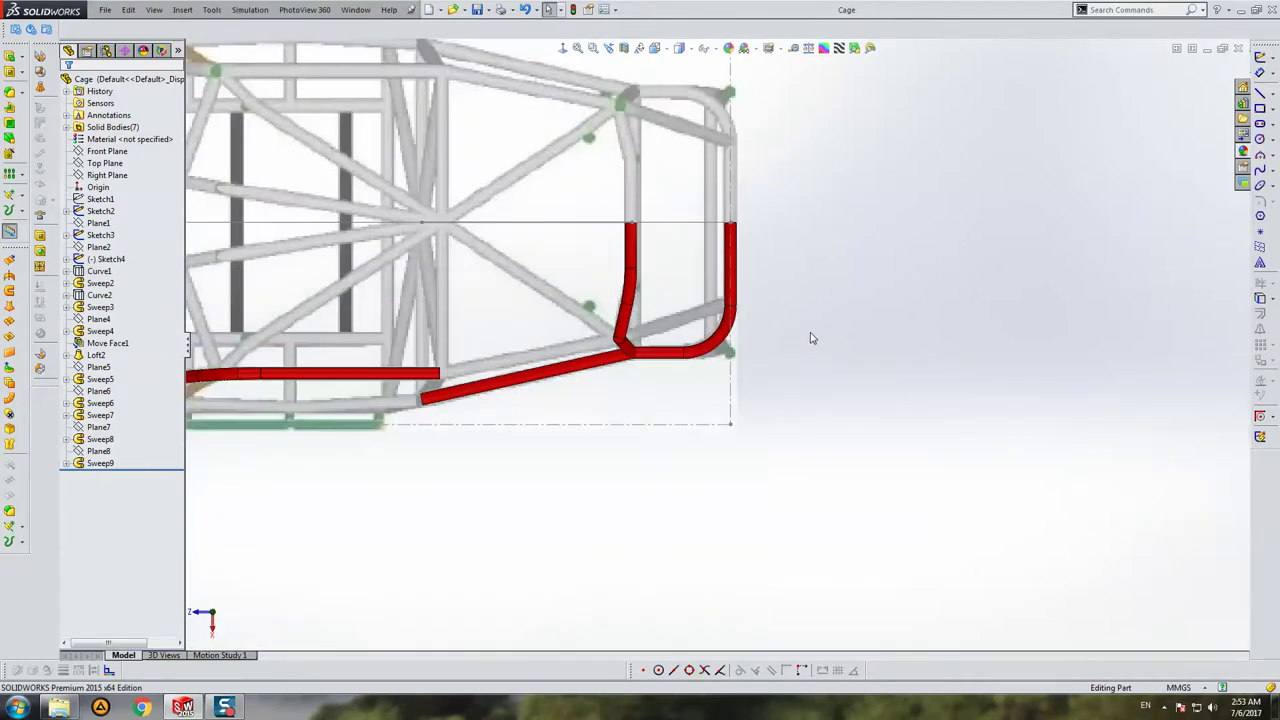
{"action": "scroll", "coordinate": [625, 352], "scroll_direction": "down", "scroll_amount": 2}
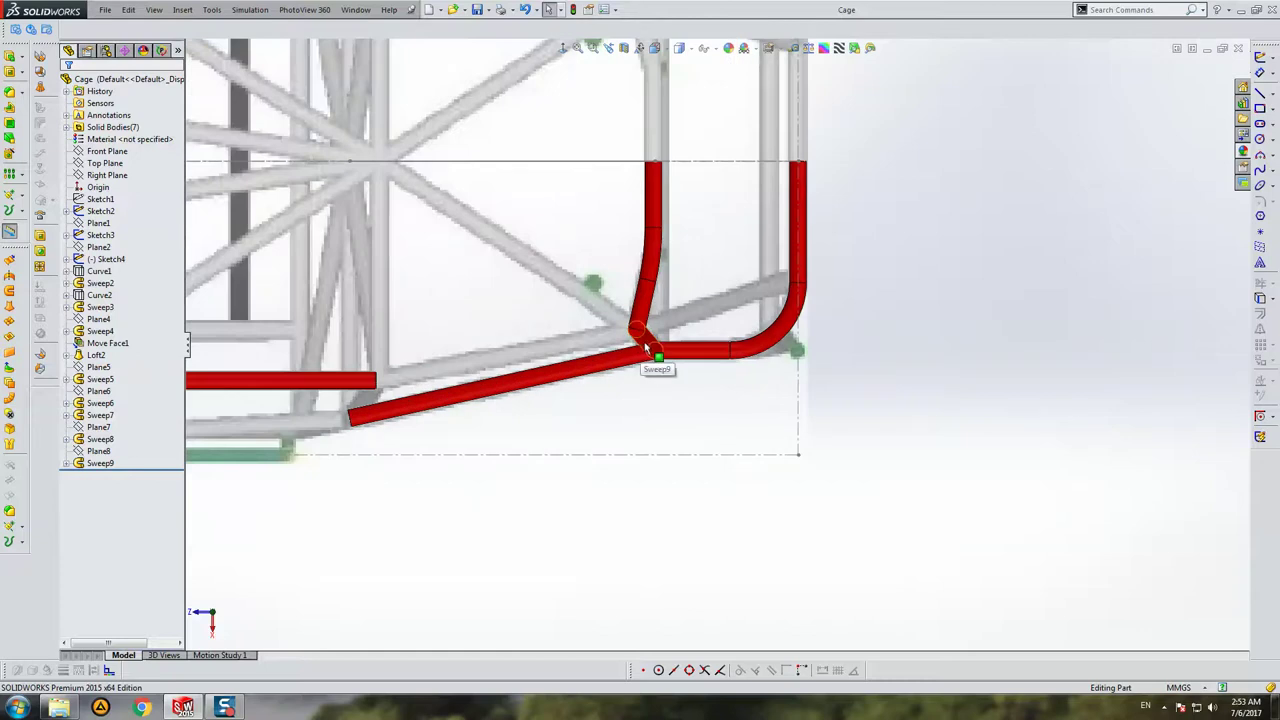
{"action": "key", "text": "ctrl+1"}
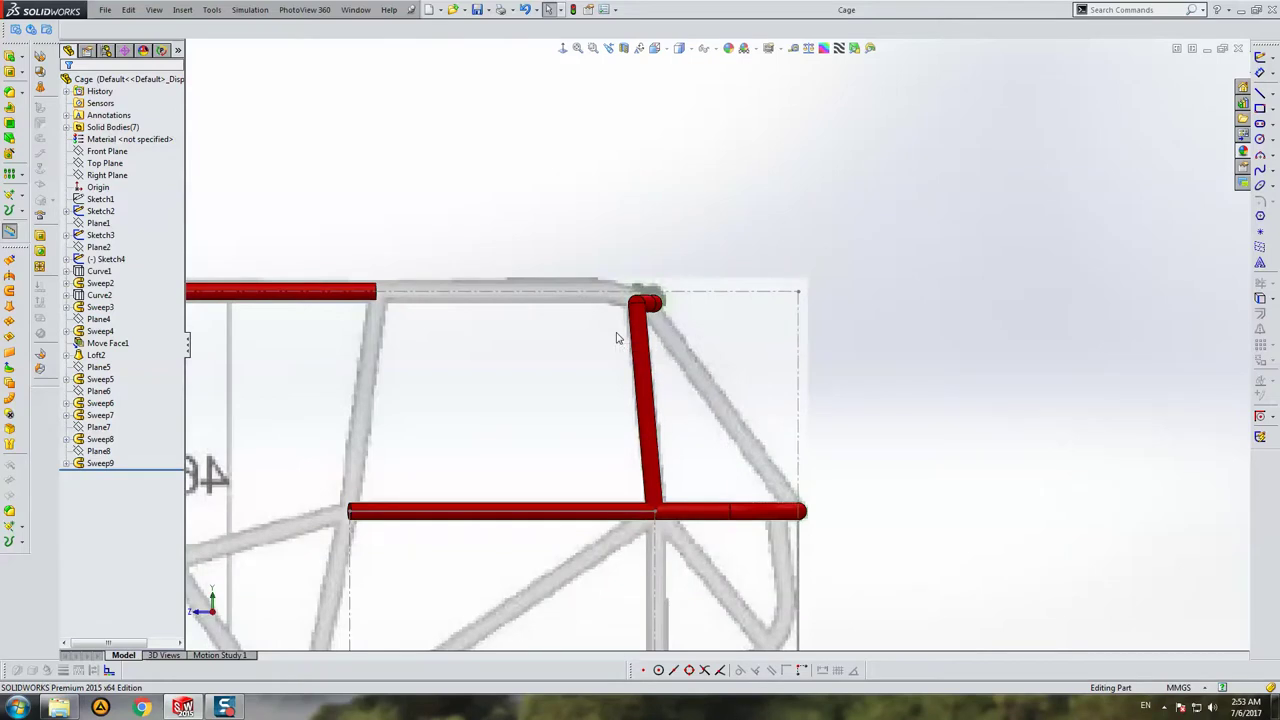
Step: Inspect the source sketches of the upper left tube's curve in the feature tree
{"action": "scroll", "coordinate": [400, 290], "scroll_direction": "down", "scroll_amount": 3}
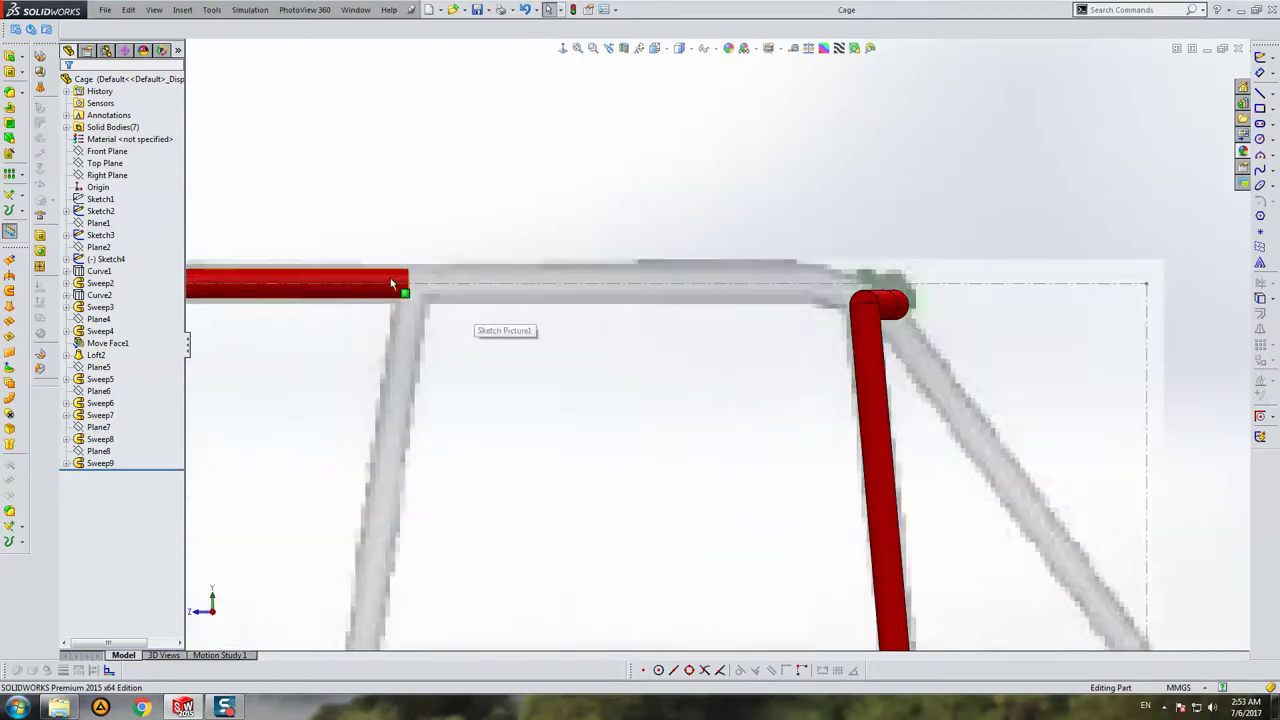
{"action": "left_click", "coordinate": [395, 288]}
{"action": "left_click", "coordinate": [66, 380]}
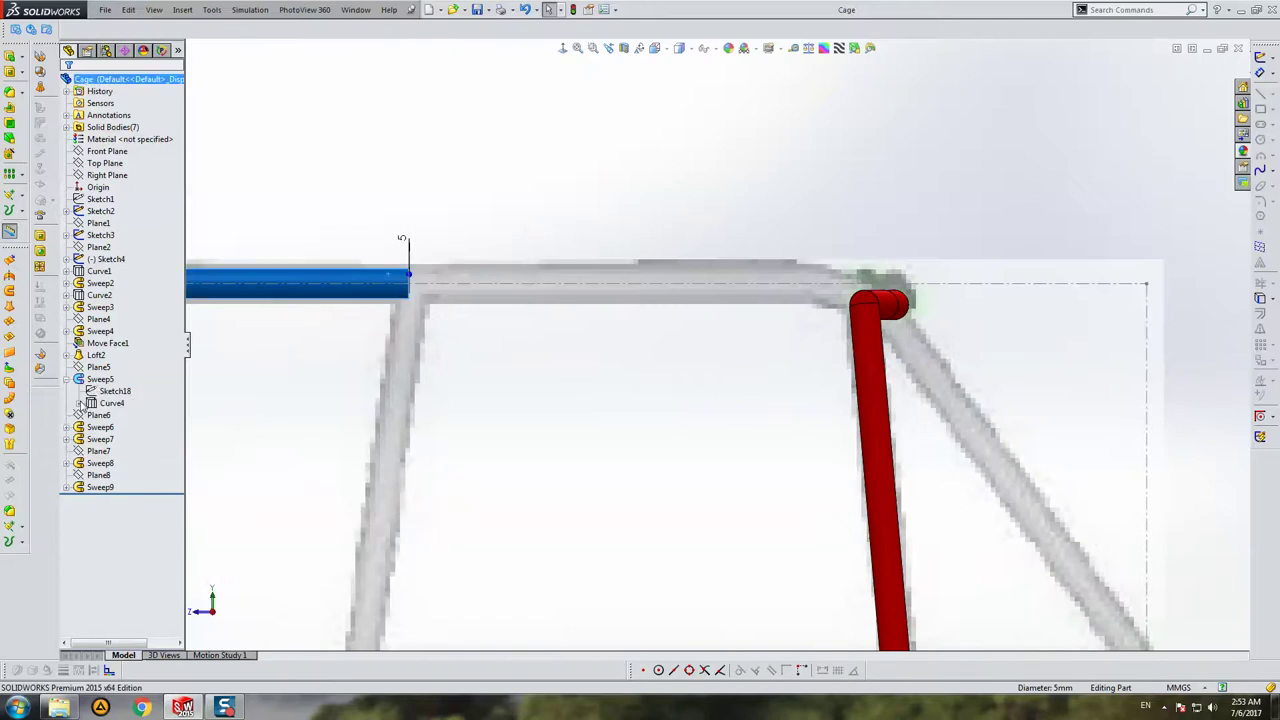
{"action": "left_click", "coordinate": [81, 403]}
{"action": "left_click", "coordinate": [120, 414]}
{"action": "left_click", "coordinate": [120, 426]}
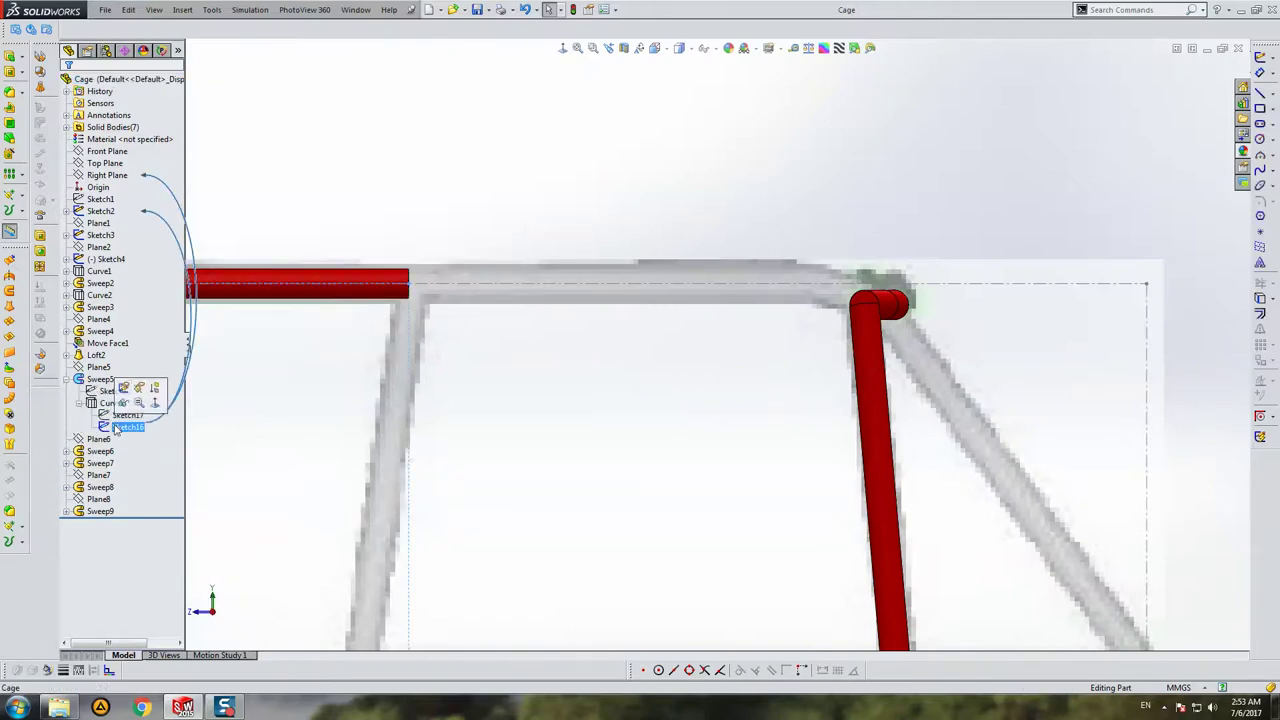
{"action": "left_click", "coordinate": [125, 404]}
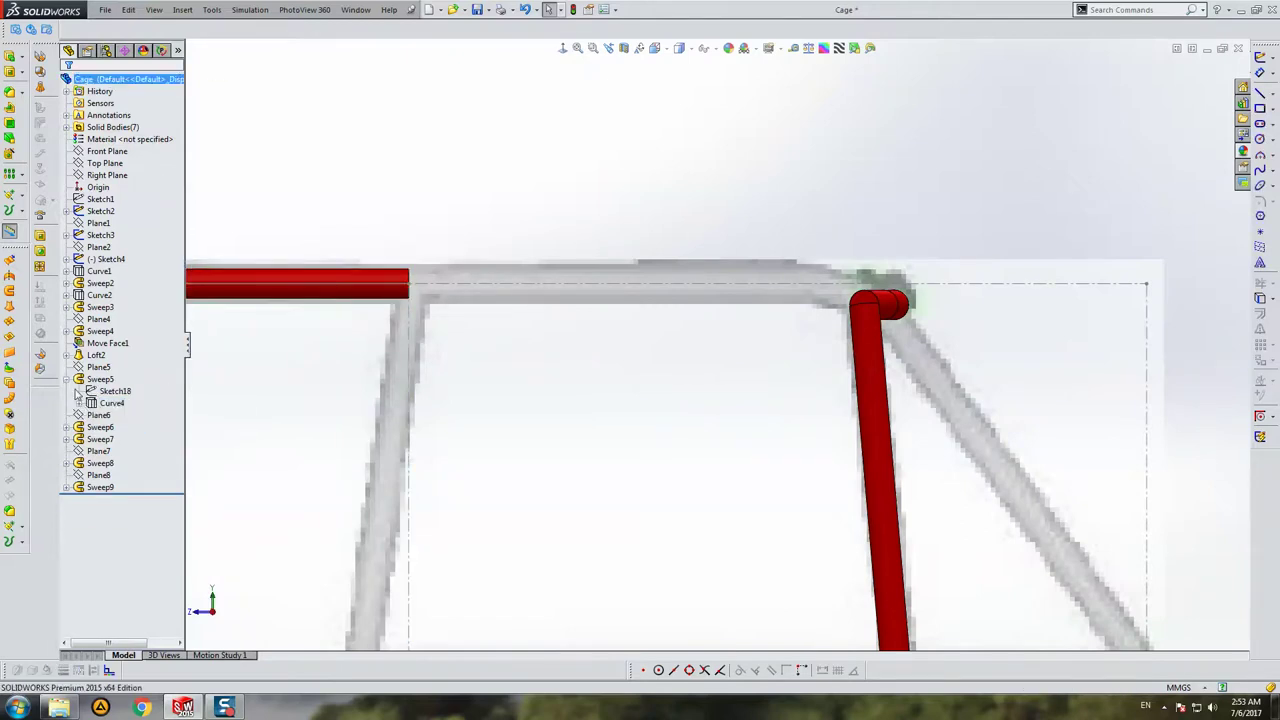
{"action": "left_click", "coordinate": [390, 300]}
{"action": "scroll", "coordinate": [580, 197], "scroll_direction": "up", "scroll_amount": 2}
Step: On the Right Plane, sketch a line along the top rail from the upper left tube's end
{"action": "left_click", "coordinate": [107, 175]}
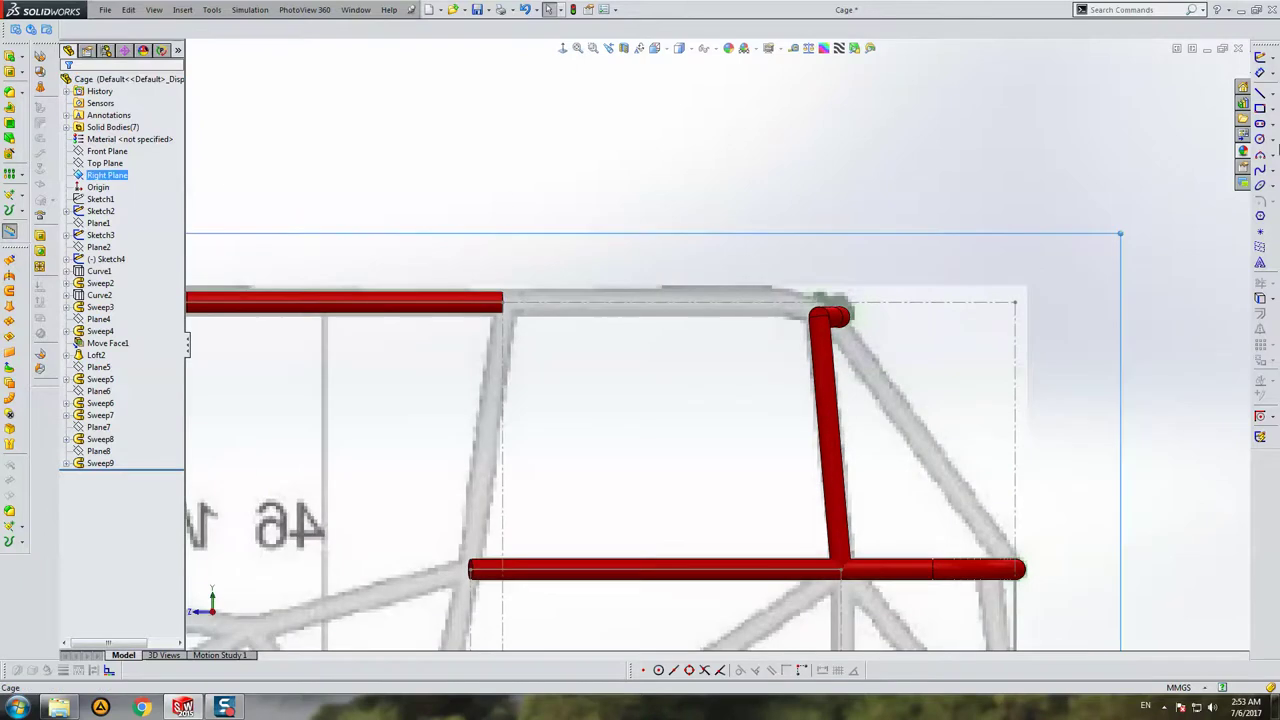
{"action": "left_click", "coordinate": [1260, 93]}
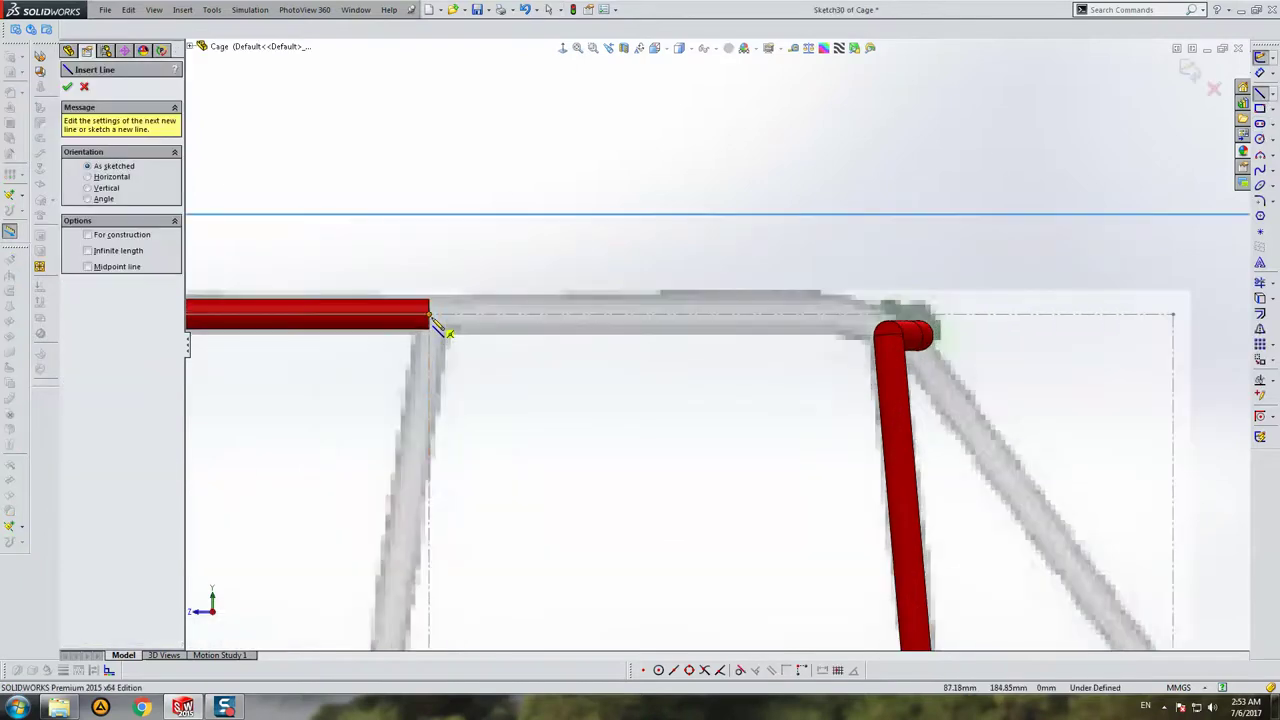
{"action": "left_click", "coordinate": [430, 316]}
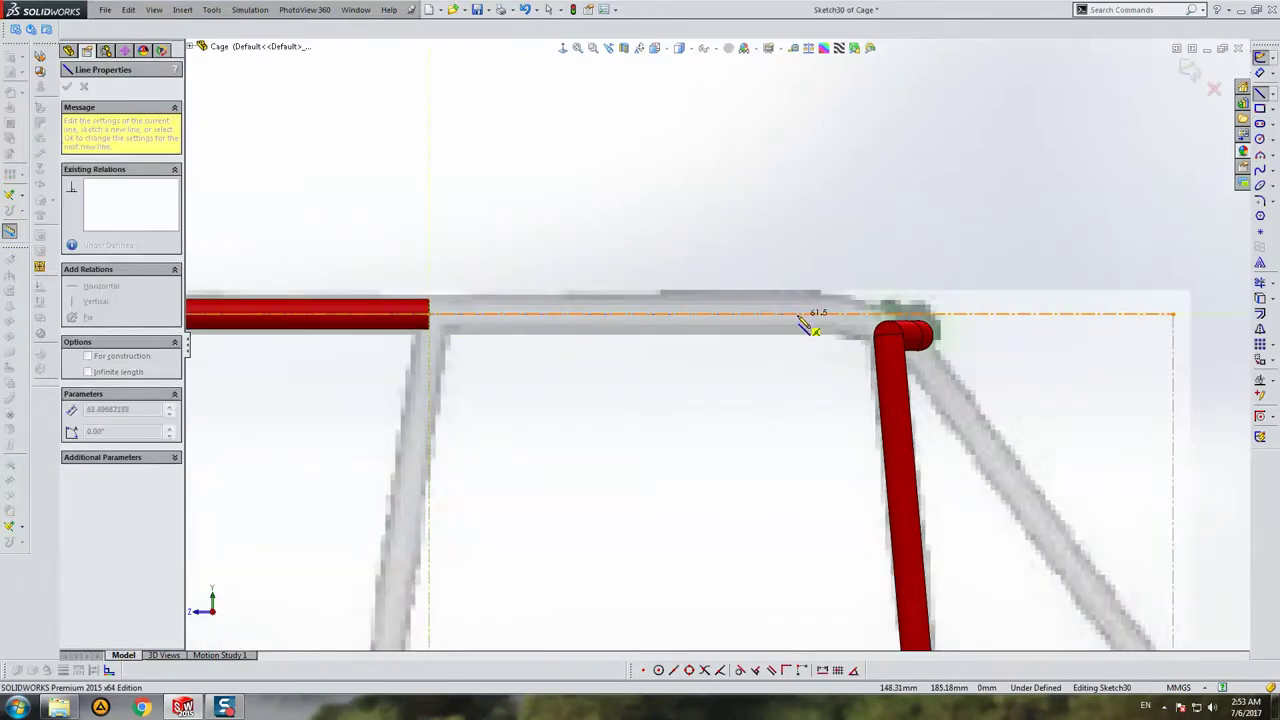
{"action": "left_click", "coordinate": [650, 314]}
{"action": "key", "text": "Escape"}
{"action": "scroll", "coordinate": [857, 357], "scroll_direction": "down", "scroll_amount": 2}
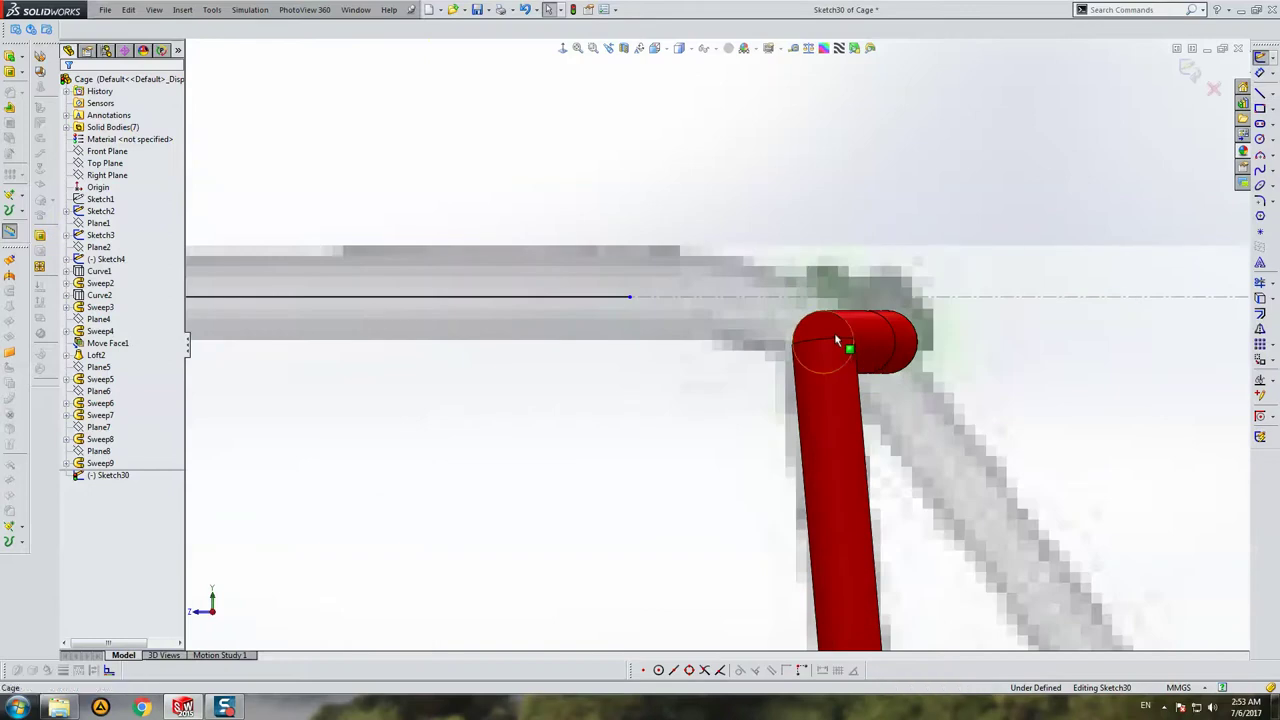
Step: Show Sketch25 and draw a tangent arc from the top-rail line to the upright tube's top
{"action": "left_click", "coordinate": [67, 440]}
{"action": "left_click", "coordinate": [114, 461]}
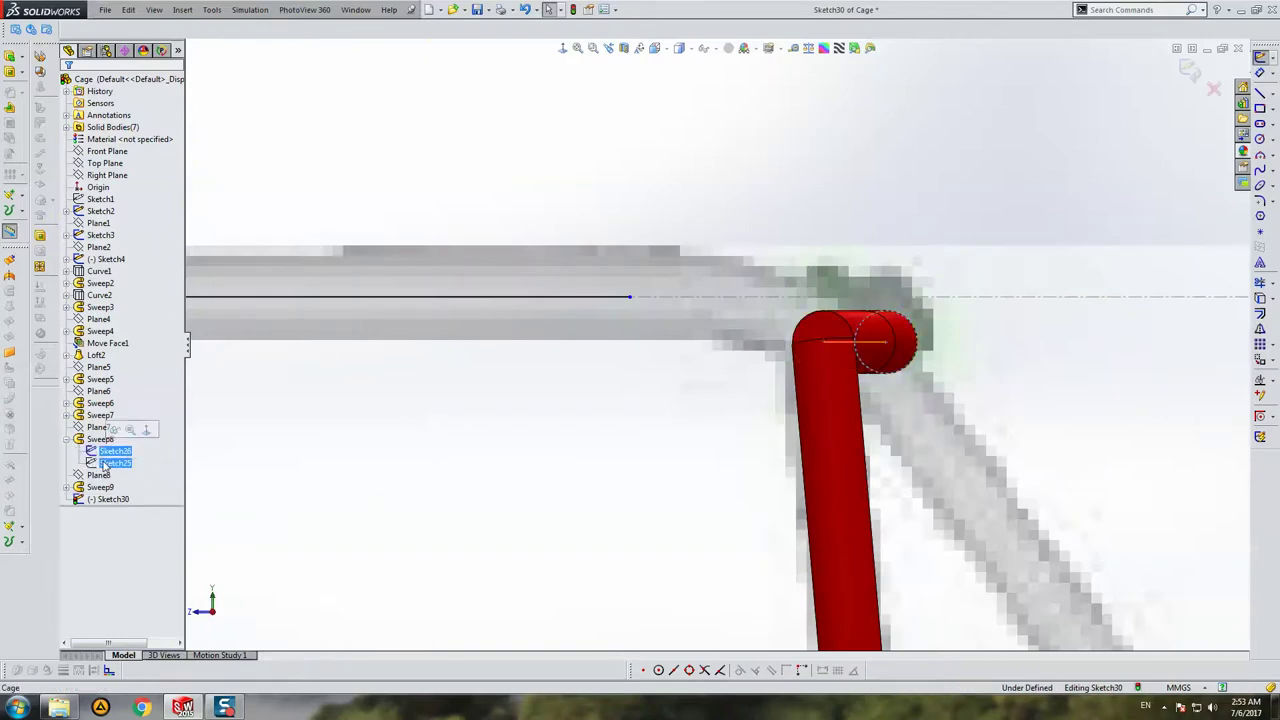
{"action": "left_click", "coordinate": [112, 443]}
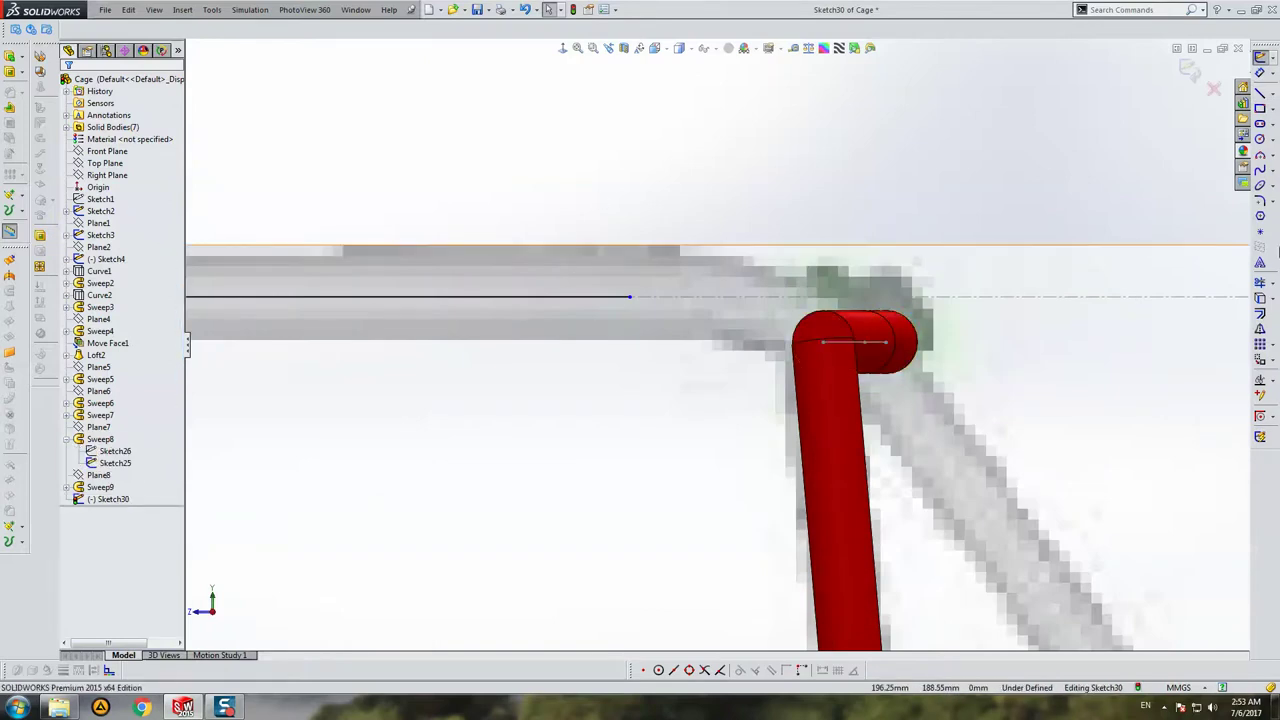
{"action": "left_click", "coordinate": [1259, 158]}
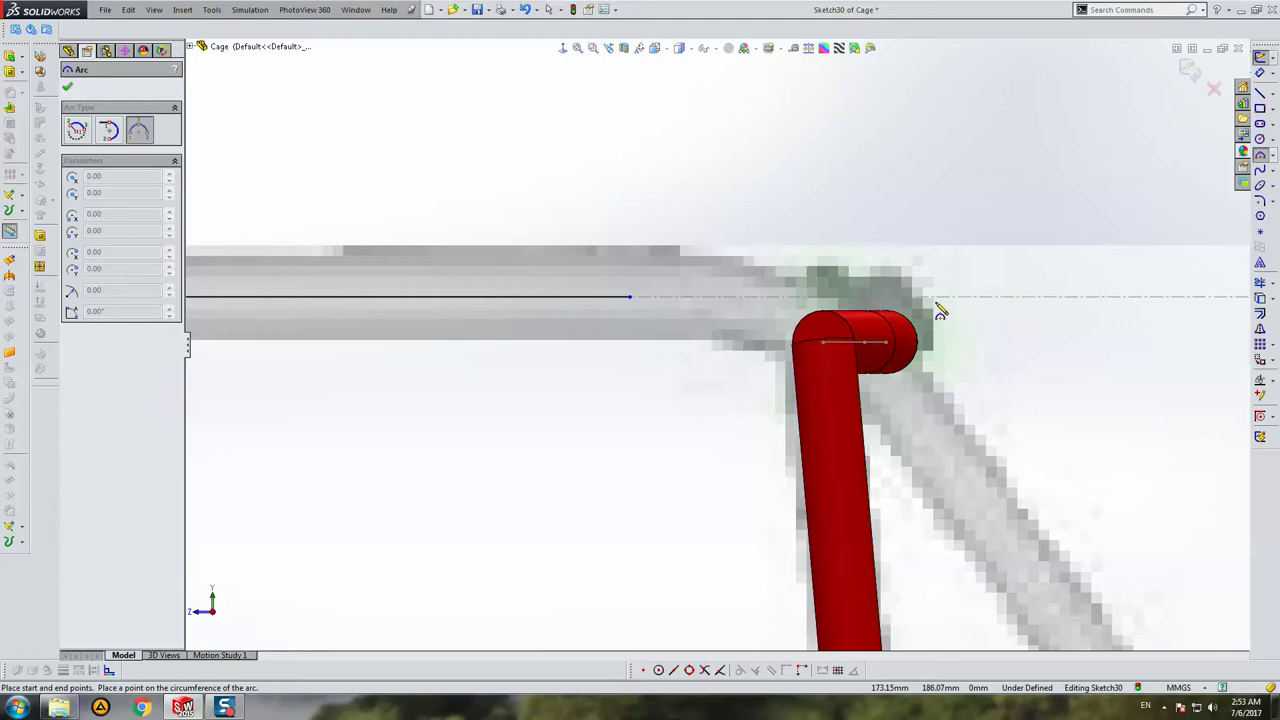
{"action": "left_click", "coordinate": [825, 343]}
{"action": "left_click", "coordinate": [630, 297]}
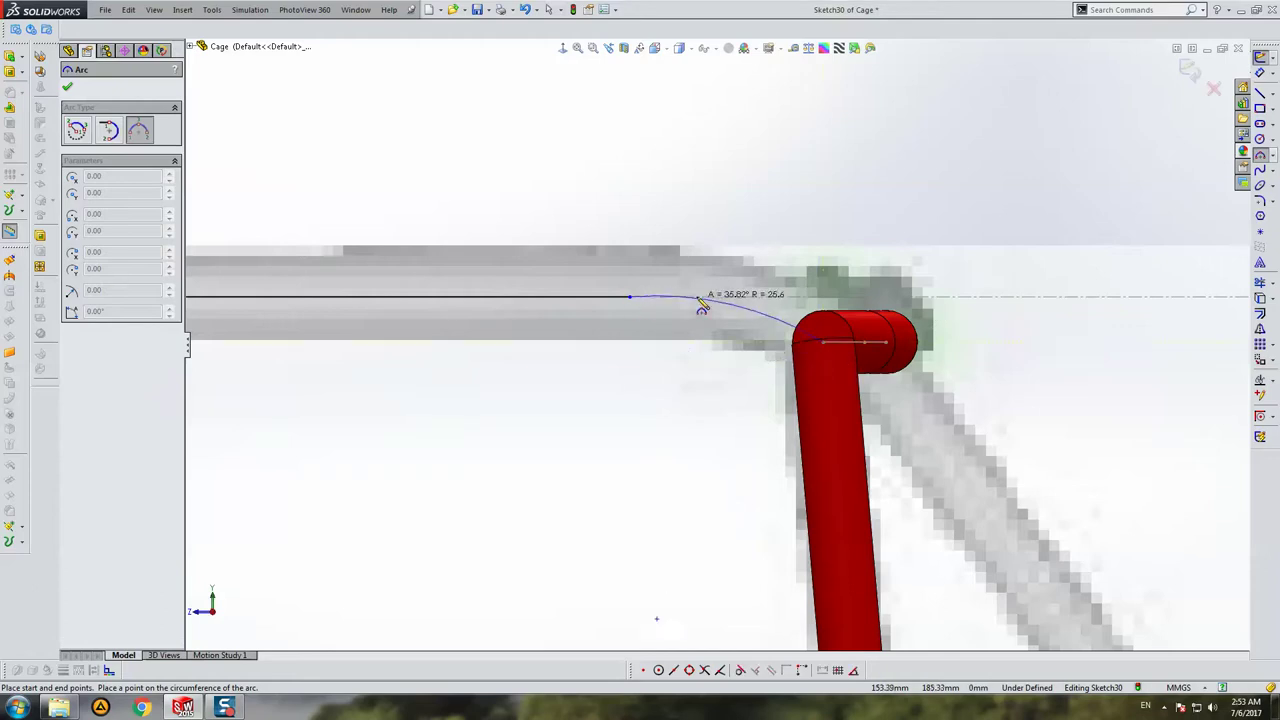
{"action": "left_click", "coordinate": [770, 318]}
{"action": "key", "text": "Escape"}
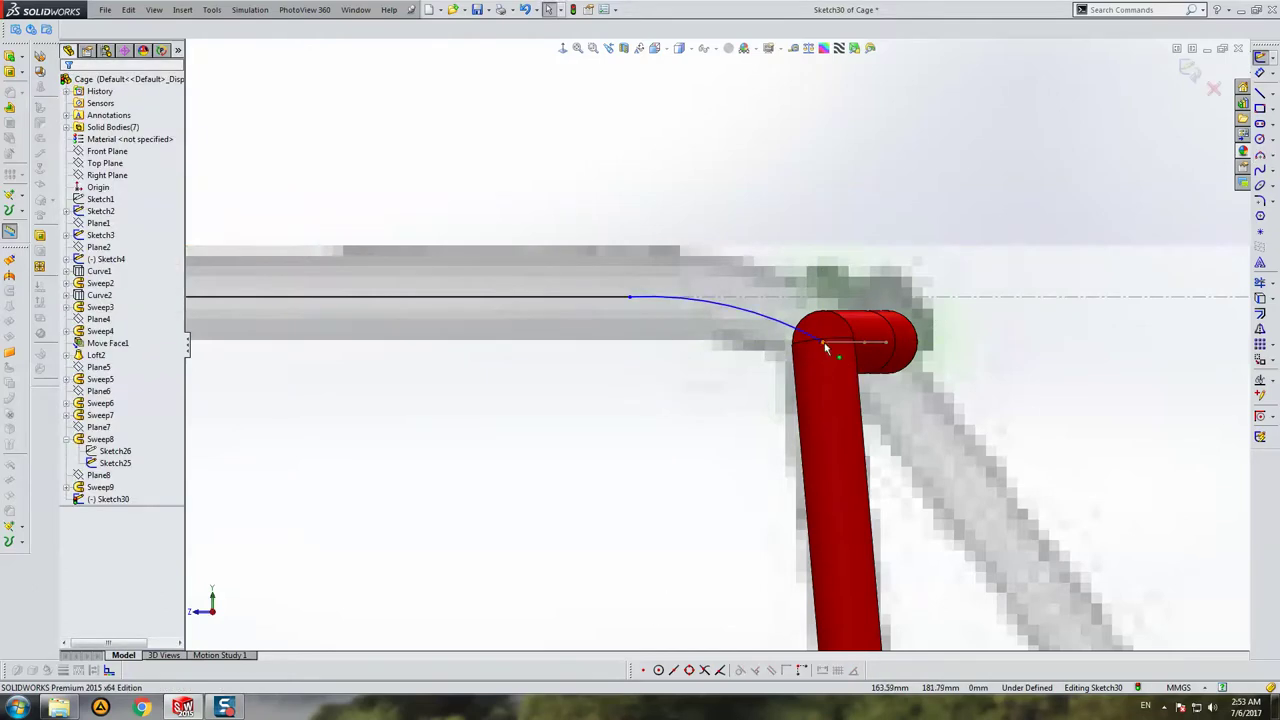
Step: Make the arc's end coincident with Sketch25's end point at the tube elbow
{"action": "mouse_move", "coordinate": [826, 344]}
{"action": "left_mouse_down"}
{"action": "mouse_move", "coordinate": [790, 343]}
{"action": "mouse_move", "coordinate": [833, 342]}
{"action": "left_mouse_up"}
{"action": "scroll", "coordinate": [798, 343], "scroll_direction": "down", "scroll_amount": 1}
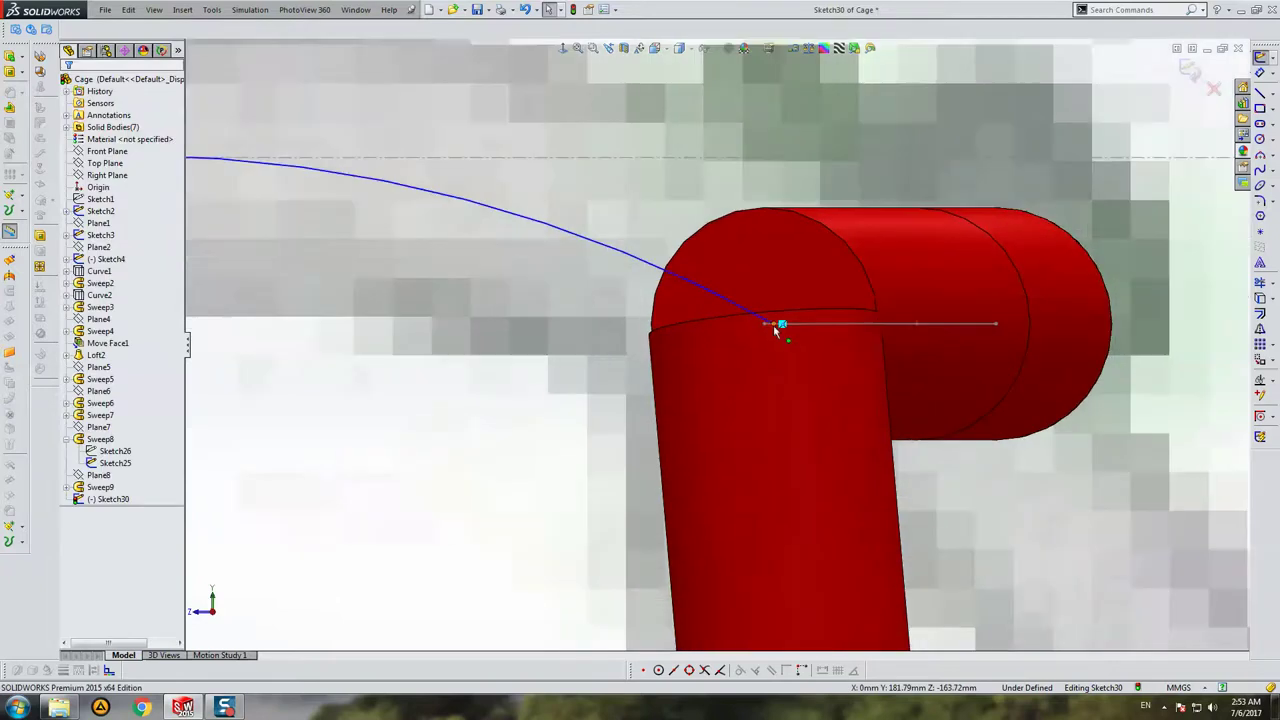
{"action": "left_click", "coordinate": [771, 325]}
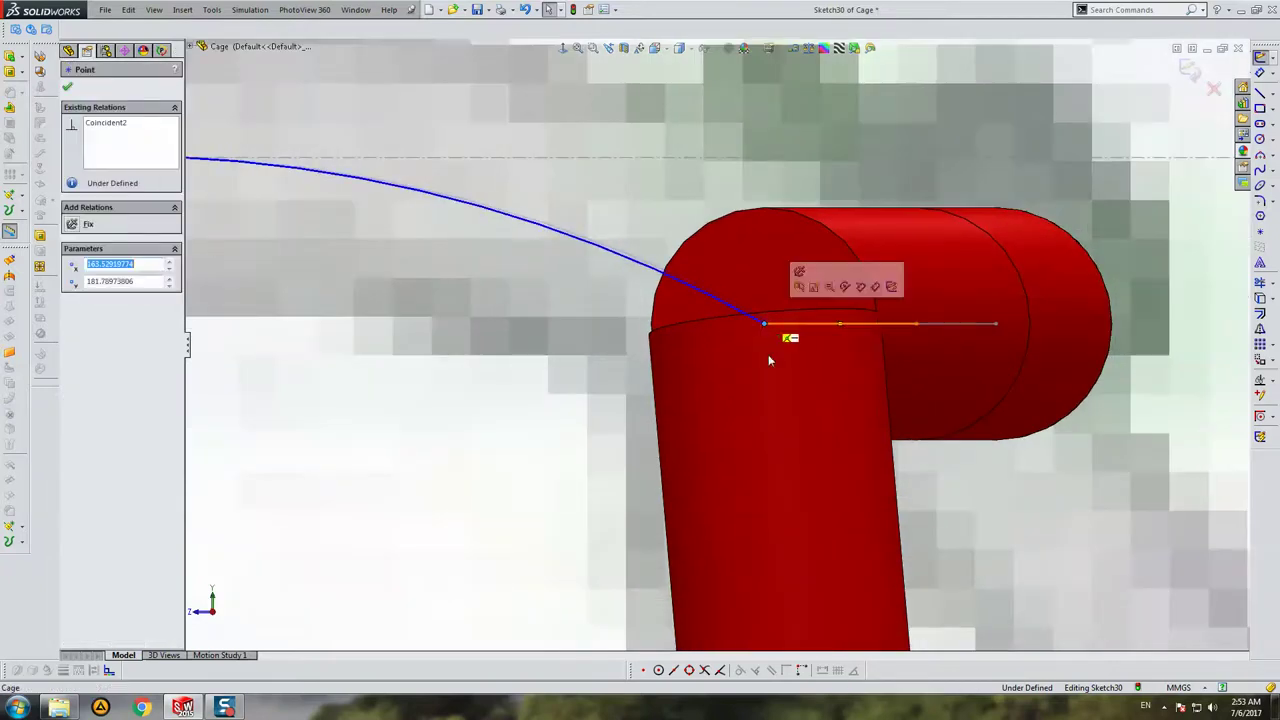
{"action": "scroll", "coordinate": [768, 352], "scroll_direction": "up", "scroll_amount": 2}
{"action": "middle_click_drag", "start_coordinate": [766, 345], "coordinate": [755, 320]}
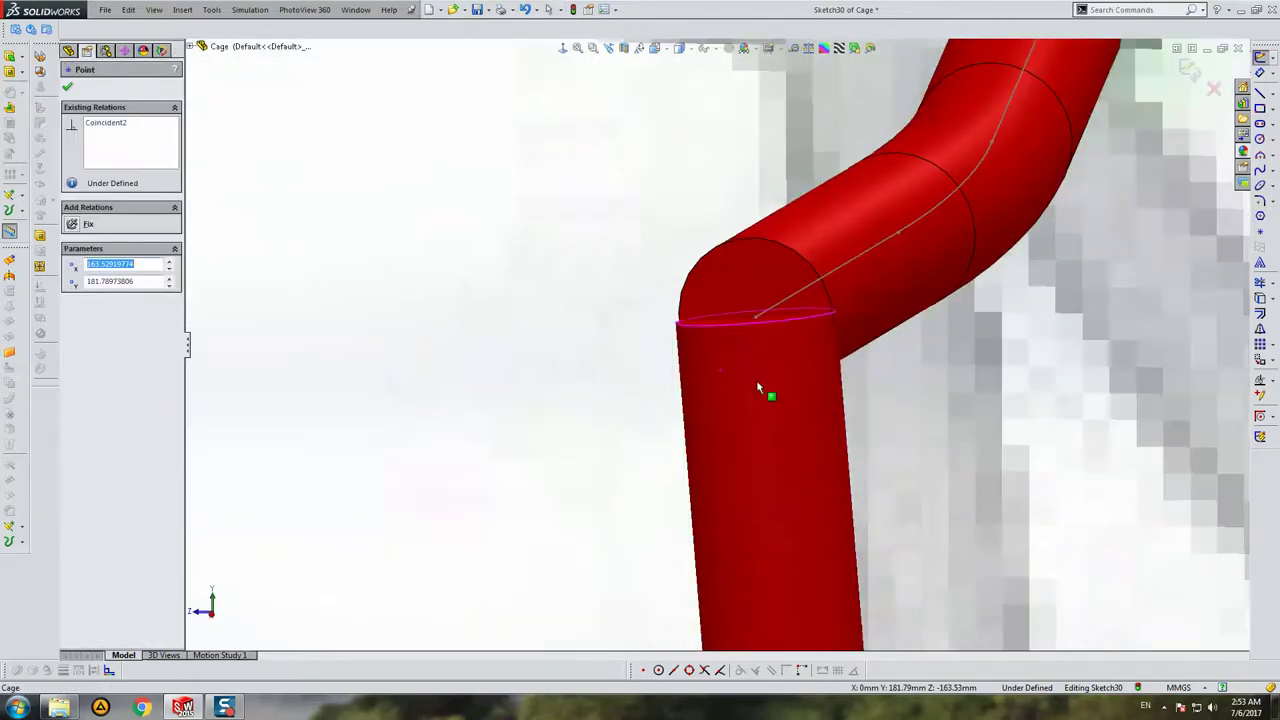
{"action": "left_click", "coordinate": [755, 316], "text": "ctrl"}
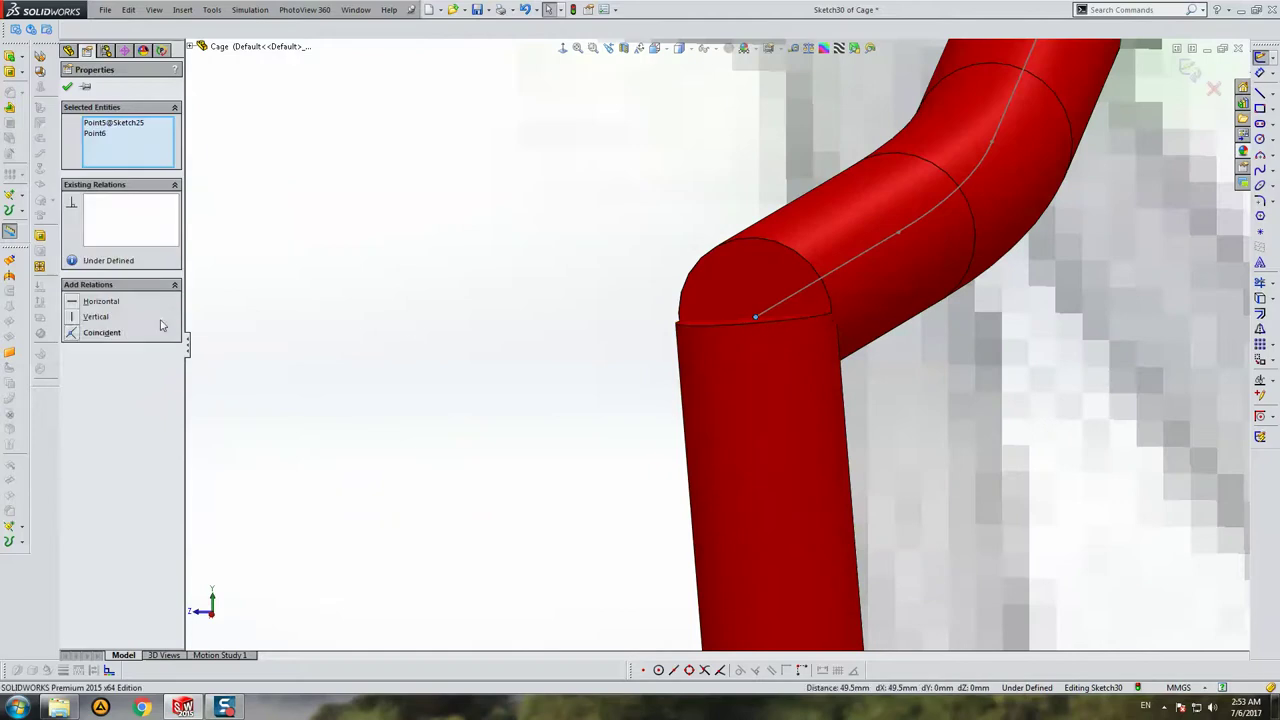
{"action": "left_click", "coordinate": [117, 340]}
{"action": "left_click", "coordinate": [563, 48]}
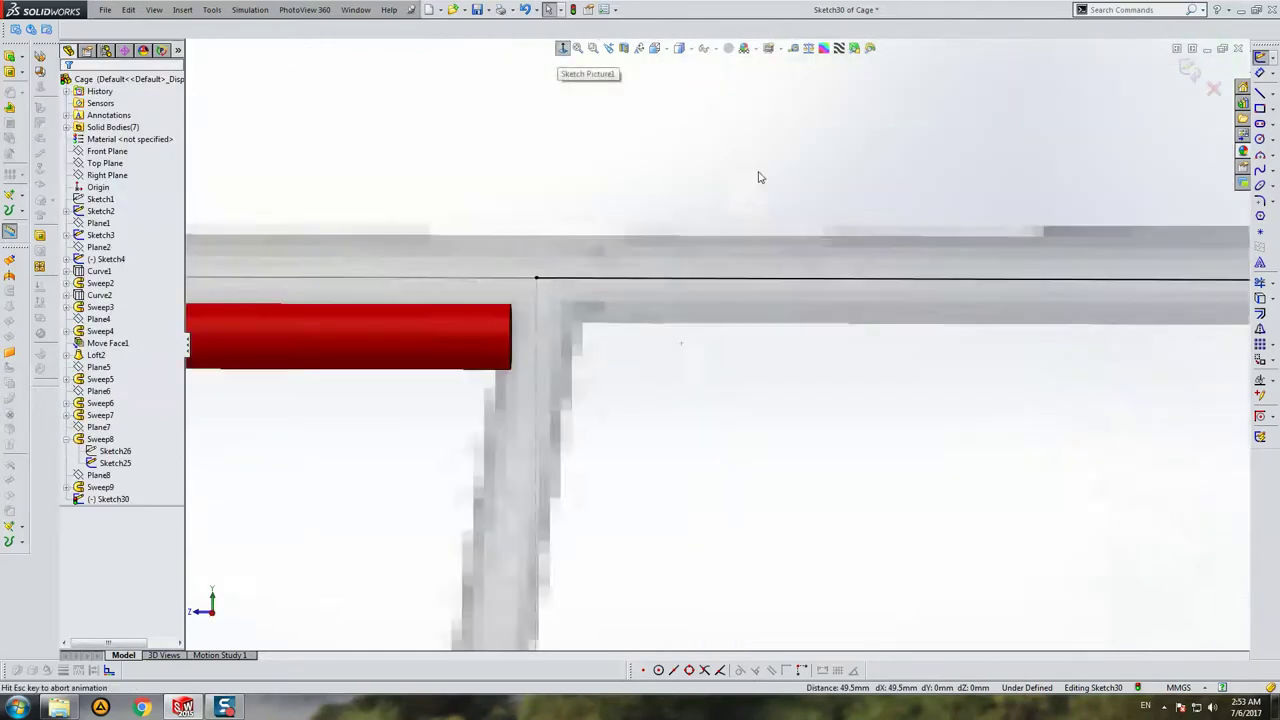
{"action": "scroll", "coordinate": [793, 231], "scroll_direction": "down", "scroll_amount": 5}
{"action": "mouse_move", "coordinate": [775, 208]}
{"action": "left_mouse_down"}
{"action": "mouse_move", "coordinate": [686, 288]}
{"action": "mouse_move", "coordinate": [684, 272]}
{"action": "left_mouse_up"}
{"action": "left_click", "coordinate": [87, 300]}
{"action": "scroll", "coordinate": [735, 268], "scroll_direction": "down", "scroll_amount": 2}
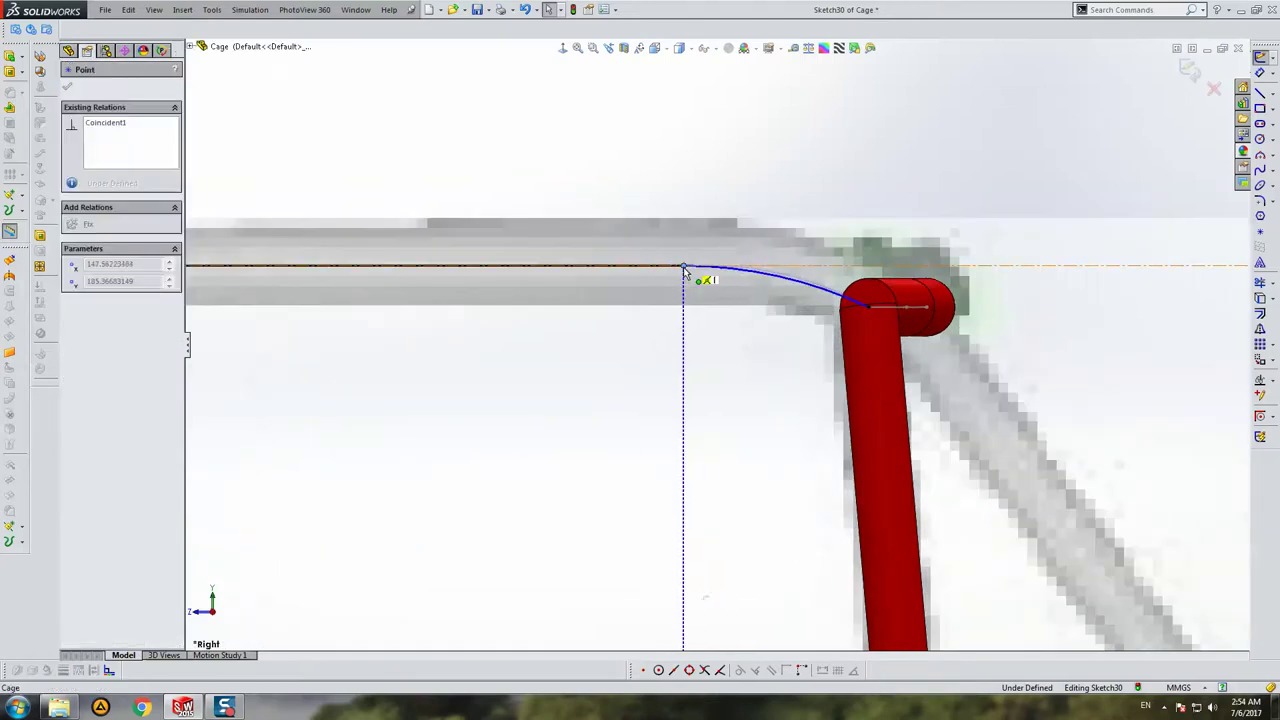
{"action": "scroll", "coordinate": [715, 335], "scroll_direction": "up", "scroll_amount": 3}
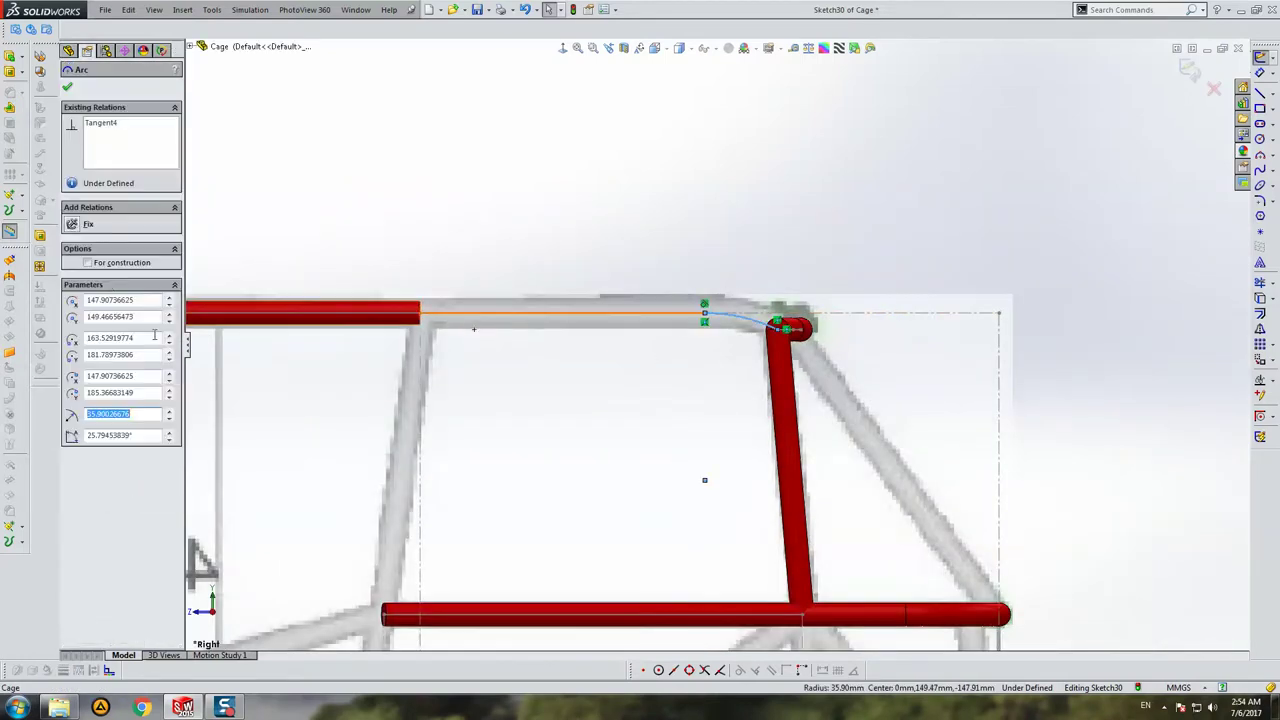
Step: Draw a vertical construction line from the upright tube's bottom down near the frame bottom
{"action": "key", "text": "Escape"}
{"action": "key", "text": "ctrl+8"}
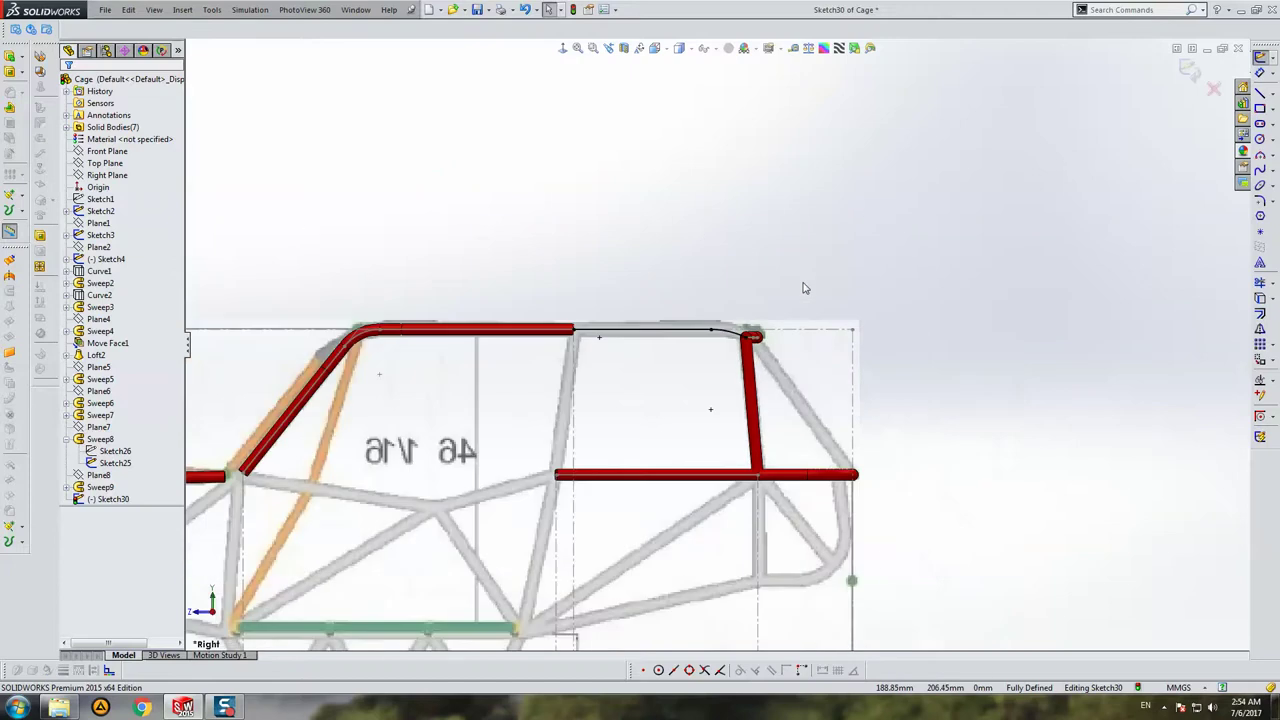
{"action": "scroll", "coordinate": [760, 380], "scroll_direction": "down", "scroll_amount": 2}
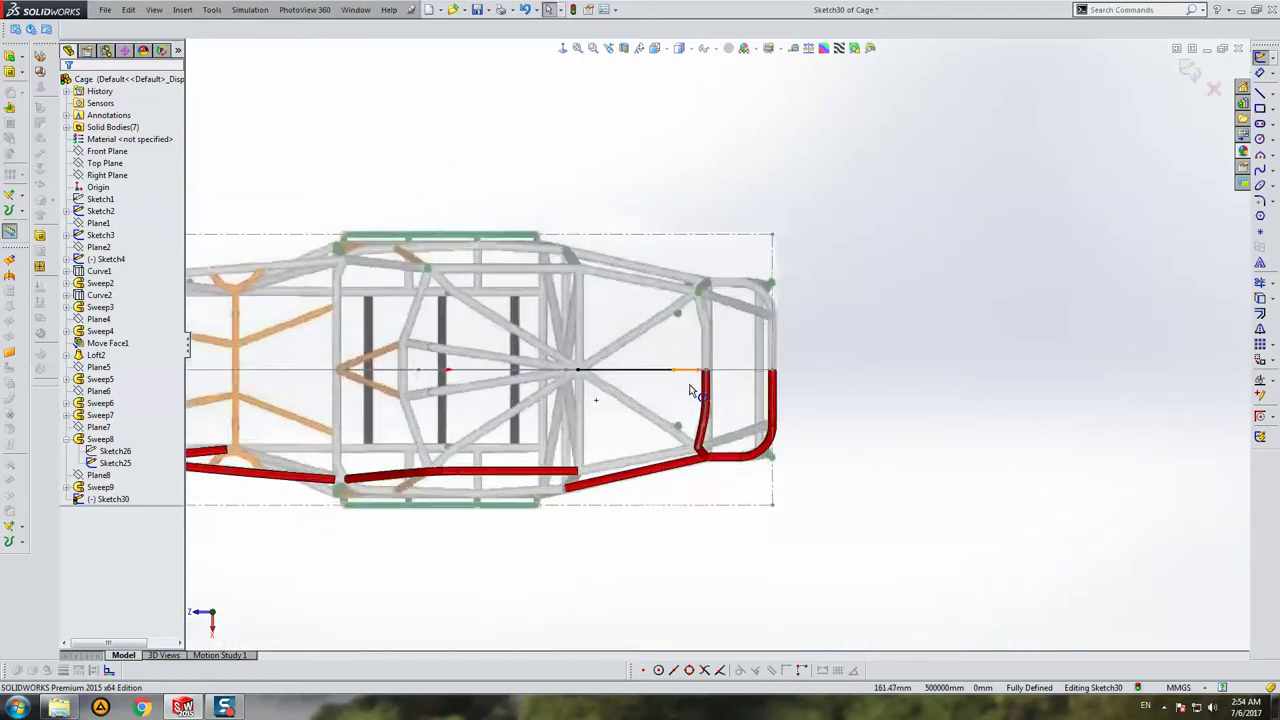
{"action": "scroll", "coordinate": [700, 388], "scroll_direction": "down", "scroll_amount": 3}
{"action": "scroll", "coordinate": [710, 440], "scroll_direction": "down", "scroll_amount": 3}
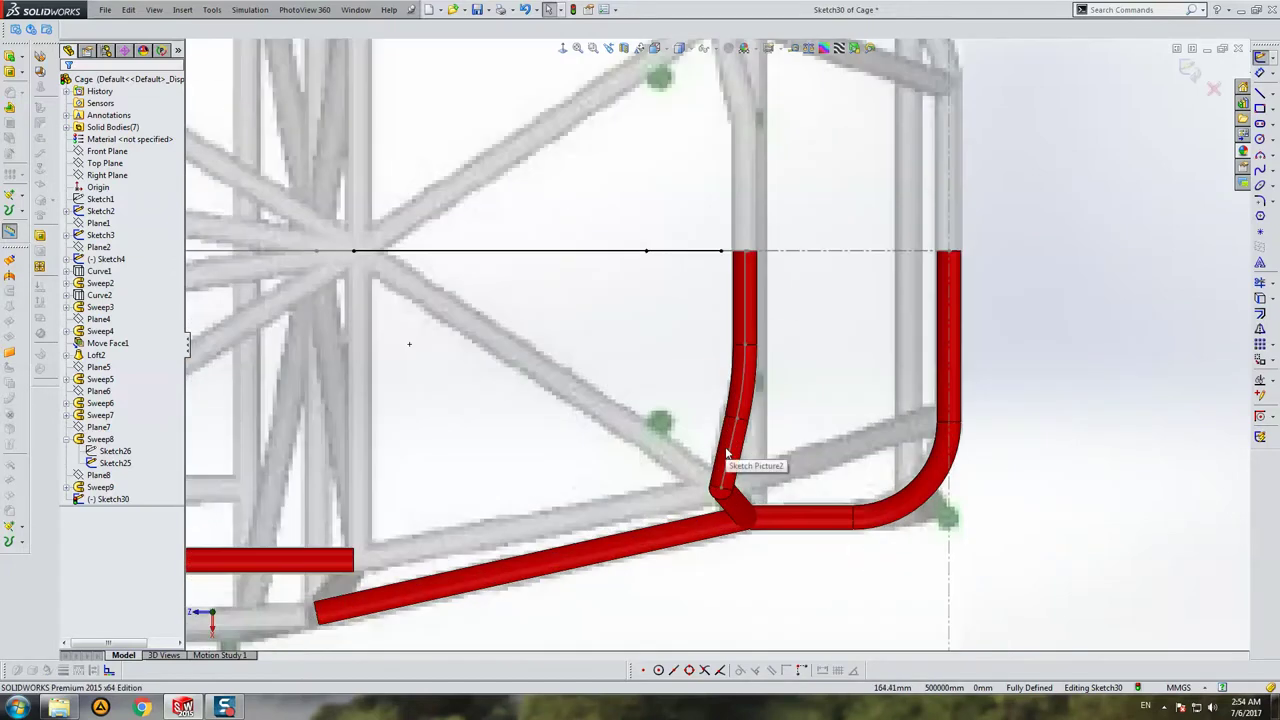
{"action": "scroll", "coordinate": [727, 455], "scroll_direction": "up", "scroll_amount": 3}
{"action": "key", "text": "ctrl+8"}
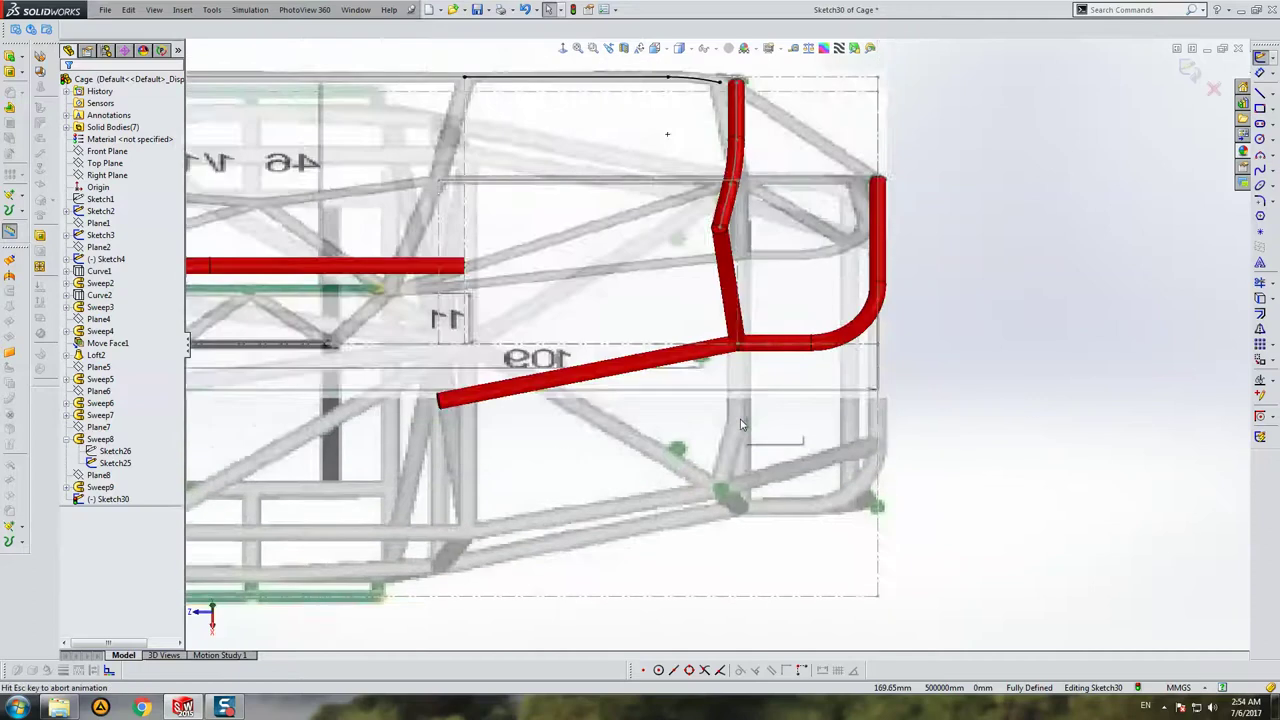
{"action": "scroll", "coordinate": [705, 330], "scroll_direction": "up", "scroll_amount": 3}
{"action": "scroll", "coordinate": [685, 235], "scroll_direction": "down", "scroll_amount": 1}
{"action": "scroll", "coordinate": [680, 250], "scroll_direction": "down", "scroll_amount": 3}
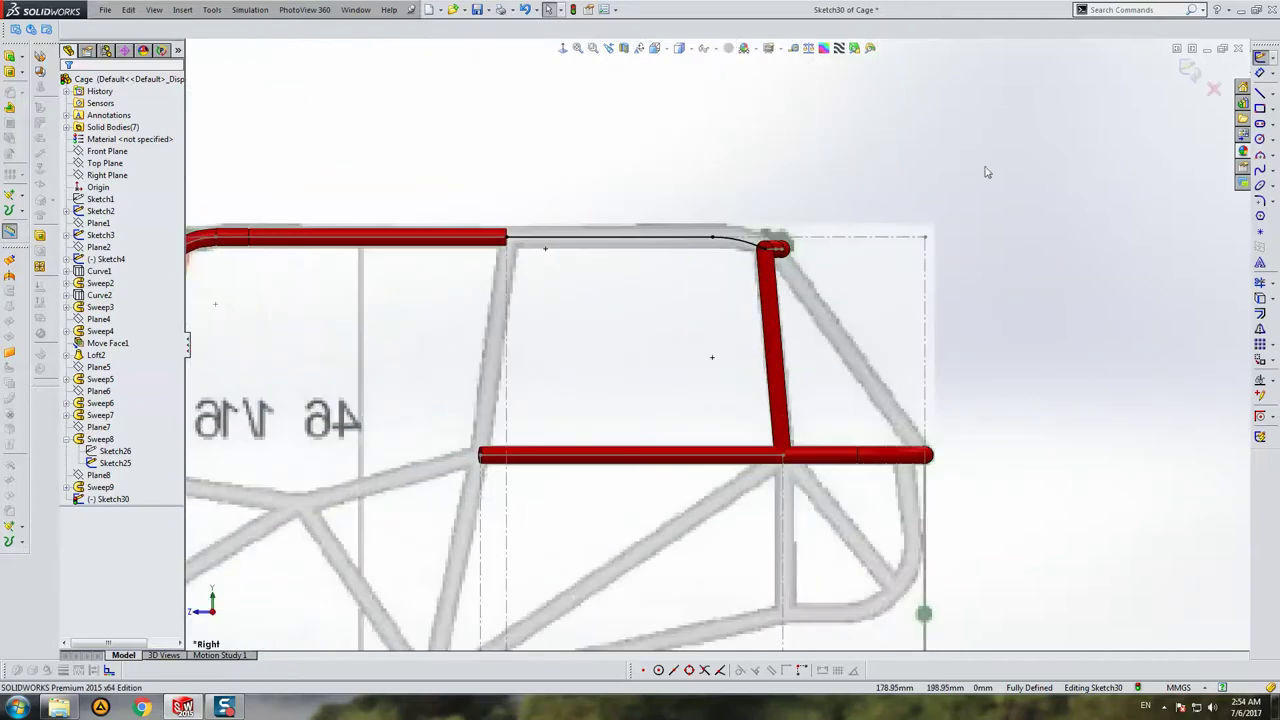
{"action": "scroll", "coordinate": [640, 303], "scroll_direction": "up", "scroll_amount": 2}
{"action": "scroll", "coordinate": [580, 356], "scroll_direction": "up", "scroll_amount": 2}
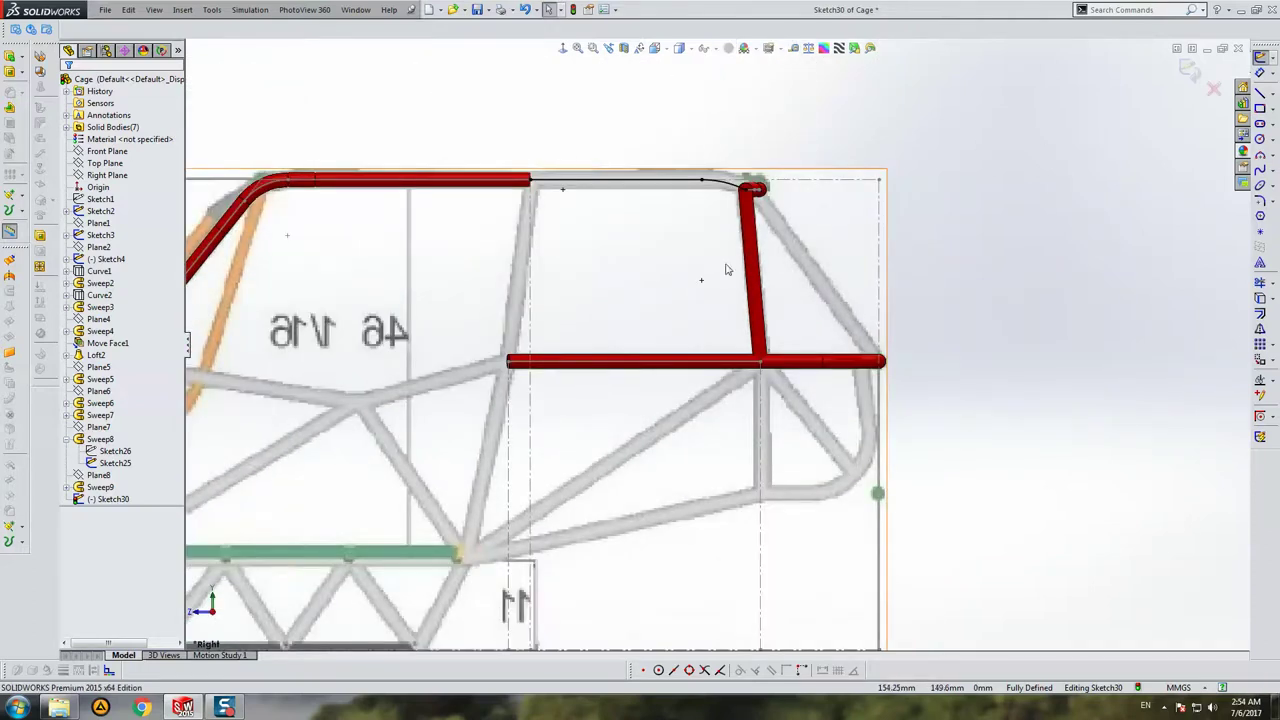
{"action": "scroll", "coordinate": [764, 228], "scroll_direction": "down", "scroll_amount": 2}
{"action": "scroll", "coordinate": [748, 250], "scroll_direction": "up", "scroll_amount": 1}
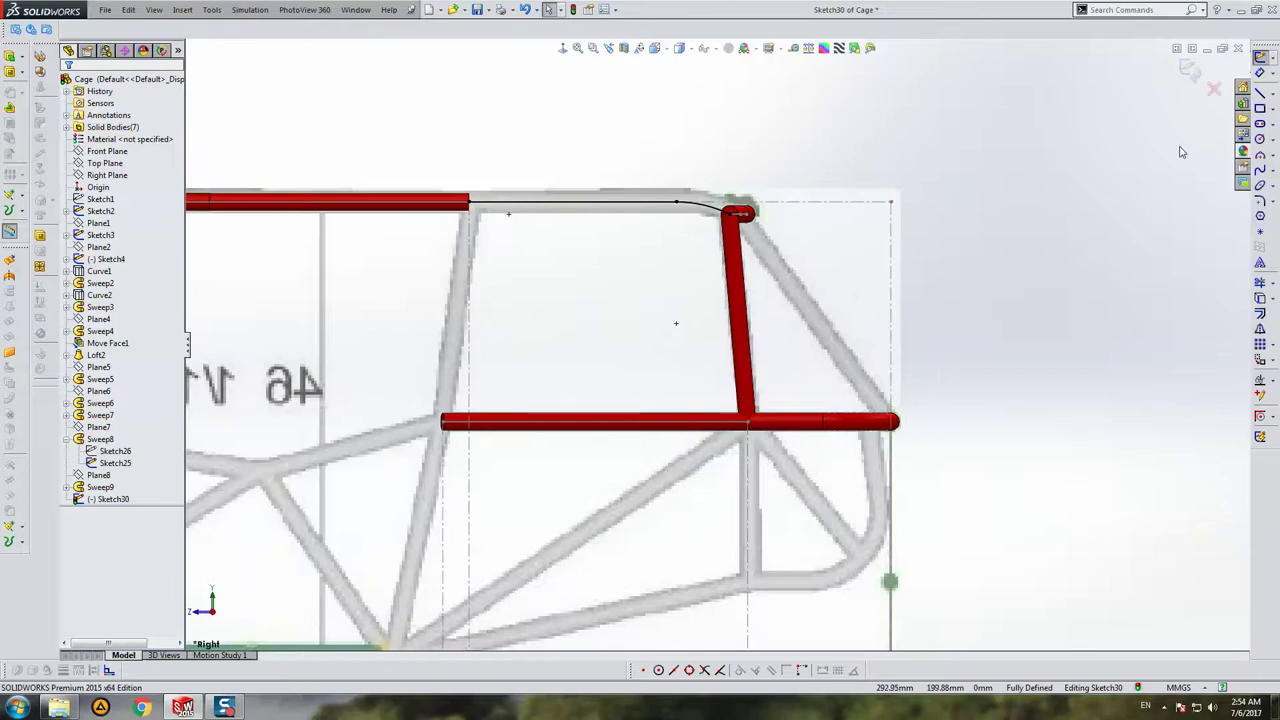
{"action": "left_click", "coordinate": [1261, 93]}
{"action": "left_click", "coordinate": [740, 215]}
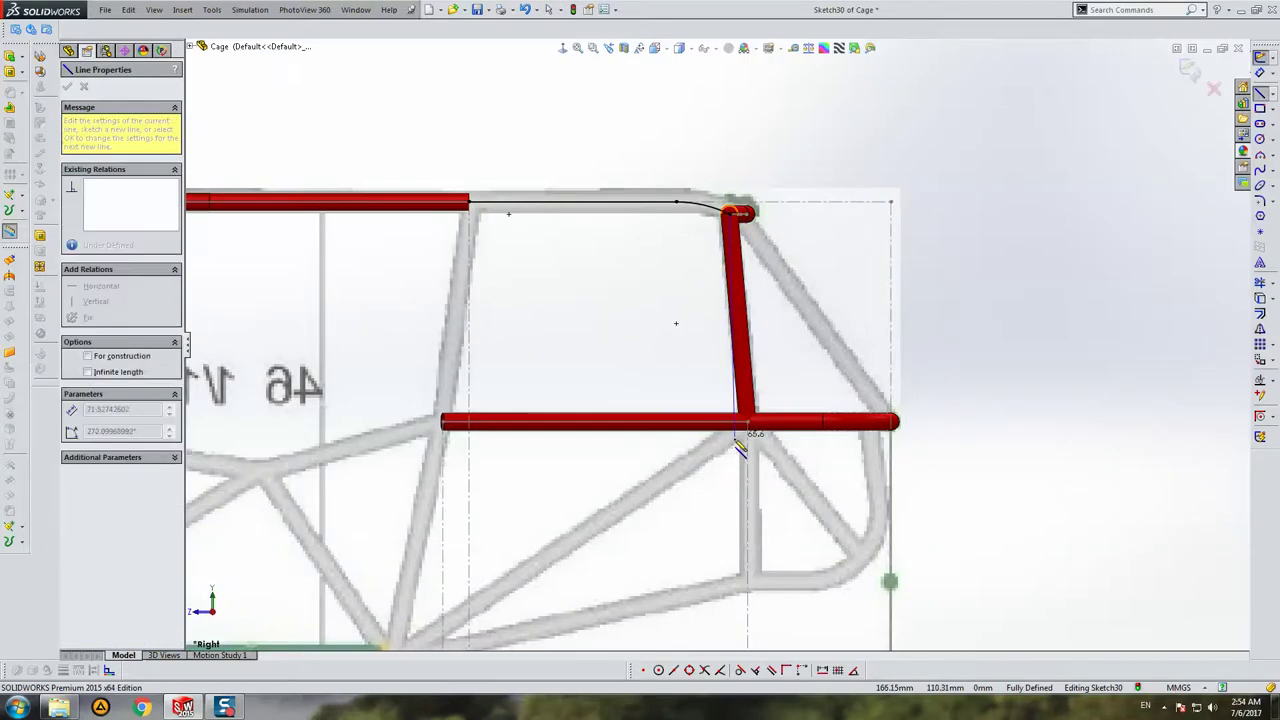
{"action": "scroll", "coordinate": [740, 440], "scroll_direction": "up", "scroll_amount": 2}
{"action": "left_click", "coordinate": [726, 588]}
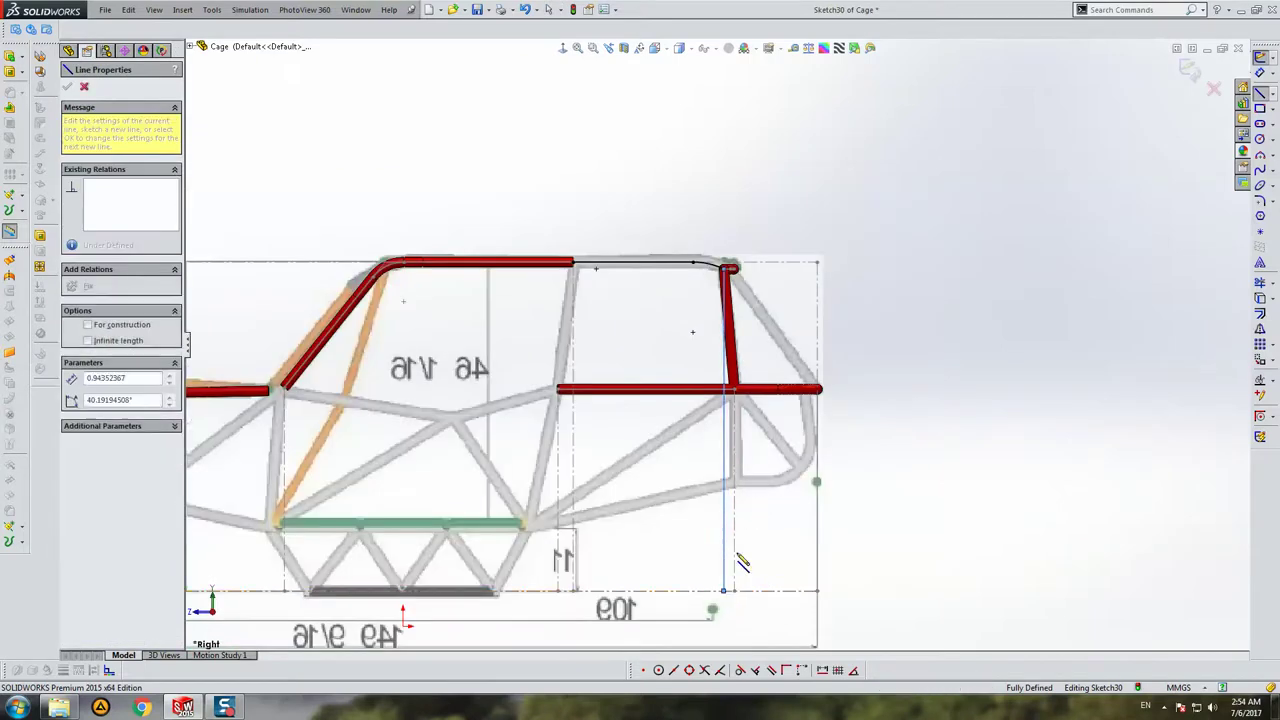
{"action": "key", "text": "Escape"}
{"action": "left_click", "coordinate": [732, 430]}
{"action": "left_click", "coordinate": [88, 295]}
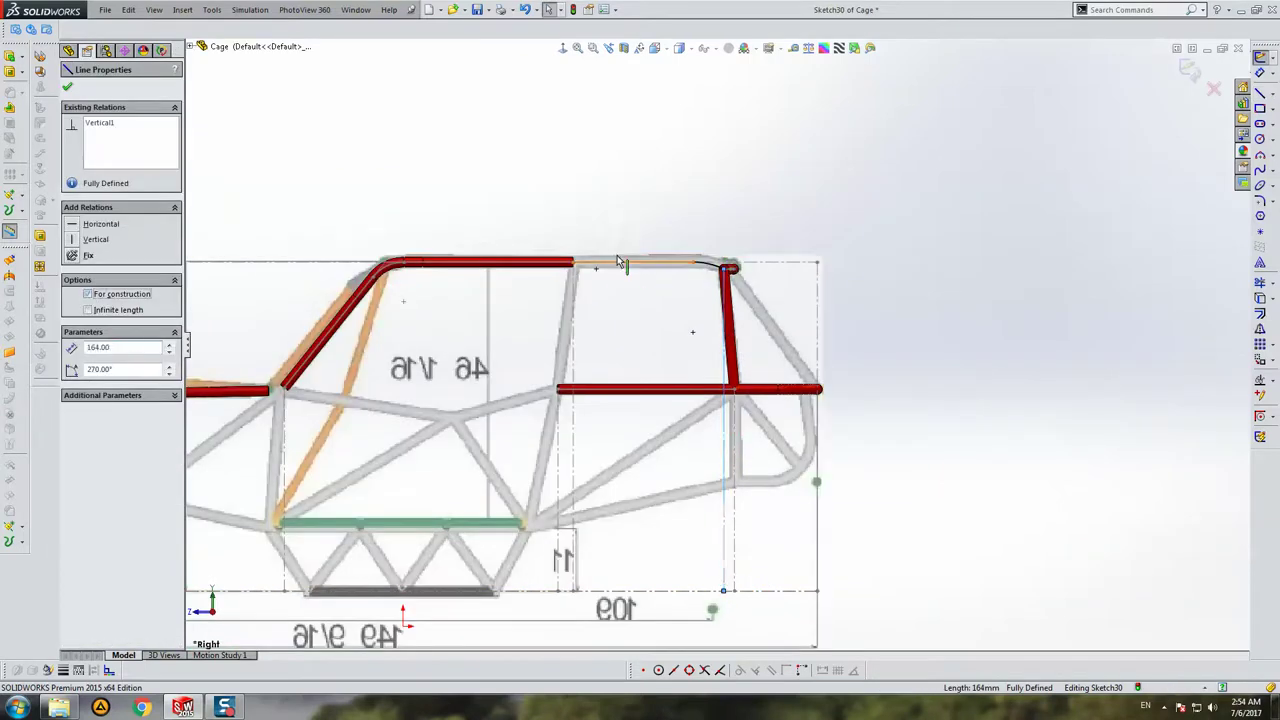
Step: Draw a 167.58 mm vertical line dropping from the top rail's corner to floor level
{"action": "left_click", "coordinate": [632, 263]}
{"action": "scroll", "coordinate": [783, 575], "scroll_direction": "down", "scroll_amount": 2}
{"action": "scroll", "coordinate": [600, 330], "scroll_direction": "up", "scroll_amount": 1}
{"action": "scroll", "coordinate": [559, 321], "scroll_direction": "down", "scroll_amount": 1}
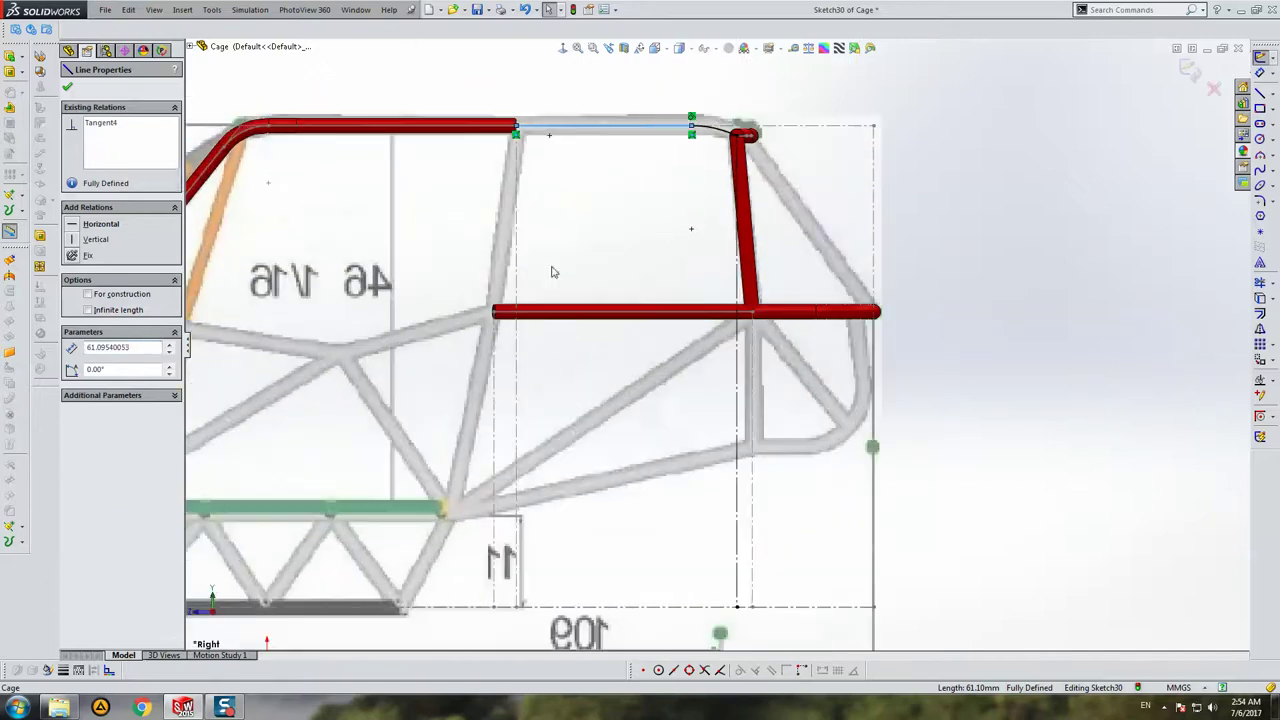
{"action": "key", "text": "Escape"}
{"action": "left_click", "coordinate": [1264, 92]}
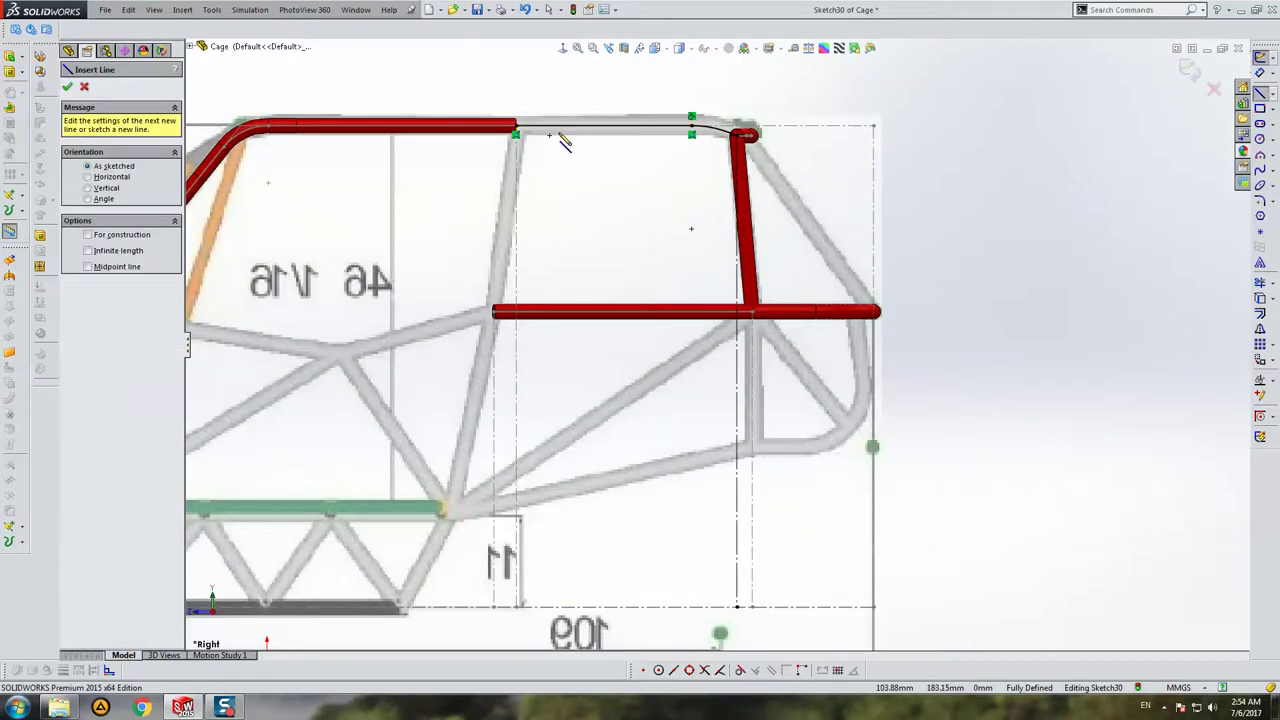
{"action": "left_click", "coordinate": [517, 130]}
{"action": "scroll", "coordinate": [600, 478], "scroll_direction": "up", "scroll_amount": 1}
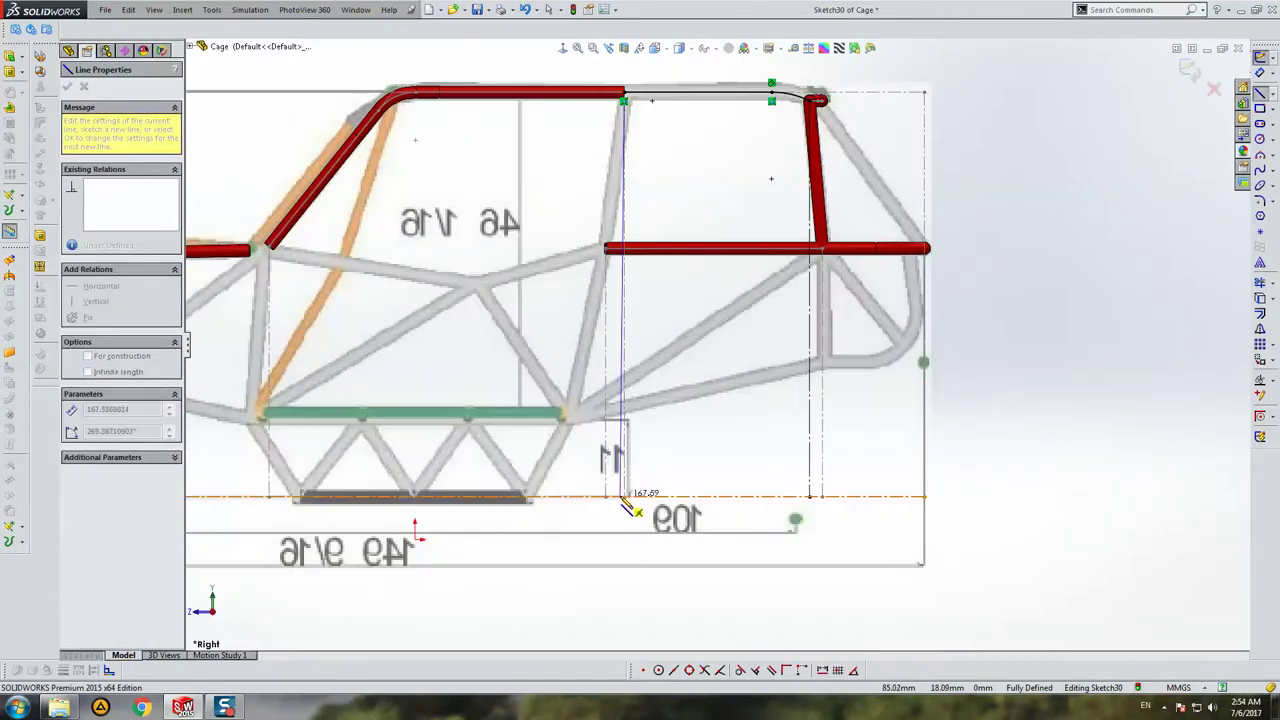
{"action": "left_click", "coordinate": [624, 494]}
{"action": "key", "text": "Escape"}
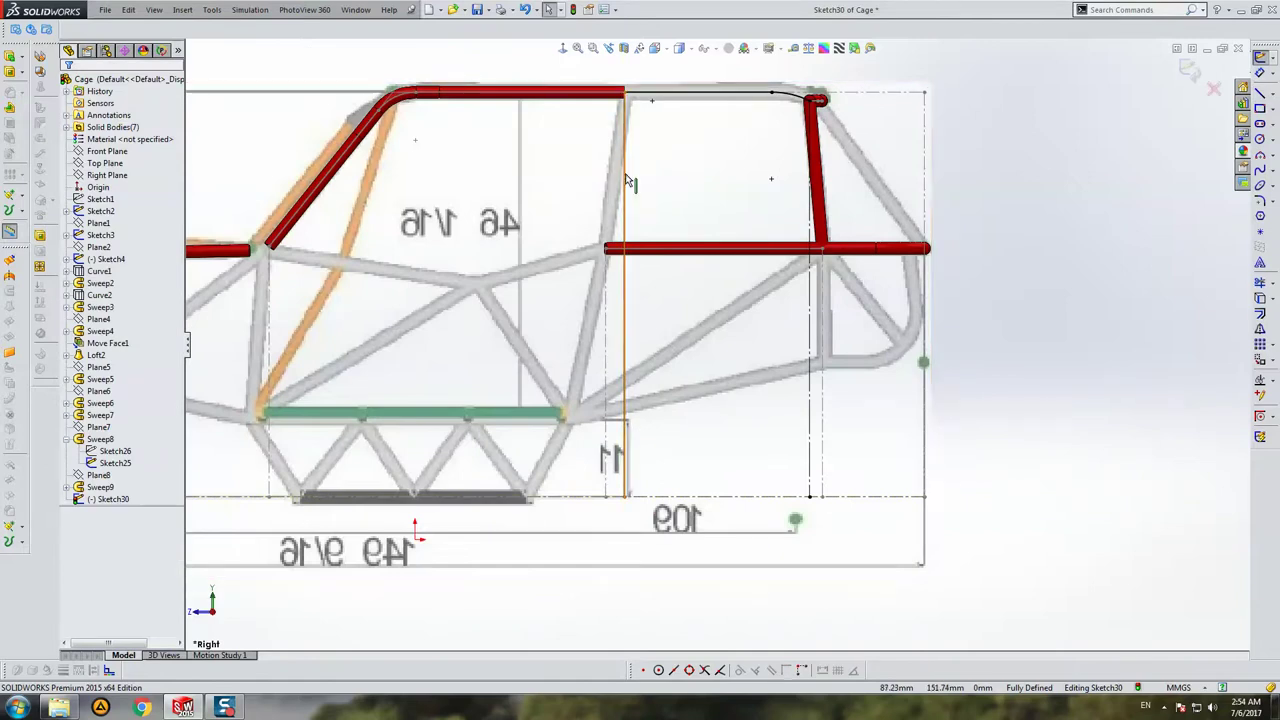
{"action": "left_click", "coordinate": [625, 208]}
{"action": "left_click", "coordinate": [87, 296]}
{"action": "key", "text": "Escape"}
{"action": "scroll", "coordinate": [660, 215], "scroll_direction": "up", "scroll_amount": 2}
{"action": "scroll", "coordinate": [672, 280], "scroll_direction": "down", "scroll_amount": 2}
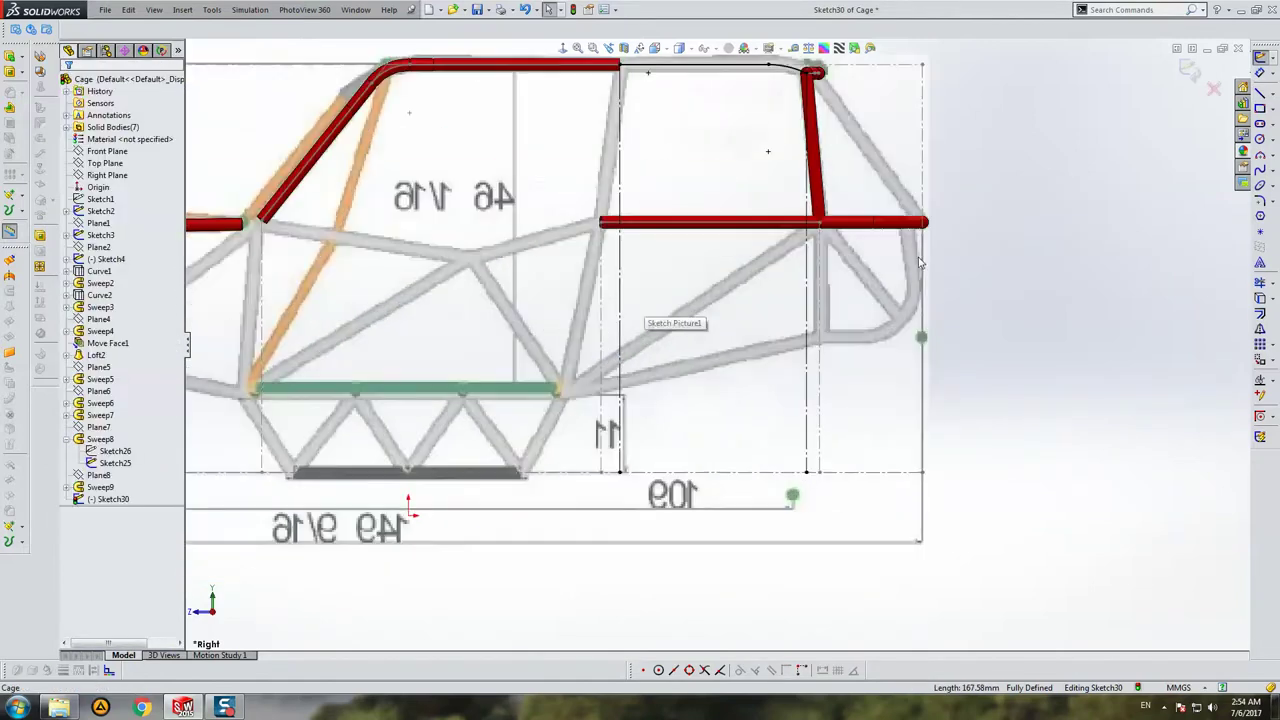
Step: Exit Sketch30
{"action": "left_click", "coordinate": [1196, 77]}
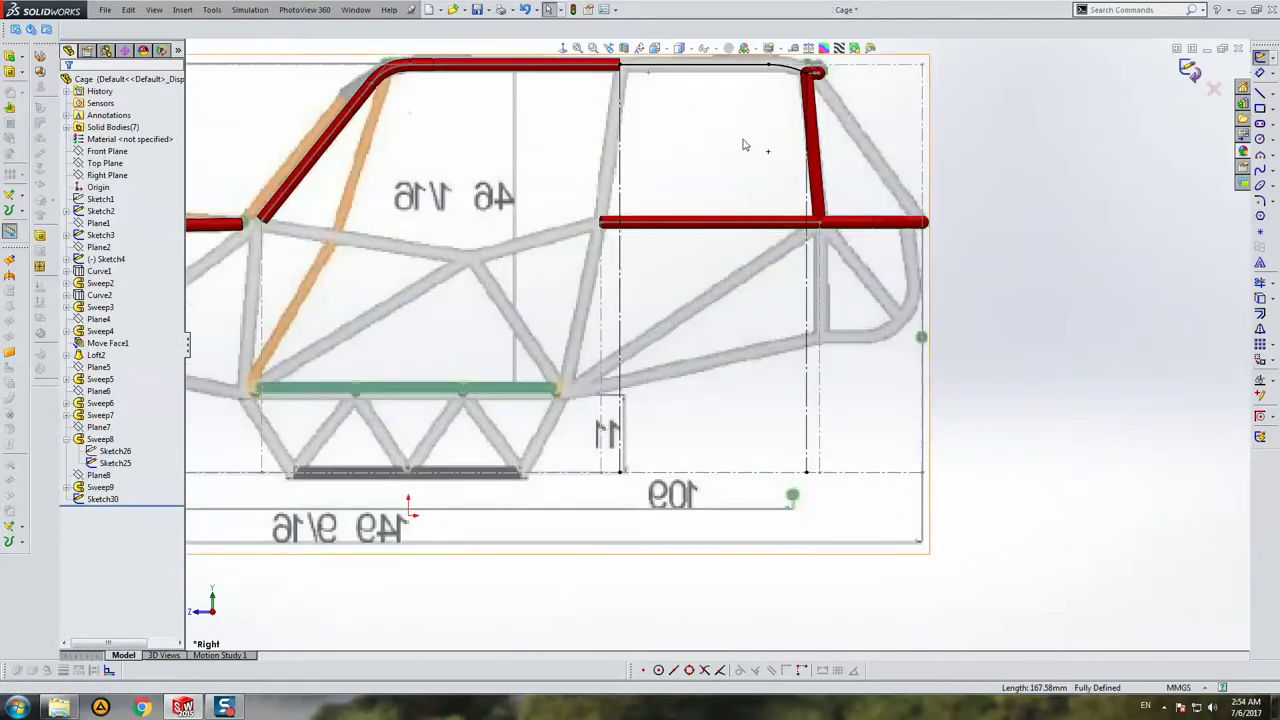
{"action": "right_click", "coordinate": [612, 271]}
{"action": "key", "text": "Escape"}
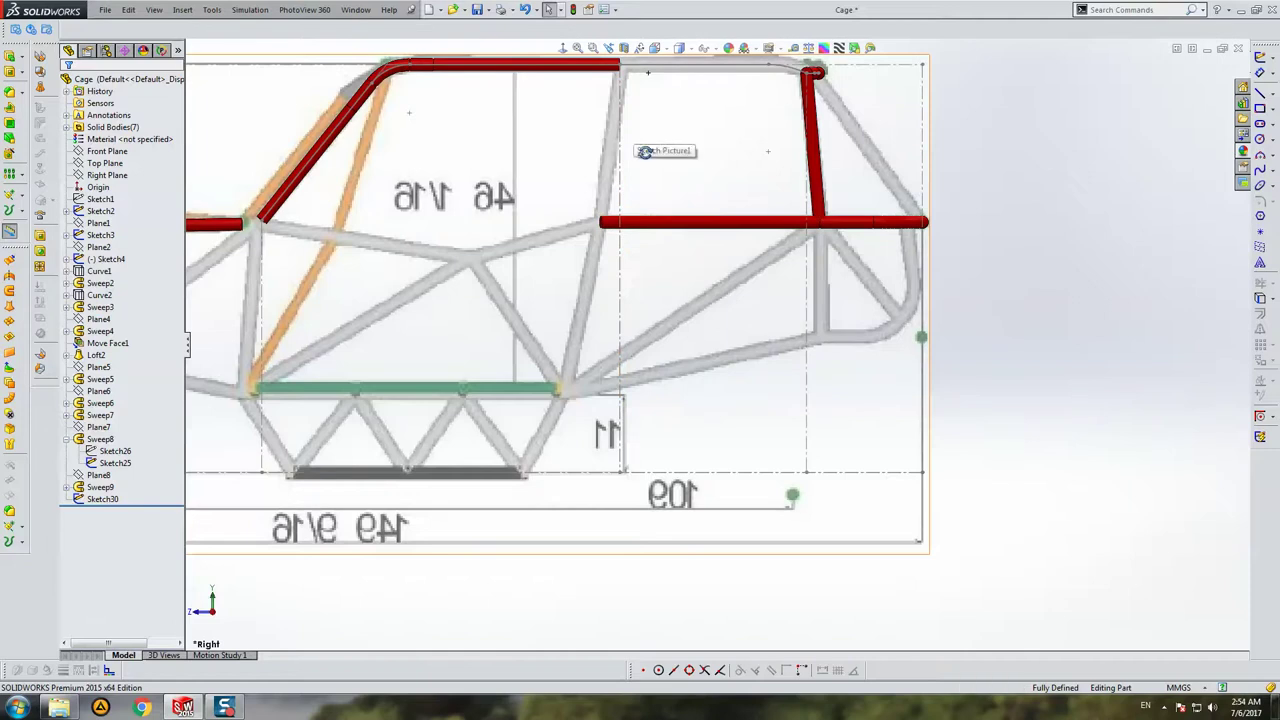
Step: Orbit to a side-on view and start a new sketch on the Top Plane
{"action": "middle_click_drag", "start_coordinate": [645, 151], "coordinate": [560, 110]}
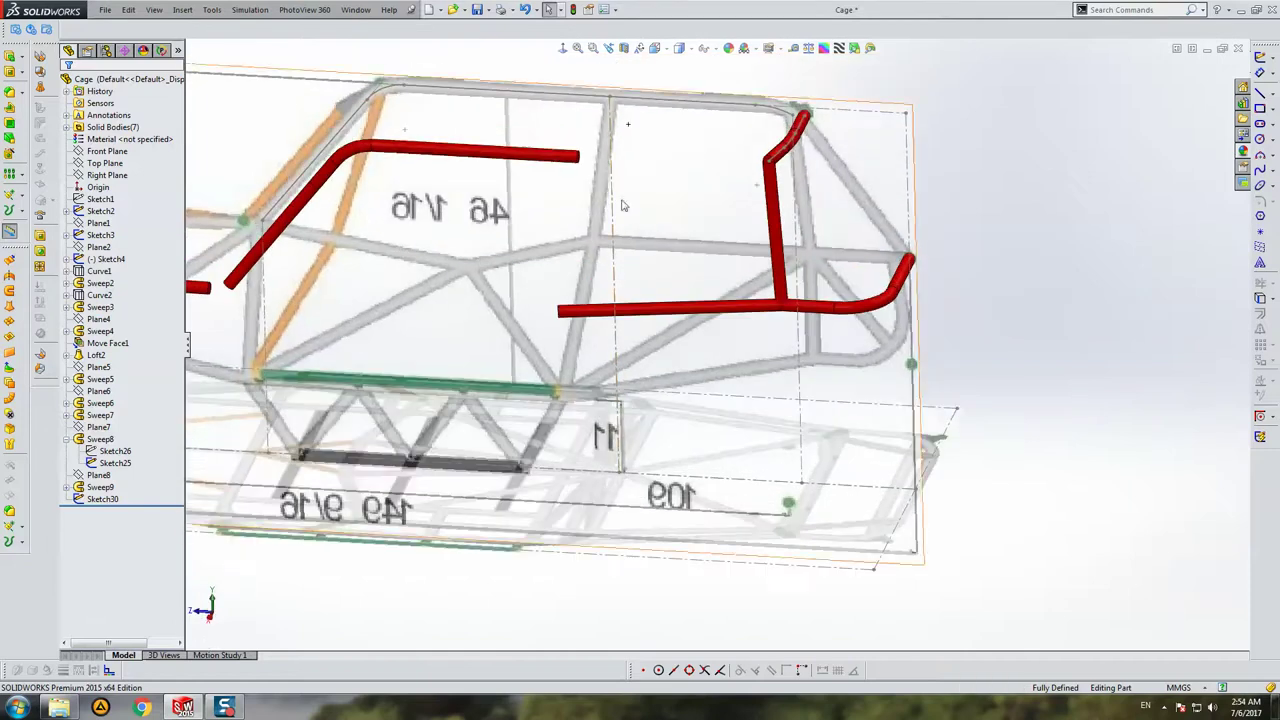
{"action": "right_click", "coordinate": [372, 98]}
{"action": "left_click", "coordinate": [636, 146]}
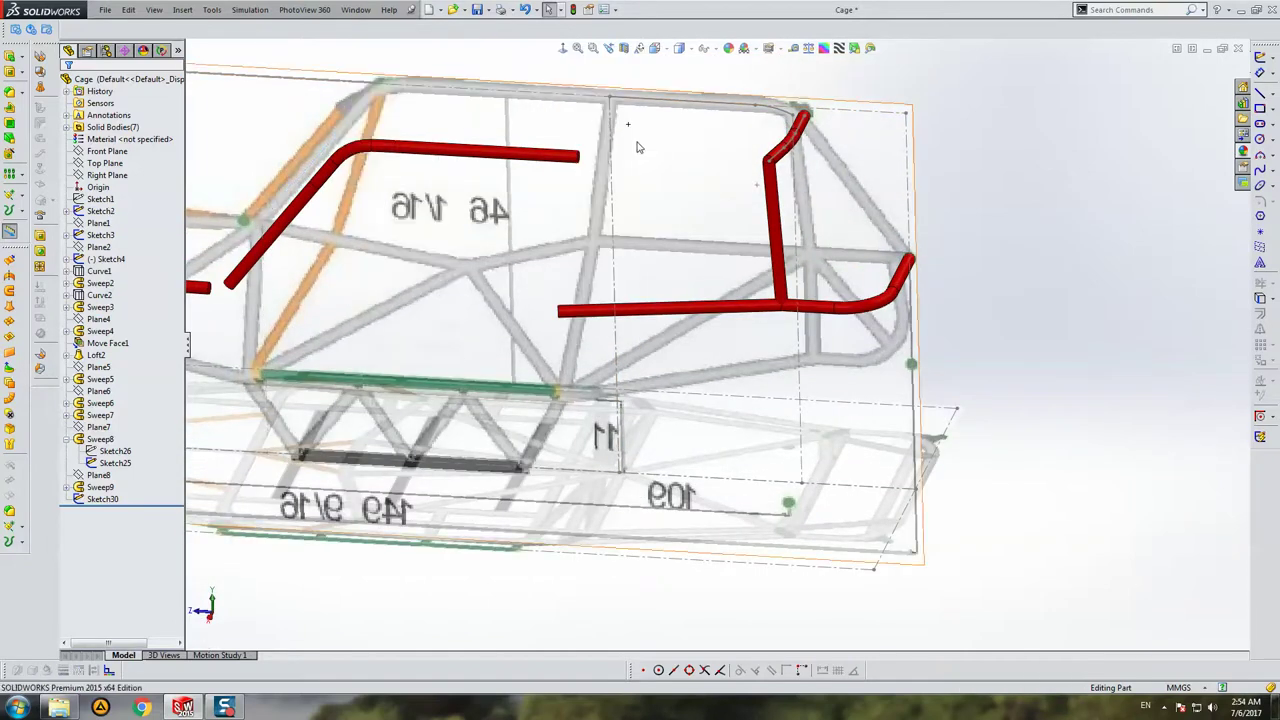
{"action": "middle_click_drag", "start_coordinate": [636, 146], "coordinate": [300, 175]}
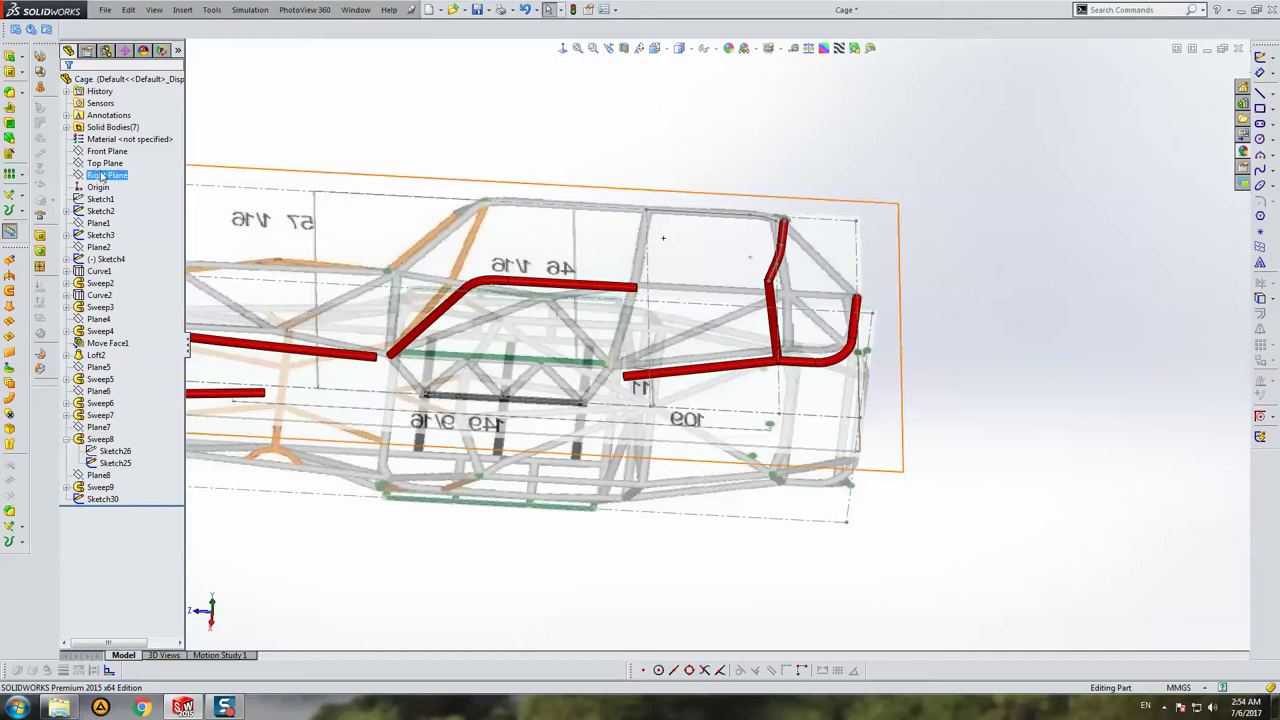
{"action": "left_click", "coordinate": [104, 163]}
{"action": "left_click", "coordinate": [1261, 60]}
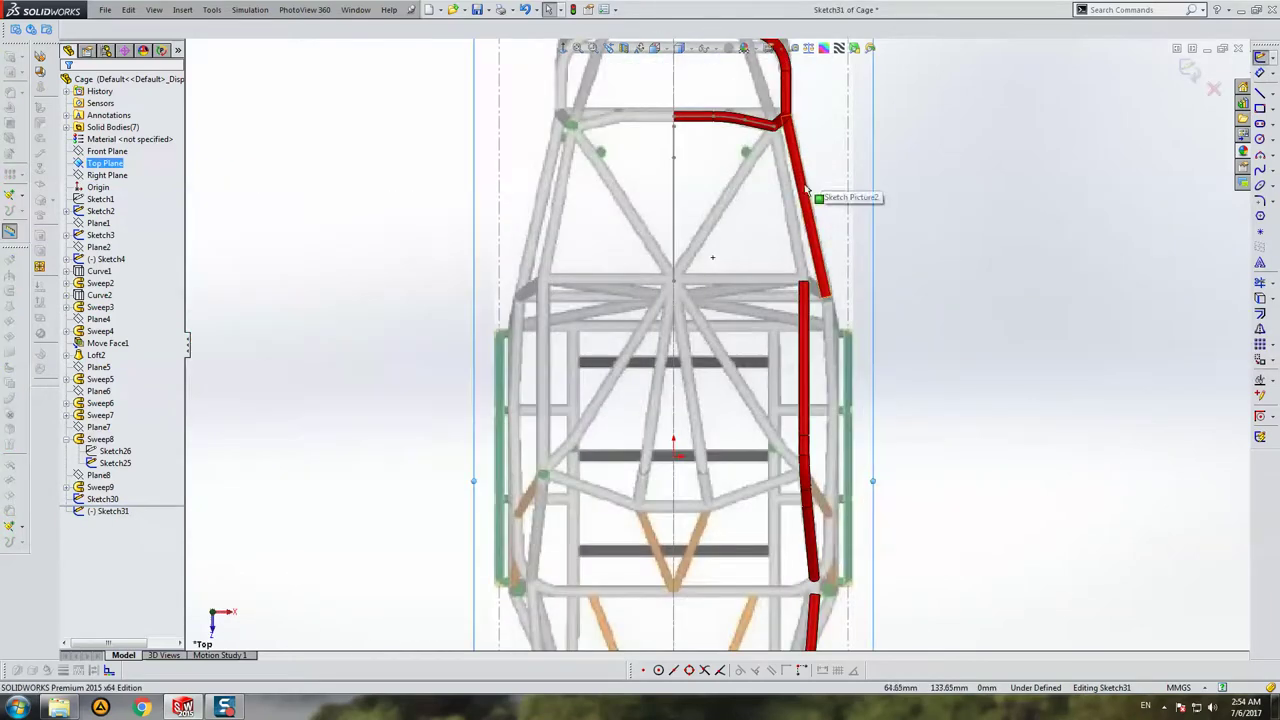
{"action": "scroll", "coordinate": [808, 185], "scroll_direction": "down", "scroll_amount": 2}
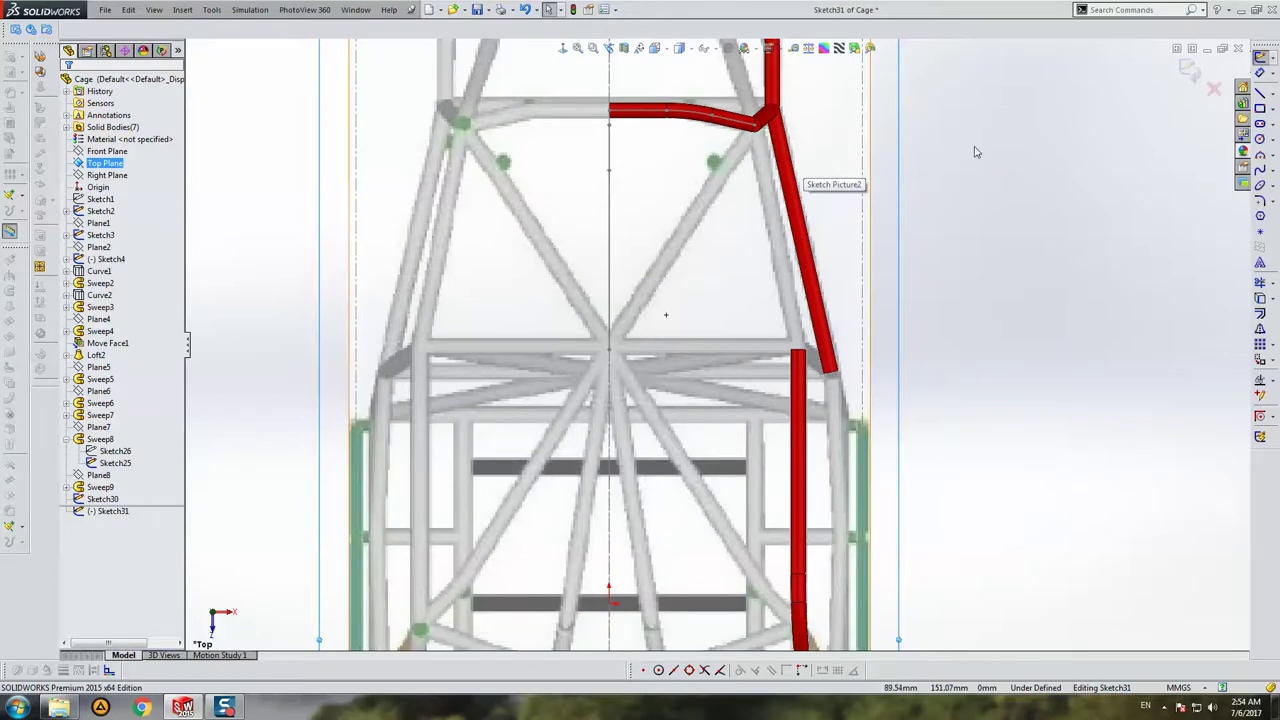
Step: Draw two horizontal lines extending past the tube on the cage's right side
{"action": "left_click", "coordinate": [1260, 93]}
{"action": "left_click", "coordinate": [618, 146]}
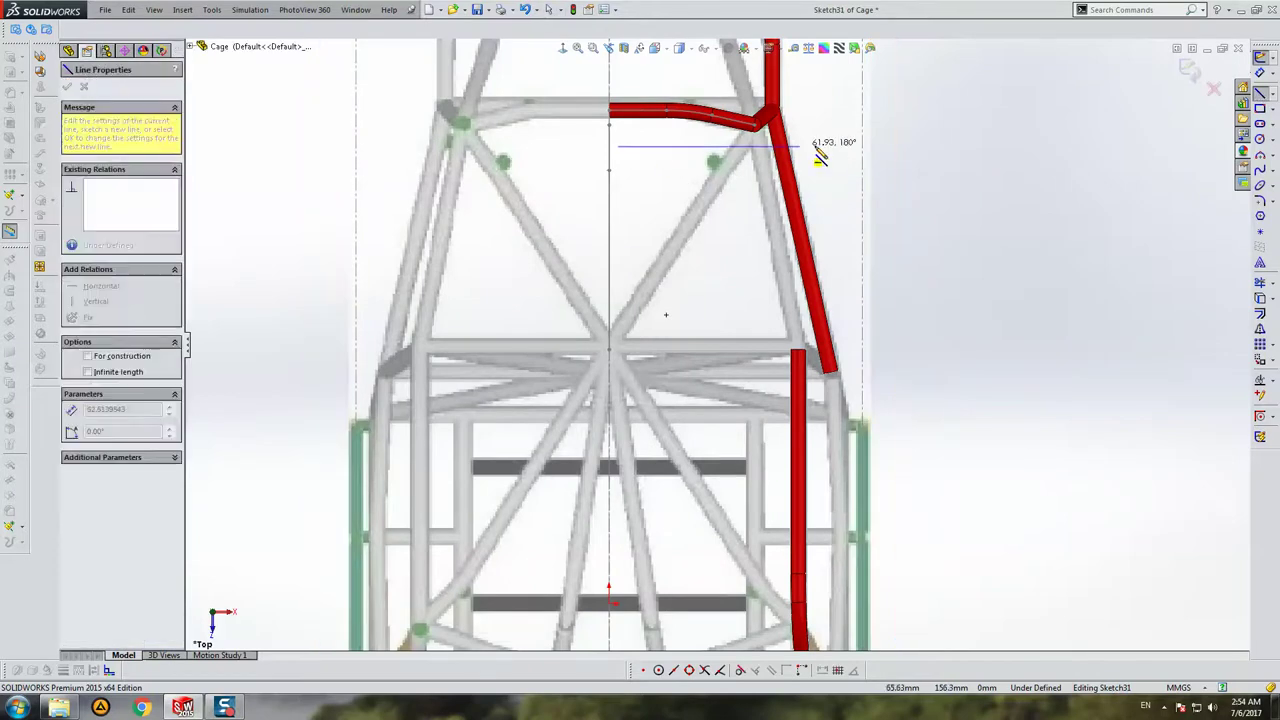
{"action": "left_click", "coordinate": [838, 146]}
{"action": "key", "text": "Escape"}
{"action": "key", "text": "Return"}
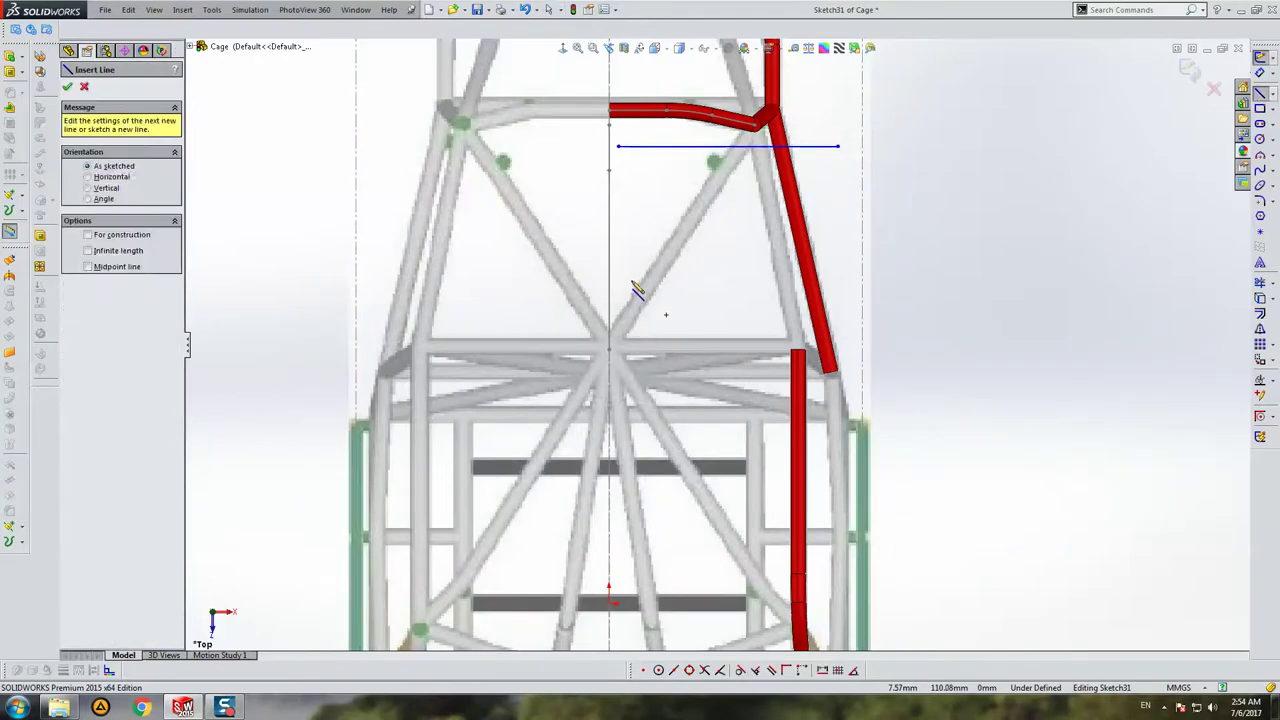
{"action": "left_click", "coordinate": [630, 280]}
{"action": "left_click", "coordinate": [876, 277]}
{"action": "key", "text": "Escape"}
Step: Pierce the lower line's left endpoint to Sketch30's side-curve line
{"action": "left_click", "coordinate": [834, 282]}
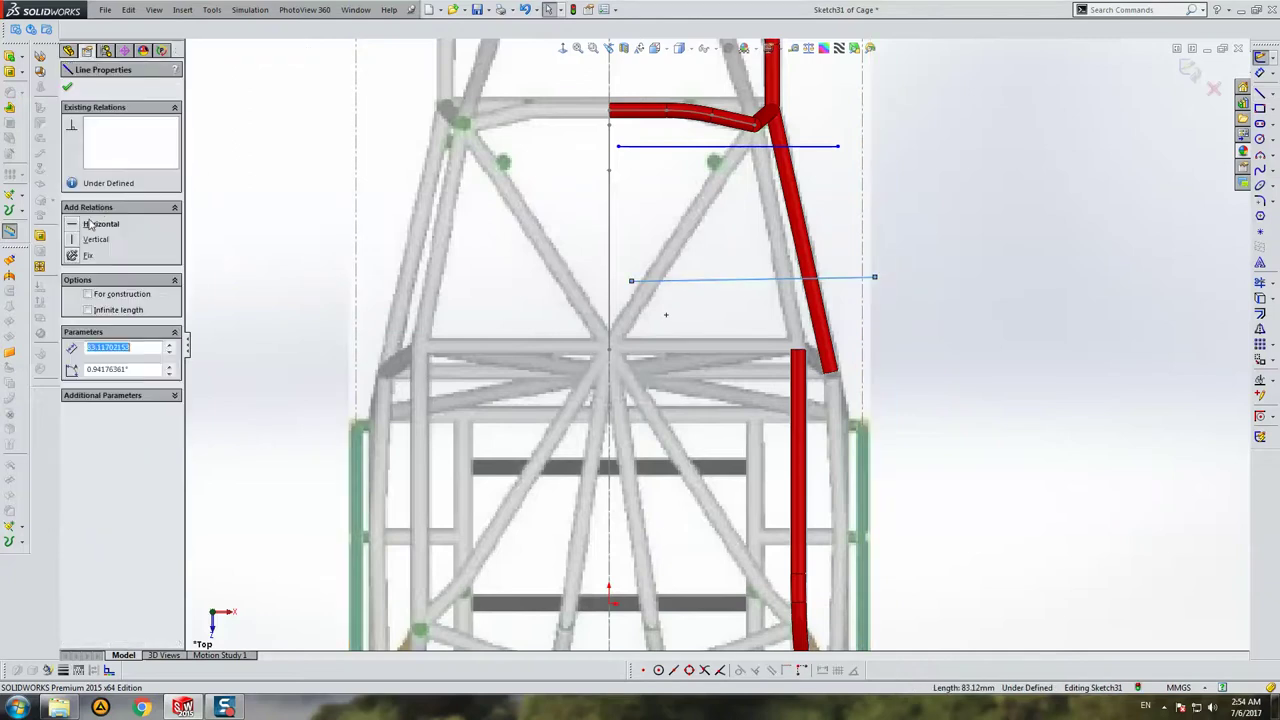
{"action": "key", "text": "Escape"}
{"action": "left_click", "coordinate": [632, 280]}
{"action": "middle_click_drag", "start_coordinate": [671, 345], "coordinate": [496, 342]}
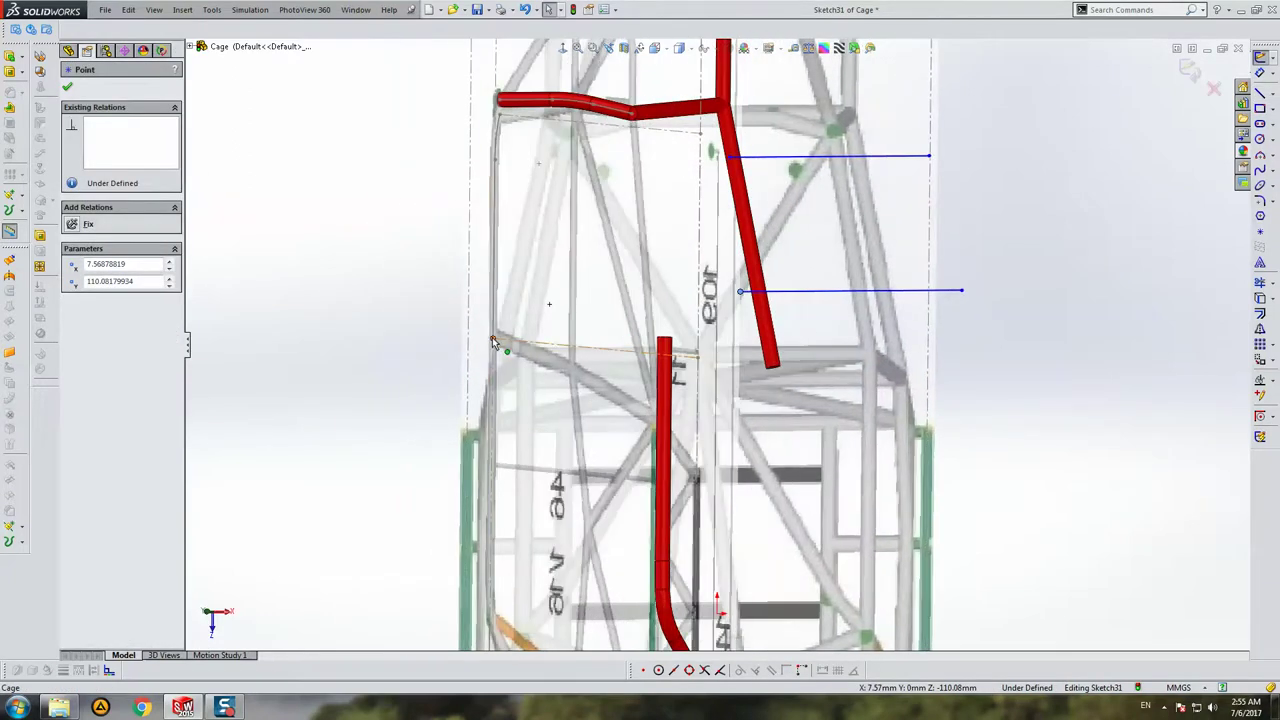
{"action": "left_click", "coordinate": [497, 344], "text": "ctrl"}
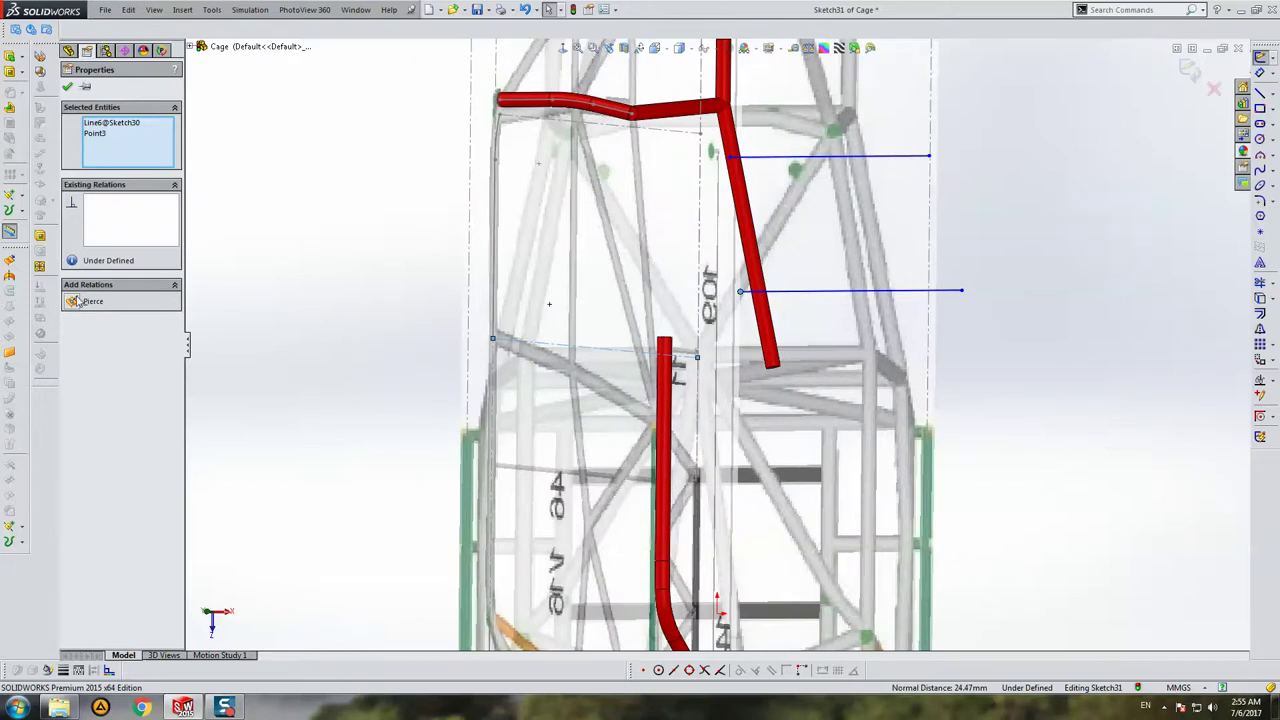
{"action": "left_click", "coordinate": [742, 338]}
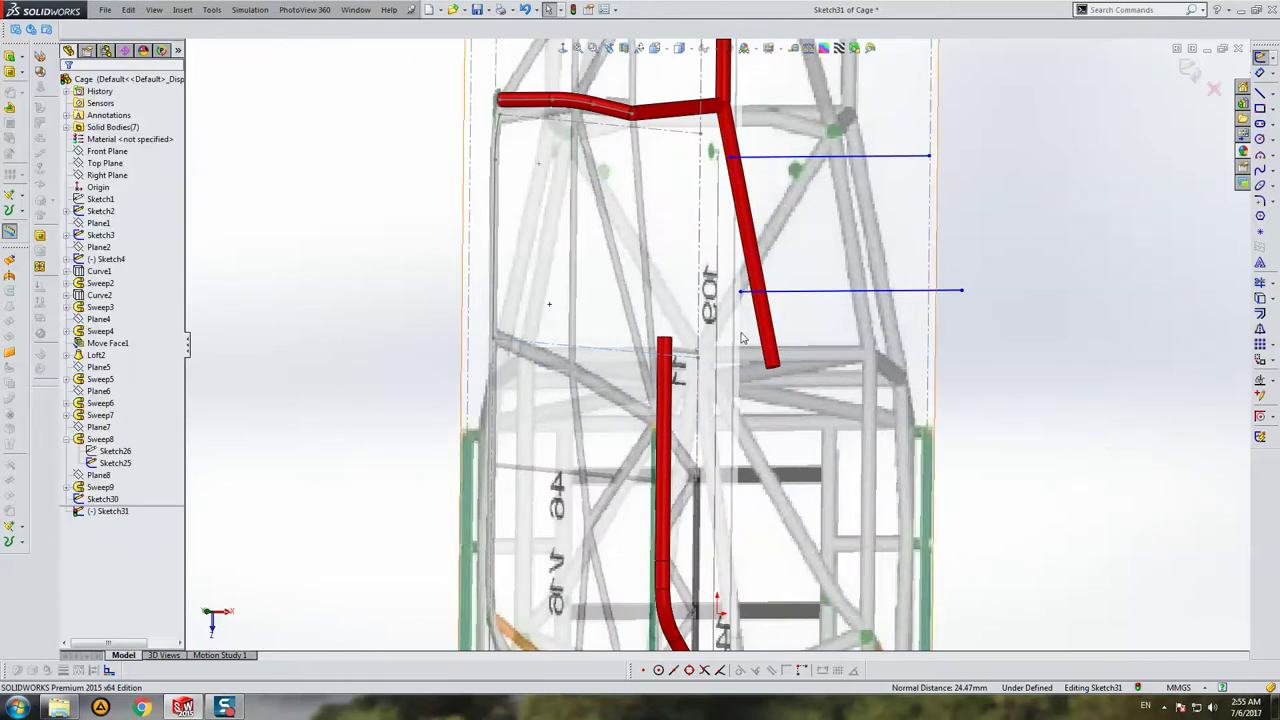
Step: Move Sketch31's sketch plane from the Top Plane onto Plane1
{"action": "left_click", "coordinate": [1190, 72]}
{"action": "left_click", "coordinate": [110, 511]}
{"action": "right_click", "coordinate": [110, 511]}
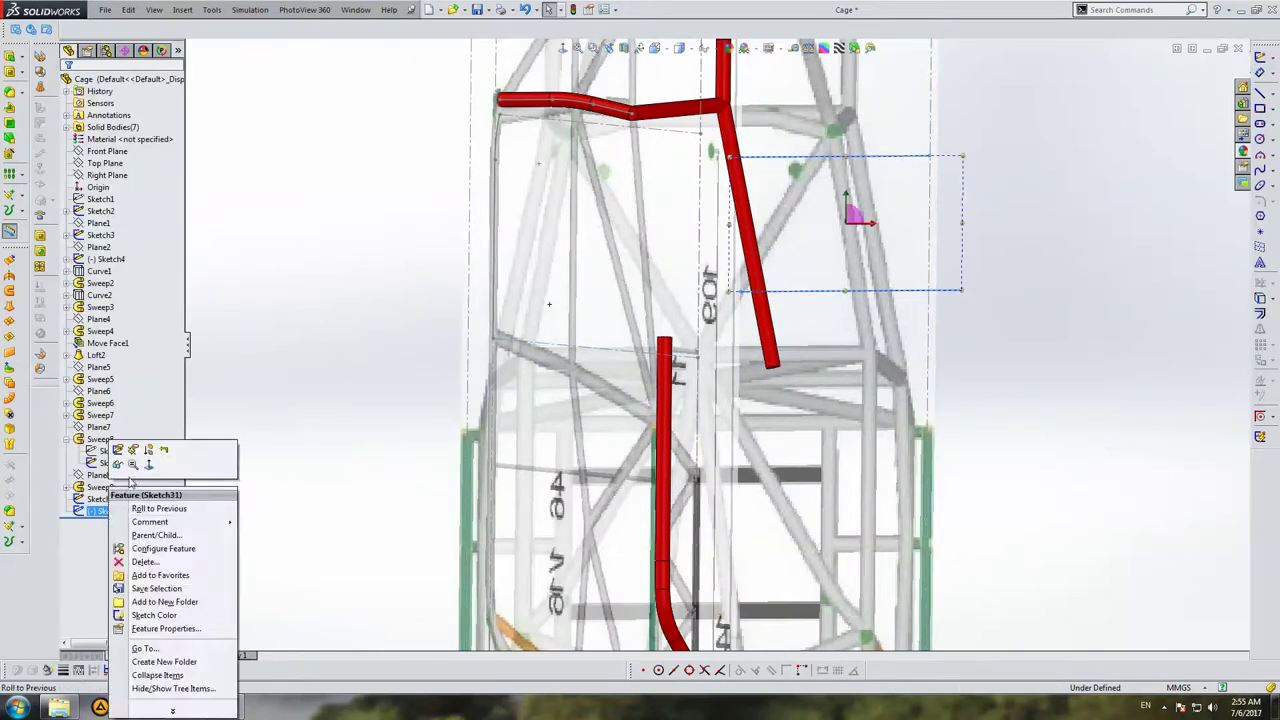
{"action": "left_click", "coordinate": [152, 413]}
{"action": "left_click", "coordinate": [190, 46]}
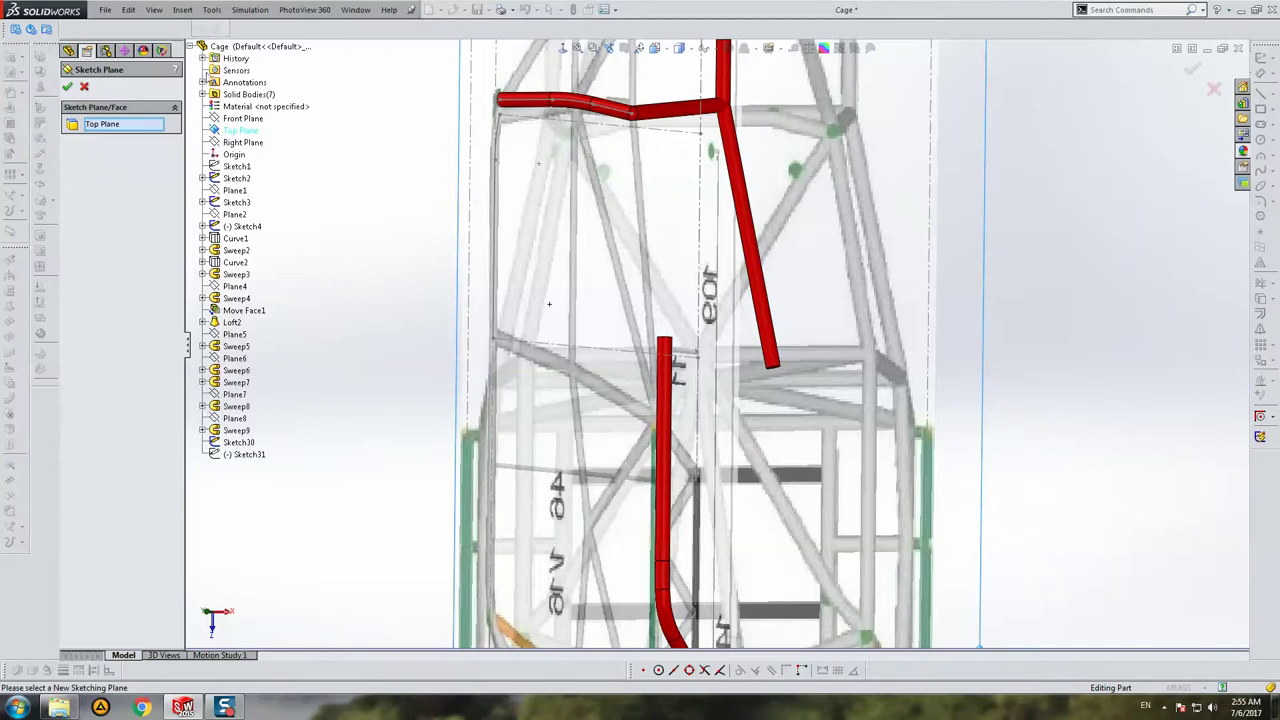
{"action": "left_click", "coordinate": [236, 190]}
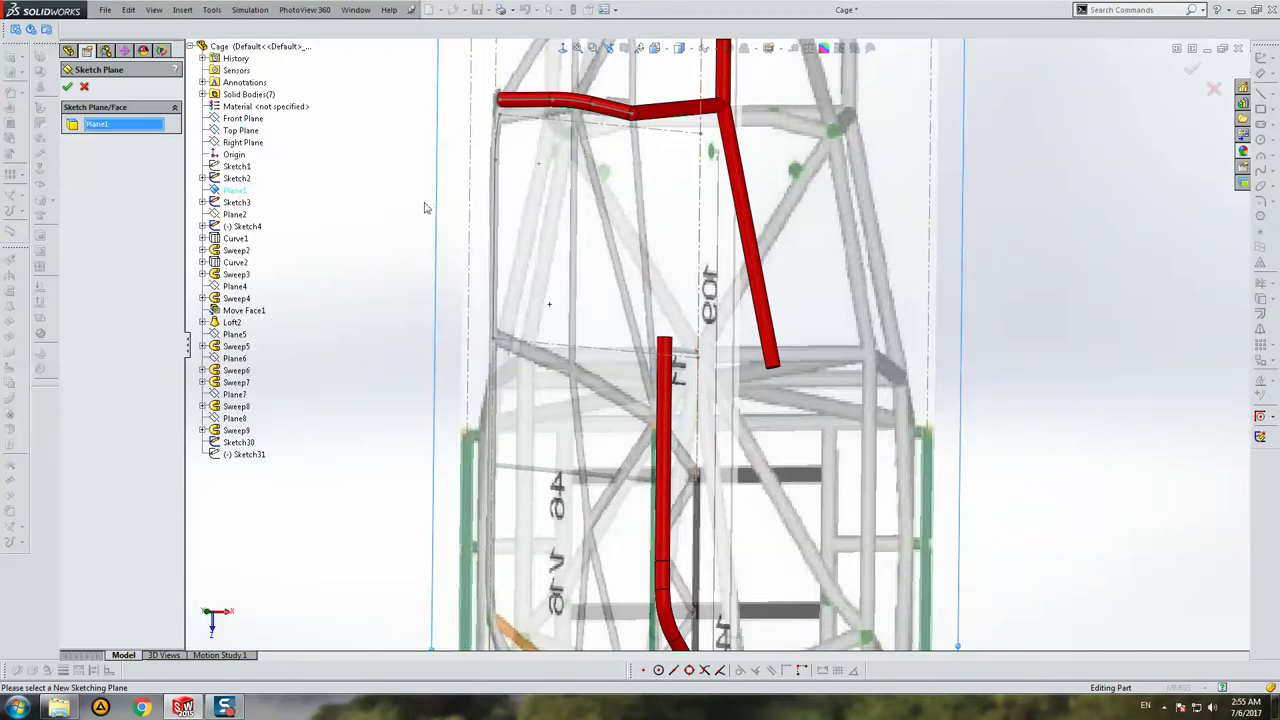
{"action": "key", "text": "Return"}
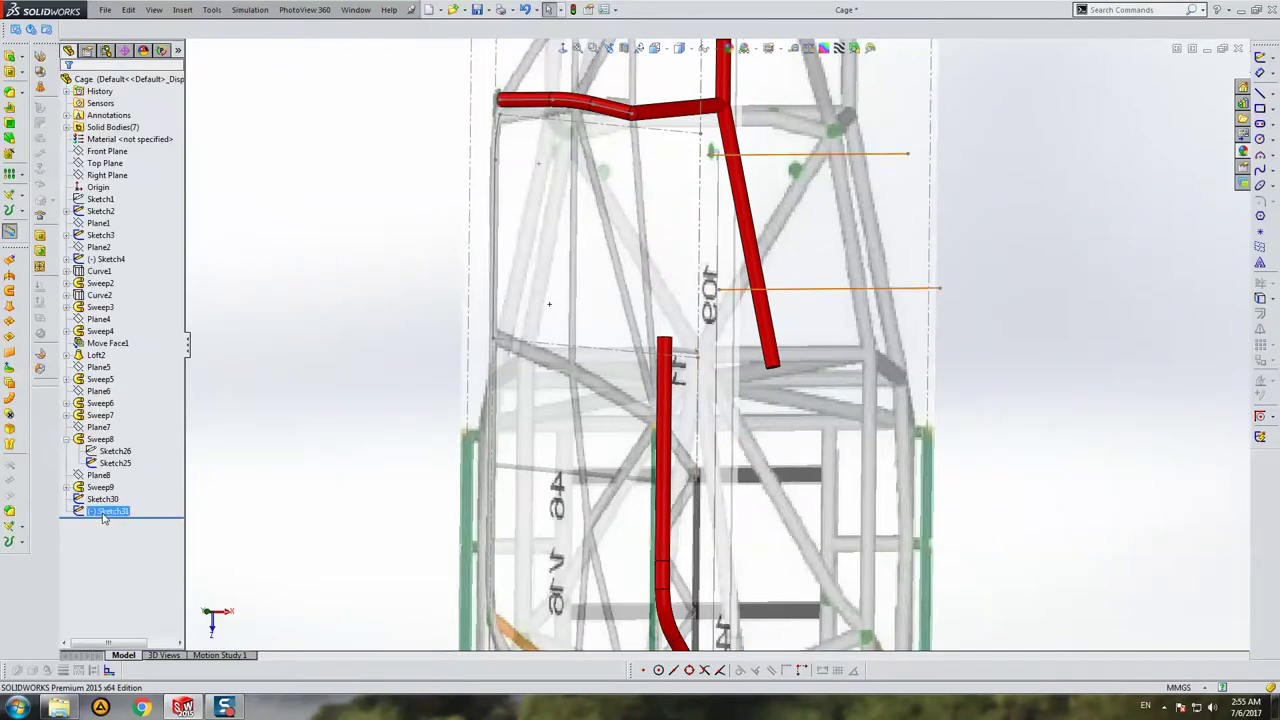
Step: Reopen Sketch31 and make the tube-corner point coincident with the side curve's end point
{"action": "left_click", "coordinate": [104, 516]}
{"action": "left_click", "coordinate": [108, 474]}
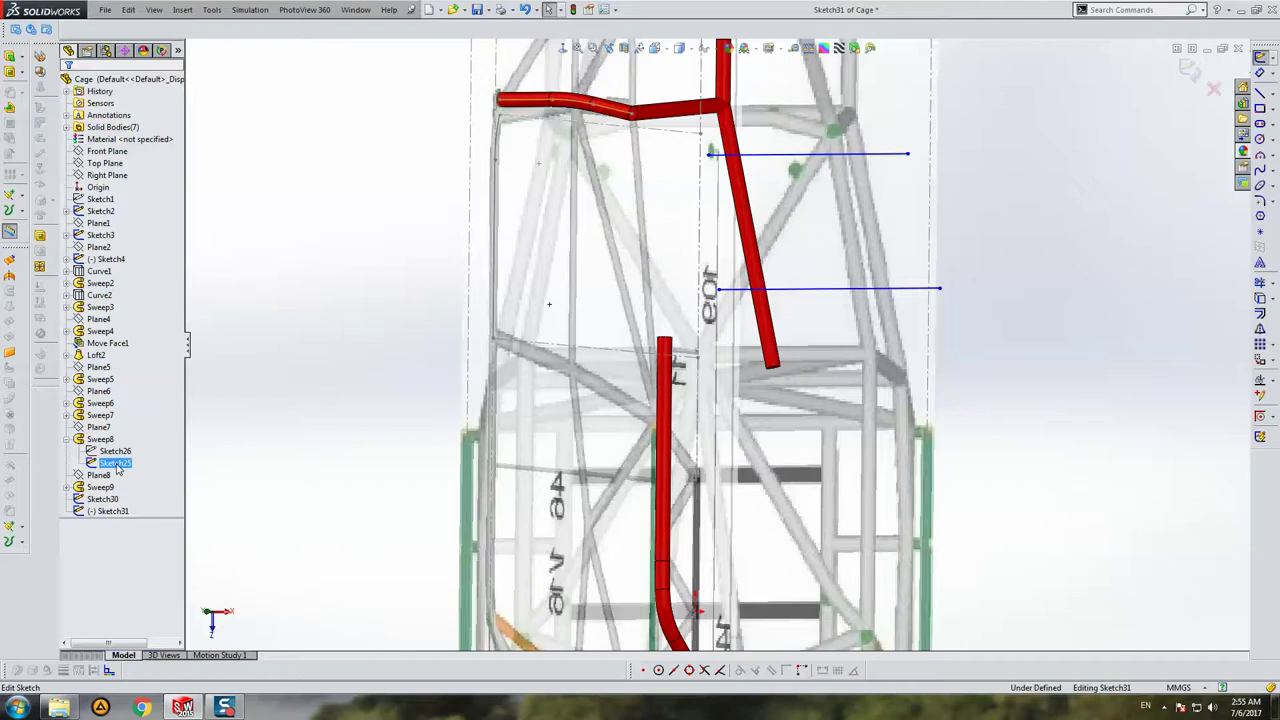
{"action": "left_click", "coordinate": [206, 347]}
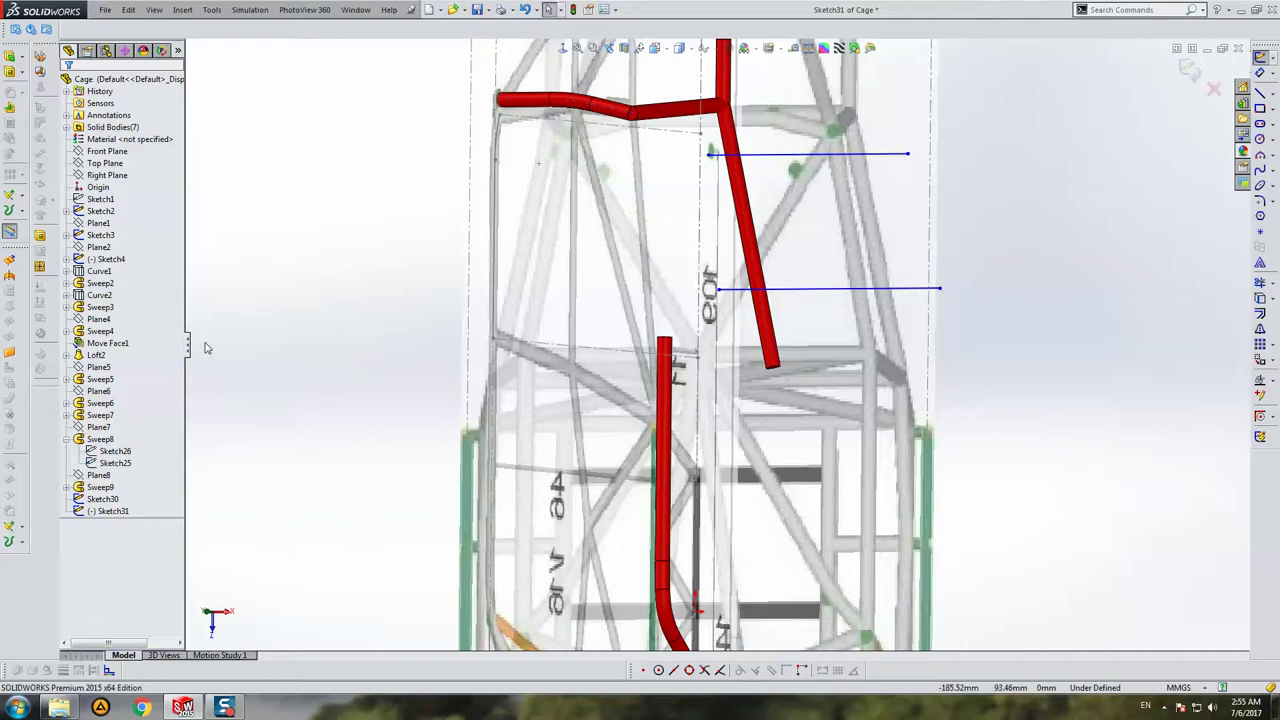
{"action": "left_click", "coordinate": [67, 440]}
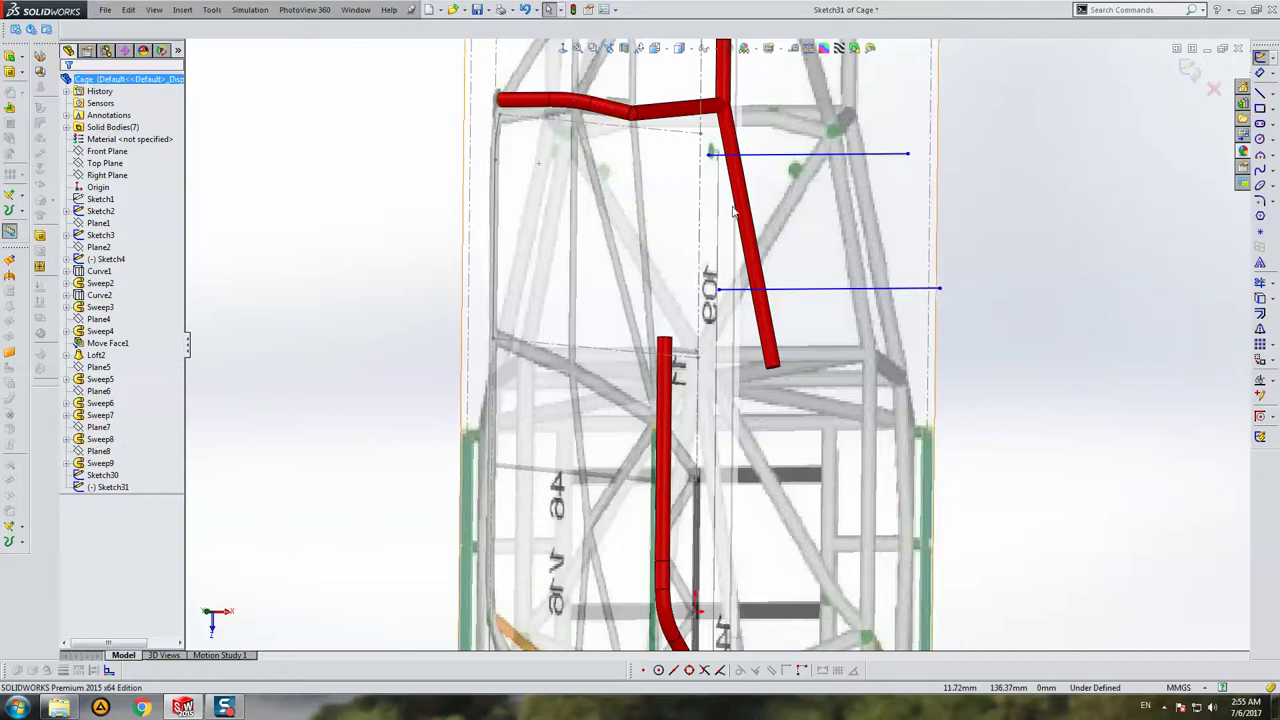
{"action": "left_click", "coordinate": [709, 156]}
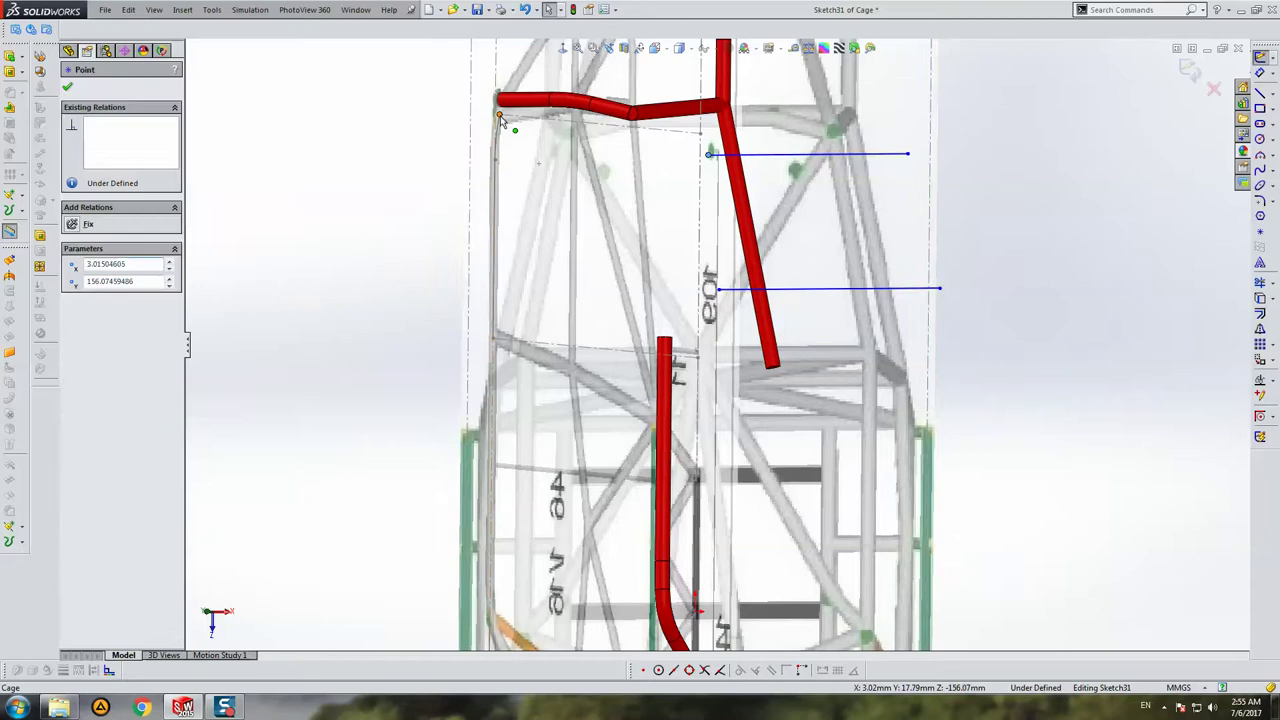
{"action": "left_click", "coordinate": [499, 113], "text": "ctrl"}
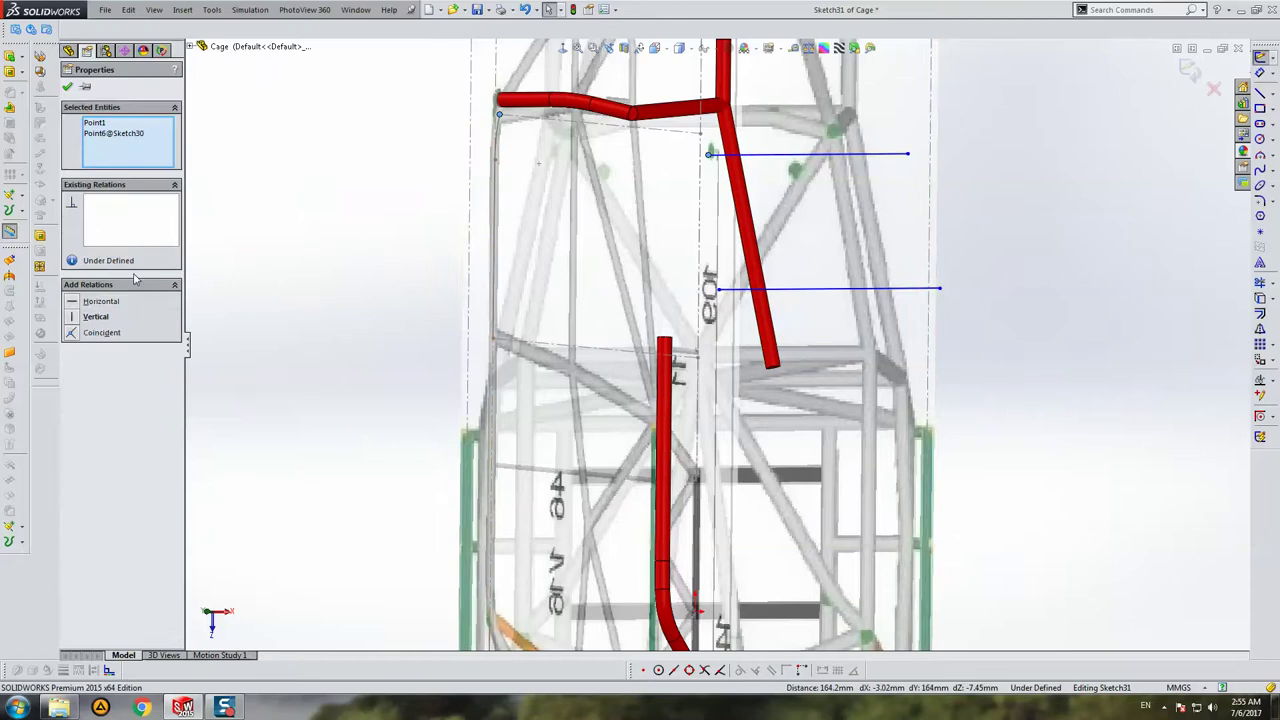
{"action": "left_click", "coordinate": [91, 335]}
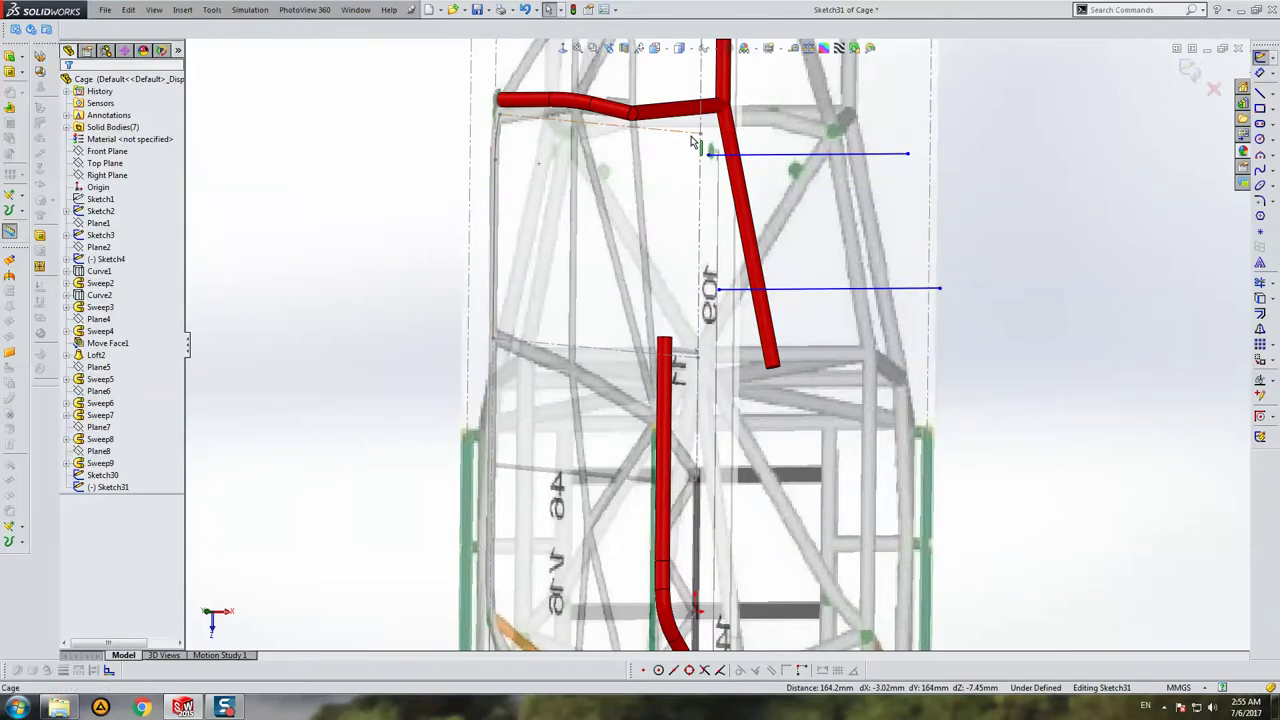
Step: Pierce the upper and lower lines' endpoints onto Sketch30's side-curve lines
{"action": "left_click", "coordinate": [709, 155], "text": "ctrl"}
{"action": "left_click", "coordinate": [93, 301]}
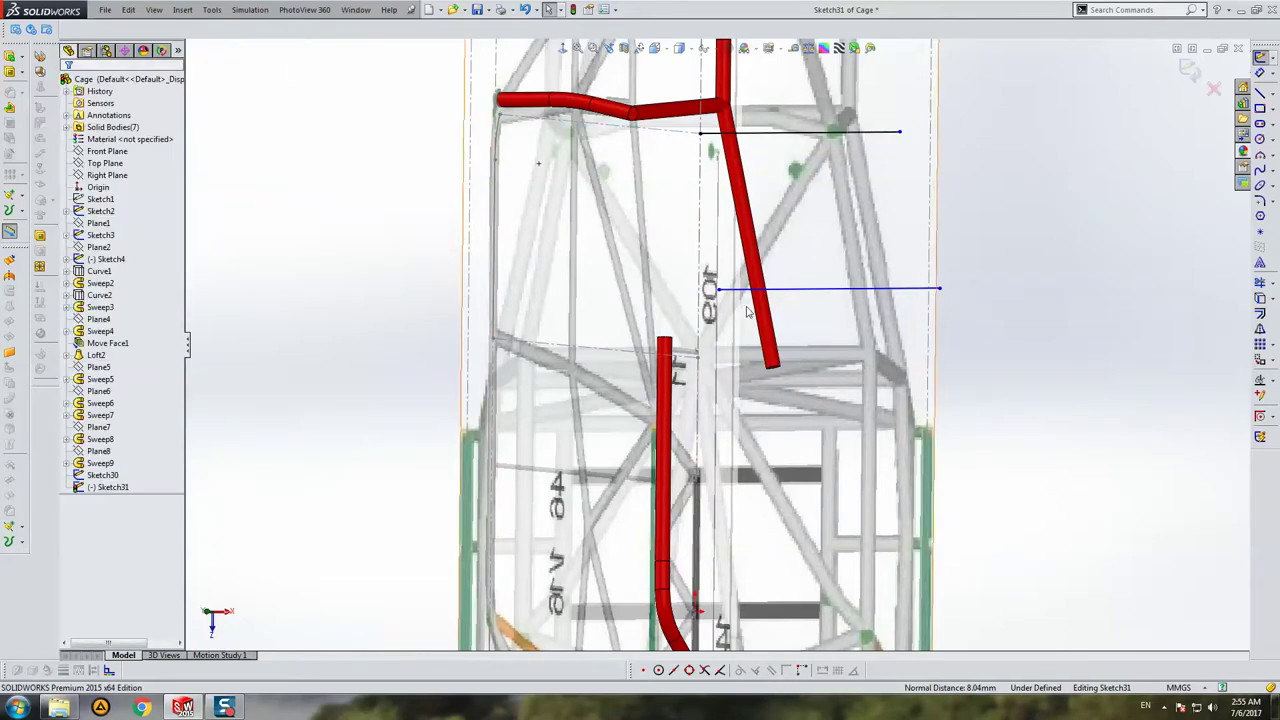
{"action": "left_click", "coordinate": [718, 289]}
{"action": "left_click", "coordinate": [563, 350], "text": "ctrl"}
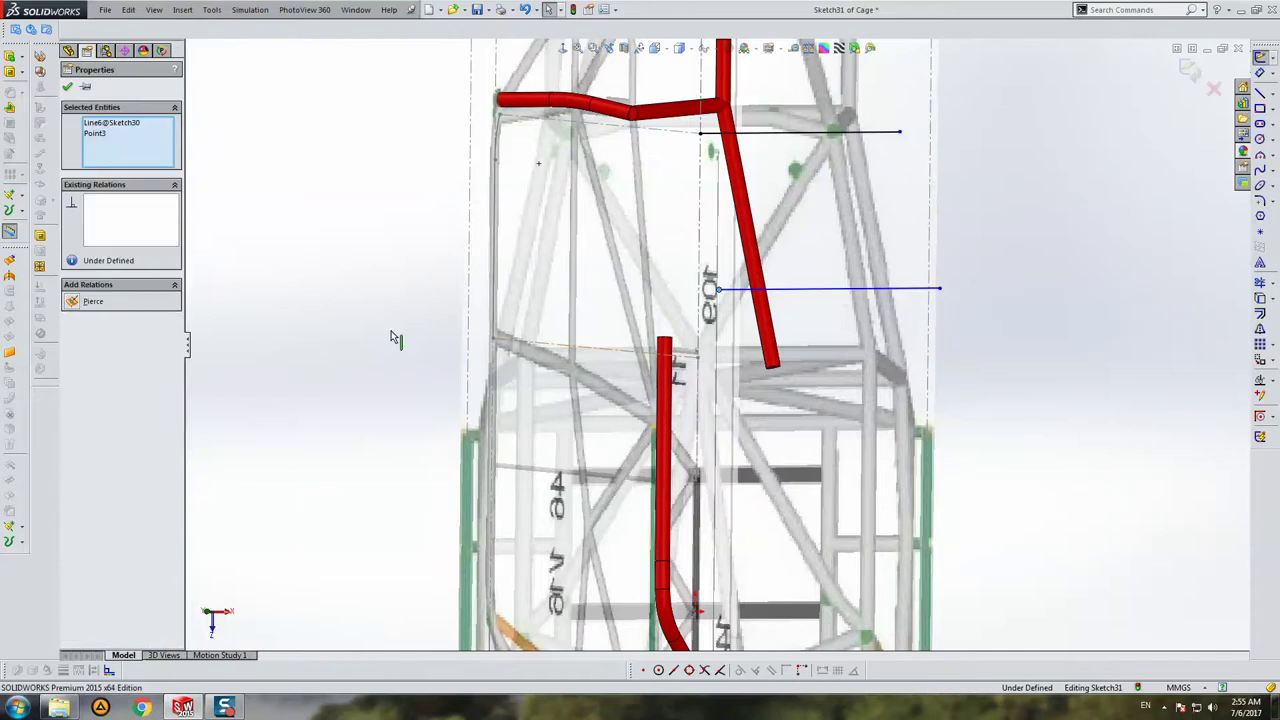
{"action": "left_click", "coordinate": [90, 318]}
{"action": "key", "text": "ctrl+8"}
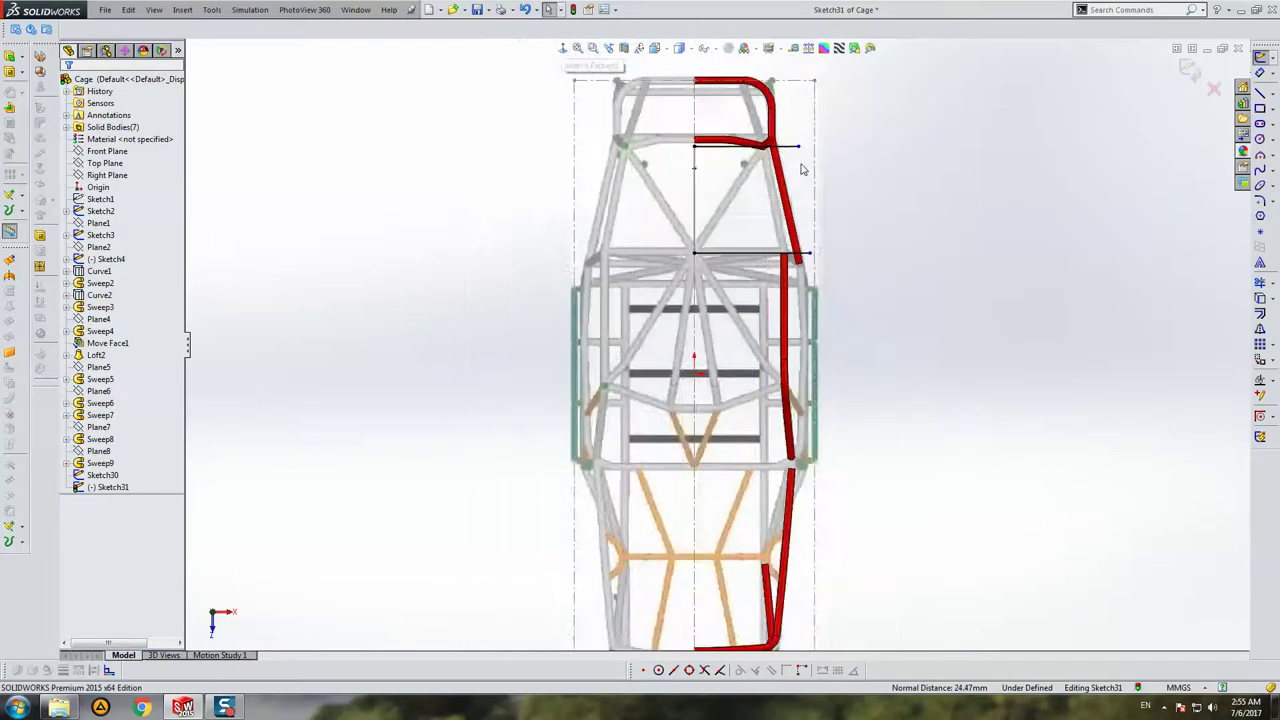
{"action": "scroll", "coordinate": [790, 172], "scroll_direction": "down", "scroll_amount": 5}
{"action": "scroll", "coordinate": [771, 203], "scroll_direction": "down", "scroll_amount": 3}
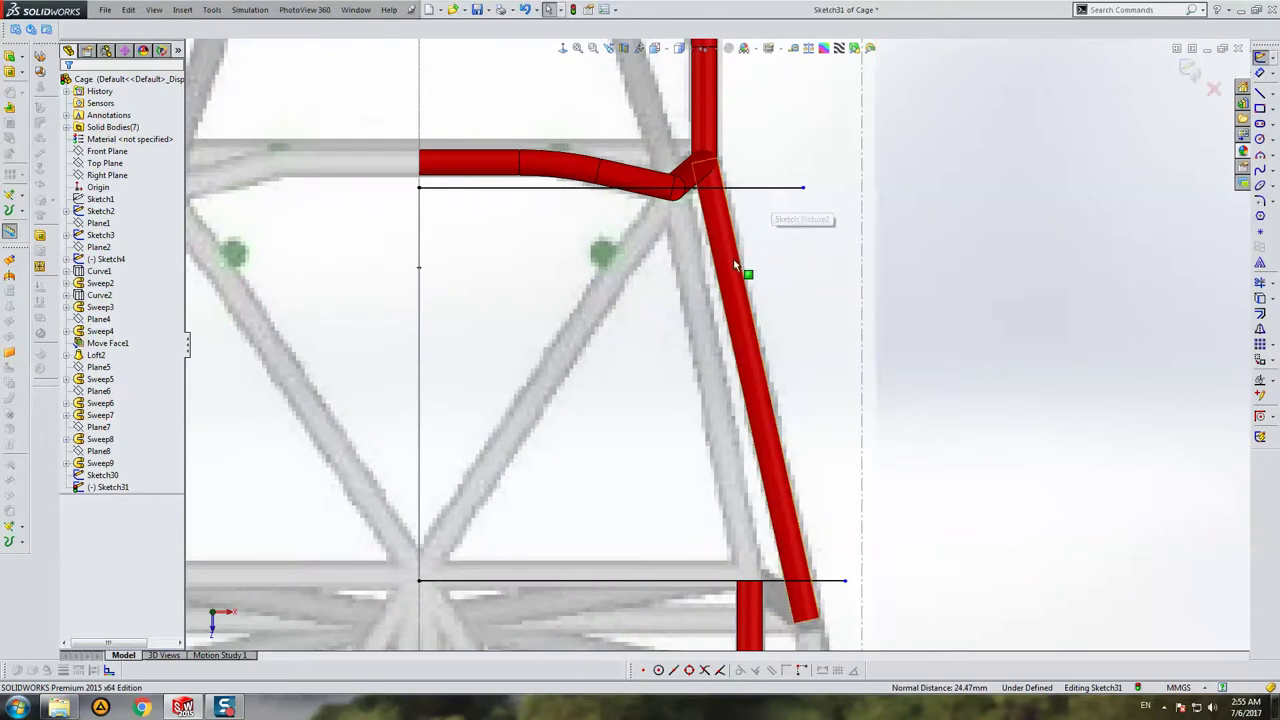
Step: Drag the horizontal sketch line's end onto the tube joint
{"action": "left_click", "coordinate": [845, 584]}
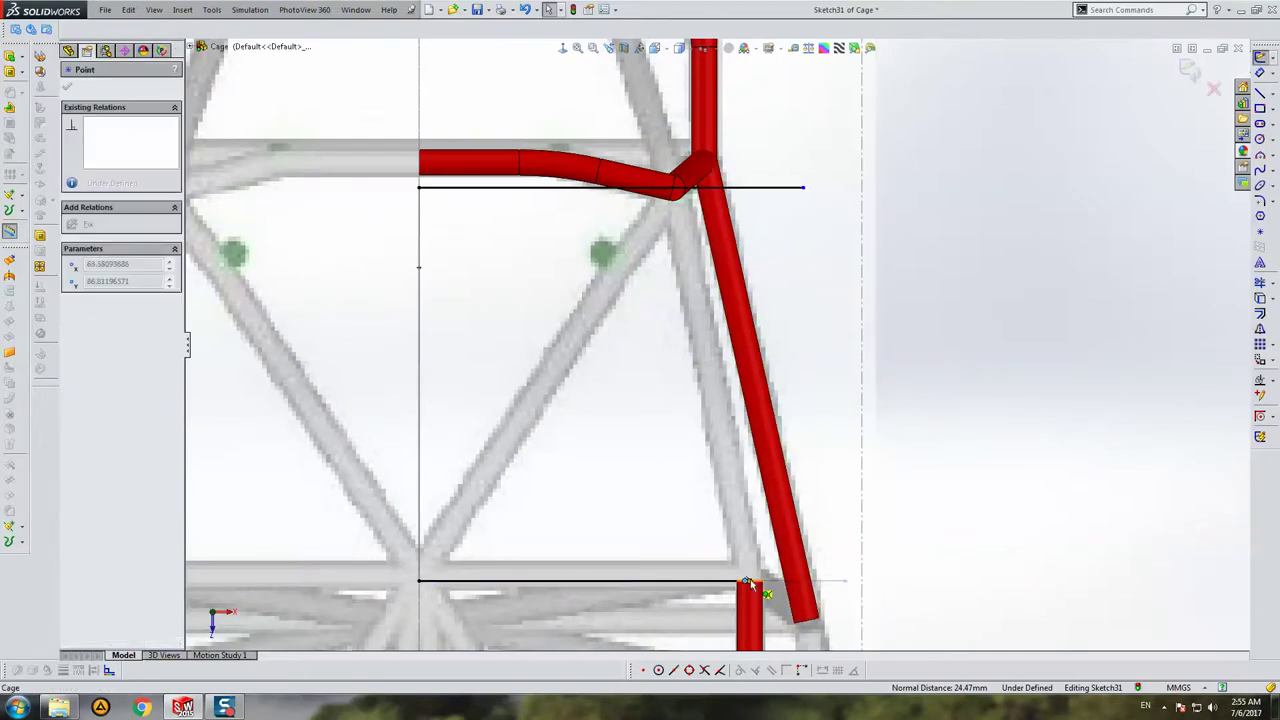
{"action": "left_click", "coordinate": [971, 343]}
{"action": "left_click", "coordinate": [495, 584]}
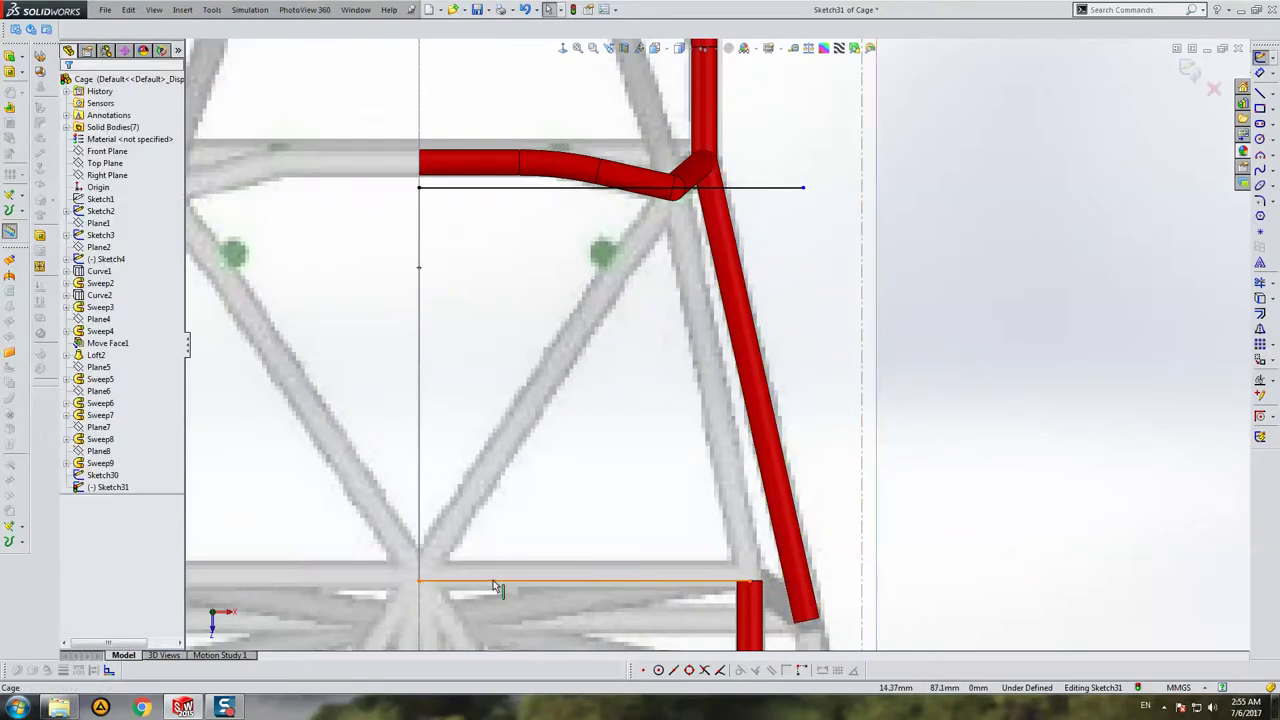
{"action": "left_click", "coordinate": [940, 254]}
{"action": "scroll", "coordinate": [740, 194], "scroll_direction": "down", "scroll_amount": 2}
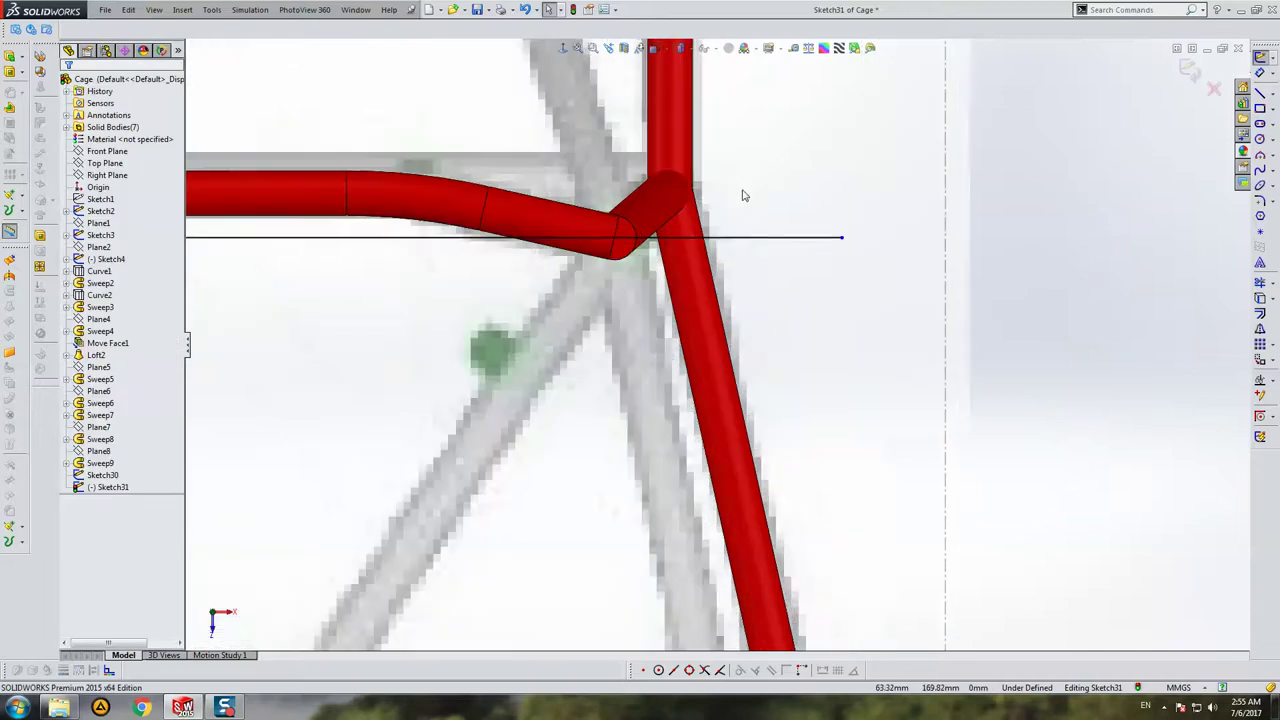
{"action": "left_click_drag", "start_coordinate": [842, 239], "coordinate": [614, 244]}
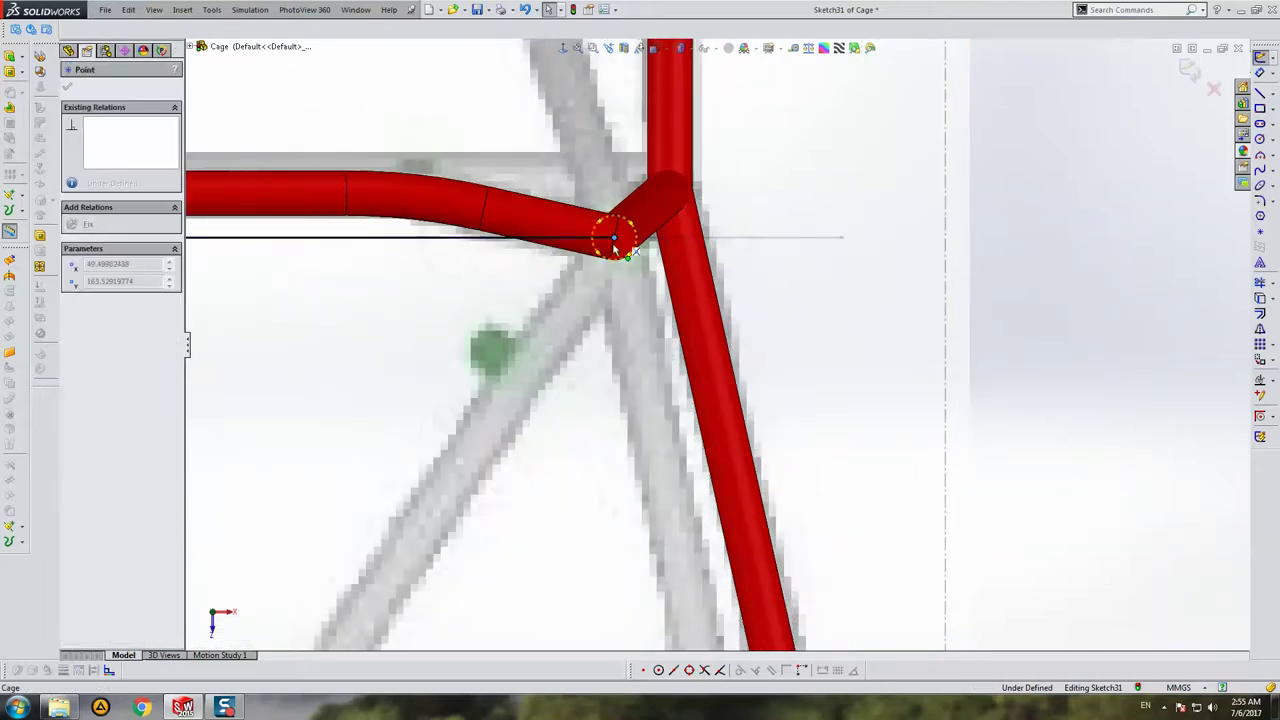
{"action": "left_click", "coordinate": [591, 257]}
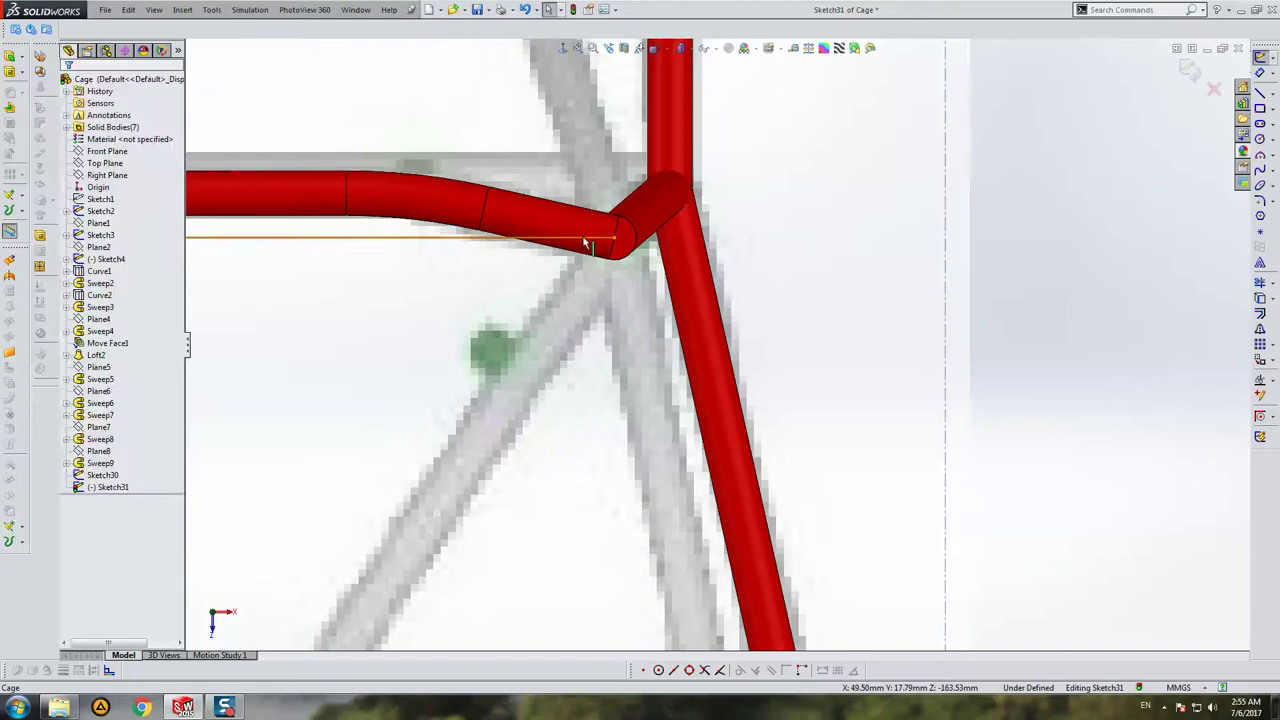
{"action": "left_click", "coordinate": [591, 239]}
{"action": "left_click", "coordinate": [774, 277]}
{"action": "scroll", "coordinate": [786, 289], "scroll_direction": "up", "scroll_amount": 1}
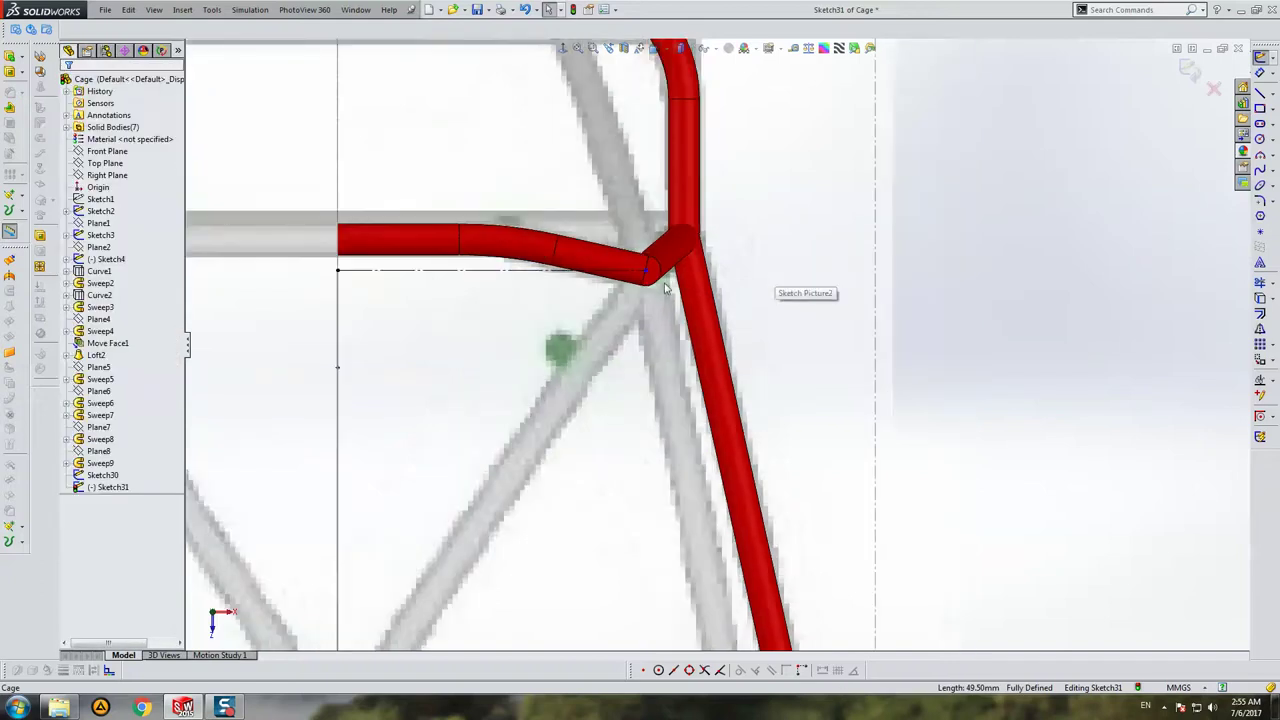
{"action": "scroll", "coordinate": [640, 280], "scroll_direction": "down", "scroll_amount": 2}
{"action": "scroll", "coordinate": [653, 287], "scroll_direction": "down", "scroll_amount": 1}
{"action": "left_click", "coordinate": [655, 290]}
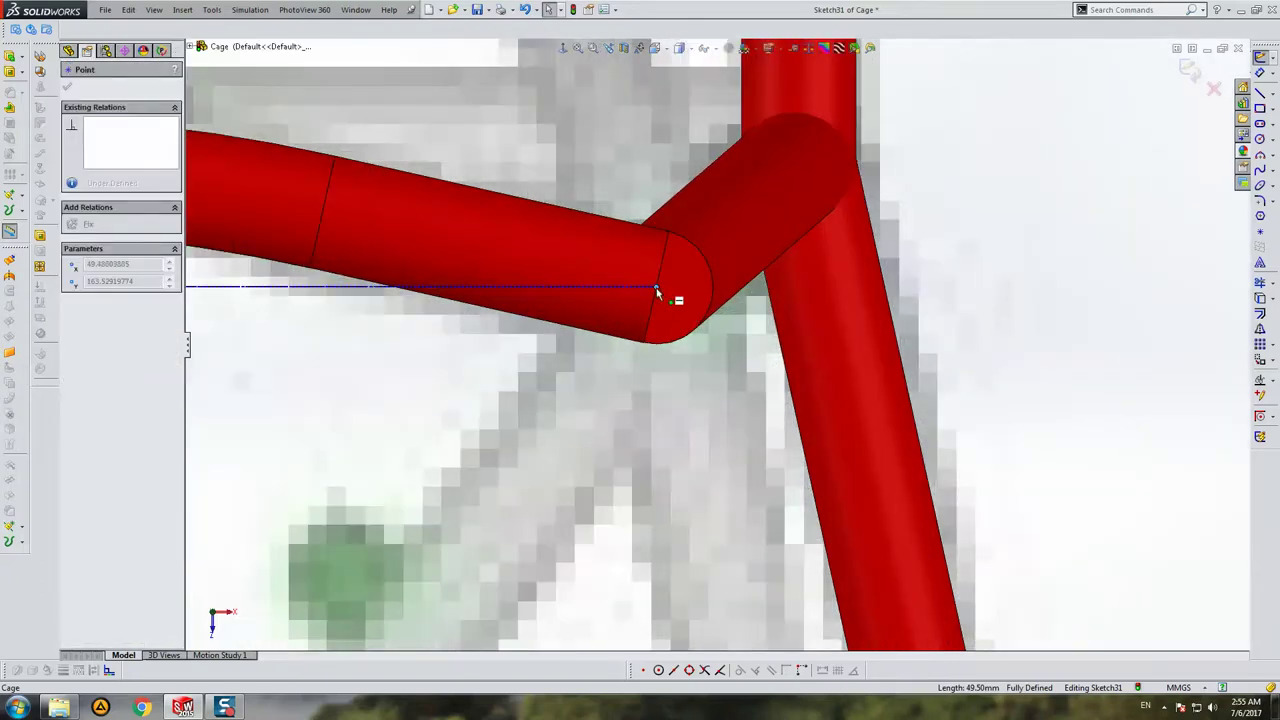
{"action": "scroll", "coordinate": [537, 280], "scroll_direction": "up", "scroll_amount": 2}
{"action": "key", "text": "Escape"}
{"action": "scroll", "coordinate": [537, 267], "scroll_direction": "up", "scroll_amount": 2}
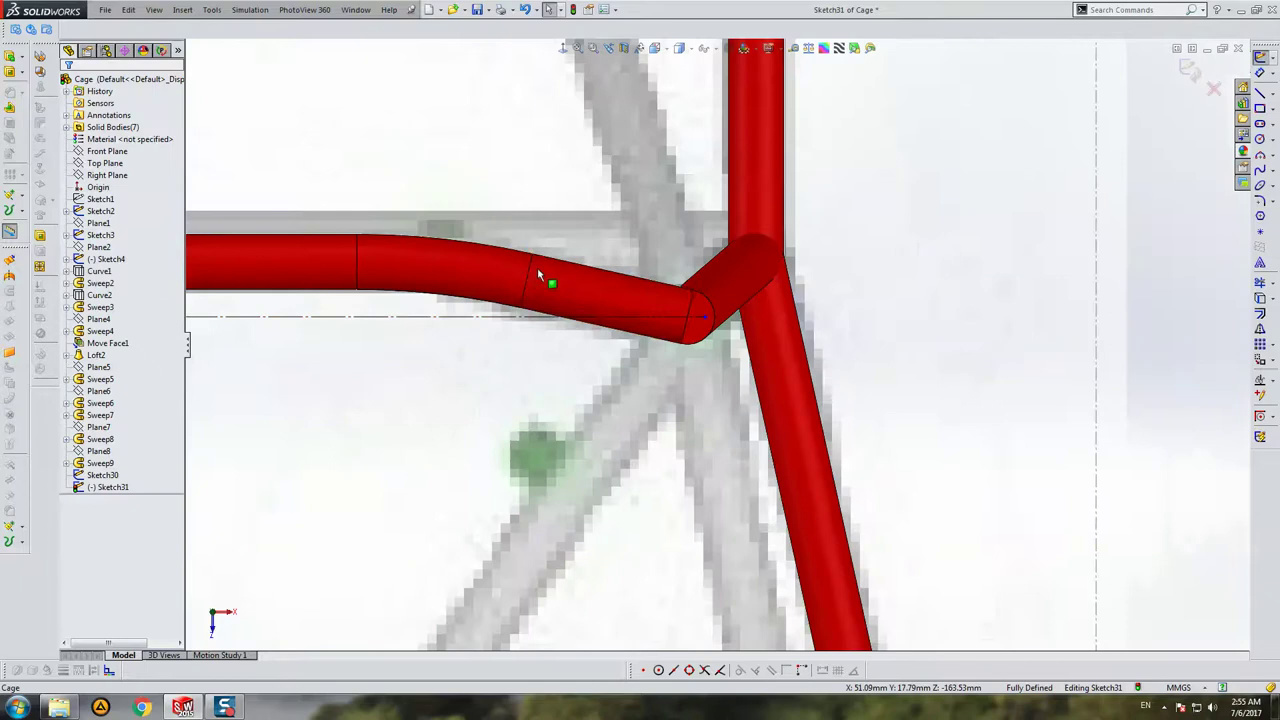
Step: Show Sketch25's tube path to locate its end point at the pipe junction
{"action": "left_click", "coordinate": [100, 307]}
{"action": "left_click", "coordinate": [67, 439]}
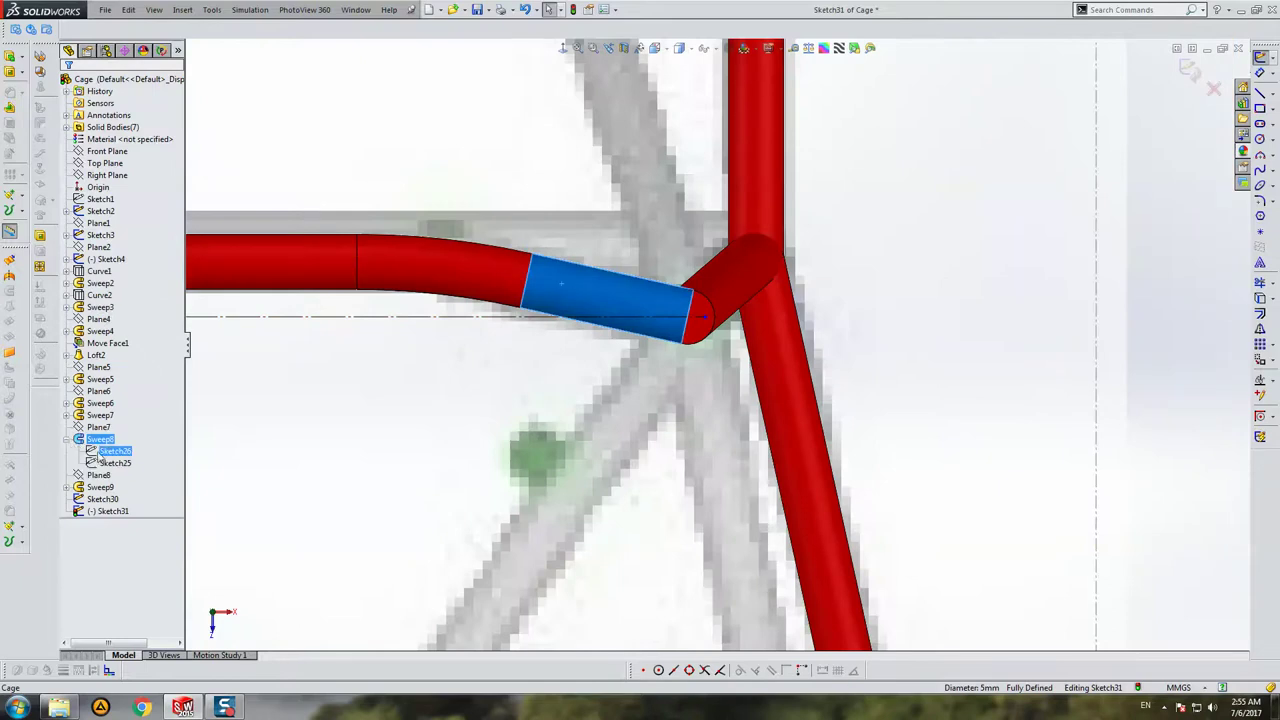
{"action": "left_click", "coordinate": [112, 451]}
{"action": "left_click", "coordinate": [112, 463]}
{"action": "left_click", "coordinate": [110, 442]}
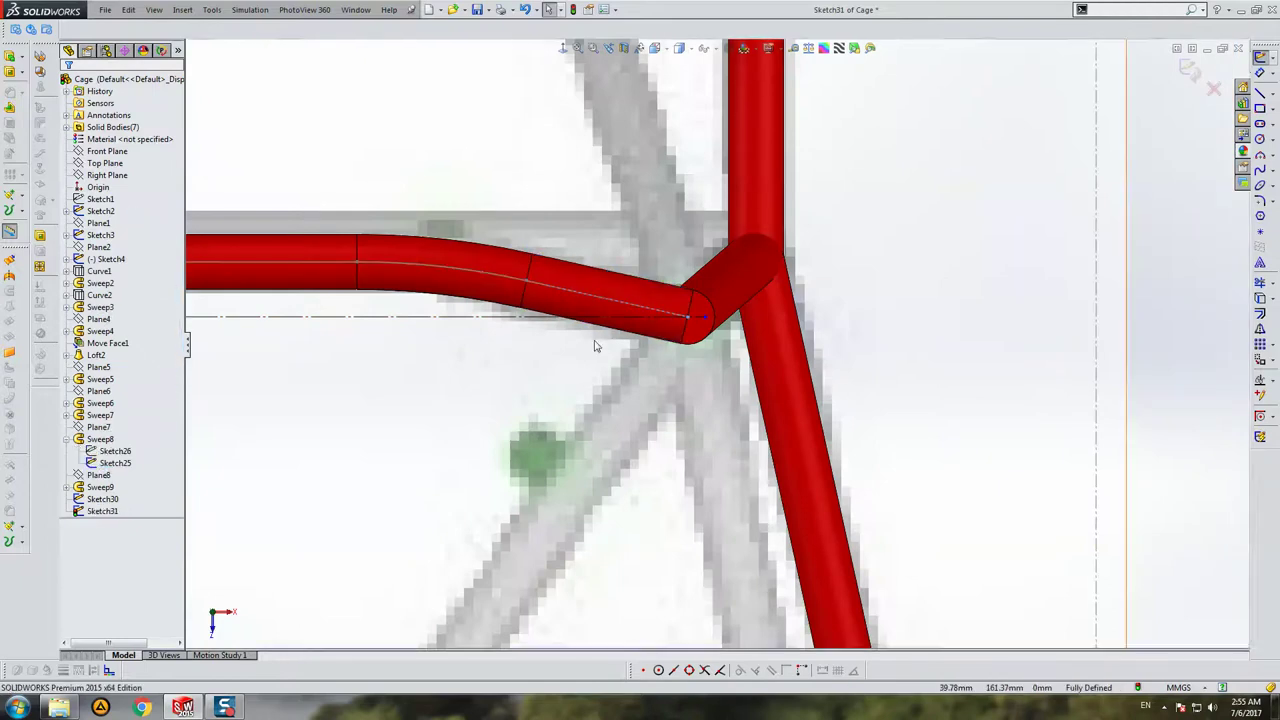
{"action": "left_click", "coordinate": [688, 321]}
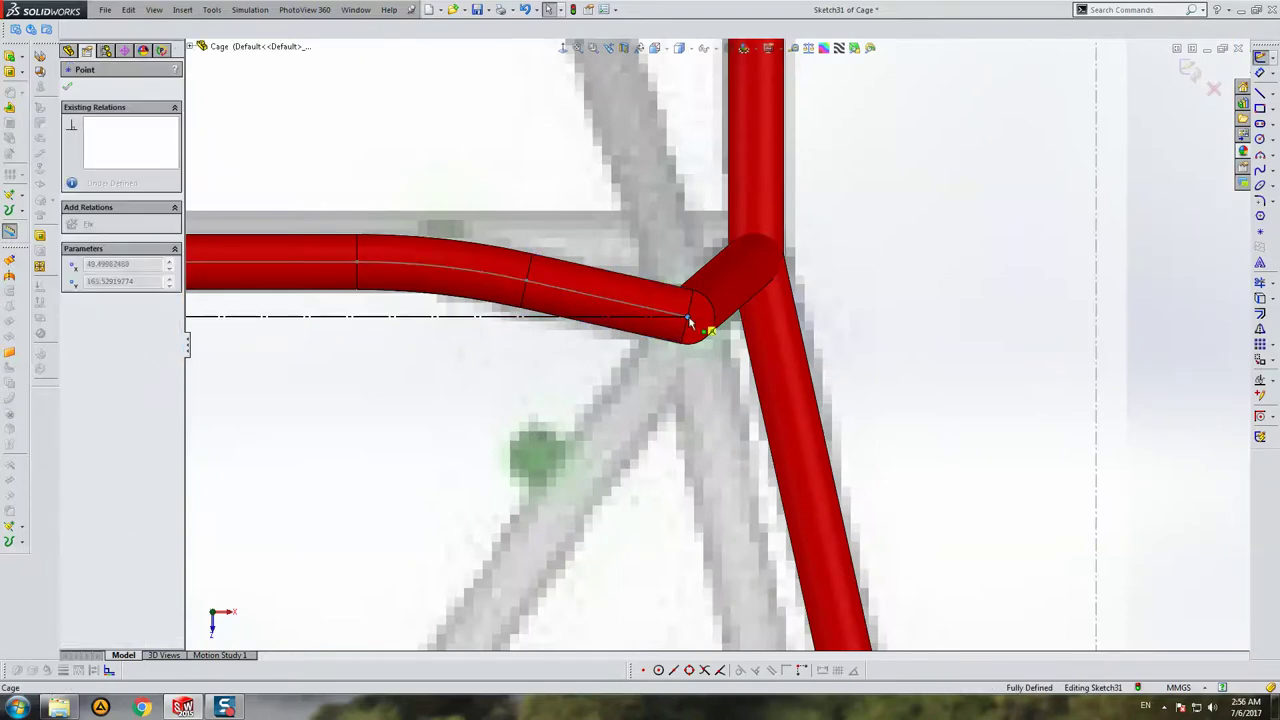
{"action": "key", "text": "Escape"}
{"action": "scroll", "coordinate": [755, 373], "scroll_direction": "up", "scroll_amount": 5}
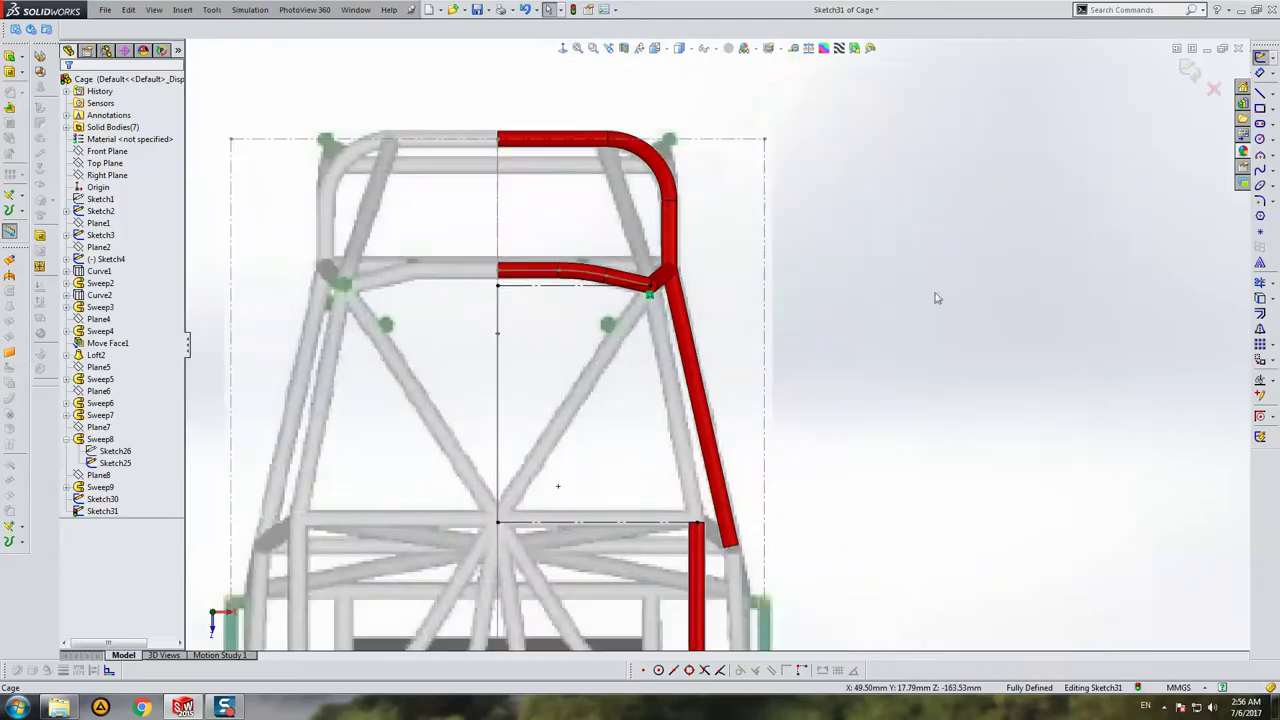
Step: Draw a slanted line from the upper pipe junction down to the lower rail
{"action": "left_click", "coordinate": [1259, 92]}
{"action": "scroll", "coordinate": [678, 297], "scroll_direction": "down", "scroll_amount": 3}
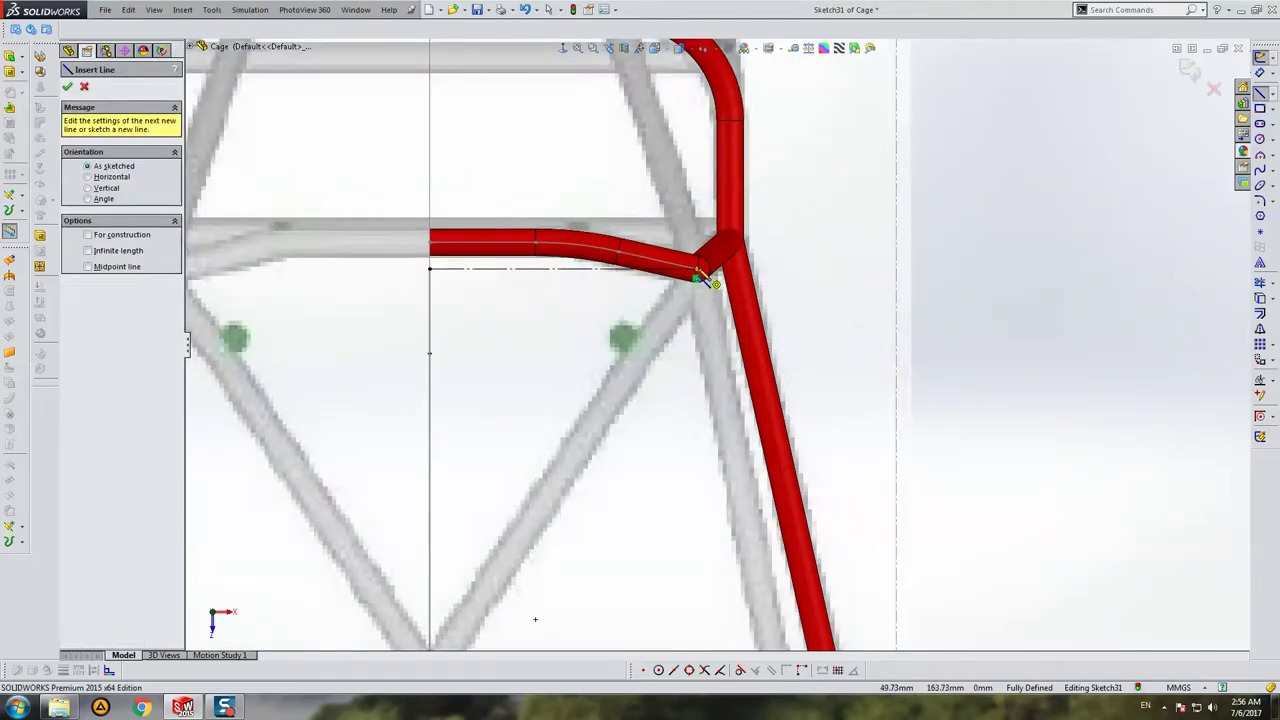
{"action": "left_click", "coordinate": [703, 276]}
{"action": "scroll", "coordinate": [703, 276], "scroll_direction": "up", "scroll_amount": 3}
{"action": "scroll", "coordinate": [757, 408], "scroll_direction": "down", "scroll_amount": 1}
{"action": "left_click", "coordinate": [752, 554]}
{"action": "key", "text": "Escape"}
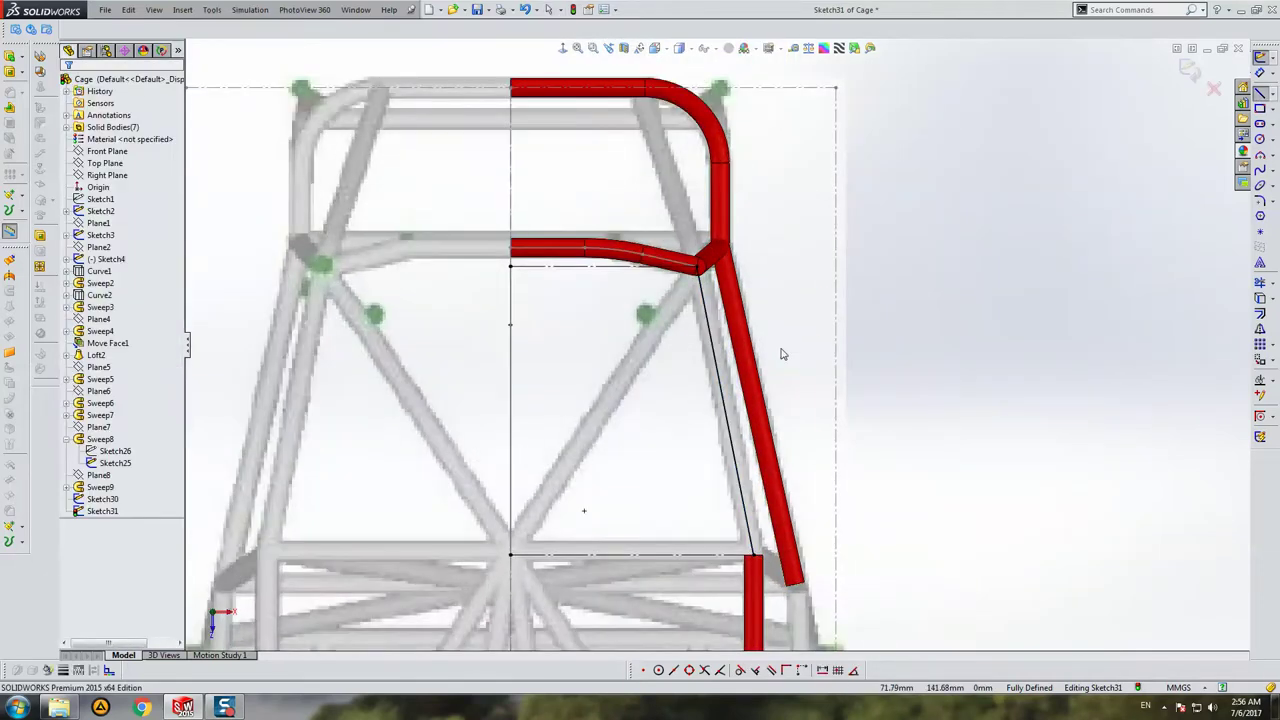
{"action": "key", "text": "Escape"}
Step: Close Sketch31 and orbit the cage into a tilted 3D view
{"action": "left_click", "coordinate": [1188, 70]}
{"action": "scroll", "coordinate": [705, 326], "scroll_direction": "up", "scroll_amount": 2}
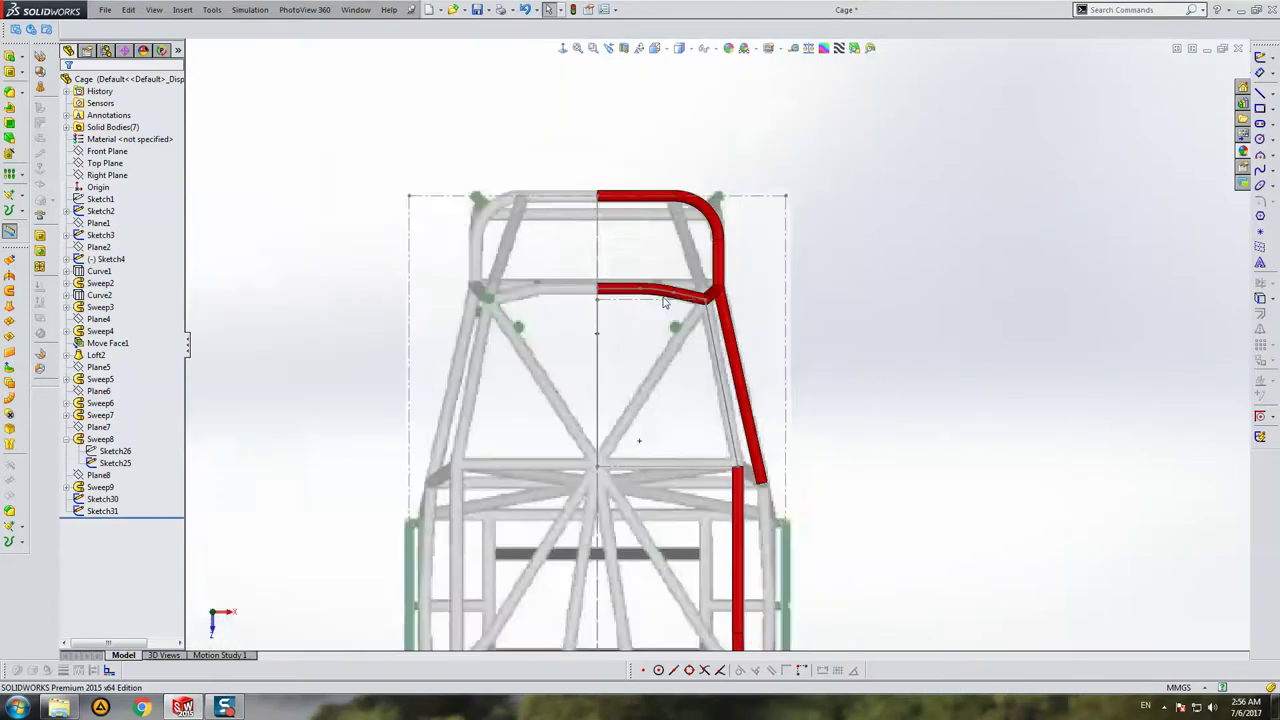
{"action": "mouse_move", "coordinate": [705, 326]}
{"action": "middle_mouse_down"}
{"action": "mouse_move", "coordinate": [623, 214]}
{"action": "mouse_move", "coordinate": [678, 255]}
{"action": "middle_mouse_up"}
{"action": "right_click", "coordinate": [678, 253]}
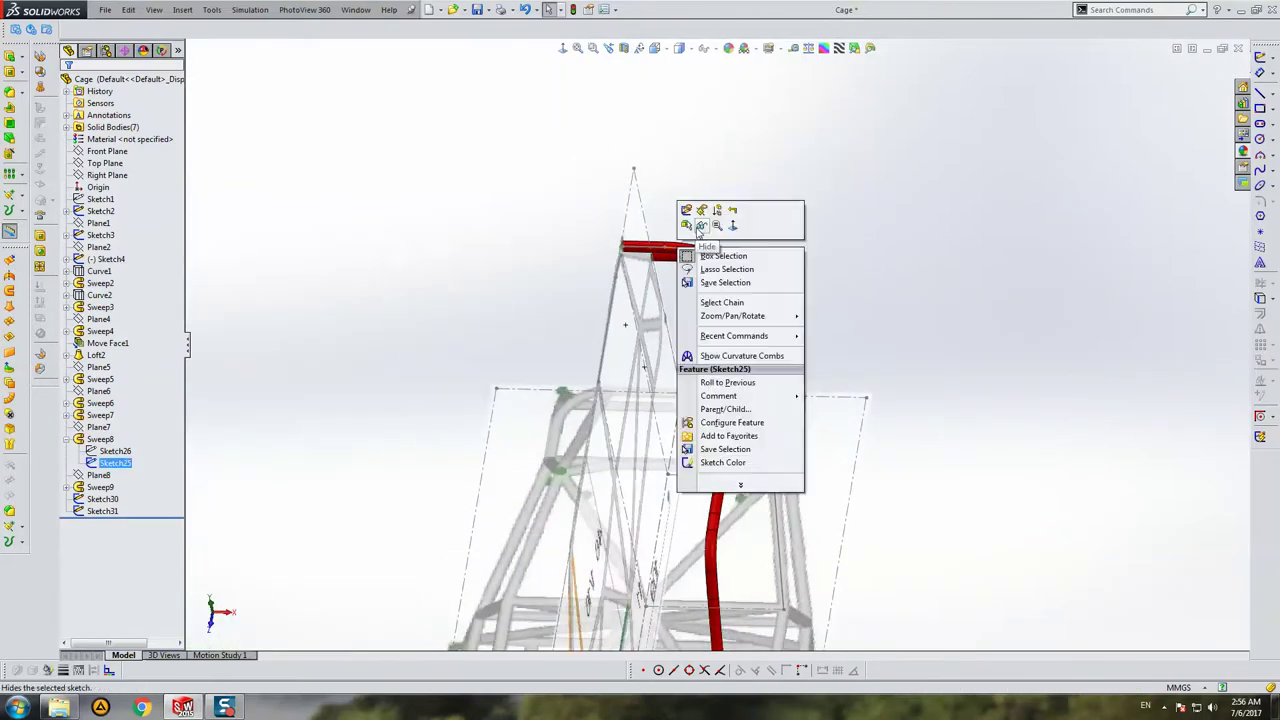
{"action": "key", "text": "Escape"}
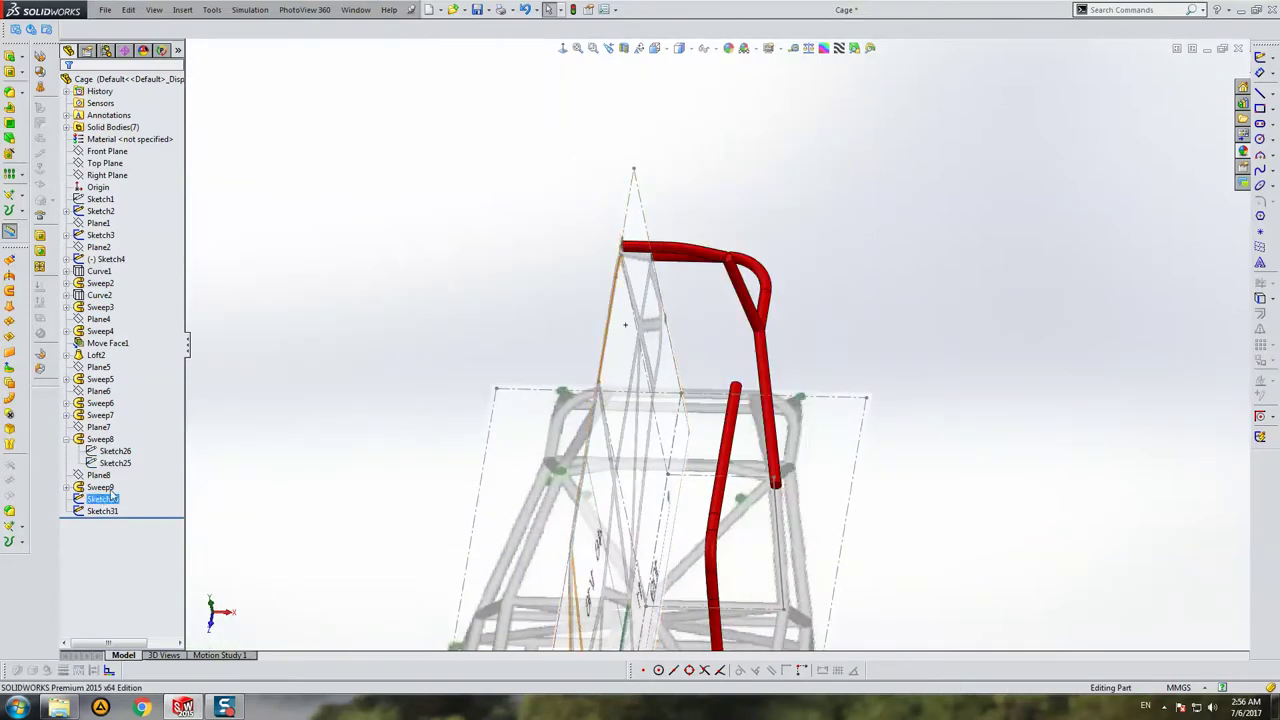
Step: Create projected curve Curve8 from Sketch30 and Sketch31
{"action": "key", "text": "Up"}
{"action": "left_click", "coordinate": [102, 498]}
{"action": "left_click", "coordinate": [100, 511], "text": "ctrl"}
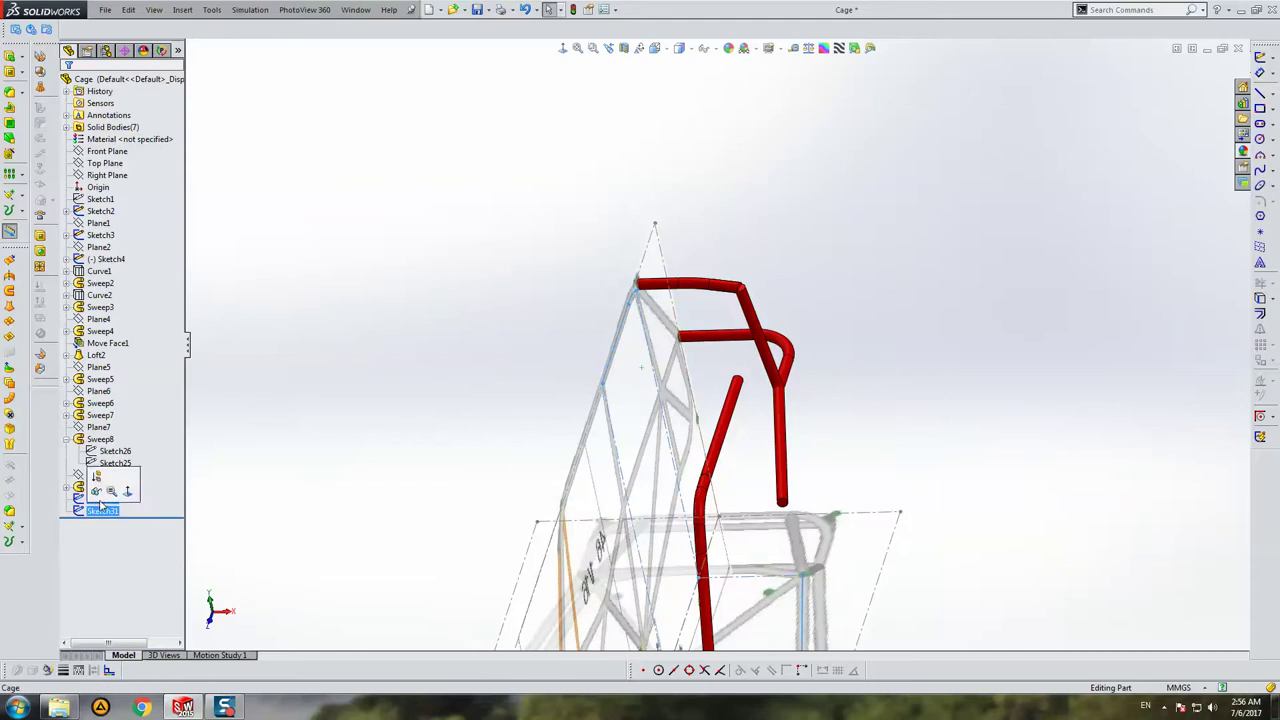
{"action": "left_click", "coordinate": [9, 541]}
{"action": "left_click", "coordinate": [90, 540]}
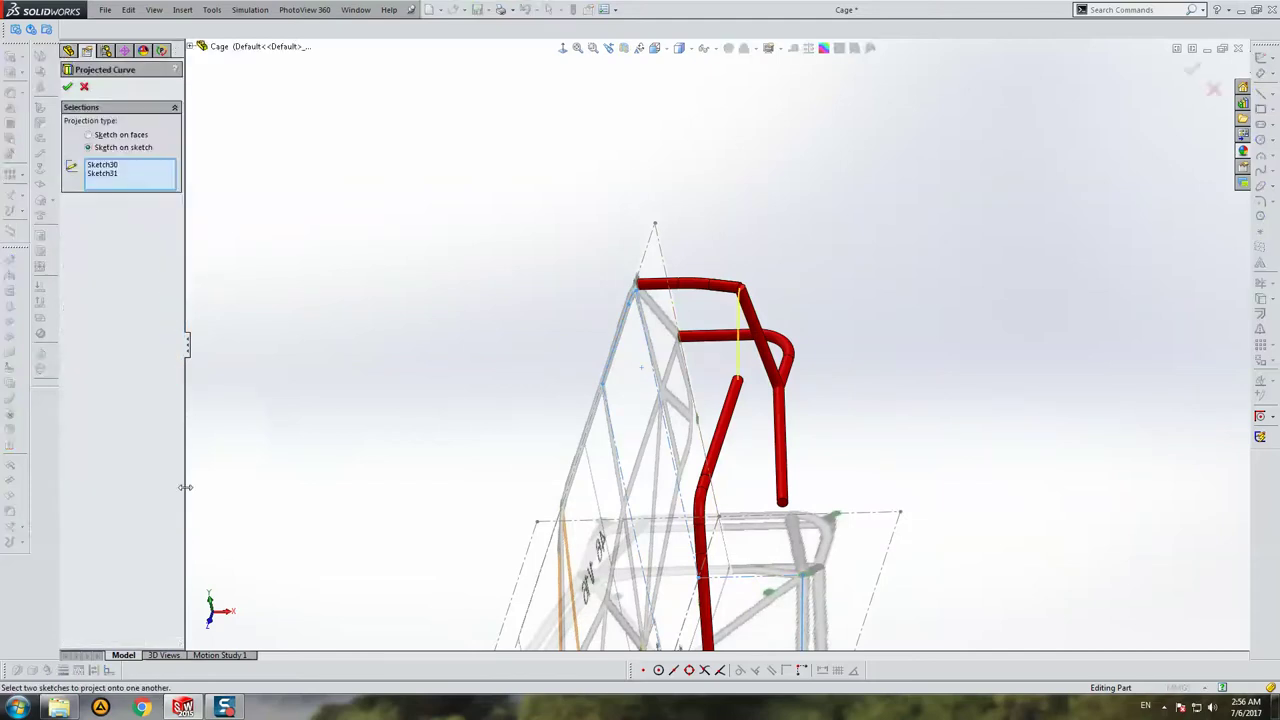
{"action": "left_click", "coordinate": [69, 86]}
Step: Start a new reference plane, Plane9, at Curve8's end
{"action": "middle_click_drag", "start_coordinate": [420, 360], "coordinate": [478, 360]}
{"action": "scroll", "coordinate": [889, 491], "scroll_direction": "down", "scroll_amount": 3}
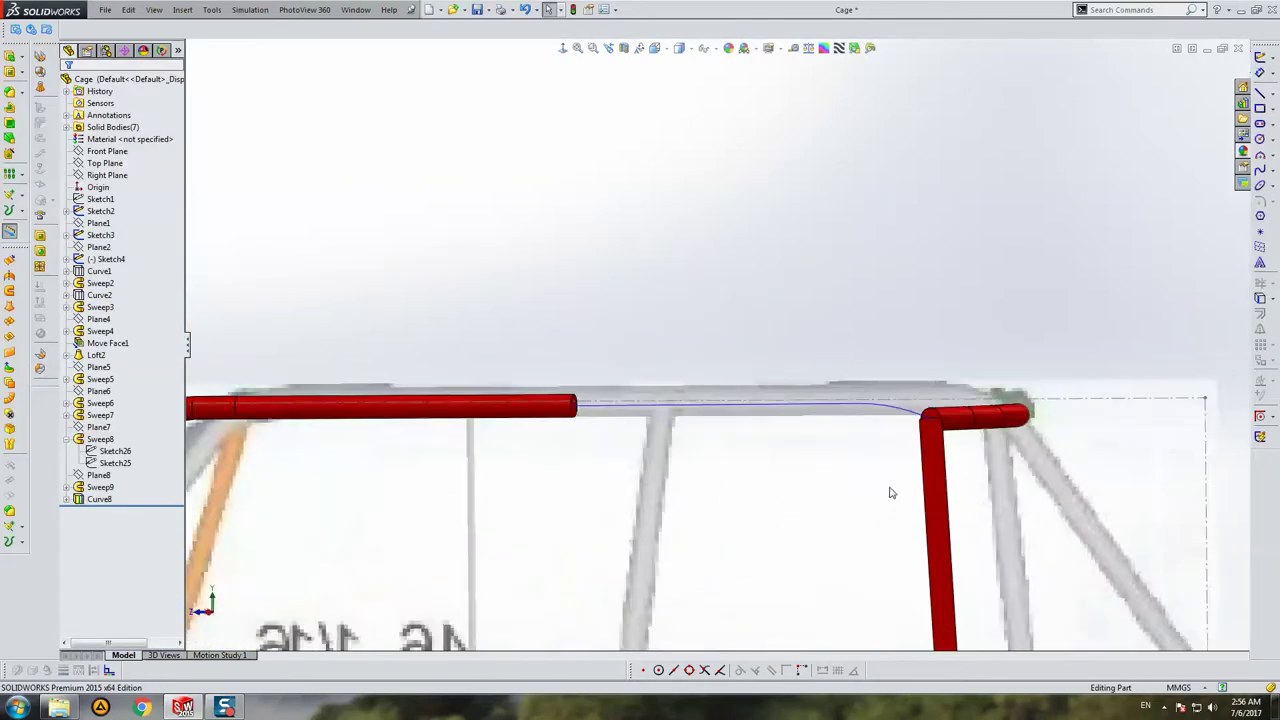
{"action": "scroll", "coordinate": [889, 491], "scroll_direction": "down", "scroll_amount": 3}
{"action": "scroll", "coordinate": [611, 409], "scroll_direction": "down", "scroll_amount": 3}
{"action": "scroll", "coordinate": [589, 430], "scroll_direction": "down", "scroll_amount": 3}
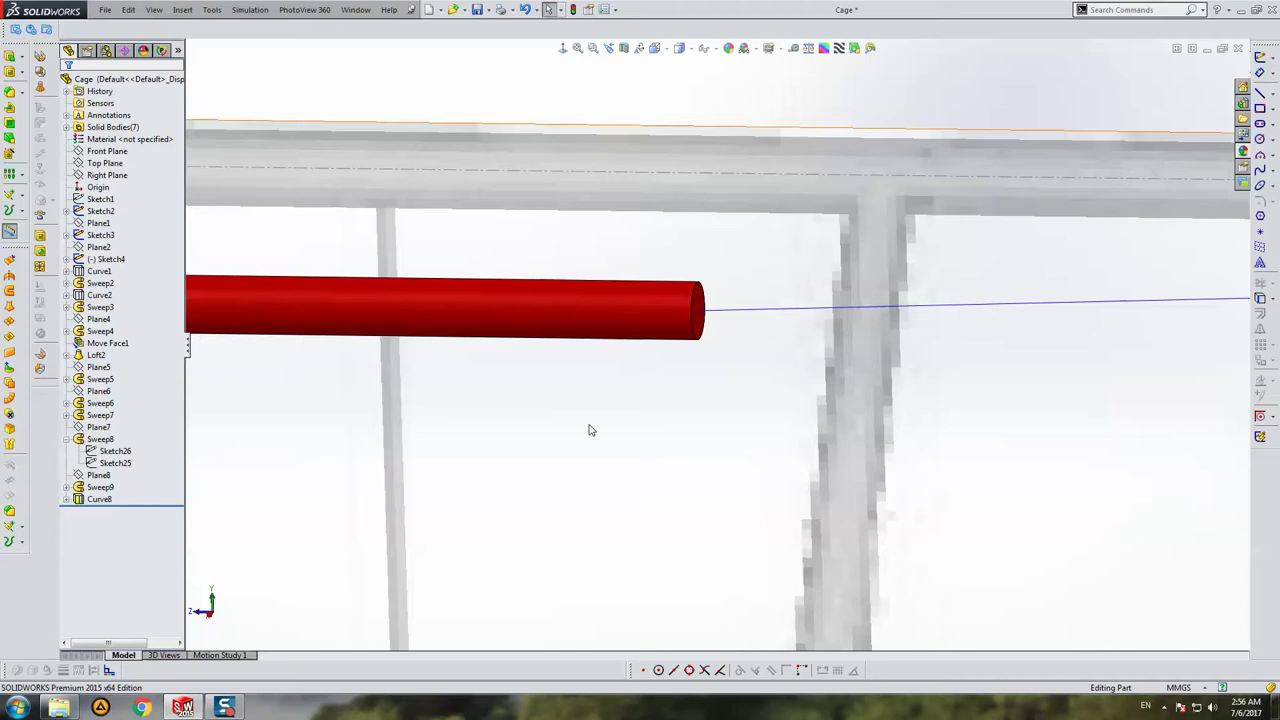
{"action": "left_click", "coordinate": [701, 312]}
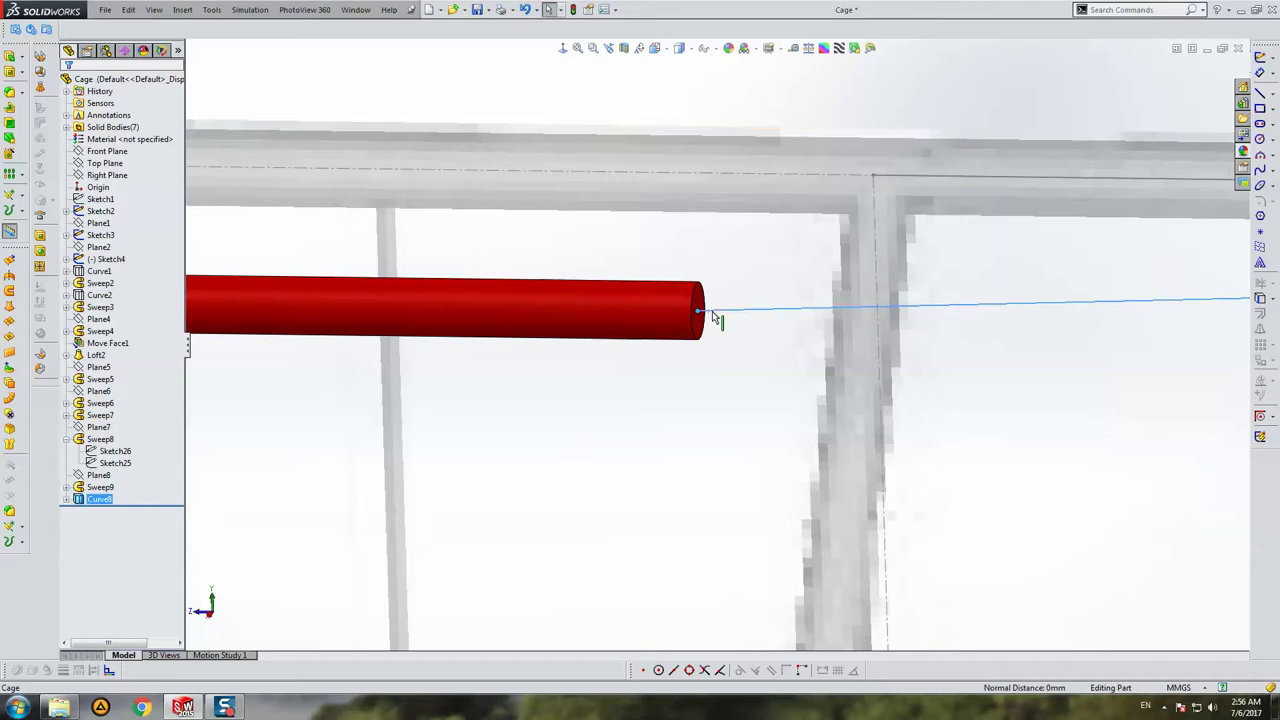
{"action": "left_click", "coordinate": [22, 527]}
{"action": "left_click", "coordinate": [56, 529]}
Step: Confirm Plane9 and sketch a circle on it near the tube end
{"action": "right_click", "coordinate": [555, 323]}
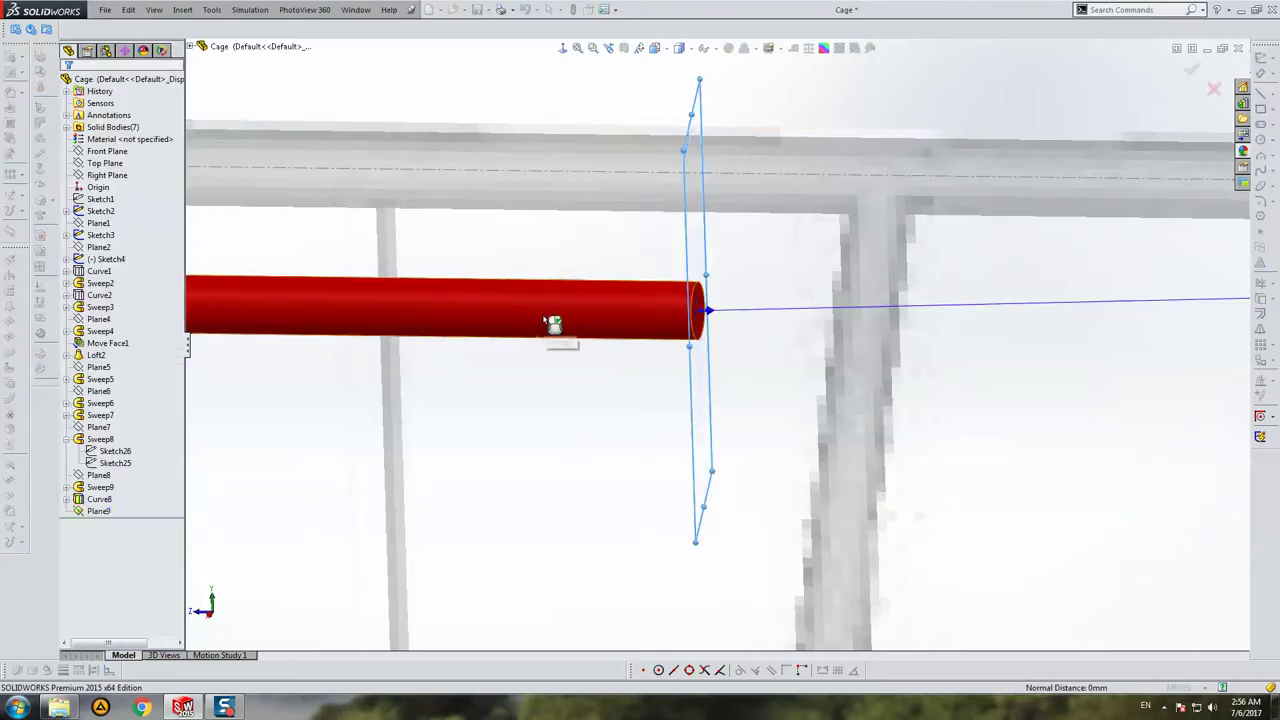
{"action": "left_click", "coordinate": [1260, 57]}
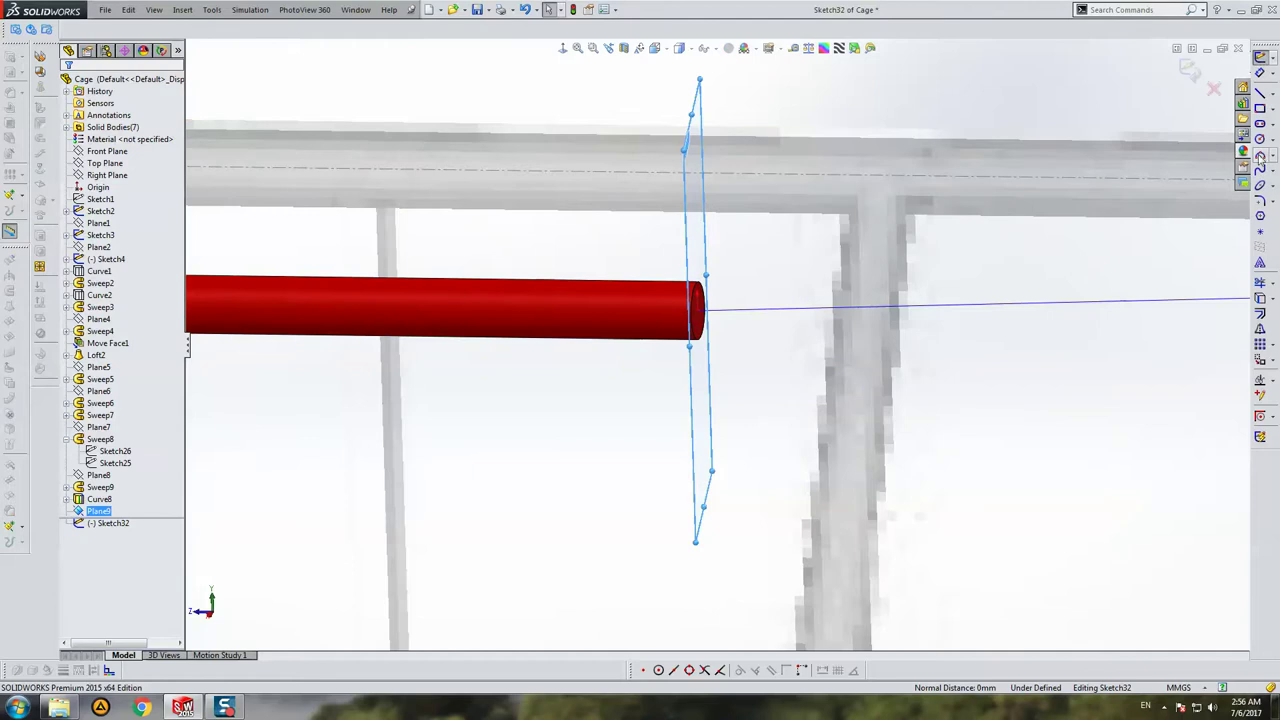
{"action": "left_click", "coordinate": [1260, 139]}
{"action": "mouse_move", "coordinate": [778, 318]}
{"action": "middle_mouse_down"}
{"action": "mouse_move", "coordinate": [754, 331]}
{"action": "mouse_move", "coordinate": [523, 240]}
{"action": "middle_mouse_up"}
{"action": "left_click_drag", "start_coordinate": [520, 234], "coordinate": [543, 263]}
{"action": "key", "text": "Escape"}
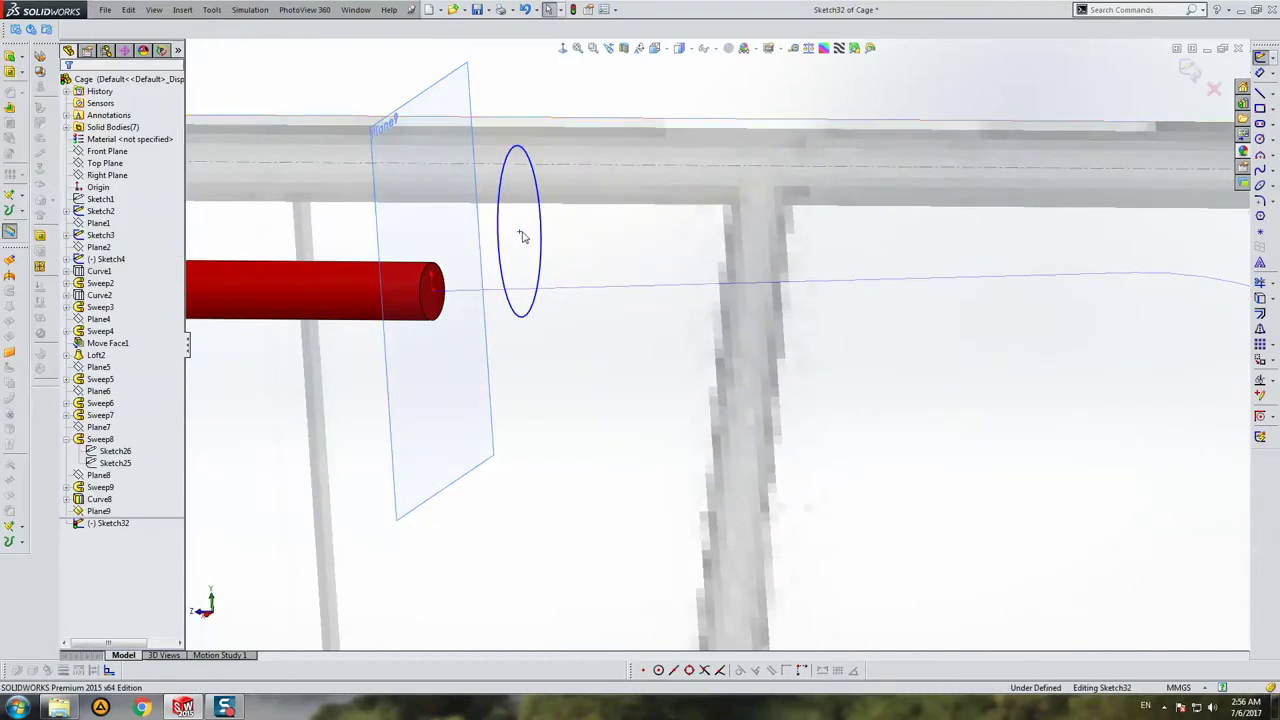
Step: Add a Pierce relation so Curve8 passes through the circle's centre
{"action": "left_click", "coordinate": [519, 232]}
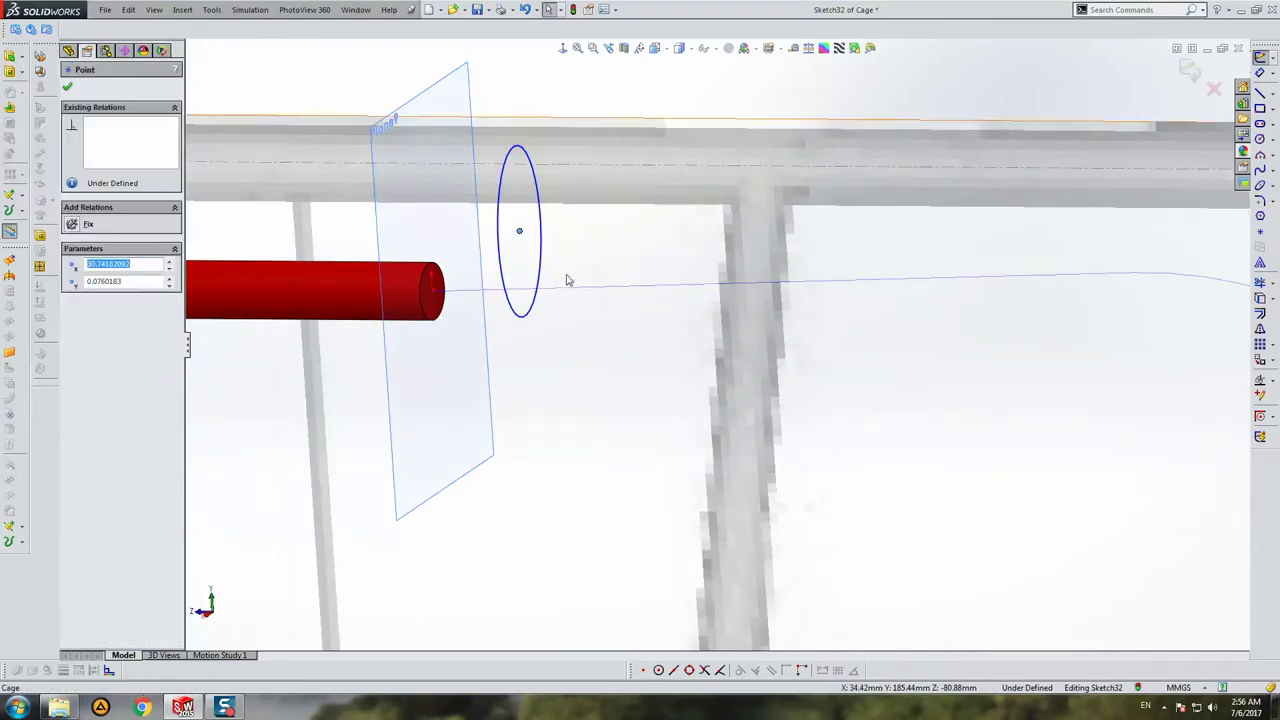
{"action": "left_click", "coordinate": [563, 287], "text": "ctrl"}
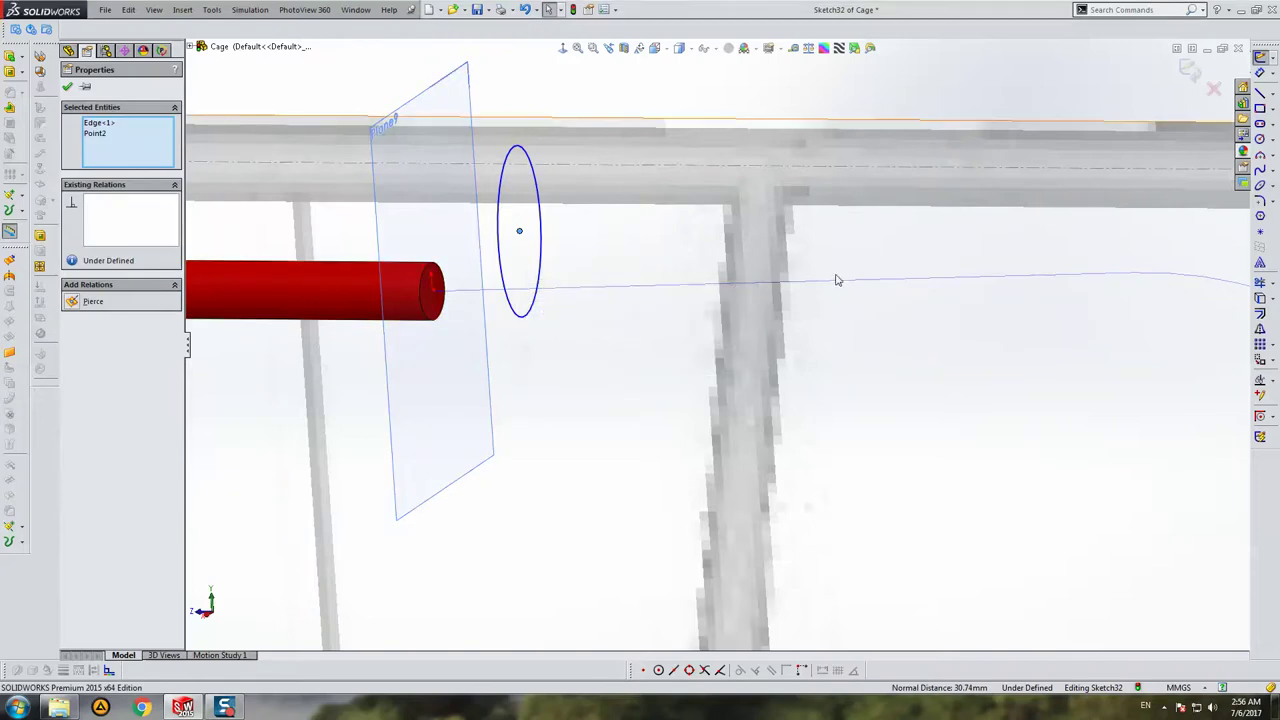
{"action": "scroll", "coordinate": [577, 303], "scroll_direction": "up", "scroll_amount": 5}
{"action": "middle_click_drag", "start_coordinate": [646, 289], "coordinate": [519, 425]}
{"action": "key", "text": "Escape"}
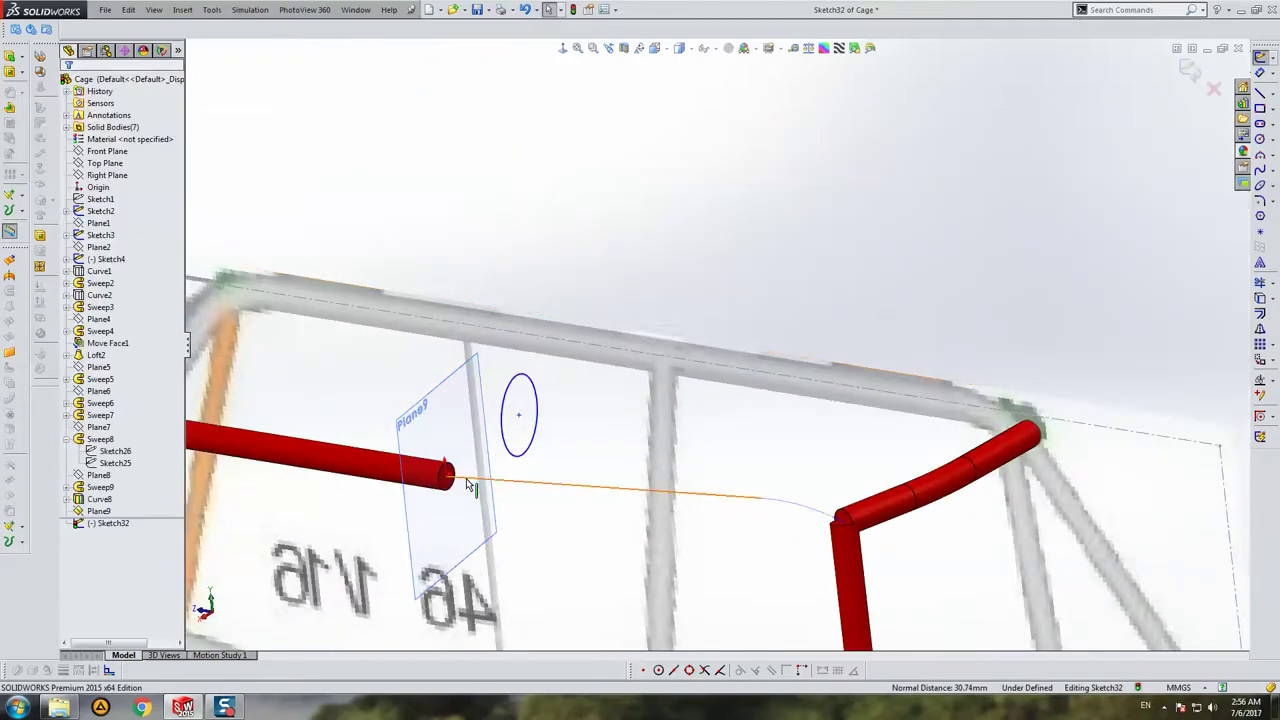
{"action": "left_click", "coordinate": [519, 415], "text": "ctrl"}
{"action": "left_click", "coordinate": [85, 305]}
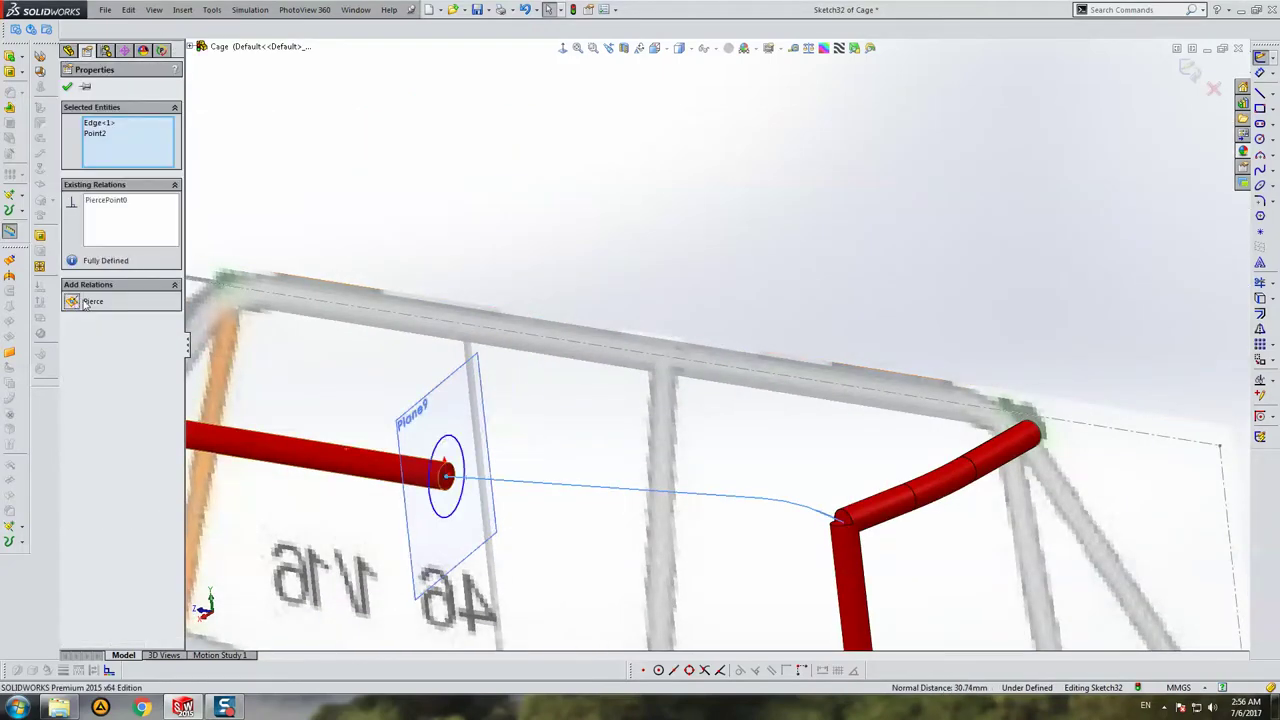
{"action": "left_click", "coordinate": [1089, 240]}
Step: Dimension the circle's diameter to 5 mm
{"action": "scroll", "coordinate": [548, 487], "scroll_direction": "down", "scroll_amount": 2}
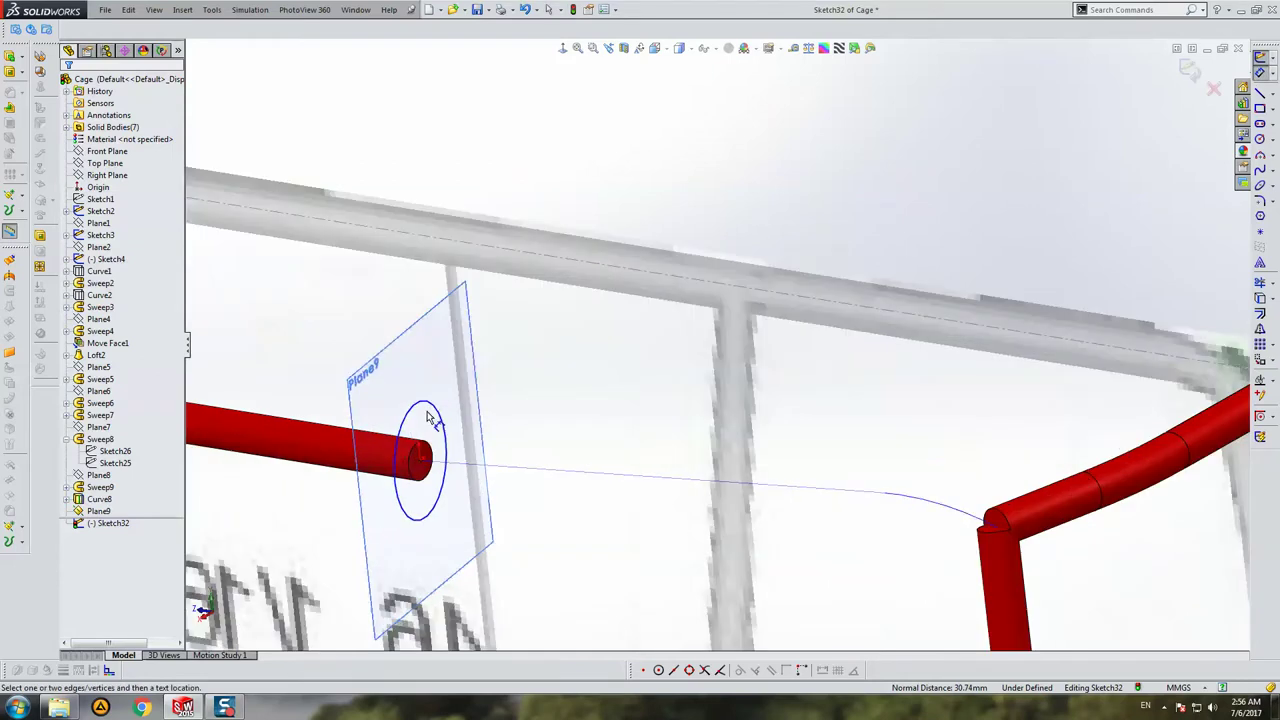
{"action": "left_click", "coordinate": [436, 430]}
{"action": "left_click", "coordinate": [466, 378]}
{"action": "type", "text": "5"}
{"action": "key", "text": "Return"}
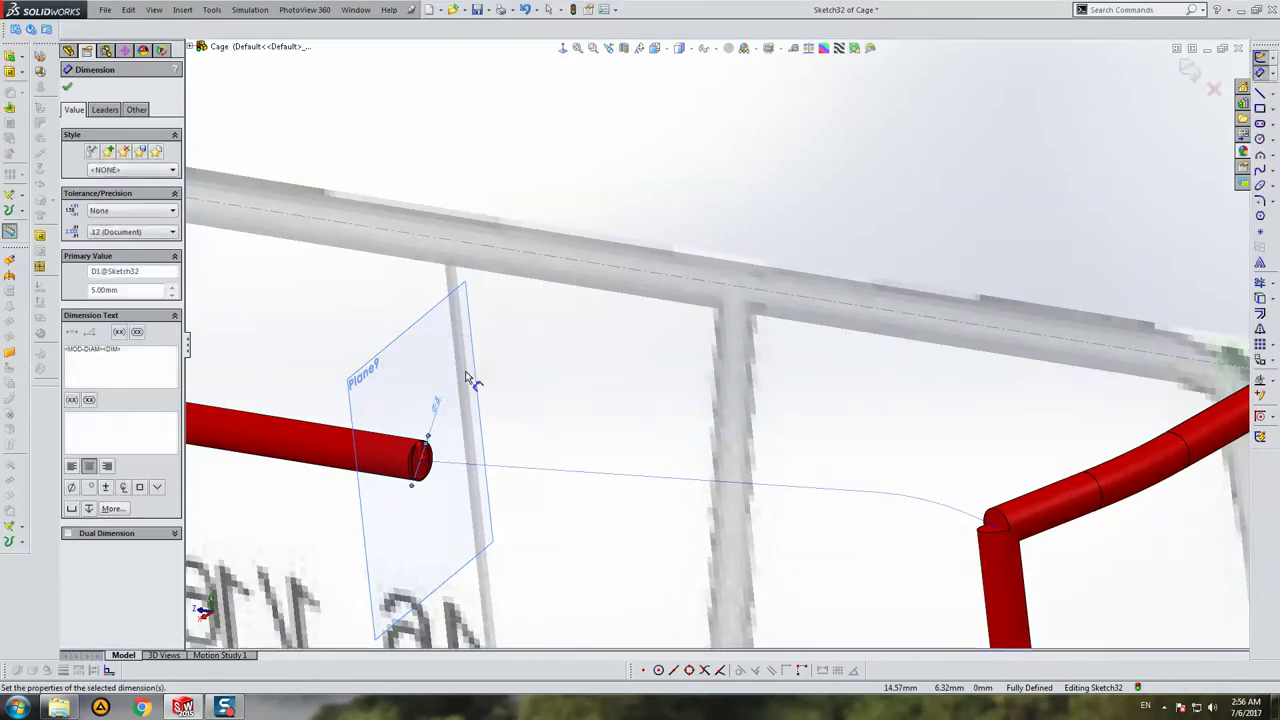
{"action": "key", "text": "Escape"}
Step: Exit Sketch32 and hide Plane9
{"action": "left_click", "coordinate": [1189, 70]}
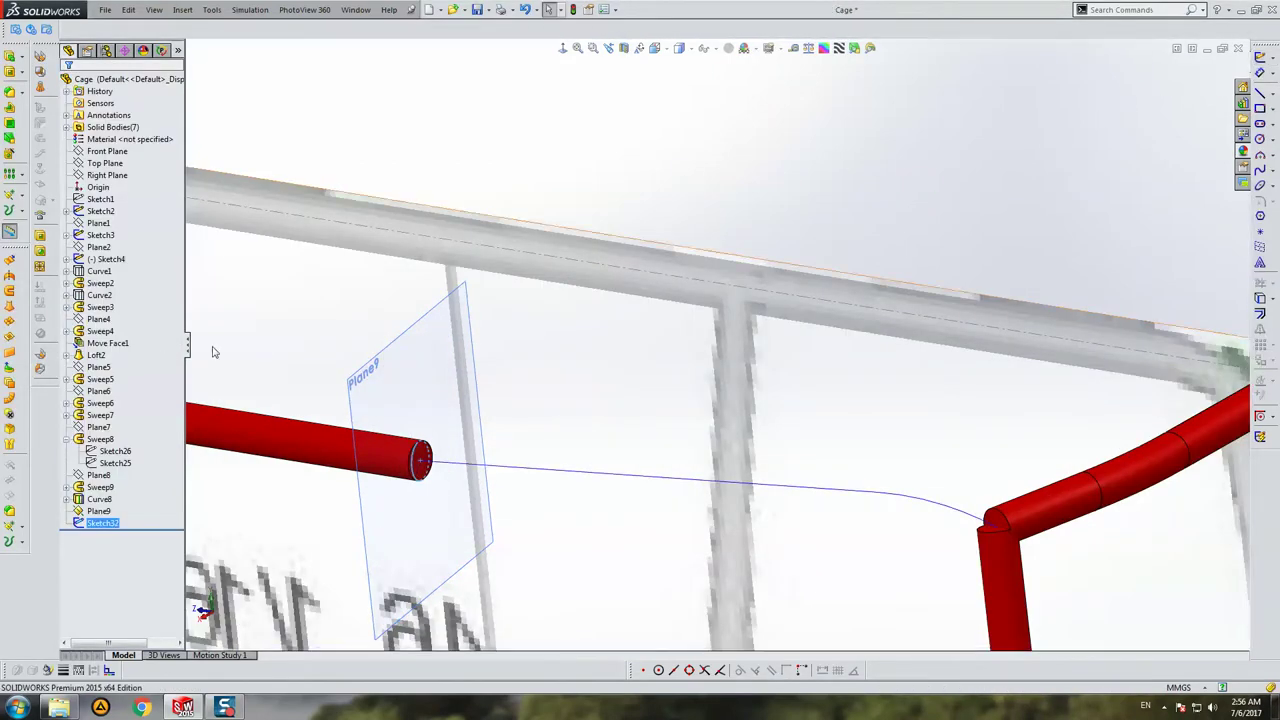
{"action": "right_click", "coordinate": [376, 353]}
{"action": "left_click", "coordinate": [390, 316]}
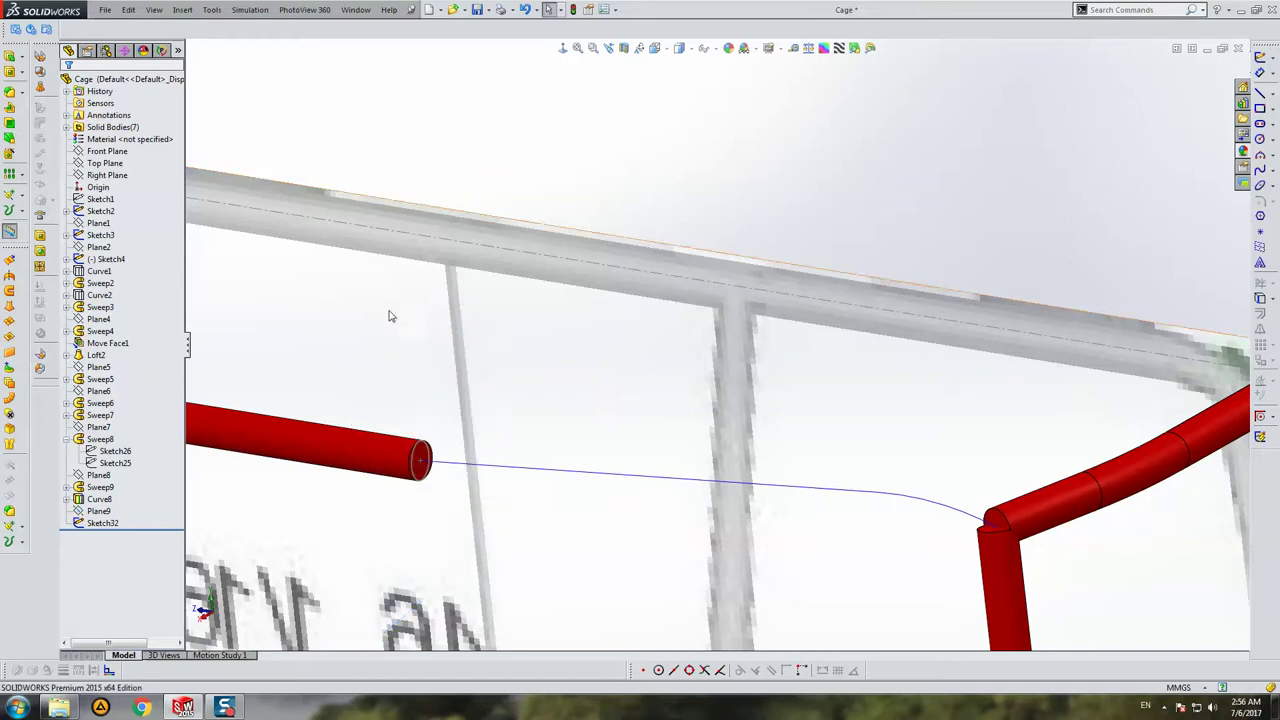
{"action": "left_click", "coordinate": [28, 57]}
Step: Sweep Sketch32 along Curve8 with Merge result unchecked, creating the separate tube body Sweep10
{"action": "left_click", "coordinate": [90, 82]}
{"action": "scroll", "coordinate": [440, 437], "scroll_direction": "down", "scroll_amount": 2}
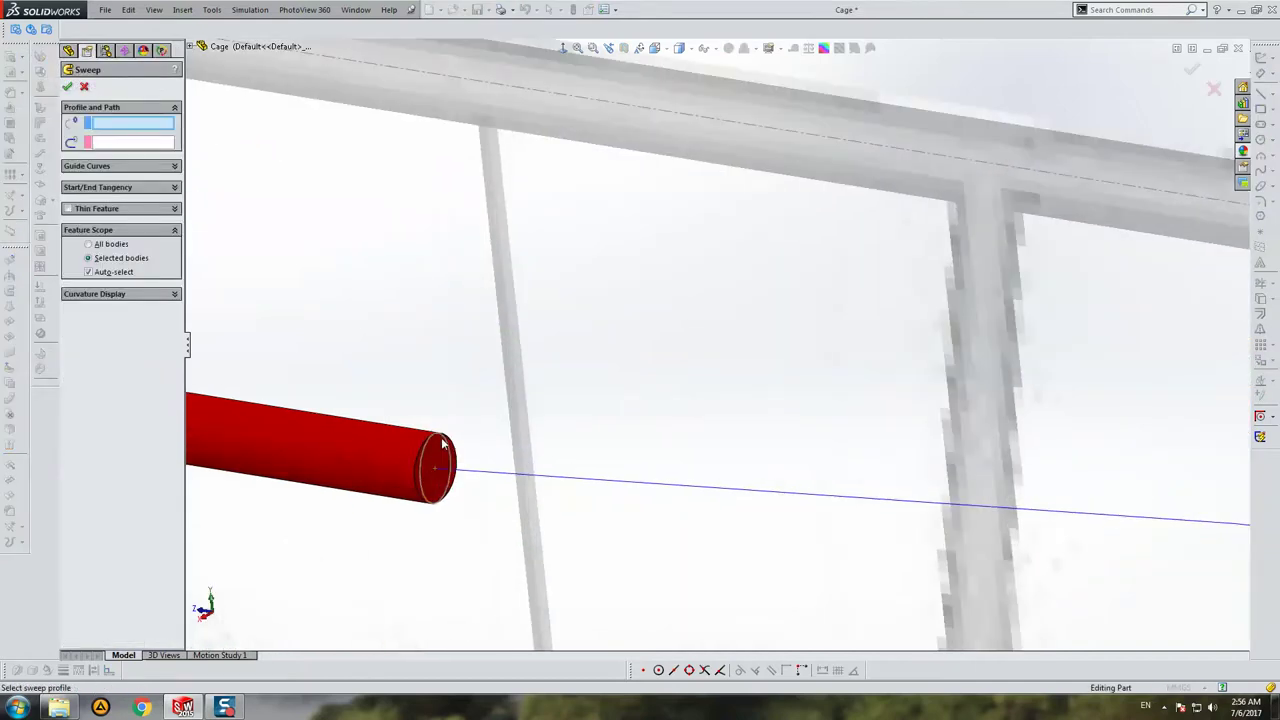
{"action": "left_click", "coordinate": [448, 452]}
{"action": "left_click", "coordinate": [723, 482]}
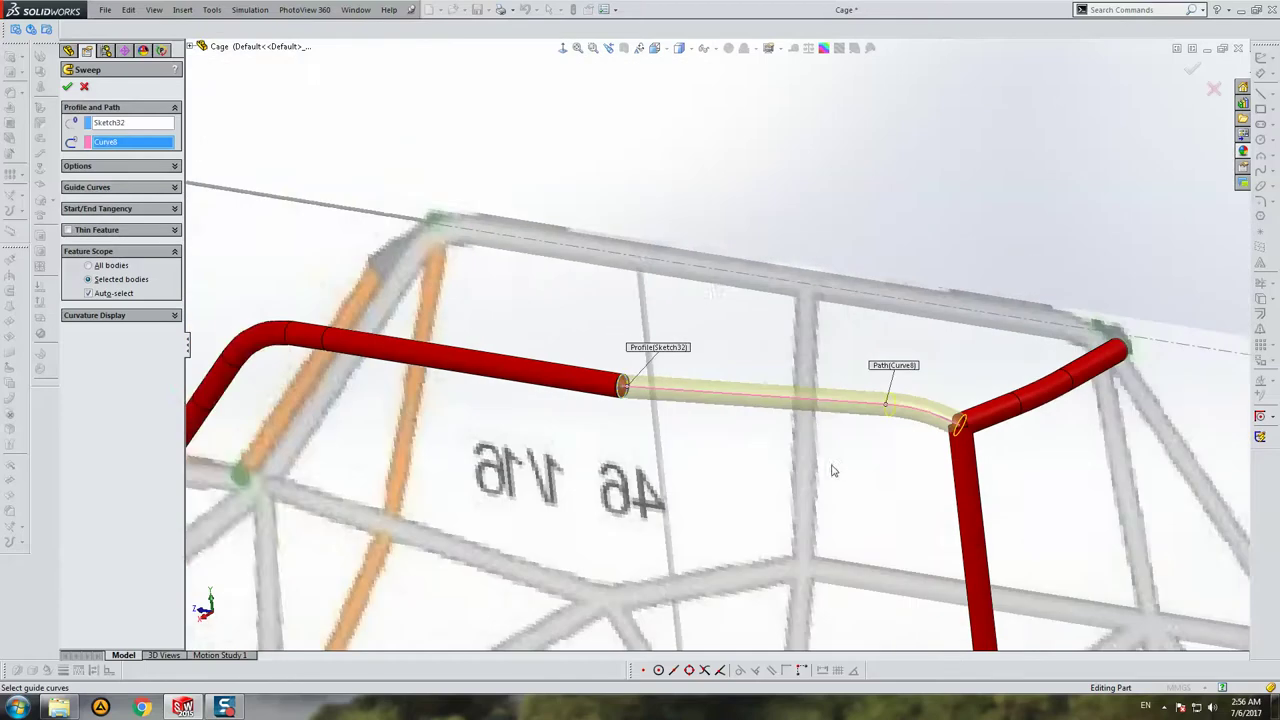
{"action": "left_click", "coordinate": [98, 167]}
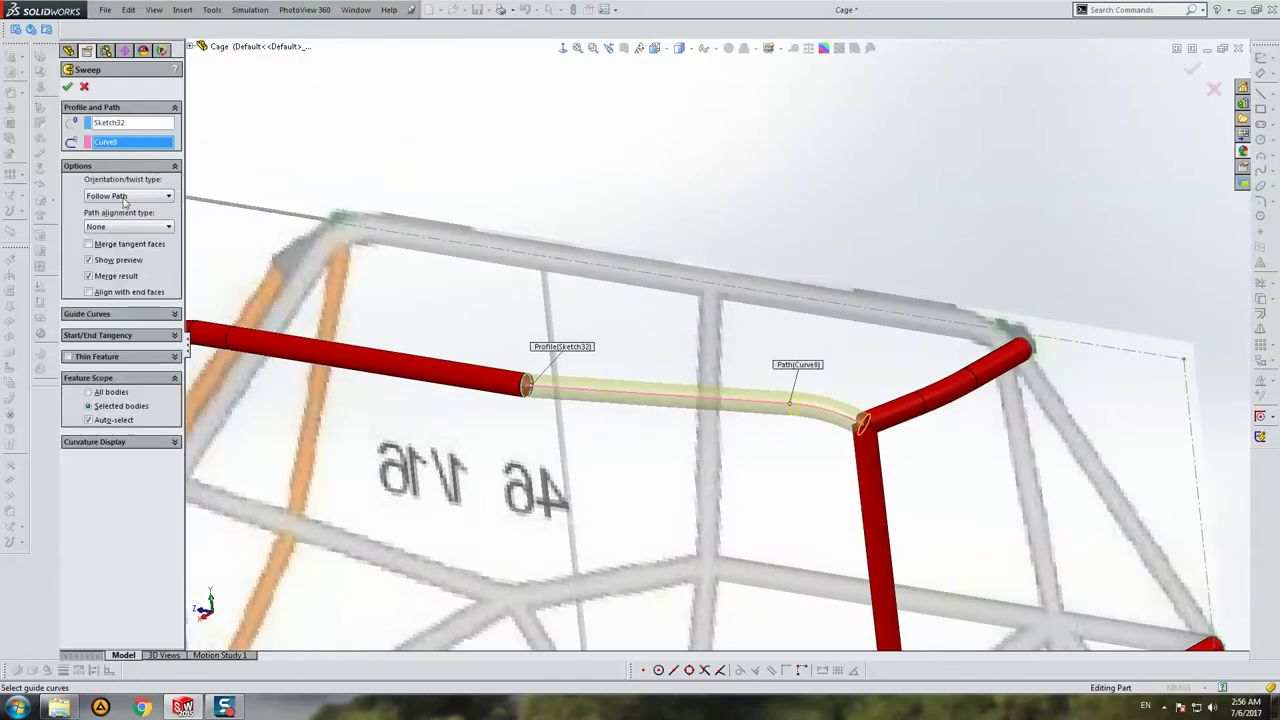
{"action": "left_click", "coordinate": [111, 277]}
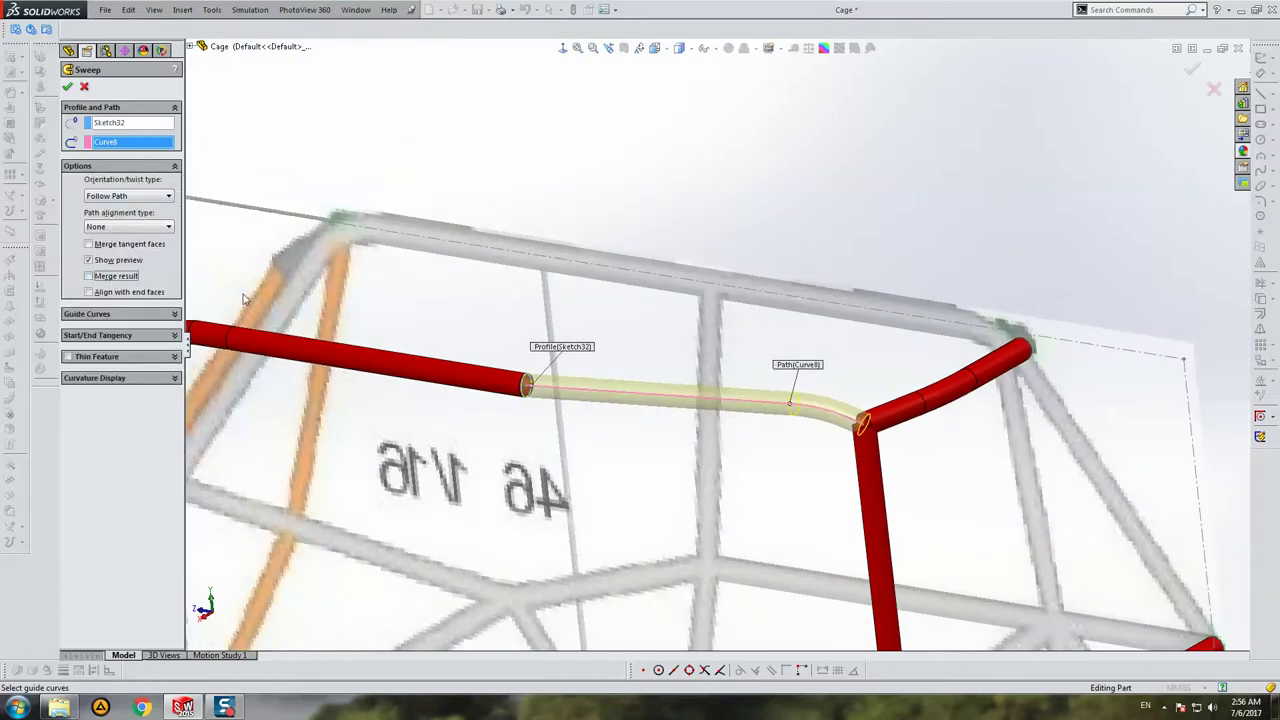
{"action": "key", "text": "Return"}
{"action": "mouse_move", "coordinate": [243, 298]}
{"action": "middle_mouse_down"}
{"action": "mouse_move", "coordinate": [873, 370]}
{"action": "mouse_move", "coordinate": [792, 406]}
{"action": "mouse_move", "coordinate": [697, 323]}
{"action": "mouse_move", "coordinate": [814, 420]}
{"action": "mouse_move", "coordinate": [751, 463]}
{"action": "mouse_move", "coordinate": [789, 464]}
{"action": "middle_mouse_up"}
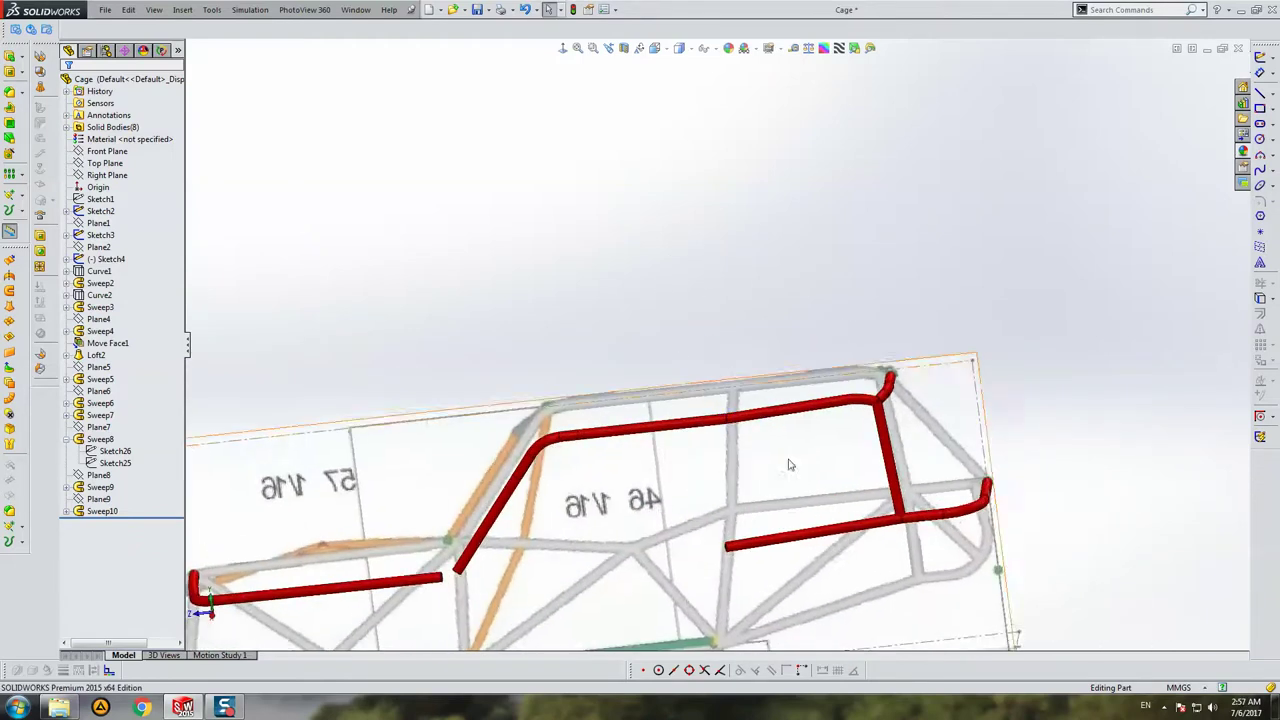
{"action": "left_click", "coordinate": [563, 48]}
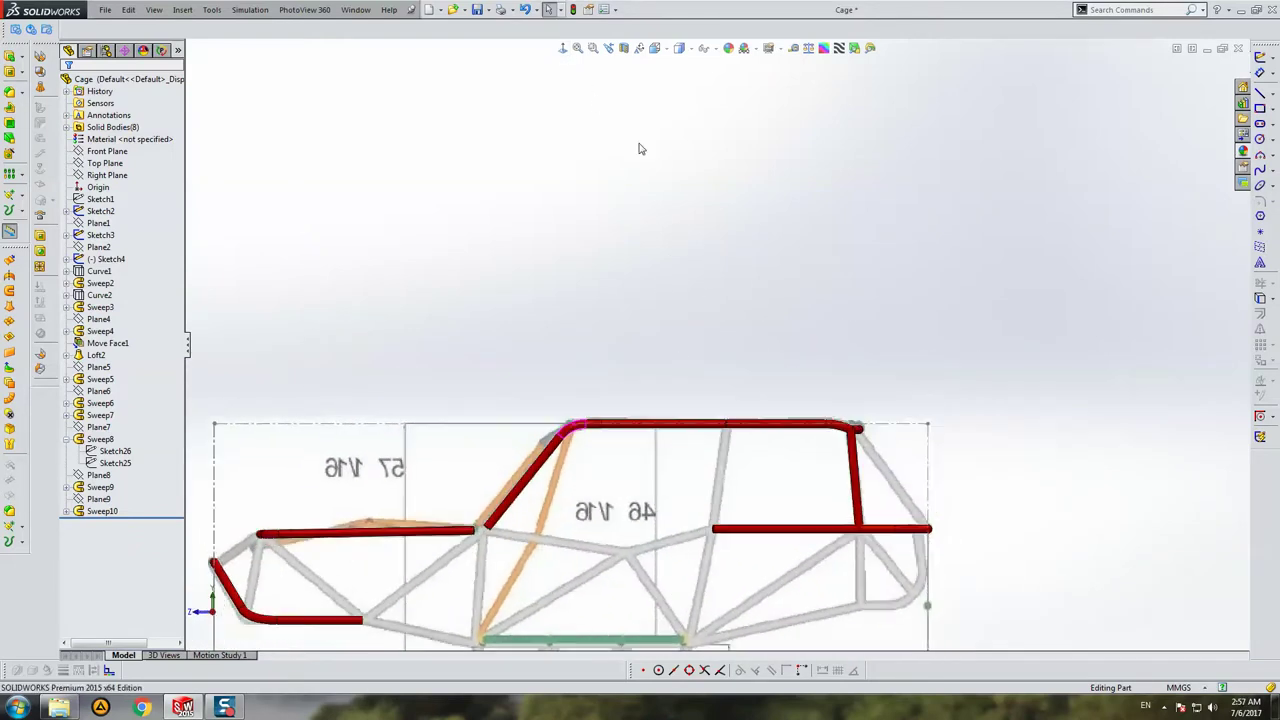
{"action": "key", "text": "ctrl+5"}
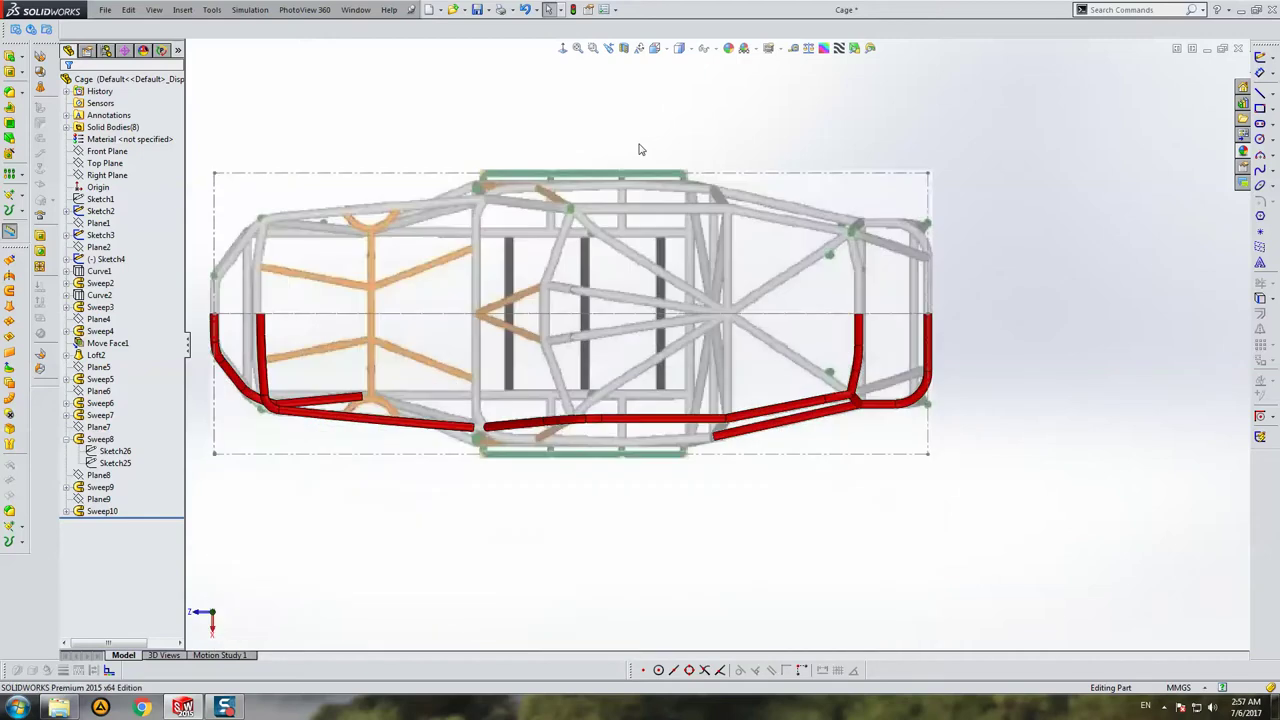
{"action": "scroll", "coordinate": [730, 430], "scroll_direction": "down", "scroll_amount": 3}
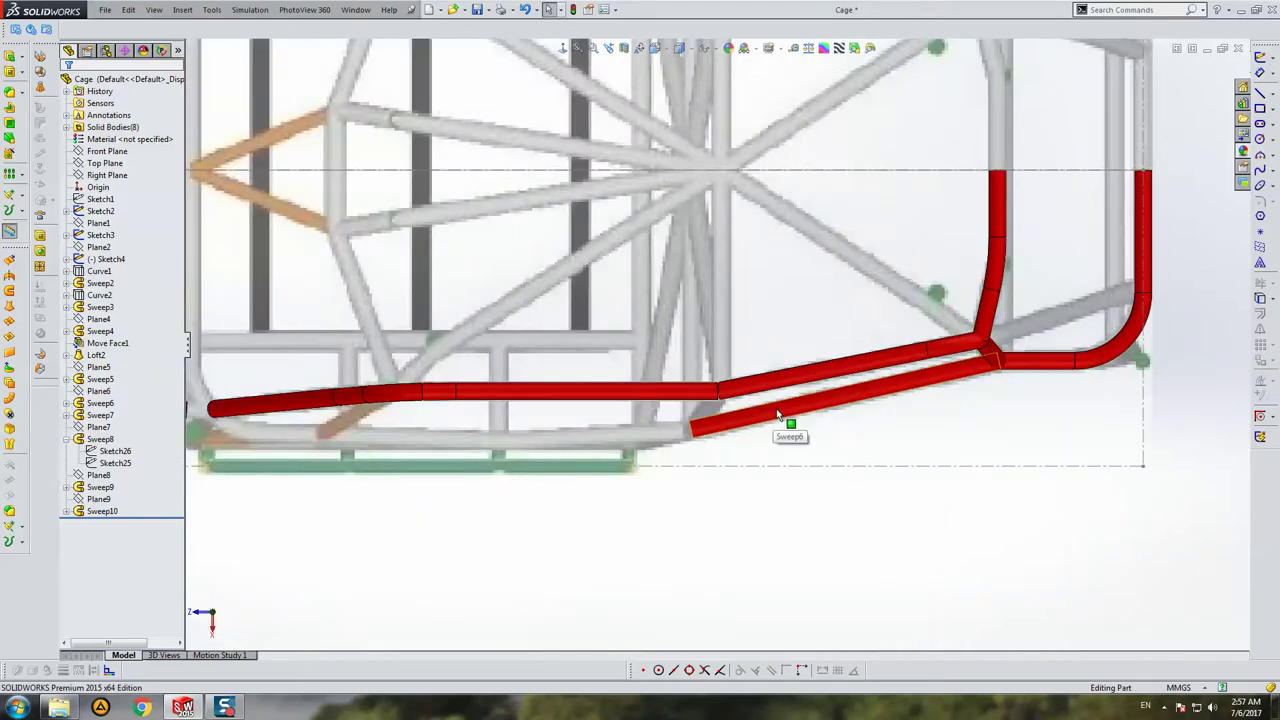
{"action": "scroll", "coordinate": [778, 413], "scroll_direction": "up", "scroll_amount": 3}
{"action": "scroll", "coordinate": [776, 408], "scroll_direction": "down", "scroll_amount": 5}
{"action": "scroll", "coordinate": [722, 237], "scroll_direction": "down", "scroll_amount": 3}
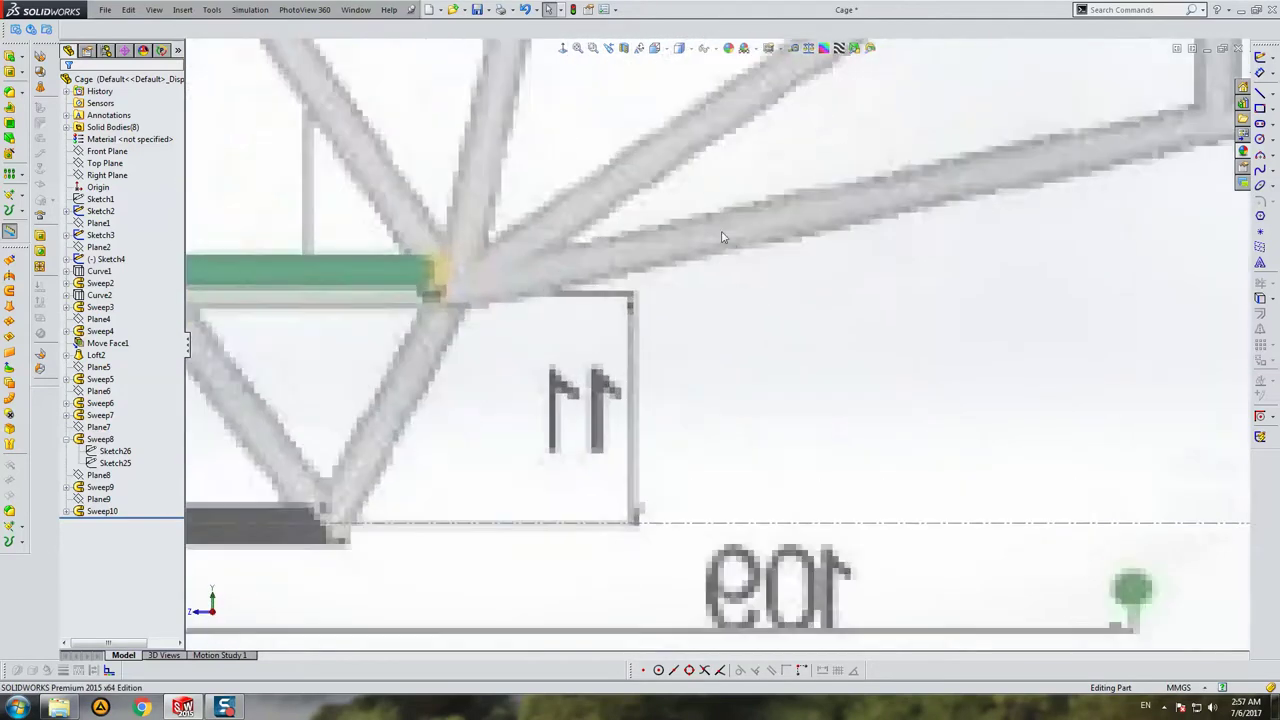
{"action": "scroll", "coordinate": [722, 237], "scroll_direction": "up", "scroll_amount": 3}
{"action": "scroll", "coordinate": [719, 329], "scroll_direction": "up", "scroll_amount": 2}
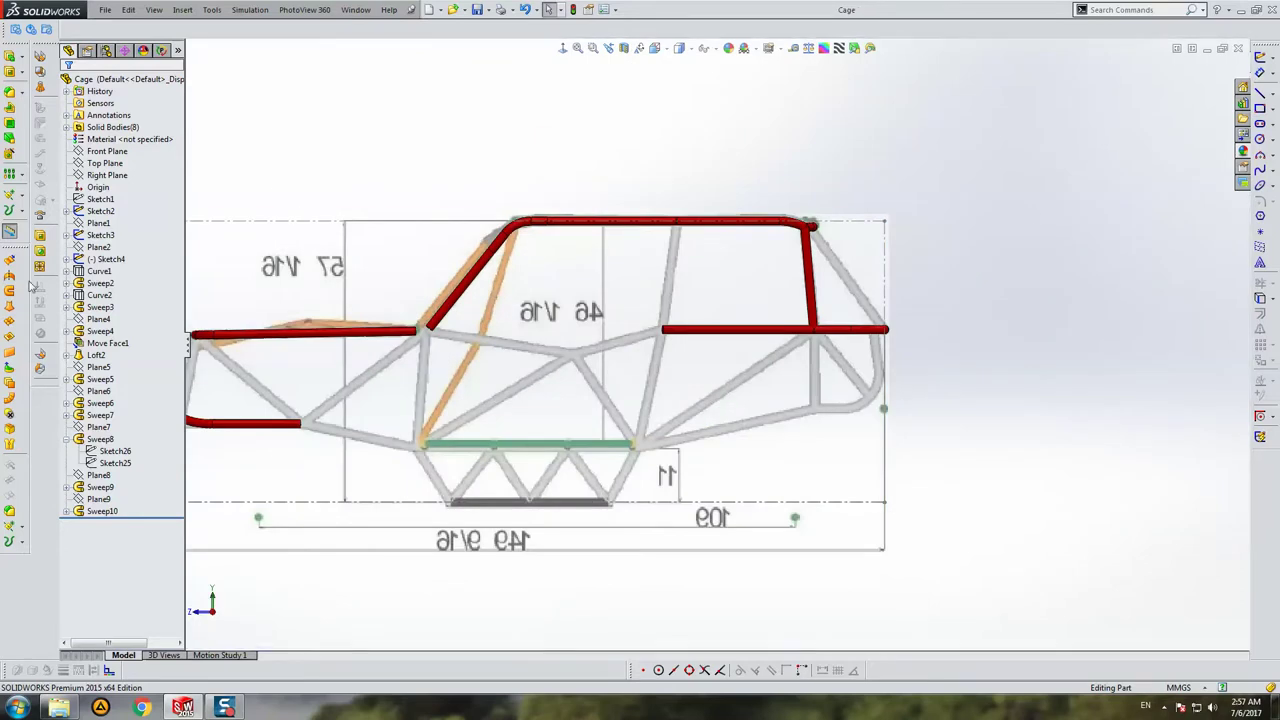
{"action": "left_click", "coordinate": [66, 440]}
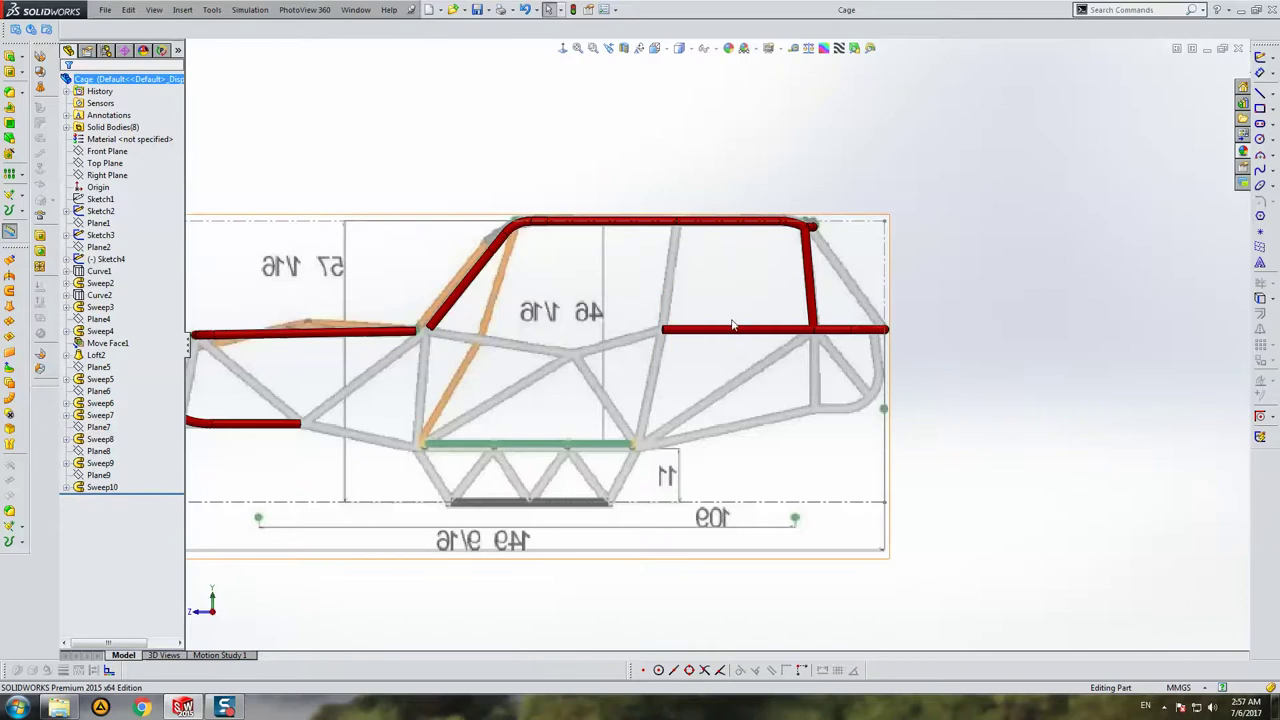
{"action": "scroll", "coordinate": [700, 311], "scroll_direction": "down", "scroll_amount": 3}
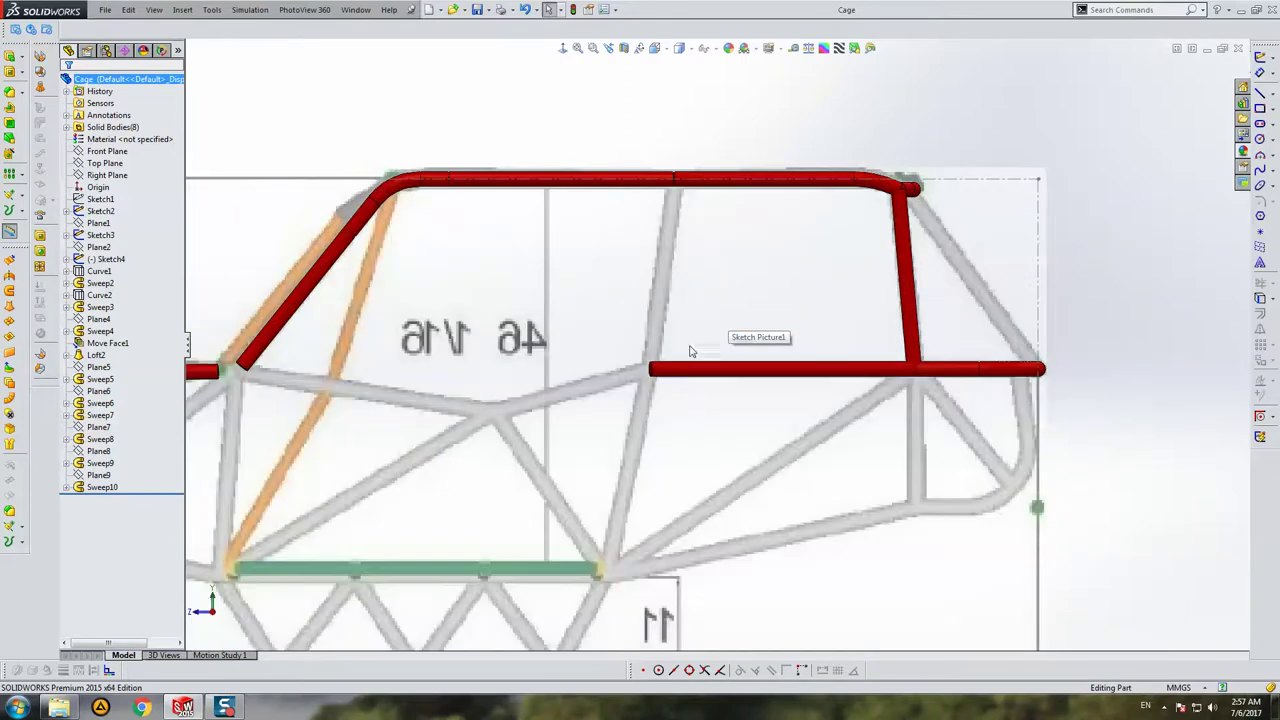
{"action": "left_click", "coordinate": [679, 374]}
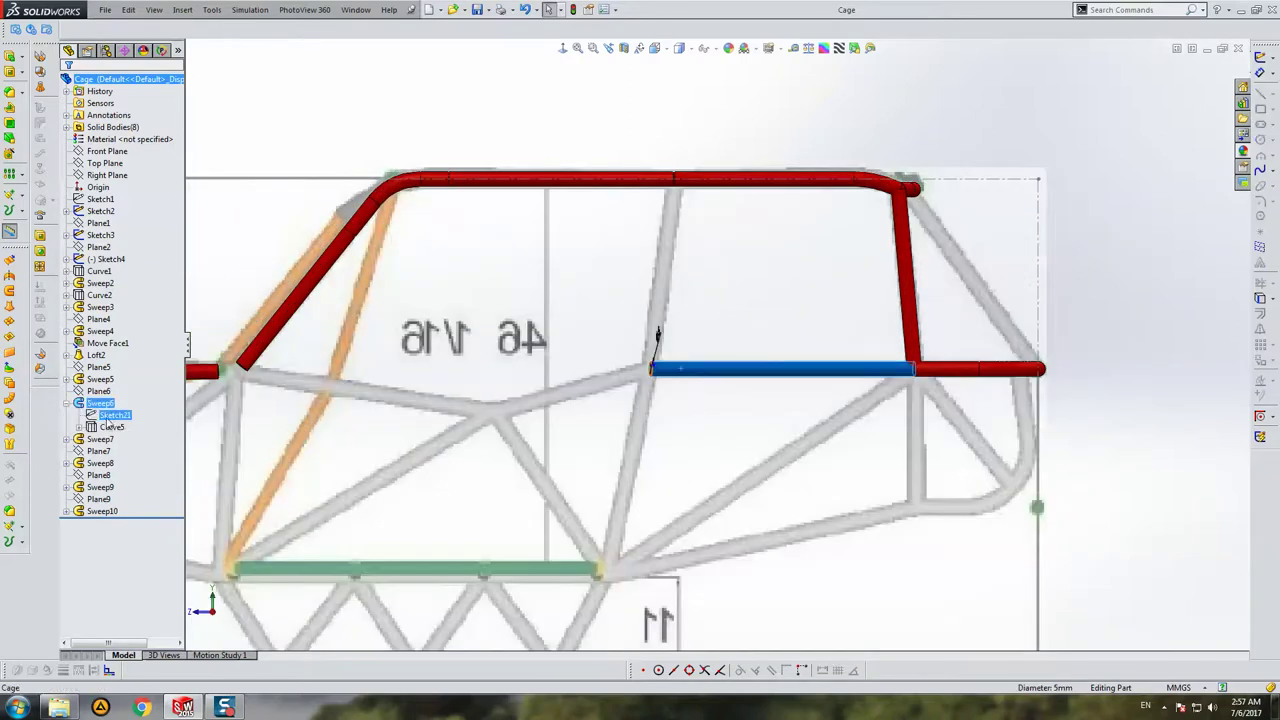
{"action": "left_click", "coordinate": [106, 425]}
{"action": "left_click", "coordinate": [79, 427]}
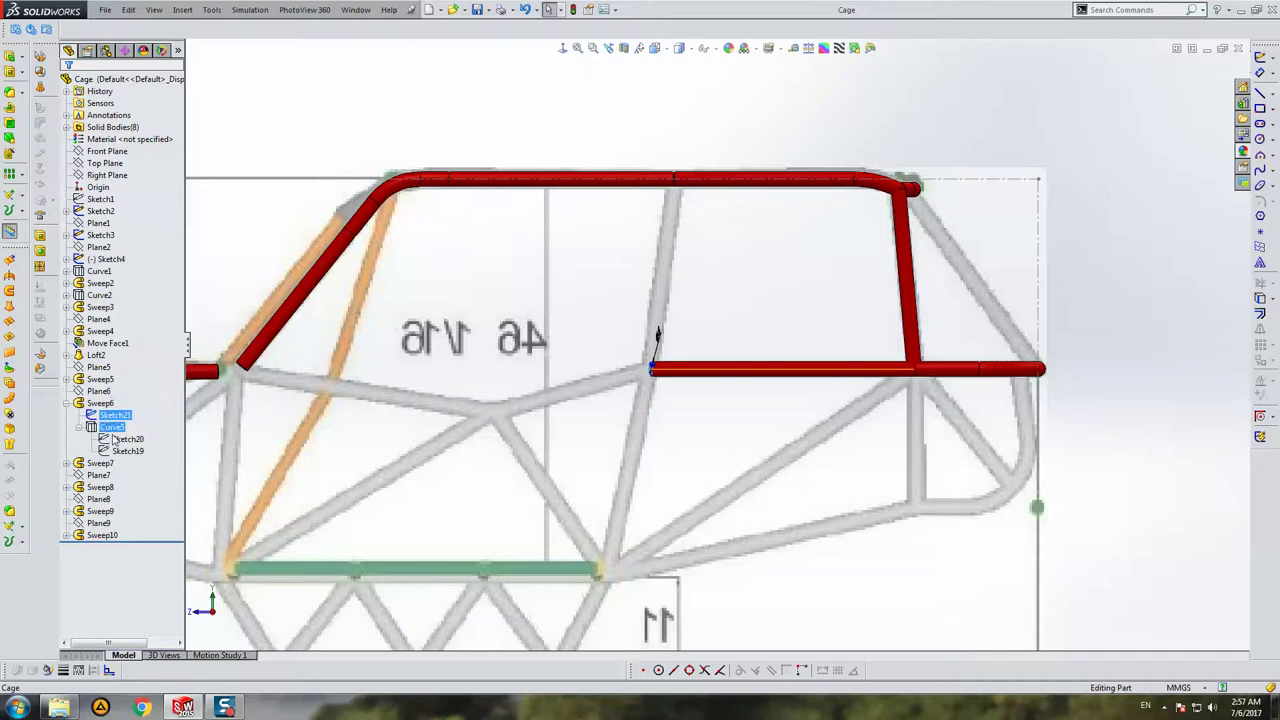
{"action": "left_click", "coordinate": [118, 439]}
{"action": "left_click", "coordinate": [121, 451]}
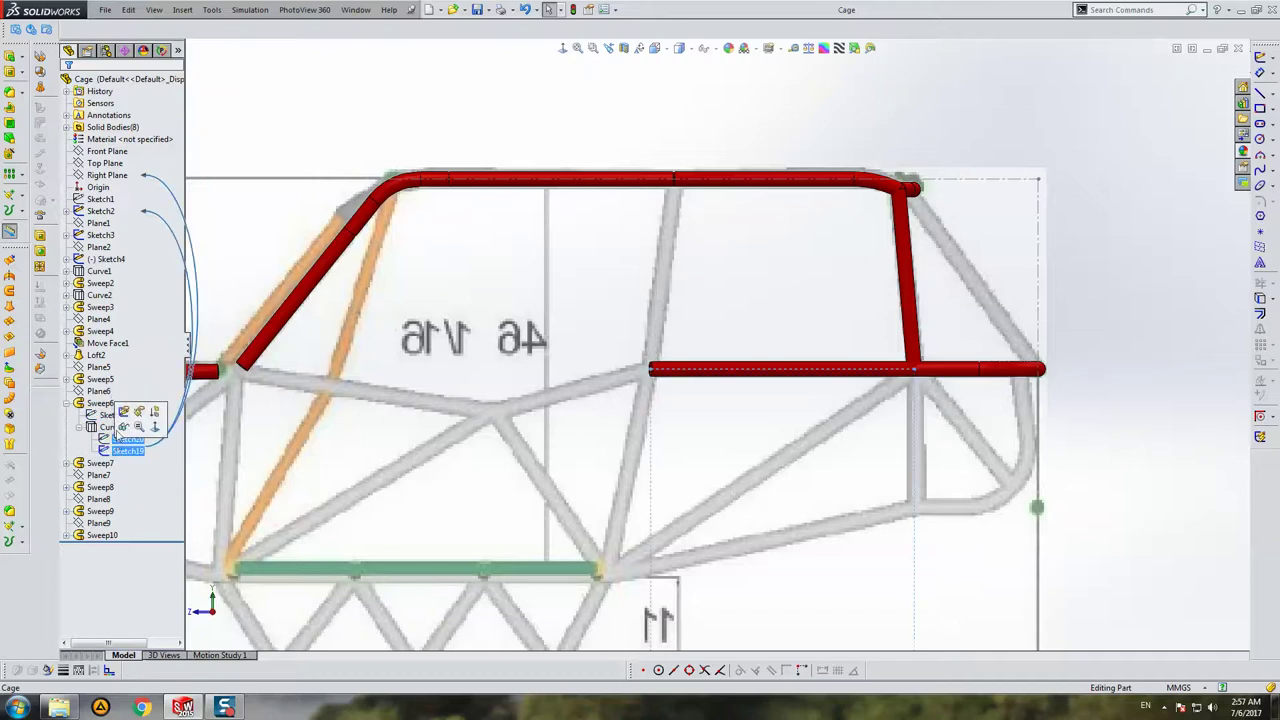
{"action": "key", "text": "shift+c"}
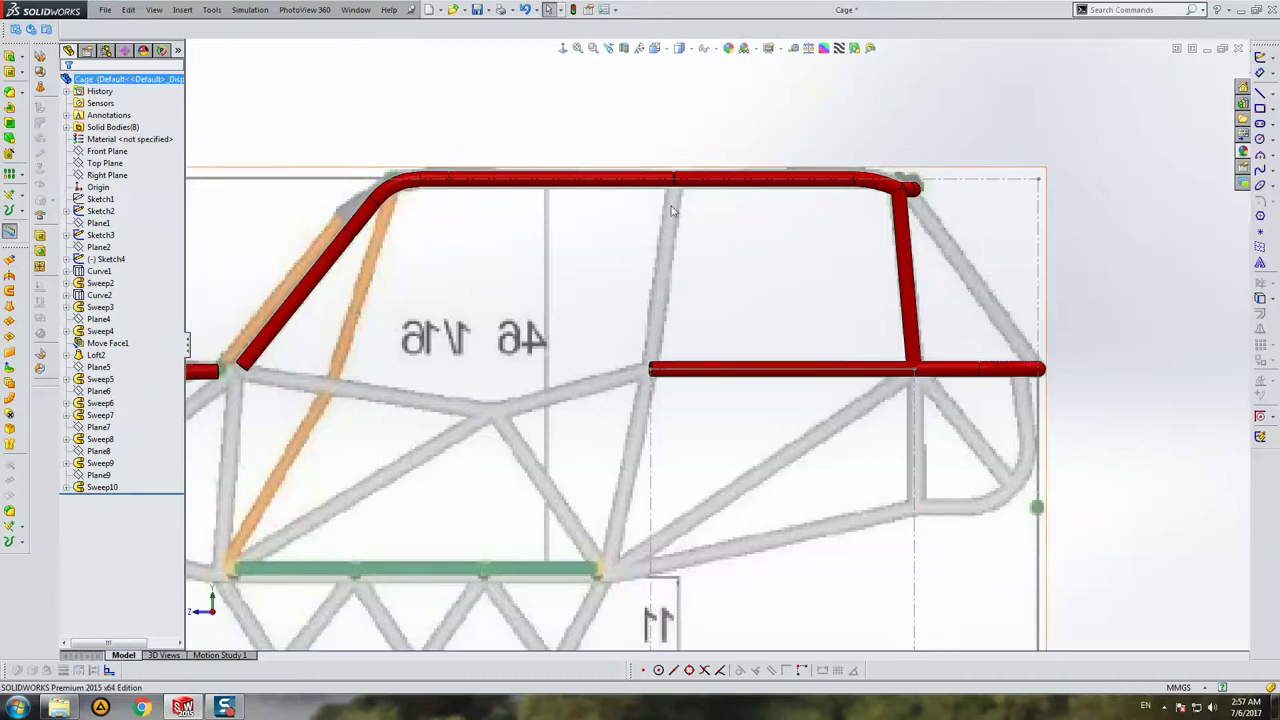
{"action": "scroll", "coordinate": [672, 210], "scroll_direction": "down", "scroll_amount": 3}
{"action": "left_click", "coordinate": [698, 190]}
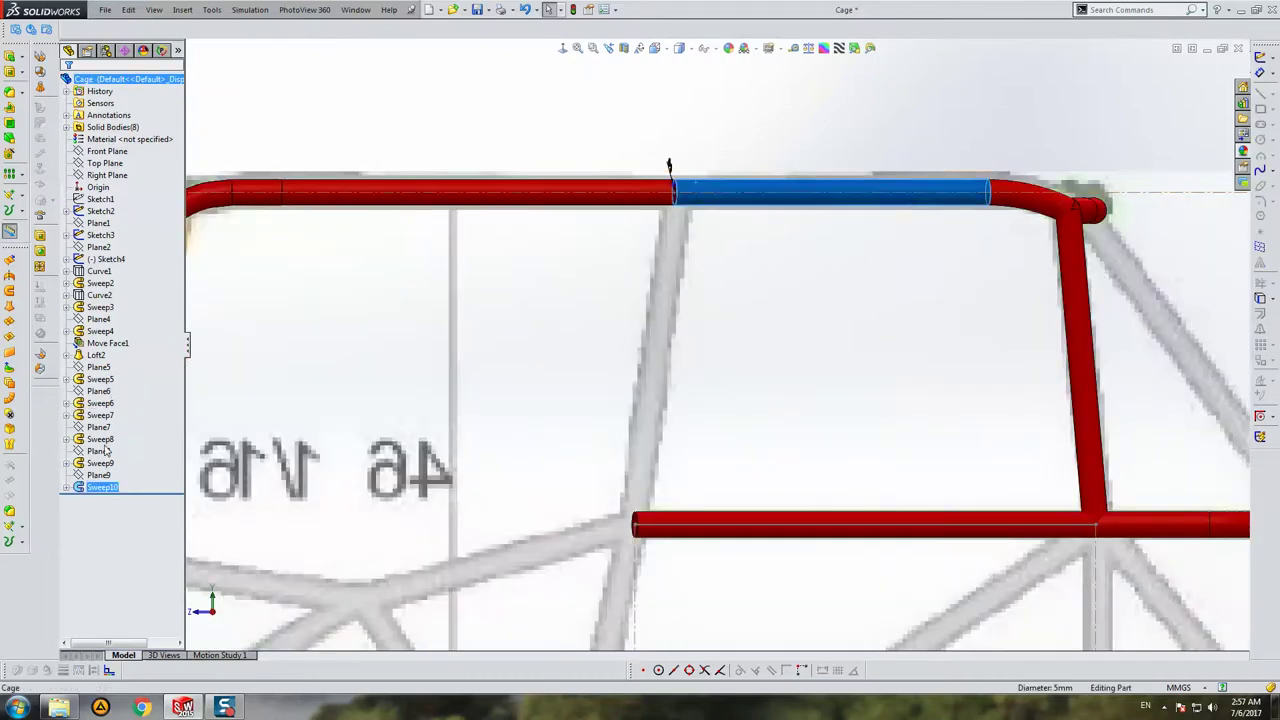
{"action": "left_click", "coordinate": [66, 487]}
{"action": "left_click", "coordinate": [79, 511]}
{"action": "left_click", "coordinate": [126, 523]}
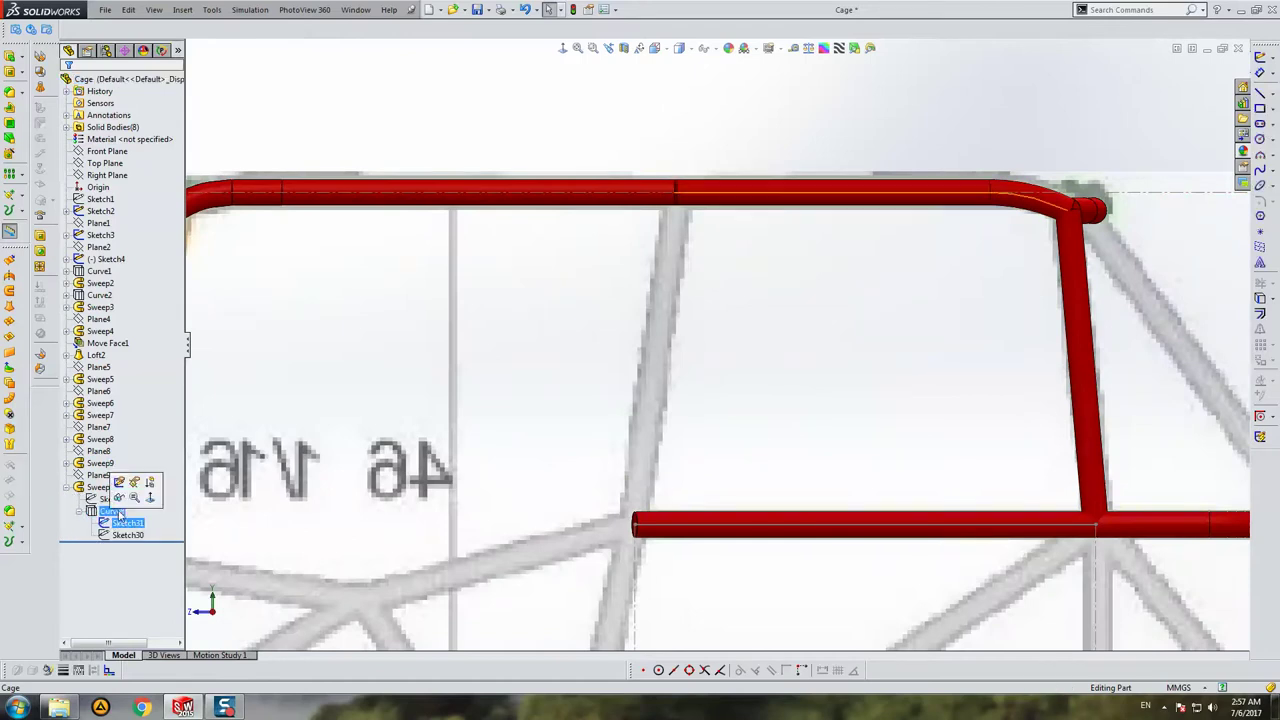
{"action": "left_click", "coordinate": [118, 535], "text": "ctrl"}
{"action": "left_click", "coordinate": [118, 536]}
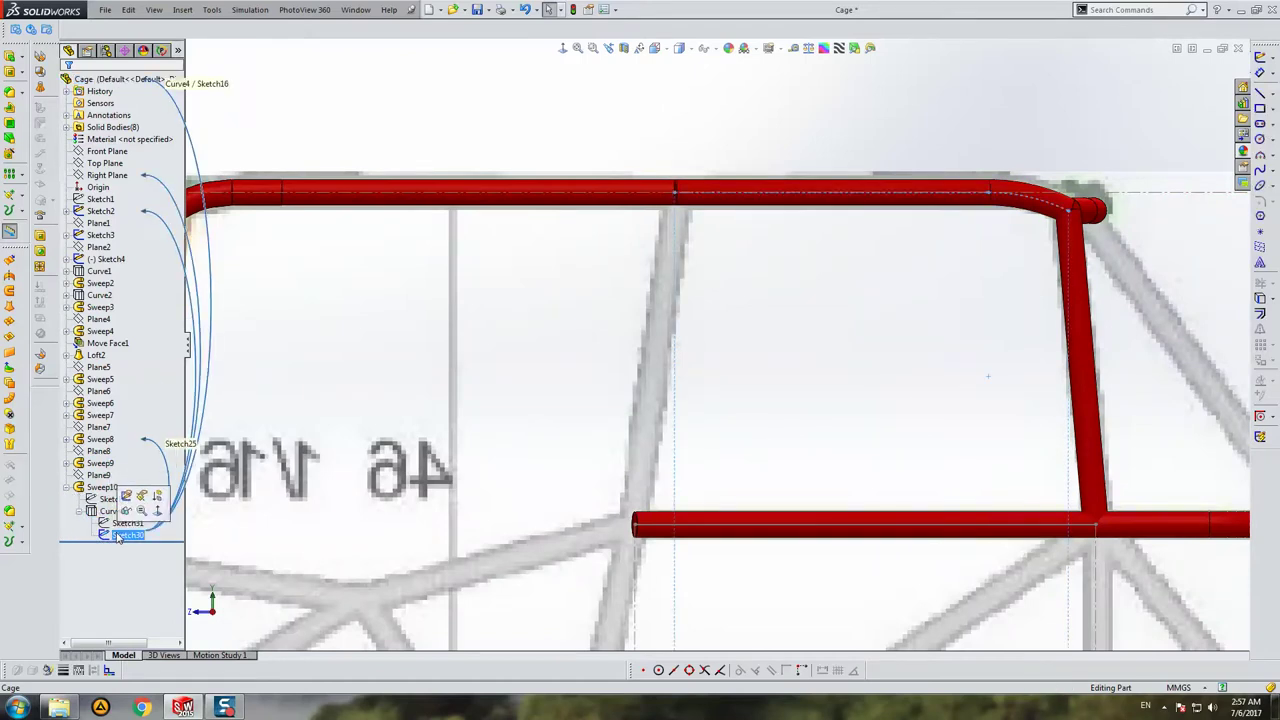
{"action": "left_click", "coordinate": [125, 512]}
{"action": "scroll", "coordinate": [660, 334], "scroll_direction": "up", "scroll_amount": 2}
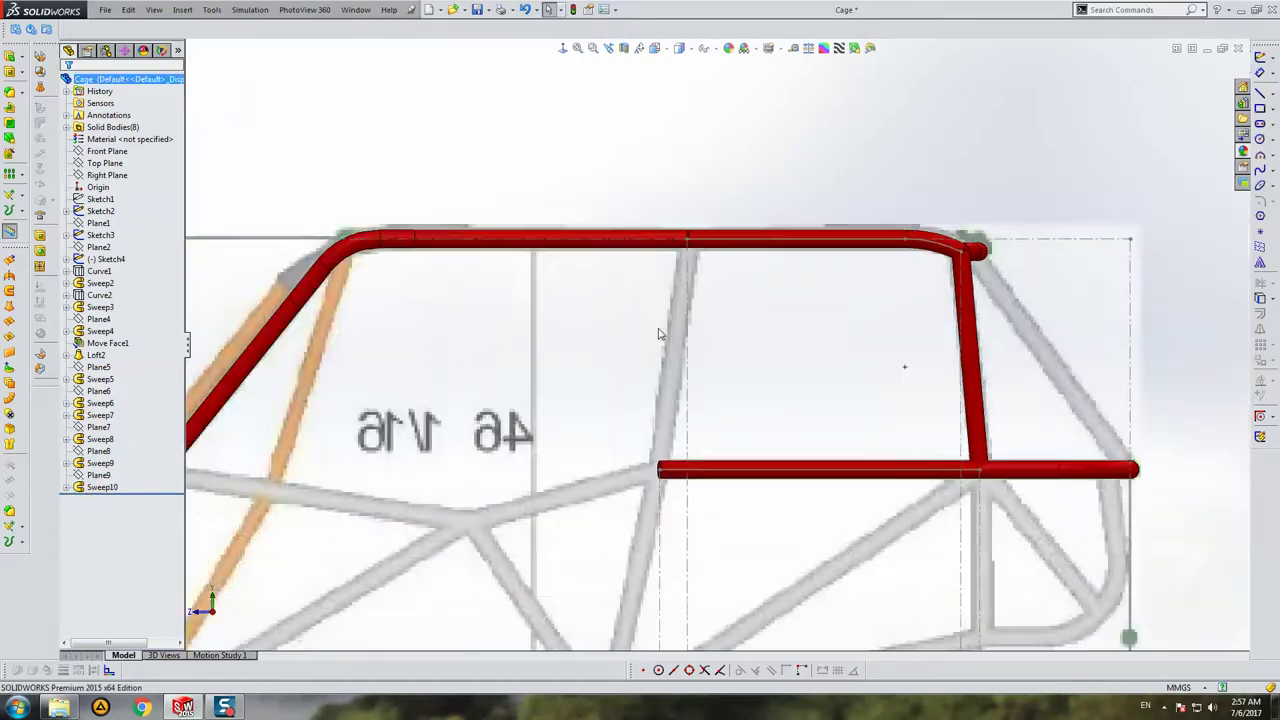
{"action": "scroll", "coordinate": [660, 325], "scroll_direction": "up", "scroll_amount": 2}
{"action": "left_click", "coordinate": [110, 175]}
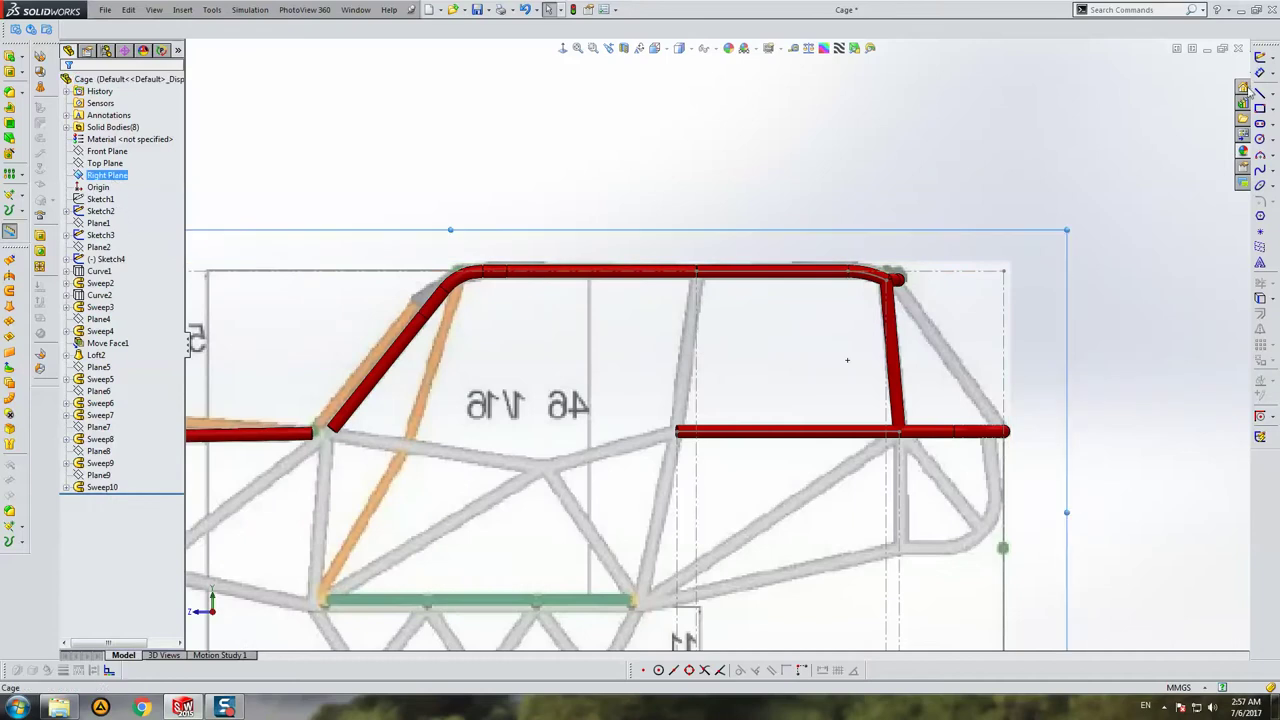
Step: Draw a line on the Right Plane from the top rail down to the lower rail's end
{"action": "left_click", "coordinate": [1262, 57]}
{"action": "left_click", "coordinate": [1260, 92]}
{"action": "scroll", "coordinate": [648, 265], "scroll_direction": "up", "scroll_amount": 5}
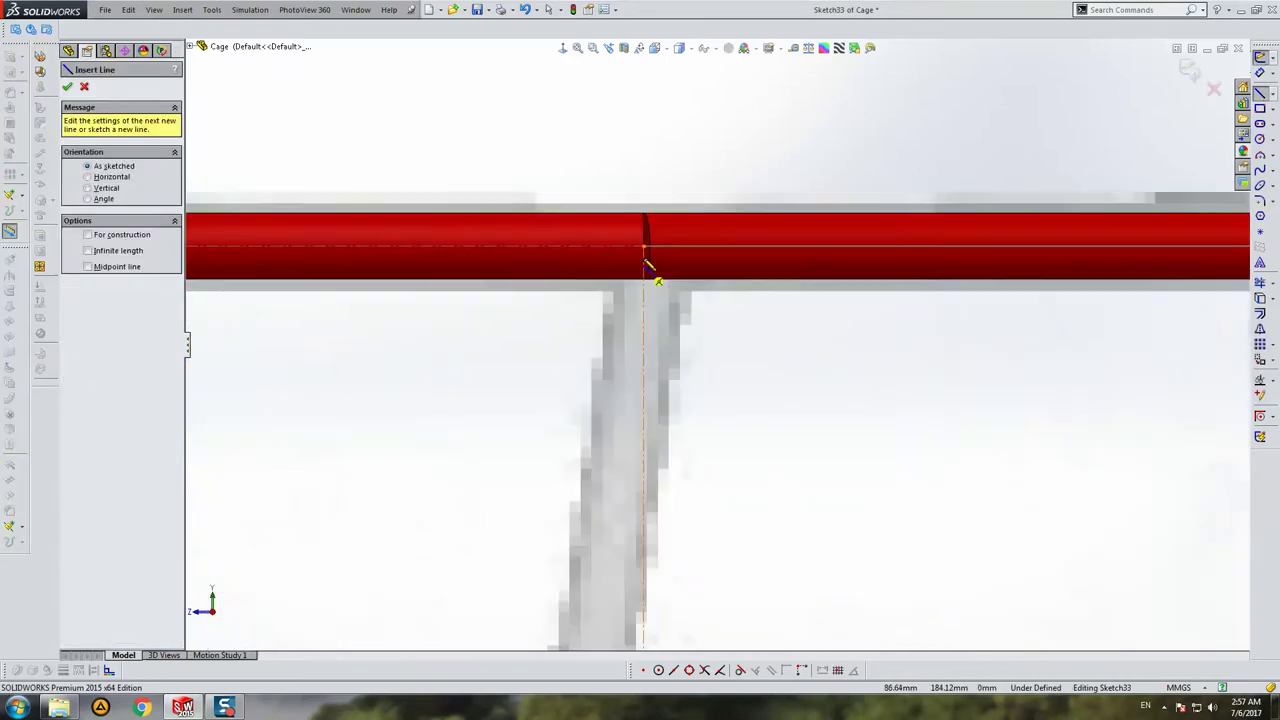
{"action": "left_click", "coordinate": [645, 247]}
{"action": "scroll", "coordinate": [670, 400], "scroll_direction": "up", "scroll_amount": 3}
{"action": "scroll", "coordinate": [690, 440], "scroll_direction": "up", "scroll_amount": 2}
{"action": "scroll", "coordinate": [705, 445], "scroll_direction": "down", "scroll_amount": 2}
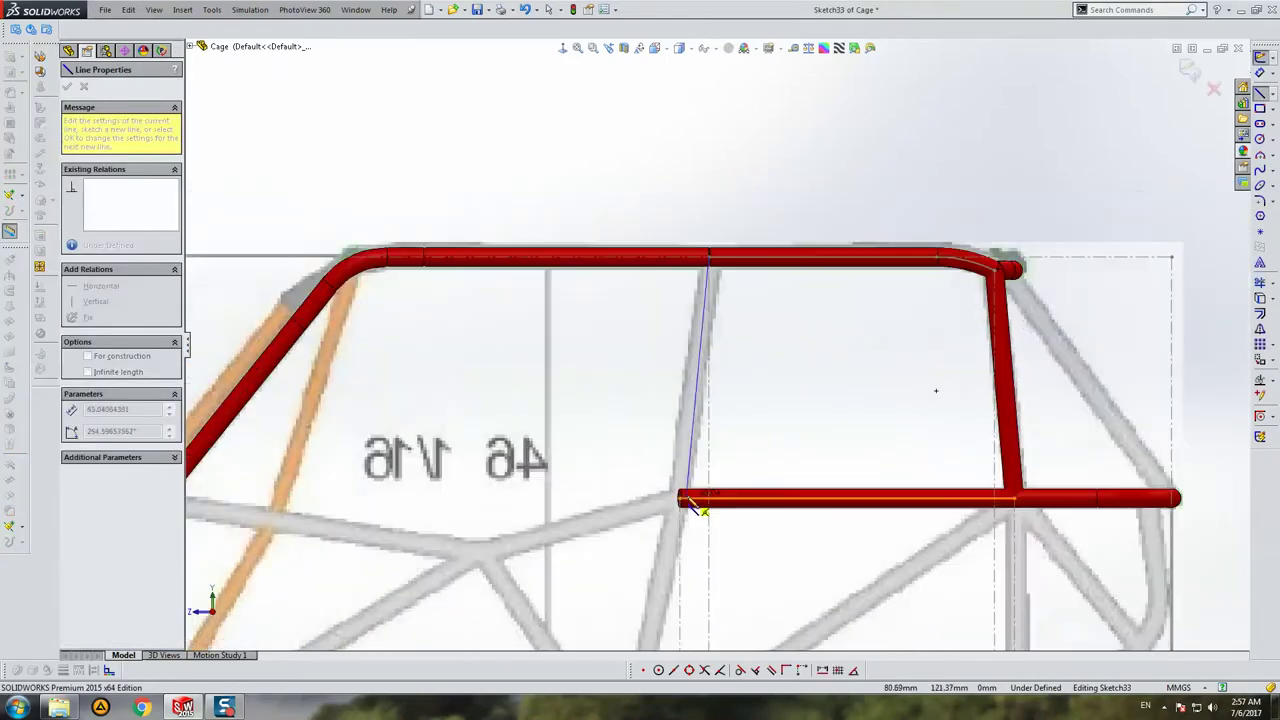
{"action": "left_click", "coordinate": [684, 501]}
{"action": "key", "text": "Escape"}
Step: Close the sketch as Sketch33 and reorient the view over the whole cage
{"action": "scroll", "coordinate": [818, 335], "scroll_direction": "down", "scroll_amount": 3}
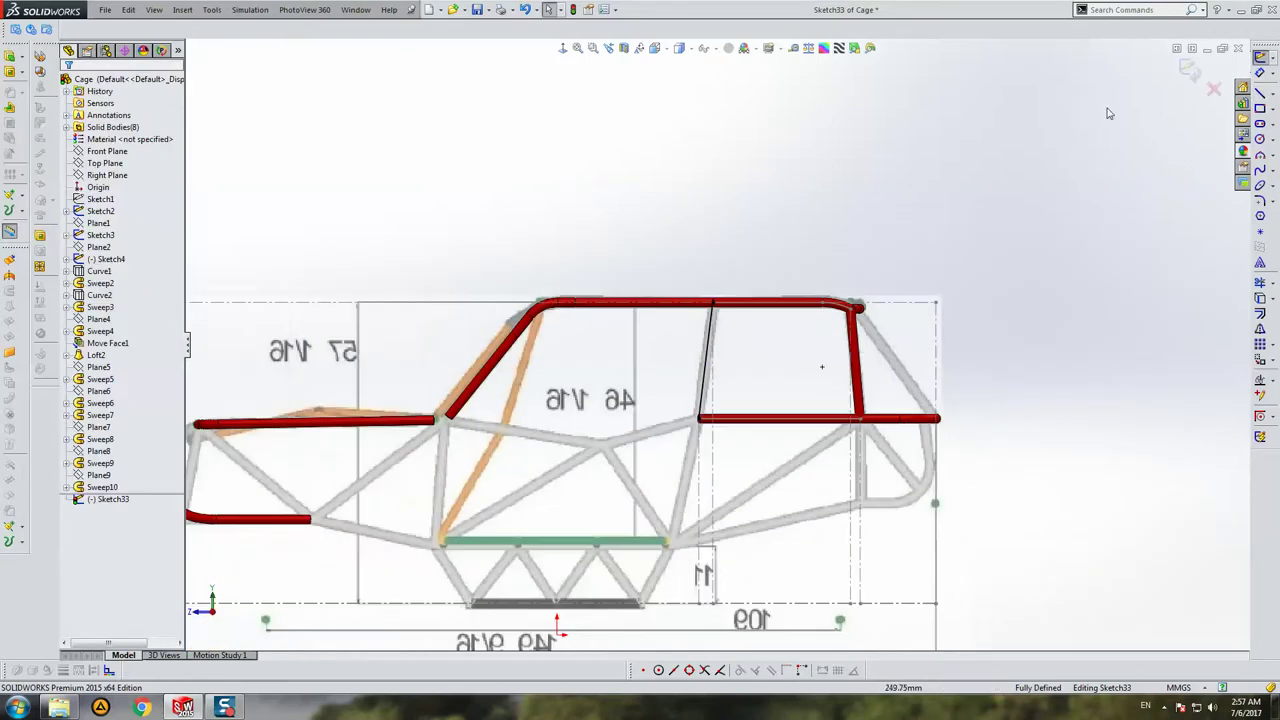
{"action": "left_click", "coordinate": [1192, 62]}
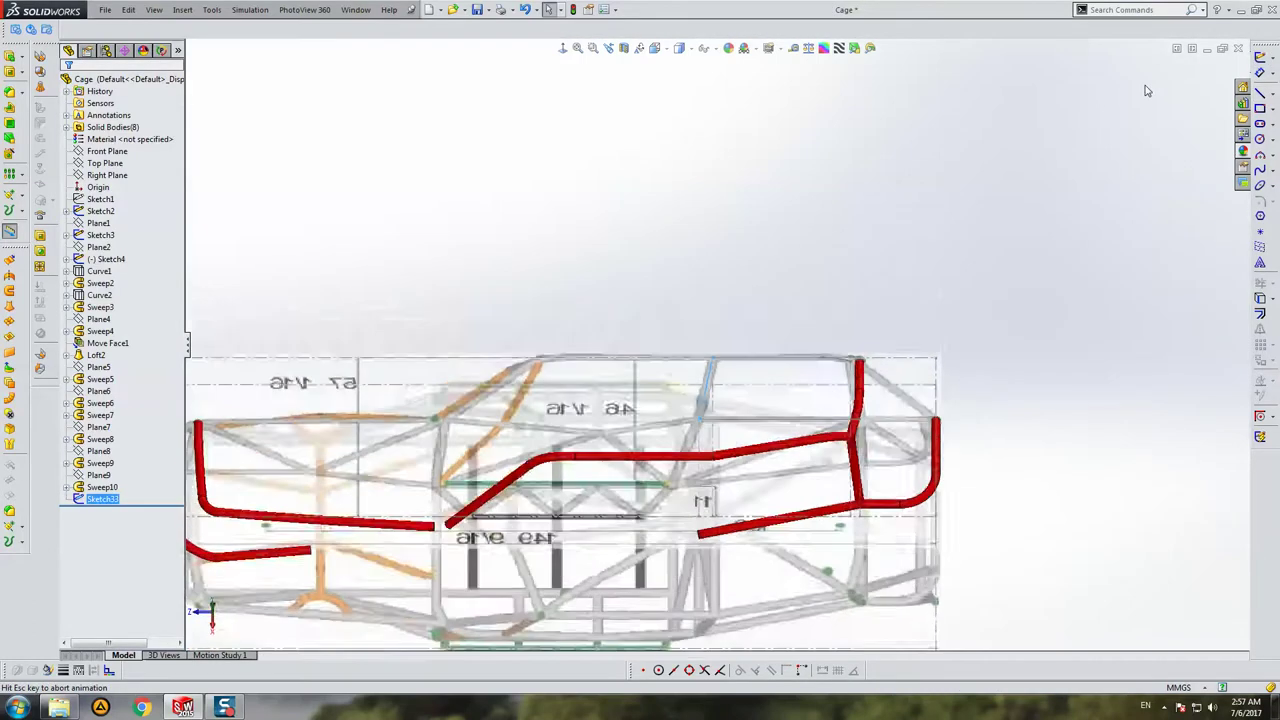
{"action": "scroll", "coordinate": [737, 523], "scroll_direction": "down", "scroll_amount": 3}
{"action": "scroll", "coordinate": [689, 531], "scroll_direction": "down", "scroll_amount": 2}
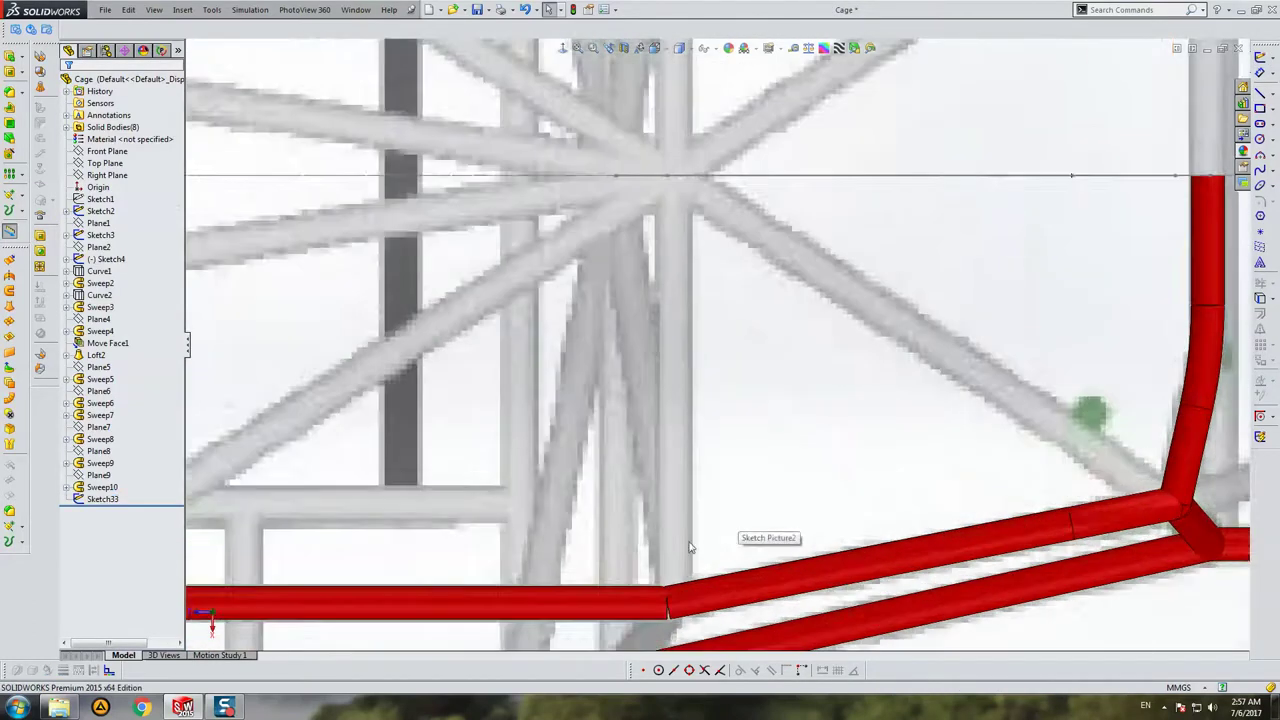
{"action": "scroll", "coordinate": [735, 475], "scroll_direction": "up", "scroll_amount": 2}
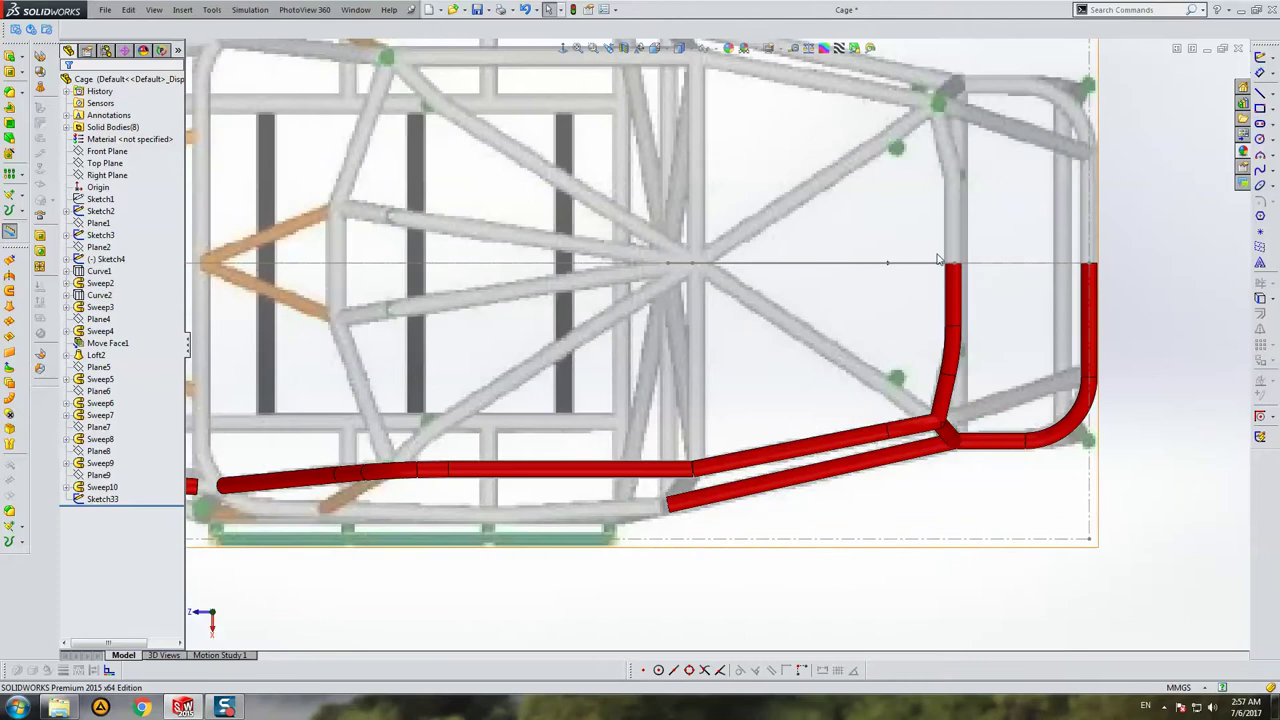
{"action": "key", "text": "ctrl+2"}
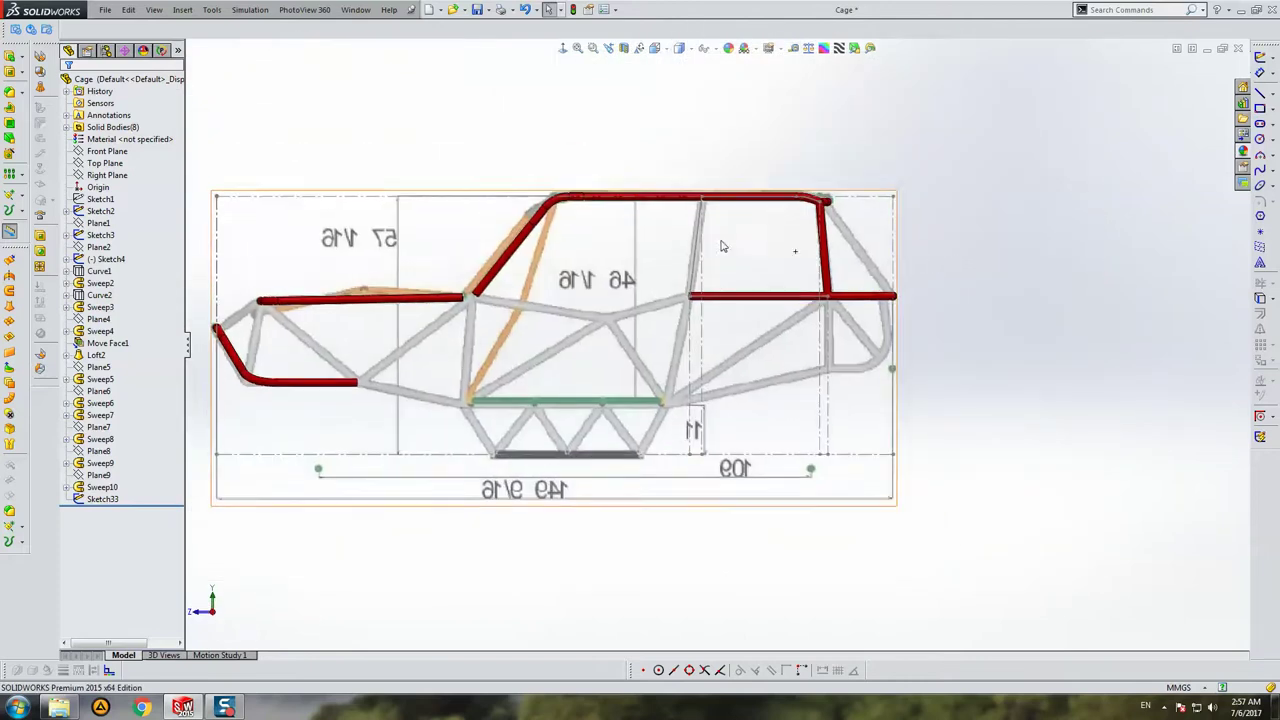
{"action": "scroll", "coordinate": [730, 232], "scroll_direction": "down", "scroll_amount": 3}
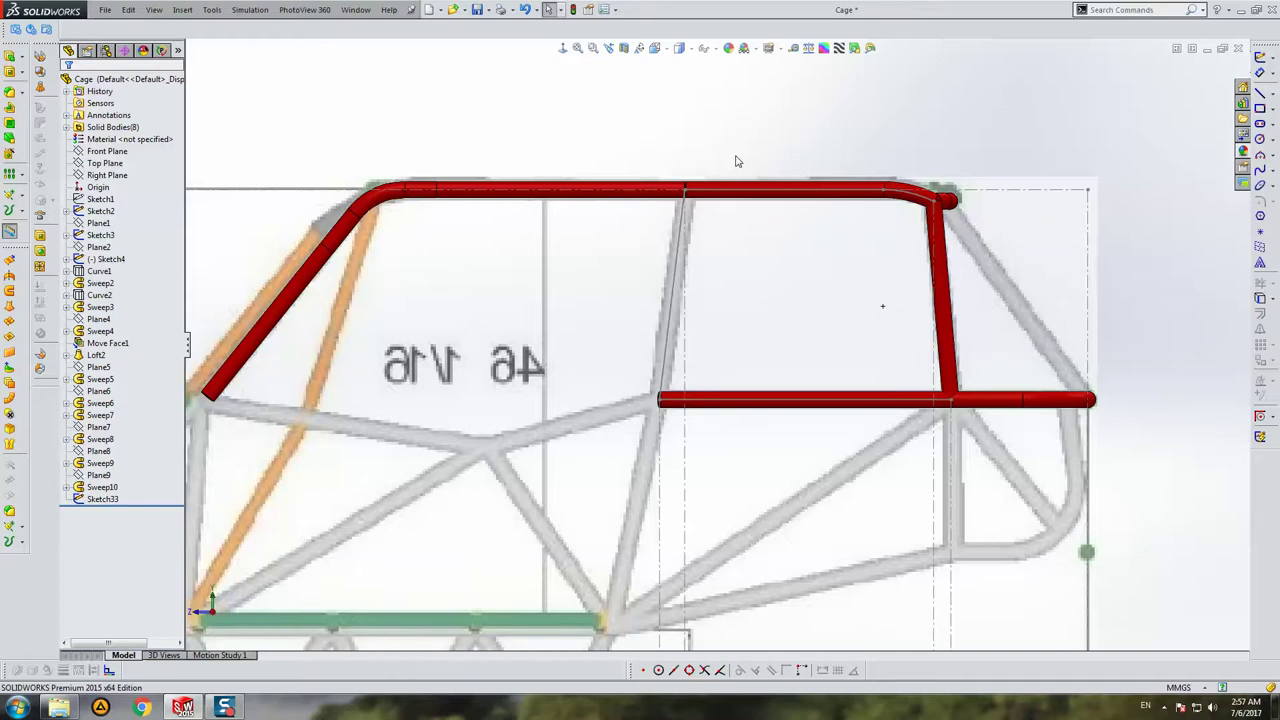
Step: Start a sketch on the Top Plane with a short vertical line near the cage centre
{"action": "scroll", "coordinate": [760, 297], "scroll_direction": "up", "scroll_amount": 3}
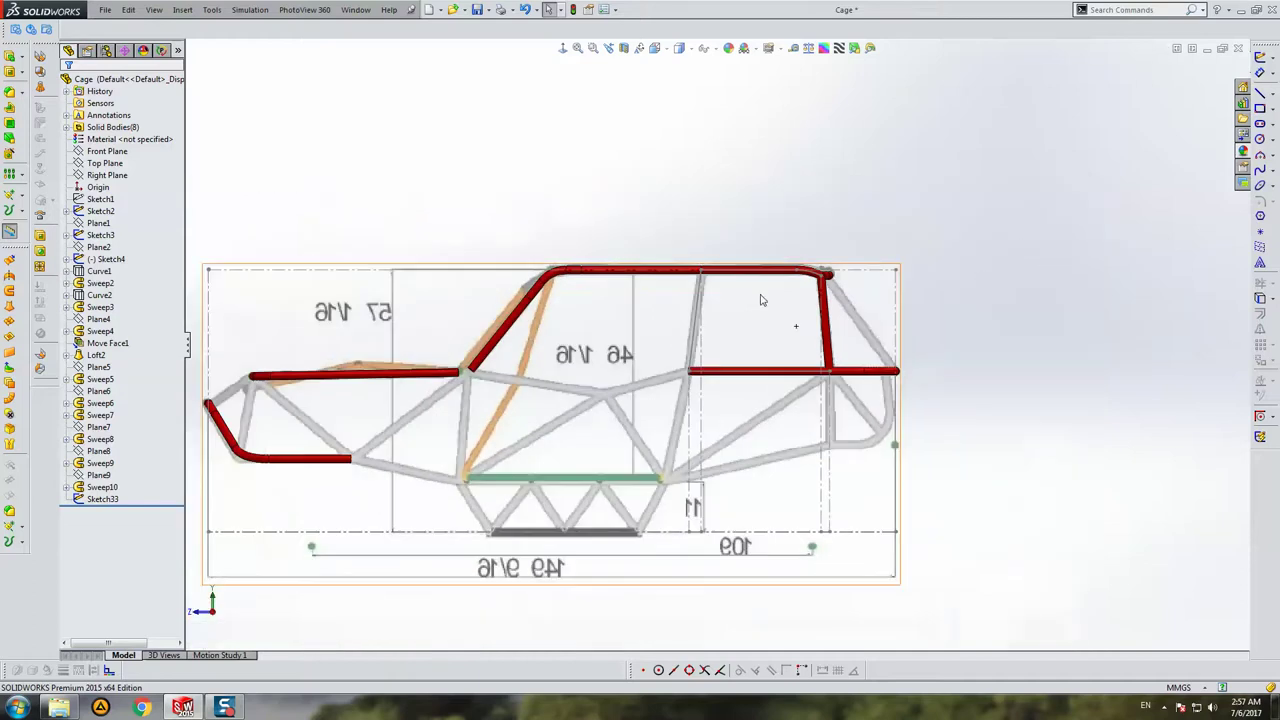
{"action": "scroll", "coordinate": [752, 314], "scroll_direction": "down", "scroll_amount": 3}
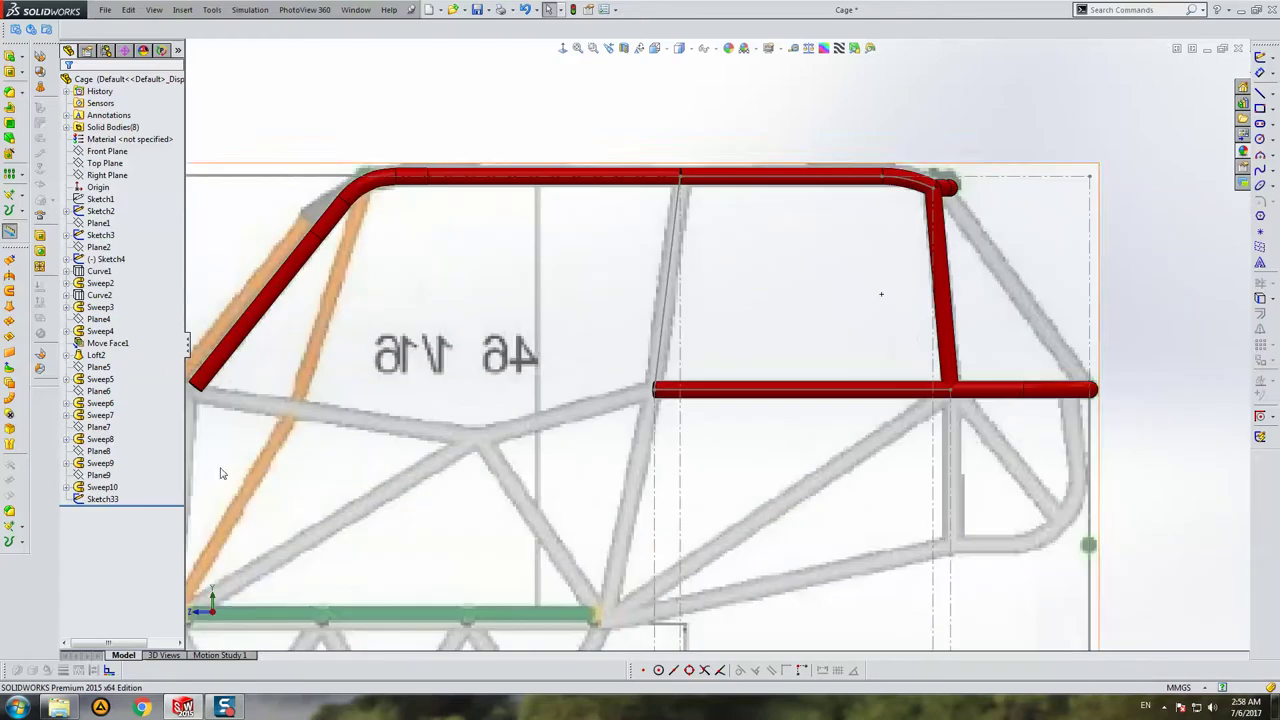
{"action": "left_click", "coordinate": [130, 487]}
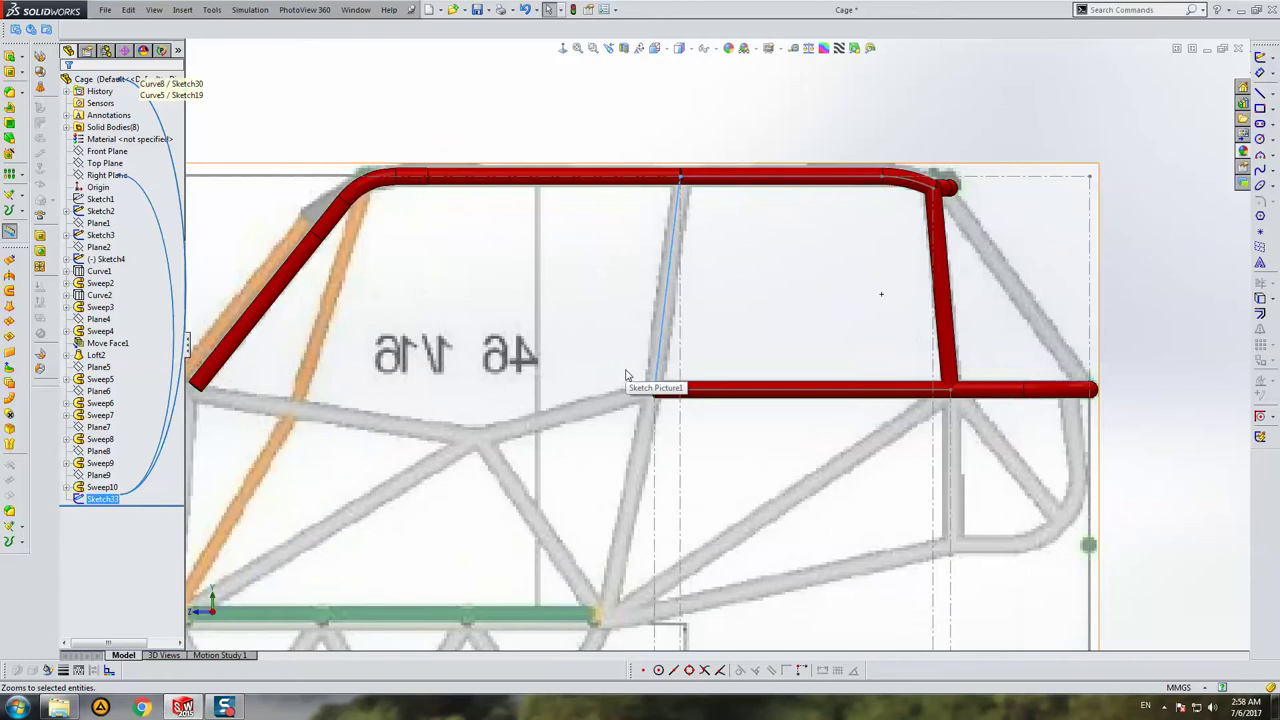
{"action": "left_click", "coordinate": [723, 357]}
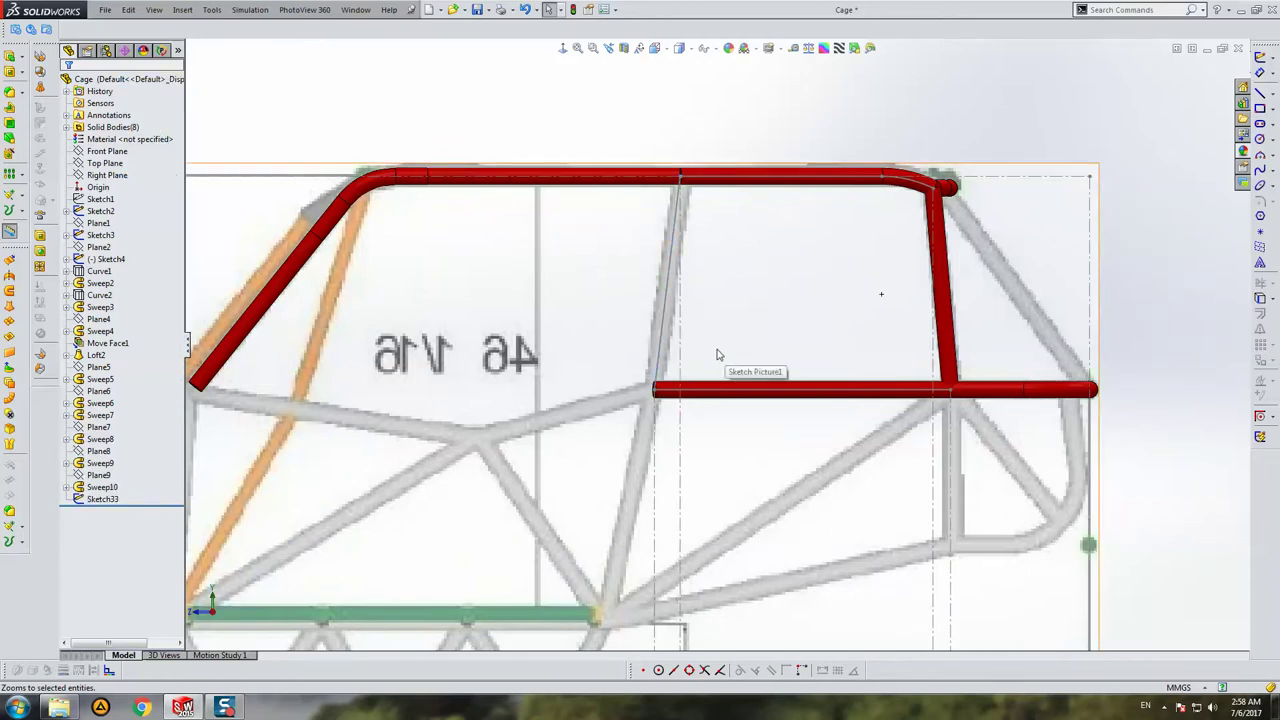
{"action": "scroll", "coordinate": [709, 376], "scroll_direction": "up", "scroll_amount": 1}
{"action": "scroll", "coordinate": [709, 376], "scroll_direction": "down", "scroll_amount": 2}
{"action": "scroll", "coordinate": [689, 346], "scroll_direction": "up", "scroll_amount": 2}
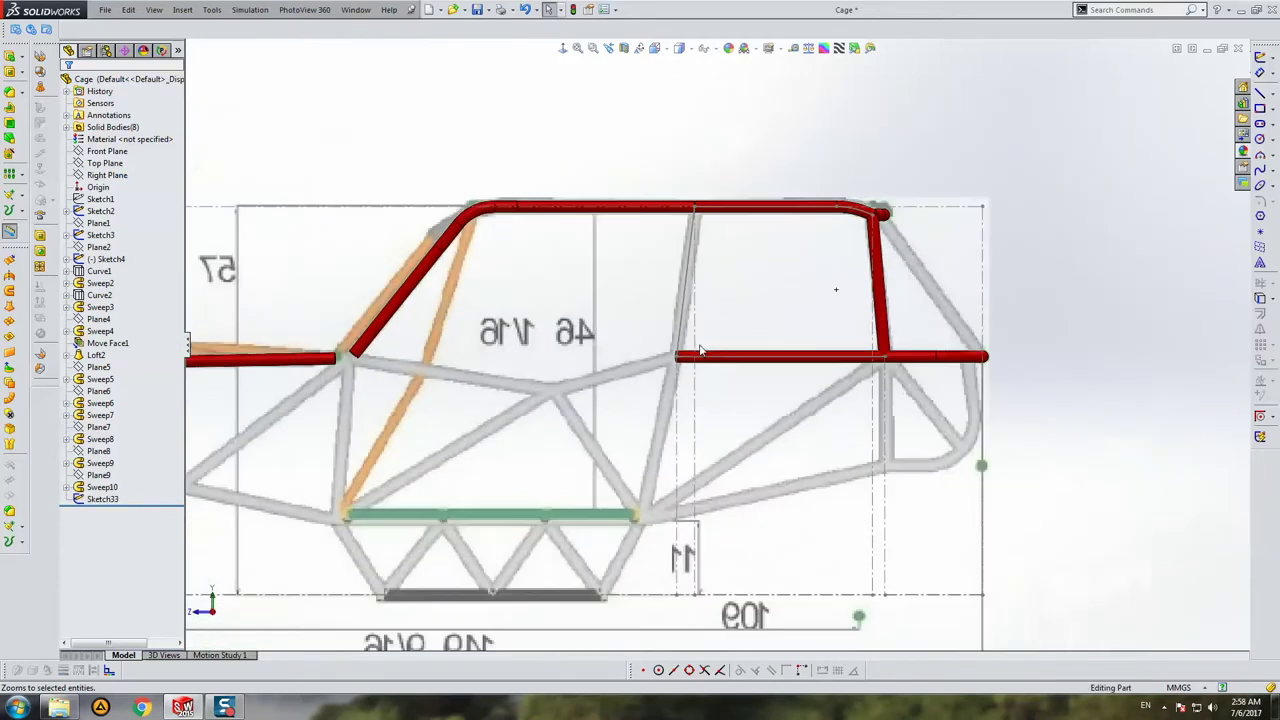
{"action": "key", "text": "ctrl+5"}
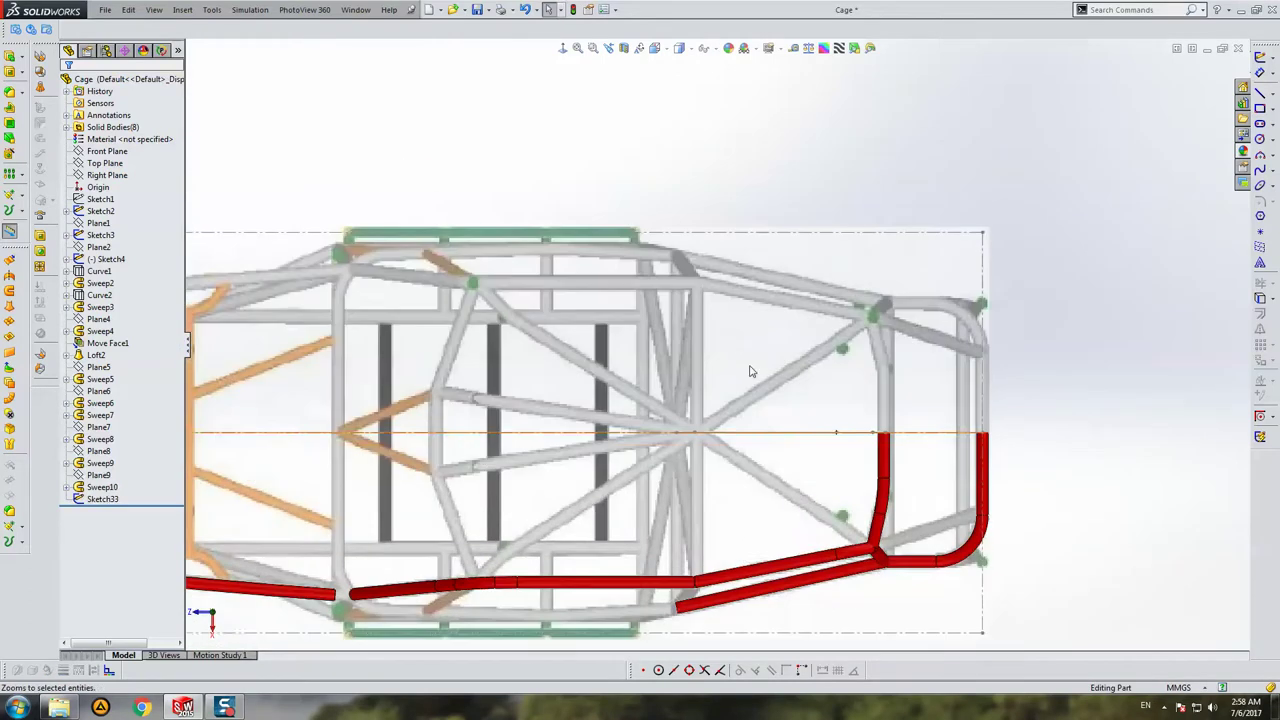
{"action": "scroll", "coordinate": [726, 414], "scroll_direction": "down", "scroll_amount": 1}
{"action": "scroll", "coordinate": [726, 433], "scroll_direction": "down", "scroll_amount": 2}
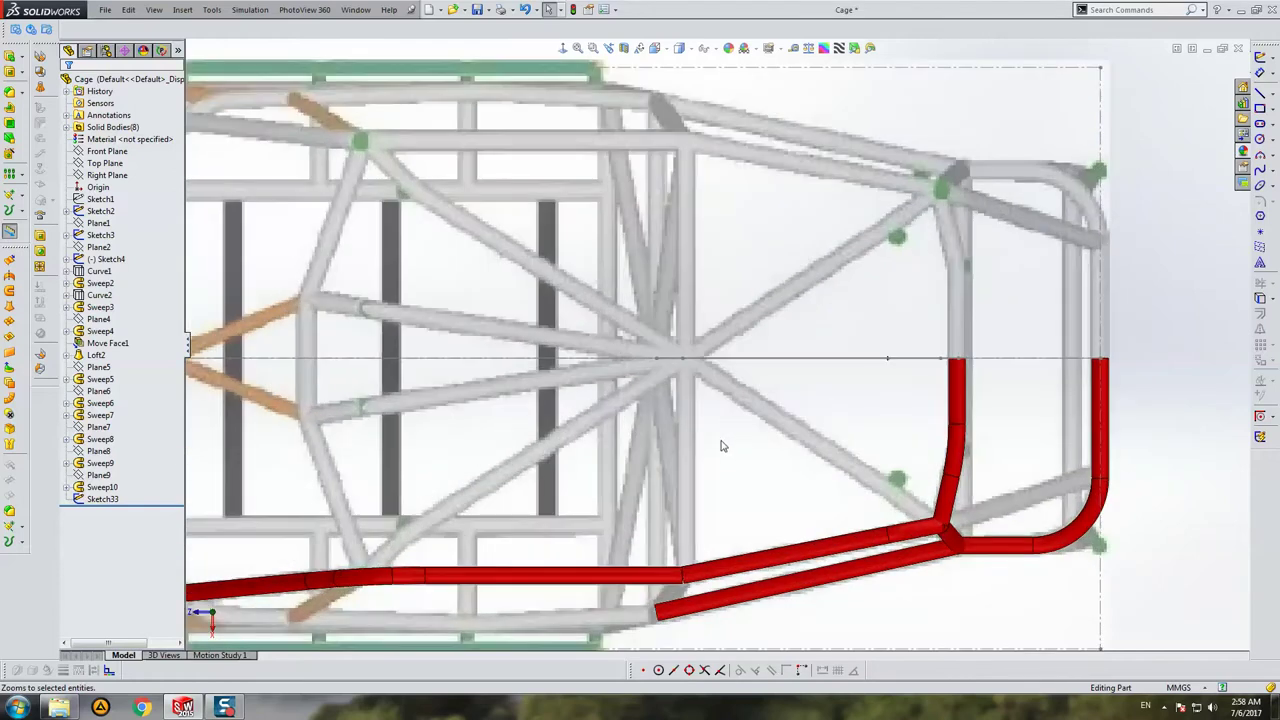
{"action": "middle_click_drag", "start_coordinate": [724, 444], "coordinate": [724, 426], "text": "ctrl"}
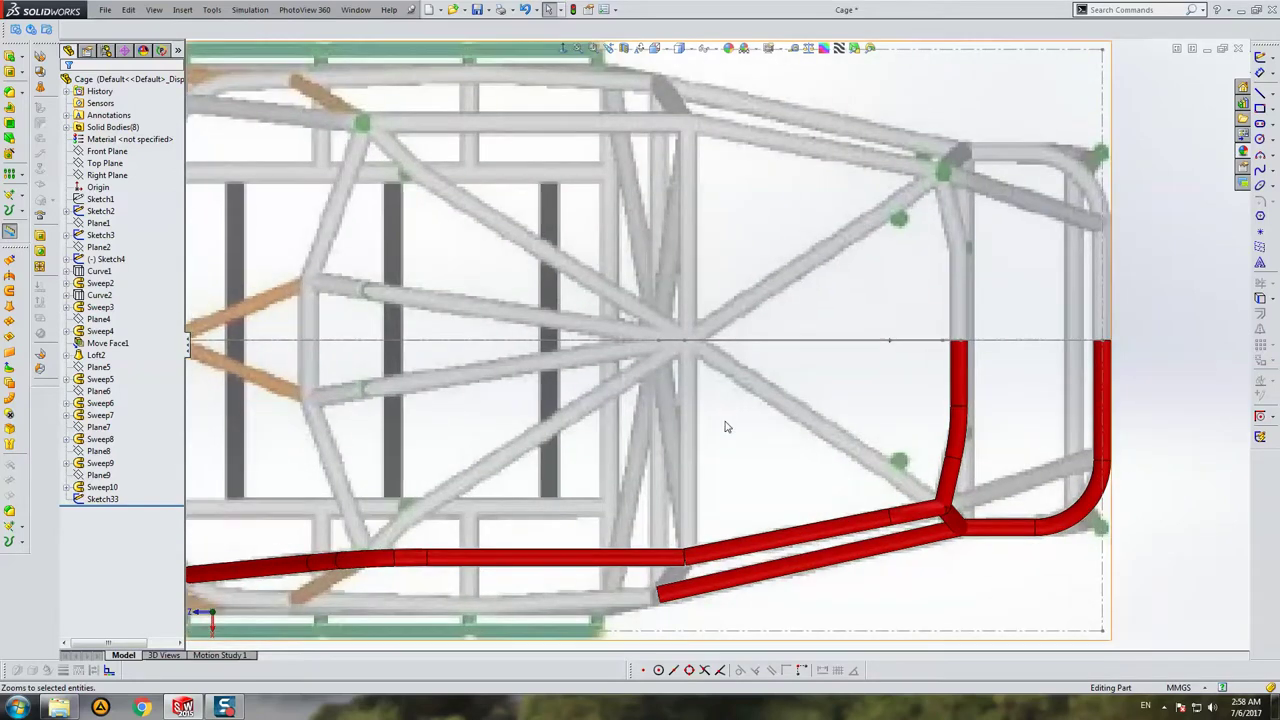
{"action": "scroll", "coordinate": [694, 590], "scroll_direction": "down", "scroll_amount": 2}
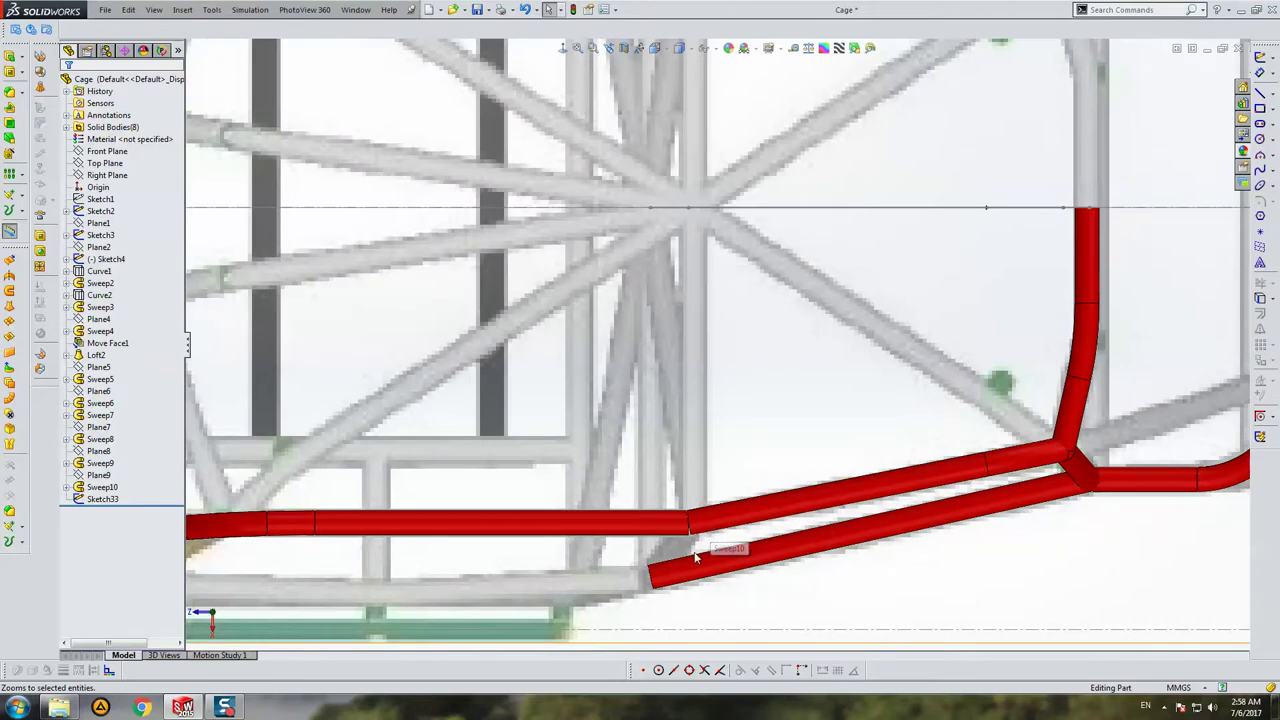
{"action": "key", "text": "ctrl+2"}
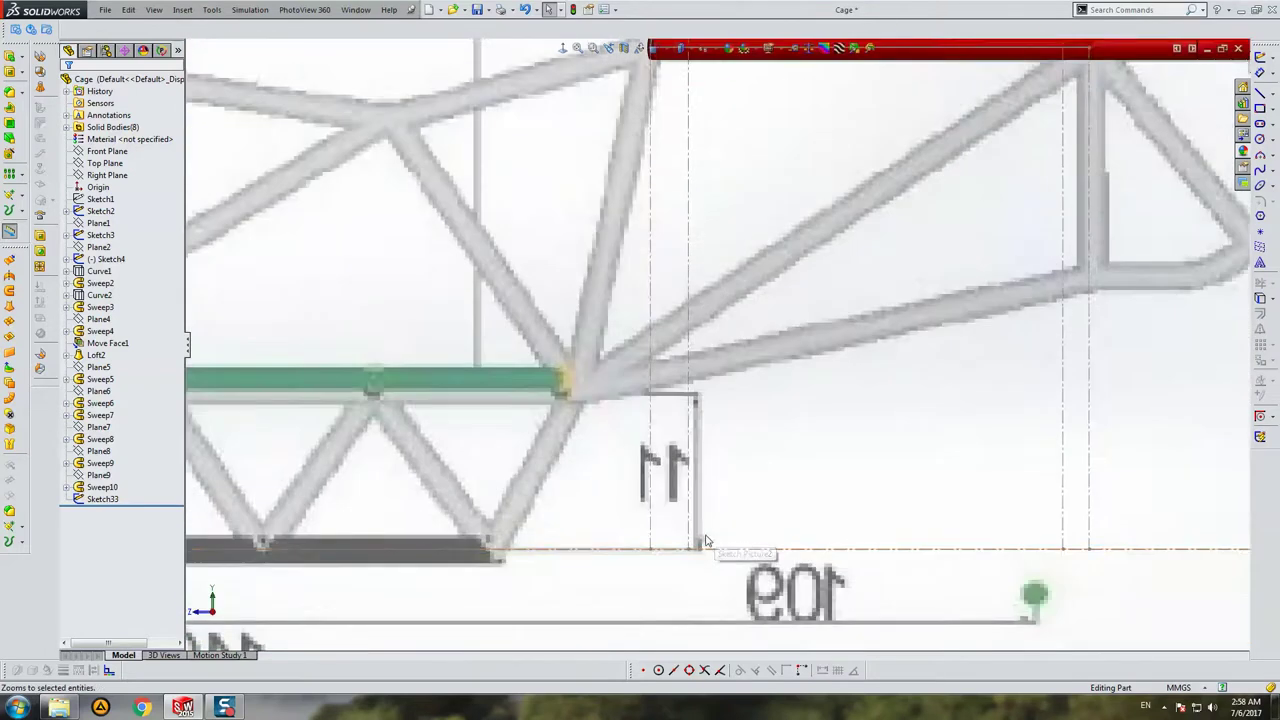
{"action": "scroll", "coordinate": [709, 247], "scroll_direction": "down", "scroll_amount": 3}
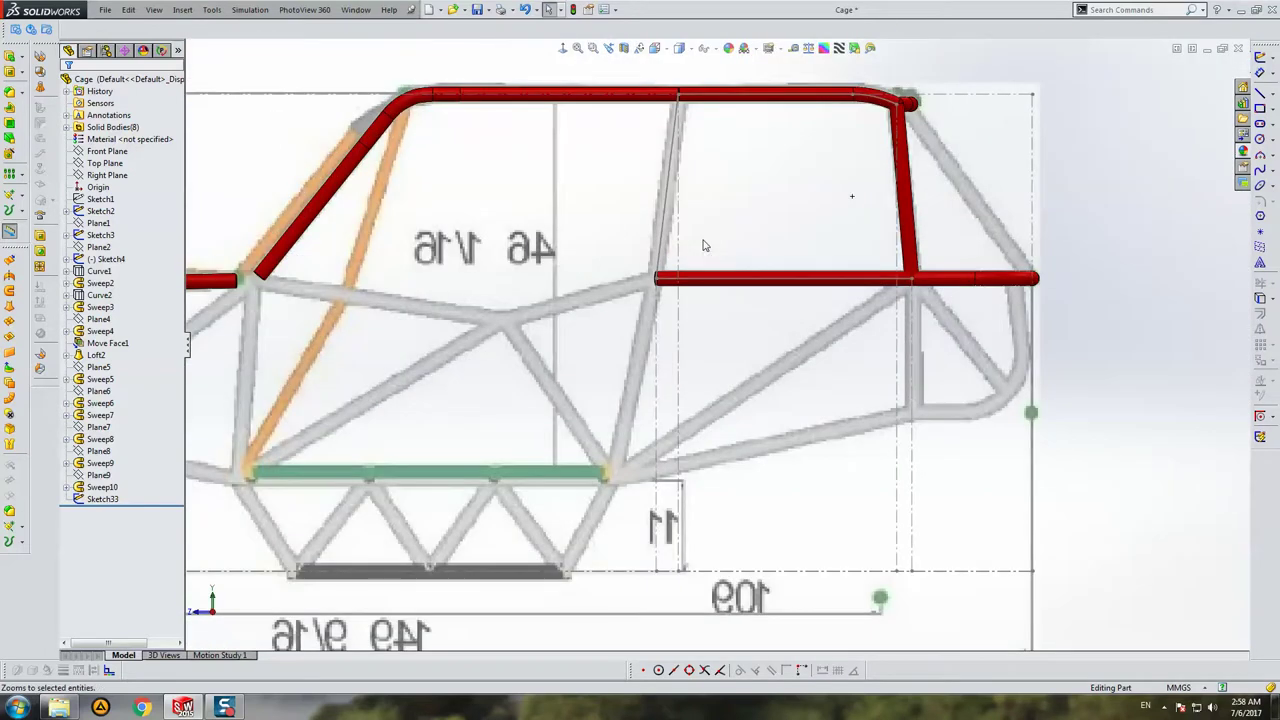
{"action": "key", "text": "ctrl+5"}
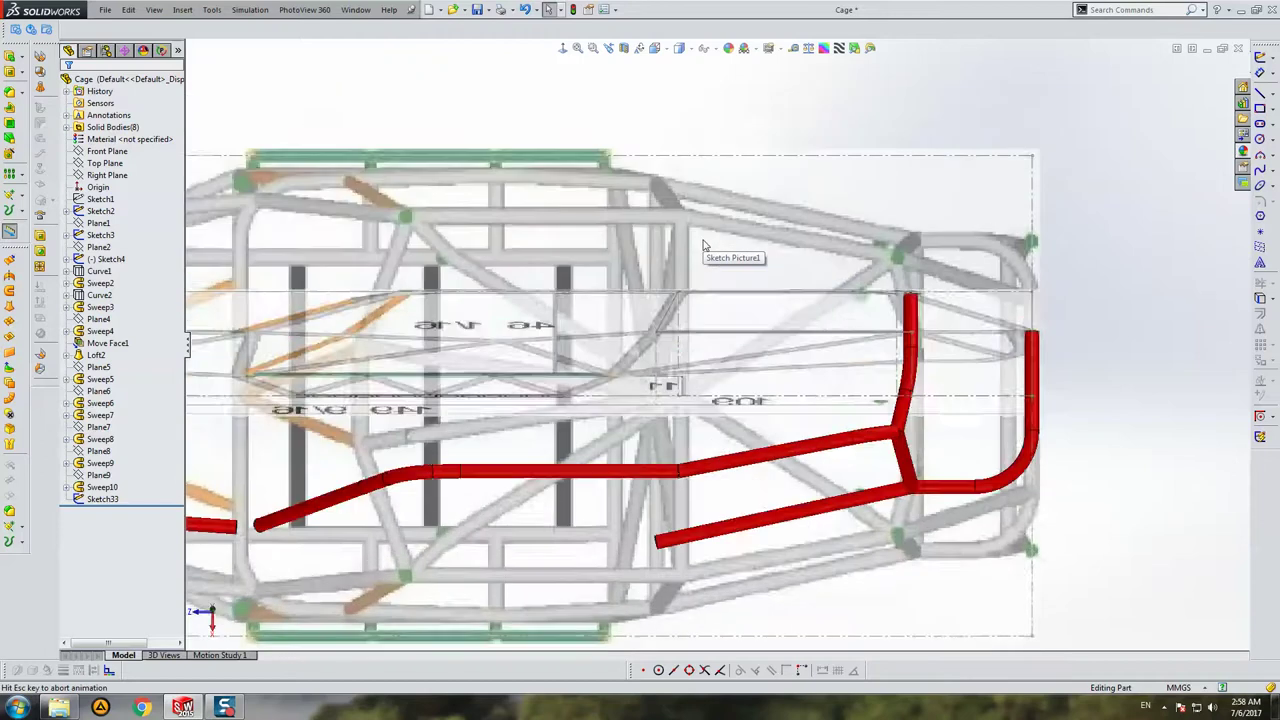
{"action": "left_click", "coordinate": [97, 163]}
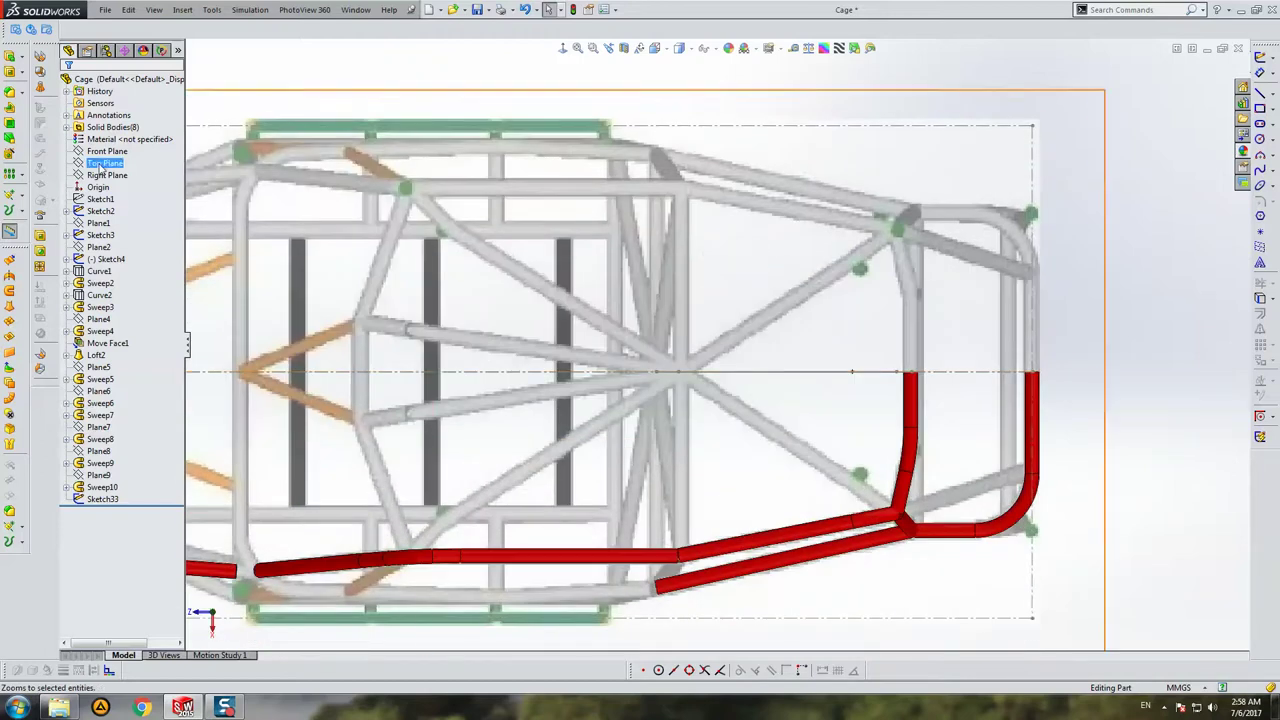
{"action": "left_click", "coordinate": [1260, 93]}
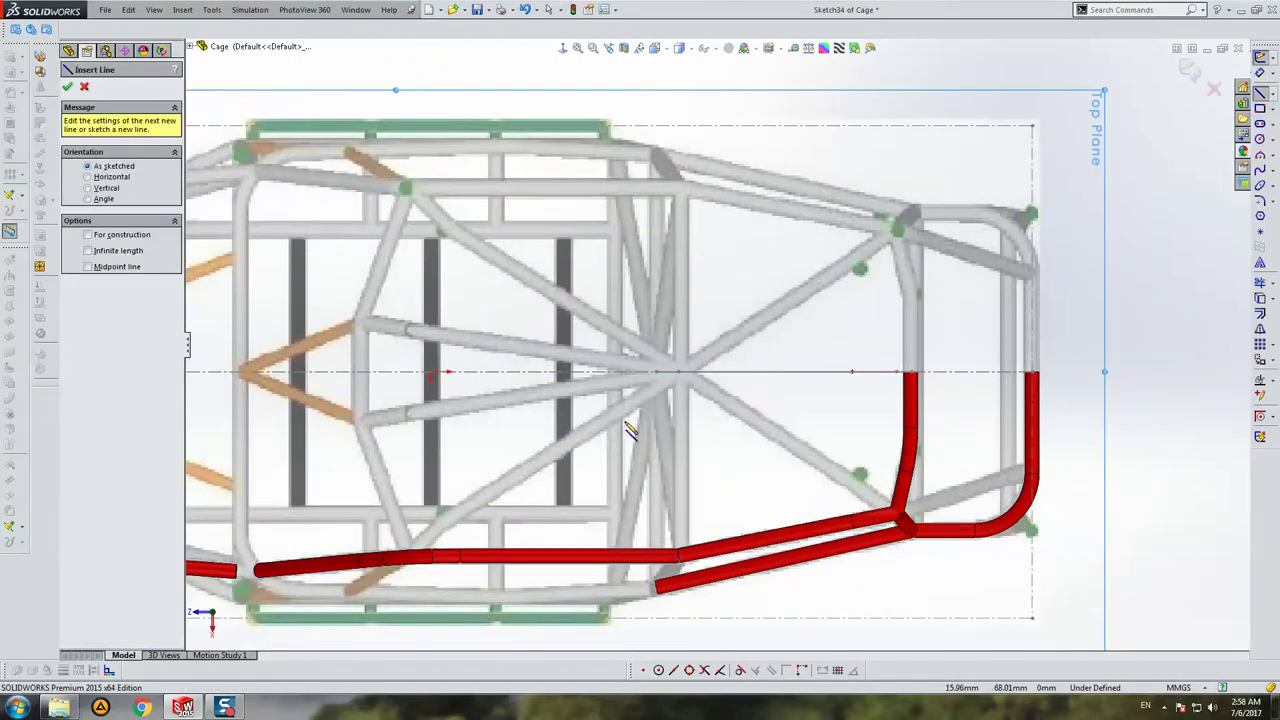
{"action": "left_click_drag", "start_coordinate": [647, 335], "coordinate": [647, 413]}
{"action": "left_click", "coordinate": [657, 366]}
{"action": "key", "text": "Escape"}
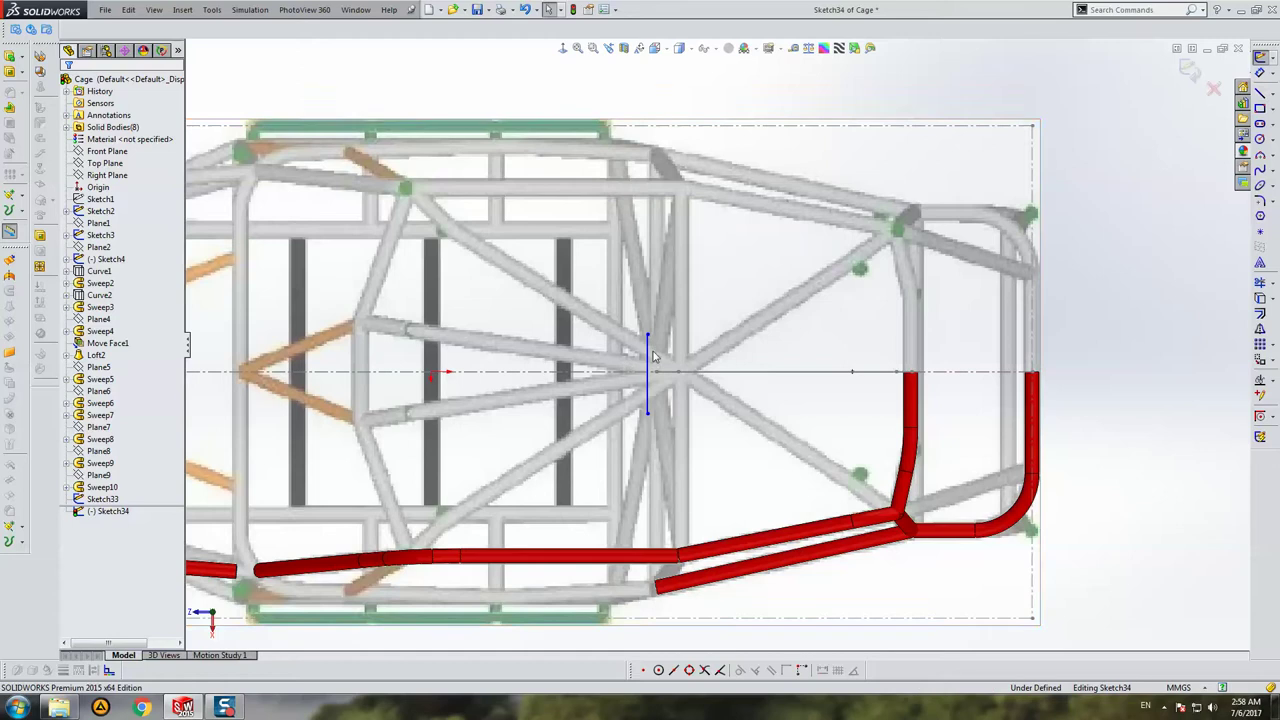
Step: Try piercing the line's endpoint onto a reference sketch line; it fails with an error
{"action": "left_click", "coordinate": [648, 351]}
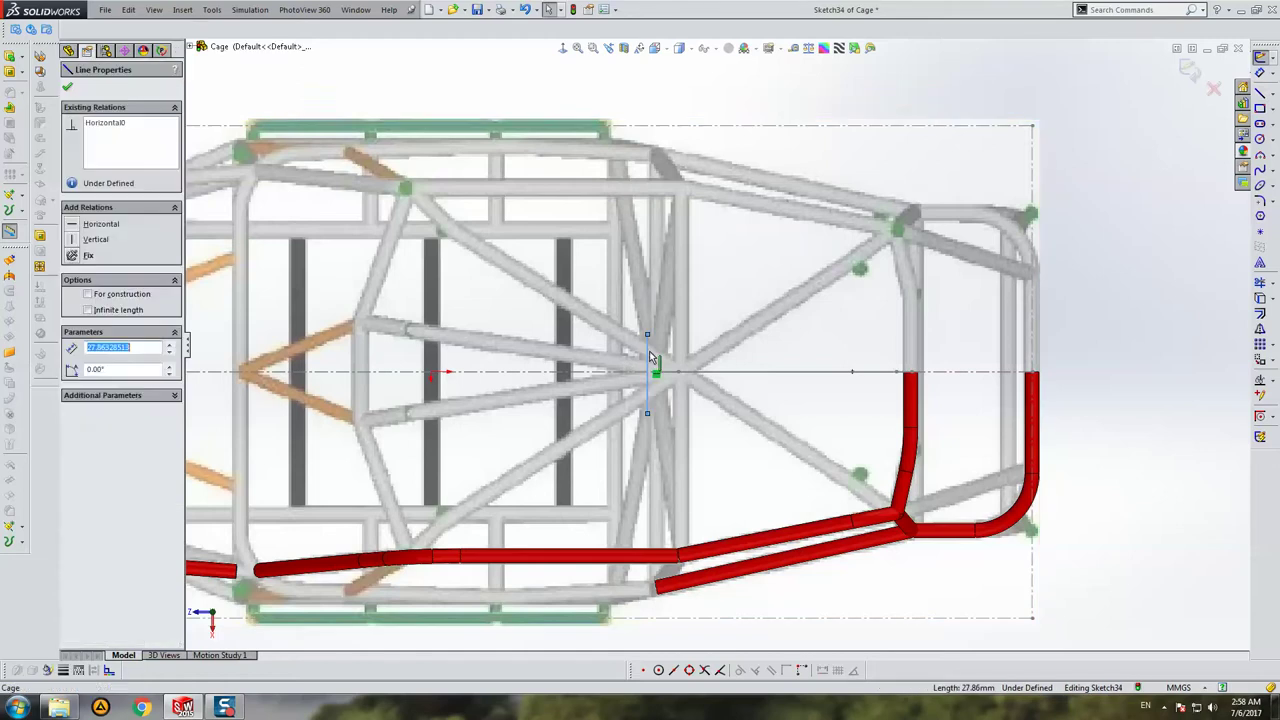
{"action": "left_click", "coordinate": [727, 345]}
{"action": "left_click", "coordinate": [735, 281]}
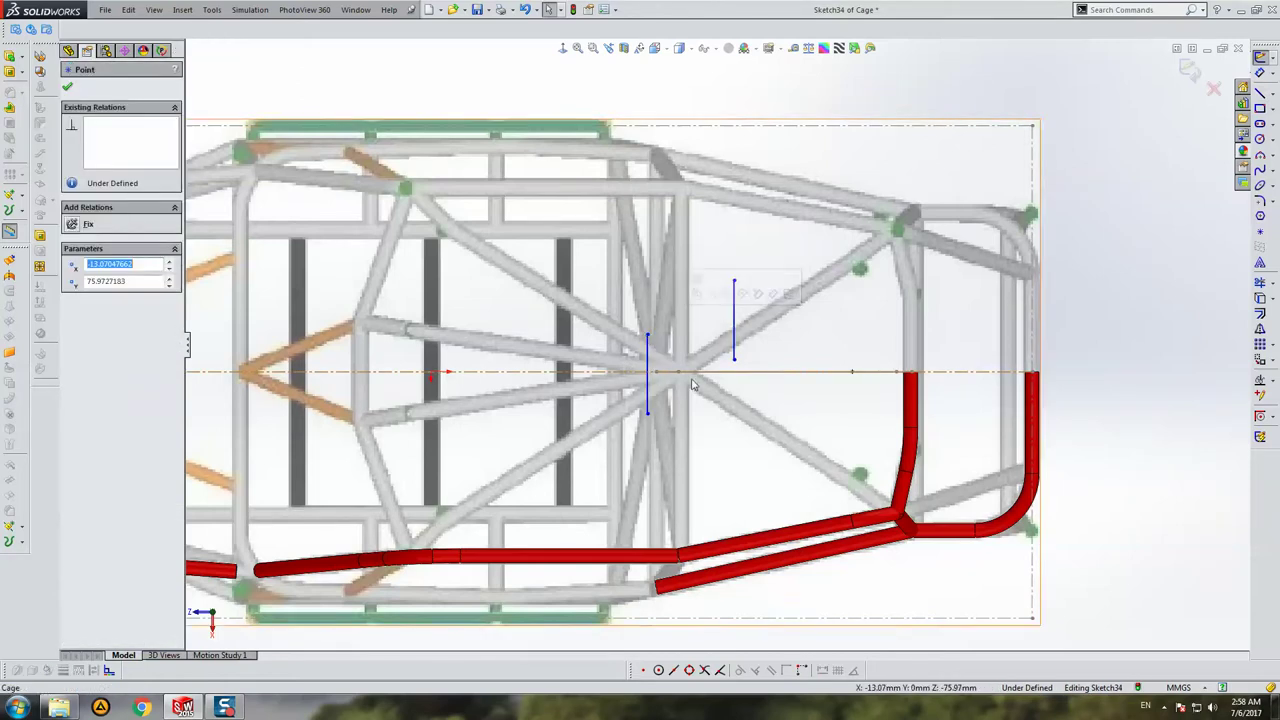
{"action": "middle_click_drag", "start_coordinate": [735, 281], "coordinate": [679, 373]}
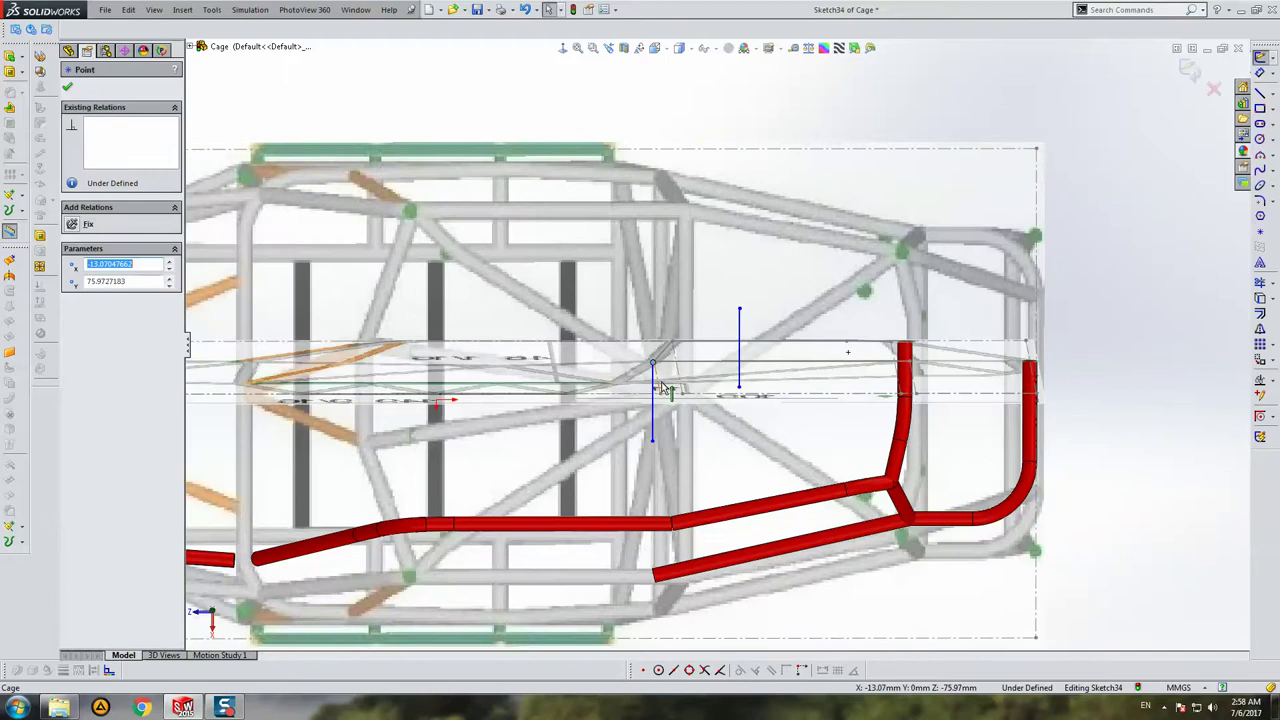
{"action": "left_click", "coordinate": [348, 377], "text": "ctrl"}
{"action": "left_click", "coordinate": [98, 300]}
{"action": "key", "text": "Return"}
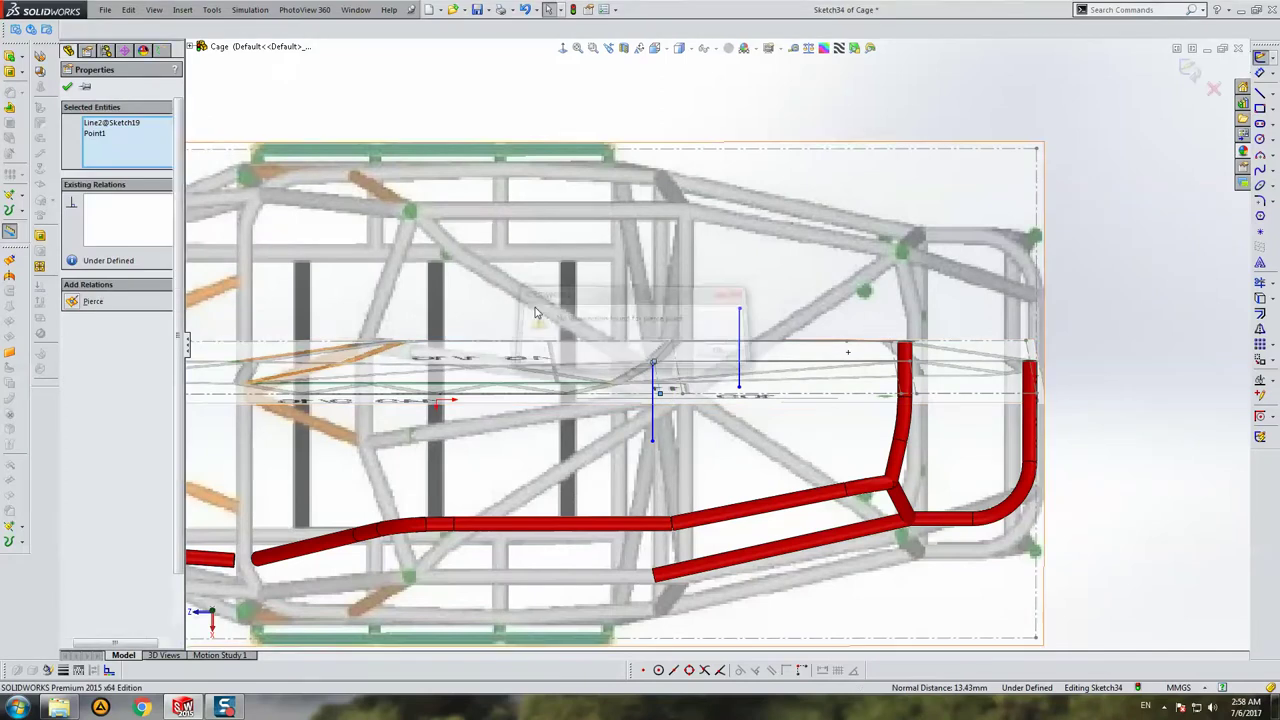
{"action": "key", "text": "Escape"}
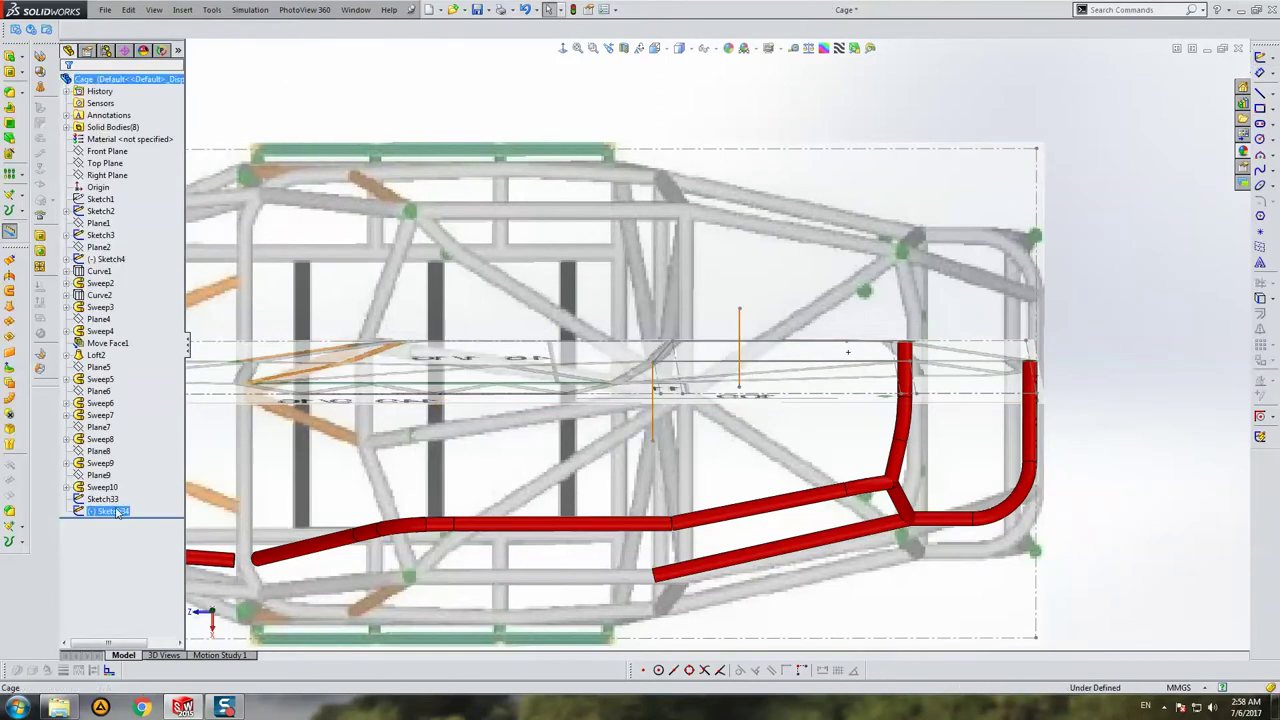
Step: Move the new sketch from the Top Plane onto Plane1 using Edit Sketch Plane
{"action": "right_click", "coordinate": [110, 511]}
{"action": "left_click", "coordinate": [135, 445]}
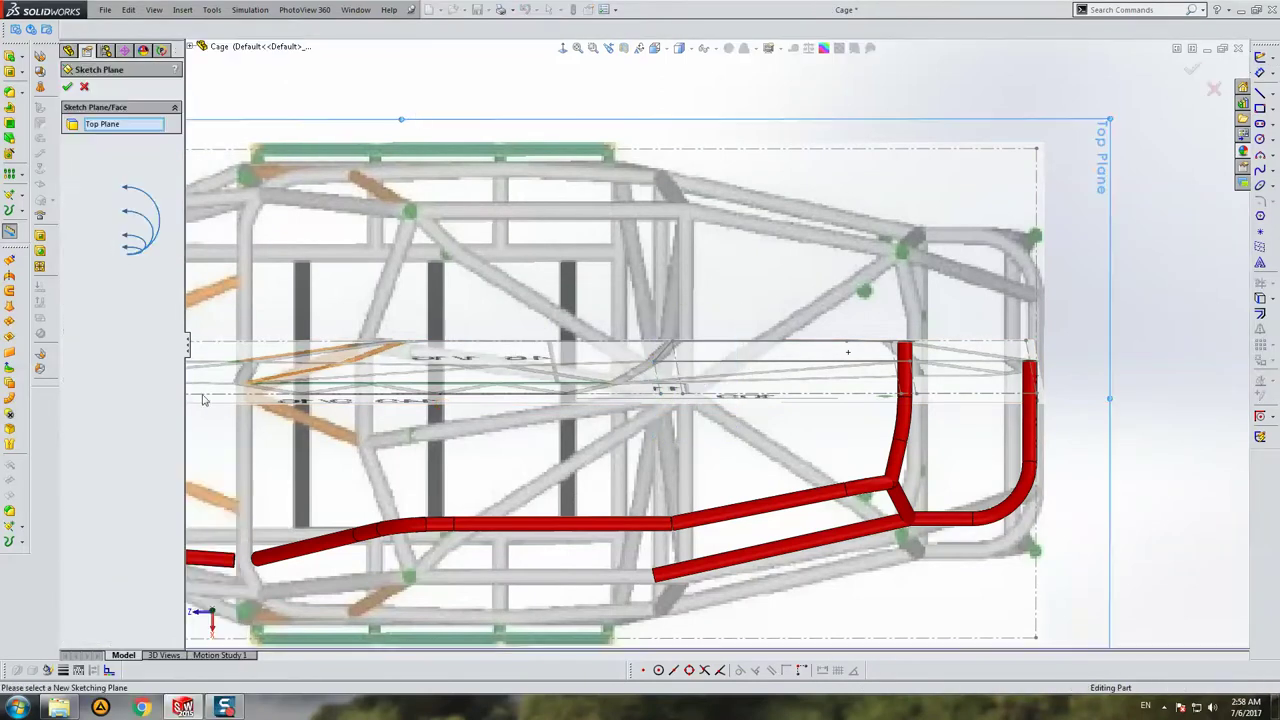
{"action": "left_click", "coordinate": [190, 47]}
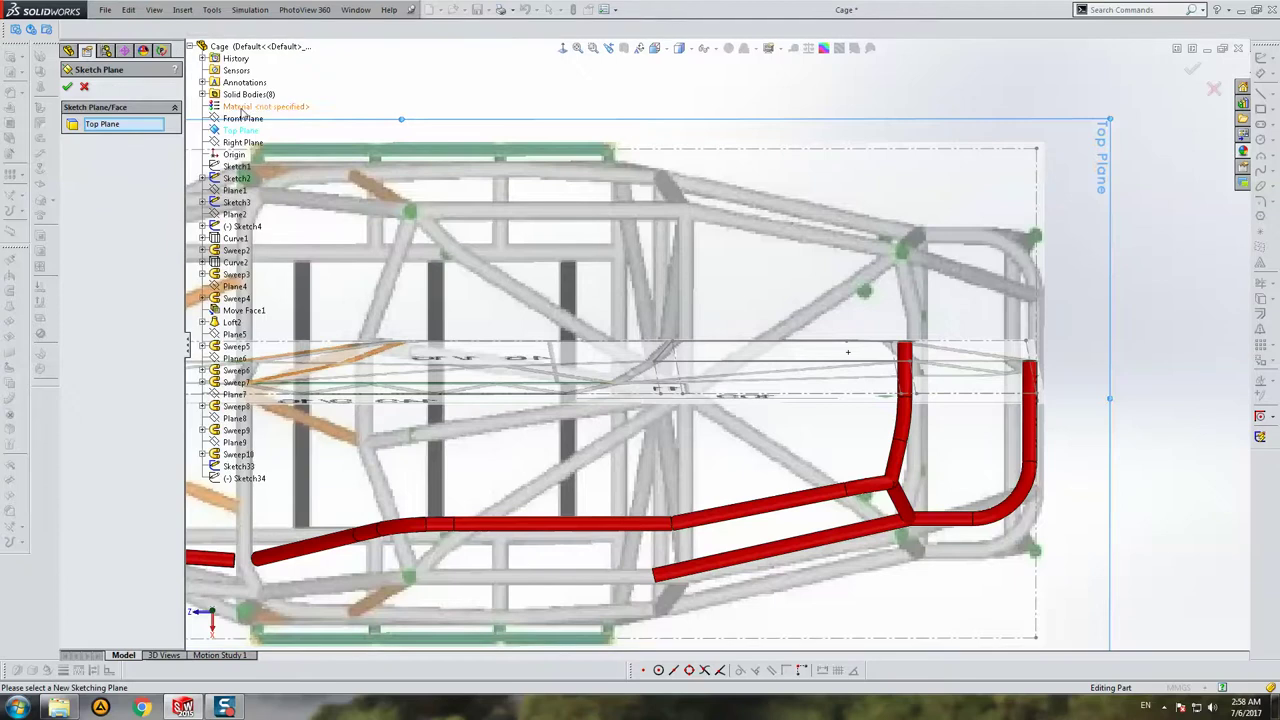
{"action": "left_click", "coordinate": [233, 190]}
{"action": "key", "text": "Return"}
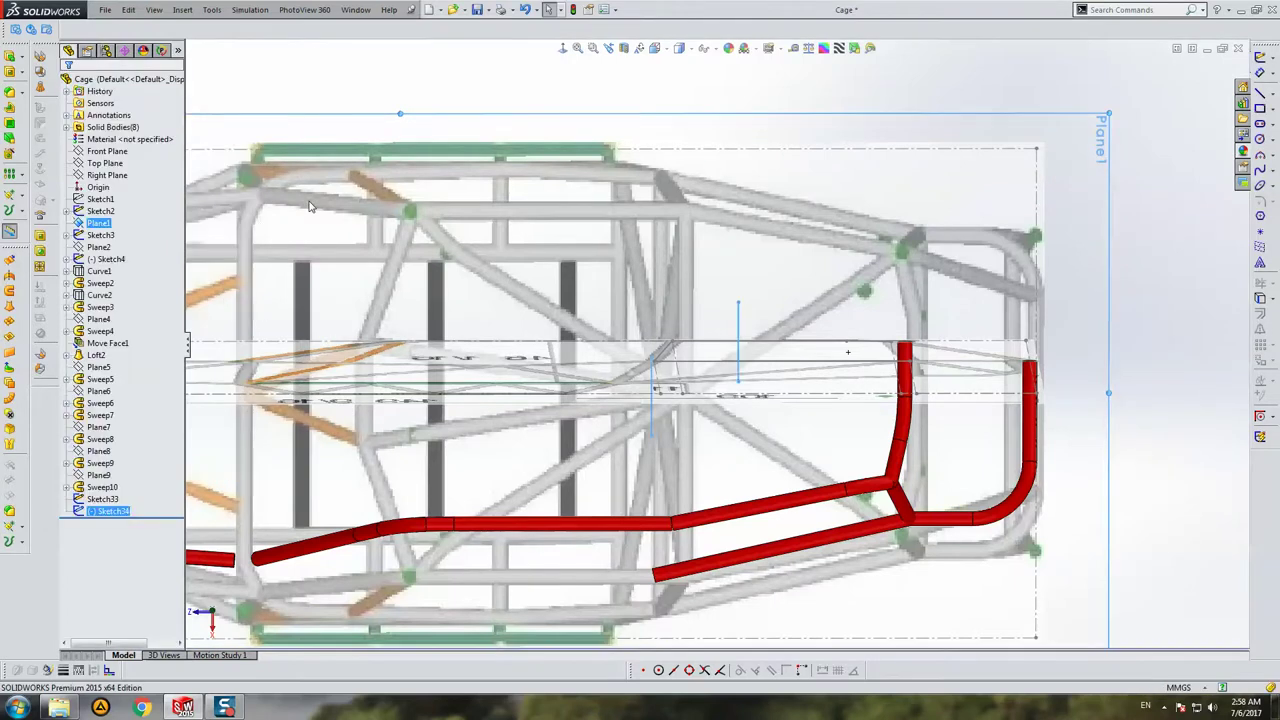
Step: Pierce the two line endpoints onto the Sketch30 reference lines
{"action": "left_click", "coordinate": [654, 372]}
{"action": "left_click", "coordinate": [655, 370]}
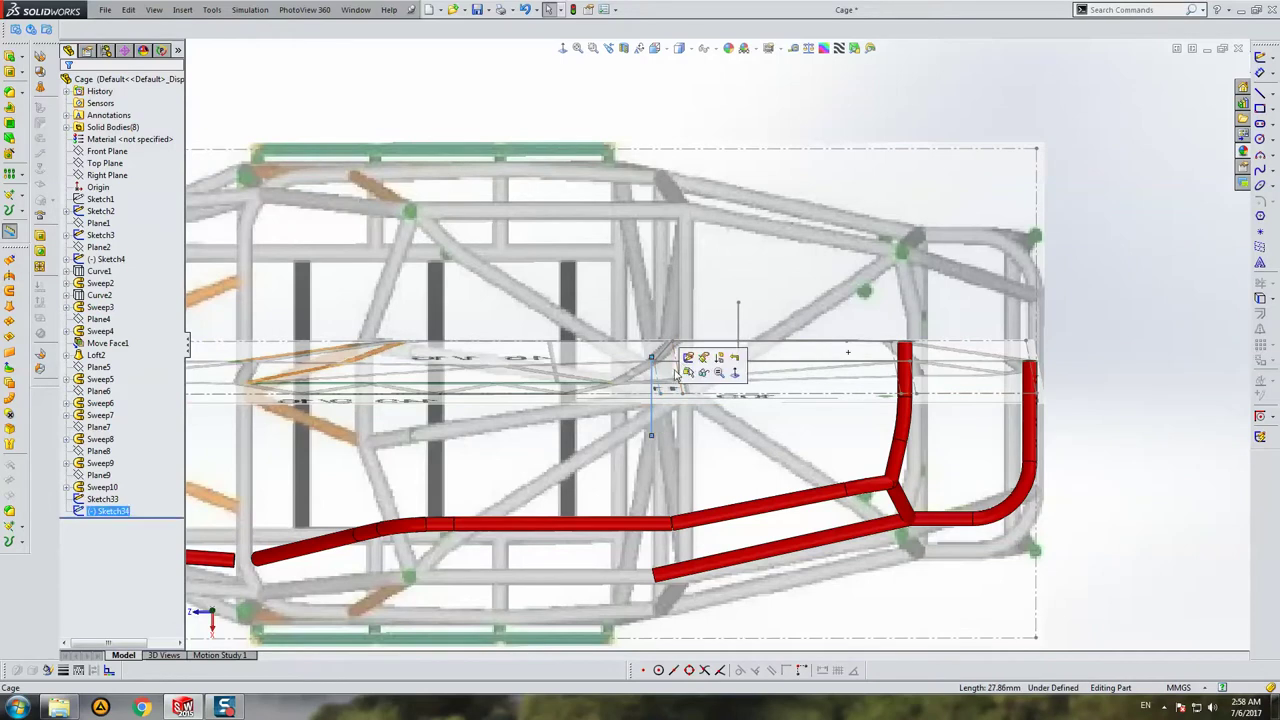
{"action": "left_click", "coordinate": [682, 357]}
{"action": "left_click", "coordinate": [655, 370]}
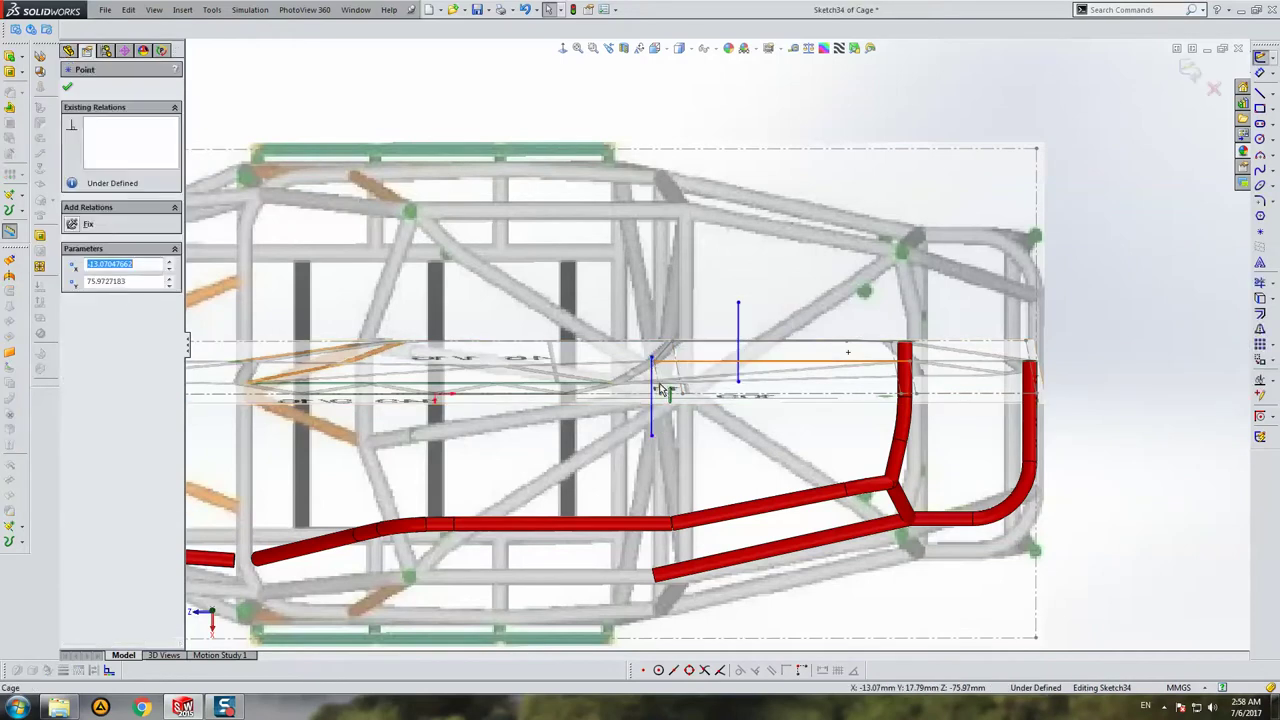
{"action": "left_click", "coordinate": [653, 360], "text": "ctrl"}
{"action": "left_click", "coordinate": [93, 301]}
{"action": "left_click", "coordinate": [720, 277]}
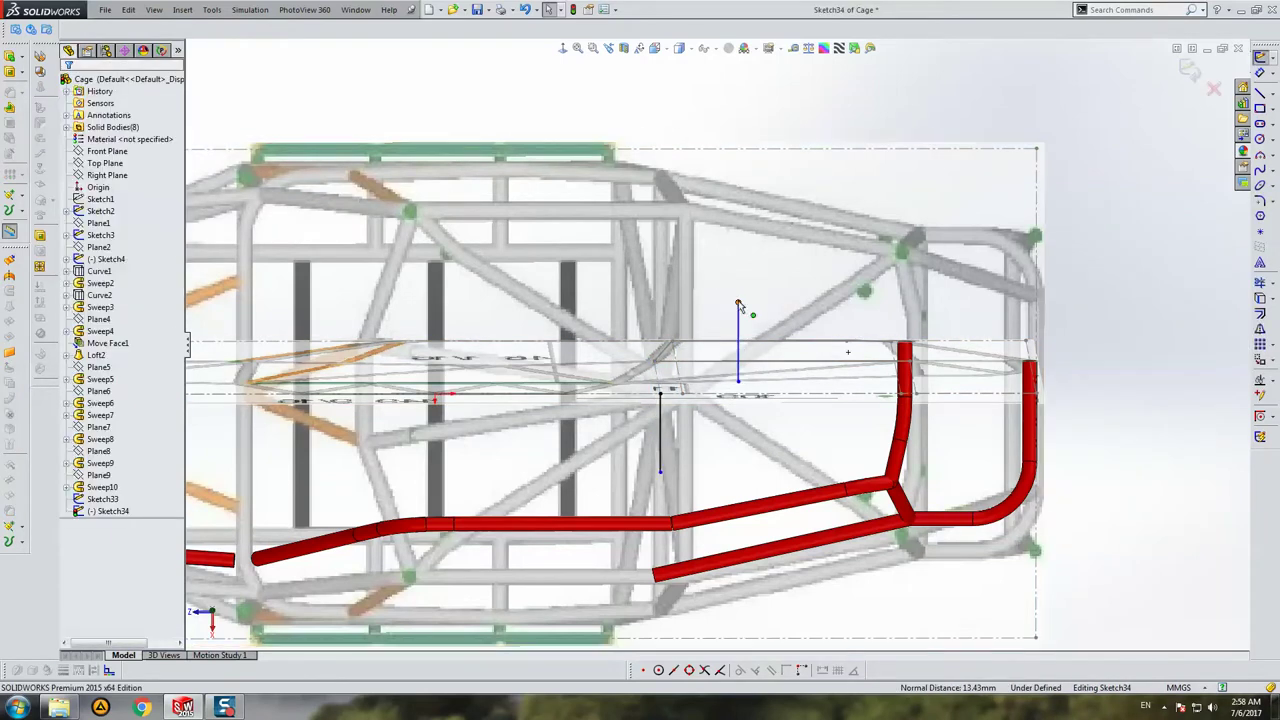
{"action": "left_click", "coordinate": [690, 367]}
{"action": "left_click", "coordinate": [685, 376], "text": "ctrl"}
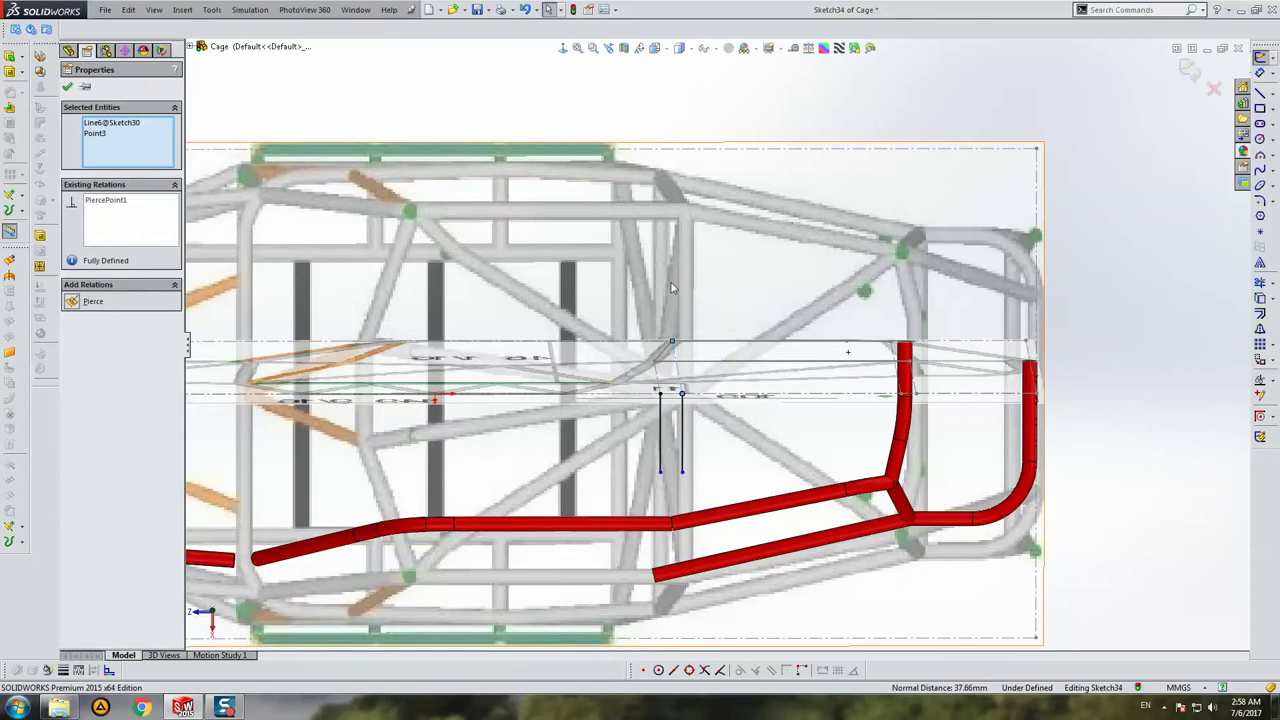
{"action": "key", "text": "Escape"}
{"action": "left_click", "coordinate": [570, 48]}
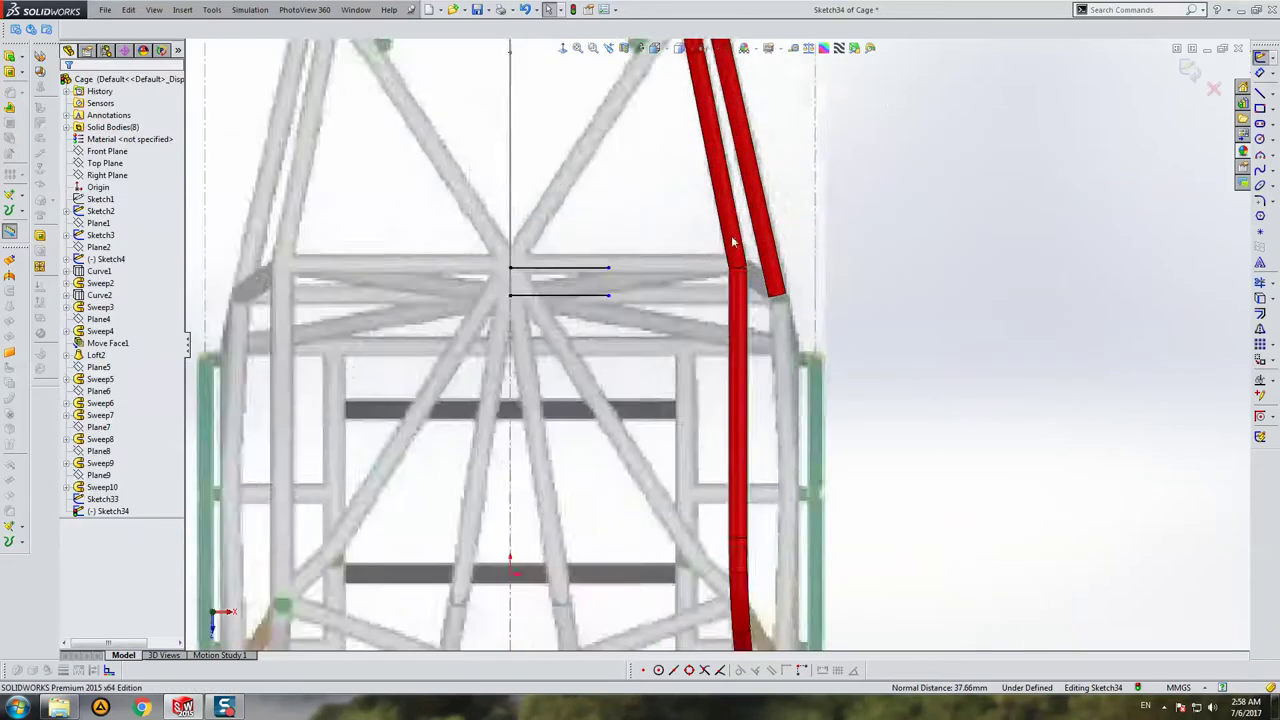
Step: Extend the upper line so its endpoint meets the left red tube's path sketch
{"action": "scroll", "coordinate": [732, 242], "scroll_direction": "down", "scroll_amount": 3}
{"action": "left_click_drag", "start_coordinate": [527, 299], "coordinate": [741, 299]}
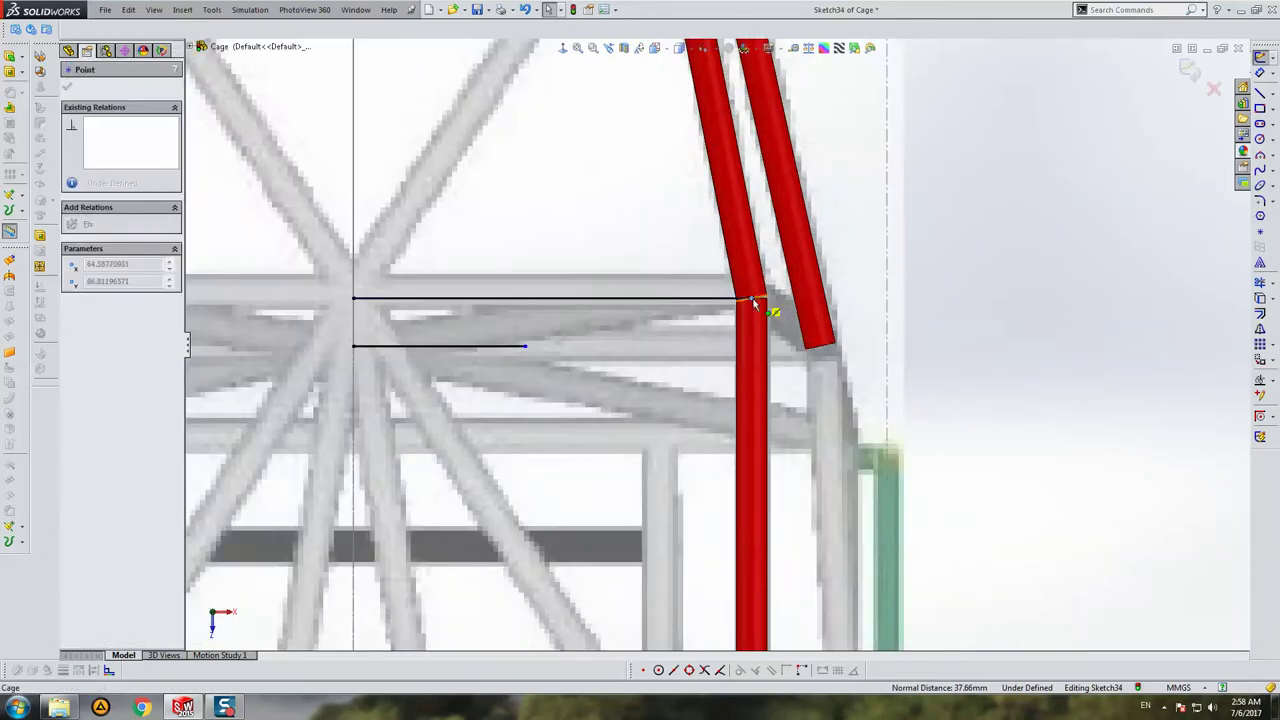
{"action": "scroll", "coordinate": [793, 283], "scroll_direction": "down", "scroll_amount": 2}
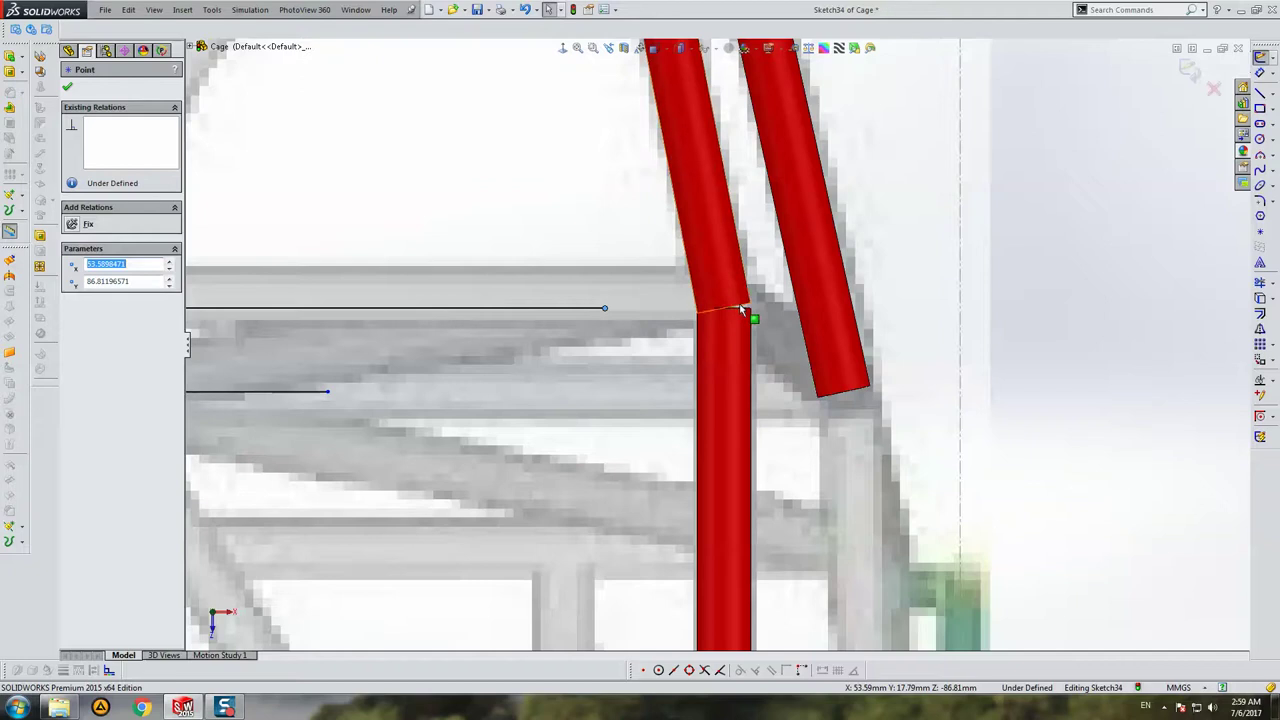
{"action": "left_click", "coordinate": [742, 310], "text": "ctrl"}
{"action": "left_click", "coordinate": [108, 317]}
{"action": "left_click", "coordinate": [102, 487]}
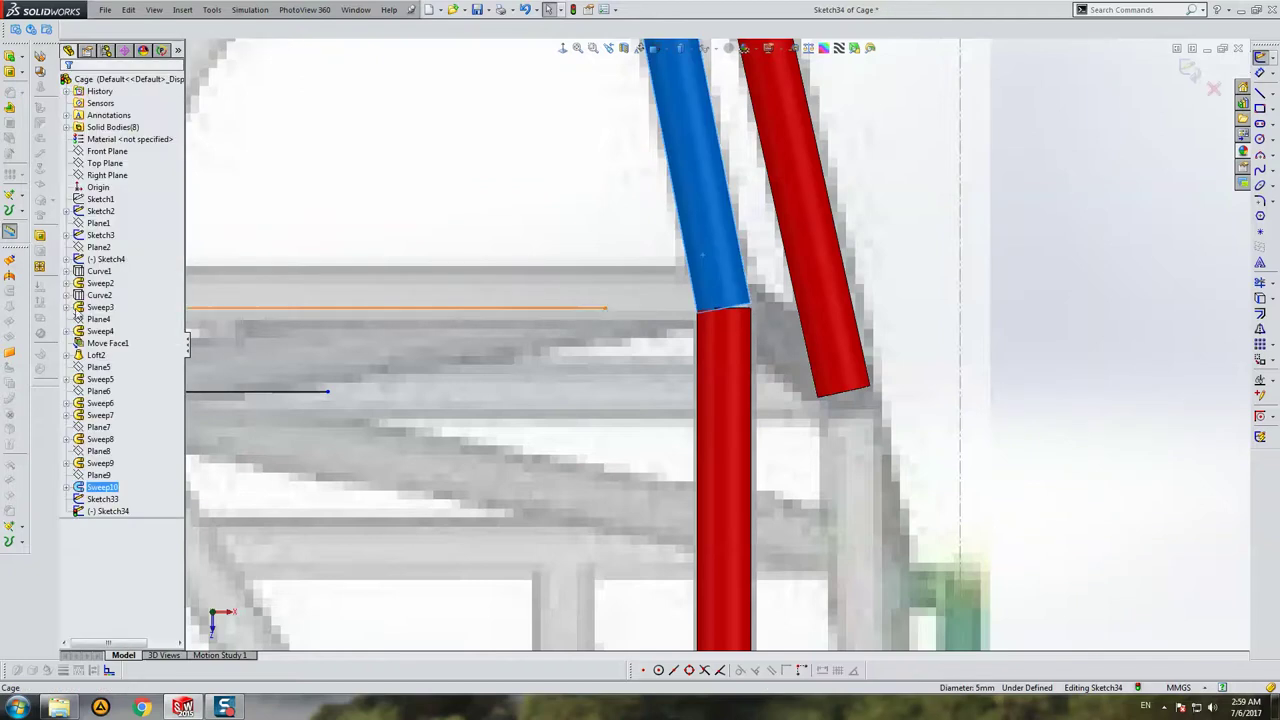
{"action": "left_click", "coordinate": [67, 488]}
{"action": "left_click", "coordinate": [108, 499]}
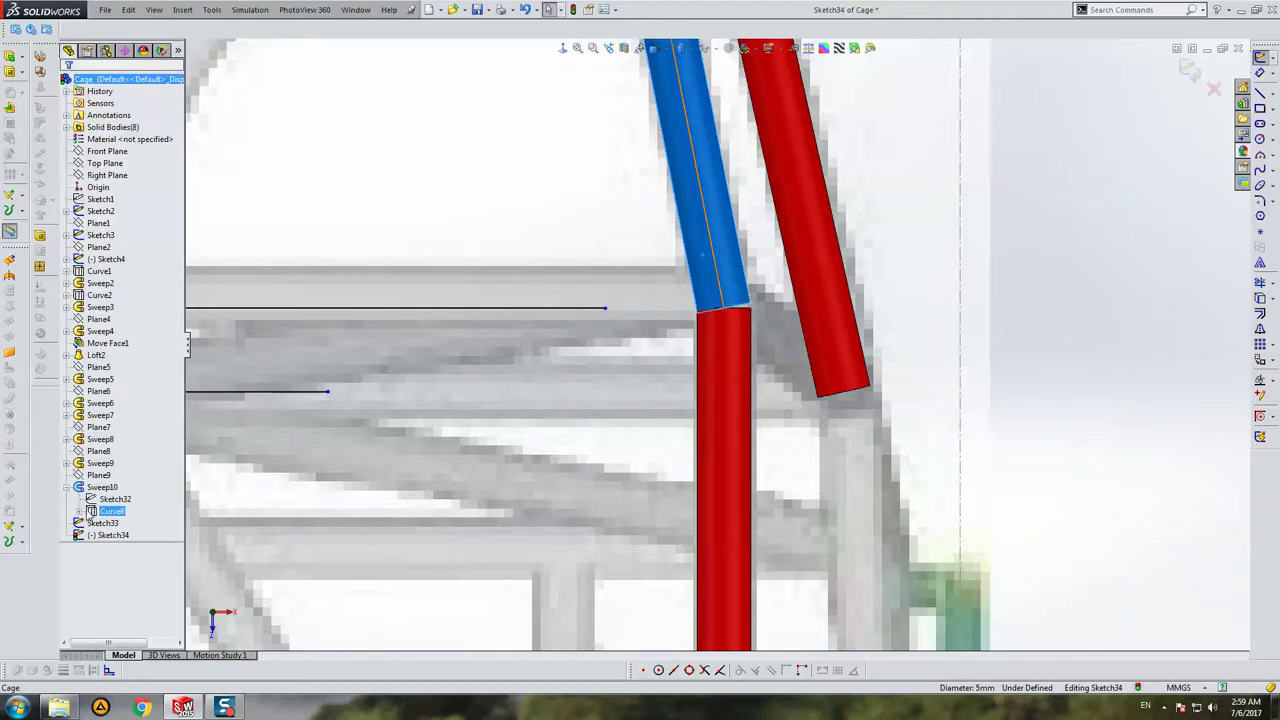
{"action": "left_click", "coordinate": [79, 511]}
{"action": "left_click", "coordinate": [127, 535]}
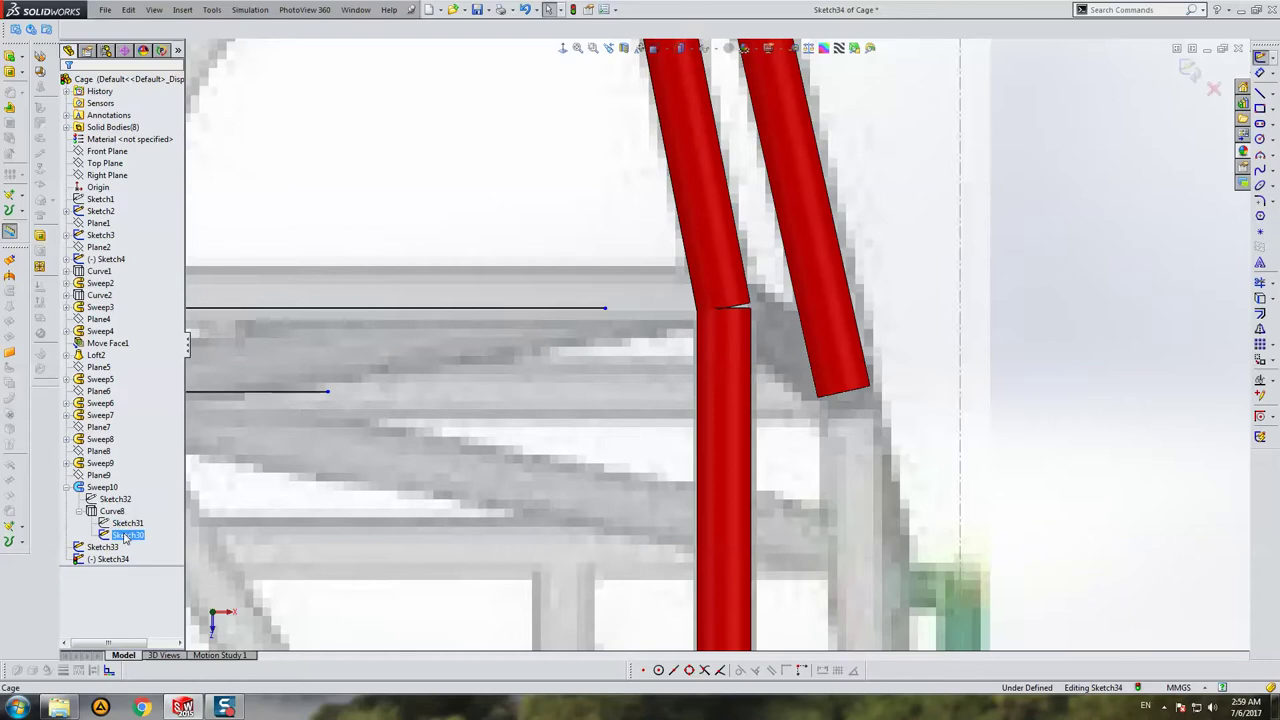
{"action": "left_click", "coordinate": [127, 523], "text": "ctrl"}
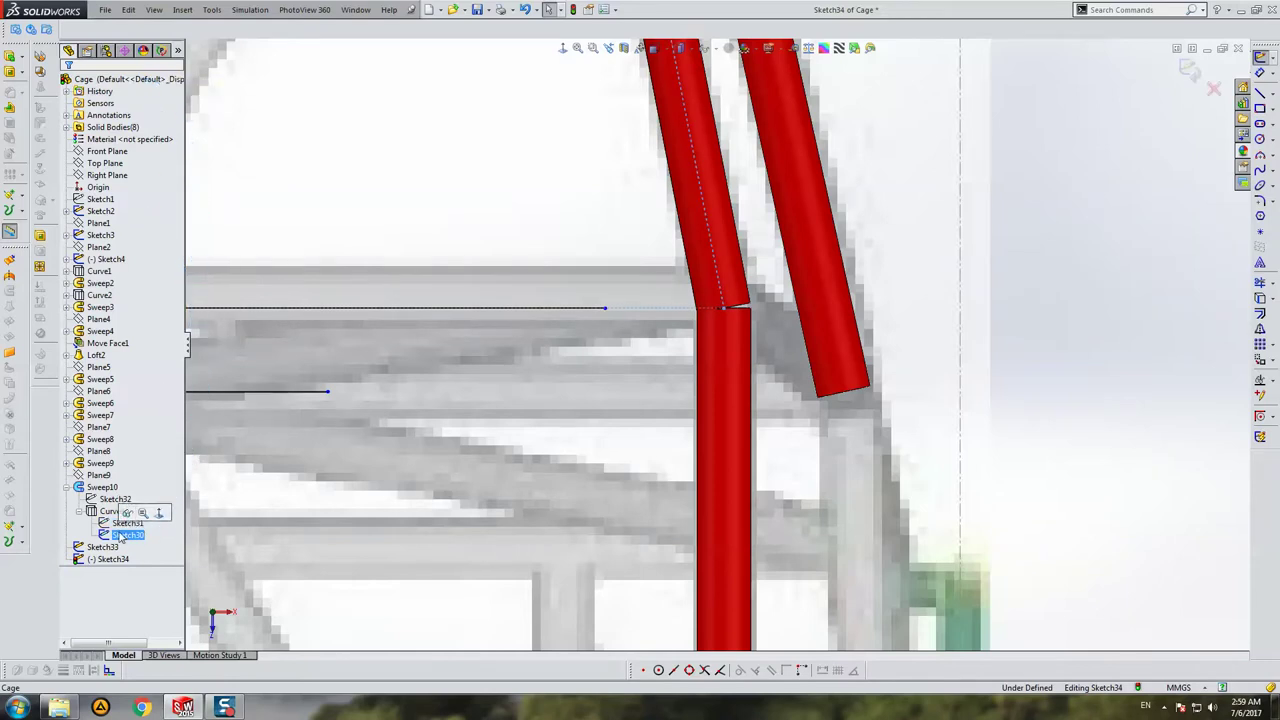
{"action": "right_click", "coordinate": [127, 523]}
{"action": "left_click", "coordinate": [113, 500]}
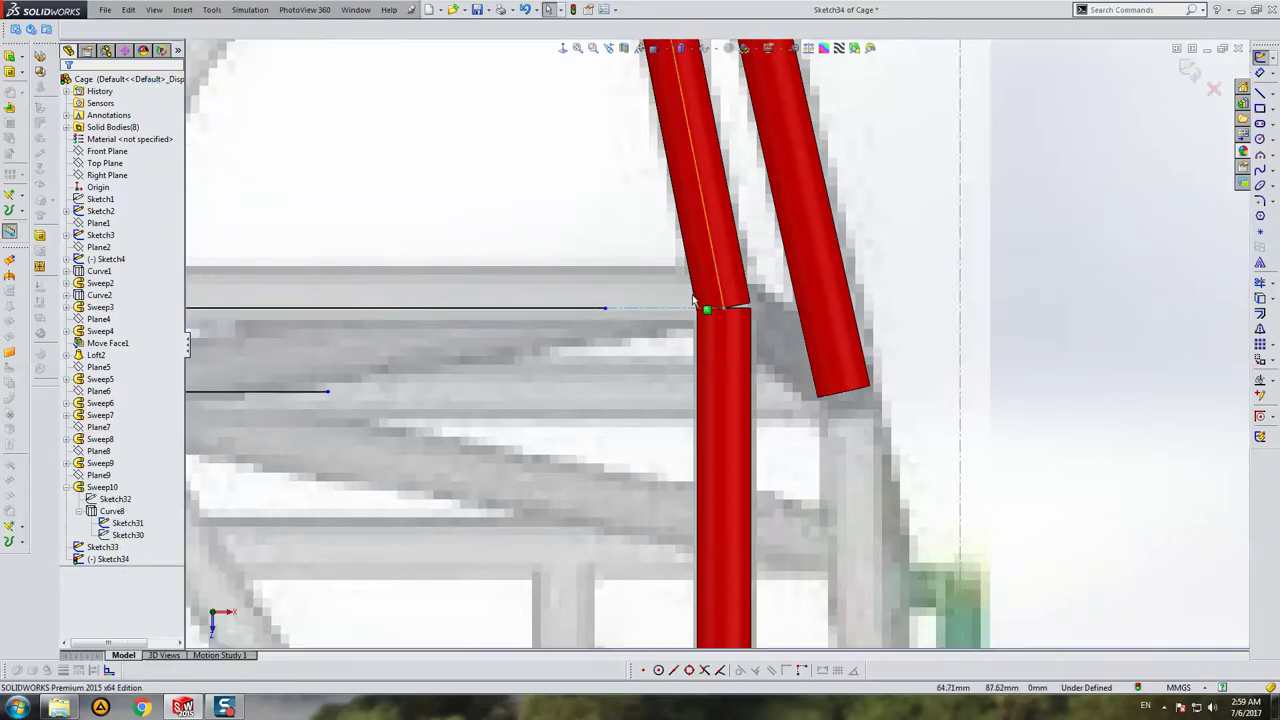
{"action": "left_click_drag", "start_coordinate": [617, 316], "coordinate": [723, 316]}
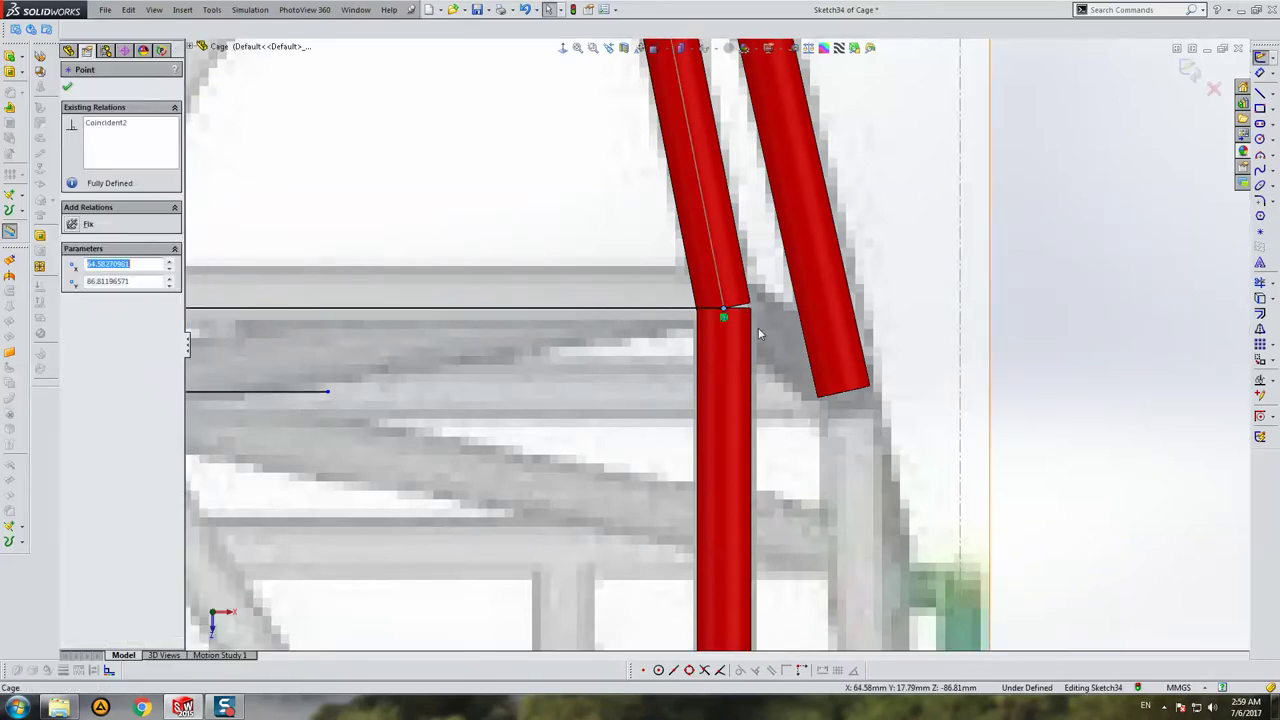
{"action": "left_click", "coordinate": [758, 327]}
Step: Extend the lower line to meet the outer red tube's Sketch20 path
{"action": "scroll", "coordinate": [768, 336], "scroll_direction": "up", "scroll_amount": 3}
{"action": "left_click", "coordinate": [784, 332]}
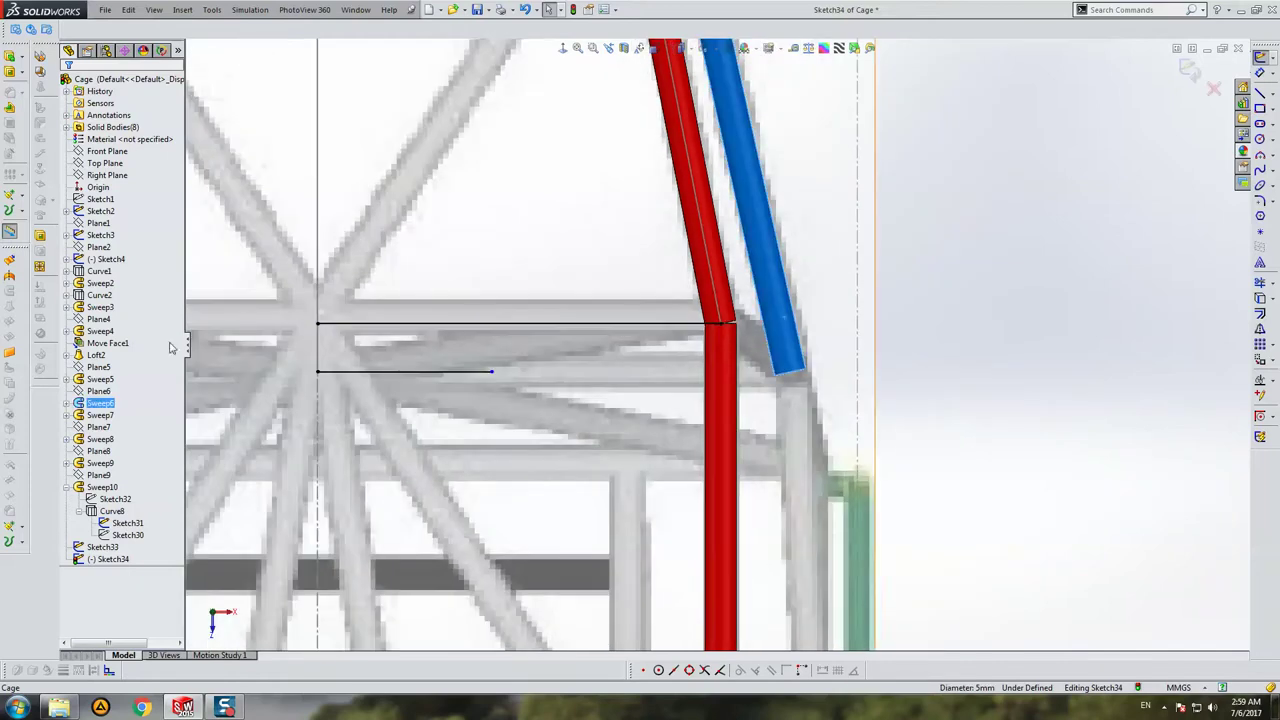
{"action": "left_click", "coordinate": [66, 403]}
{"action": "left_click", "coordinate": [80, 427]}
{"action": "left_click", "coordinate": [128, 440]}
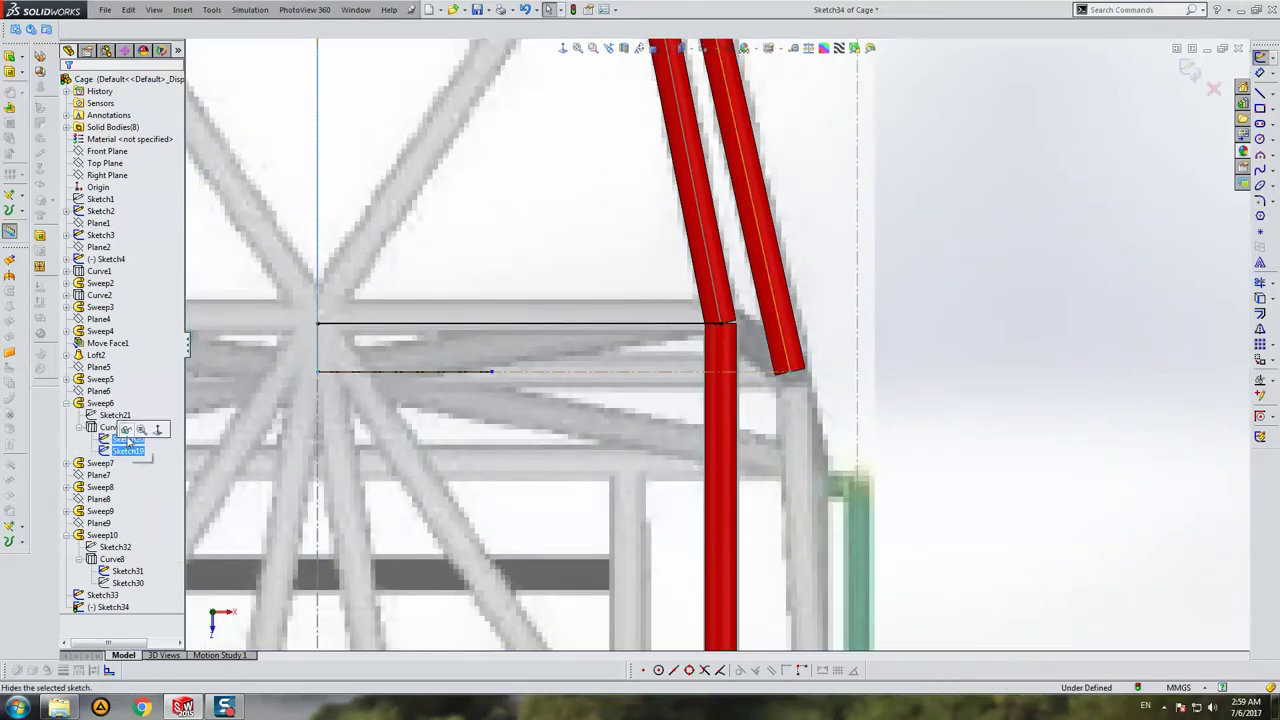
{"action": "left_click", "coordinate": [365, 428]}
{"action": "left_click_drag", "start_coordinate": [497, 378], "coordinate": [800, 375]}
{"action": "left_click", "coordinate": [830, 428]}
{"action": "scroll", "coordinate": [832, 425], "scroll_direction": "up", "scroll_amount": 5}
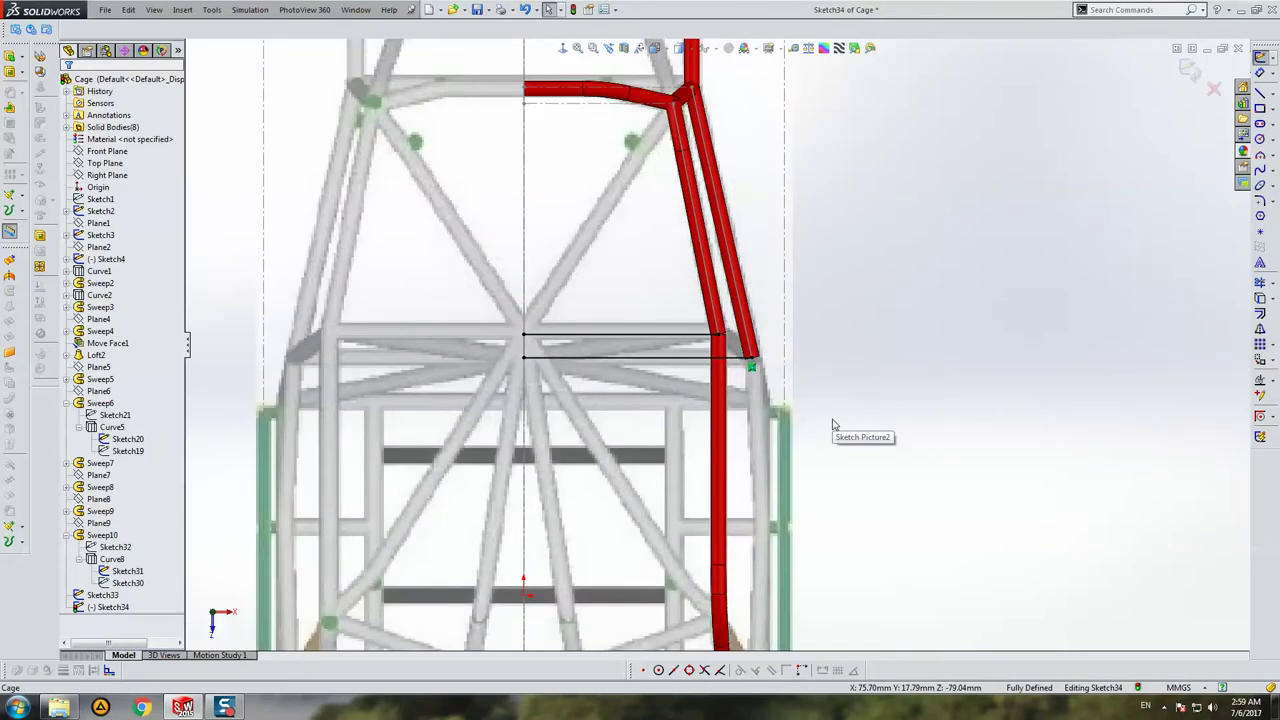
Step: Draw a diagonal line ending at the outer tube's lower corner
{"action": "right_click", "coordinate": [102, 596]}
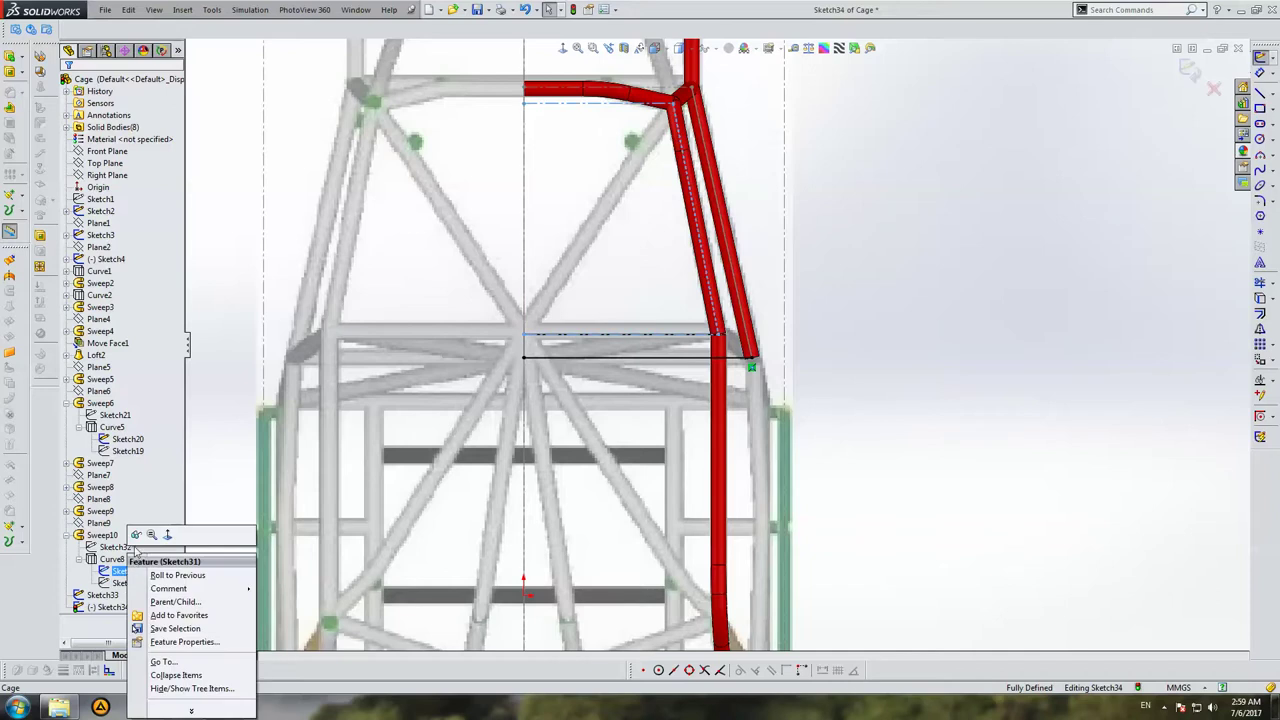
{"action": "right_click", "coordinate": [145, 437]}
{"action": "key", "text": "Escape"}
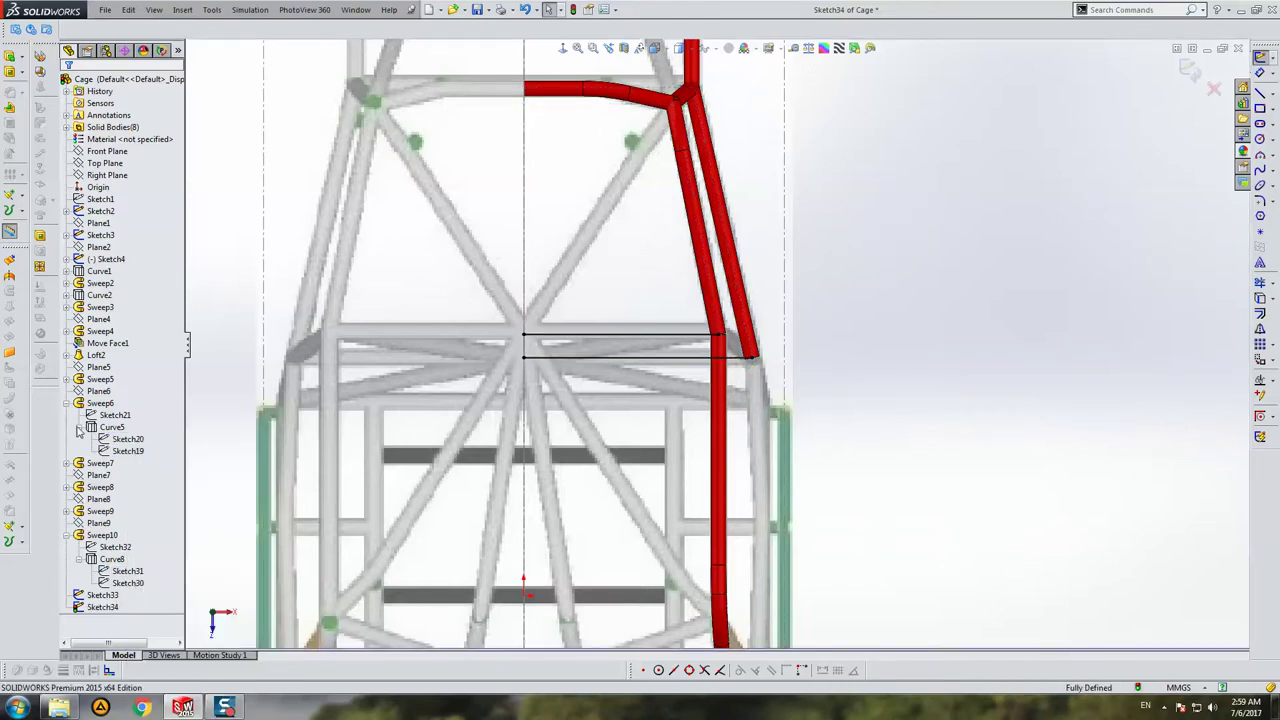
{"action": "left_click", "coordinate": [66, 403]}
{"action": "left_click", "coordinate": [66, 487]}
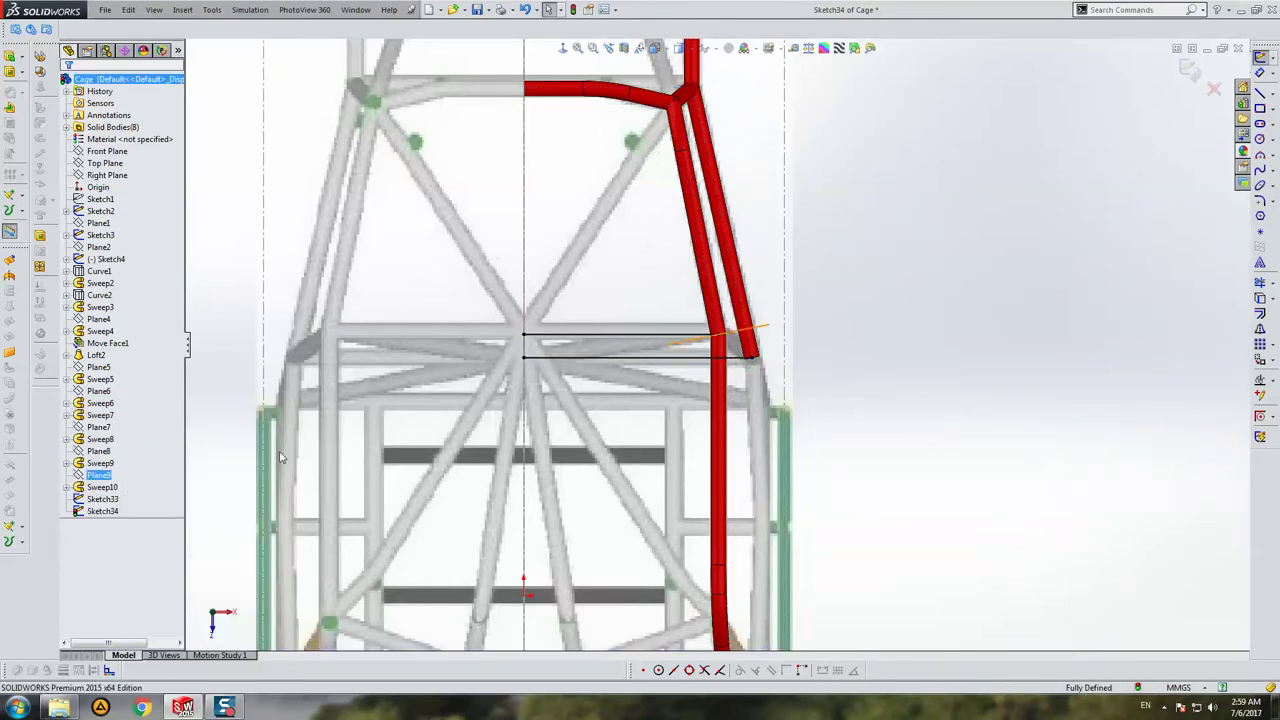
{"action": "scroll", "coordinate": [742, 322], "scroll_direction": "down", "scroll_amount": 1}
{"action": "scroll", "coordinate": [742, 322], "scroll_direction": "down", "scroll_amount": 3}
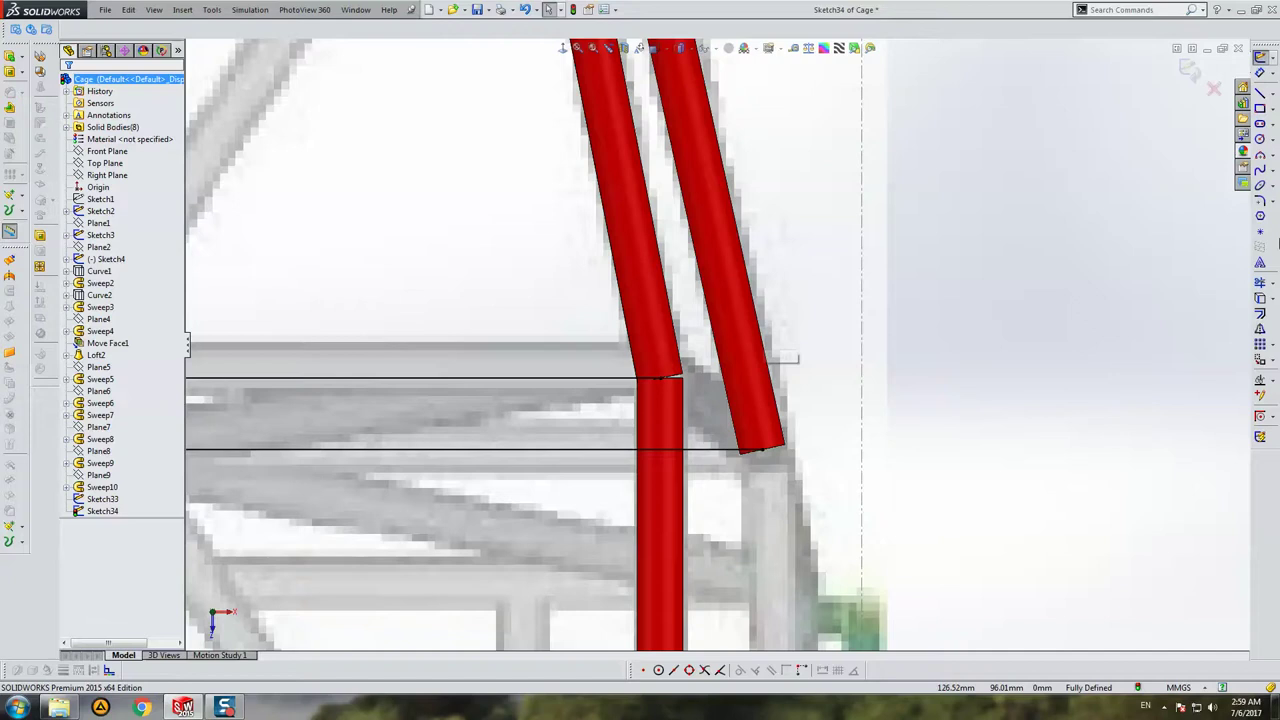
{"action": "left_click", "coordinate": [1259, 93]}
{"action": "left_click", "coordinate": [766, 450]}
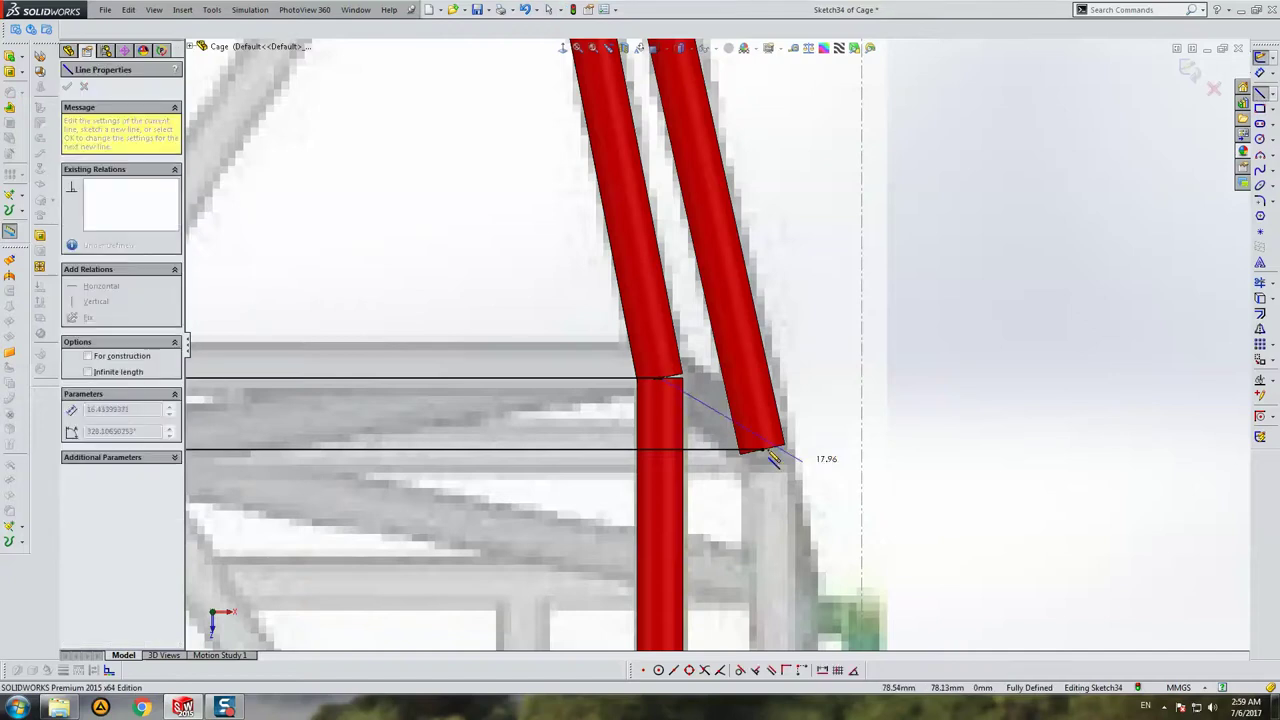
{"action": "key", "text": "Escape"}
Step: Make the two horizontal lines construction geometry, exit Sketch34, and select Sketch33 and Sketch34
{"action": "scroll", "coordinate": [820, 450], "scroll_direction": "down", "scroll_amount": 3}
{"action": "scroll", "coordinate": [741, 447], "scroll_direction": "up", "scroll_amount": 2}
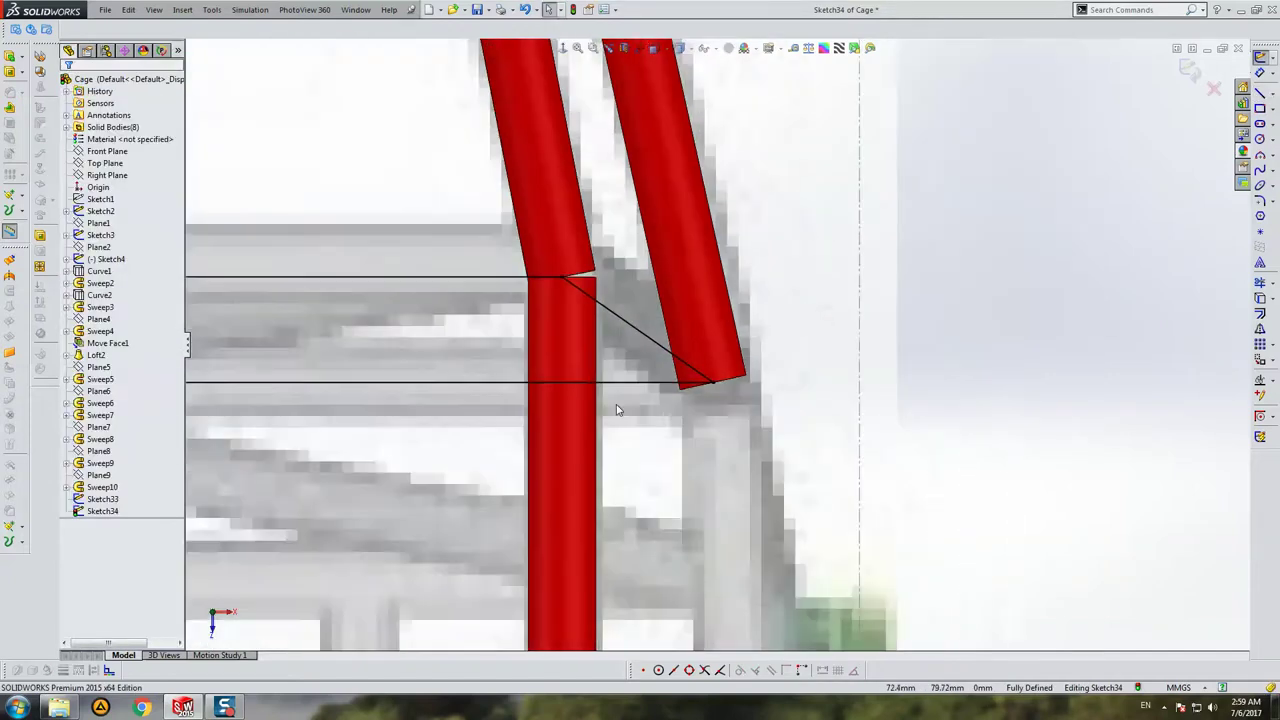
{"action": "scroll", "coordinate": [614, 409], "scroll_direction": "up", "scroll_amount": 4}
{"action": "scroll", "coordinate": [476, 273], "scroll_direction": "up", "scroll_amount": 2}
{"action": "left_click", "coordinate": [550, 334]}
{"action": "left_click", "coordinate": [552, 350], "text": "ctrl"}
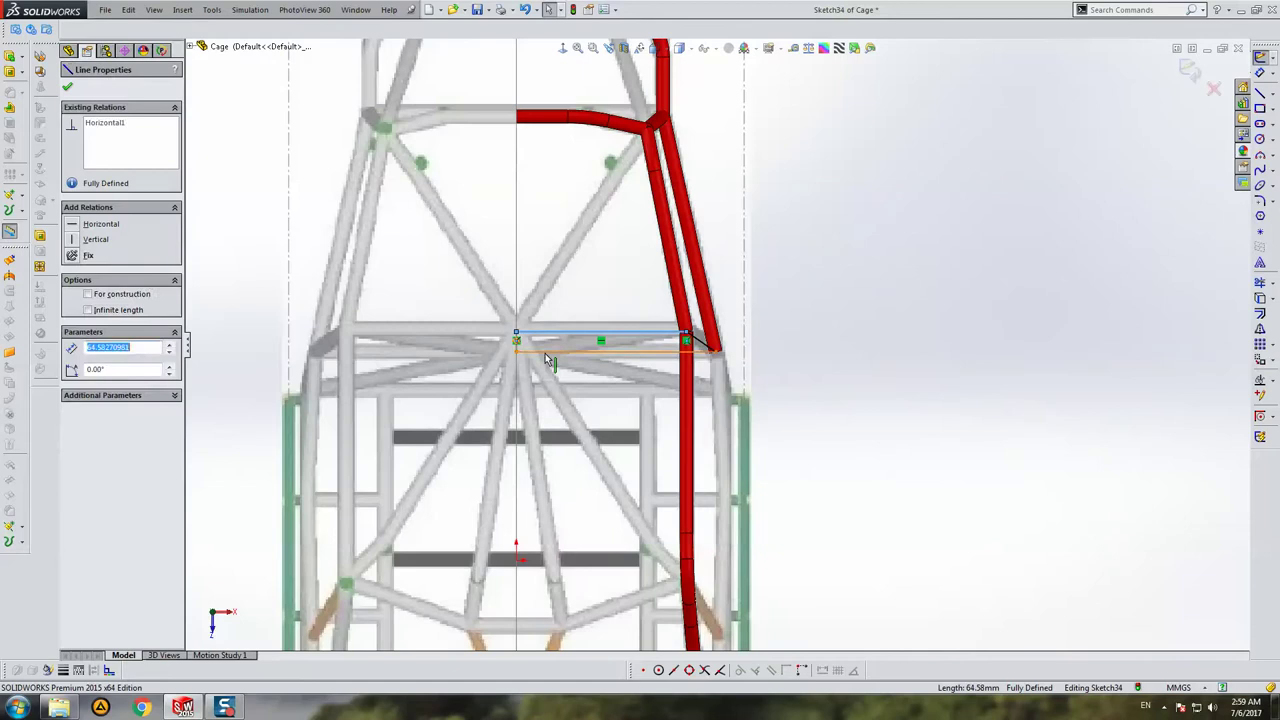
{"action": "left_click", "coordinate": [88, 435]}
{"action": "key", "text": "Escape"}
{"action": "mouse_move", "coordinate": [600, 300]}
{"action": "middle_mouse_down"}
{"action": "mouse_move", "coordinate": [734, 249]}
{"action": "mouse_move", "coordinate": [614, 171]}
{"action": "middle_mouse_up"}
{"action": "scroll", "coordinate": [813, 432], "scroll_direction": "down", "scroll_amount": 3}
{"action": "left_click", "coordinate": [1189, 70]}
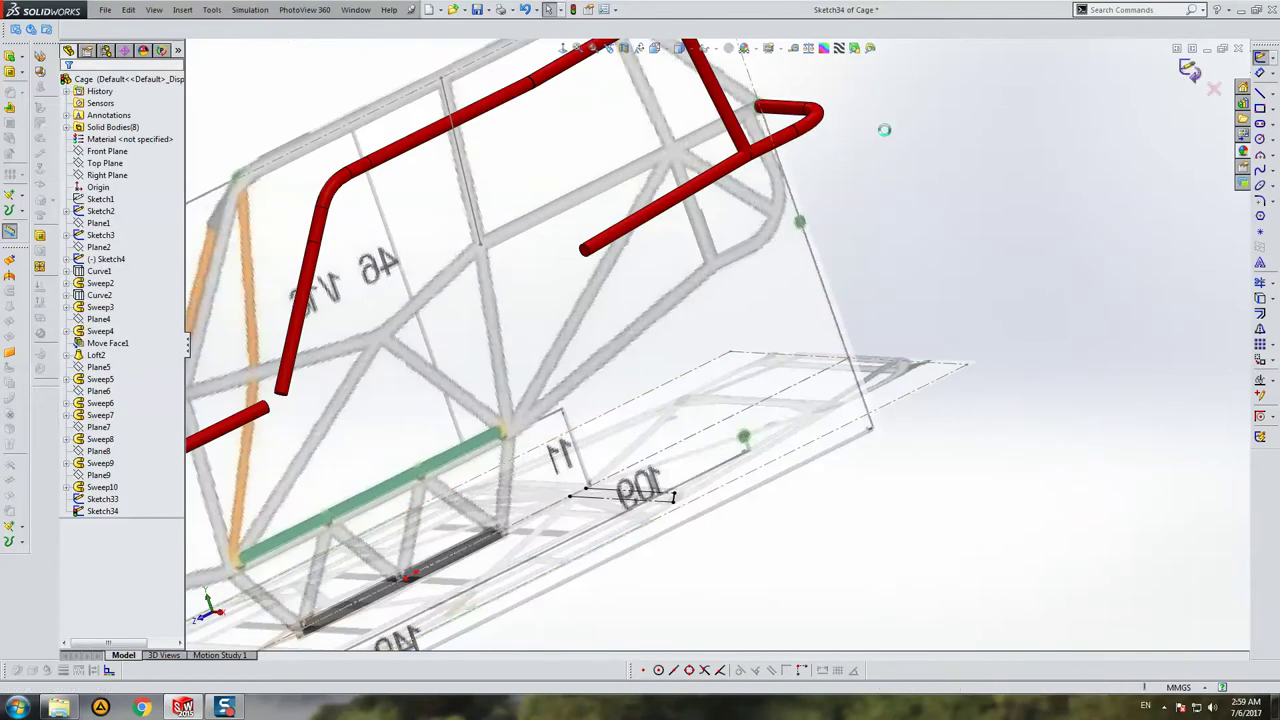
{"action": "left_click", "coordinate": [108, 499]}
{"action": "left_click", "coordinate": [101, 512], "text": "ctrl"}
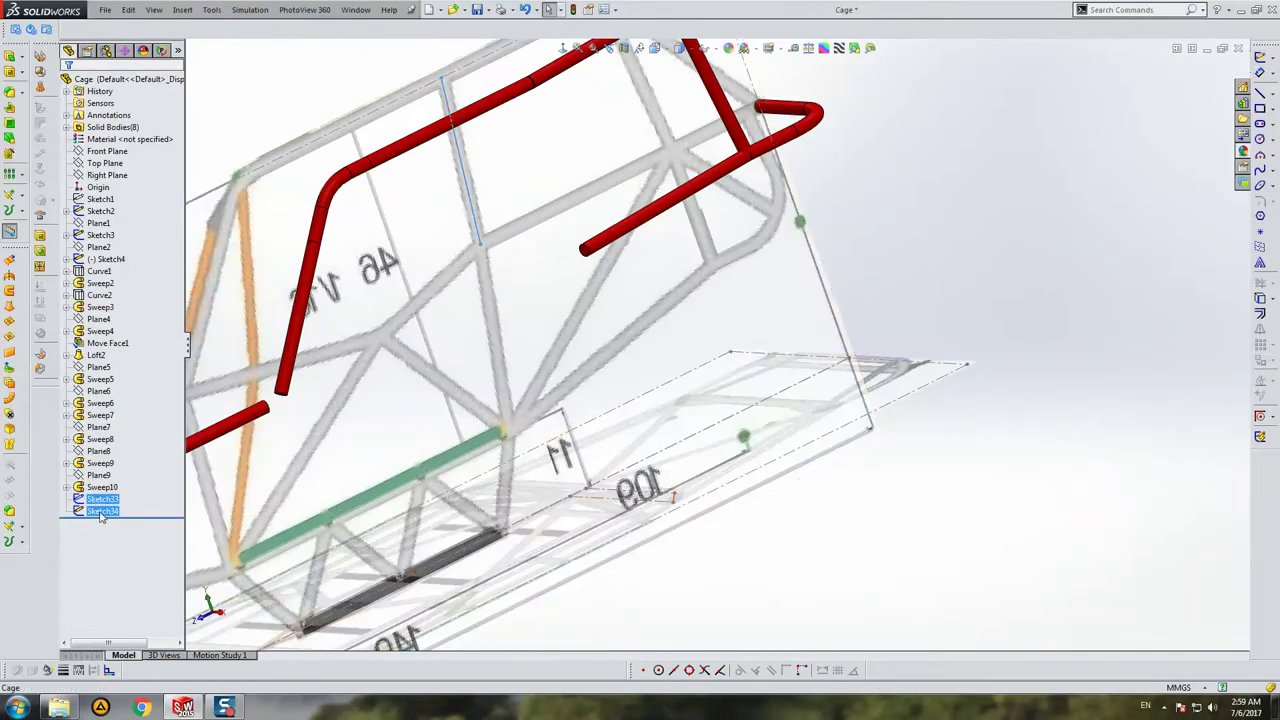
Step: Combine Sketch33 and Sketch34 into projected curve Curve9
{"action": "left_click", "coordinate": [20, 553]}
{"action": "left_click", "coordinate": [50, 540]}
{"action": "left_click", "coordinate": [66, 83]}
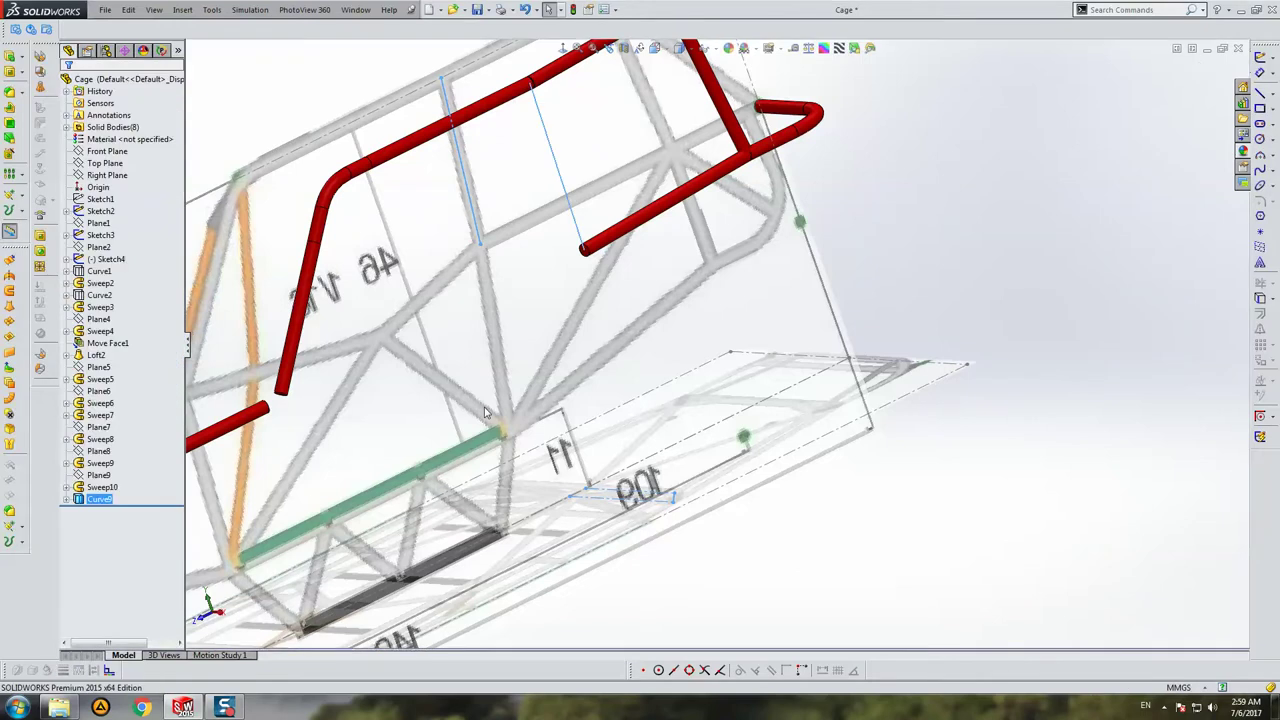
Step: Add Plane10 through the tube-end centre point, perpendicular to Curve9, and sketch on it
{"action": "scroll", "coordinate": [485, 412], "scroll_direction": "up", "scroll_amount": 5}
{"action": "mouse_move", "coordinate": [485, 412]}
{"action": "middle_mouse_down"}
{"action": "mouse_move", "coordinate": [700, 163]}
{"action": "mouse_move", "coordinate": [602, 343]}
{"action": "middle_mouse_up"}
{"action": "scroll", "coordinate": [602, 343], "scroll_direction": "down", "scroll_amount": 5}
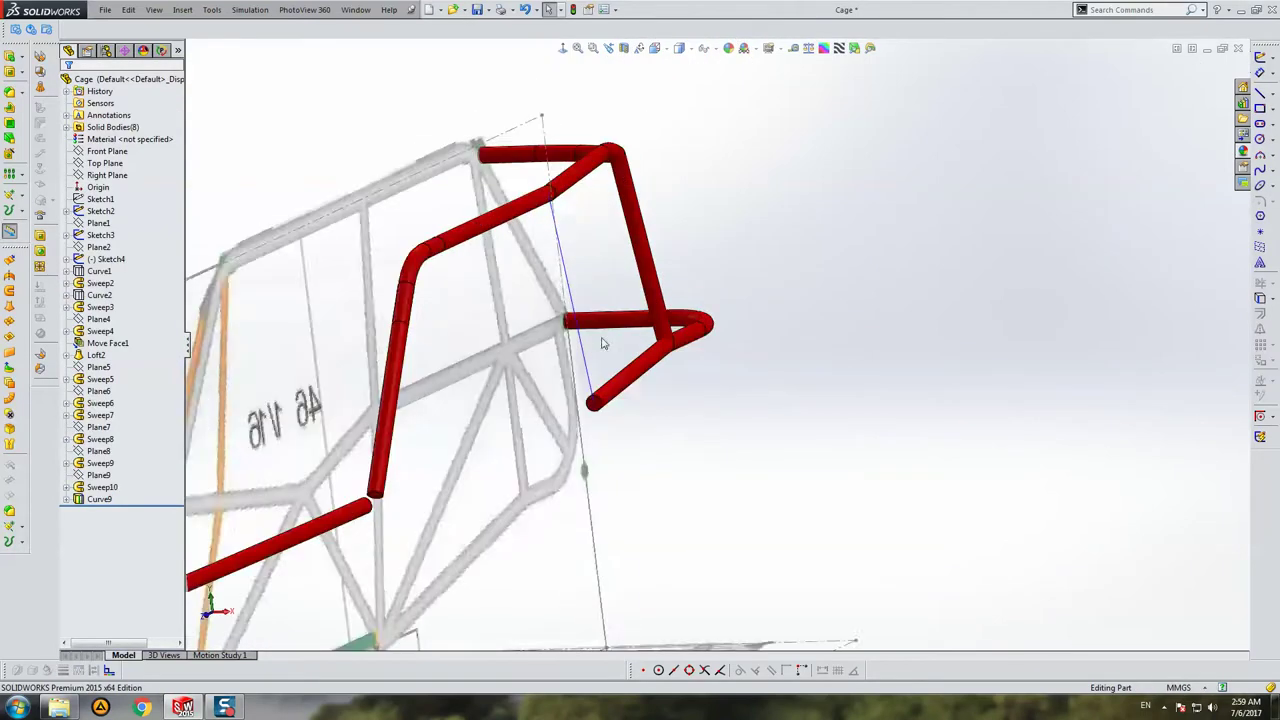
{"action": "scroll", "coordinate": [602, 343], "scroll_direction": "down", "scroll_amount": 5}
{"action": "left_click", "coordinate": [626, 455]}
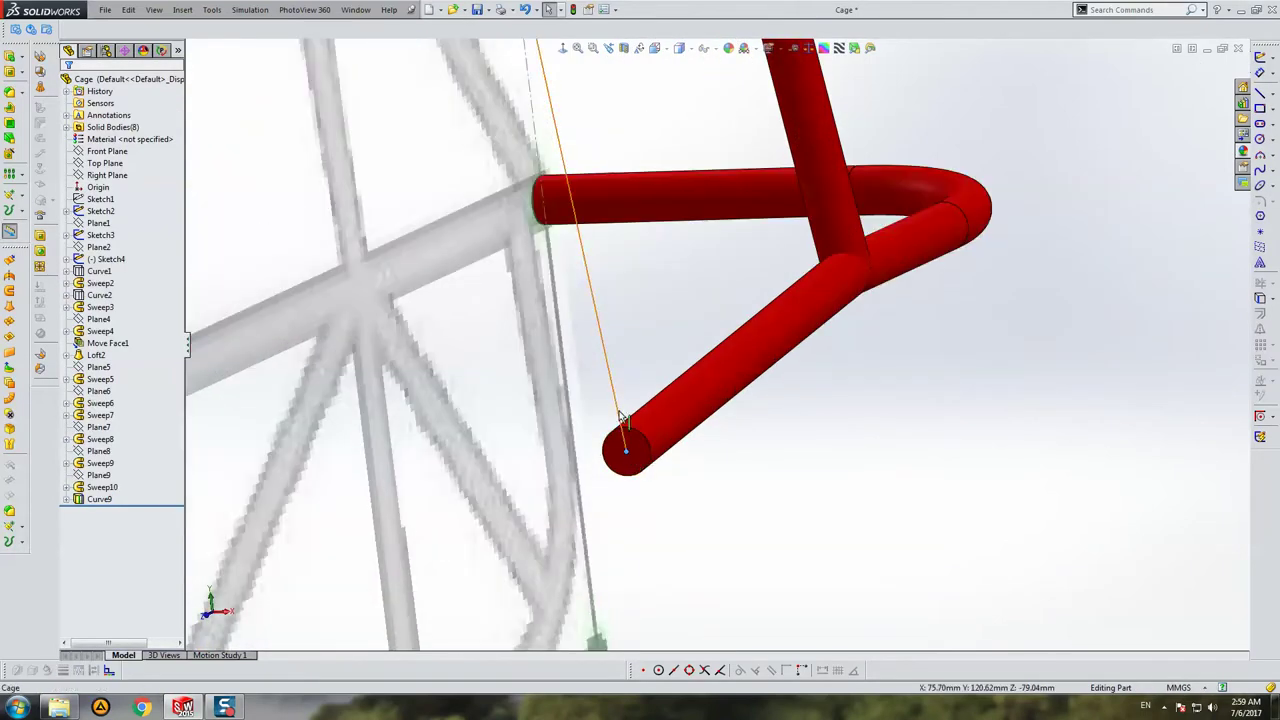
{"action": "left_click", "coordinate": [23, 528]}
{"action": "left_click", "coordinate": [50, 526]}
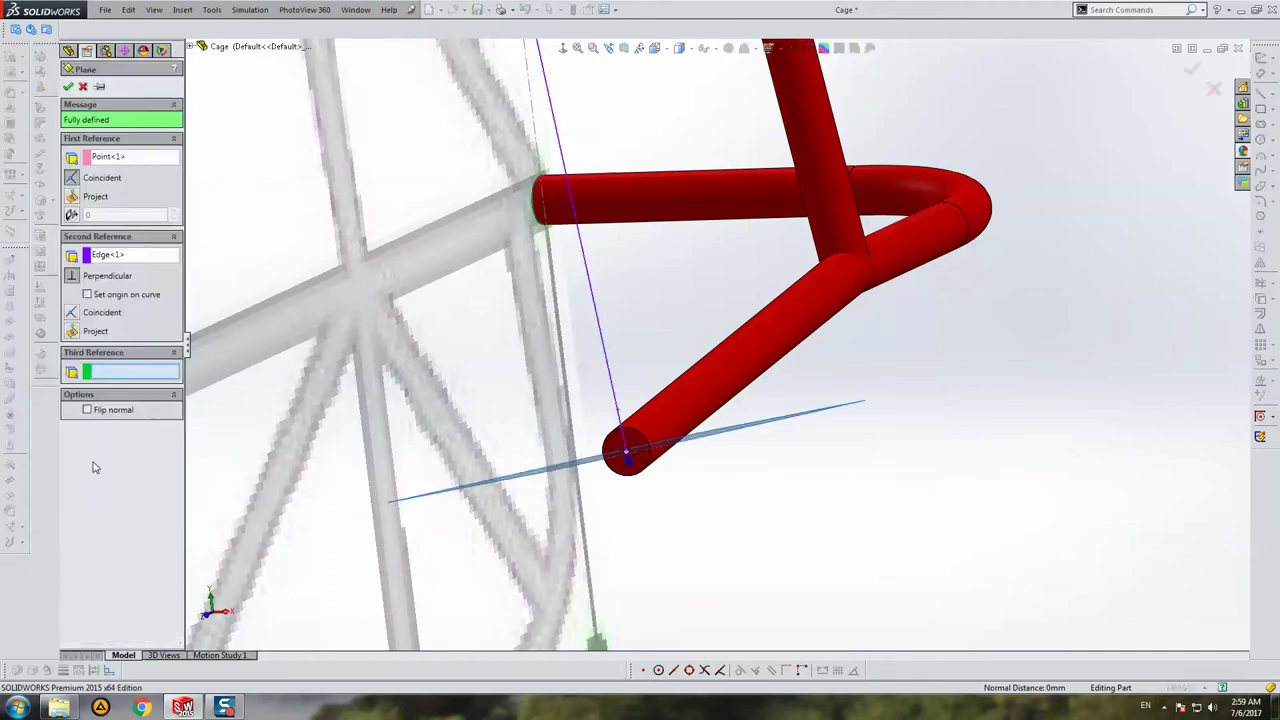
{"action": "key", "text": "Return"}
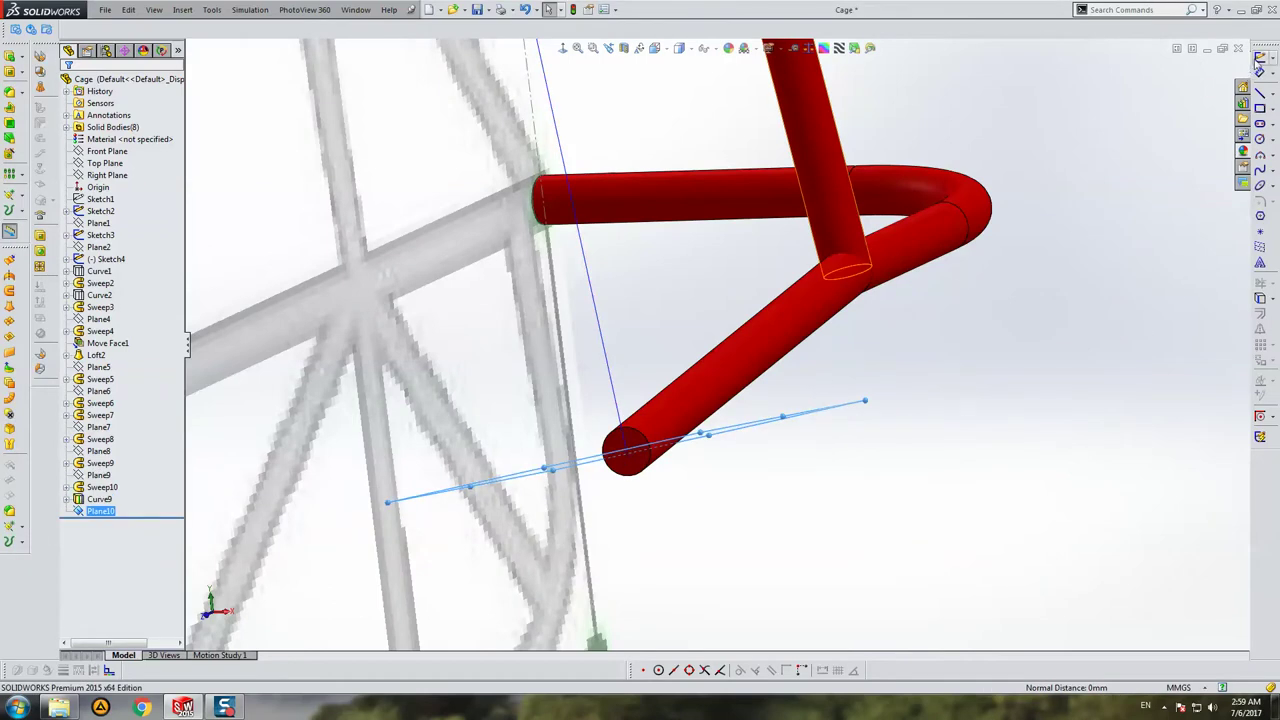
{"action": "left_click", "coordinate": [1258, 57]}
Step: Draw a 5 mm diameter circle at the tube end
{"action": "left_click", "coordinate": [1260, 139]}
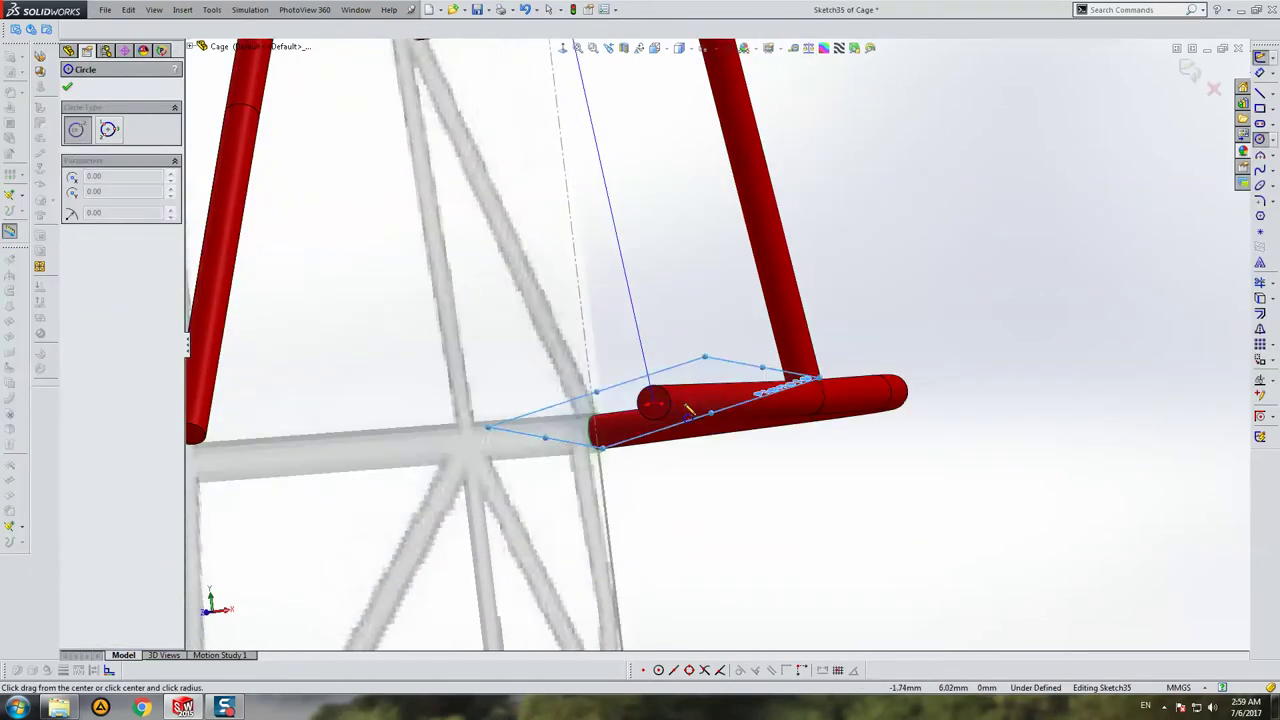
{"action": "left_click_drag", "start_coordinate": [686, 405], "coordinate": [752, 380]}
{"action": "key", "text": "Escape"}
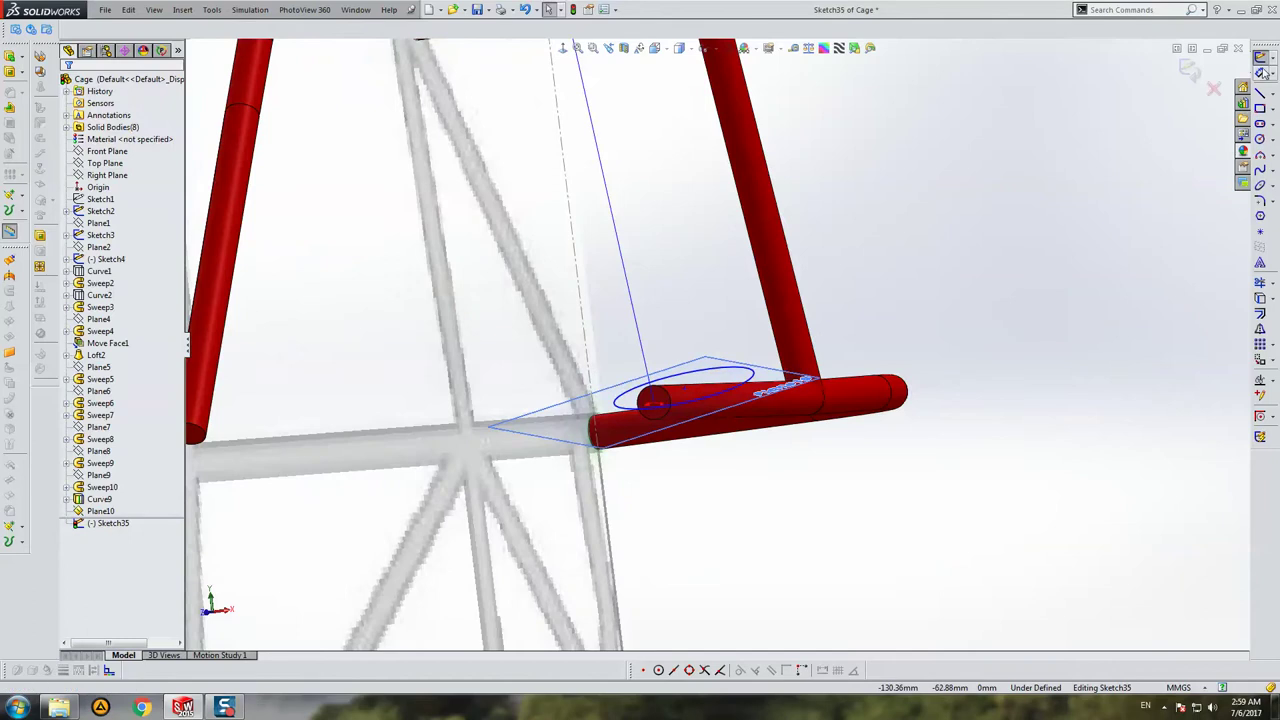
{"action": "scroll", "coordinate": [791, 410], "scroll_direction": "down", "scroll_amount": 2}
{"action": "scroll", "coordinate": [791, 410], "scroll_direction": "down", "scroll_amount": 2}
{"action": "left_click_drag", "start_coordinate": [602, 373], "coordinate": [712, 277]}
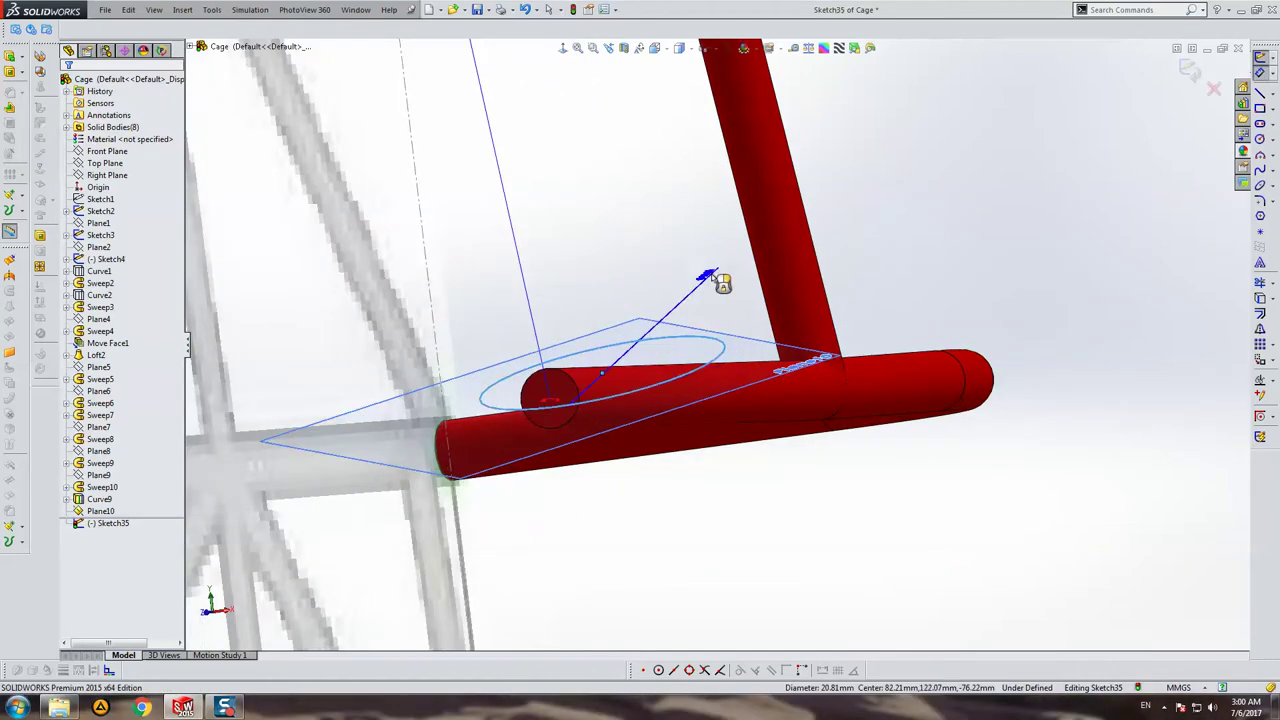
{"action": "left_click", "coordinate": [712, 277]}
{"action": "type", "text": "5"}
{"action": "key", "text": "Return"}
{"action": "key", "text": "Escape"}
{"action": "scroll", "coordinate": [638, 352], "scroll_direction": "down", "scroll_amount": 3}
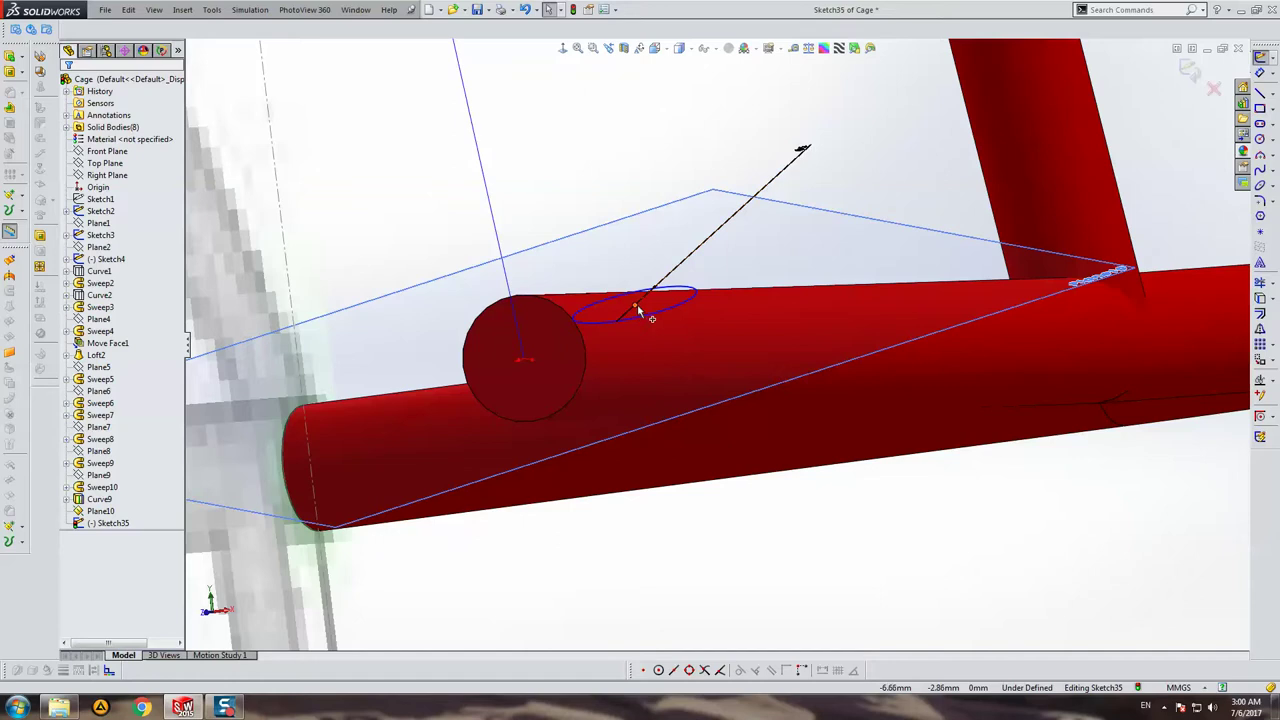
Step: Pierce a point on the circle onto the Curve9 path and close Sketch35
{"action": "left_click", "coordinate": [636, 306]}
{"action": "left_click", "coordinate": [501, 242], "text": "ctrl"}
{"action": "left_click", "coordinate": [95, 290]}
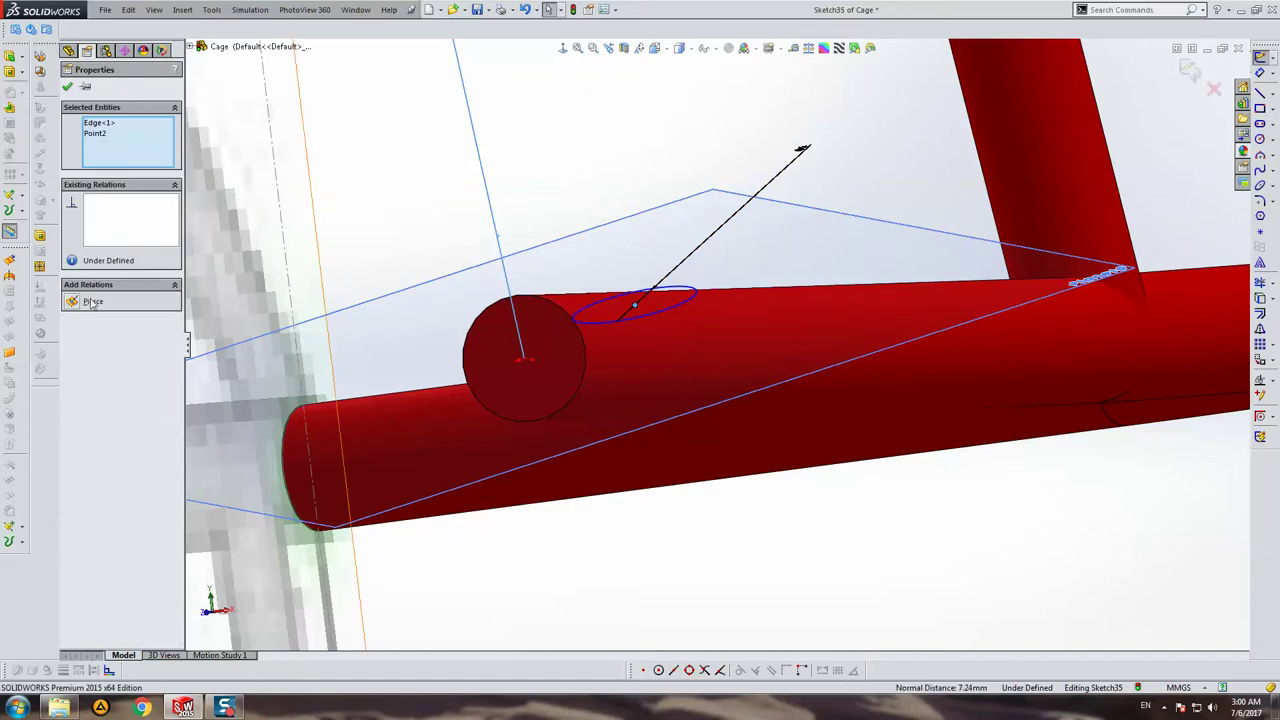
{"action": "key", "text": "Escape"}
{"action": "scroll", "coordinate": [678, 328], "scroll_direction": "up", "scroll_amount": 3}
{"action": "scroll", "coordinate": [678, 328], "scroll_direction": "up", "scroll_amount": 2}
{"action": "left_click", "coordinate": [1188, 70]}
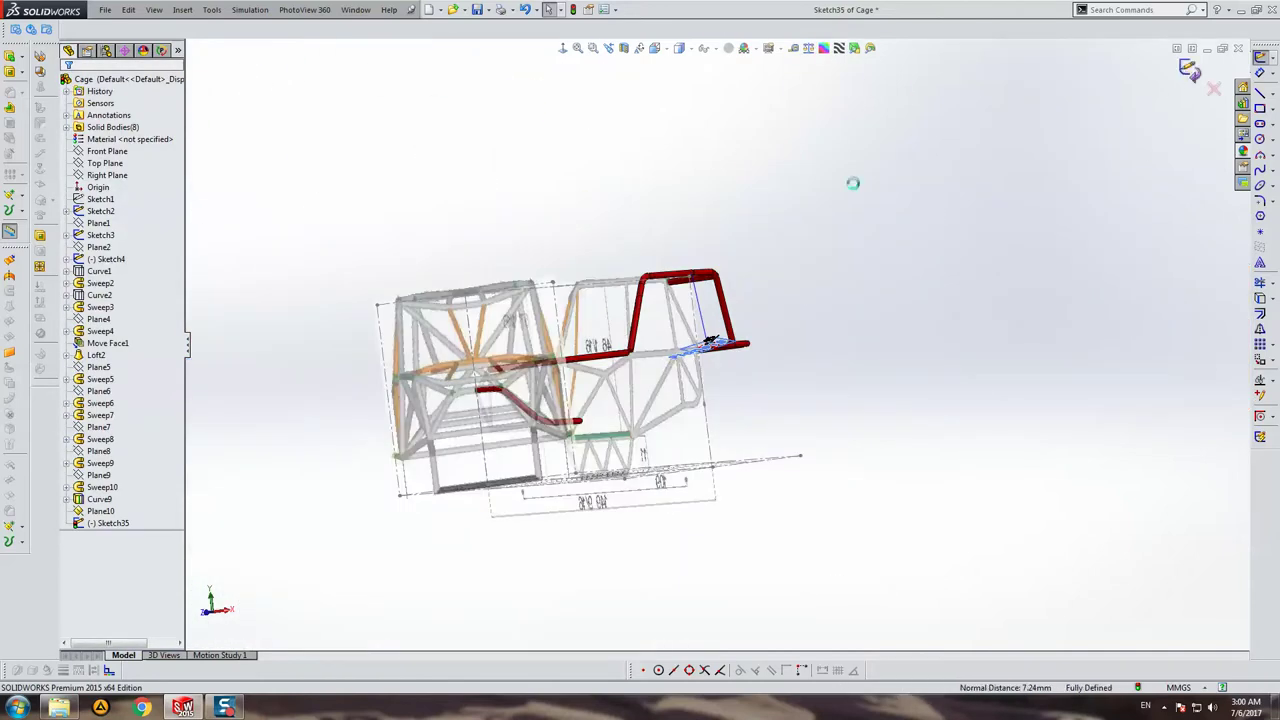
Step: Sweep the Sketch35 circle along Curve9 as a separate body with Merge result unchecked
{"action": "scroll", "coordinate": [690, 410], "scroll_direction": "down", "scroll_amount": 5}
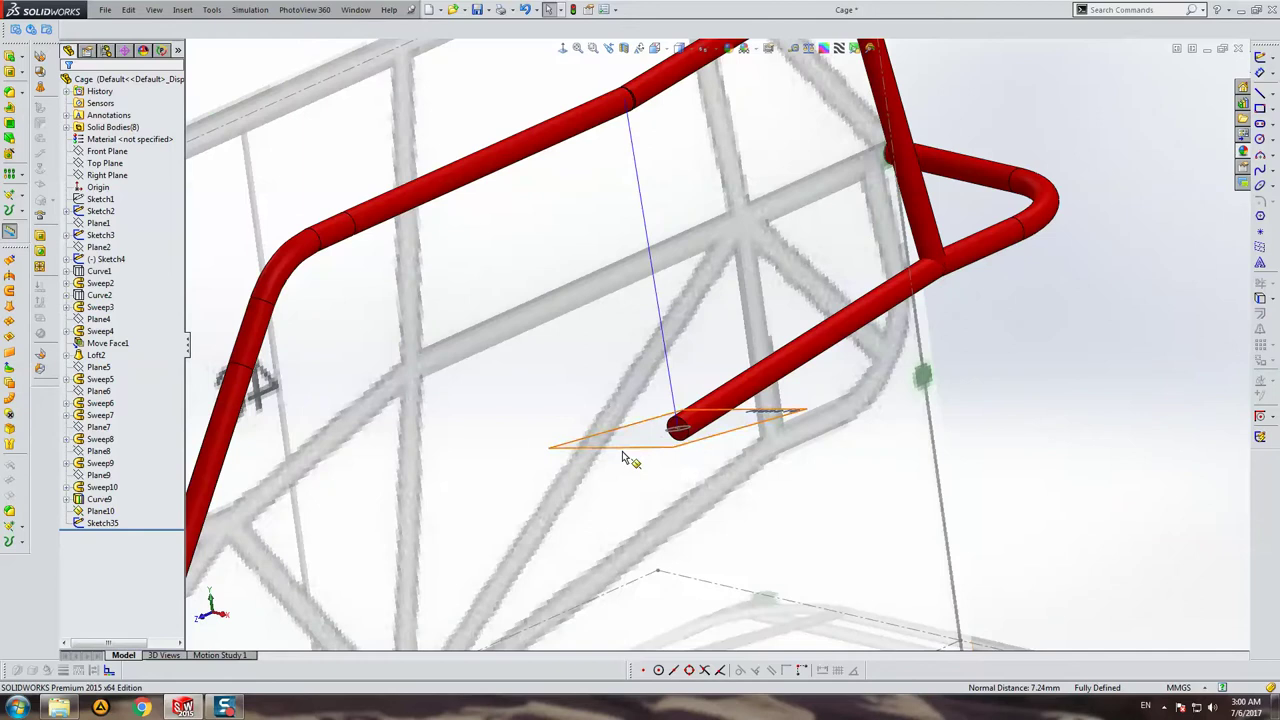
{"action": "right_click", "coordinate": [623, 420]}
{"action": "key", "text": "Escape"}
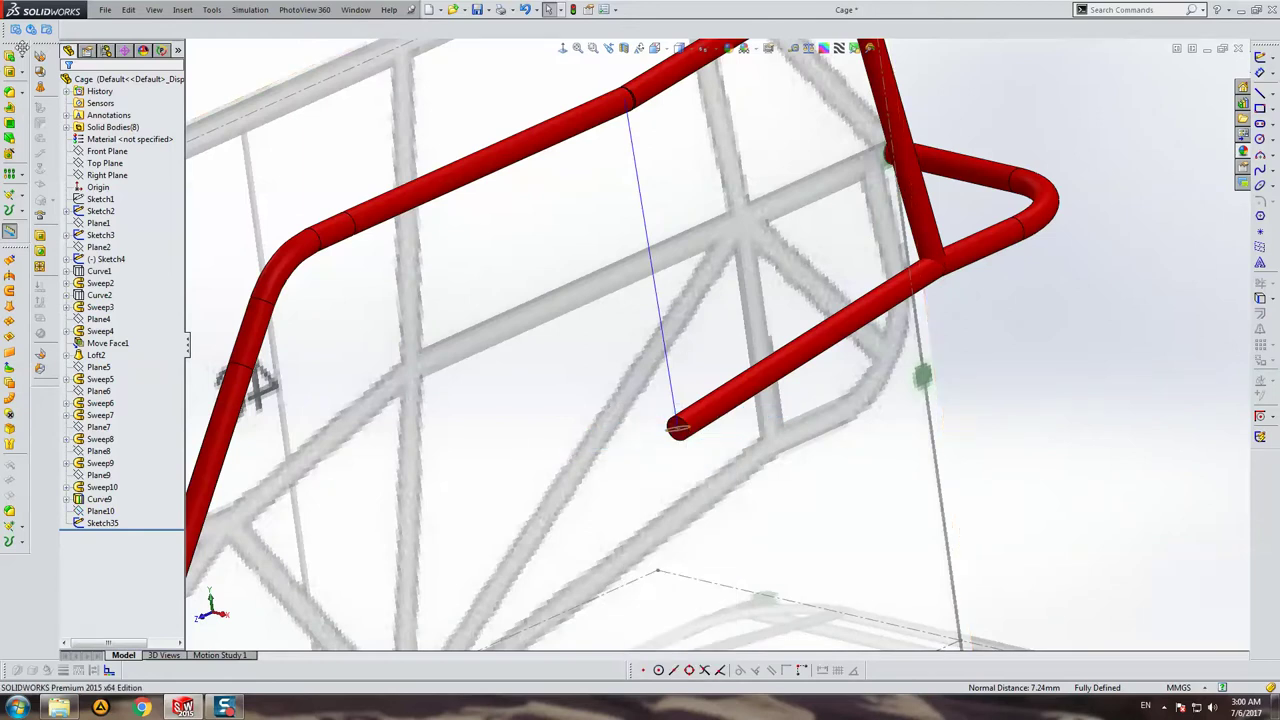
{"action": "left_click", "coordinate": [21, 48]}
{"action": "left_click", "coordinate": [60, 86]}
{"action": "scroll", "coordinate": [707, 500], "scroll_direction": "down", "scroll_amount": 3}
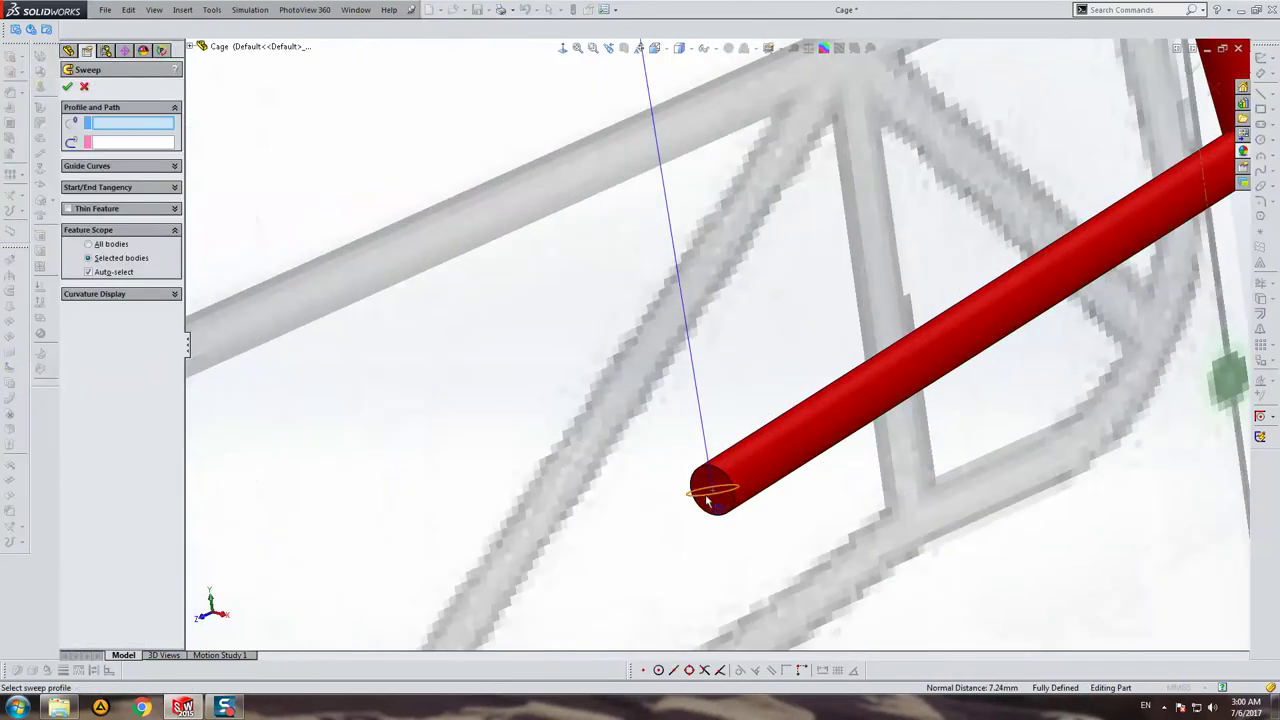
{"action": "left_click", "coordinate": [707, 500]}
{"action": "left_click", "coordinate": [707, 455]}
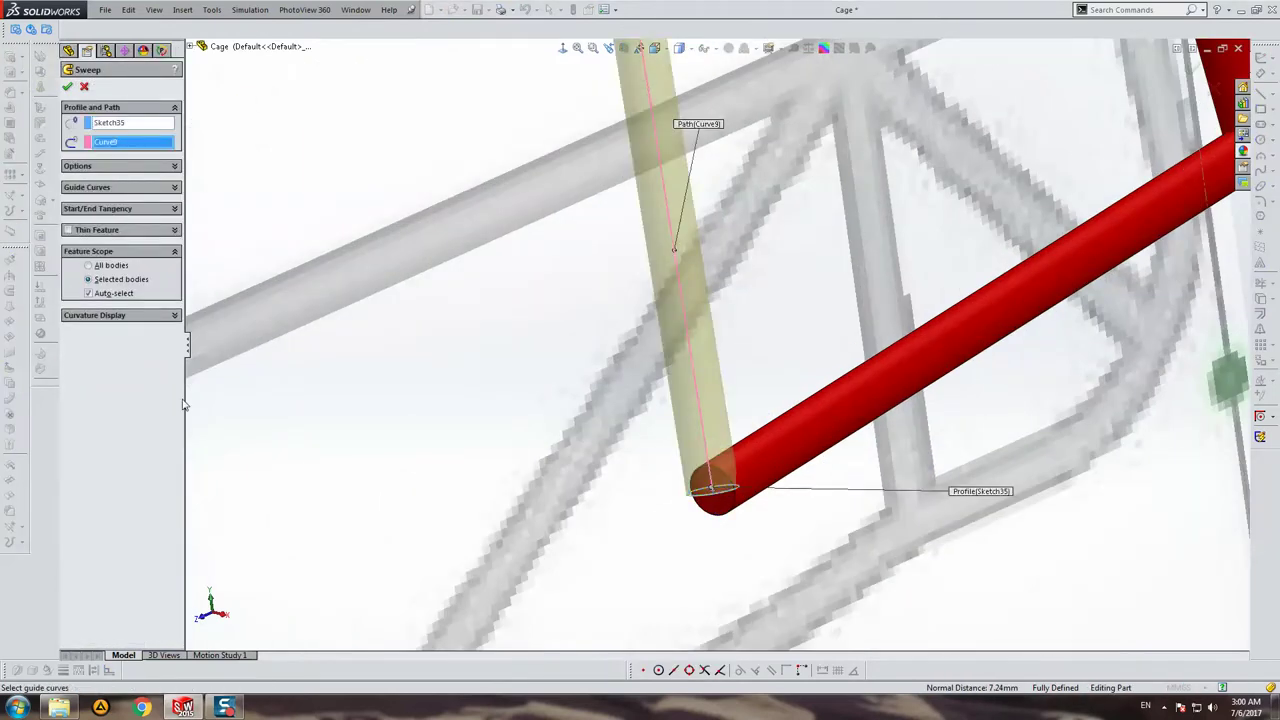
{"action": "left_click", "coordinate": [90, 167]}
{"action": "left_click", "coordinate": [110, 278]}
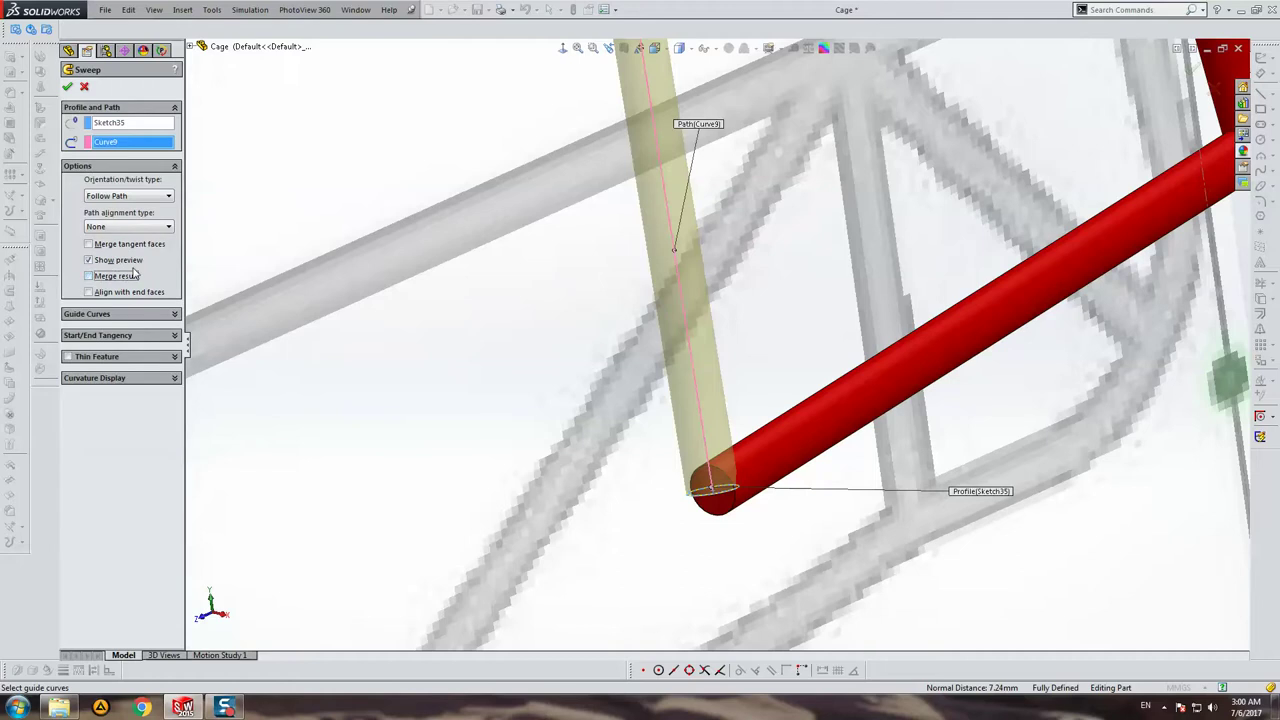
{"action": "key", "text": "Return"}
{"action": "scroll", "coordinate": [701, 309], "scroll_direction": "up", "scroll_amount": 5}
{"action": "middle_click_drag", "start_coordinate": [701, 309], "coordinate": [679, 328]}
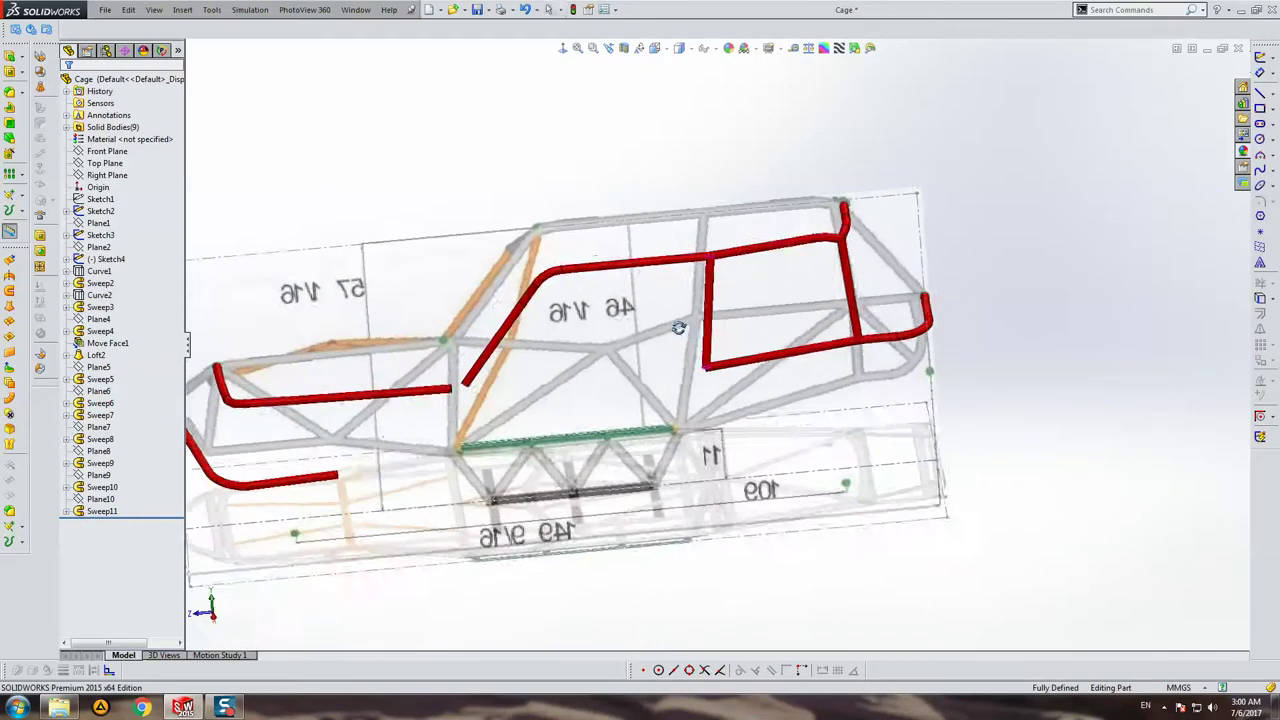
Step: Save the Cage part and view it from the side and from the top
{"action": "key", "text": "ctrl+3"}
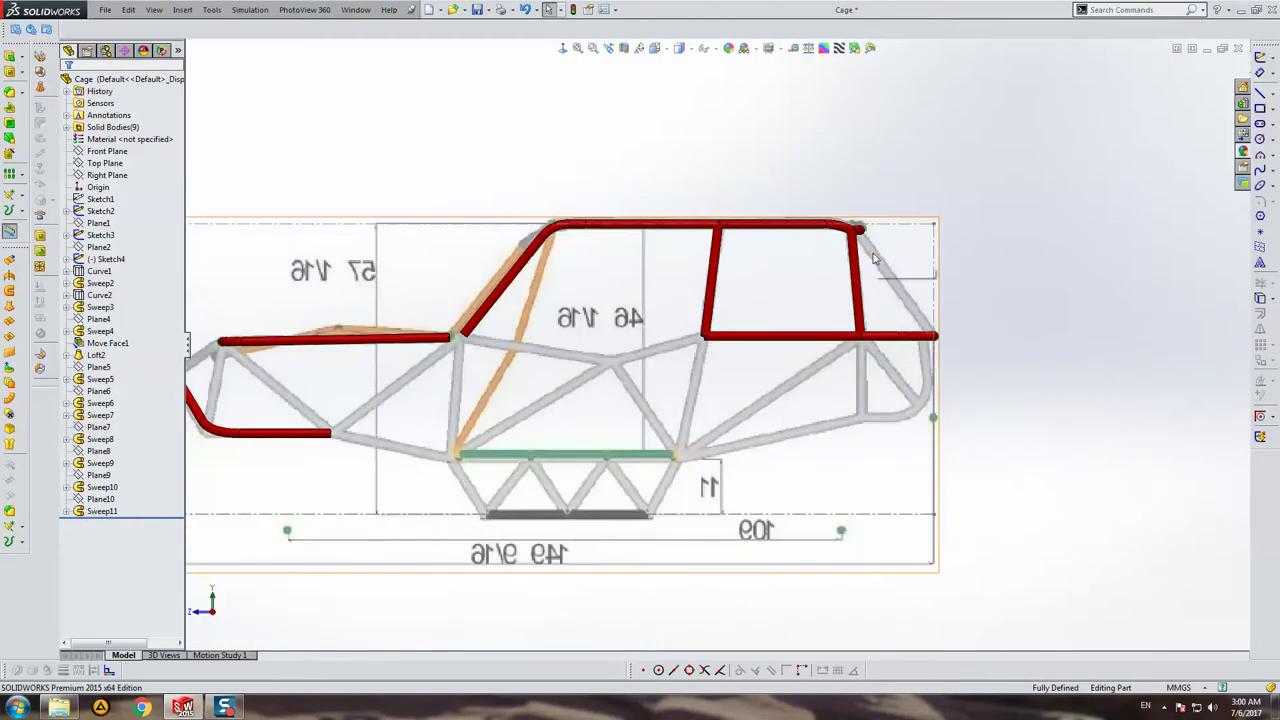
{"action": "key", "text": "ctrl+s"}
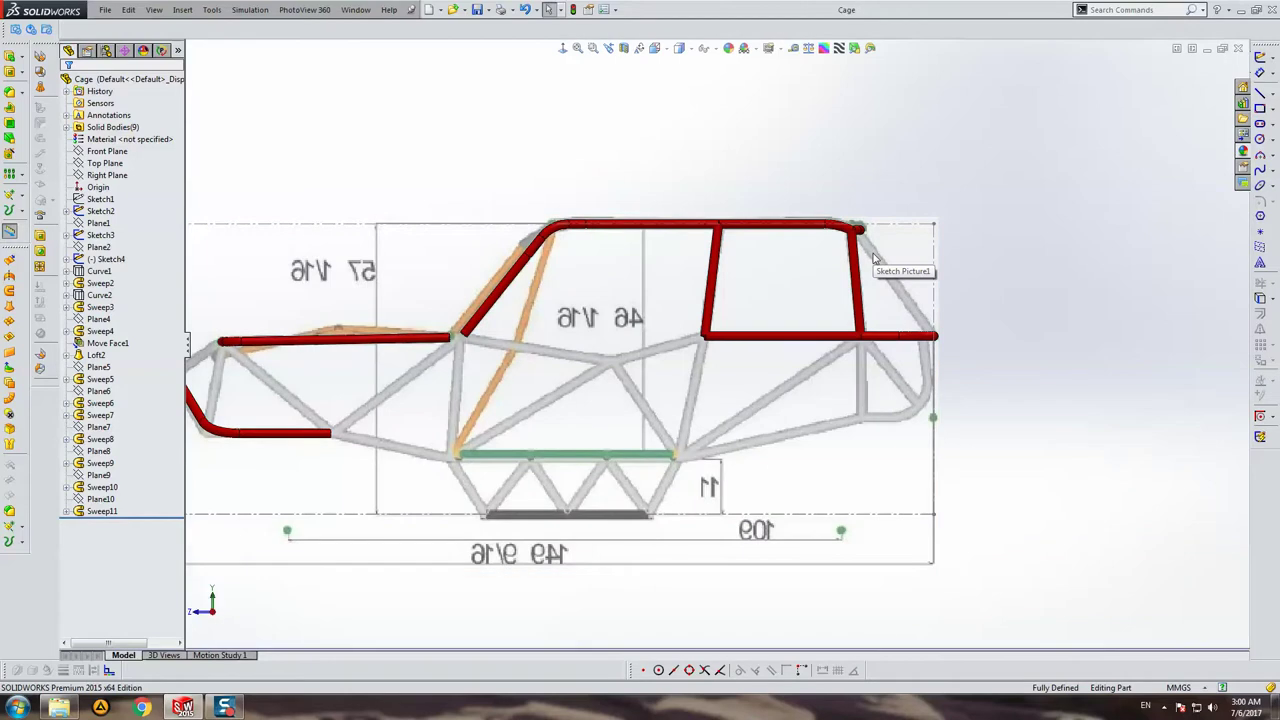
{"action": "key", "text": "ctrl+5"}
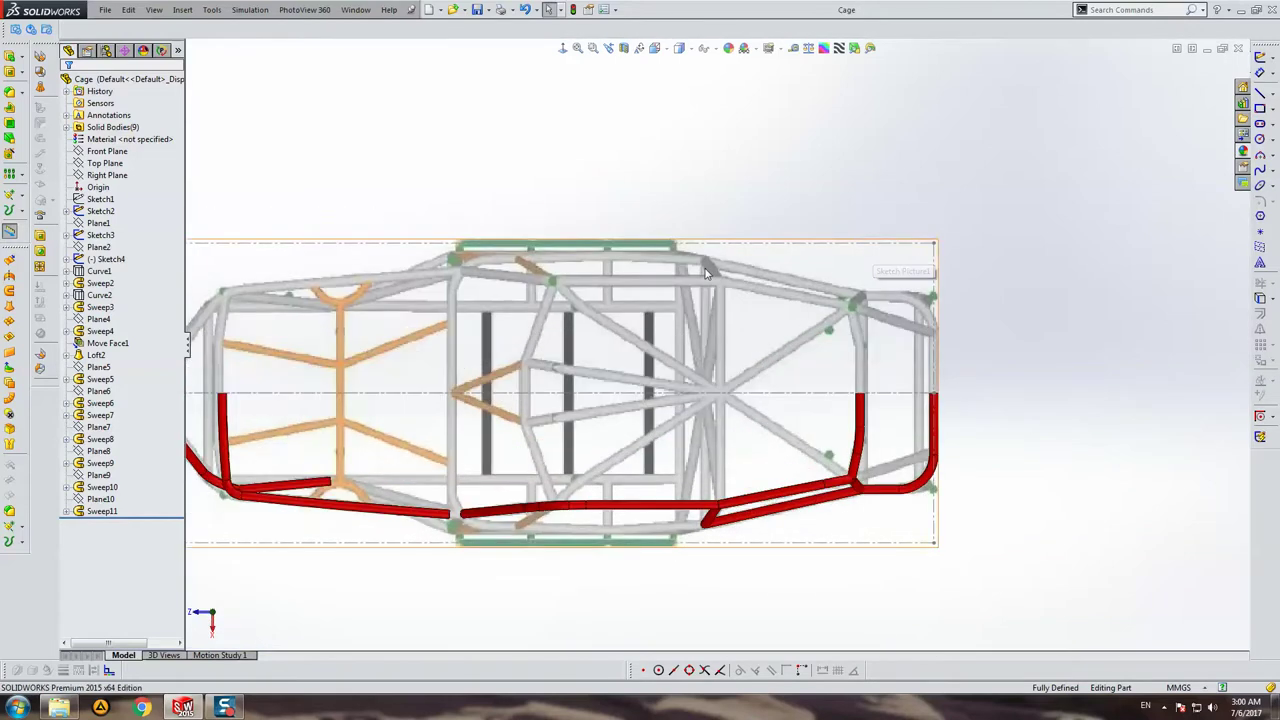
{"action": "scroll", "coordinate": [700, 318], "scroll_direction": "up", "scroll_amount": 3}
{"action": "middle_click_drag", "start_coordinate": [680, 340], "coordinate": [658, 348], "text": "ctrl"}
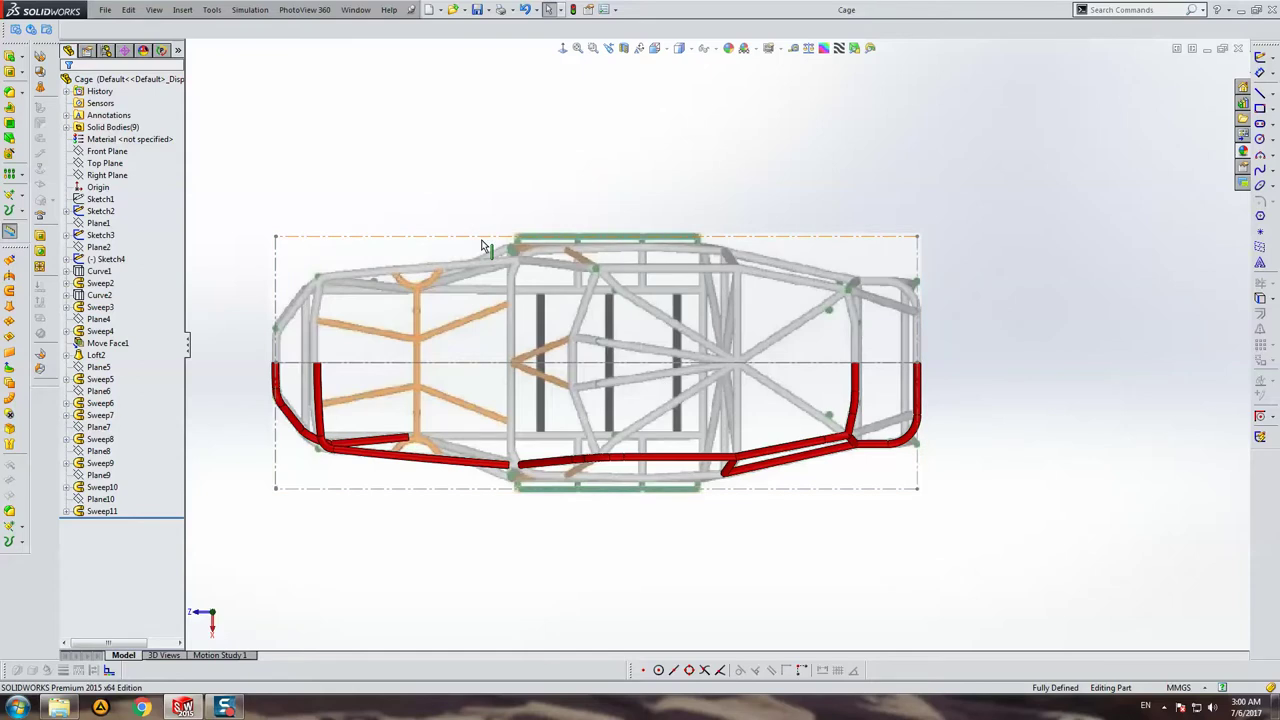
Step: Inspect the tubes end-on, from the opposite side, face-on from the front and tilted
{"action": "key", "text": "shift+Left"}
{"action": "key", "text": "shift+Up"}
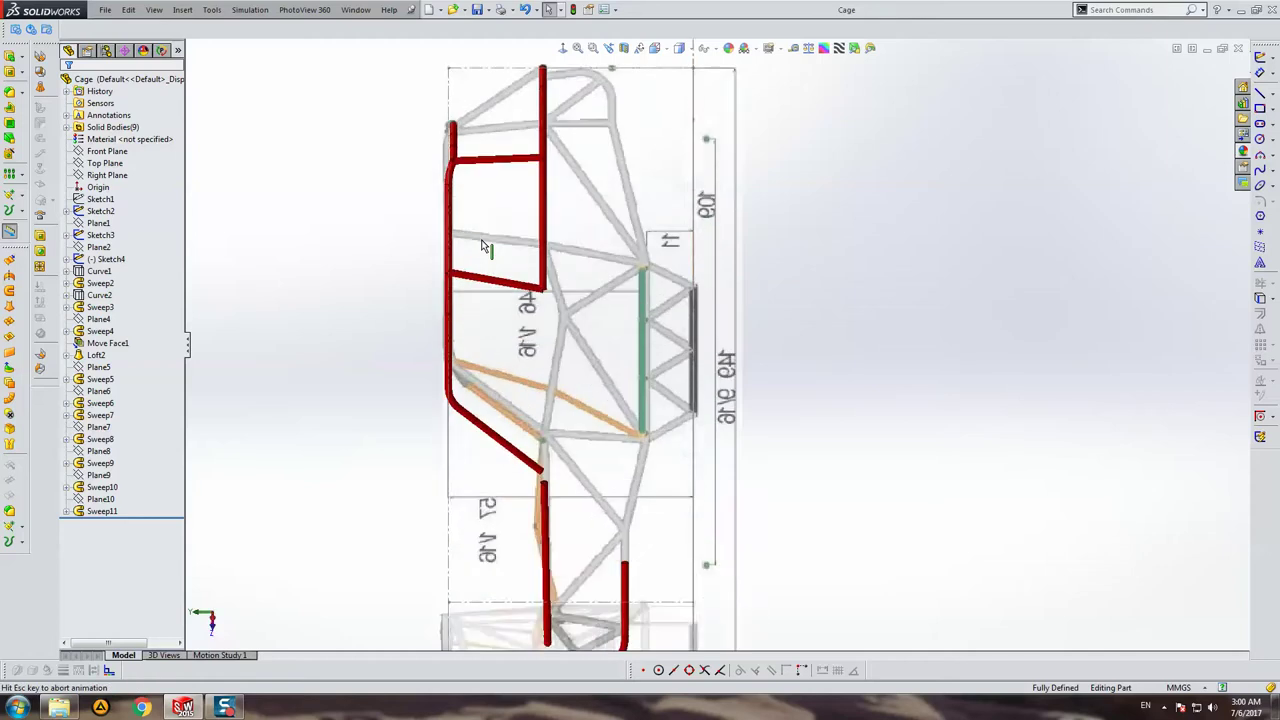
{"action": "scroll", "coordinate": [600, 224], "scroll_direction": "down", "scroll_amount": 5}
{"action": "mouse_move", "coordinate": [714, 200]}
{"action": "middle_mouse_down"}
{"action": "mouse_move", "coordinate": [883, 129]}
{"action": "mouse_move", "coordinate": [620, 149]}
{"action": "middle_mouse_up"}
{"action": "left_click", "coordinate": [563, 50]}
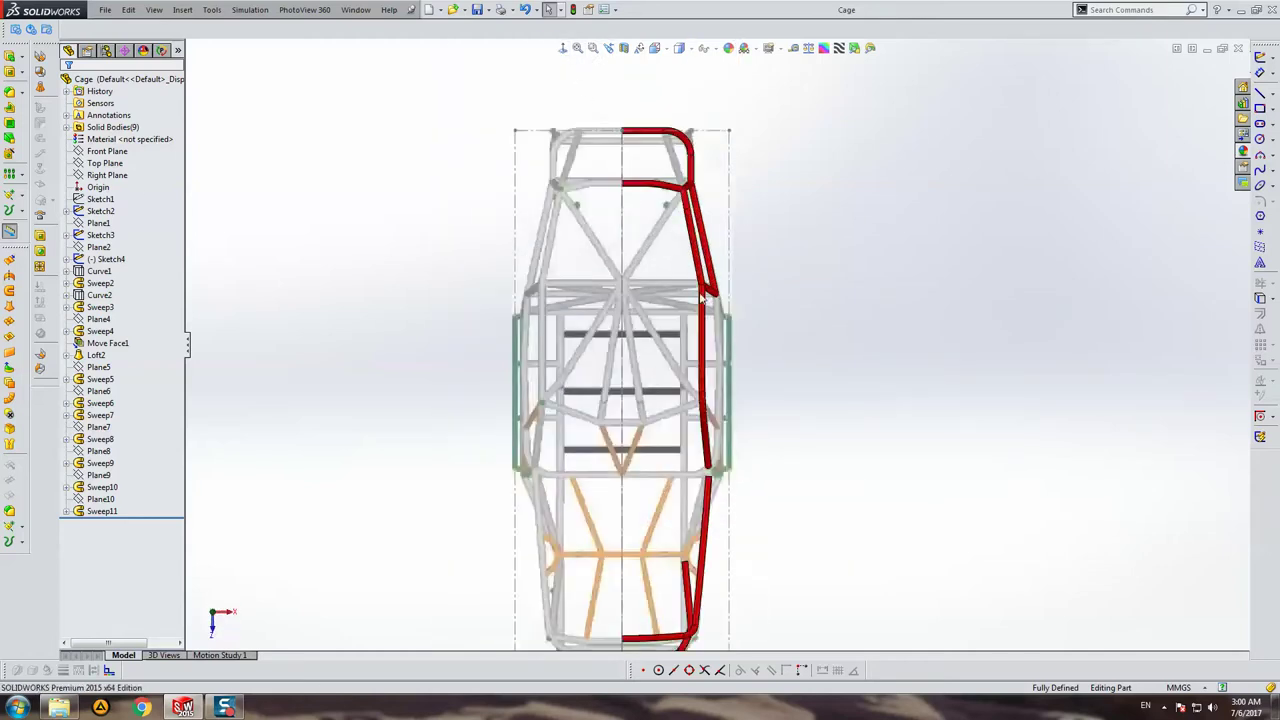
{"action": "scroll", "coordinate": [684, 290], "scroll_direction": "up", "scroll_amount": 4}
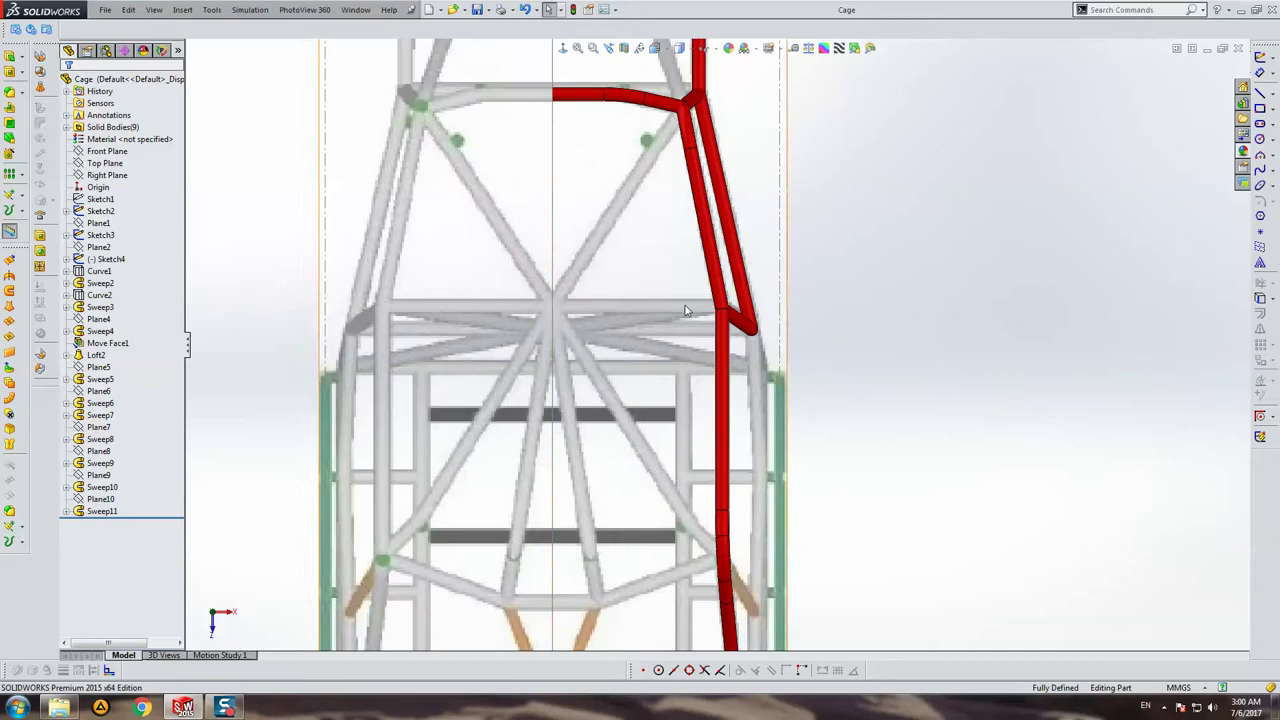
{"action": "scroll", "coordinate": [686, 311], "scroll_direction": "down", "scroll_amount": 3}
{"action": "scroll", "coordinate": [686, 311], "scroll_direction": "up", "scroll_amount": 3}
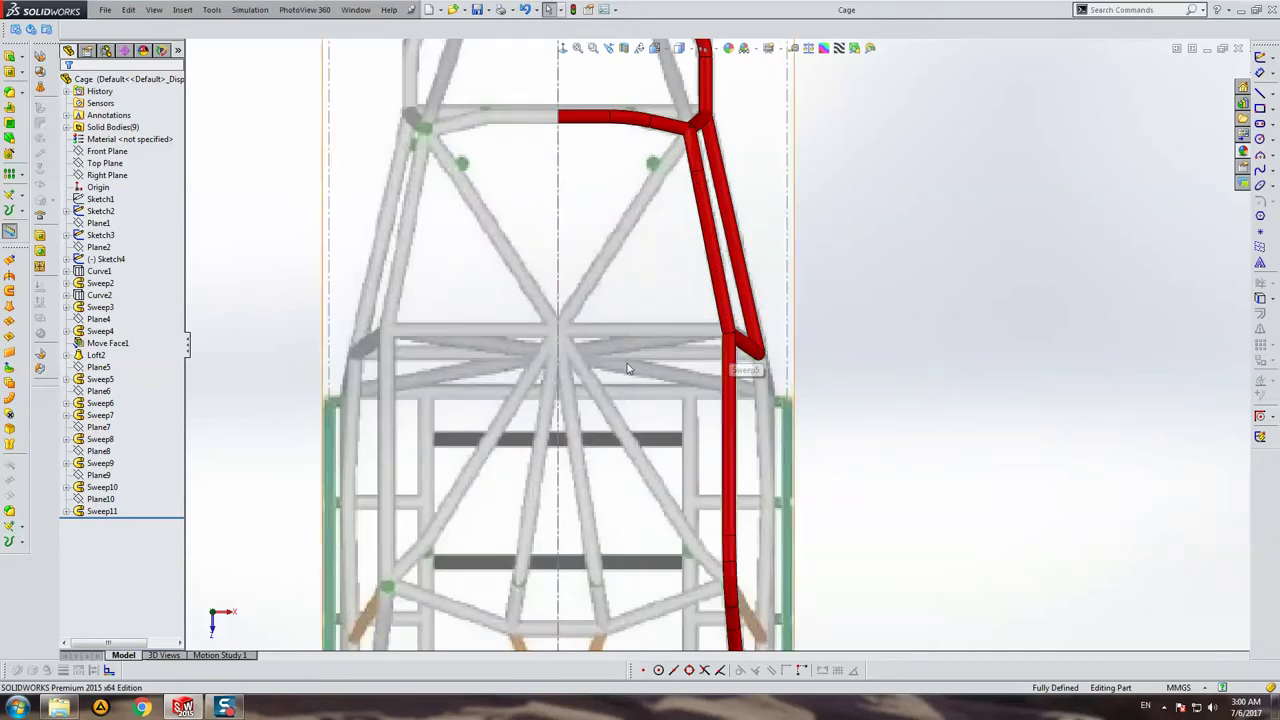
{"action": "mouse_move", "coordinate": [628, 369]}
{"action": "middle_mouse_down"}
{"action": "mouse_move", "coordinate": [571, 109]}
{"action": "mouse_move", "coordinate": [520, 178]}
{"action": "middle_mouse_up"}
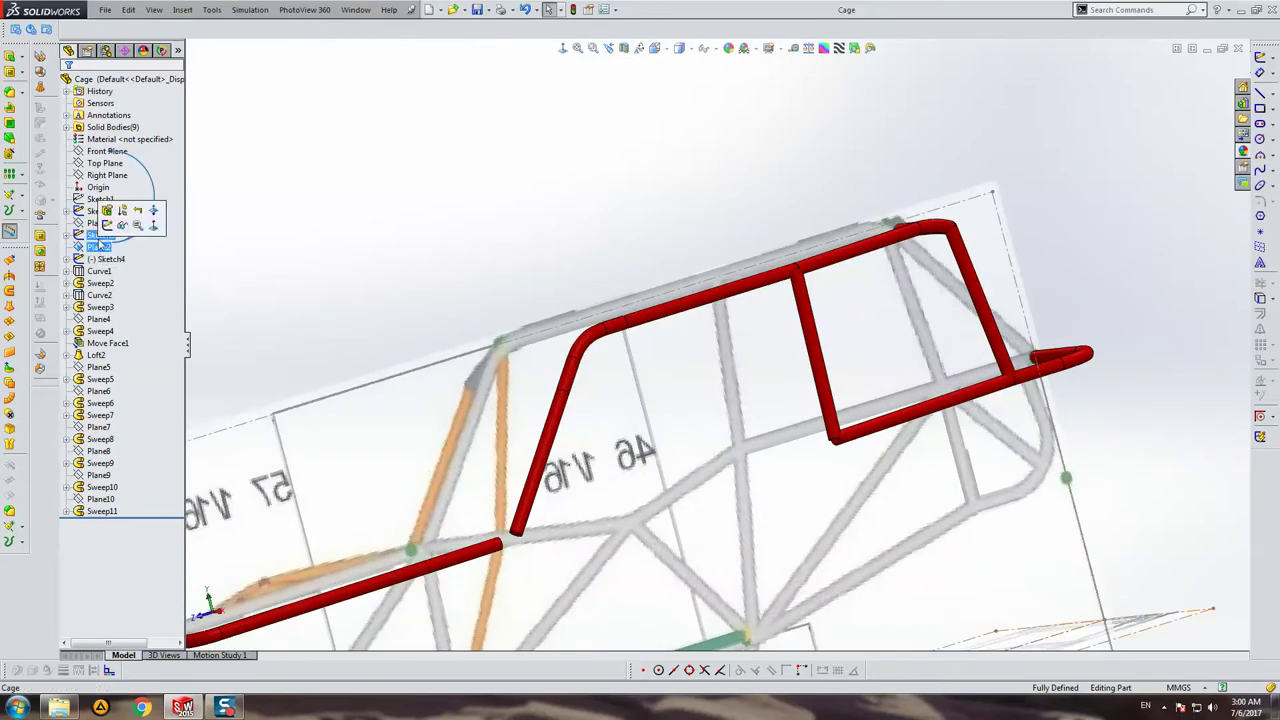
Step: Clear the selected reference planes and orbit to show the whole frame
{"action": "left_click", "coordinate": [763, 177]}
{"action": "scroll", "coordinate": [763, 177], "scroll_direction": "down", "scroll_amount": 3}
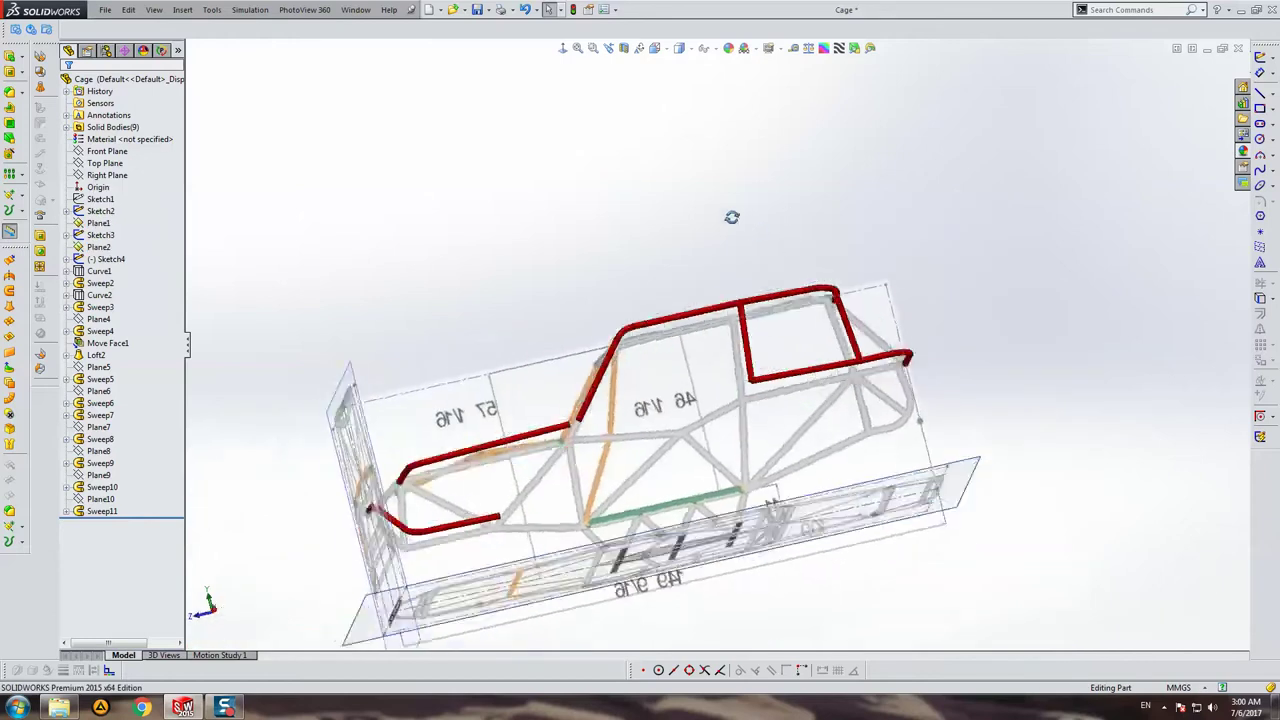
{"action": "middle_click_drag", "start_coordinate": [734, 214], "coordinate": [726, 291]}
{"action": "middle_click_drag", "start_coordinate": [591, 301], "coordinate": [641, 297]}
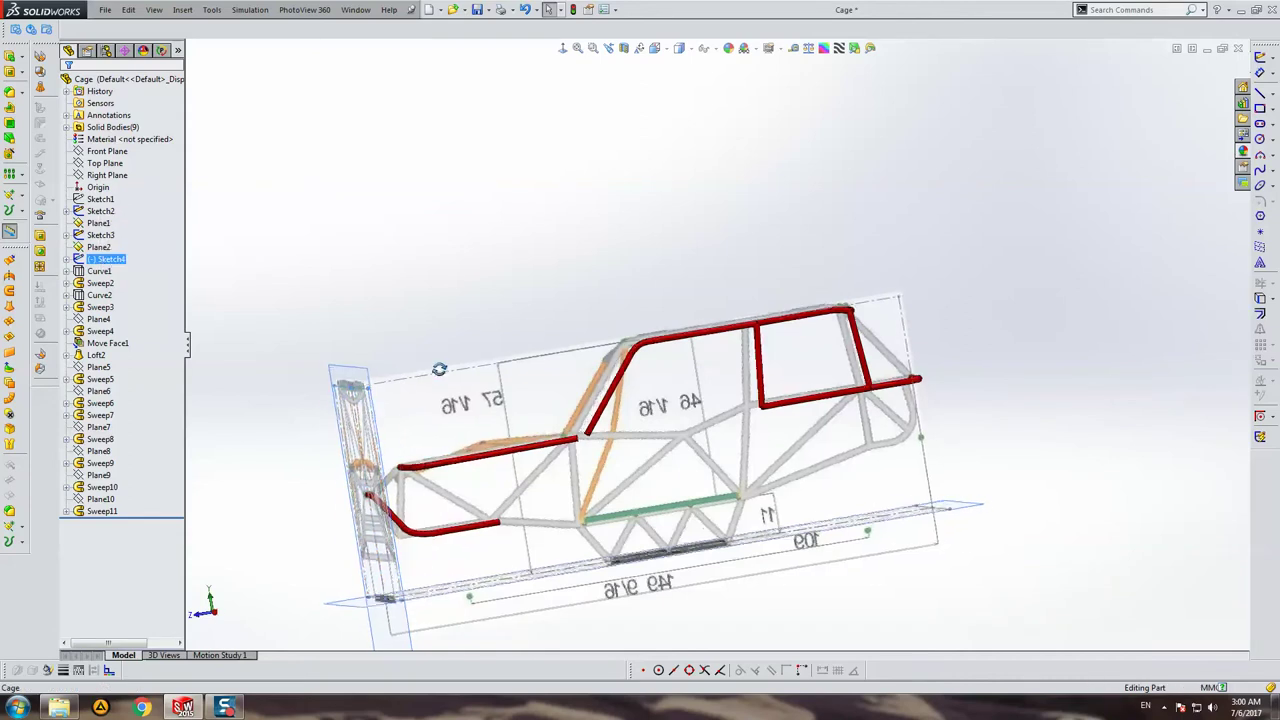
Step: Show Curve1 and roll the model back to just before it
{"action": "left_click", "coordinate": [100, 272]}
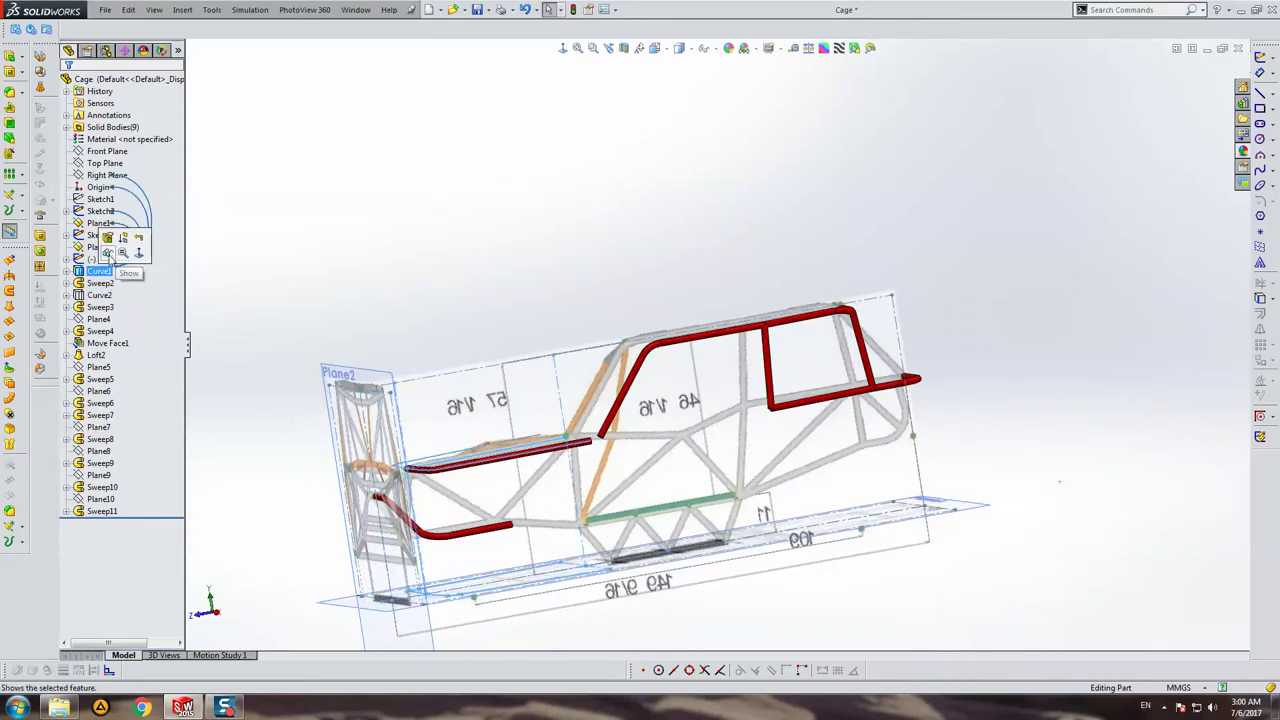
{"action": "left_click", "coordinate": [108, 253]}
{"action": "left_click", "coordinate": [88, 276]}
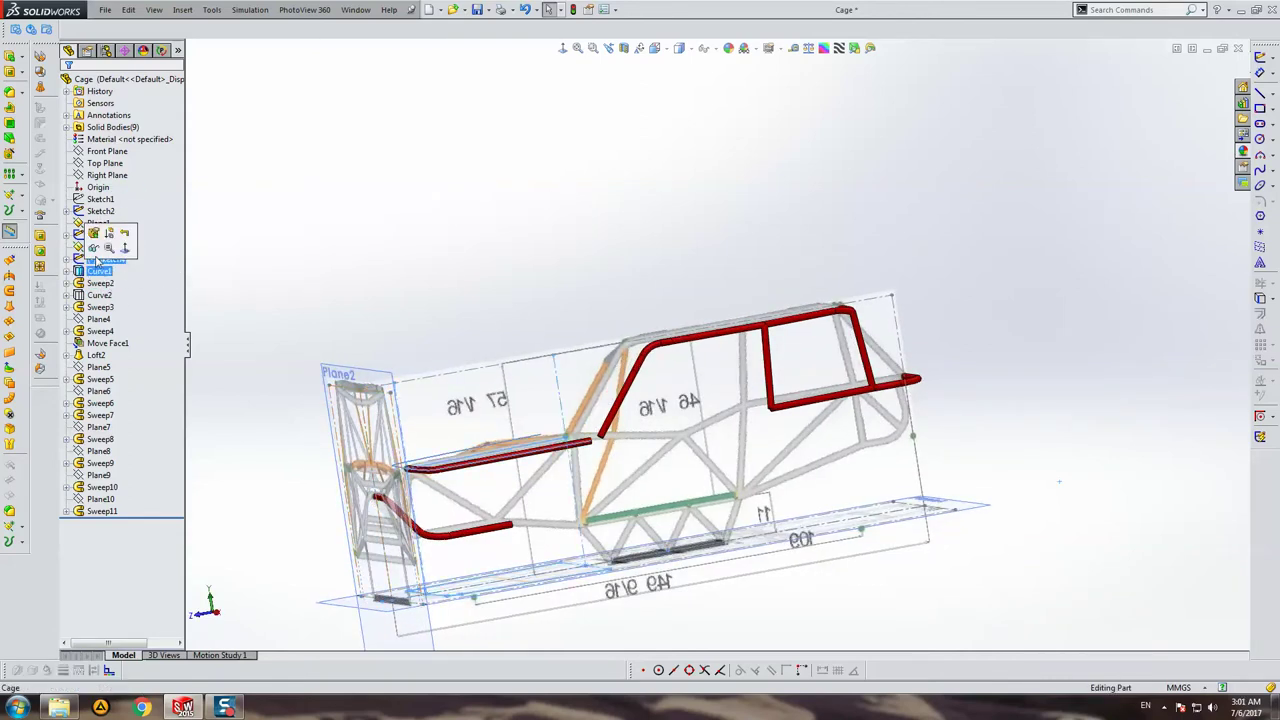
{"action": "right_click", "coordinate": [98, 278]}
{"action": "left_click", "coordinate": [139, 238]}
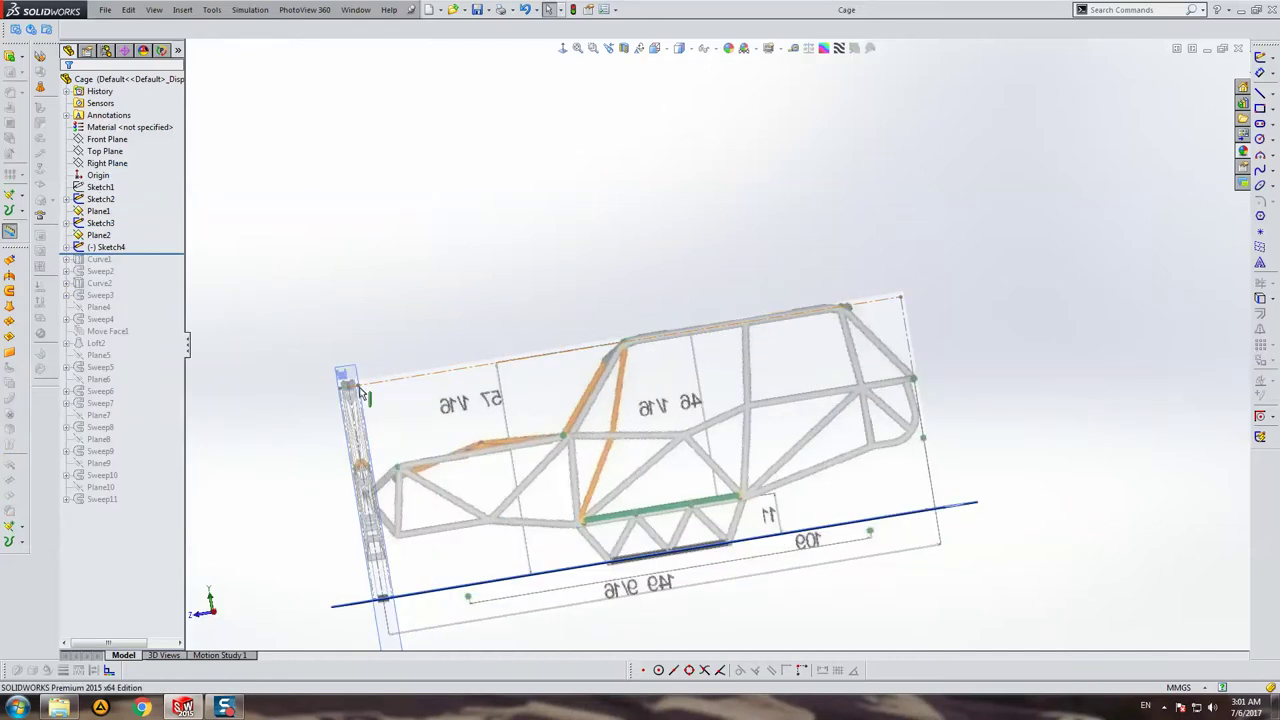
{"action": "middle_click_drag", "start_coordinate": [844, 292], "coordinate": [916, 288]}
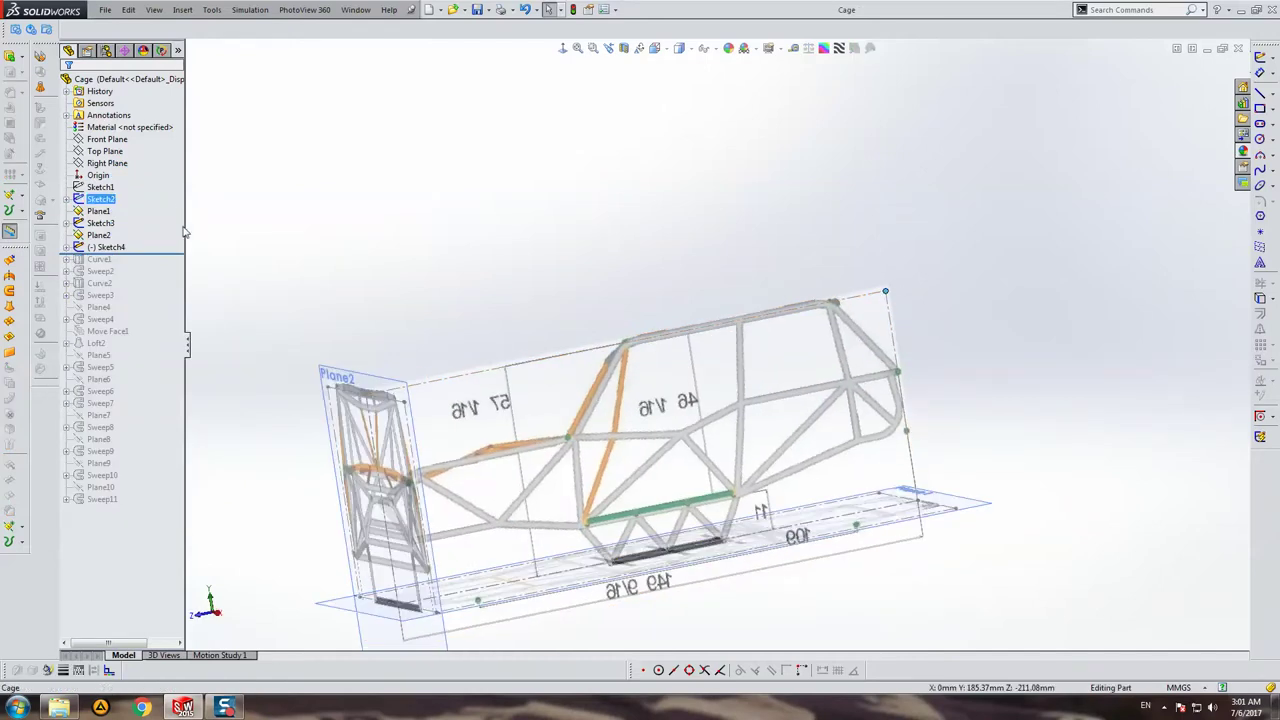
Step: Create reference plane Plane11 from the Top Plane
{"action": "left_click", "coordinate": [105, 151]}
{"action": "left_click", "coordinate": [21, 197]}
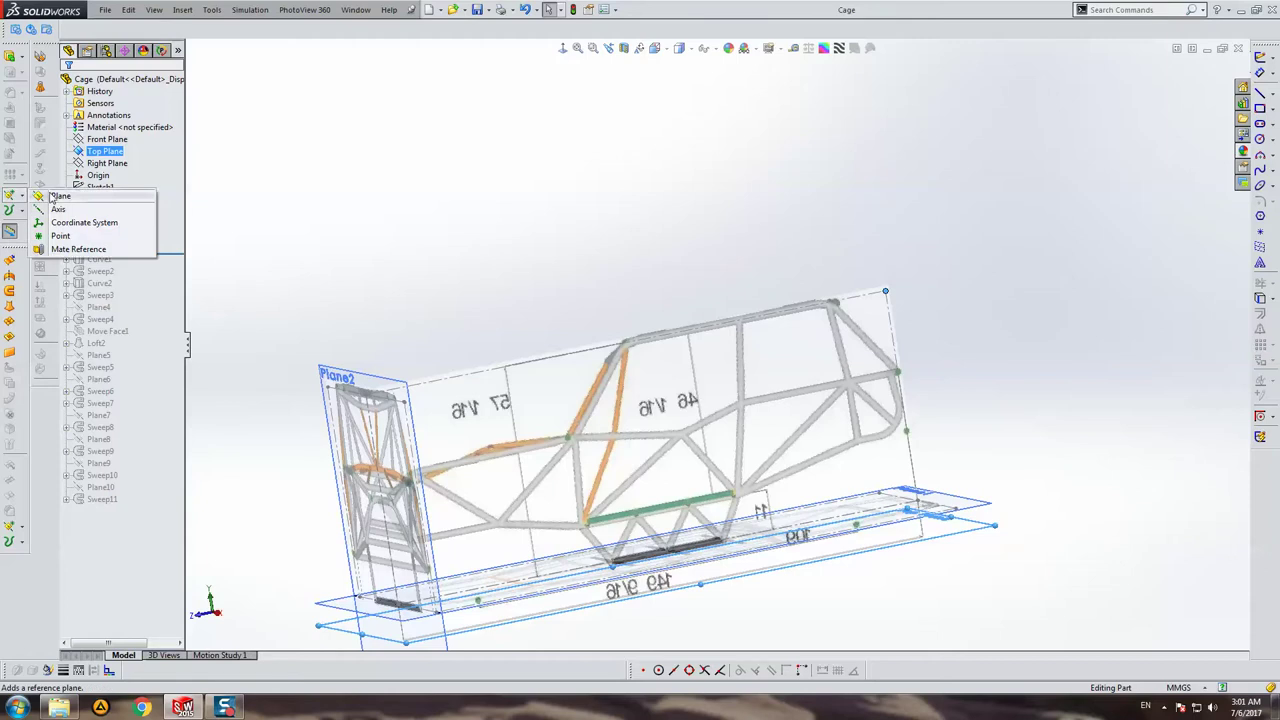
{"action": "left_click", "coordinate": [50, 196]}
{"action": "key", "text": "Return"}
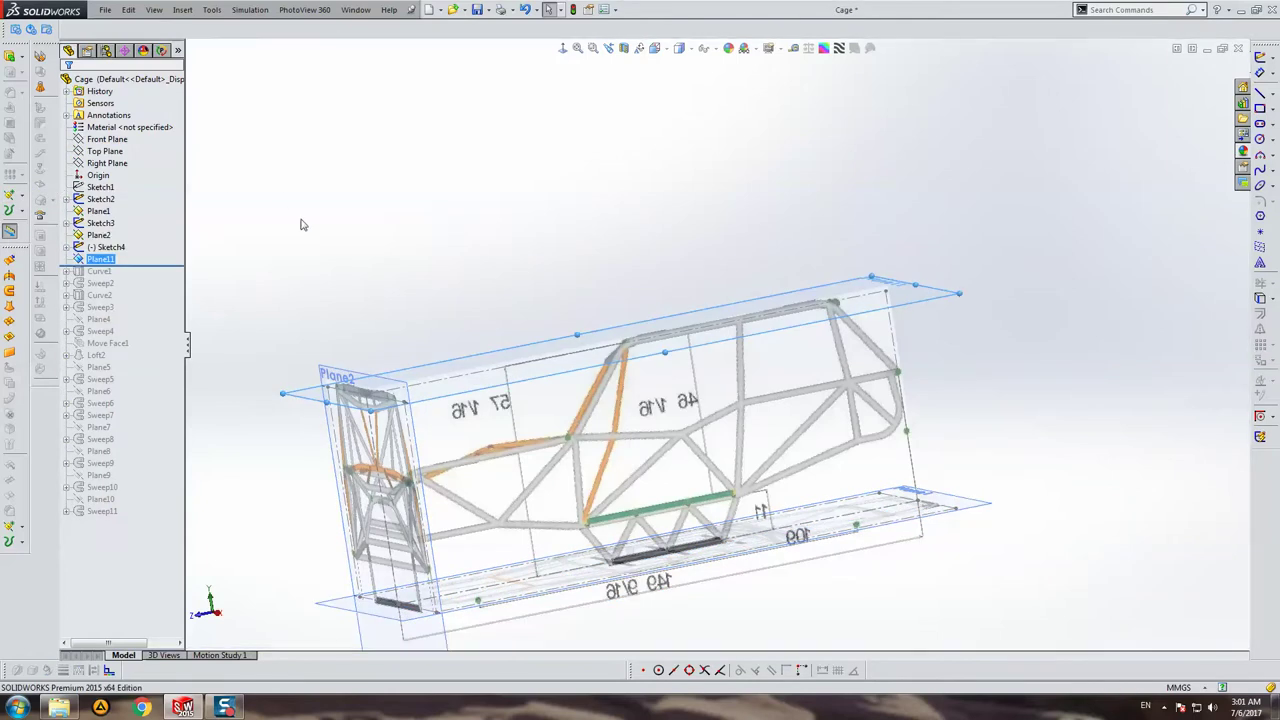
{"action": "middle_click_drag", "start_coordinate": [524, 341], "coordinate": [523, 309]}
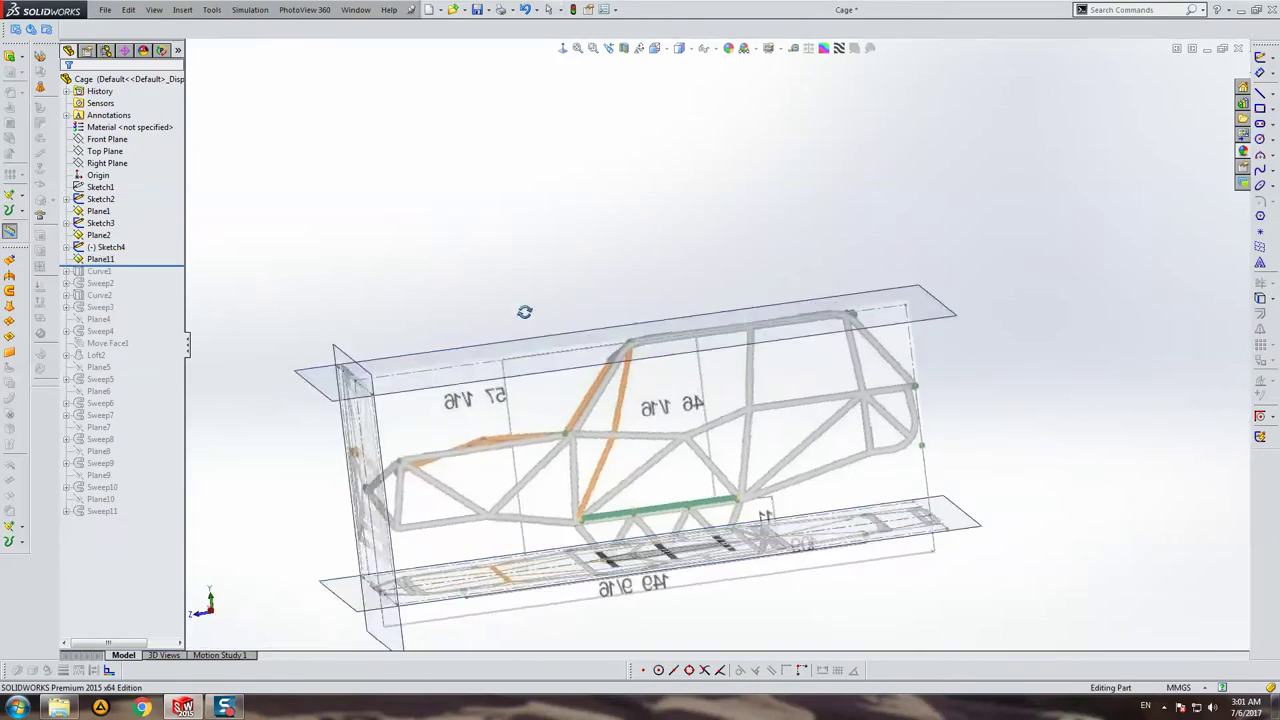
Step: Roll the model forward to the end and start a sketch on Plane11, viewed normal
{"action": "right_click", "coordinate": [108, 513]}
{"action": "left_click", "coordinate": [150, 536]}
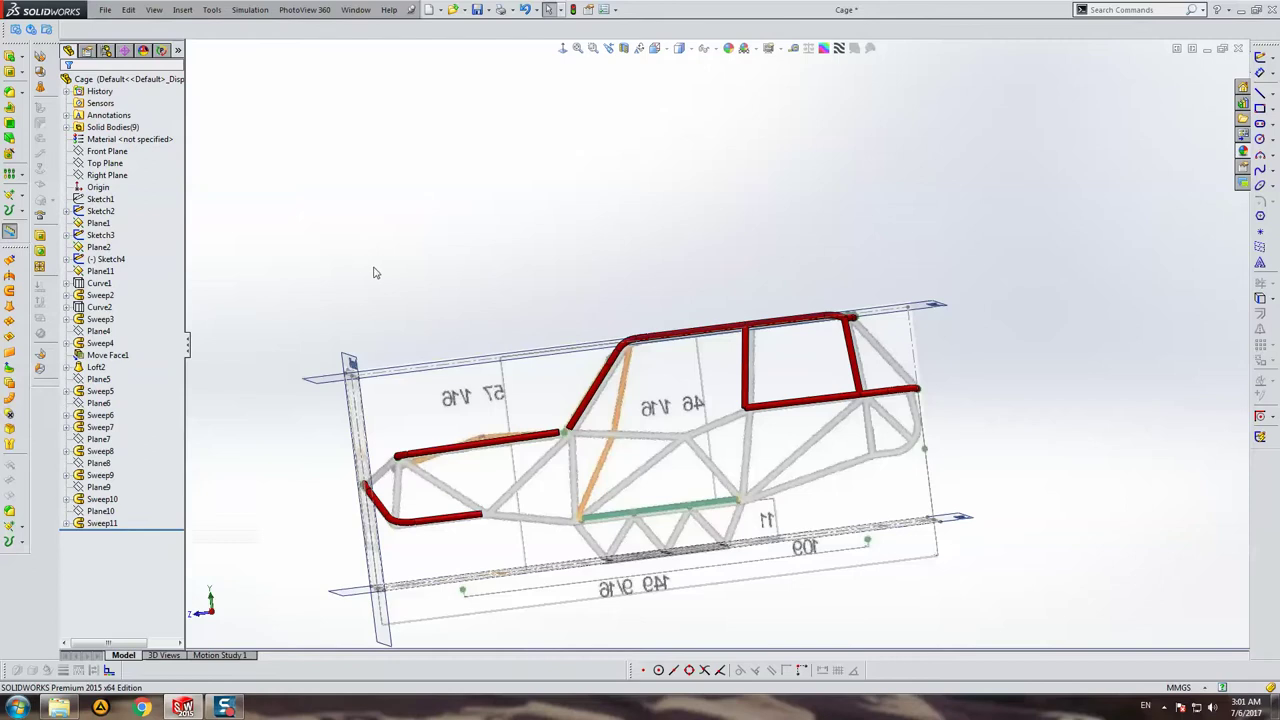
{"action": "middle_click_drag", "start_coordinate": [374, 272], "coordinate": [474, 330]}
{"action": "left_click", "coordinate": [565, 323]}
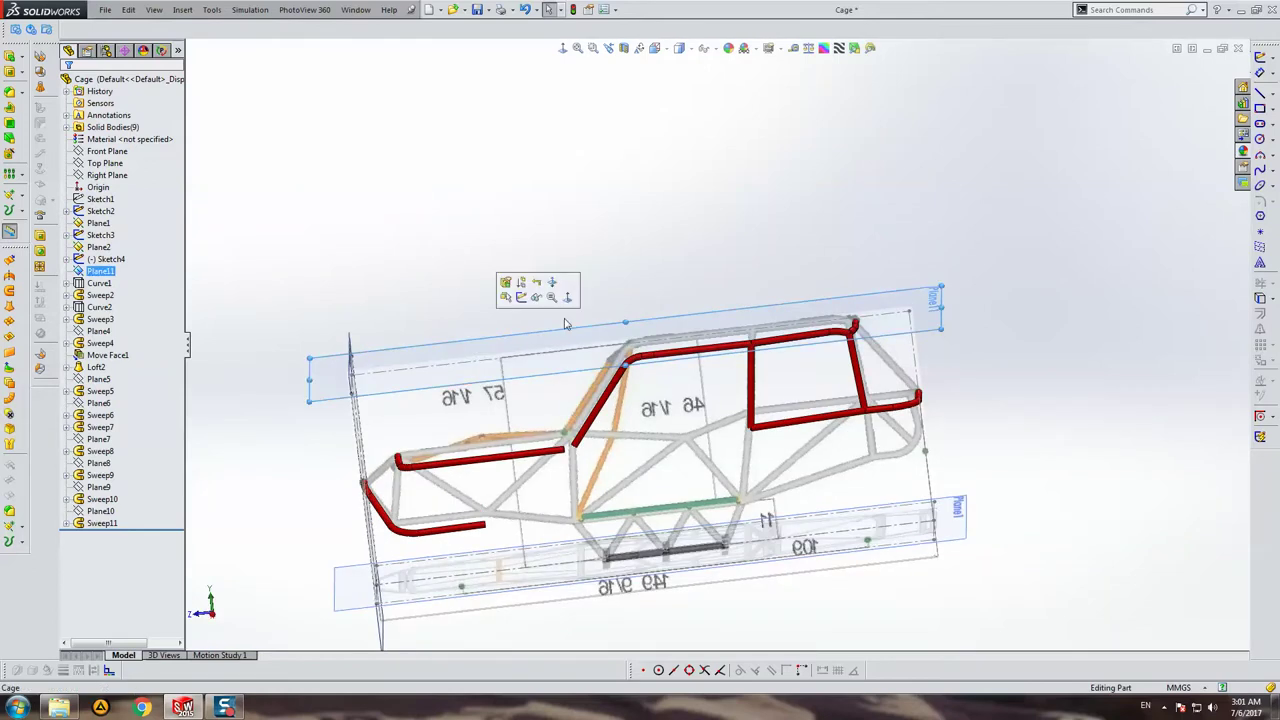
{"action": "left_click", "coordinate": [1260, 57]}
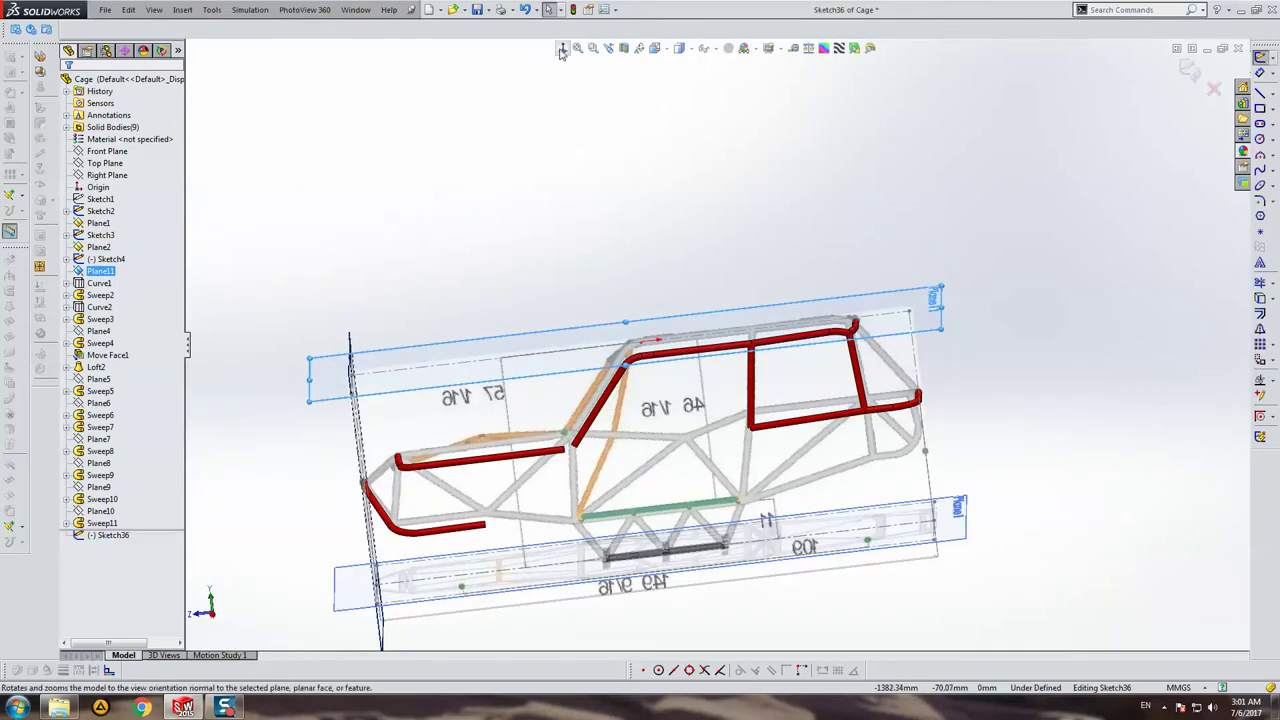
{"action": "left_click", "coordinate": [563, 48]}
{"action": "scroll", "coordinate": [740, 305], "scroll_direction": "down", "scroll_amount": 5}
{"action": "scroll", "coordinate": [730, 305], "scroll_direction": "down", "scroll_amount": 2}
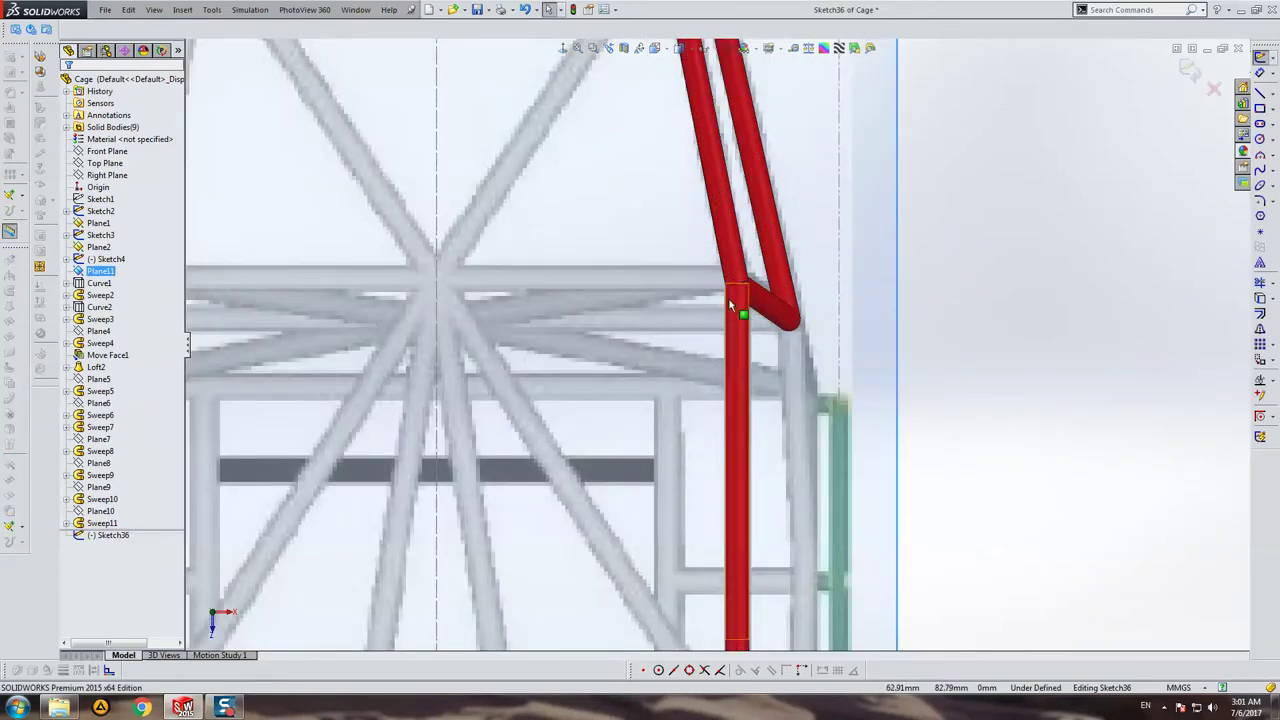
Step: Draw a horizontal line starting at the cage centreline
{"action": "left_click", "coordinate": [1260, 92]}
{"action": "scroll", "coordinate": [480, 280], "scroll_direction": "down", "scroll_amount": 2}
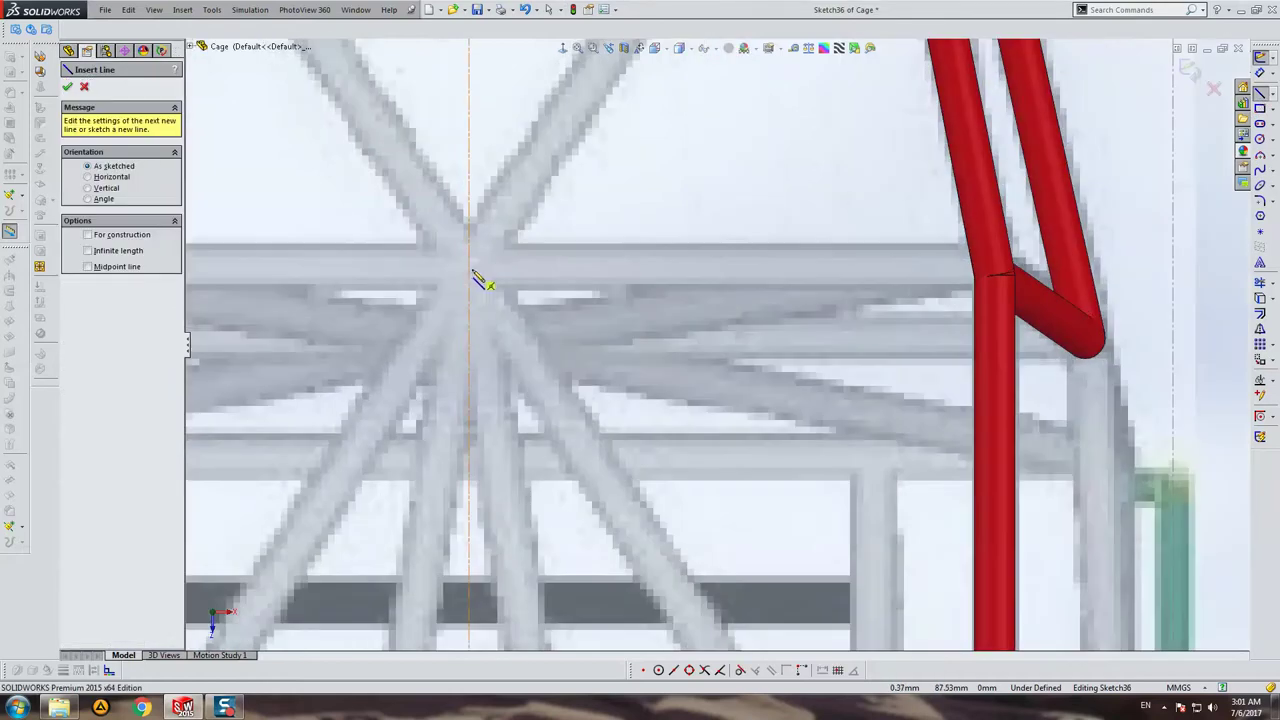
{"action": "left_click", "coordinate": [470, 266]}
{"action": "left_click", "coordinate": [768, 266]}
{"action": "key", "text": "Escape"}
Step: Extend the line's end onto the red Sweep10 tube and exit Sketch36
{"action": "left_click", "coordinate": [1000, 234]}
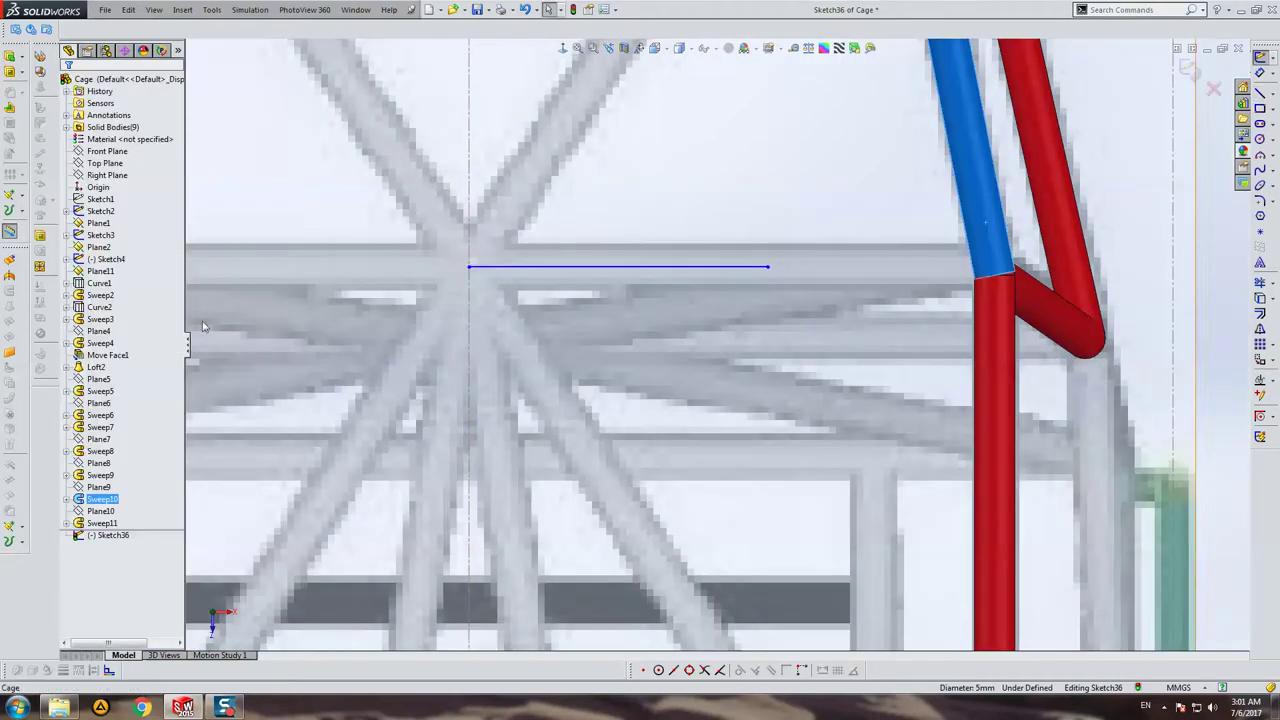
{"action": "left_click", "coordinate": [67, 499]}
{"action": "left_click", "coordinate": [80, 523]}
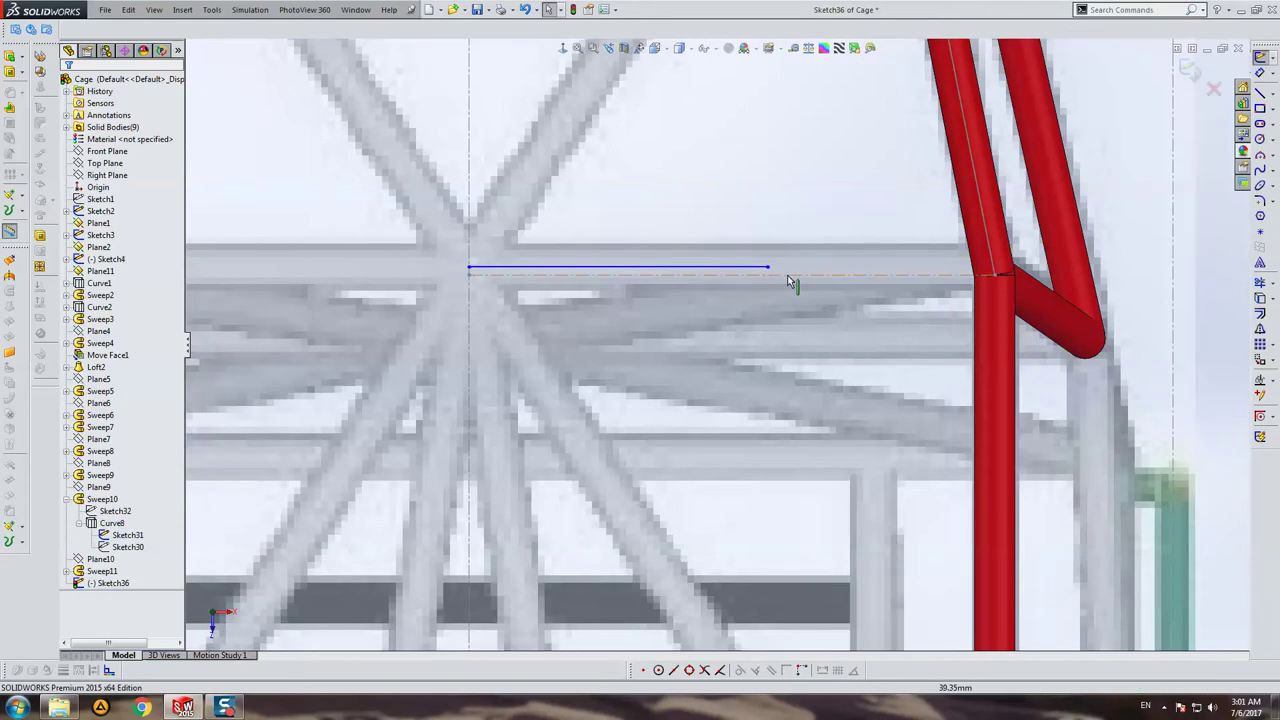
{"action": "left_click_drag", "start_coordinate": [769, 273], "coordinate": [990, 277]}
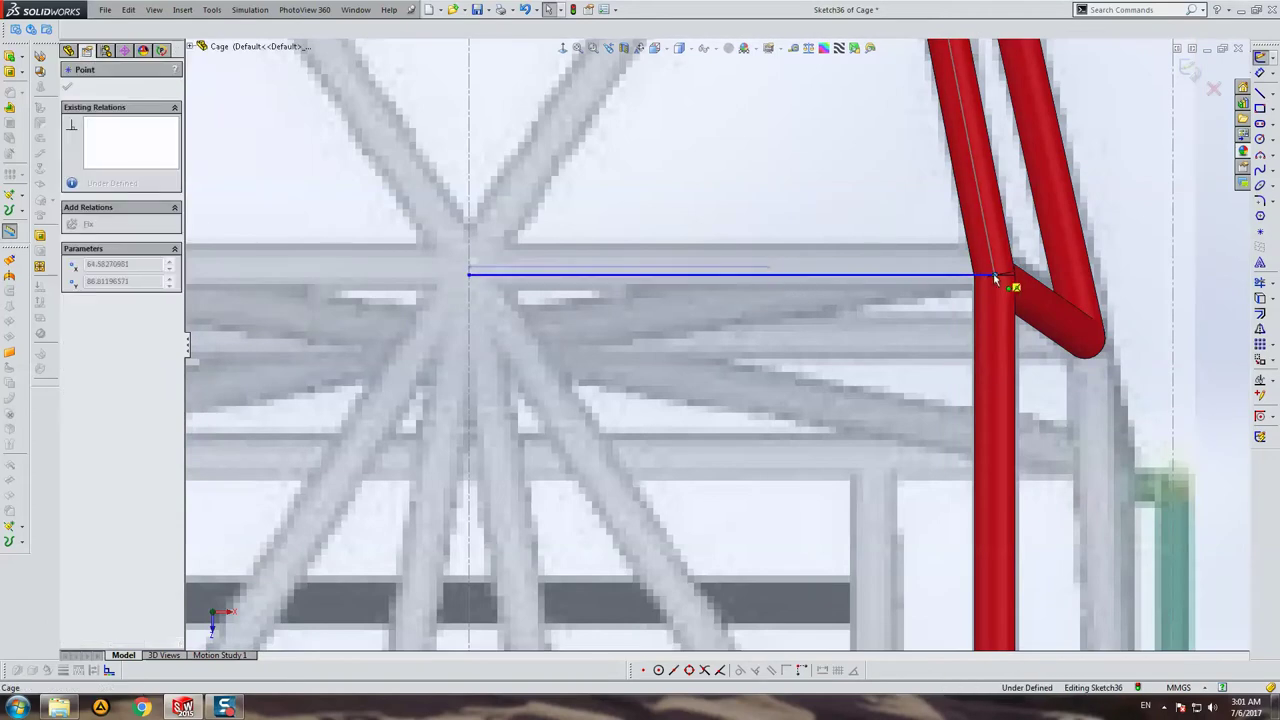
{"action": "key", "text": "Escape"}
{"action": "key", "text": "f"}
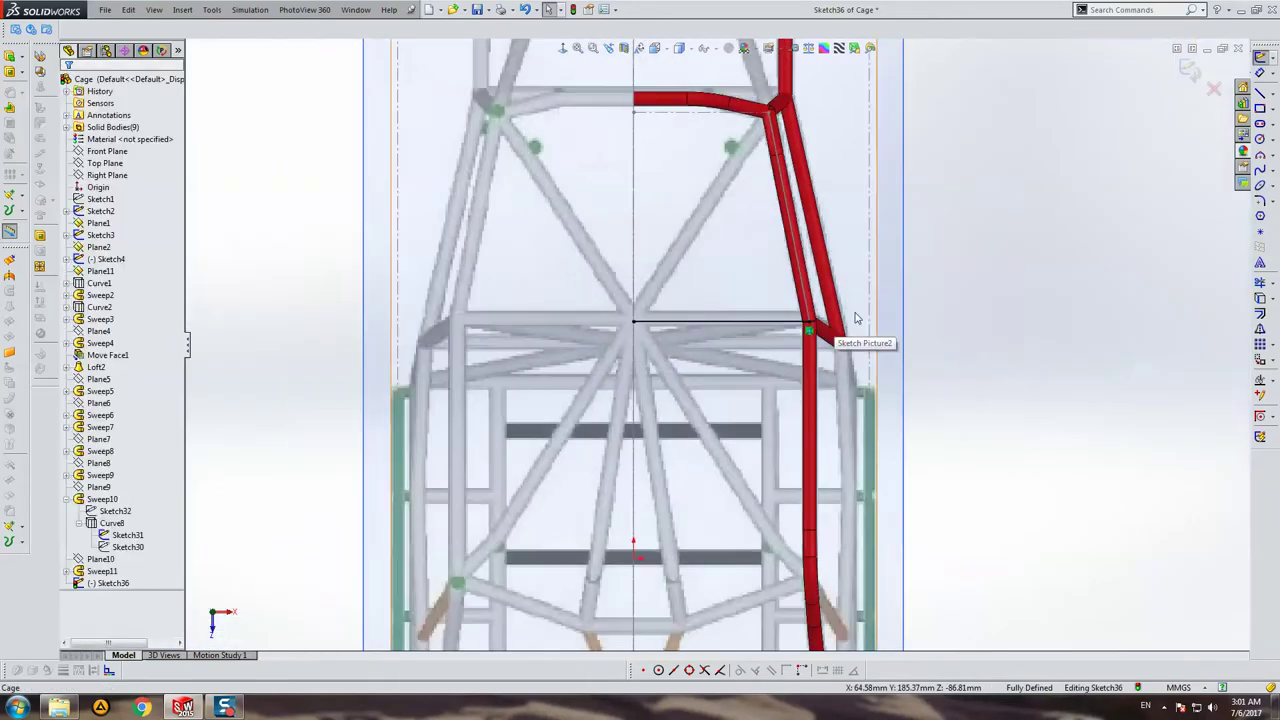
{"action": "scroll", "coordinate": [855, 318], "scroll_direction": "up", "scroll_amount": 5}
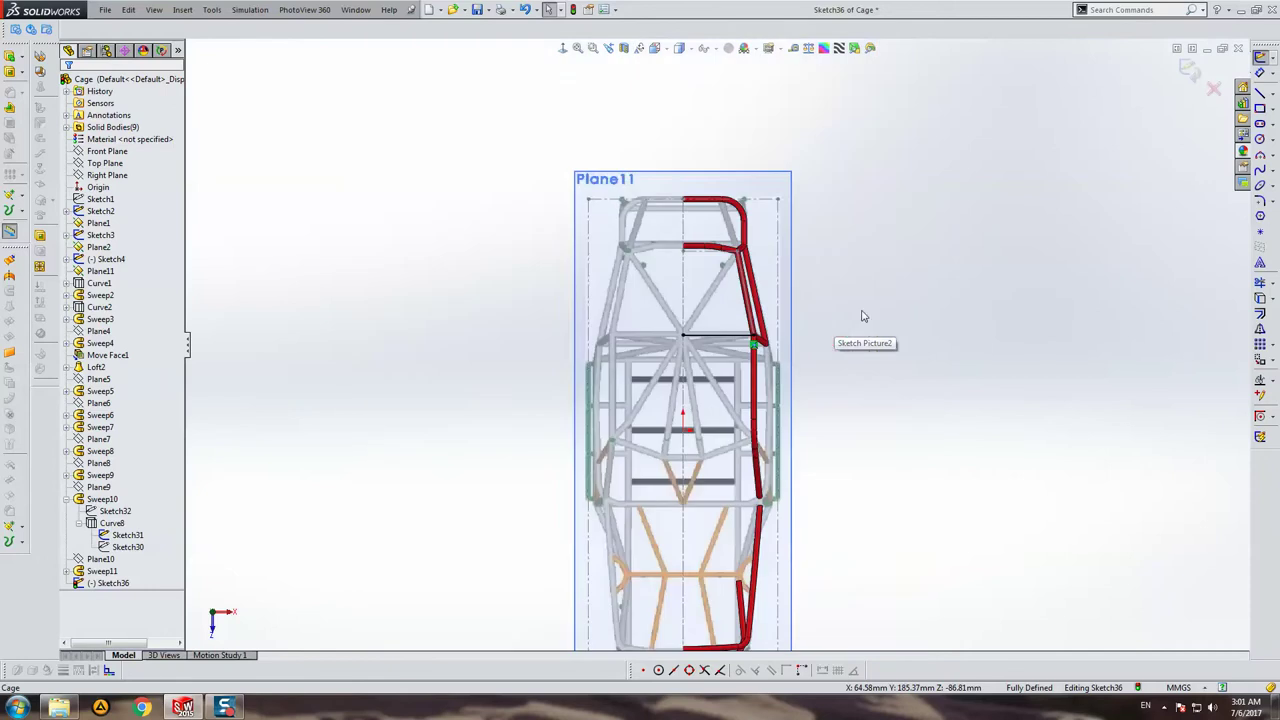
{"action": "left_click", "coordinate": [1192, 76]}
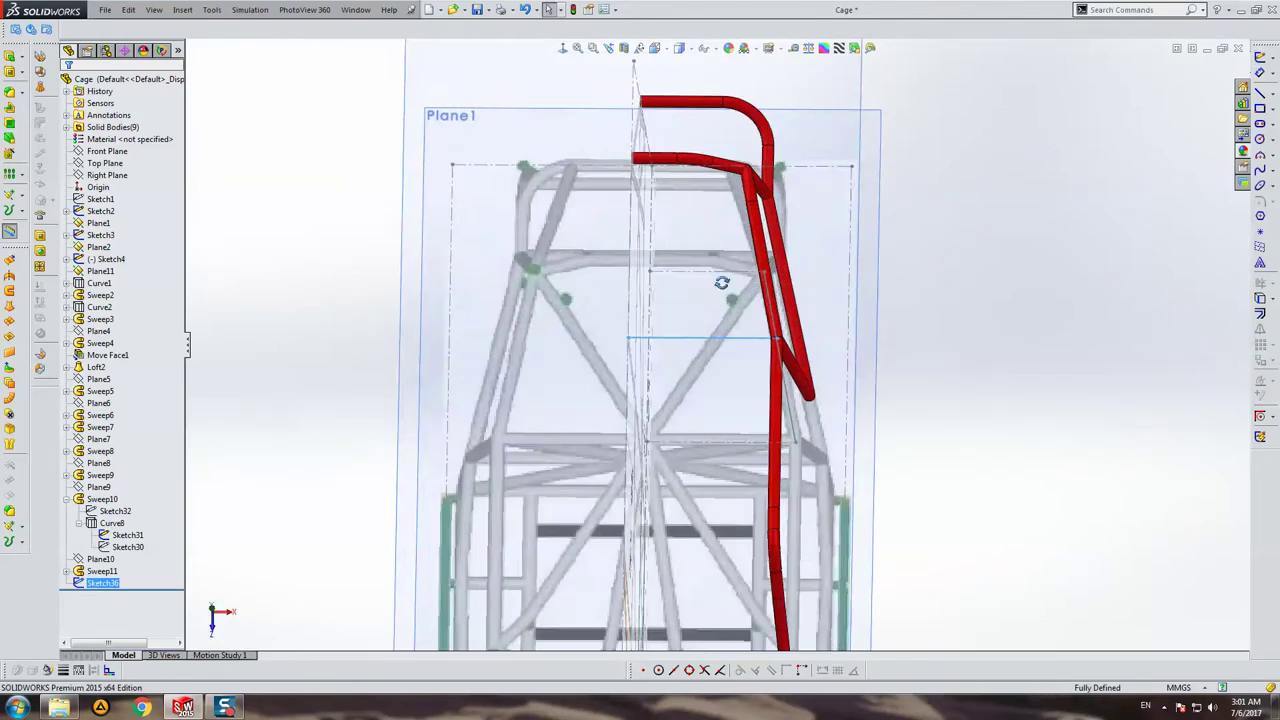
{"action": "mouse_move", "coordinate": [690, 251]}
{"action": "middle_mouse_down"}
{"action": "mouse_move", "coordinate": [732, 322]}
{"action": "mouse_move", "coordinate": [626, 294]}
{"action": "mouse_move", "coordinate": [620, 171]}
{"action": "mouse_move", "coordinate": [580, 151]}
{"action": "mouse_move", "coordinate": [586, 374]}
{"action": "mouse_move", "coordinate": [591, 327]}
{"action": "mouse_move", "coordinate": [617, 291]}
{"action": "middle_mouse_up"}
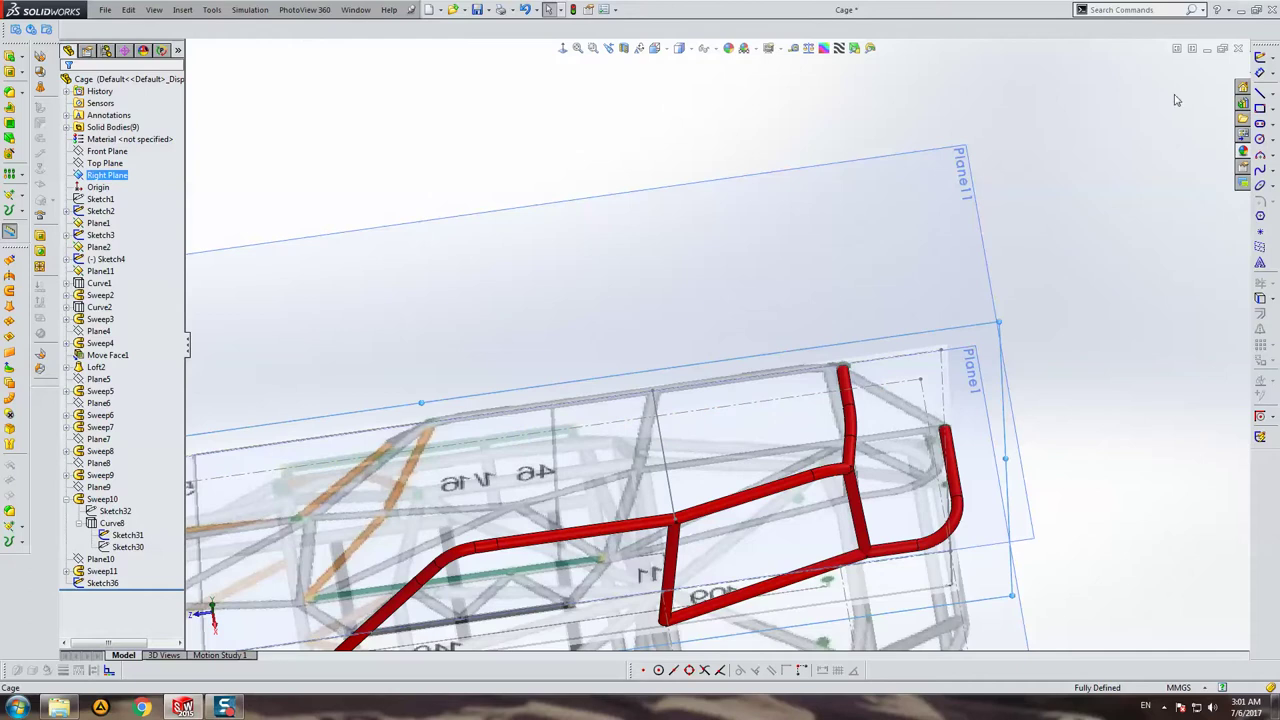
Step: Sketch a circle of diameter 5 on the Right Plane
{"action": "left_click", "coordinate": [1268, 60]}
{"action": "left_click", "coordinate": [1260, 139]}
{"action": "scroll", "coordinate": [700, 340], "scroll_direction": "down", "scroll_amount": 3}
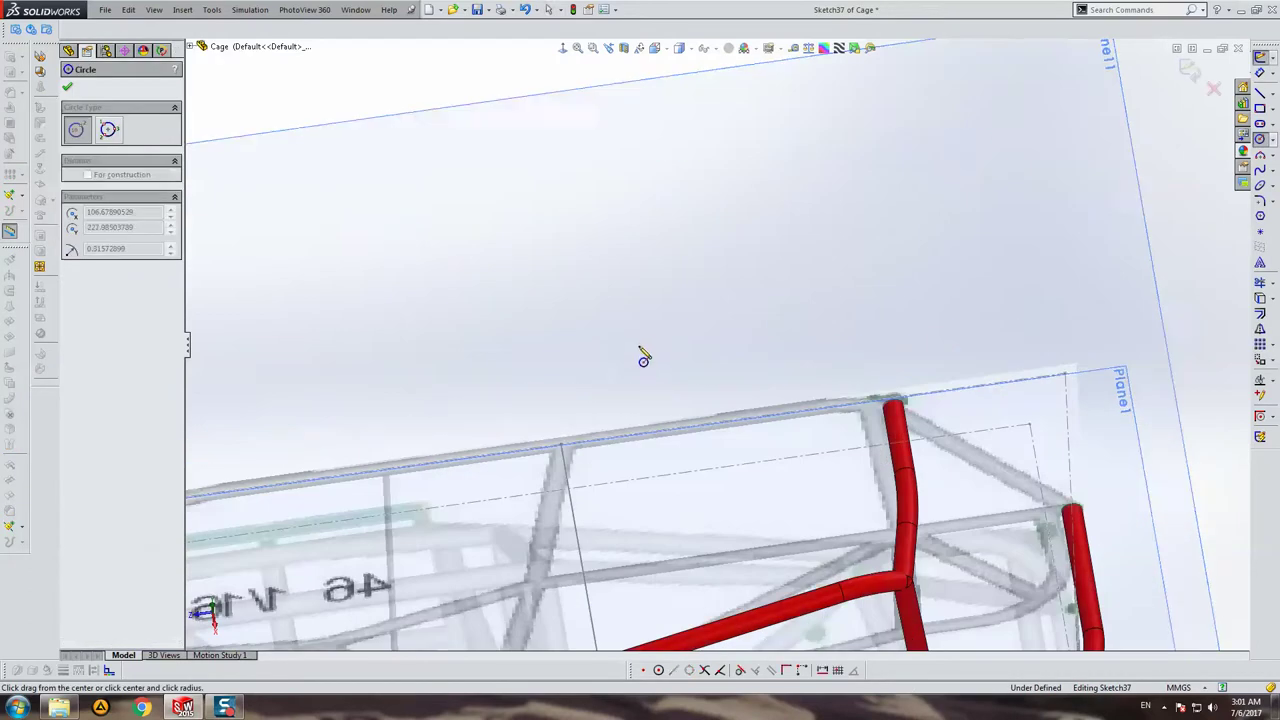
{"action": "left_click", "coordinate": [637, 343]}
{"action": "left_click", "coordinate": [670, 339]}
{"action": "left_click", "coordinate": [1259, 72]}
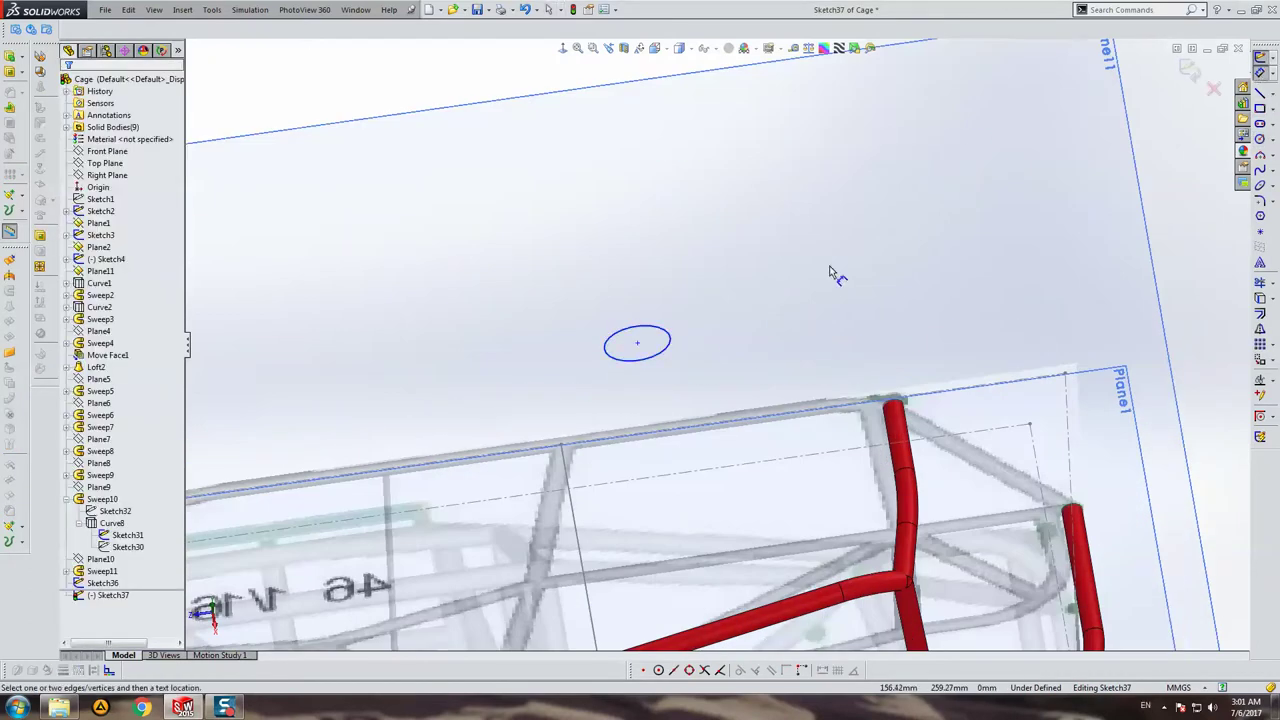
{"action": "left_click", "coordinate": [656, 335]}
{"action": "left_click", "coordinate": [670, 315]}
{"action": "type", "text": "5"}
{"action": "key", "text": "Return"}
{"action": "key", "text": "Escape"}
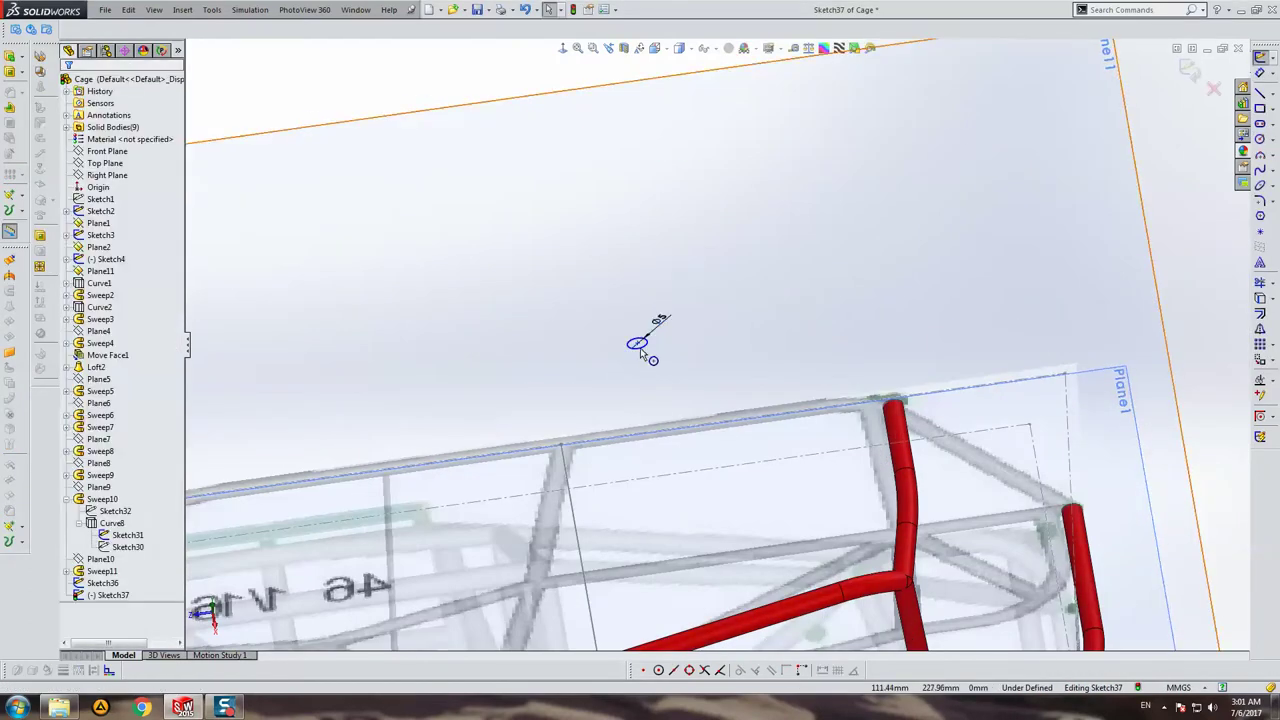
Step: Pierce the circle centre onto the Sketch36 line and exit the sketch
{"action": "left_click", "coordinate": [566, 474], "text": "ctrl"}
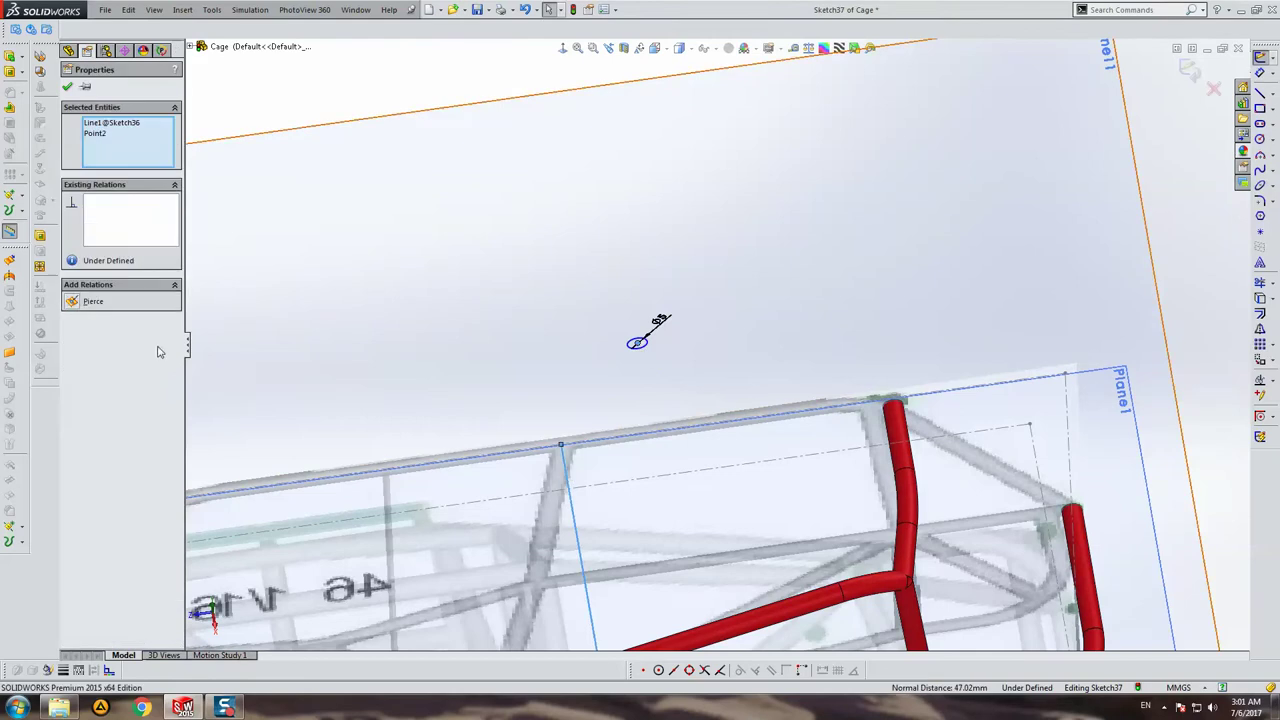
{"action": "left_click", "coordinate": [93, 302]}
{"action": "left_click", "coordinate": [338, 268]}
{"action": "left_click", "coordinate": [1189, 68]}
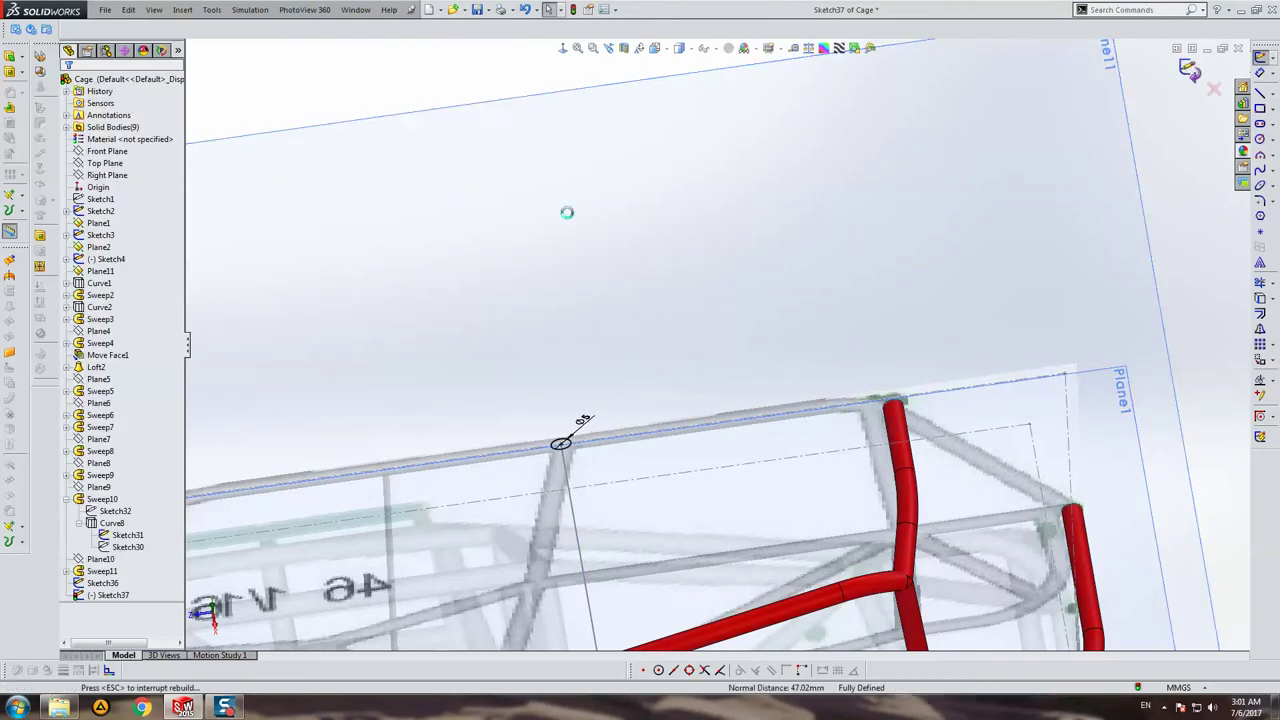
Step: Set up a Swept Boss with the Sketch37 circle as profile and Sketch36 line as path
{"action": "left_click", "coordinate": [25, 60]}
{"action": "left_click", "coordinate": [90, 71]}
{"action": "scroll", "coordinate": [648, 404], "scroll_direction": "down", "scroll_amount": 3}
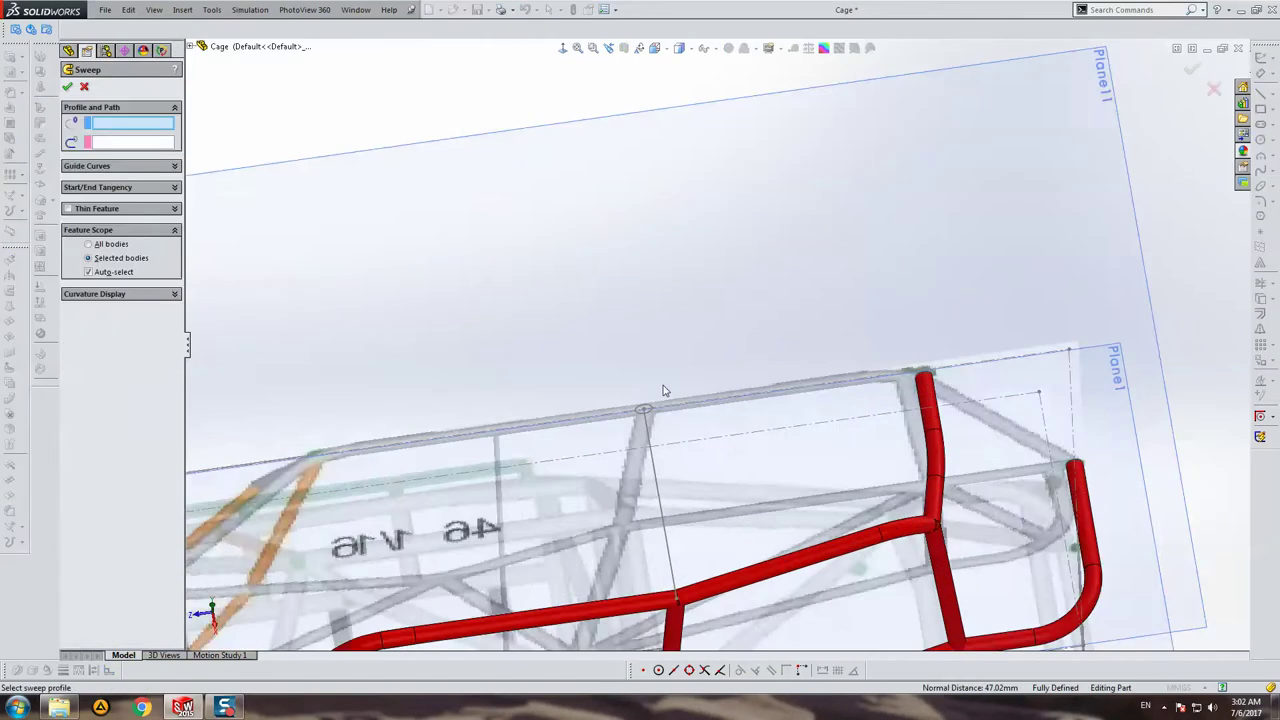
{"action": "scroll", "coordinate": [648, 404], "scroll_direction": "down", "scroll_amount": 3}
{"action": "left_click", "coordinate": [648, 404]}
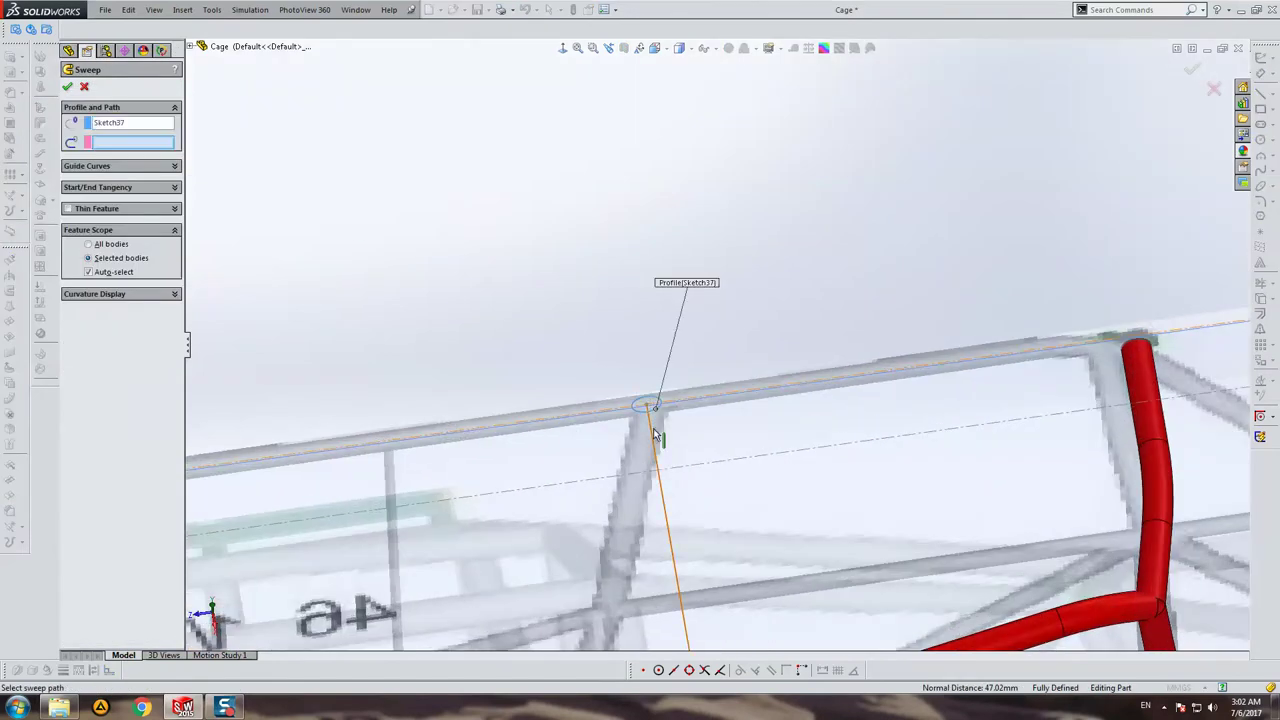
{"action": "left_click", "coordinate": [659, 440]}
{"action": "scroll", "coordinate": [706, 409], "scroll_direction": "up", "scroll_amount": 2}
{"action": "scroll", "coordinate": [706, 409], "scroll_direction": "up", "scroll_amount": 3}
{"action": "left_click", "coordinate": [100, 168]}
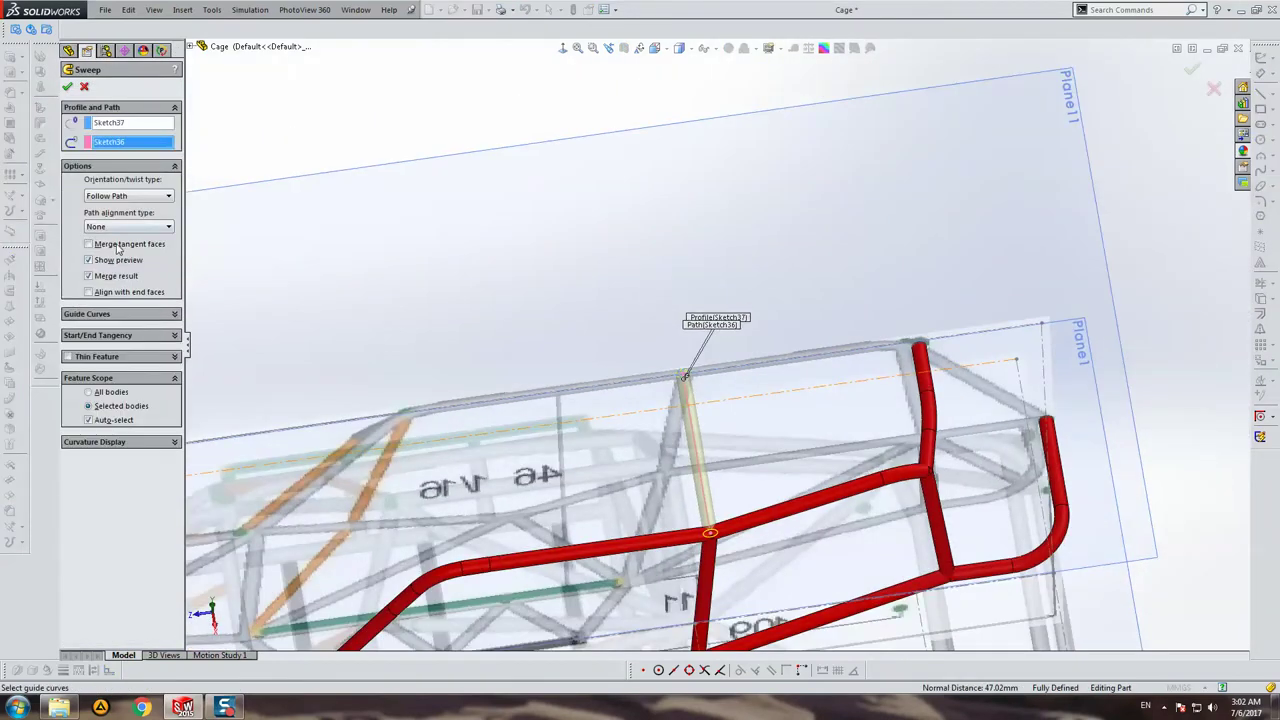
Step: Accept the sweep as Sweep12, hide Sketch31, and collapse Curve8 and Sweep10
{"action": "key", "text": "Return"}
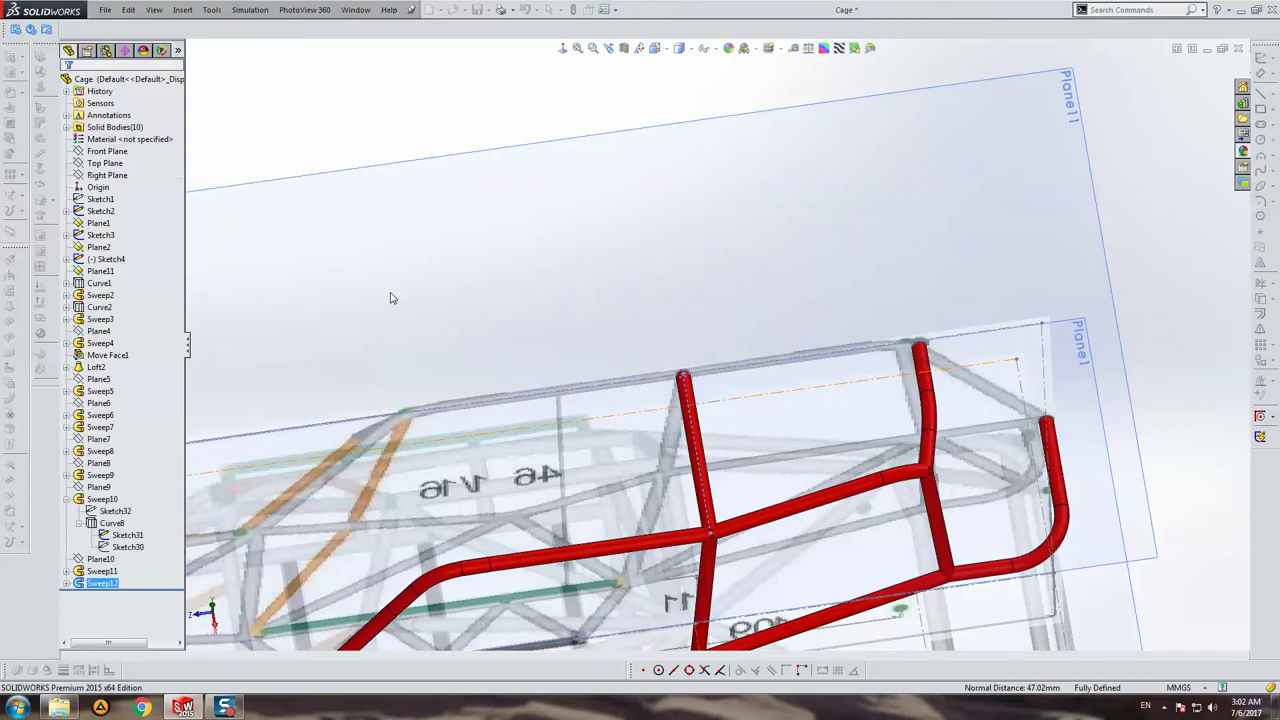
{"action": "mouse_move", "coordinate": [391, 298]}
{"action": "middle_mouse_down"}
{"action": "mouse_move", "coordinate": [756, 442]}
{"action": "mouse_move", "coordinate": [657, 329]}
{"action": "mouse_move", "coordinate": [745, 390]}
{"action": "middle_mouse_up"}
{"action": "scroll", "coordinate": [657, 329], "scroll_direction": "up", "scroll_amount": 3}
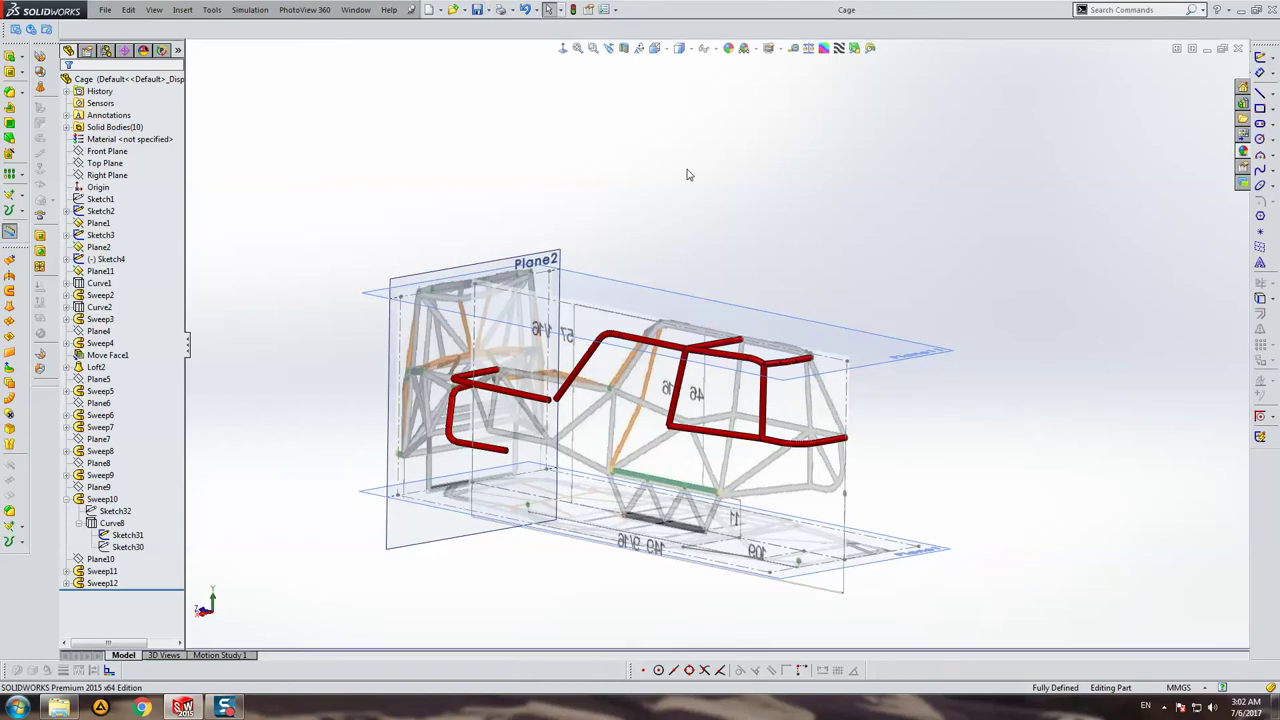
{"action": "left_click", "coordinate": [128, 535]}
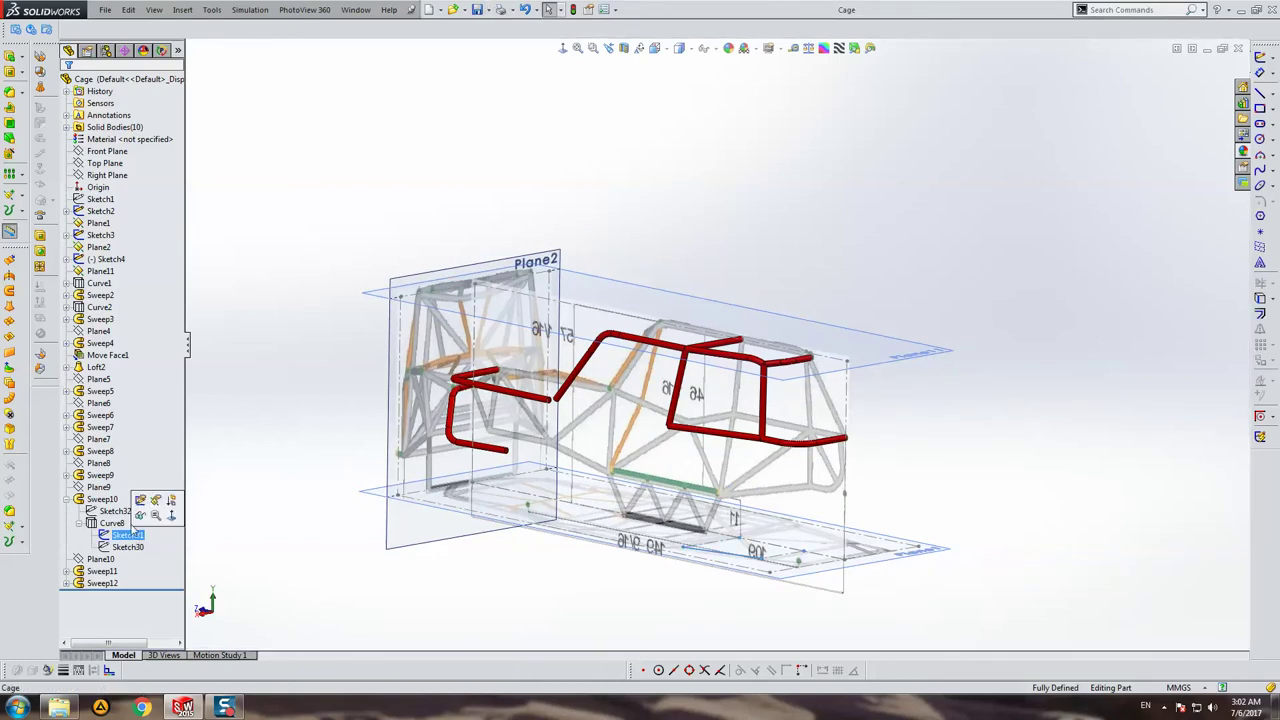
{"action": "left_click", "coordinate": [141, 516]}
{"action": "left_click", "coordinate": [79, 523]}
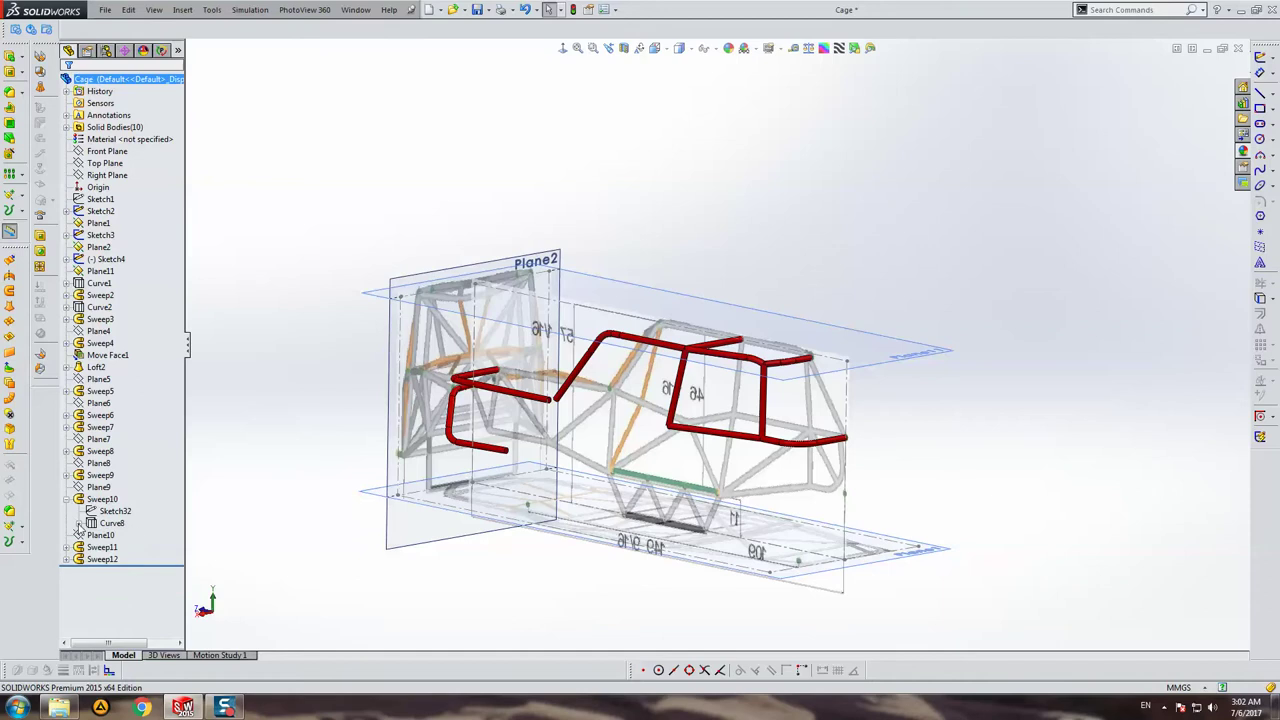
{"action": "left_click", "coordinate": [66, 499]}
Step: Turn the cage to a side view squared to the reference plane
{"action": "scroll", "coordinate": [735, 388], "scroll_direction": "down", "scroll_amount": 5}
{"action": "scroll", "coordinate": [740, 391], "scroll_direction": "up", "scroll_amount": 3}
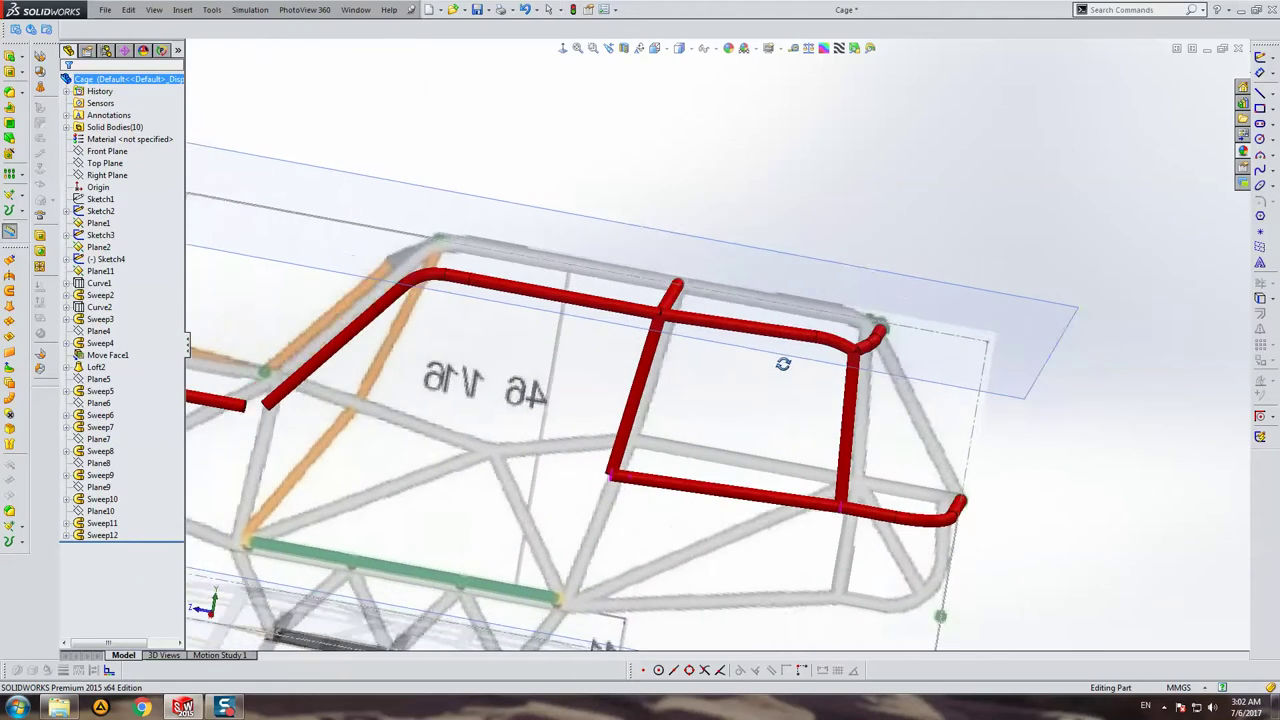
{"action": "middle_click_drag", "start_coordinate": [783, 363], "coordinate": [780, 349]}
{"action": "scroll", "coordinate": [815, 340], "scroll_direction": "up", "scroll_amount": 2}
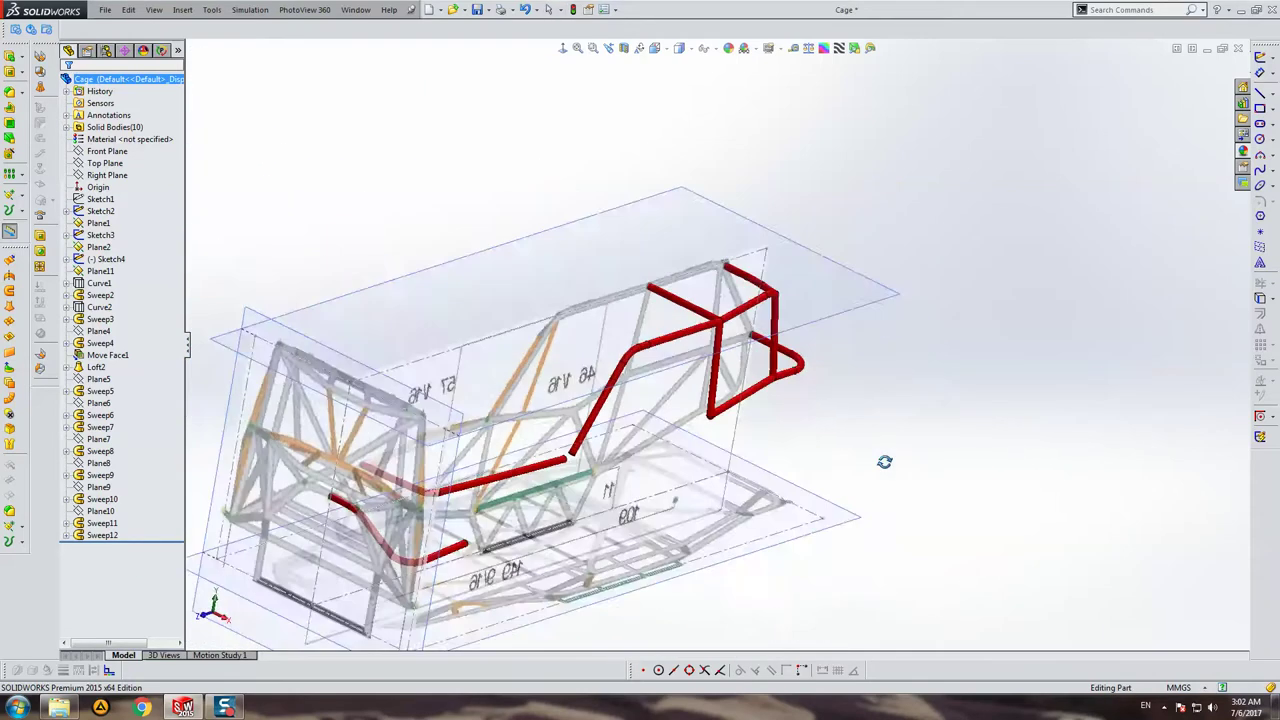
{"action": "mouse_move", "coordinate": [815, 340]}
{"action": "middle_mouse_down"}
{"action": "mouse_move", "coordinate": [798, 416]}
{"action": "mouse_move", "coordinate": [794, 657]}
{"action": "mouse_move", "coordinate": [797, 415]}
{"action": "middle_mouse_up"}
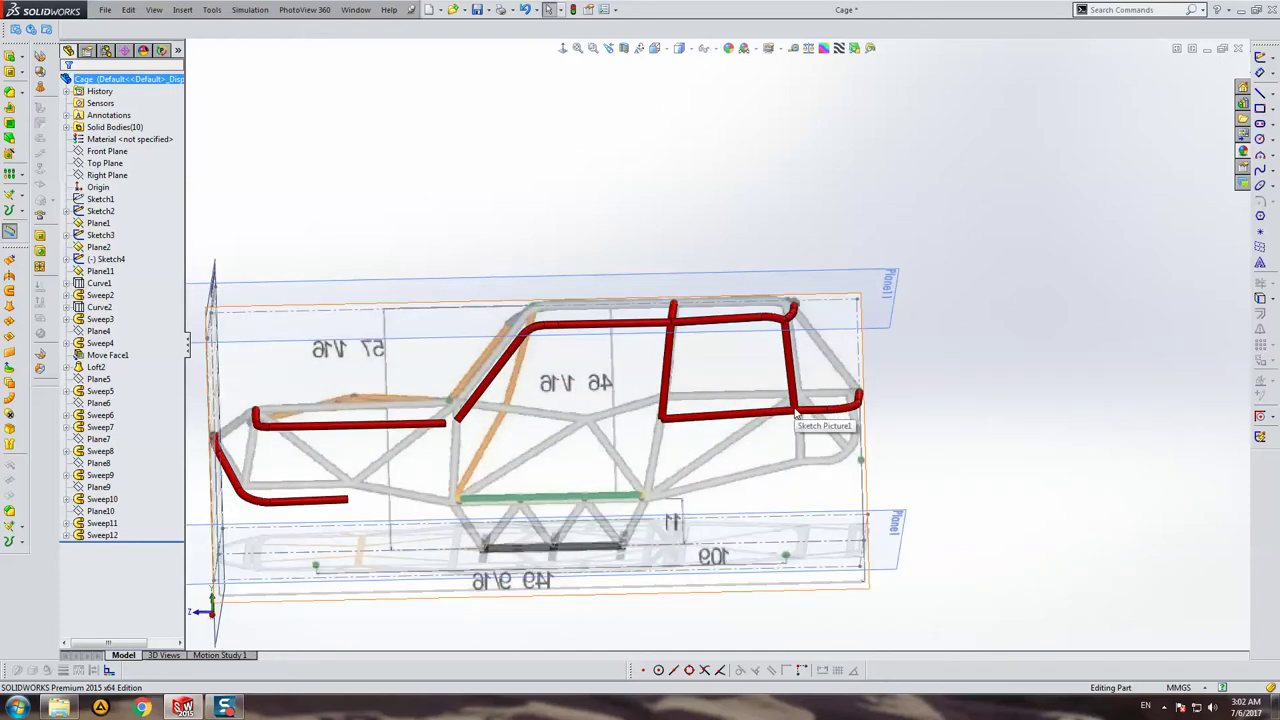
{"action": "left_click", "coordinate": [576, 46]}
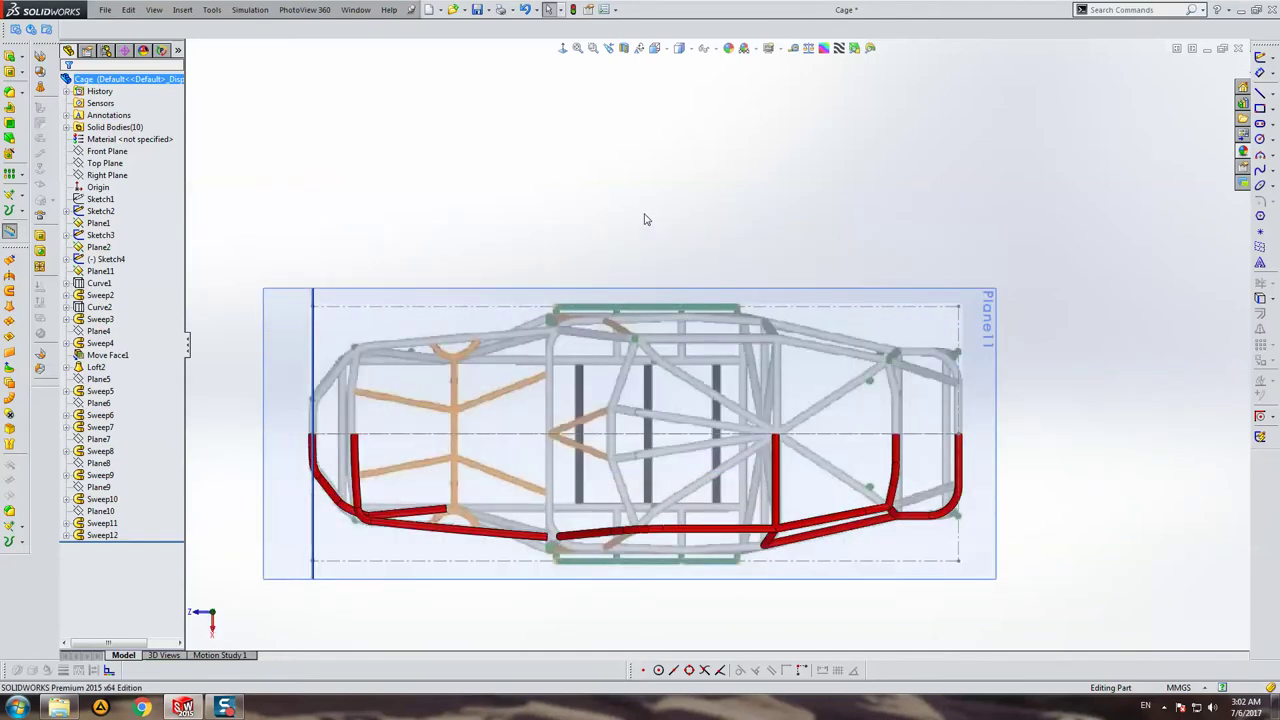
{"action": "key", "text": "ctrl+2"}
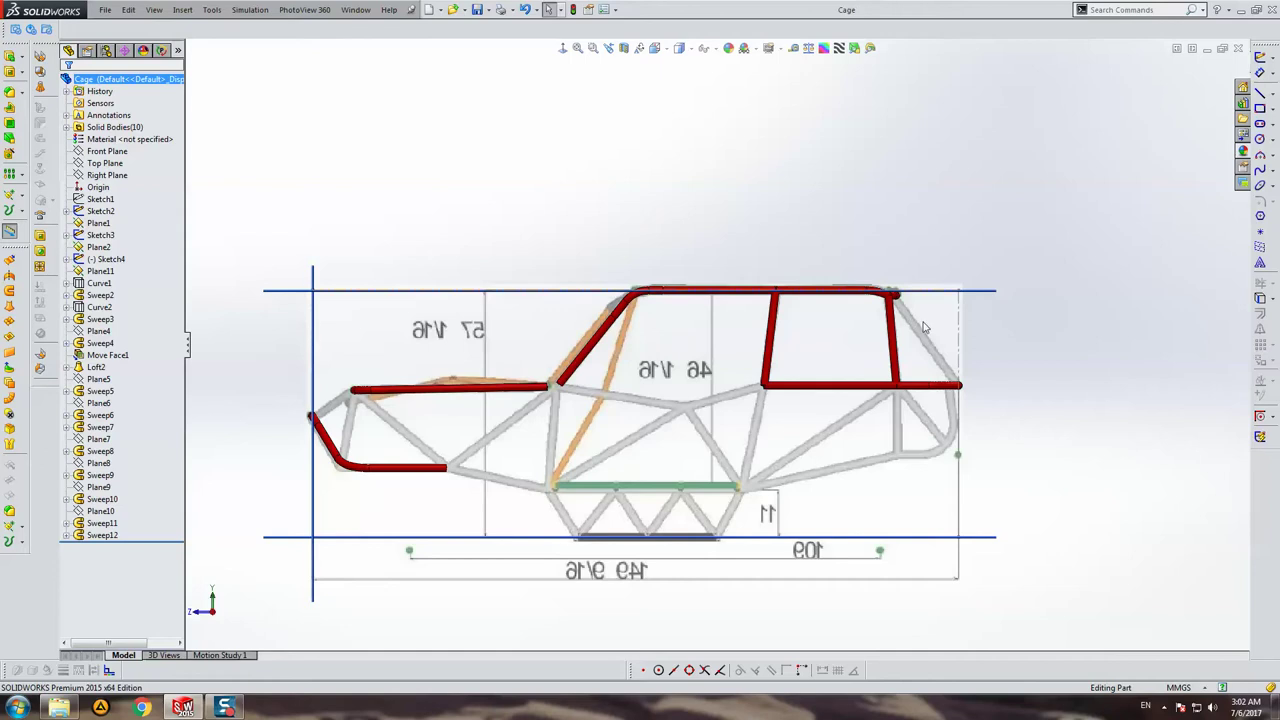
Step: Mirror the red tube bodies about the Right Plane as Mirror1, giving twenty bodies
{"action": "left_click", "coordinate": [115, 175]}
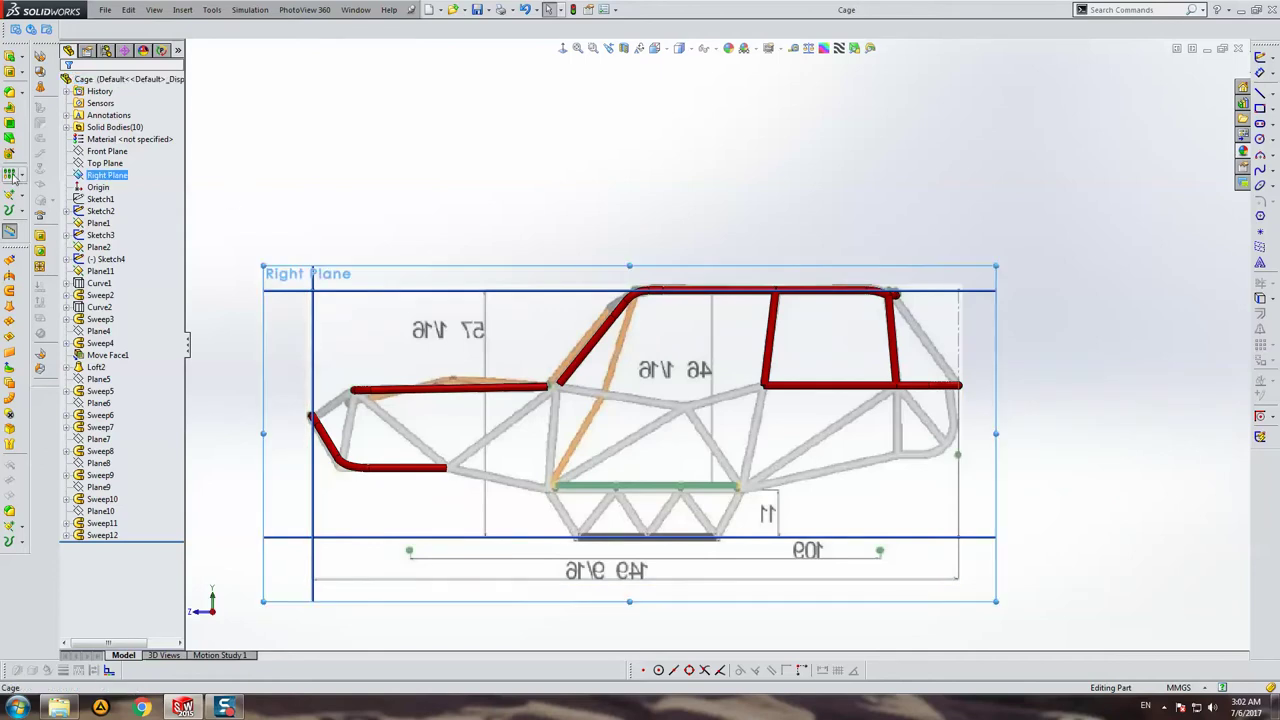
{"action": "left_click", "coordinate": [20, 176]}
{"action": "left_click", "coordinate": [70, 205]}
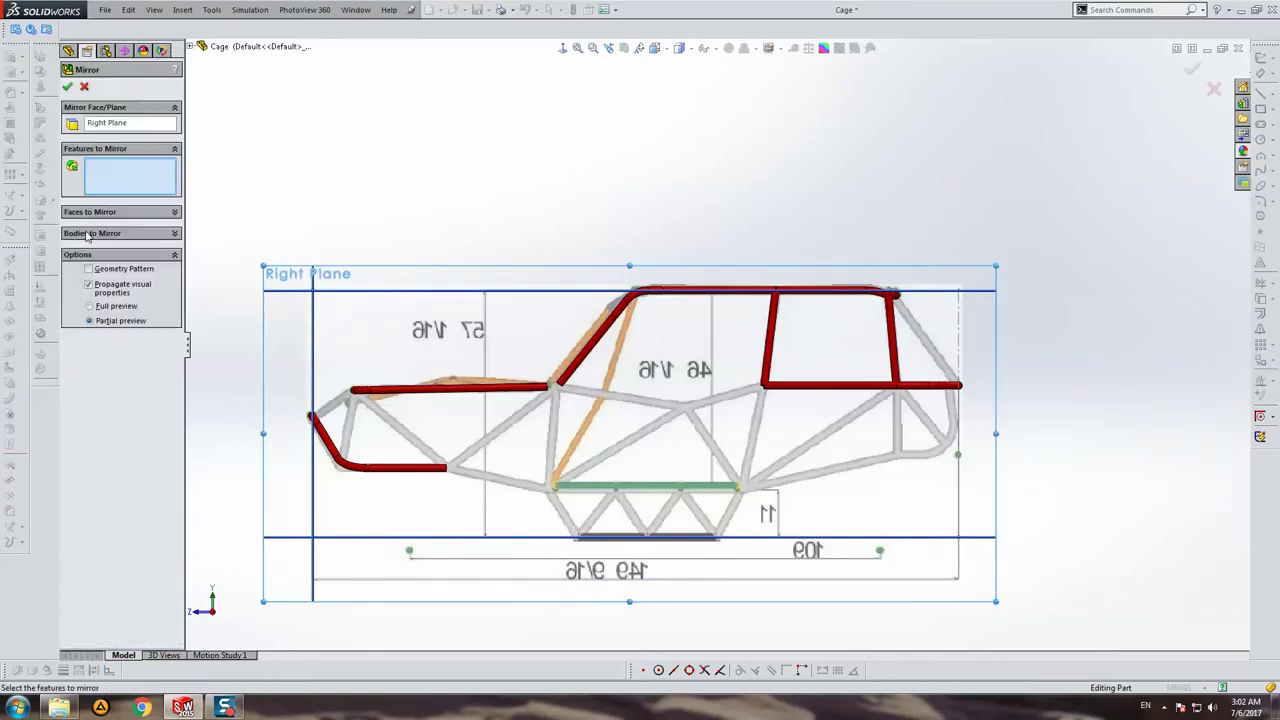
{"action": "left_click", "coordinate": [87, 233]}
{"action": "key", "text": "z"}
{"action": "left_click_drag", "start_coordinate": [657, 450], "coordinate": [327, 541]}
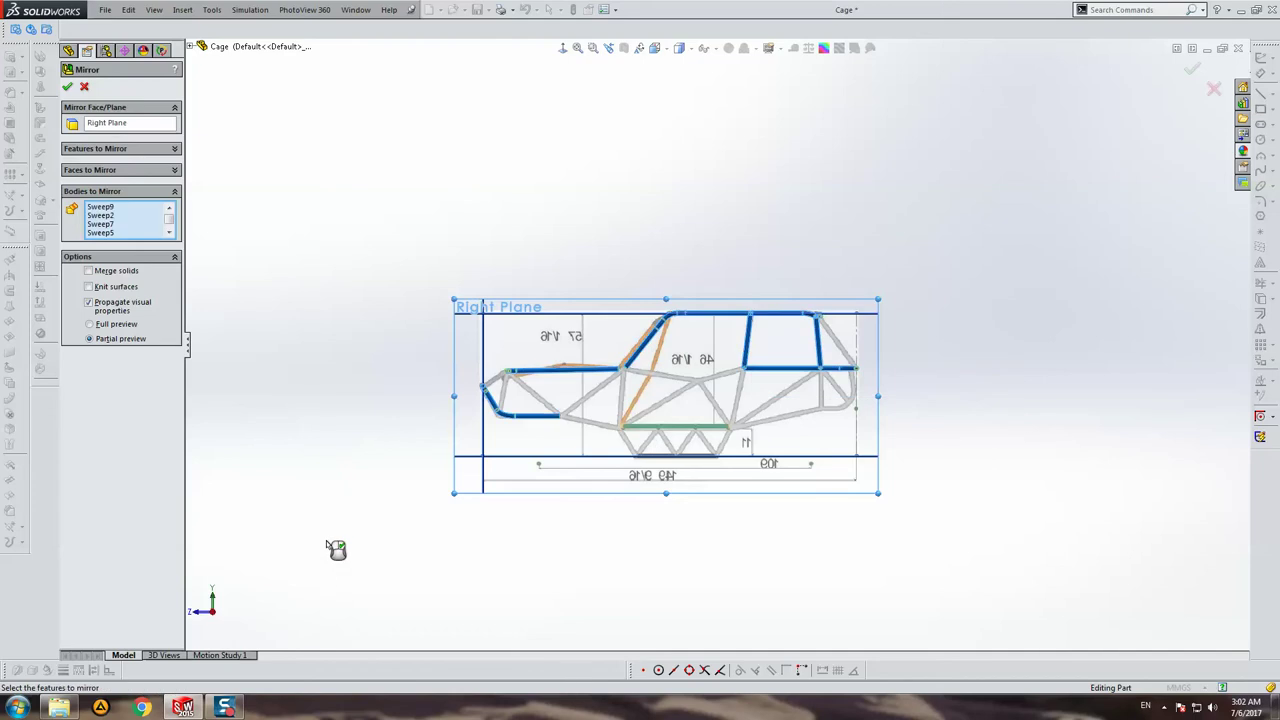
{"action": "middle_click_drag", "start_coordinate": [728, 344], "coordinate": [723, 509]}
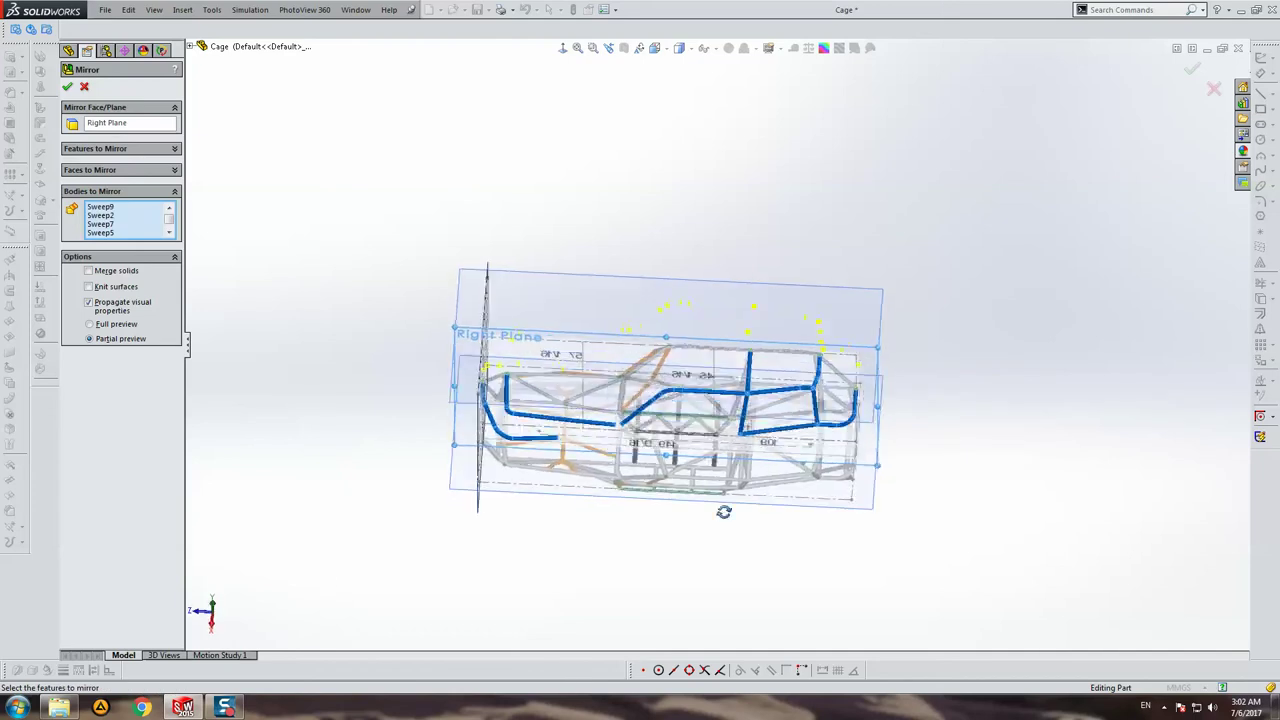
{"action": "left_click", "coordinate": [67, 88]}
{"action": "mouse_move", "coordinate": [660, 330]}
{"action": "middle_mouse_down"}
{"action": "mouse_move", "coordinate": [866, 257]}
{"action": "mouse_move", "coordinate": [900, 371]}
{"action": "mouse_move", "coordinate": [786, 269]}
{"action": "mouse_move", "coordinate": [558, 280]}
{"action": "mouse_move", "coordinate": [726, 276]}
{"action": "middle_mouse_up"}
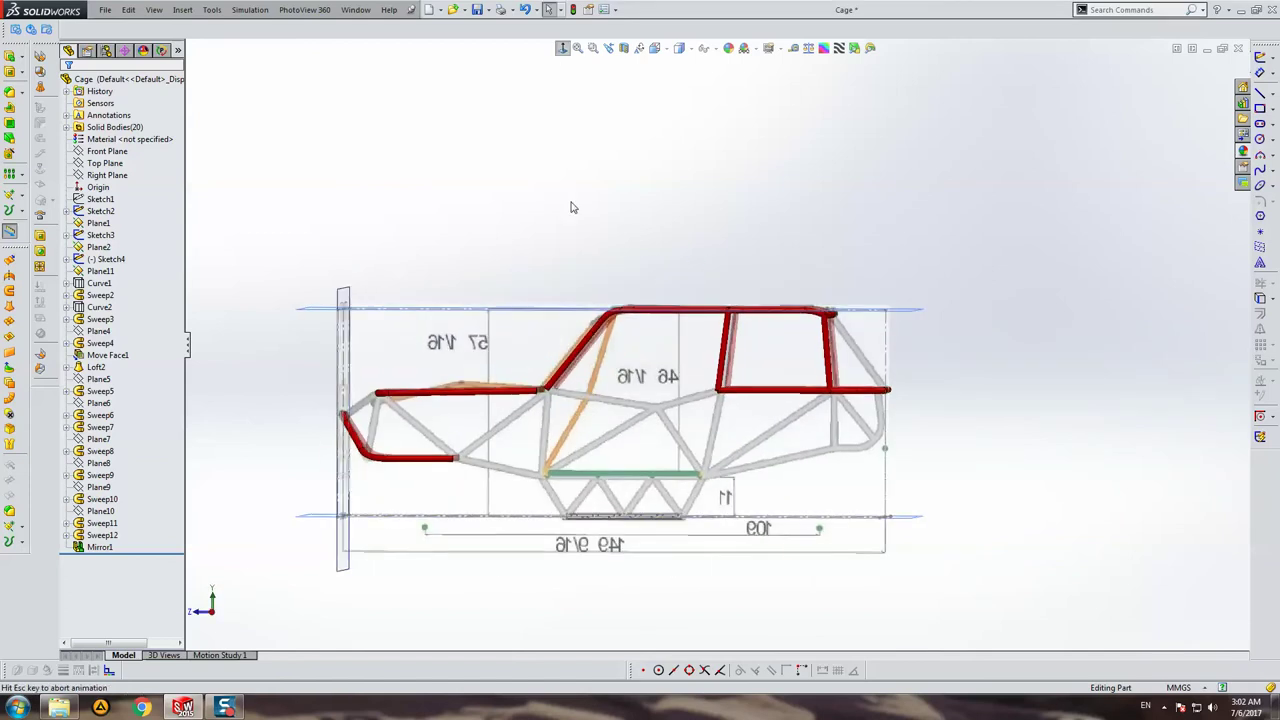